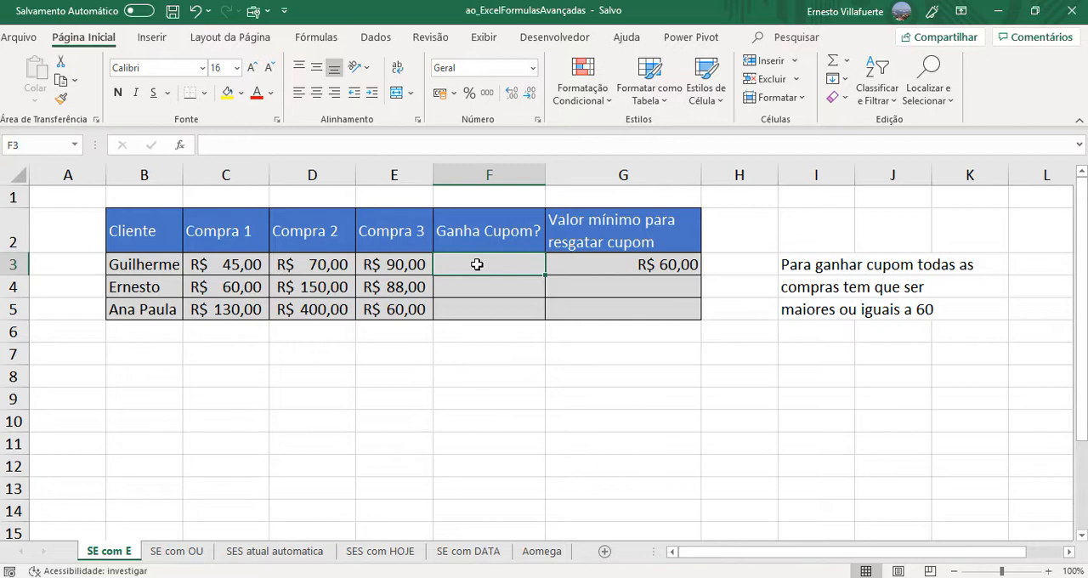
- Start a formula in F3 with the SE function and nest the E function as its logical test
{"action": "type", "text": "=s"}
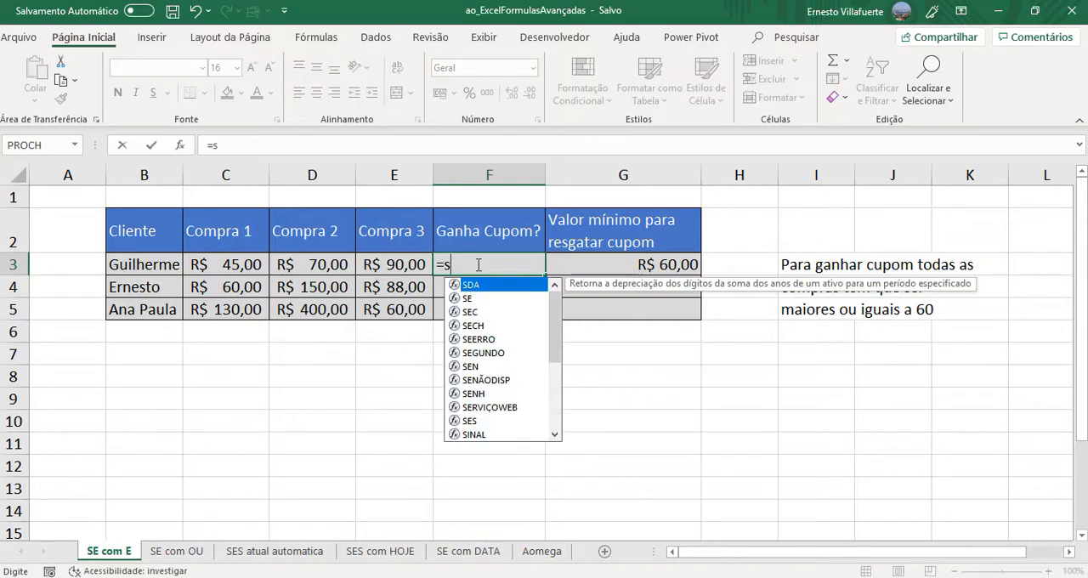
{"action": "key", "text": "BackSpace"}
{"action": "type", "text": "SE"}
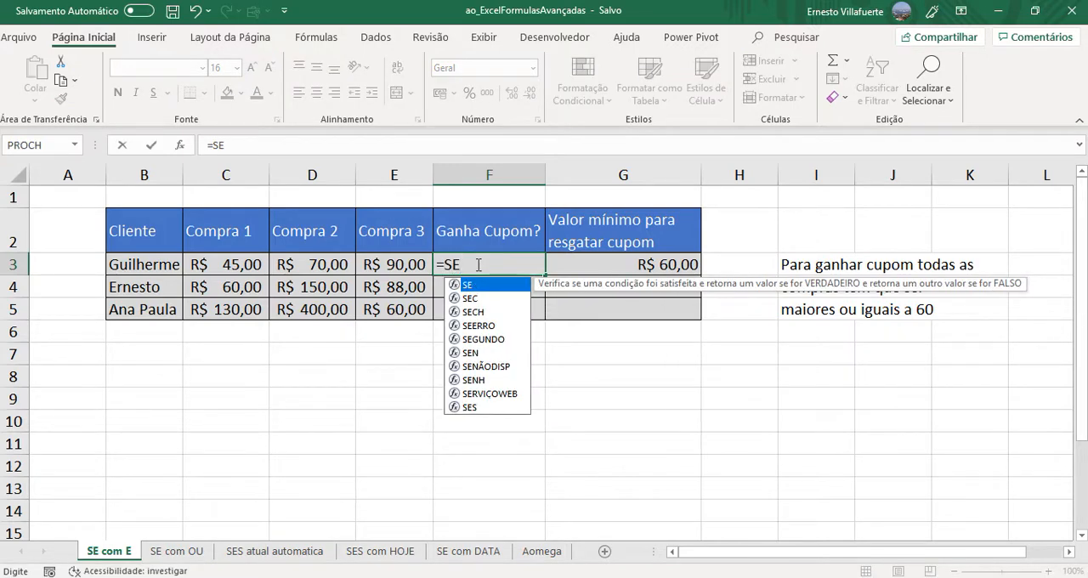
{"action": "type", "text": "("}
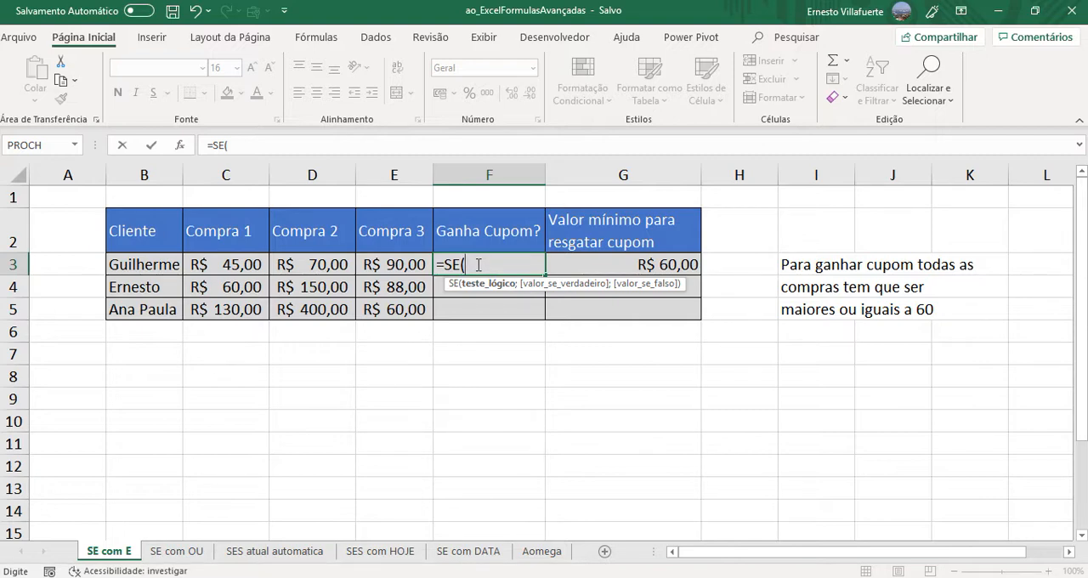
{"action": "type", "text": "E"}
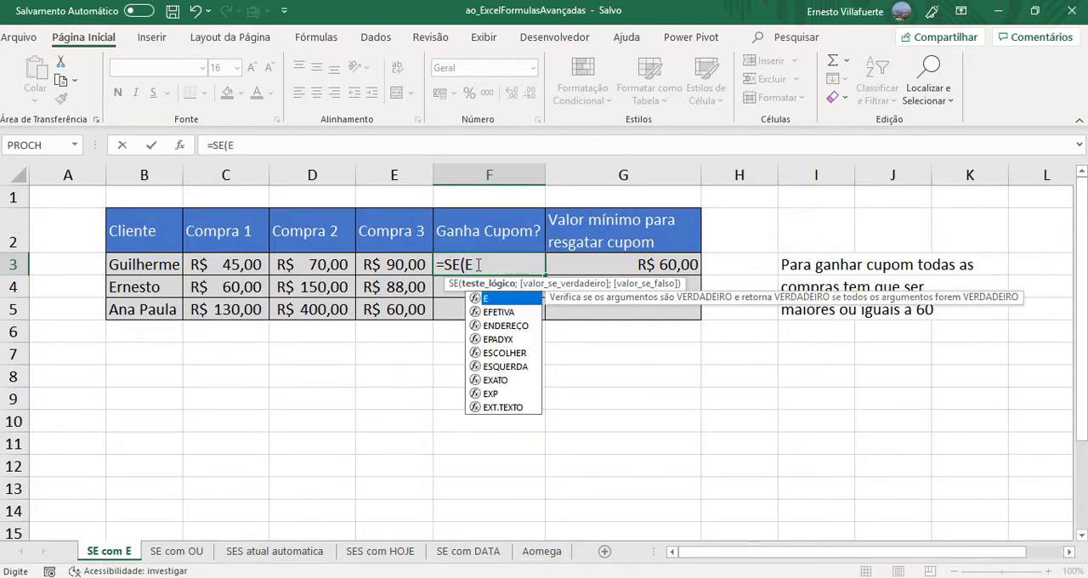
{"action": "type", "text": "("}
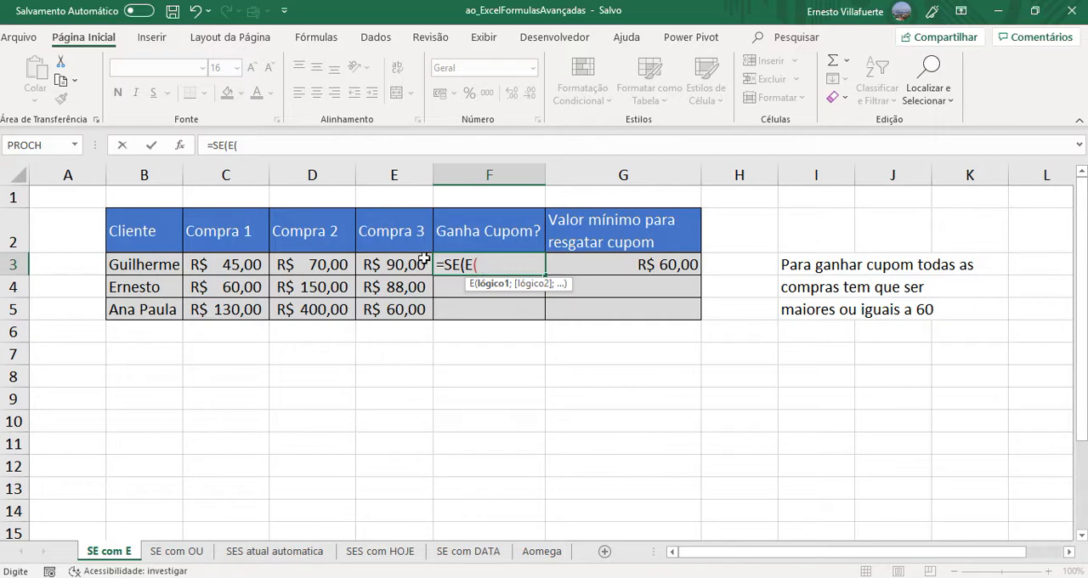
- Enter C3>=$G$3 as the first condition of the E function, with an absolute reference to the minimum value
{"action": "left_click", "coordinate": [224, 265]}
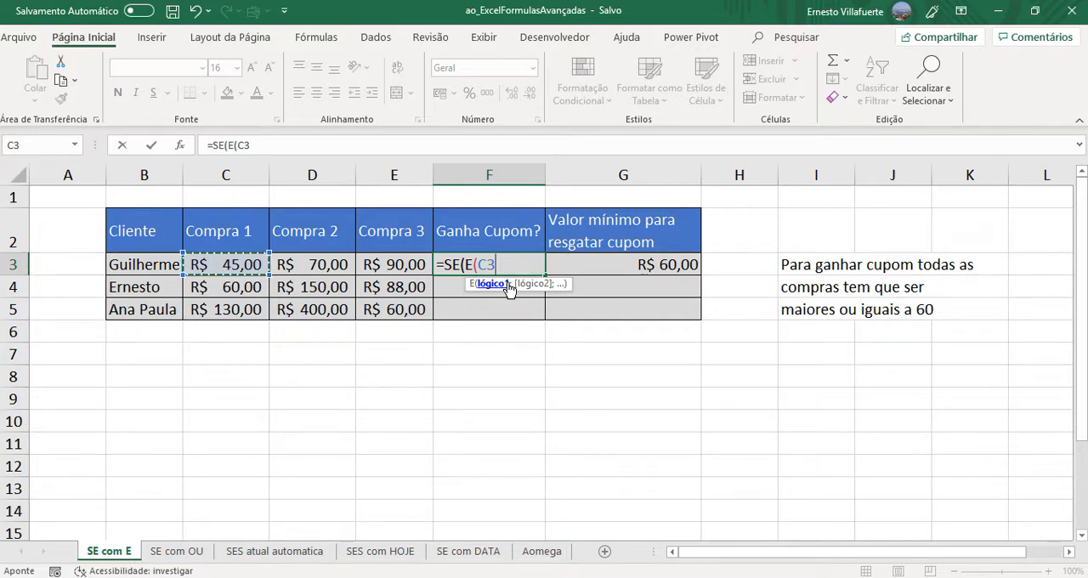
{"action": "type", "text": ">="}
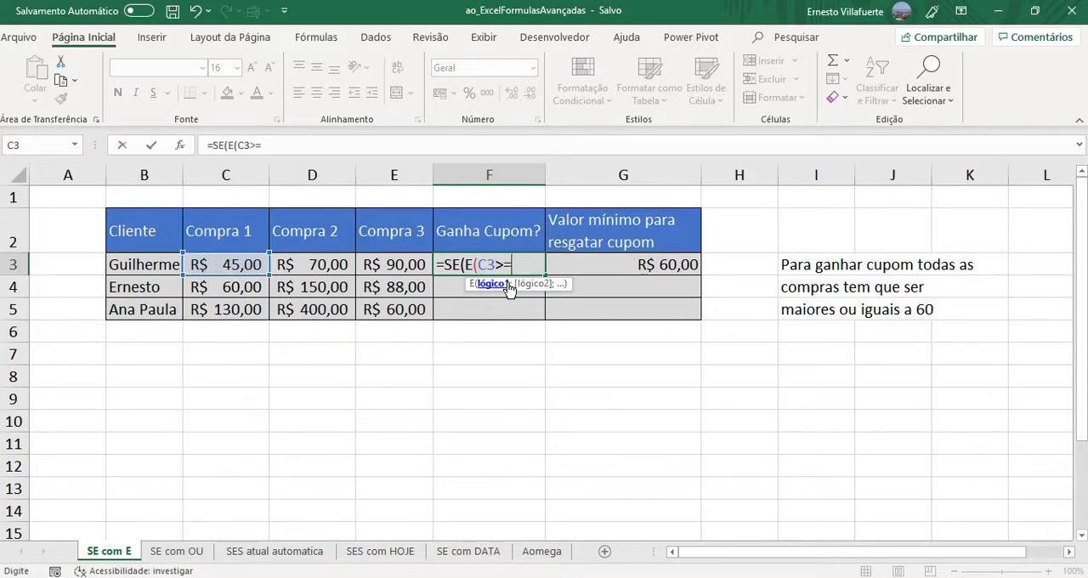
{"action": "left_click", "coordinate": [601, 269]}
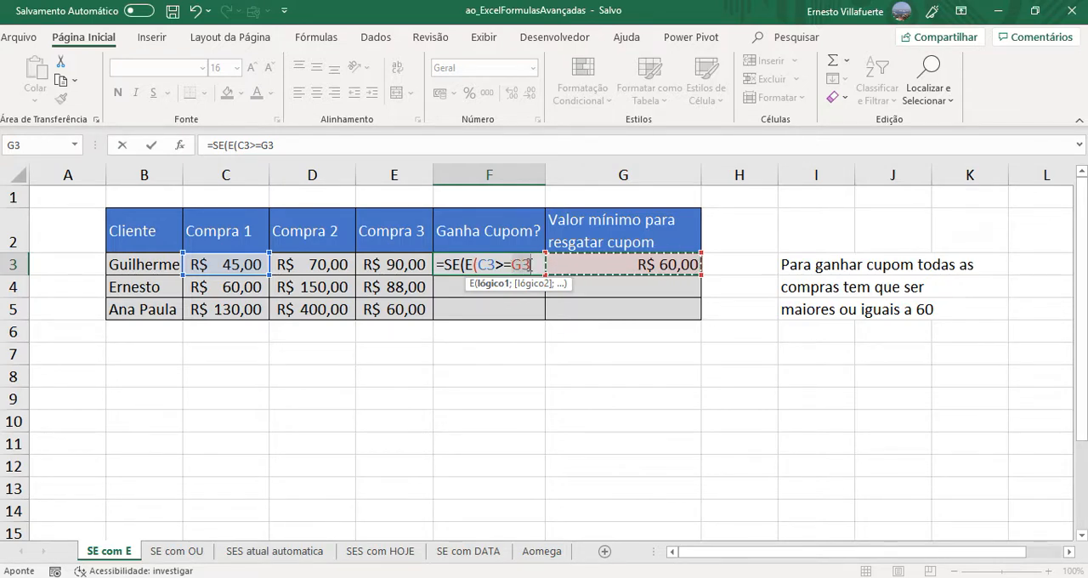
{"action": "left_click", "coordinate": [528, 266]}
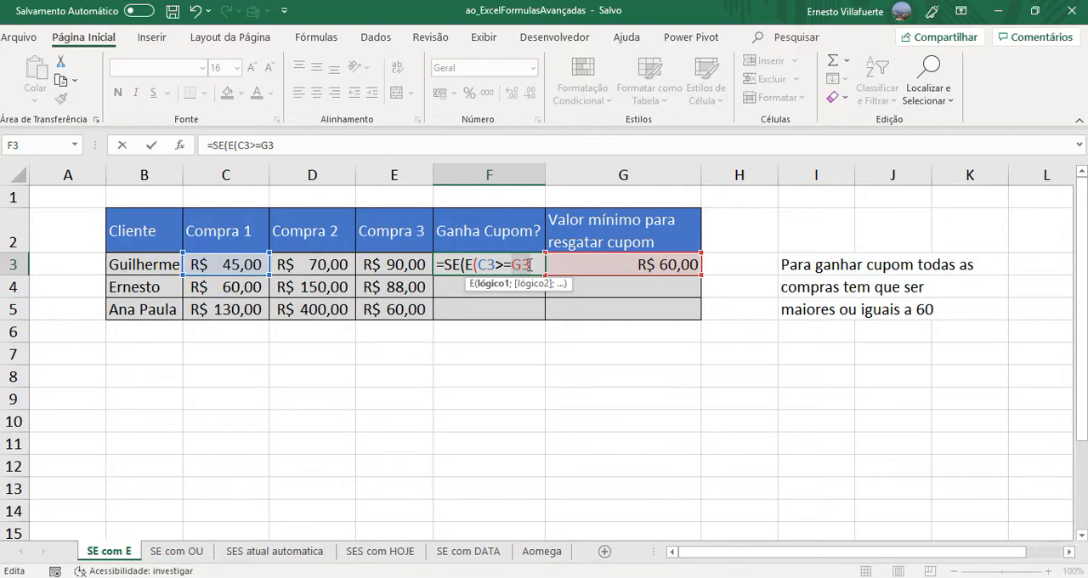
{"action": "key", "text": "F4"}
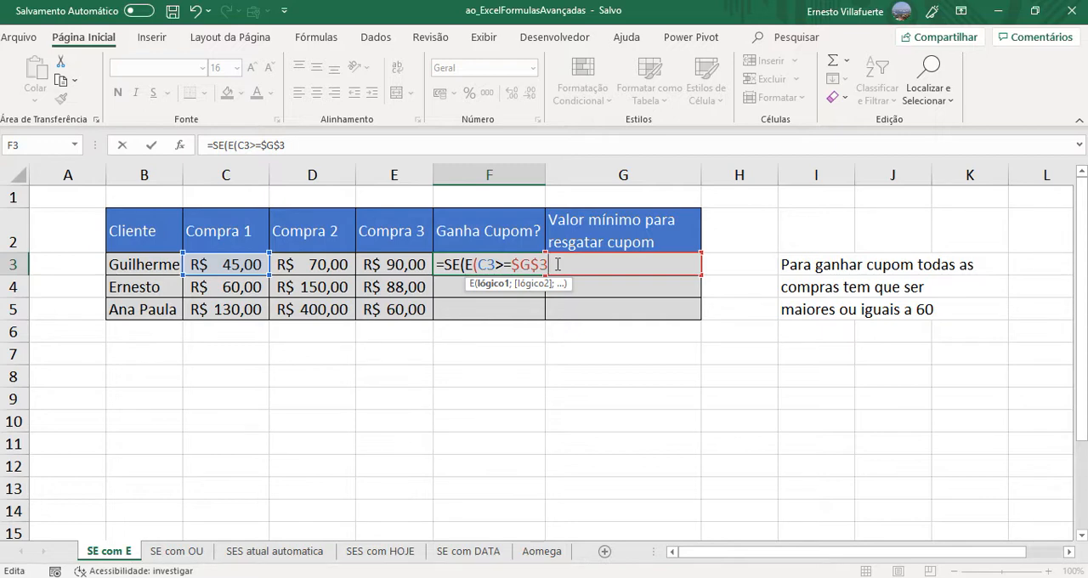
{"action": "type", "text": ")"}
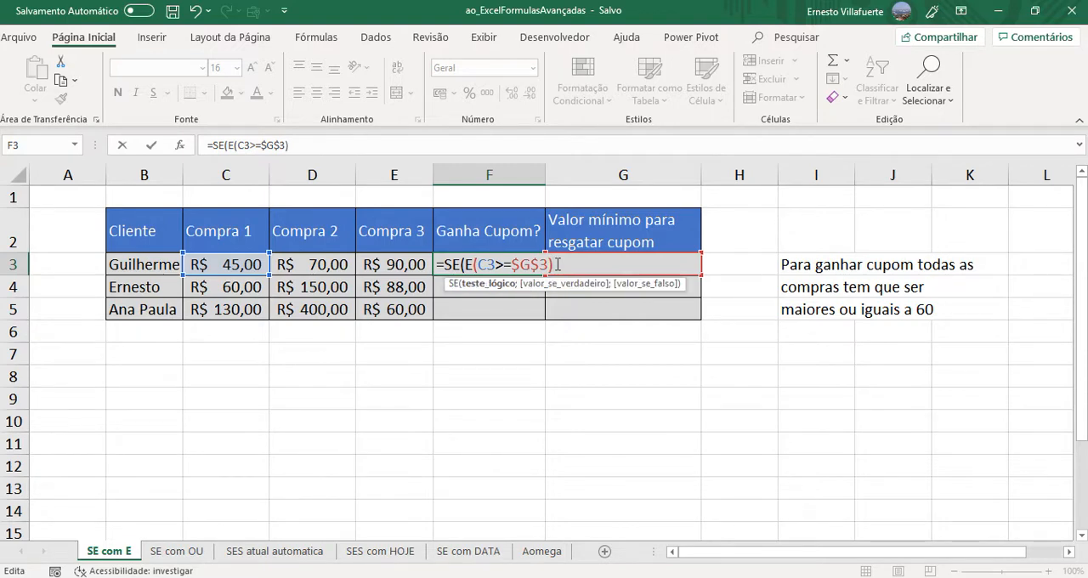
{"action": "key", "text": "BackSpace"}
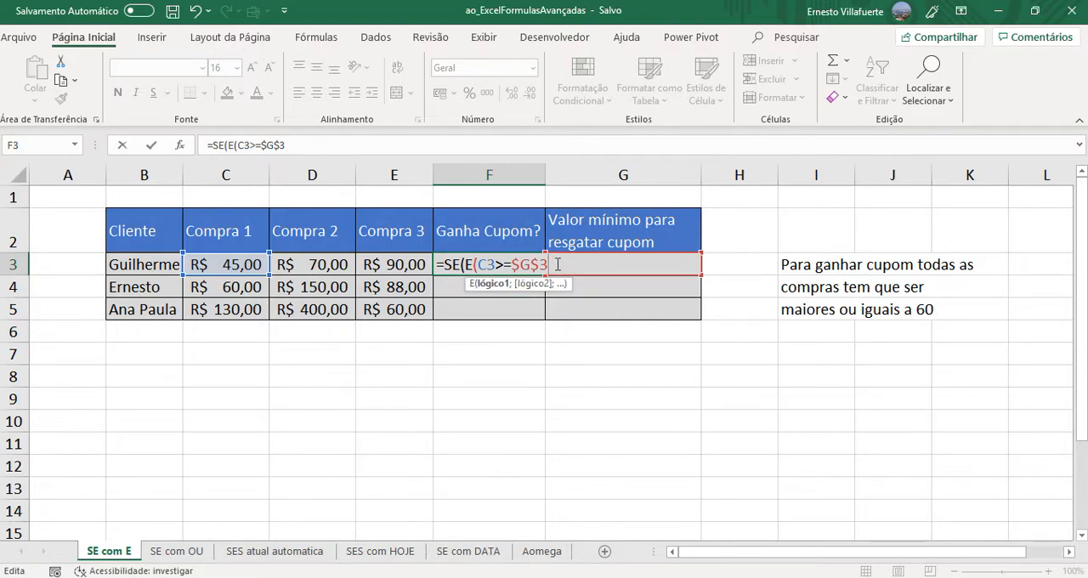
- Add D3>=$G$3 as the second condition of the E function, reusing the absolute reference from the first condition
{"action": "type", "text": ";"}
{"action": "left_click", "coordinate": [317, 265]}
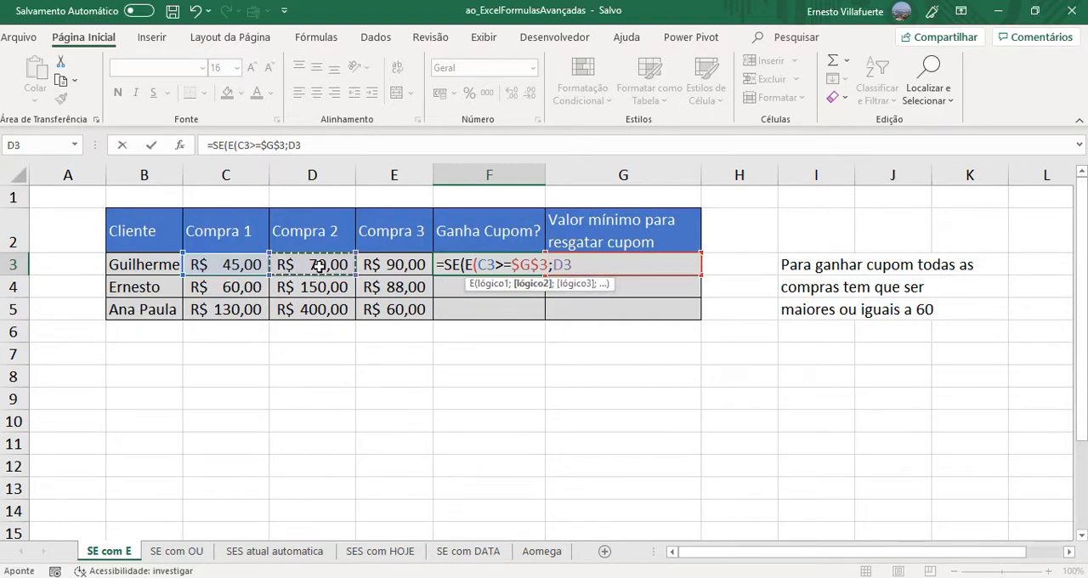
{"action": "type", "text": ">"}
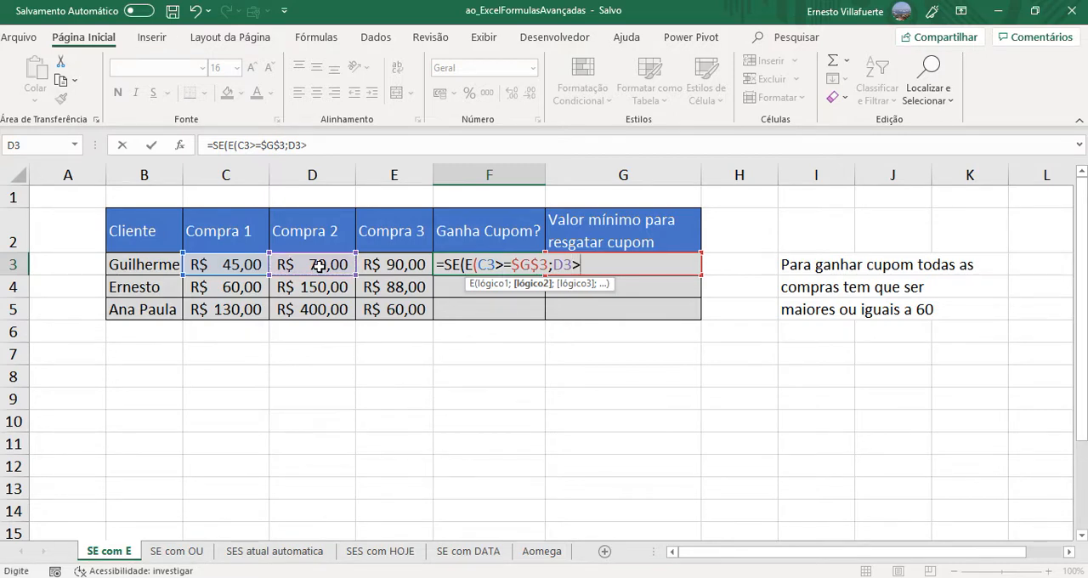
{"action": "type", "text": "="}
{"action": "left_click", "coordinate": [604, 267]}
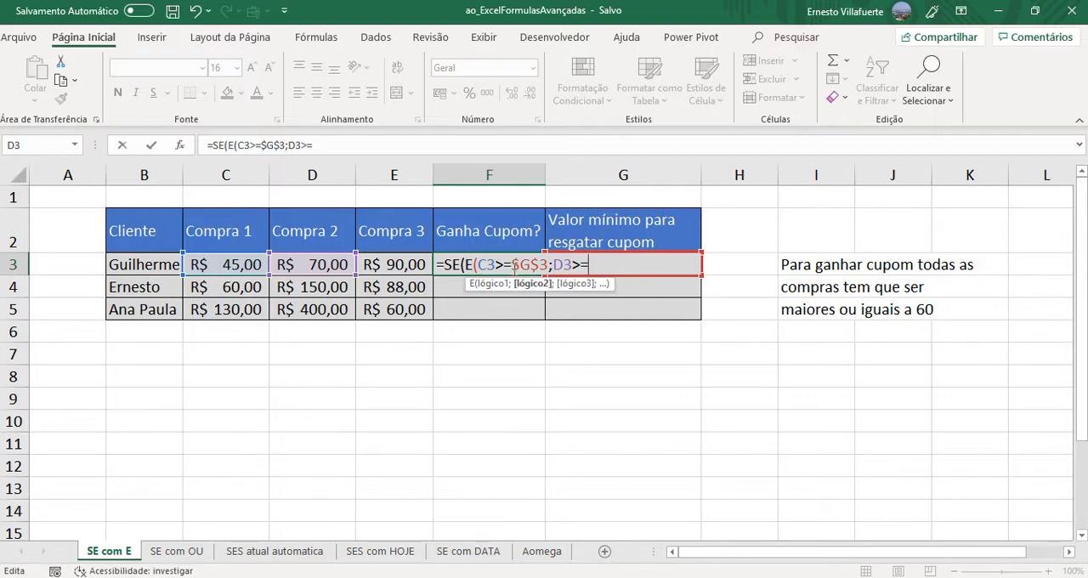
{"action": "left_click", "coordinate": [549, 264]}
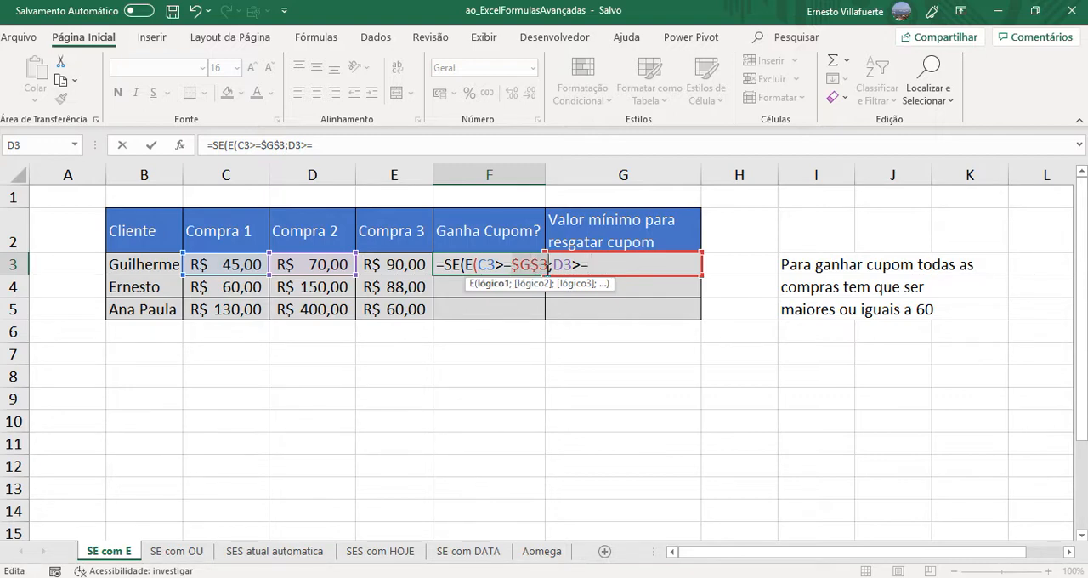
{"action": "key", "text": "ctrl+c"}
{"action": "left_click", "coordinate": [610, 266]}
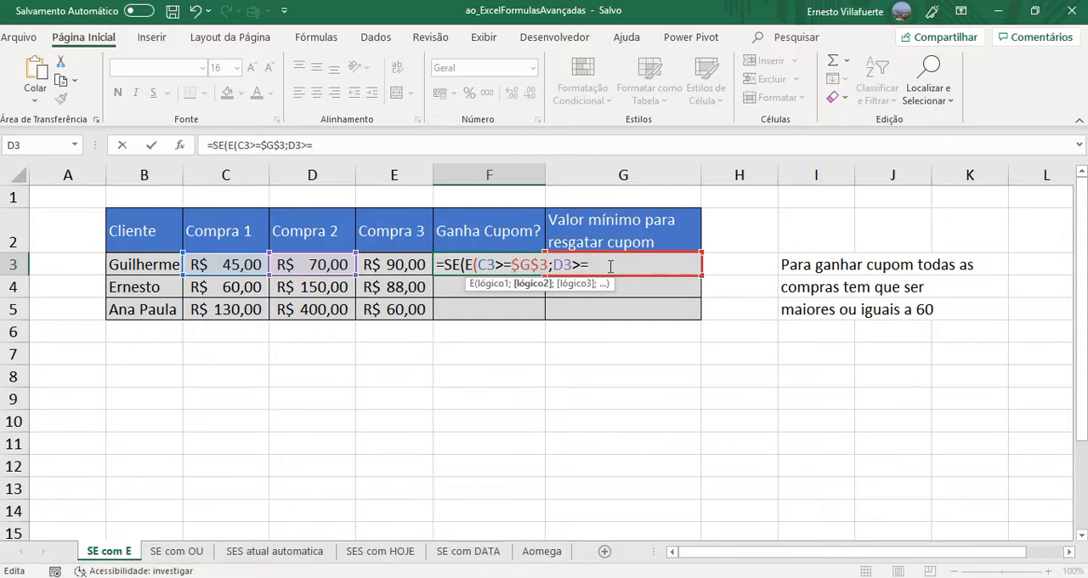
{"action": "key", "text": "ctrl+v"}
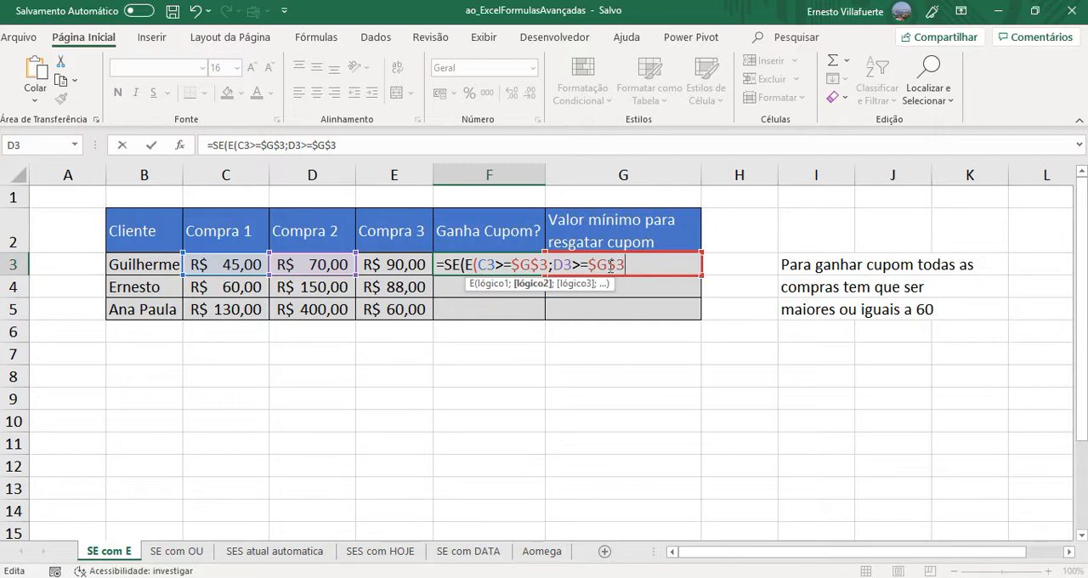
- Add E3>=$G$3 as the third condition and close the E function
{"action": "type", "text": ";"}
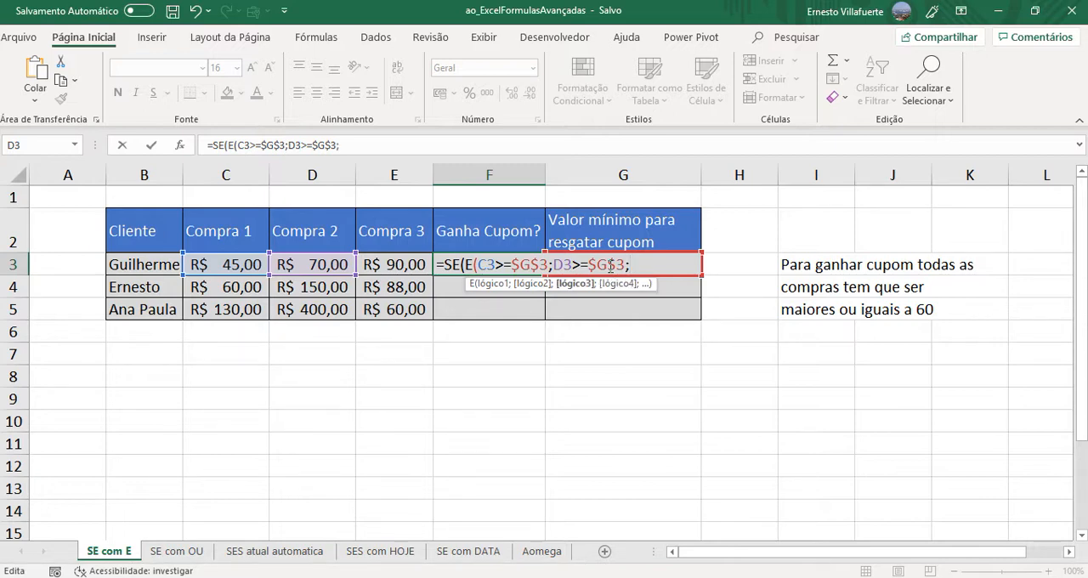
{"action": "left_click", "coordinate": [383, 267]}
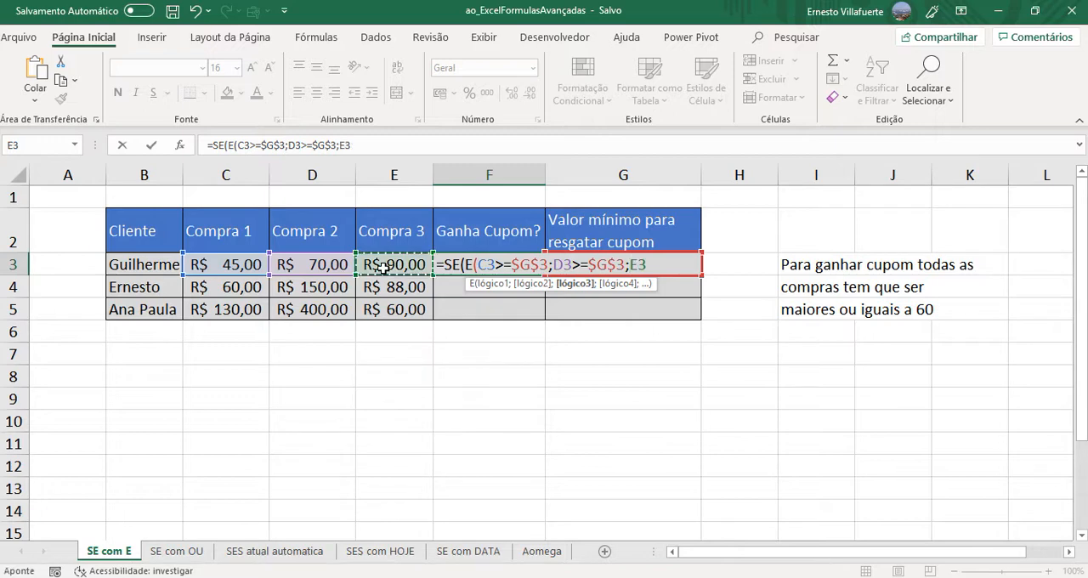
{"action": "type", "text": ">="}
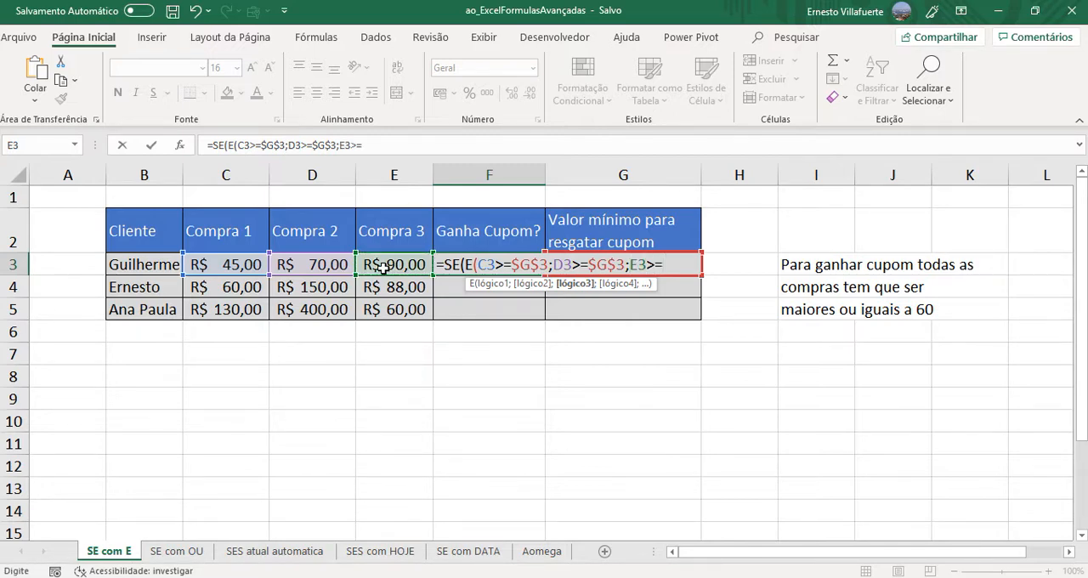
{"action": "type", "text": "$G$3)"}
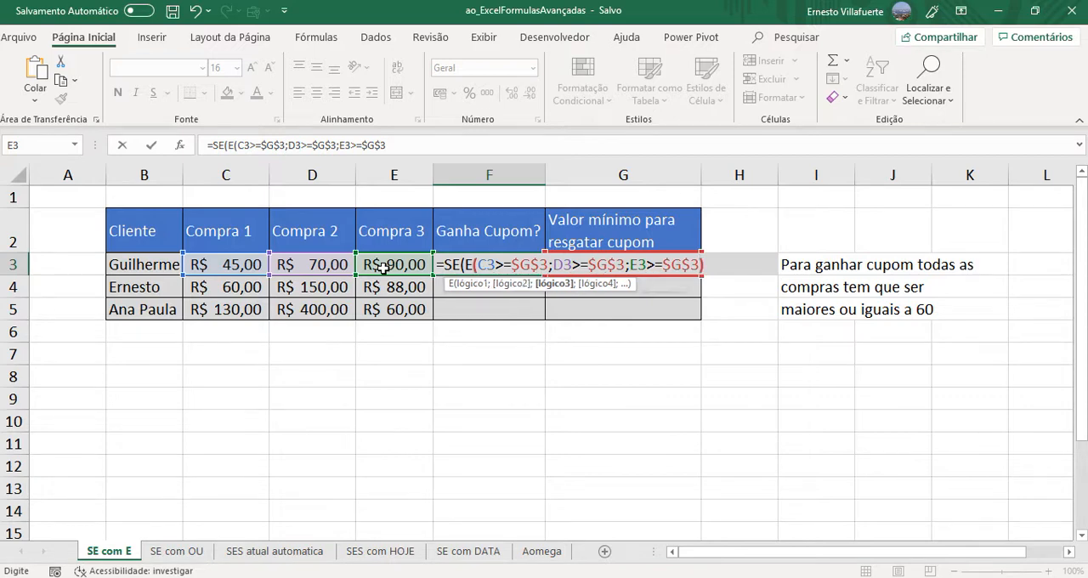
{"action": "type", "text": ")"}
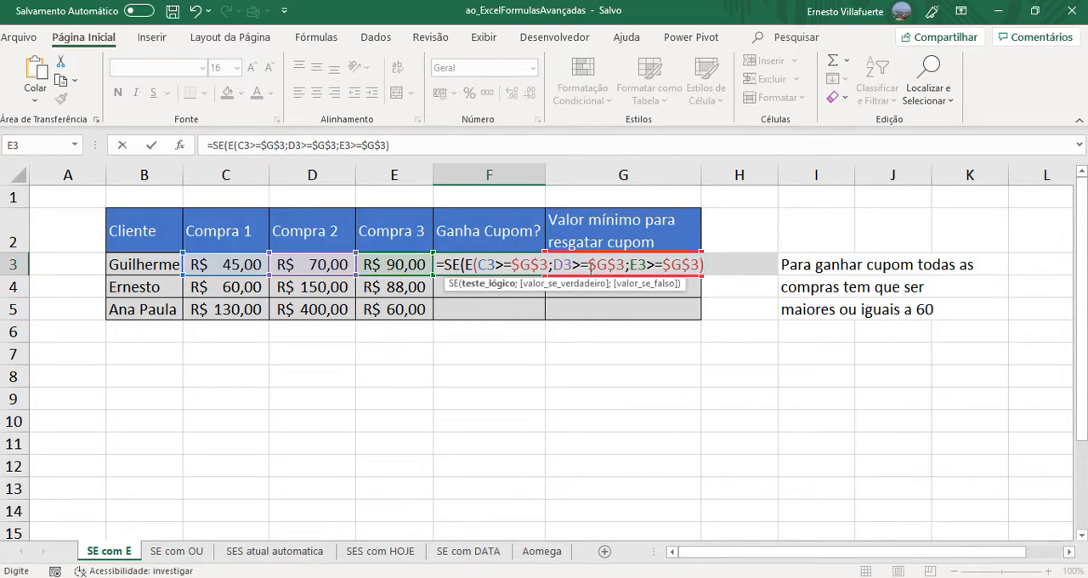
- Set the SE function's value-if-true argument to the text "GANHA"
{"action": "left_click", "coordinate": [626, 265]}
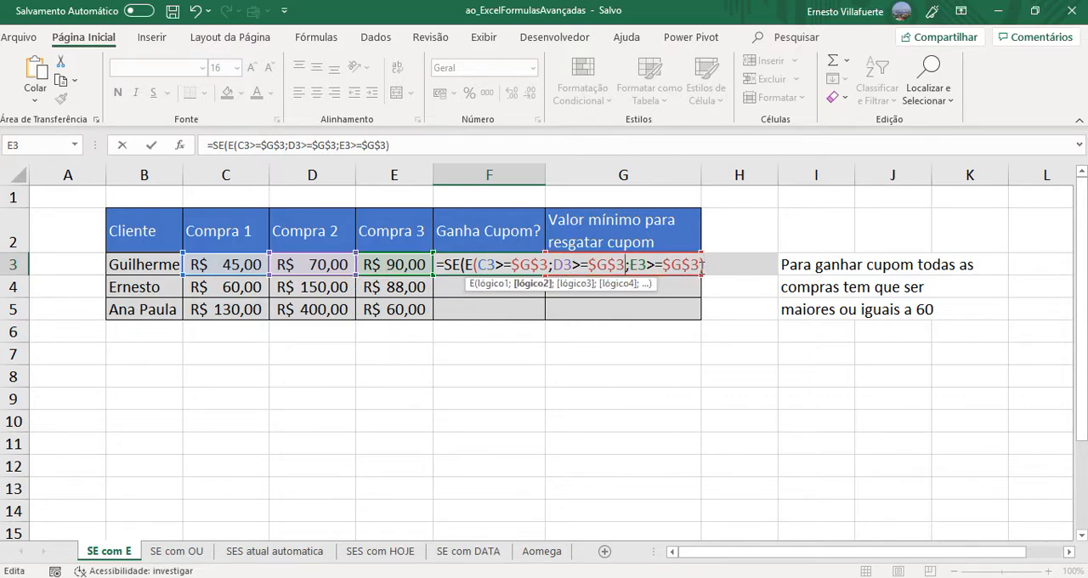
{"action": "left_click", "coordinate": [715, 264]}
{"action": "type", "text": ";"}
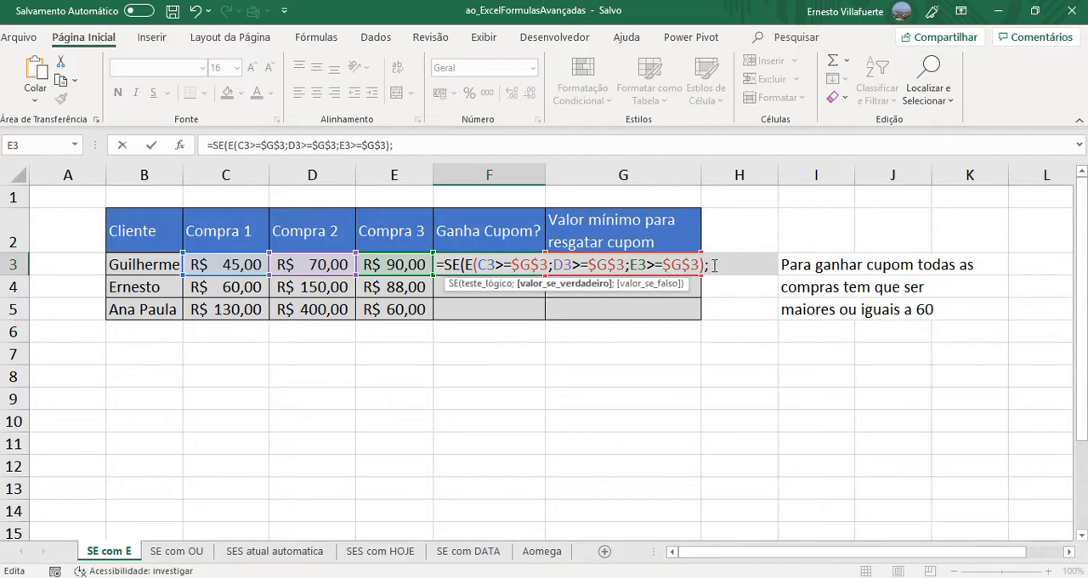
{"action": "type", "text": "\"GANHA"}
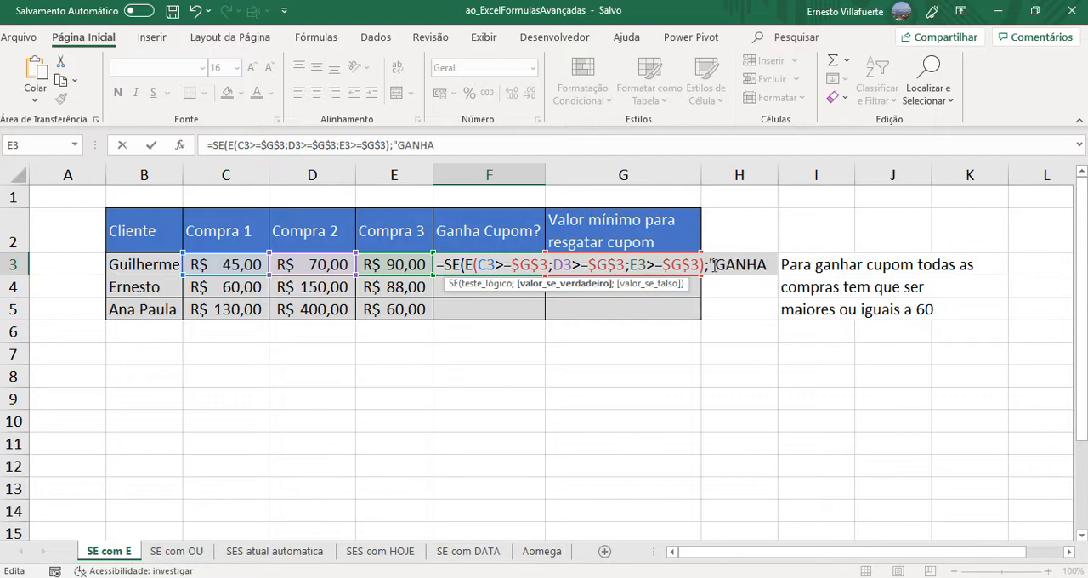
{"action": "type", "text": "\";"}
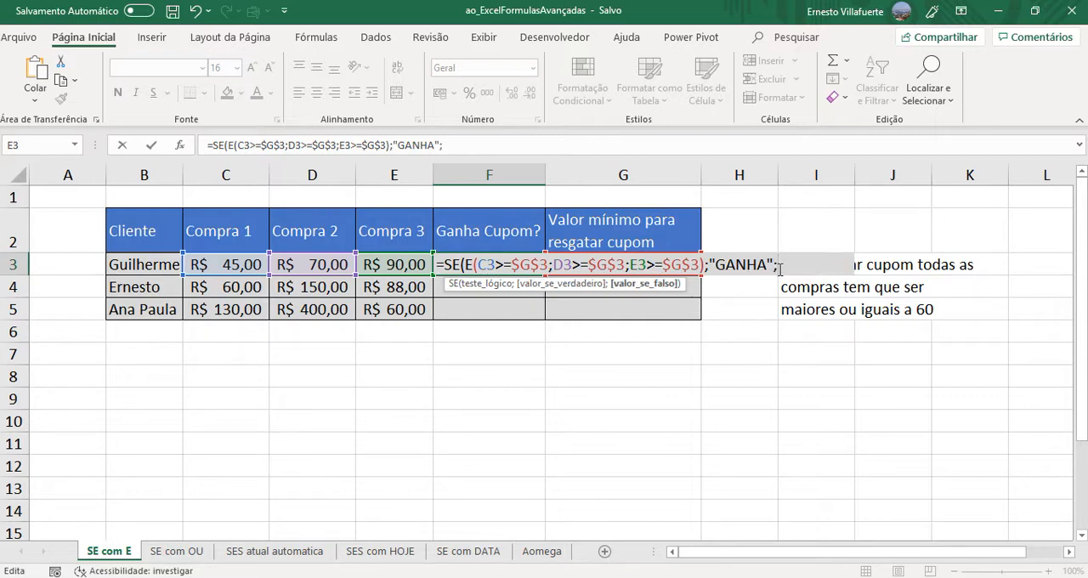
{"action": "type", "text": "\"\")"}
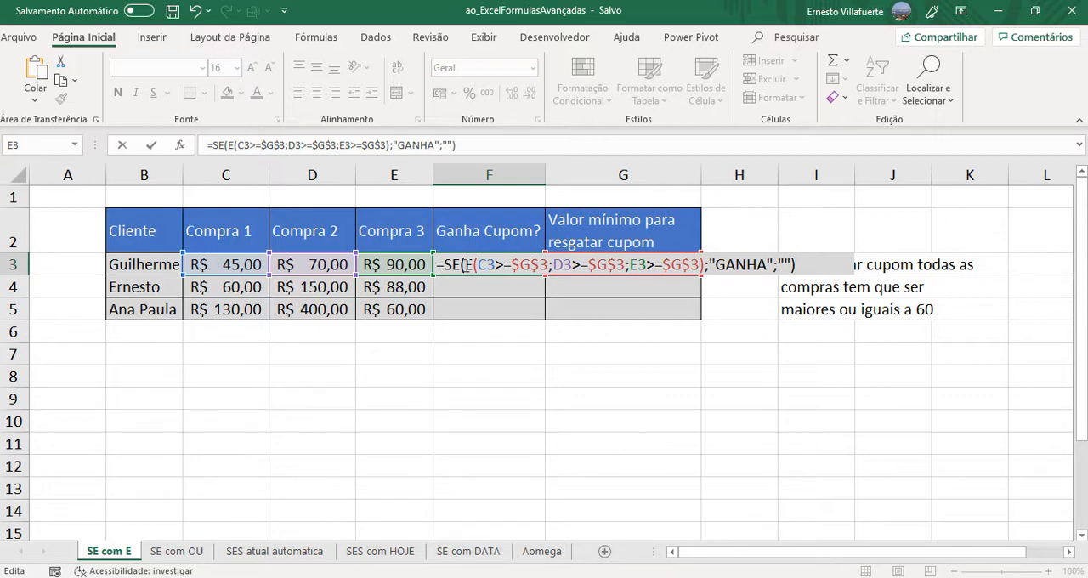
- Set the value-if-false argument to empty text (""), close the SE function and enter the formula in F3
{"action": "left_click_drag", "start_coordinate": [467, 264], "coordinate": [705, 265]}
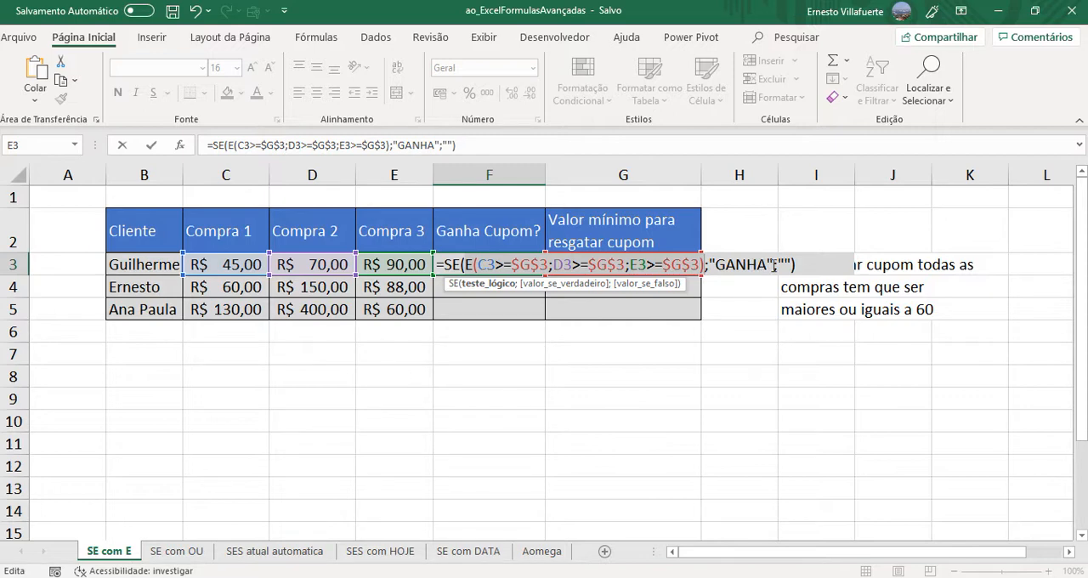
{"action": "left_click", "coordinate": [801, 264]}
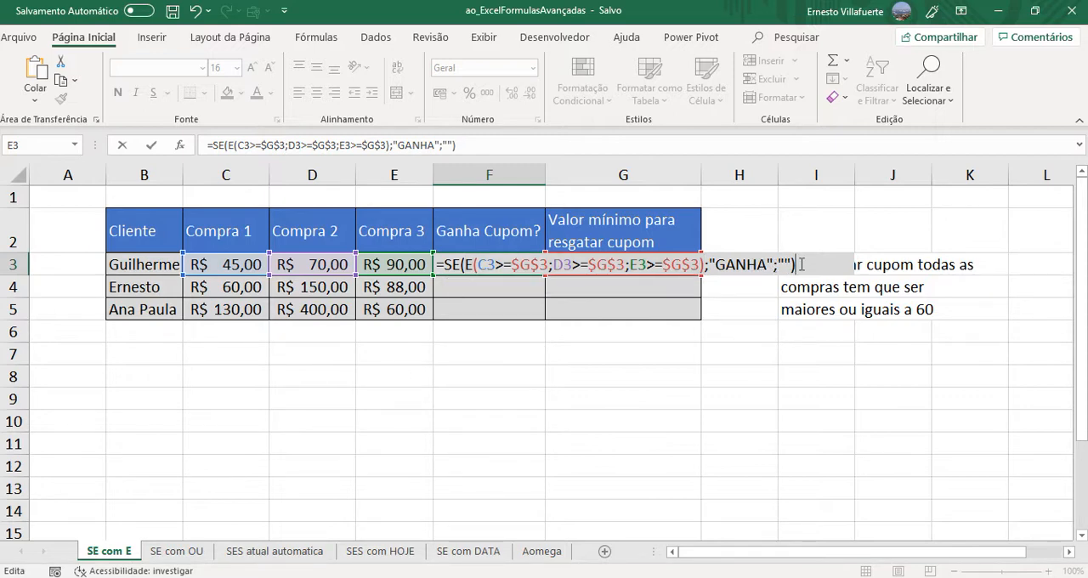
{"action": "key", "text": "Return"}
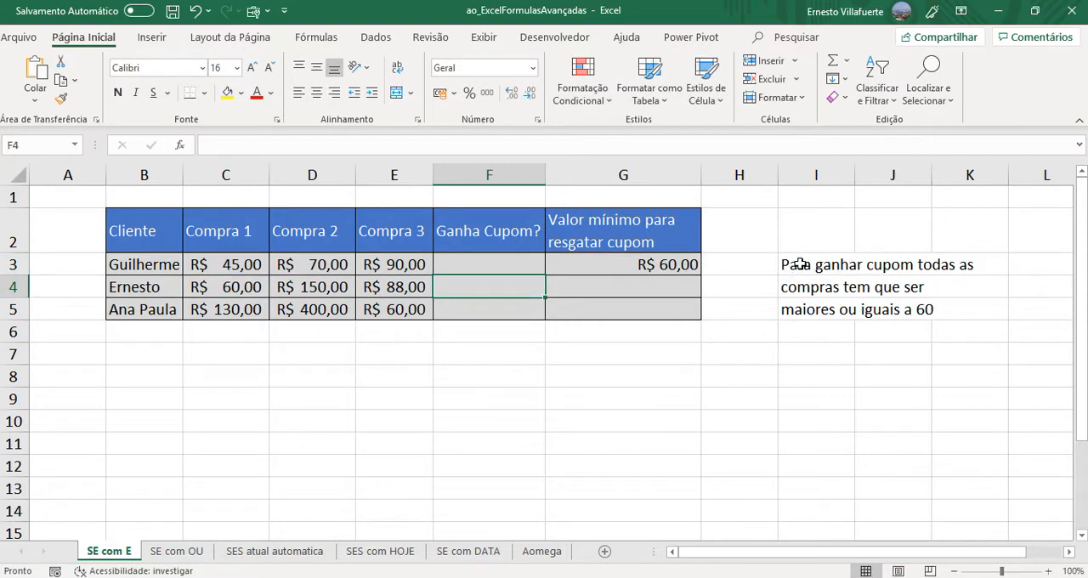
- Fill the coupon formula from F3 down to F5 for the remaining customers
{"action": "left_click", "coordinate": [522, 264]}
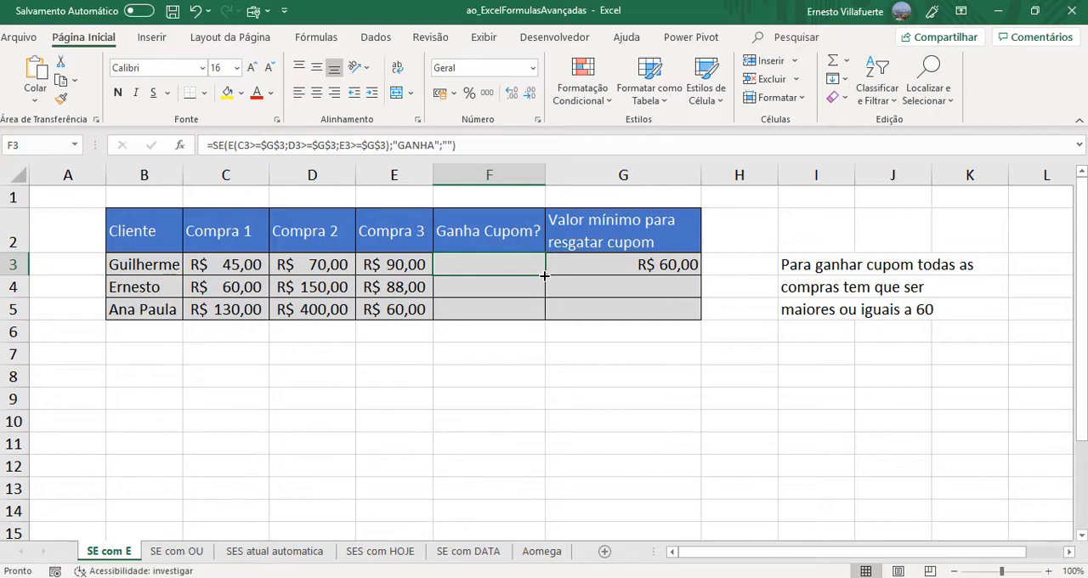
{"action": "left_click", "coordinate": [241, 264]}
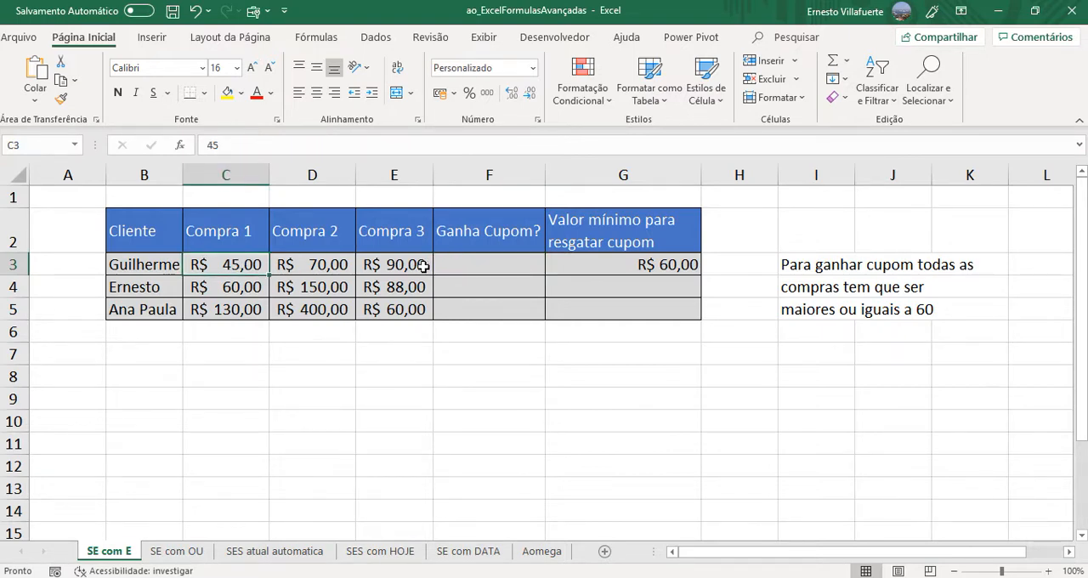
{"action": "left_click", "coordinate": [515, 259]}
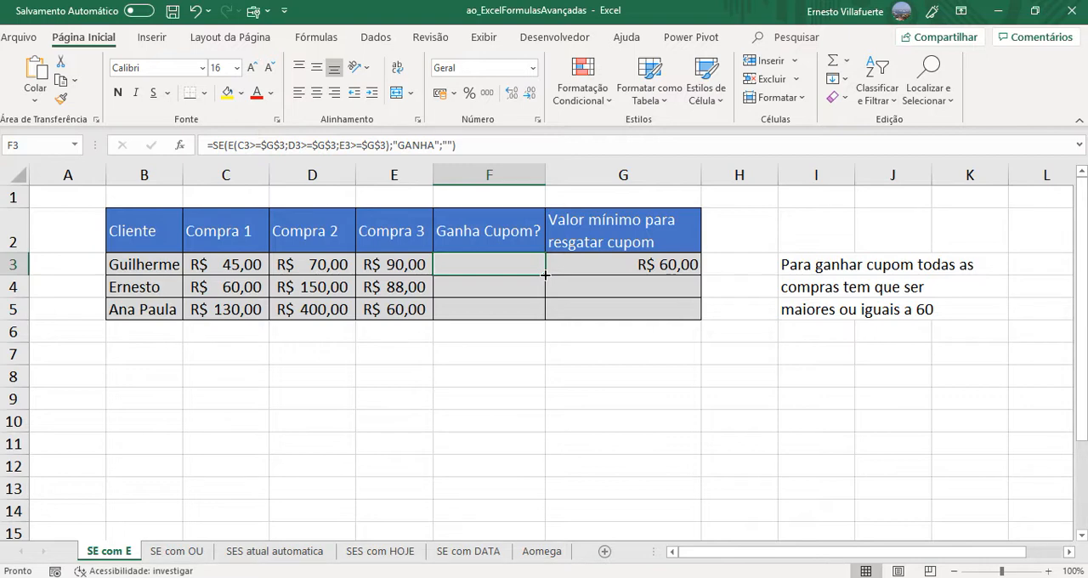
{"action": "left_click_drag", "start_coordinate": [545, 275], "coordinate": [545, 316]}
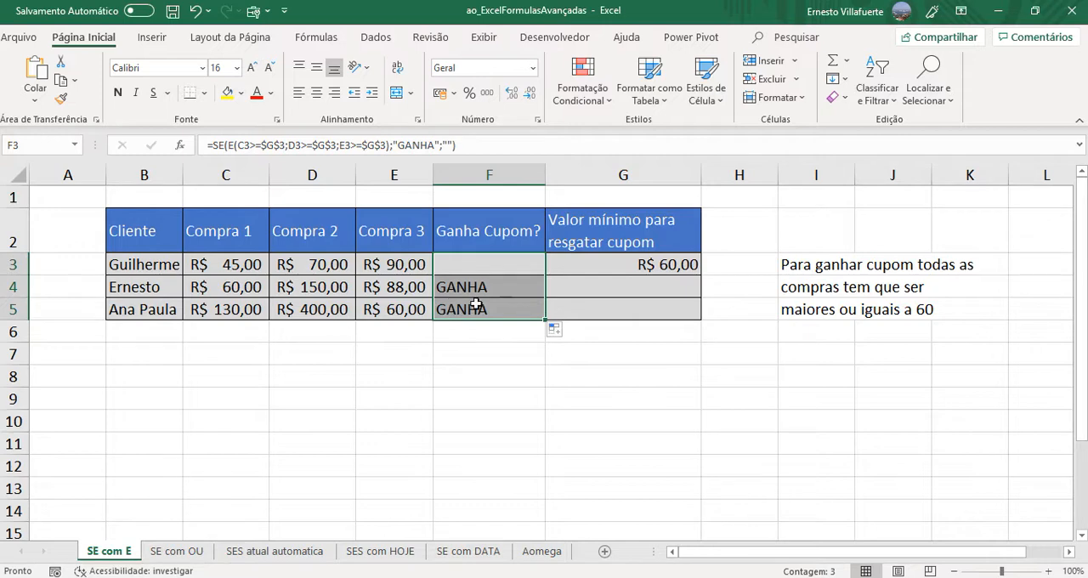
- Check the coupon formulas in F3:F5, comparing the purchases in rows 4 and 5 with the minimum value in G3
{"action": "left_click", "coordinate": [505, 291]}
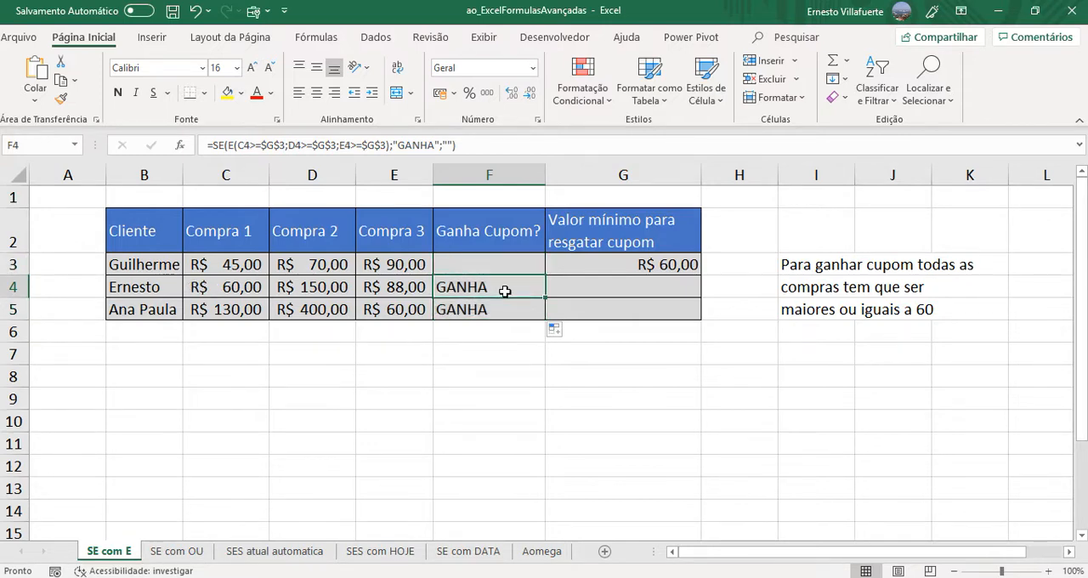
{"action": "left_click", "coordinate": [245, 290]}
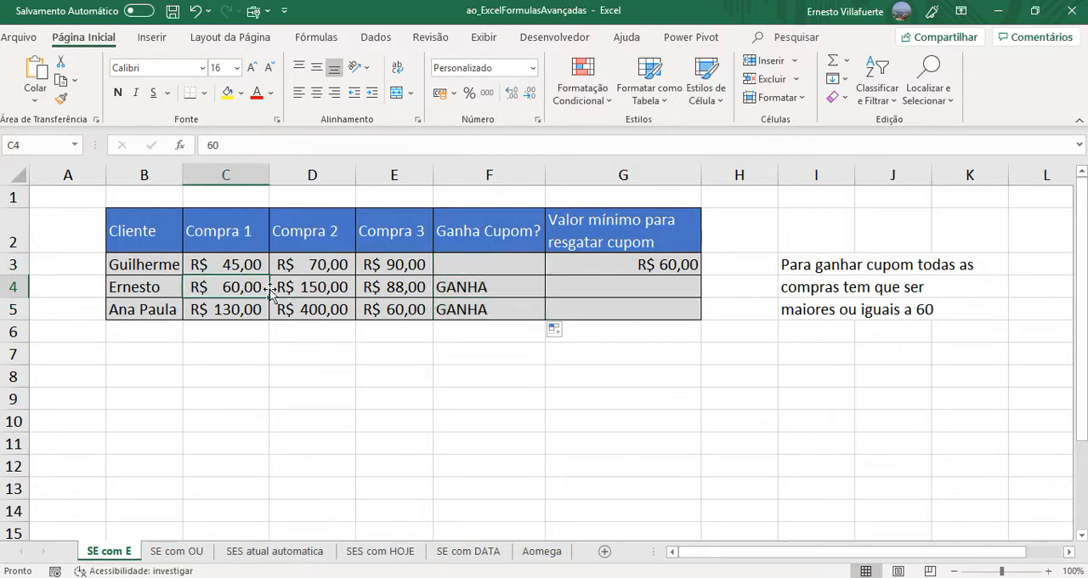
{"action": "left_click", "coordinate": [313, 287]}
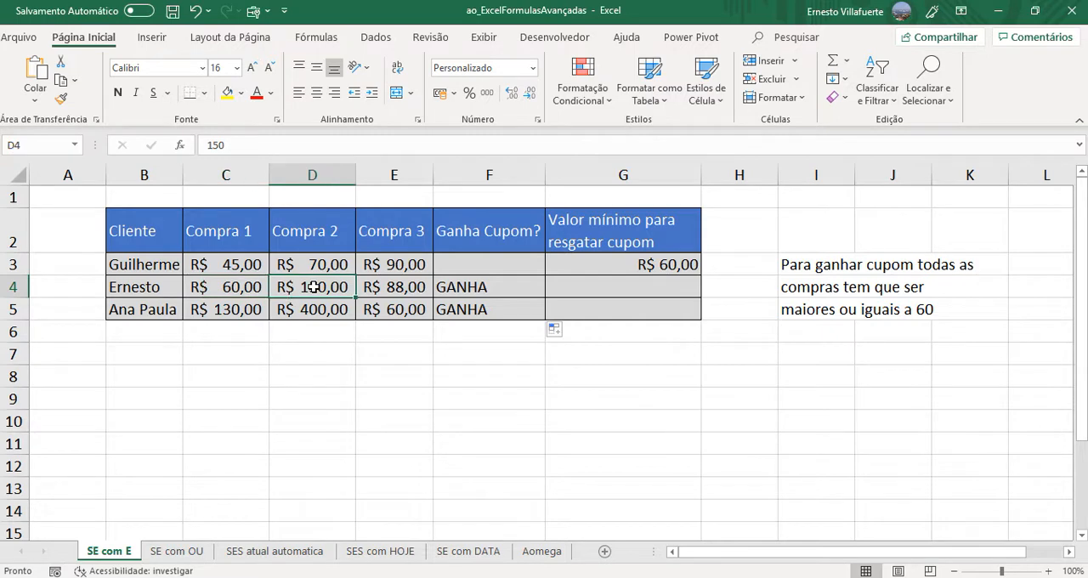
{"action": "left_click", "coordinate": [399, 286]}
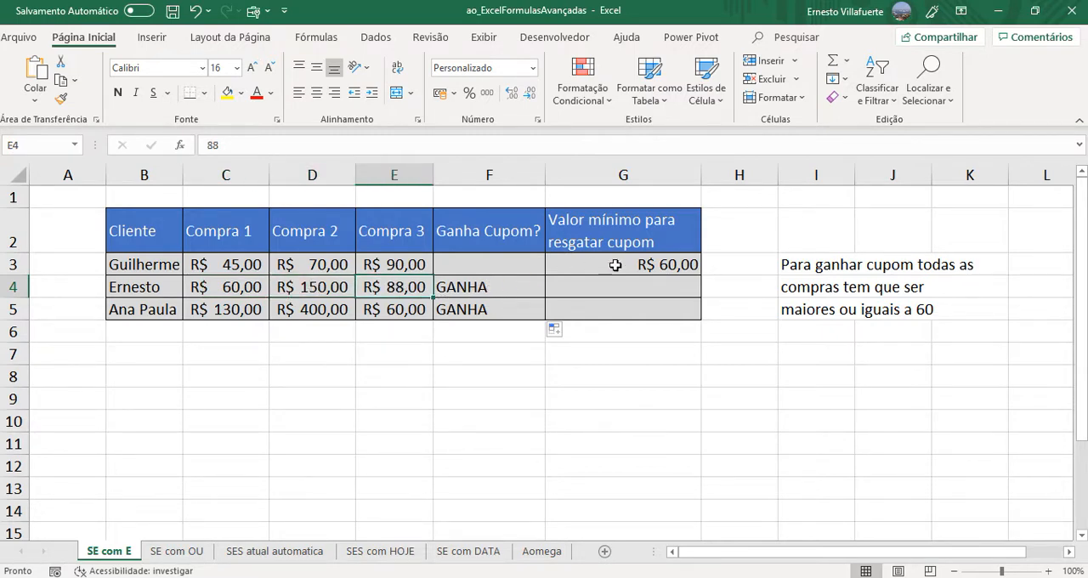
{"action": "left_click", "coordinate": [648, 265]}
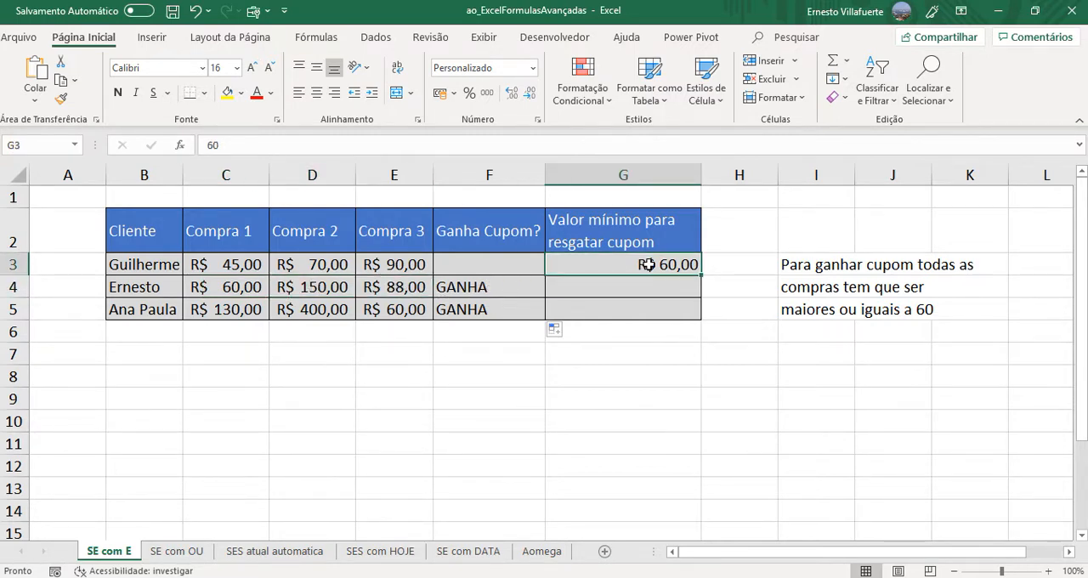
{"action": "left_click", "coordinate": [472, 314]}
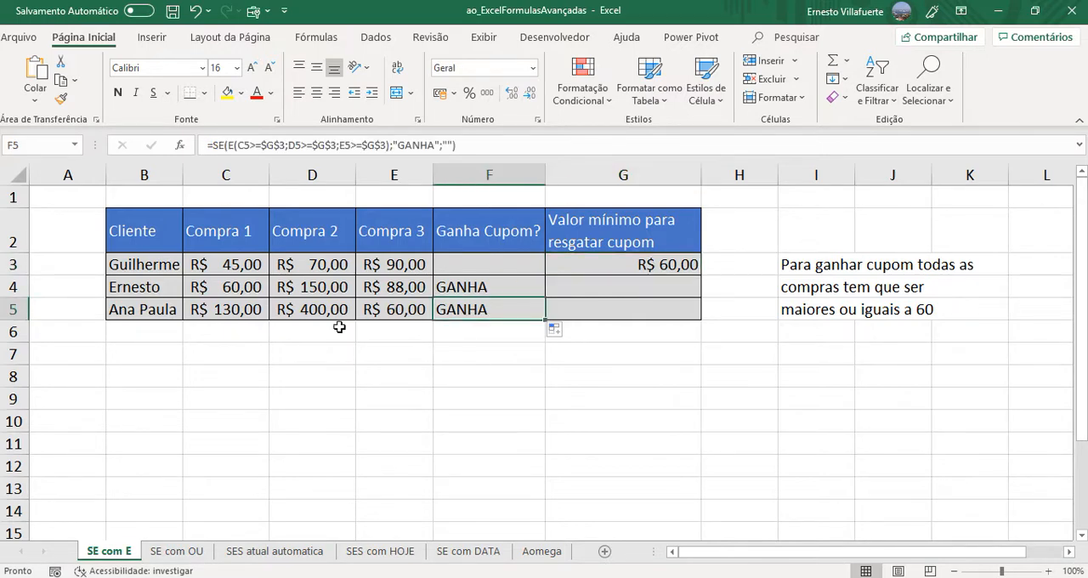
{"action": "left_click", "coordinate": [218, 309]}
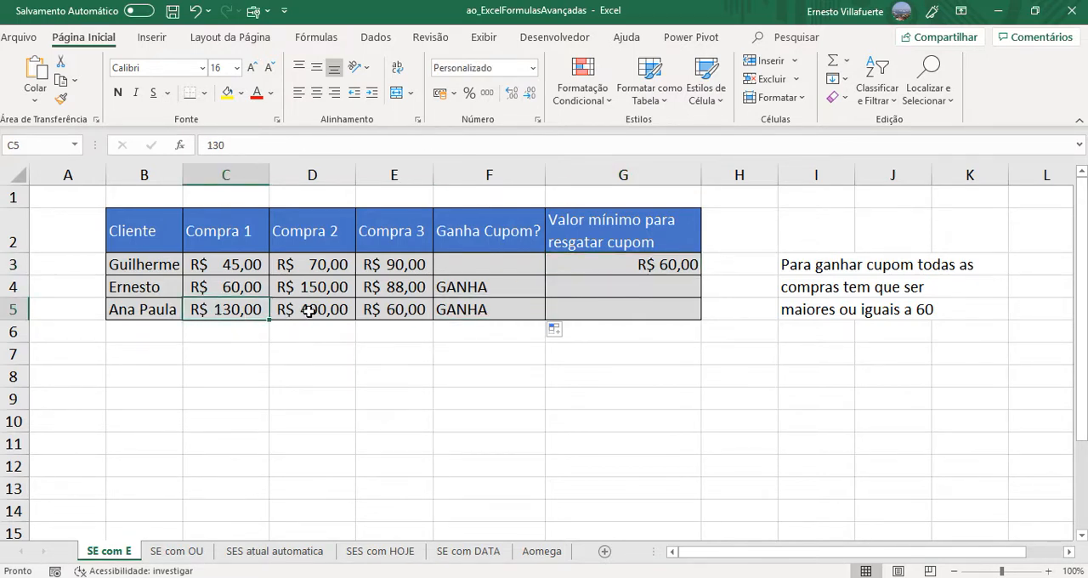
{"action": "left_click", "coordinate": [309, 312]}
{"action": "left_click", "coordinate": [393, 313]}
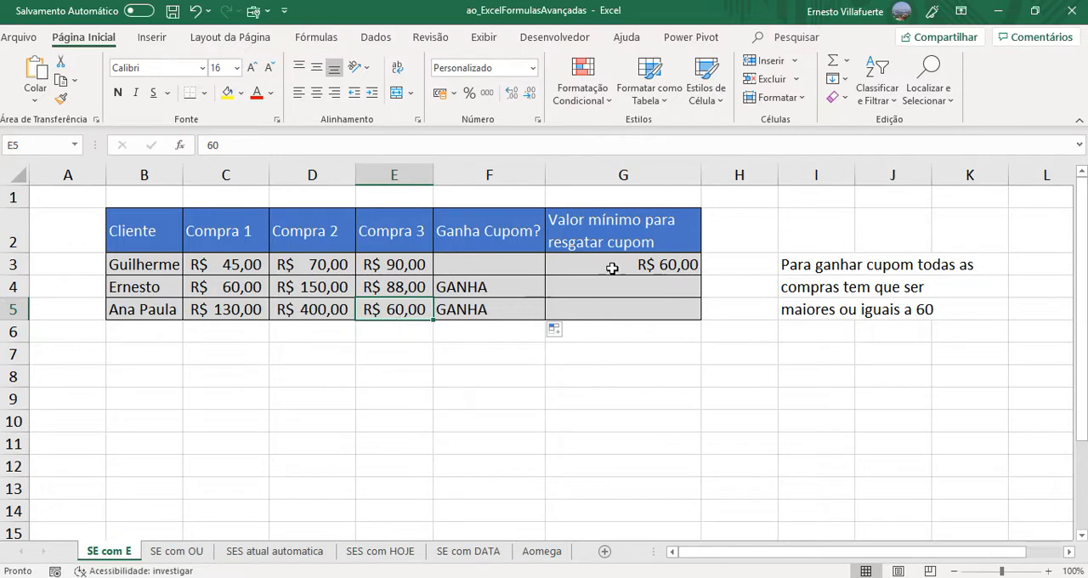
{"action": "left_click", "coordinate": [676, 264]}
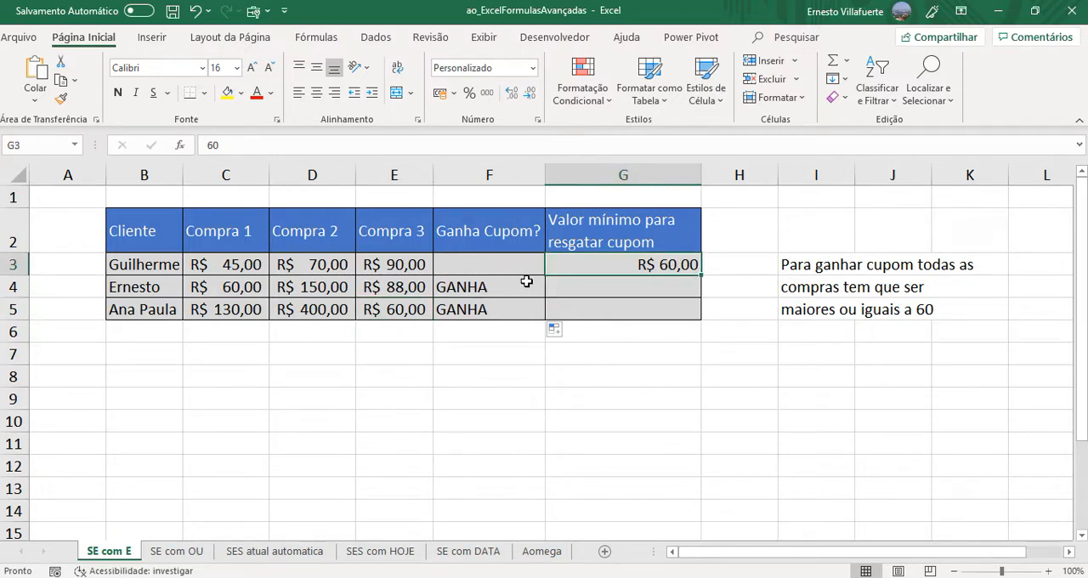
{"action": "left_click", "coordinate": [515, 291]}
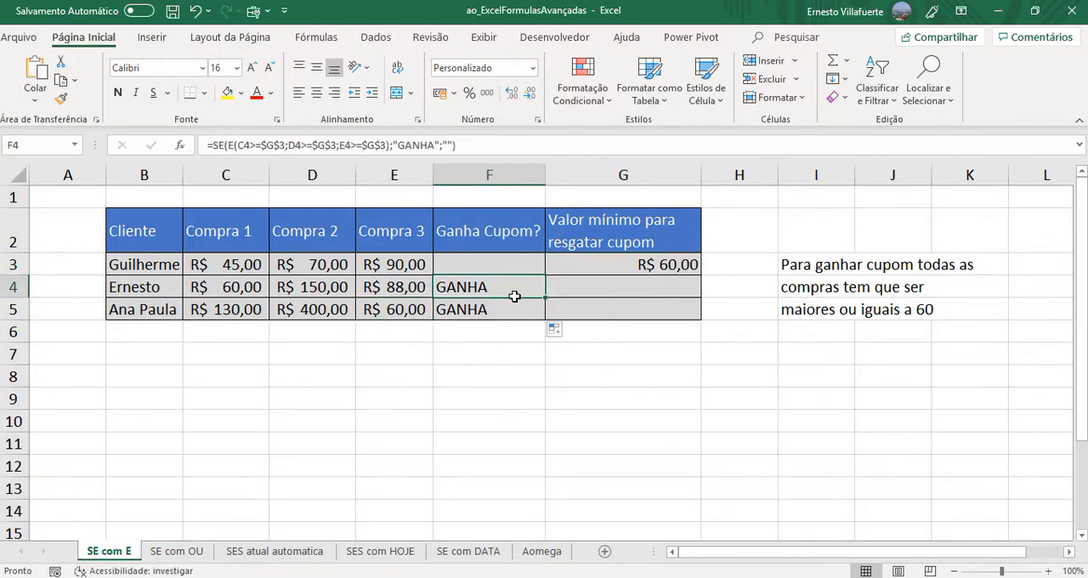
{"action": "left_click", "coordinate": [510, 311]}
{"action": "left_click", "coordinate": [510, 262]}
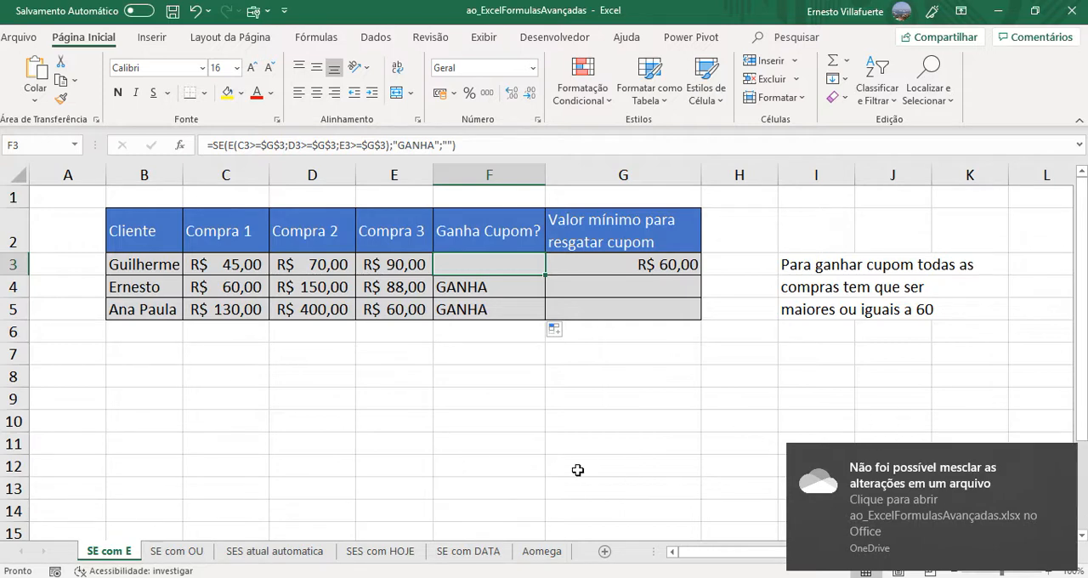
- Switch to the SE com OU sheet and dismiss the OneDrive notification
{"action": "left_click", "coordinate": [576, 466]}
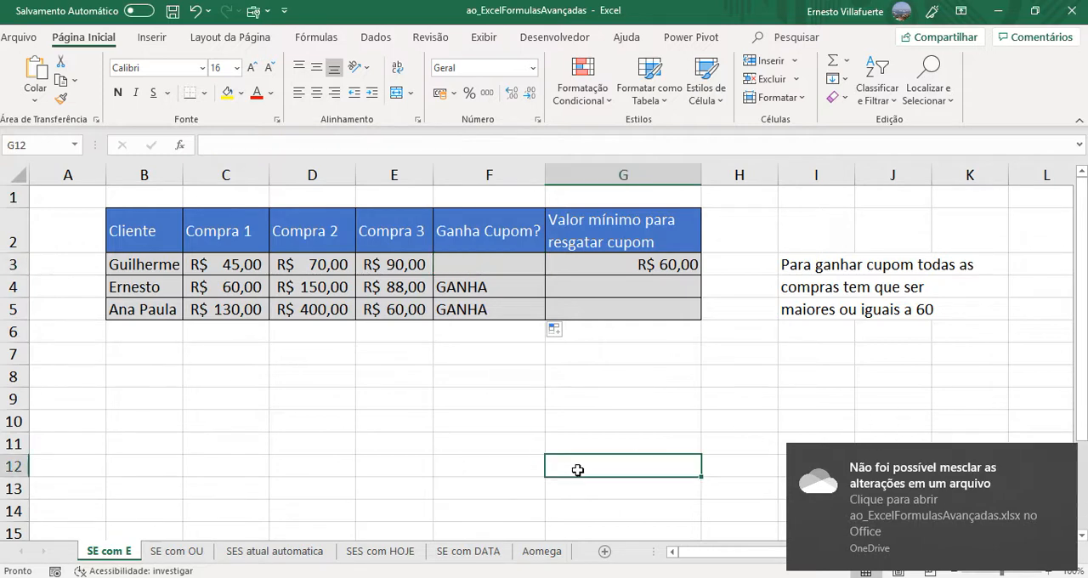
{"action": "left_click", "coordinate": [188, 554]}
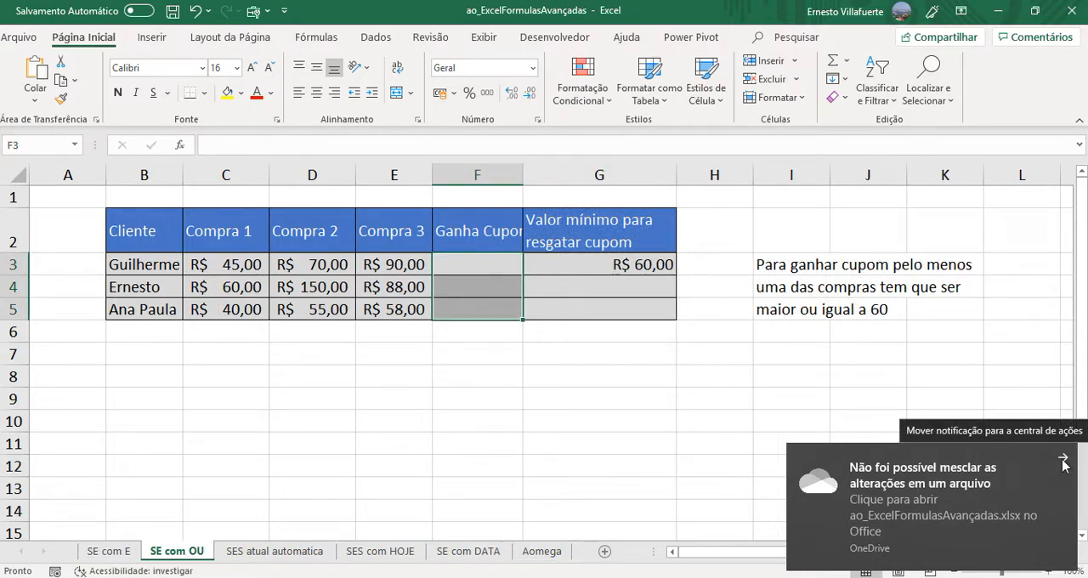
{"action": "left_click", "coordinate": [1063, 460]}
- Start an SE formula in F3 with C3>=$G$3 as the first condition, making the minimum value reference absolute
{"action": "left_click", "coordinate": [484, 267]}
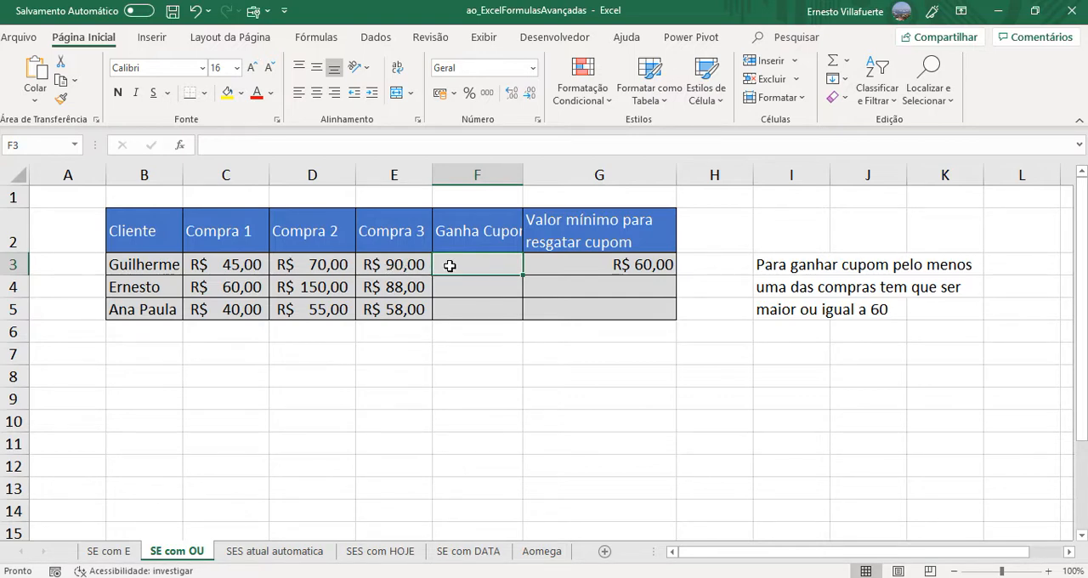
{"action": "type", "text": "=SE"}
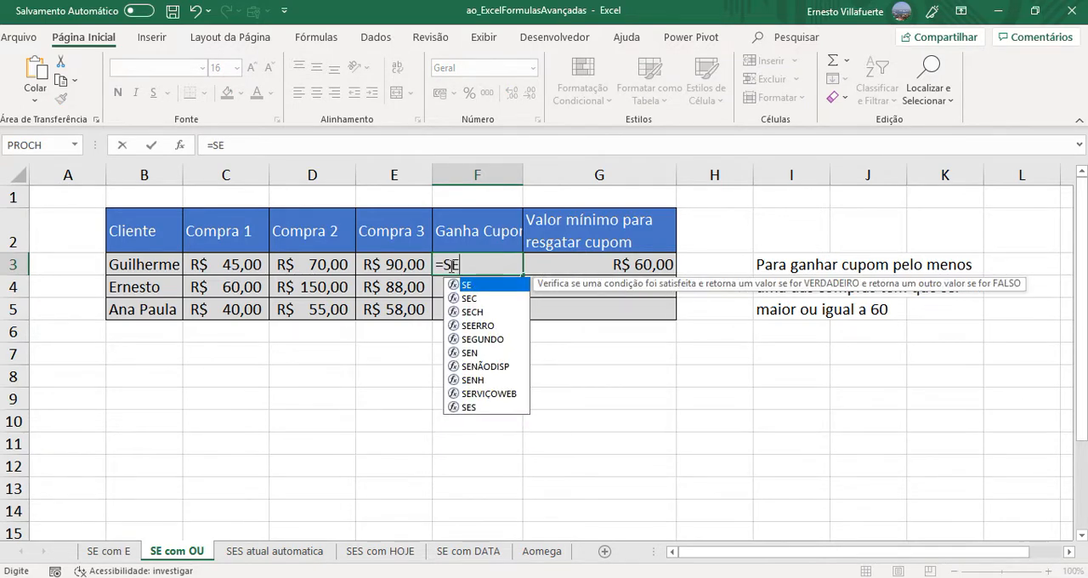
{"action": "type", "text": "("}
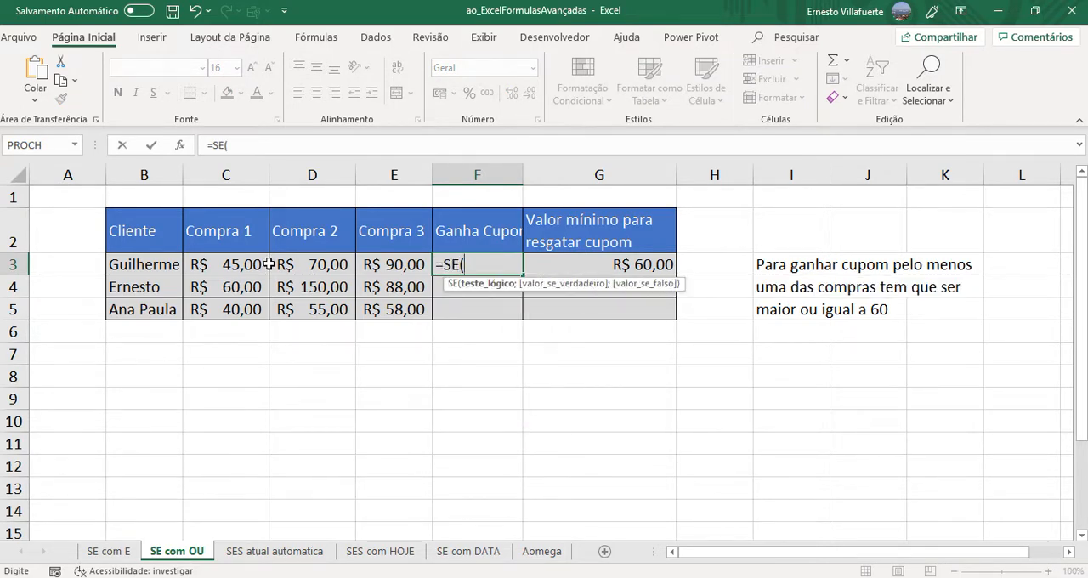
{"action": "left_click", "coordinate": [241, 265]}
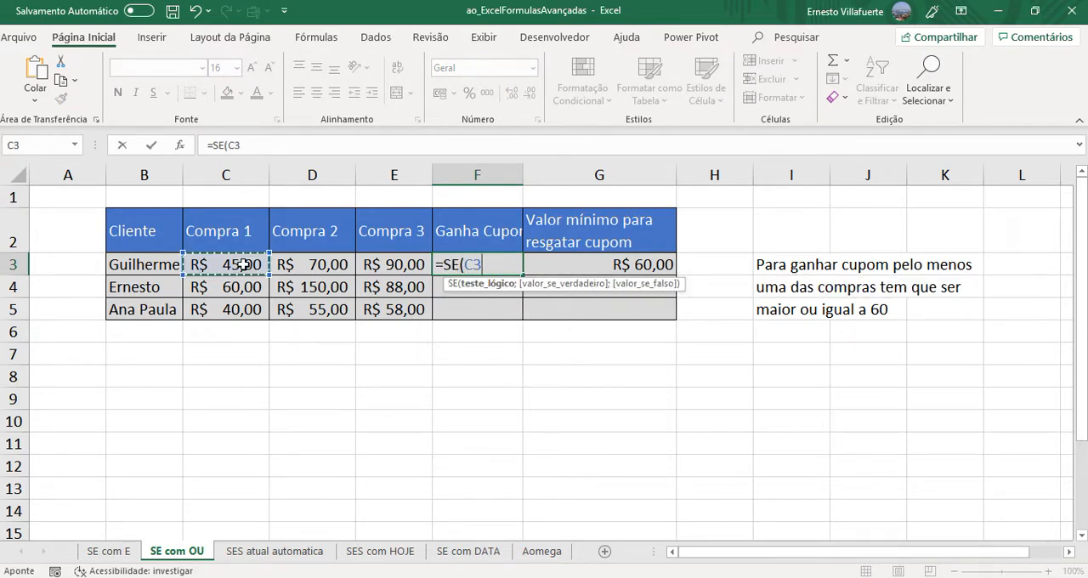
{"action": "type", "text": ">="}
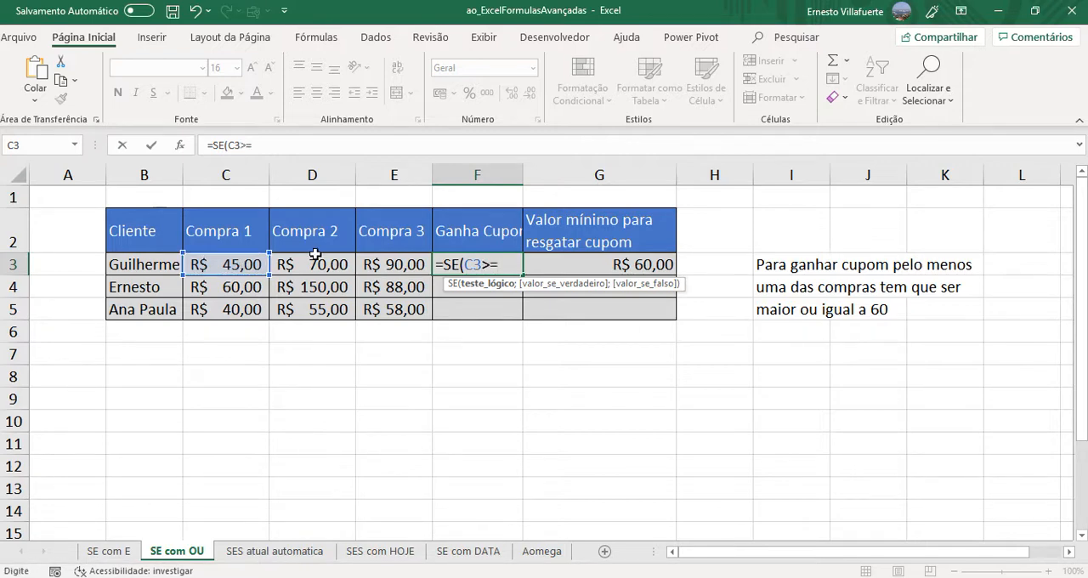
{"action": "left_click", "coordinate": [597, 267]}
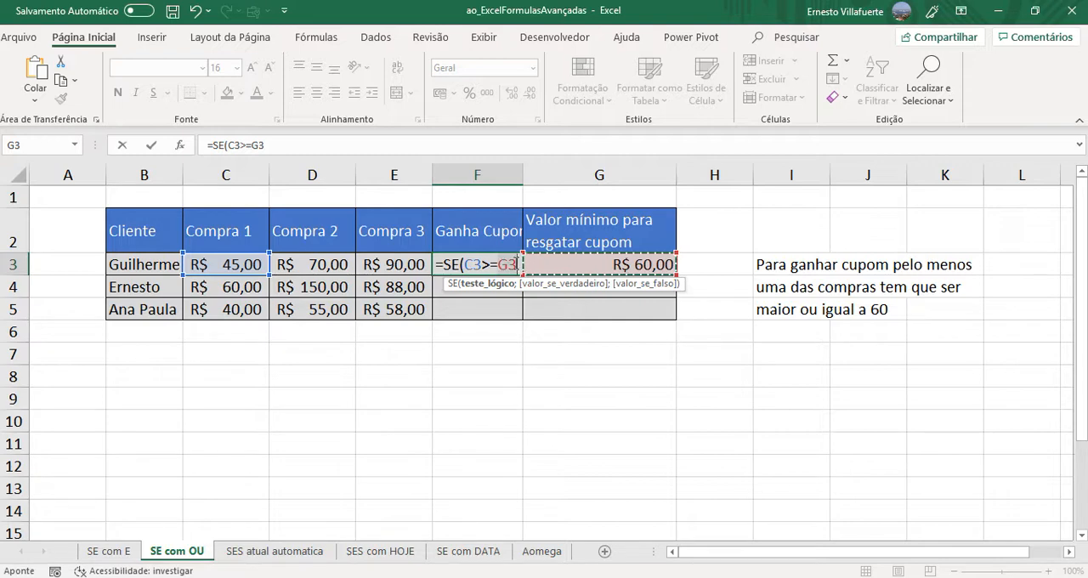
{"action": "left_click", "coordinate": [516, 264]}
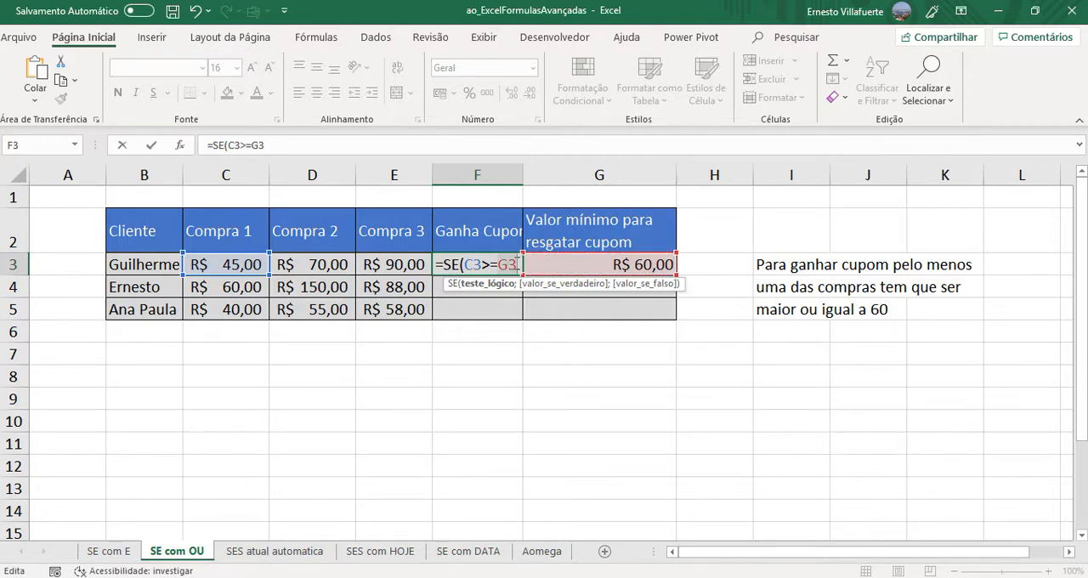
{"action": "key", "text": "F4"}
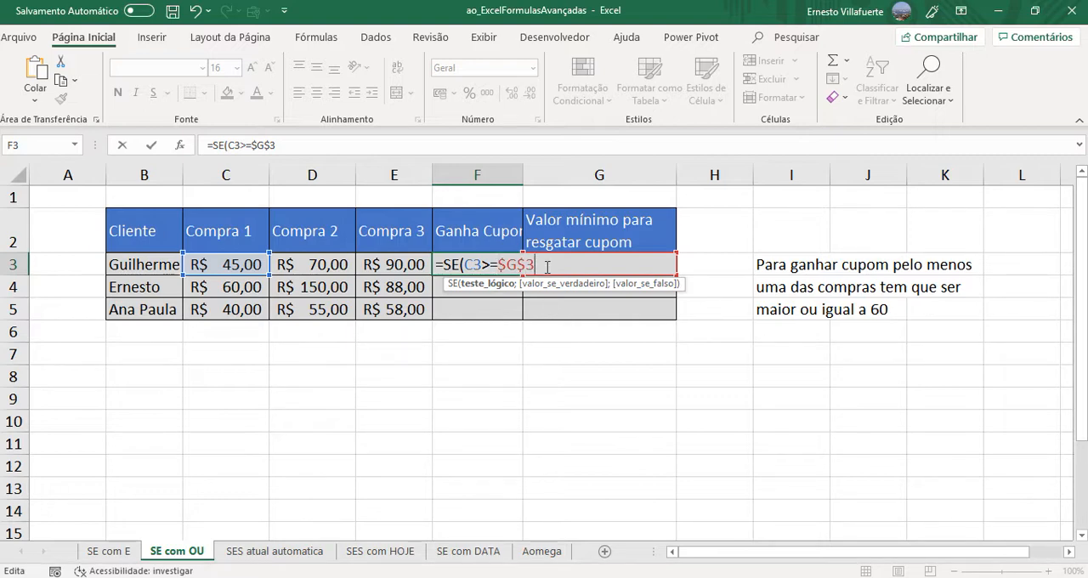
- Add D3>=$G$3 as the second condition in the F3 formula
{"action": "type", "text": ";"}
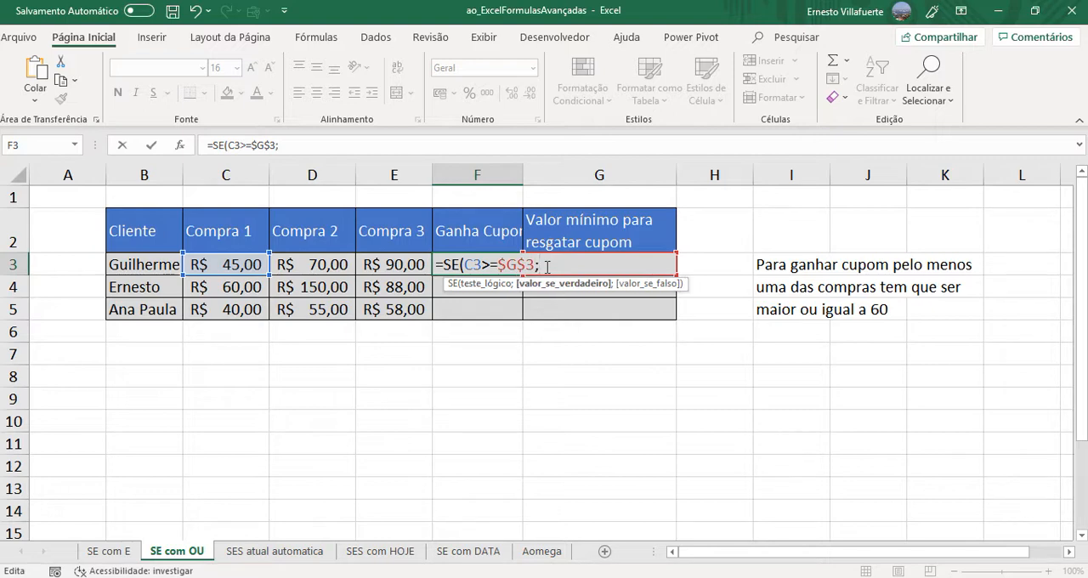
{"action": "left_click", "coordinate": [339, 266]}
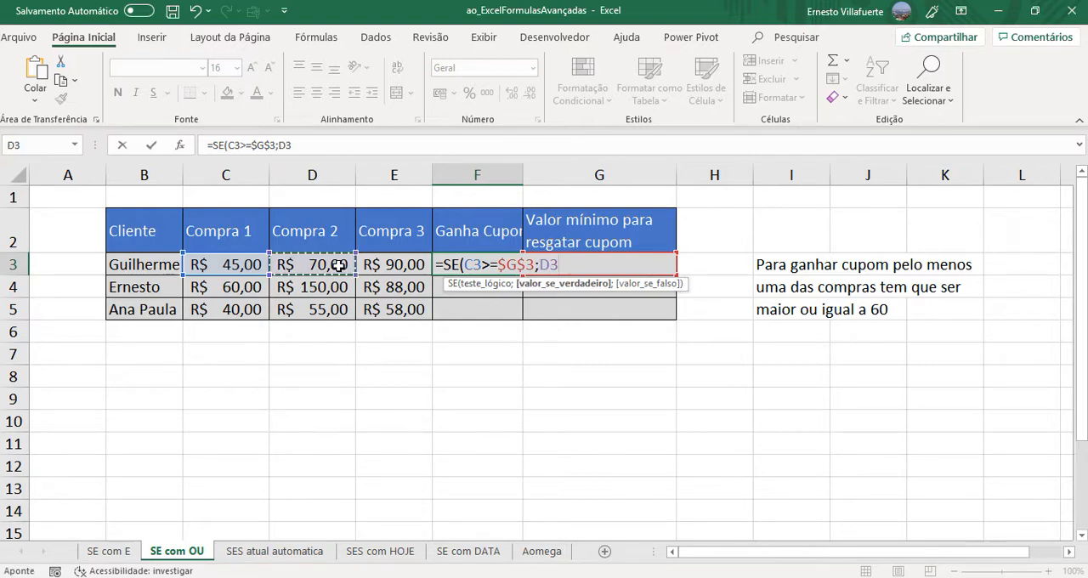
{"action": "type", "text": ">"}
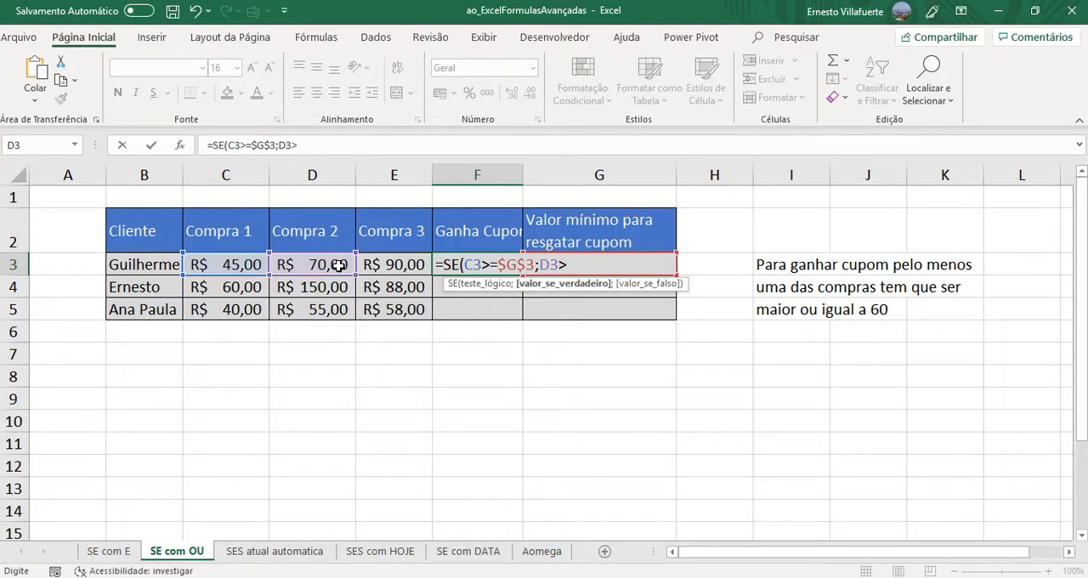
{"action": "type", "text": "=$G$3"}
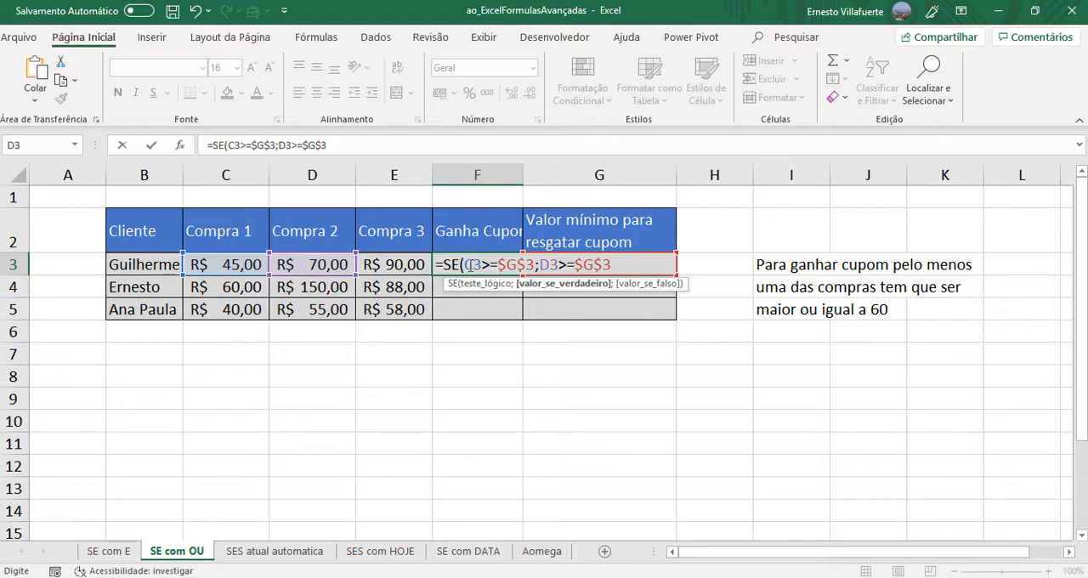
- Nest the conditions in an OU function inside SE, adding E3>=$G$3 as the third condition and closing OU
{"action": "left_click", "coordinate": [467, 265]}
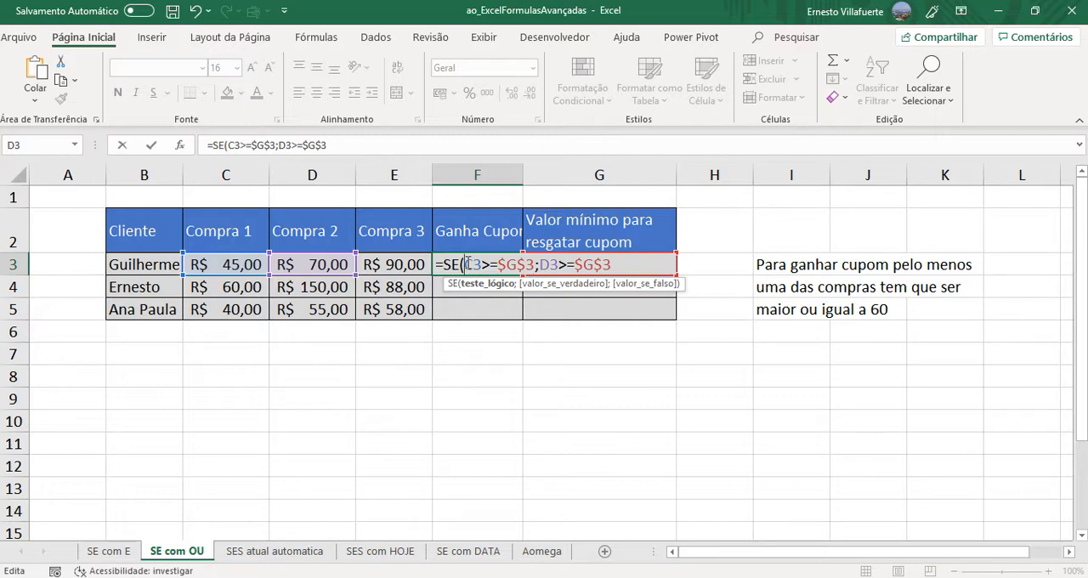
{"action": "type", "text": "OU("}
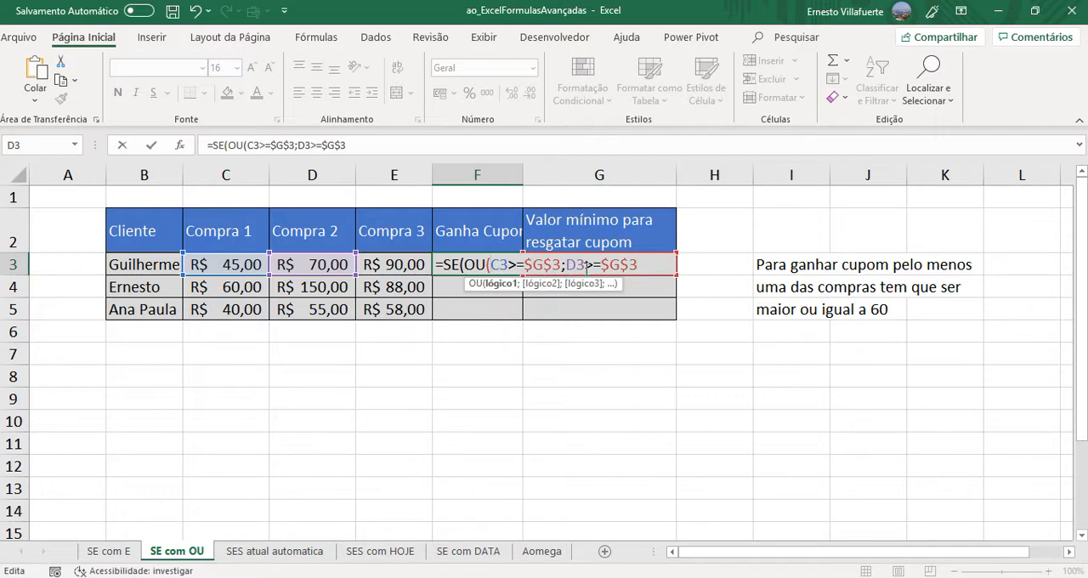
{"action": "left_click", "coordinate": [645, 264]}
{"action": "type", "text": ";"}
{"action": "left_click", "coordinate": [399, 264]}
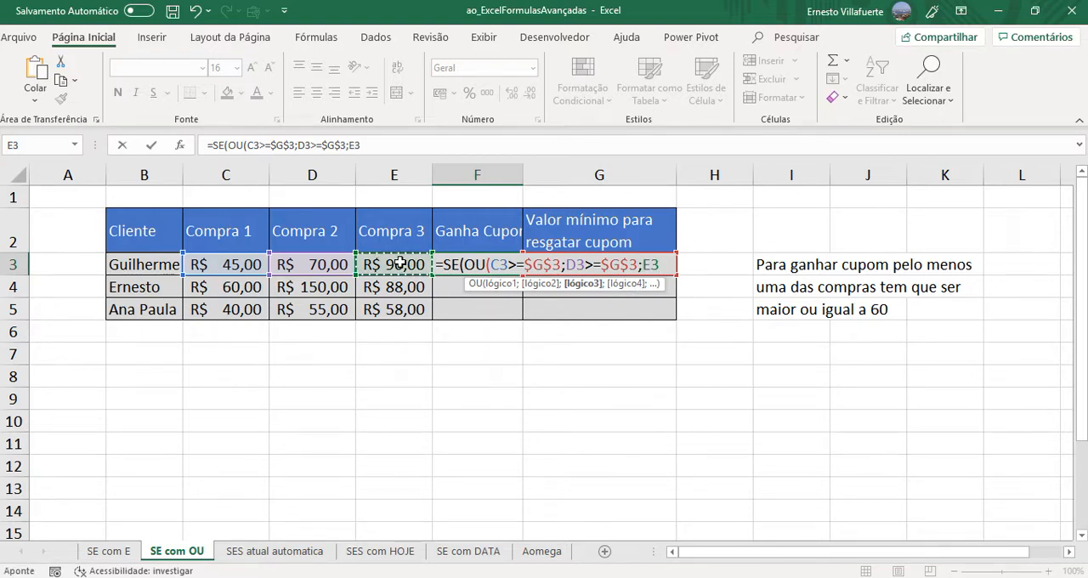
{"action": "type", "text": ">="}
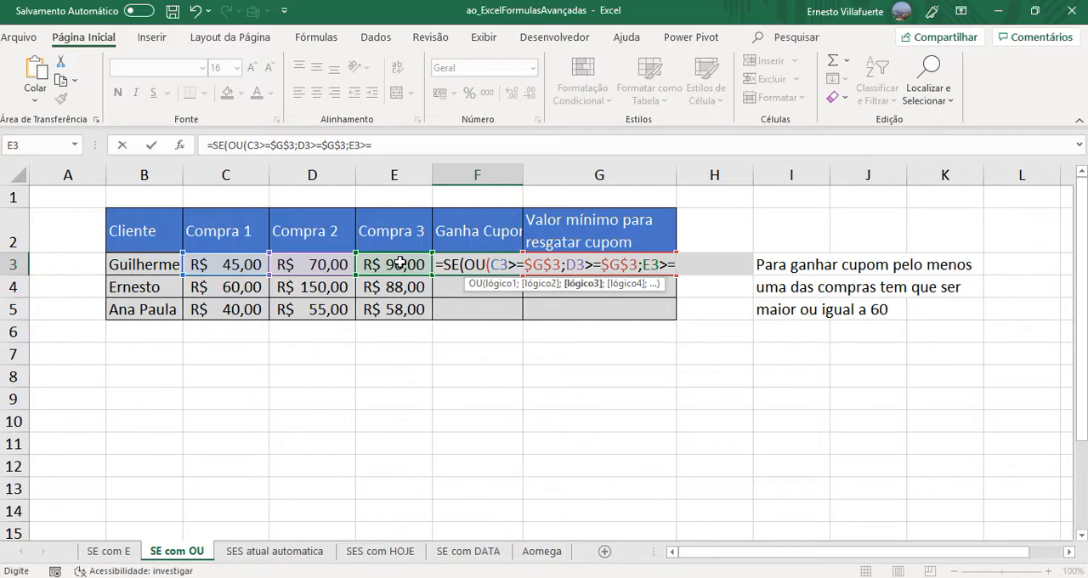
{"action": "type", "text": "$G$3)"}
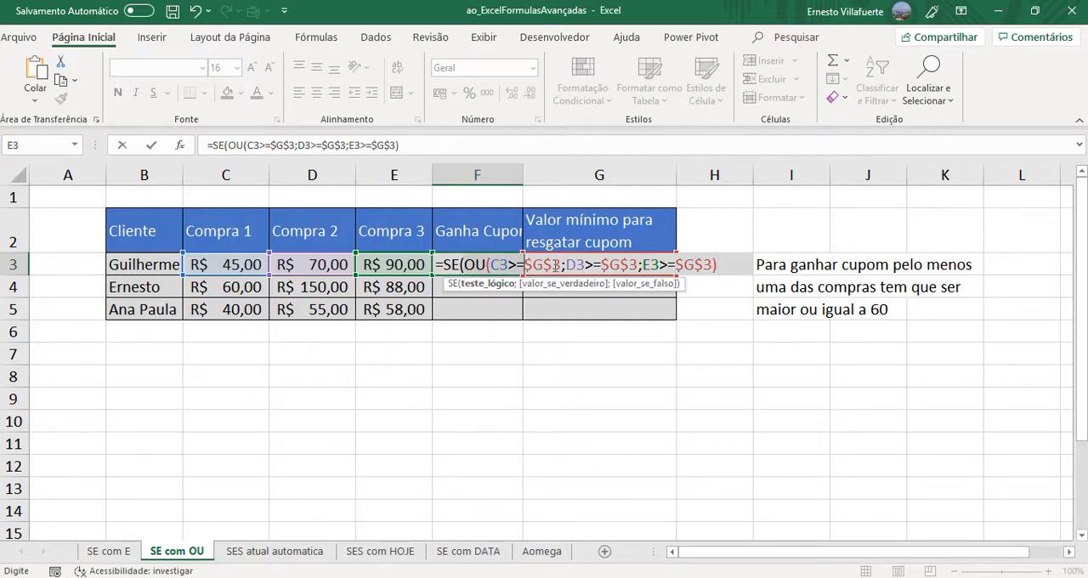
- Set the SE function to return "CUPOM" if true and empty text ("") if false, and enter the formula in F3
{"action": "left_click", "coordinate": [723, 273]}
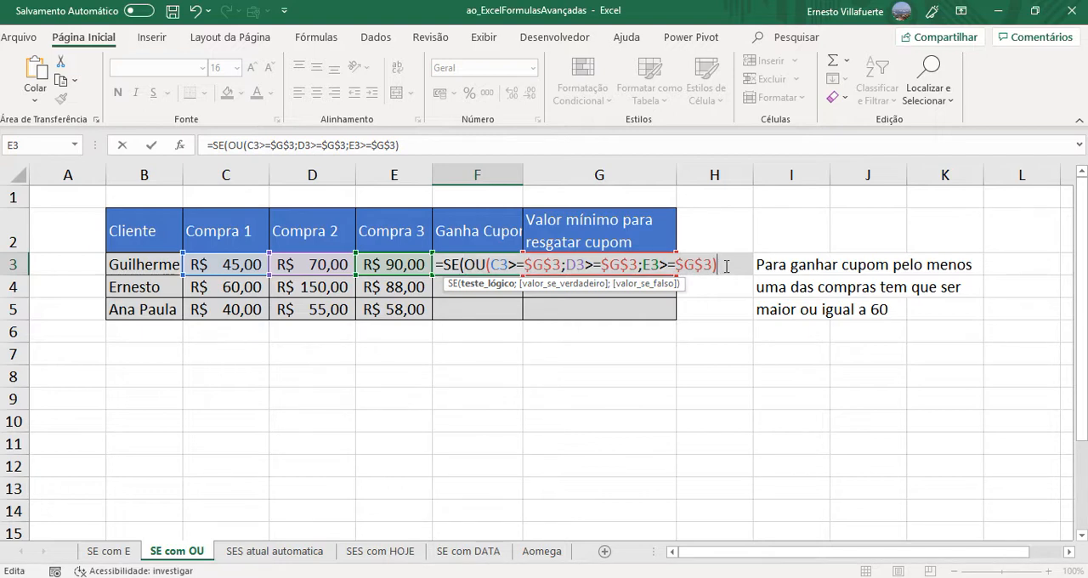
{"action": "type", "text": ";"}
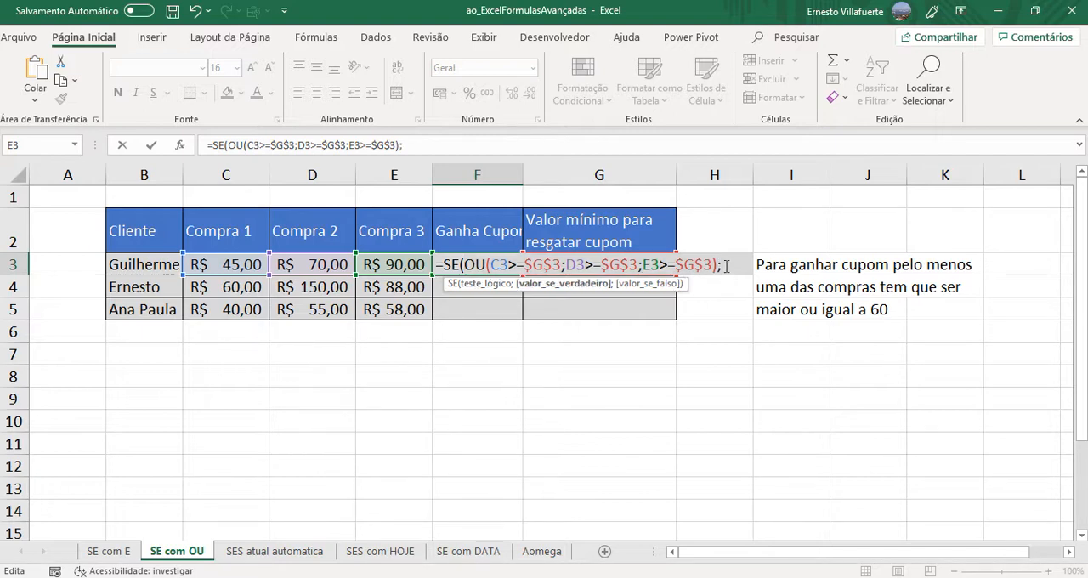
{"action": "type", "text": "\"CUPO"}
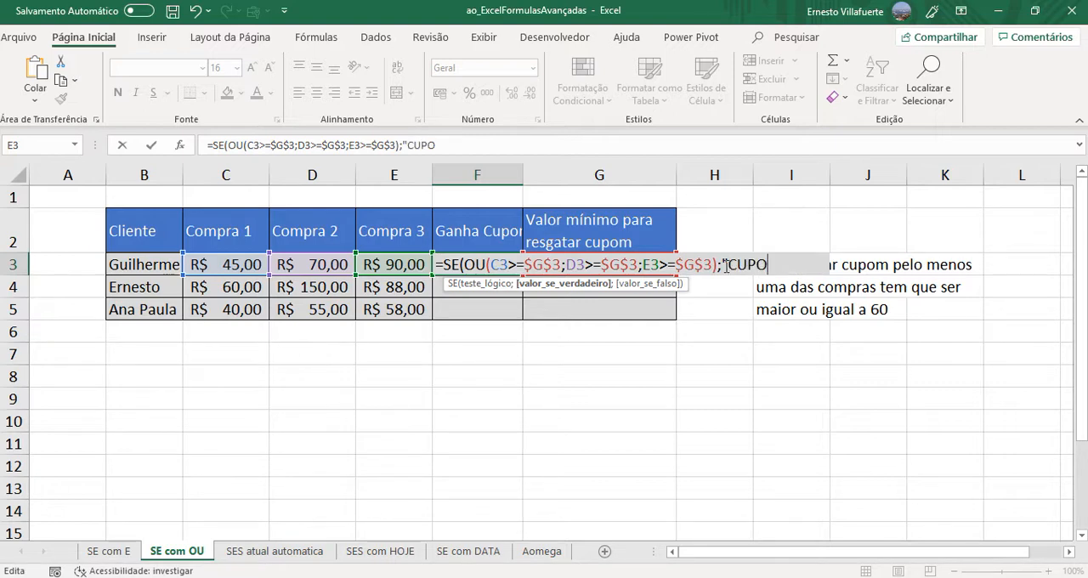
{"action": "type", "text": "M\";"}
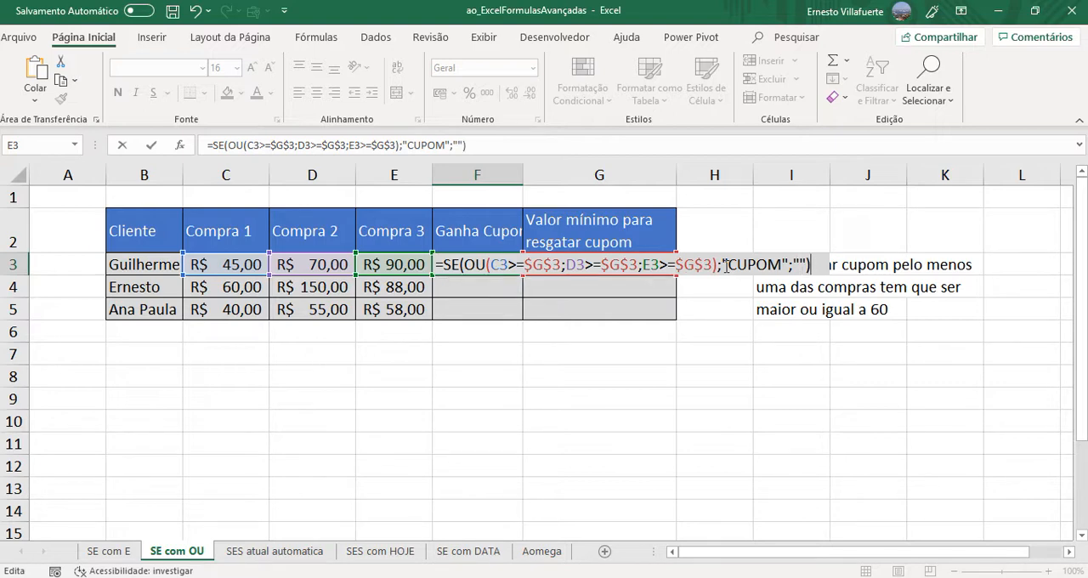
{"action": "key", "text": "Return"}
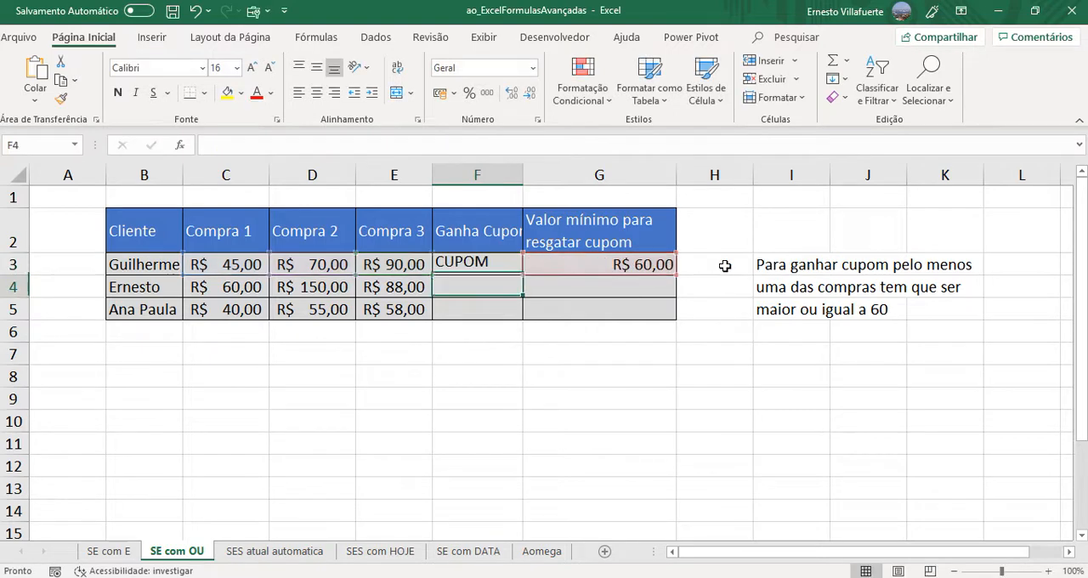
- Review the first customer's three purchases and fill the F3 coupon formula down through F5
{"action": "left_click", "coordinate": [502, 264]}
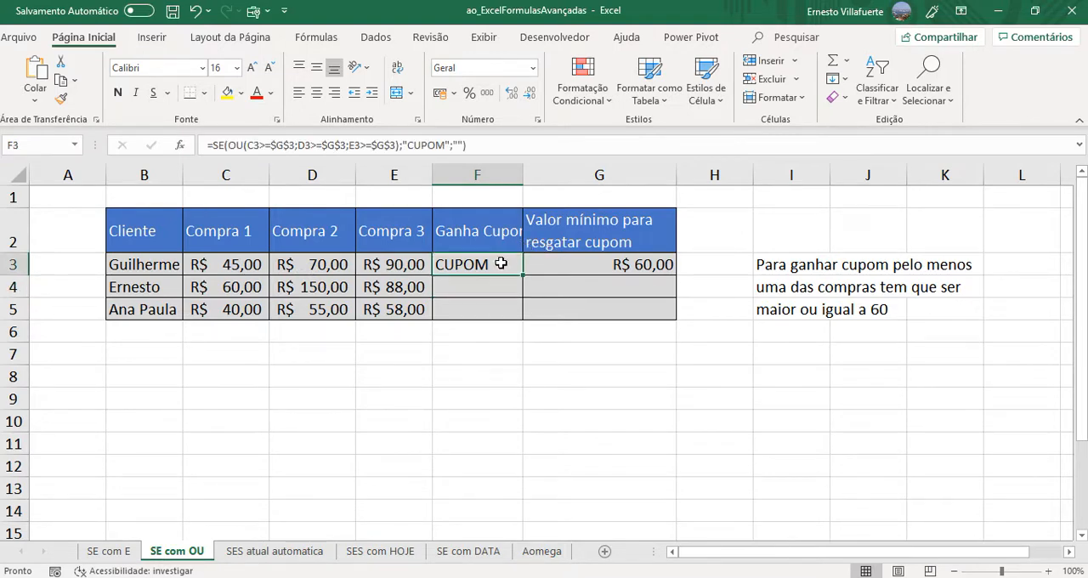
{"action": "left_click", "coordinate": [241, 270]}
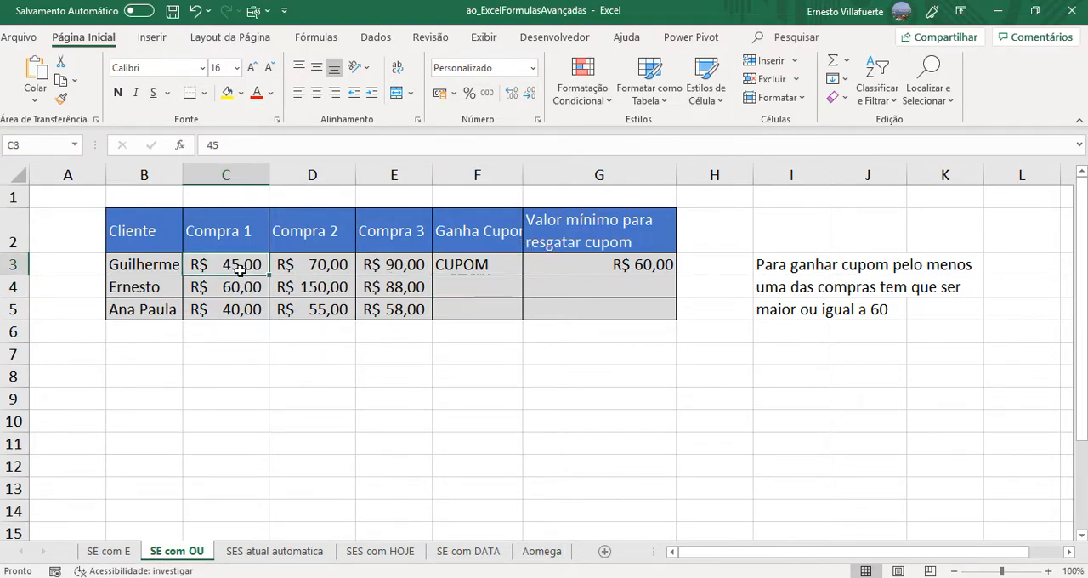
{"action": "left_click", "coordinate": [323, 271]}
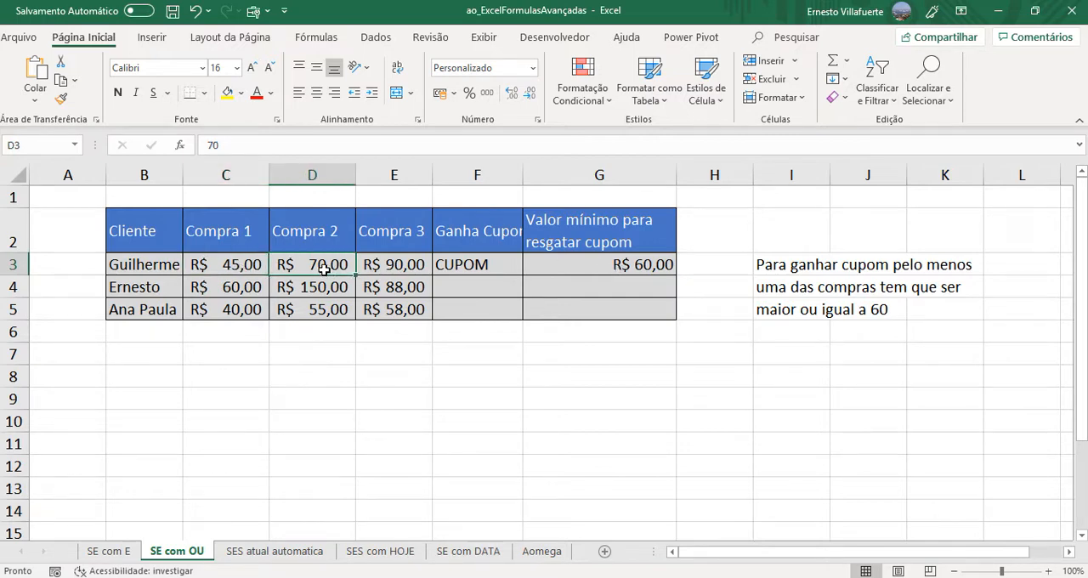
{"action": "left_click", "coordinate": [403, 270]}
{"action": "left_click", "coordinate": [499, 262]}
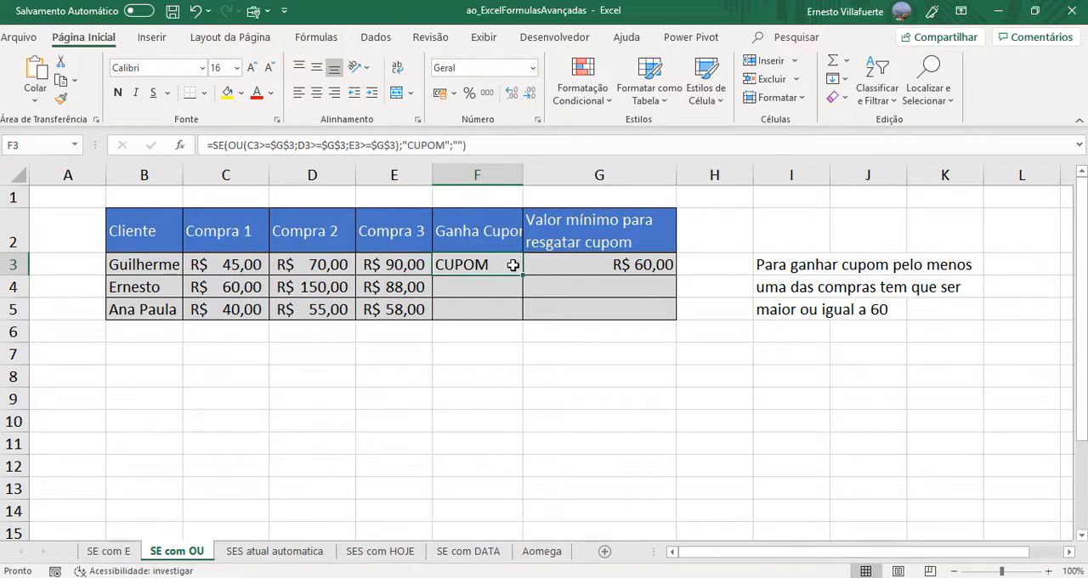
{"action": "left_click_drag", "start_coordinate": [524, 276], "coordinate": [524, 317]}
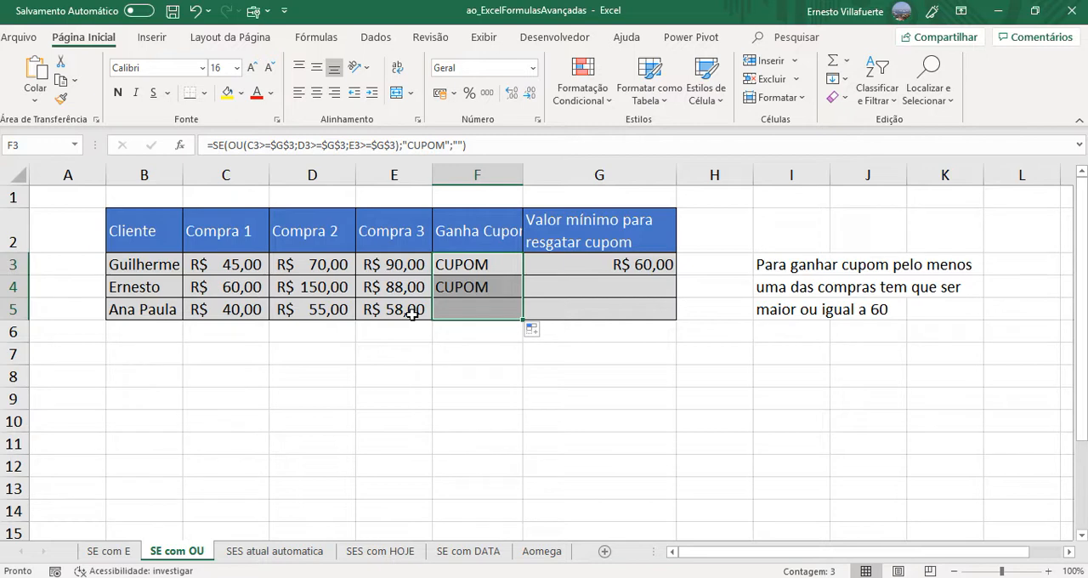
{"action": "left_click", "coordinate": [479, 312]}
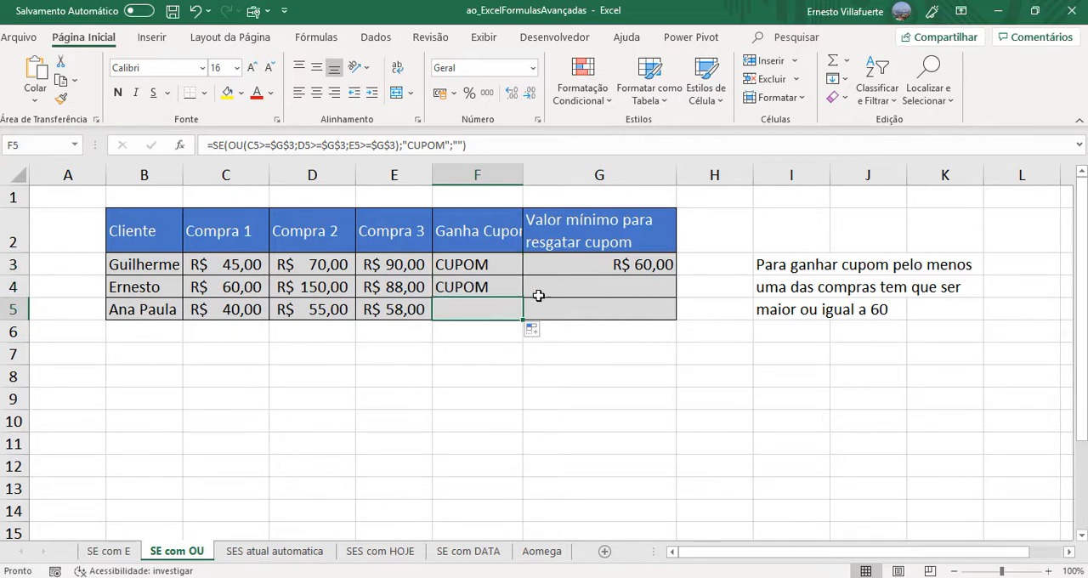
- Copy the SE with OU formula from F3 and paste it into E1 as visible text above the table
{"action": "left_click", "coordinate": [492, 265]}
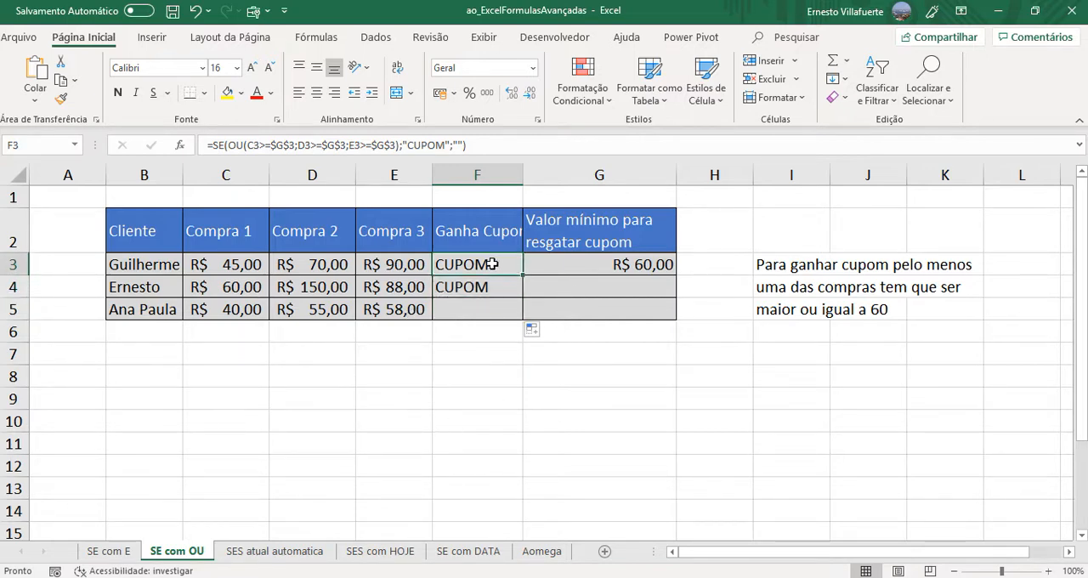
{"action": "double_click", "coordinate": [489, 264]}
{"action": "left_click_drag", "start_coordinate": [437, 265], "coordinate": [840, 279]}
{"action": "key", "text": "ctrl+c"}
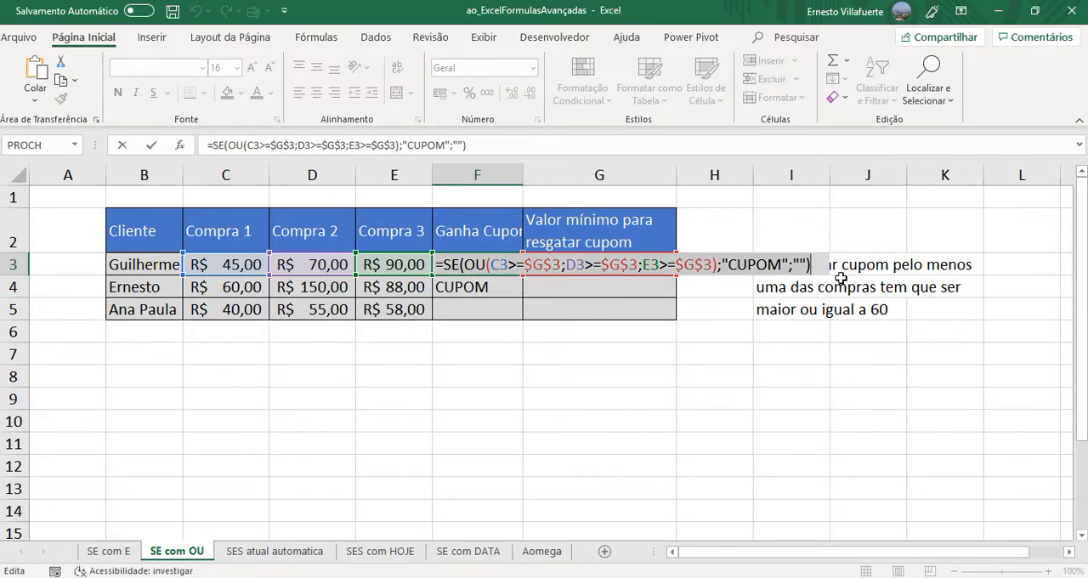
{"action": "key", "text": "Escape"}
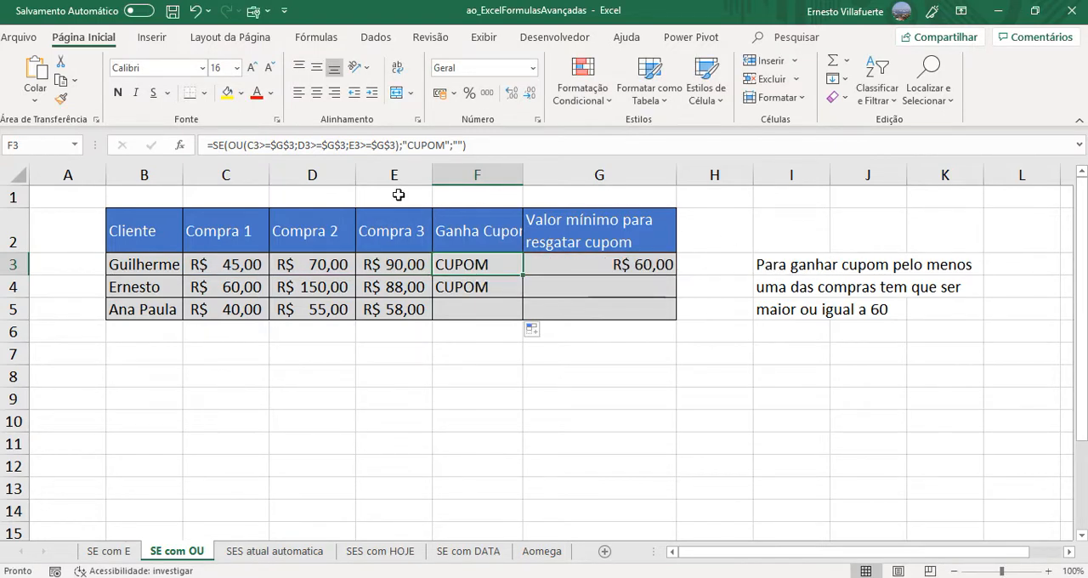
{"action": "left_click", "coordinate": [399, 195]}
{"action": "double_click", "coordinate": [399, 196]}
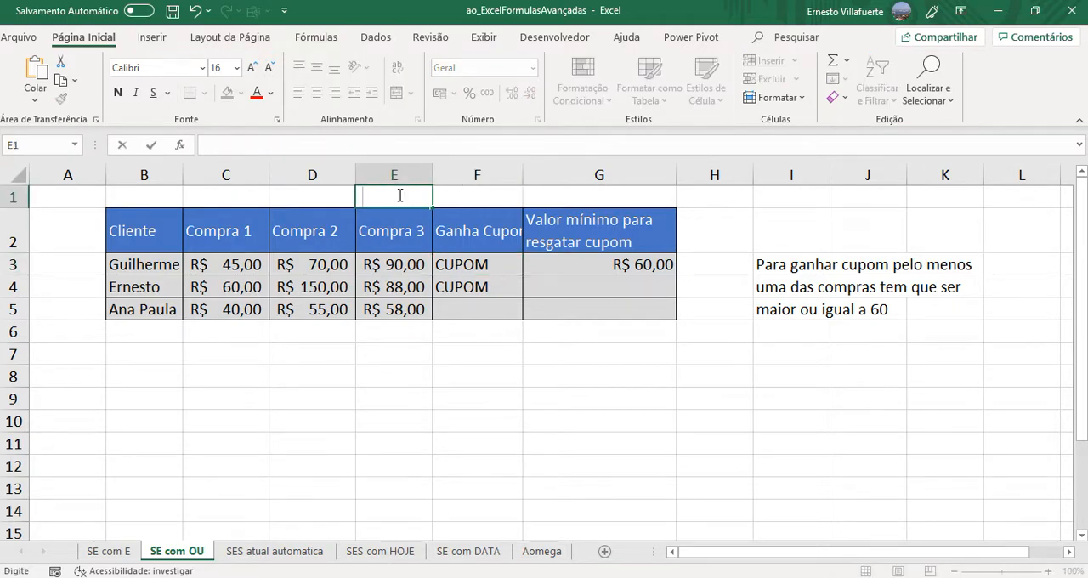
{"action": "key", "text": "ctrl+v"}
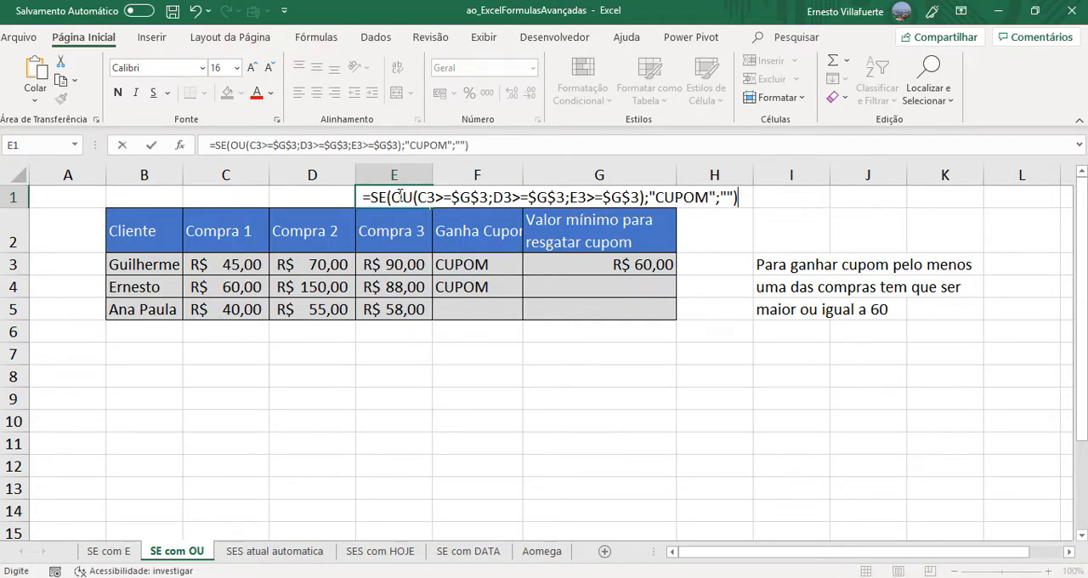
{"action": "key", "text": "Return"}
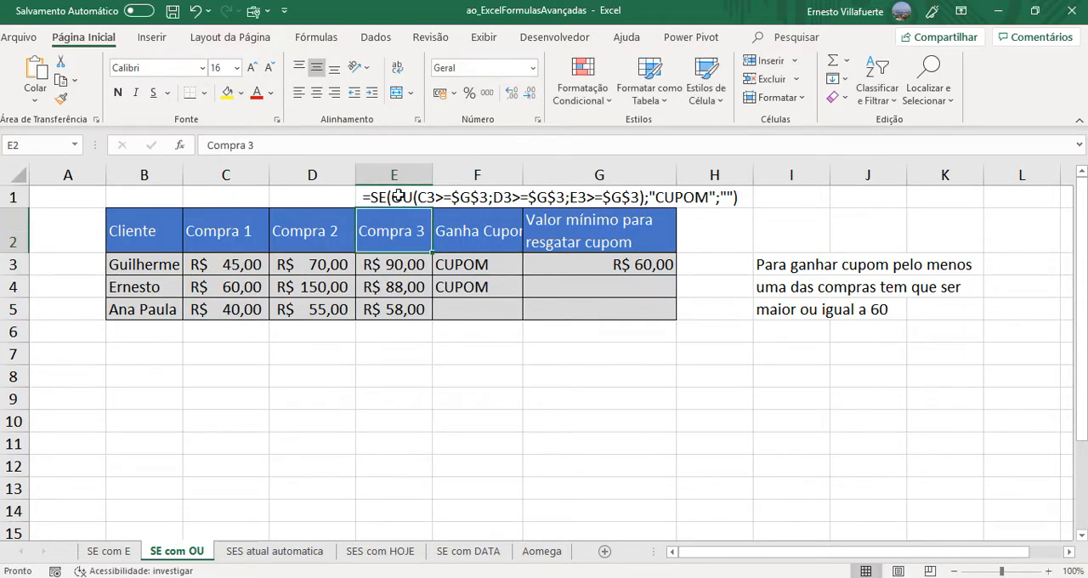
- Examine the Compra 3 value in E3 and the SE with OU formula in F3, leaving both as they are
{"action": "double_click", "coordinate": [367, 266]}
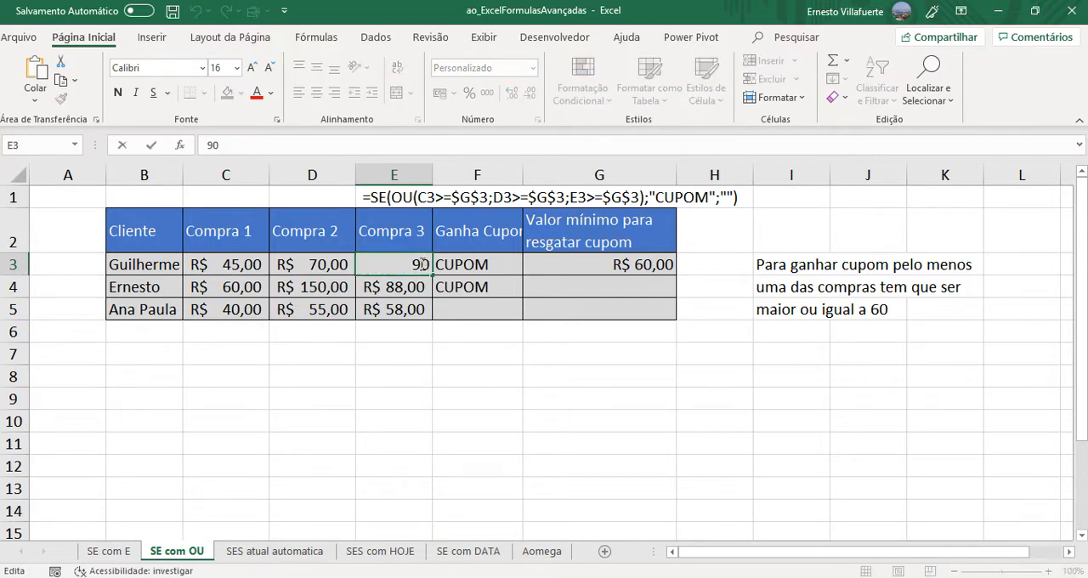
{"action": "key", "text": "Tab"}
{"action": "double_click", "coordinate": [477, 265]}
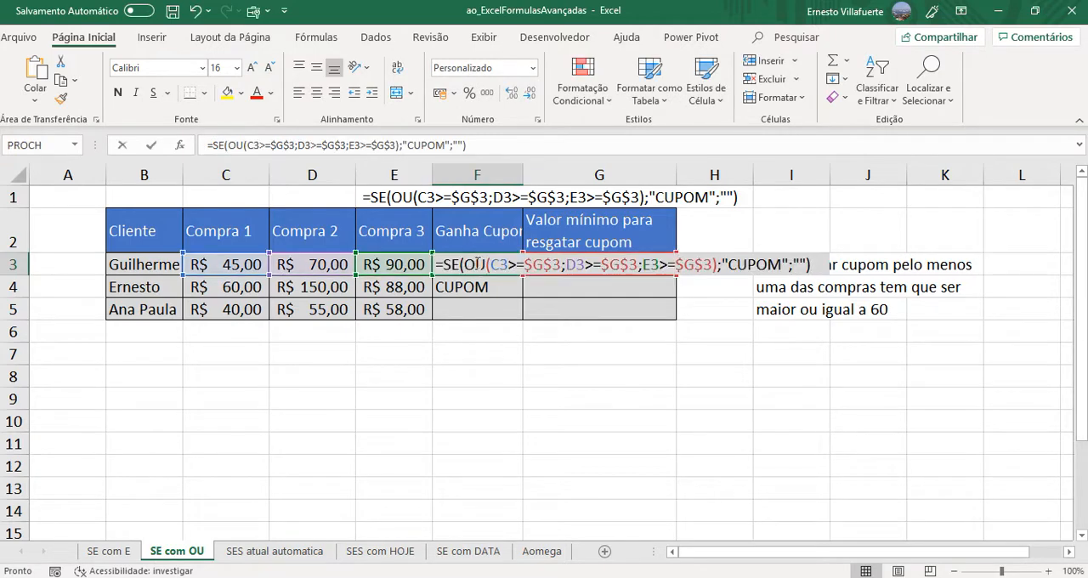
{"action": "key", "text": "Escape"}
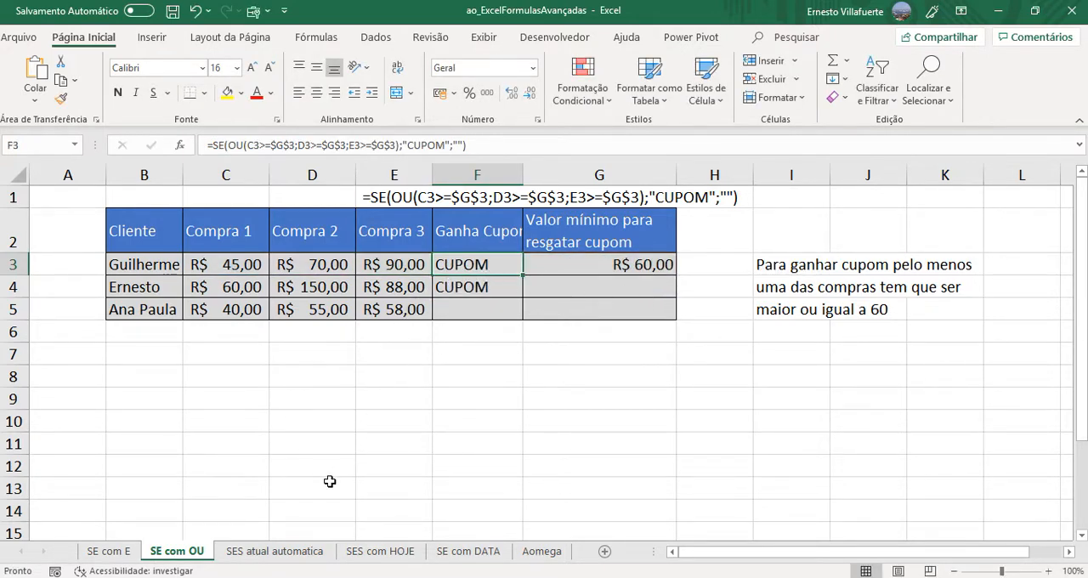
- On the SE com E sheet, copy the F3 formula and paste it into F1 as visible text
{"action": "left_click", "coordinate": [110, 553]}
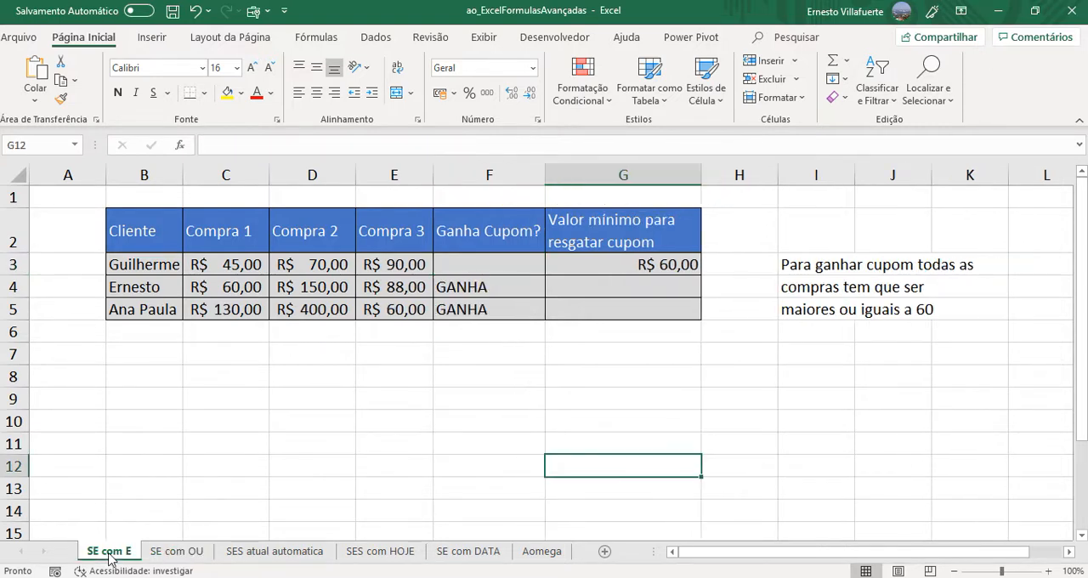
{"action": "double_click", "coordinate": [465, 261]}
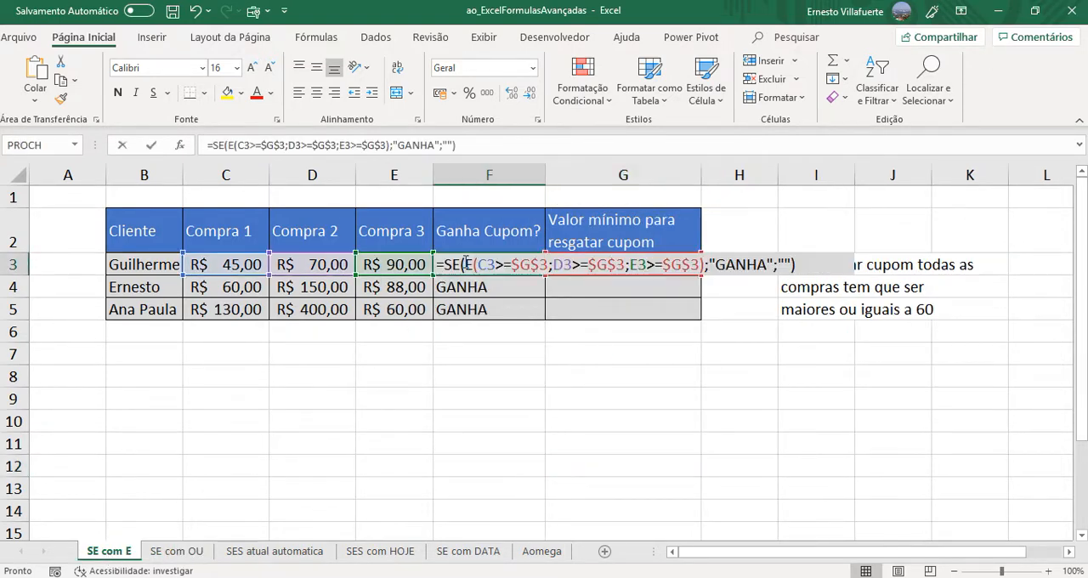
{"action": "left_click_drag", "start_coordinate": [439, 264], "coordinate": [842, 264]}
{"action": "key", "text": "ctrl+c"}
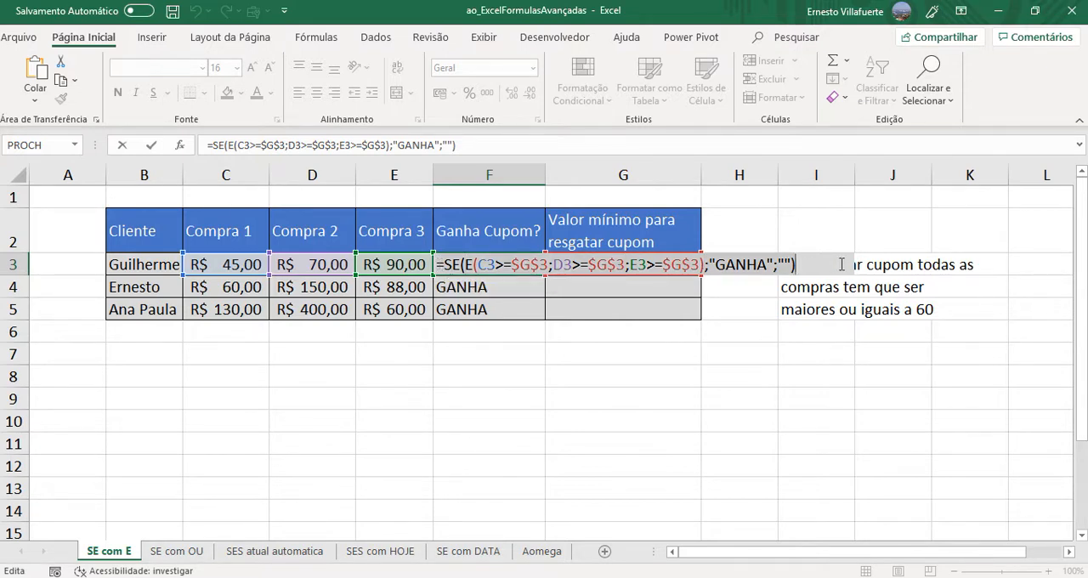
{"action": "key", "text": "Escape"}
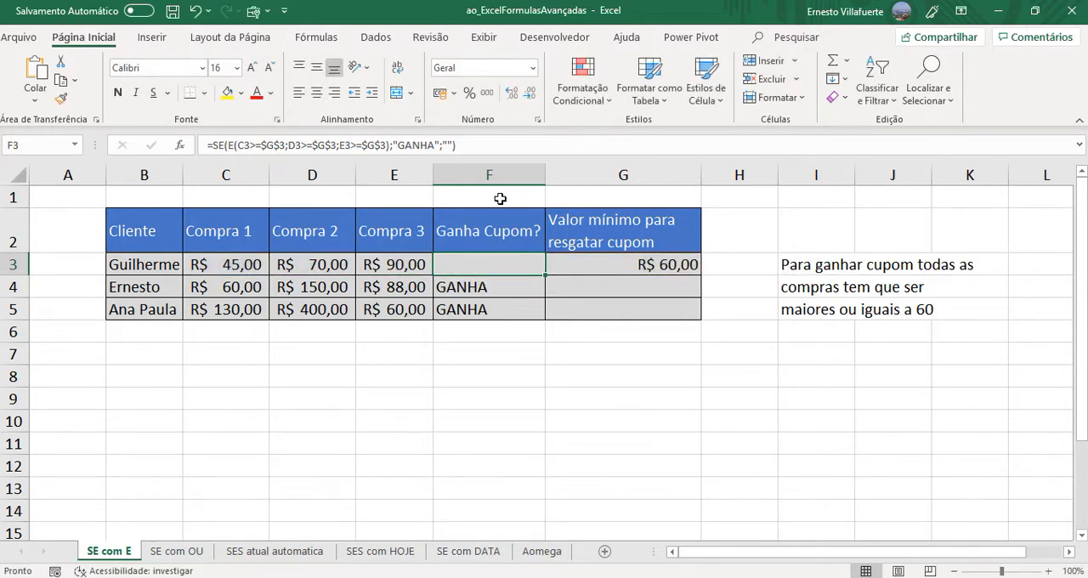
{"action": "left_click", "coordinate": [501, 198]}
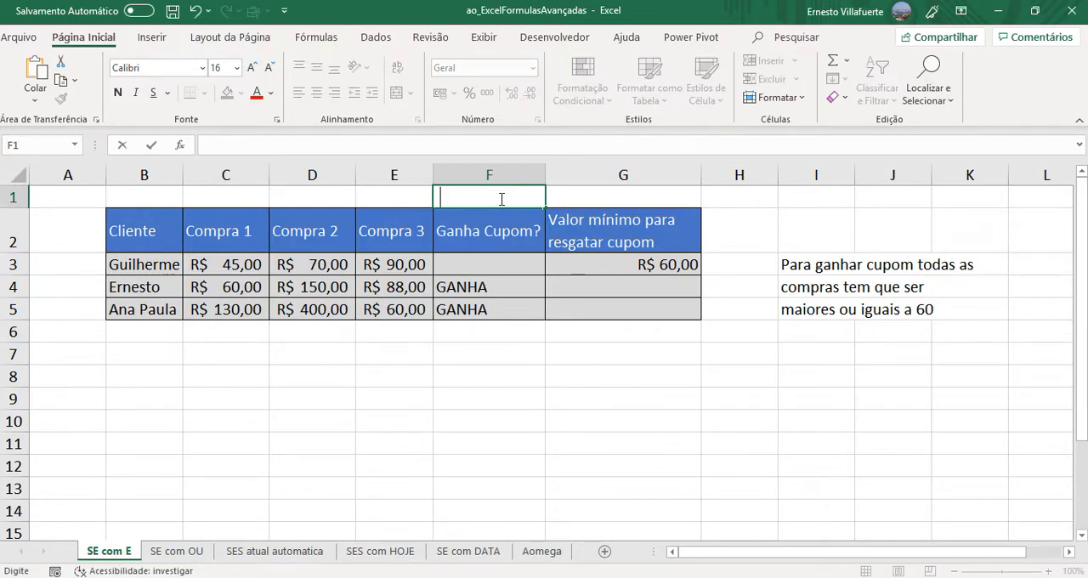
{"action": "key", "text": "ctrl+v"}
{"action": "key", "text": "Return"}
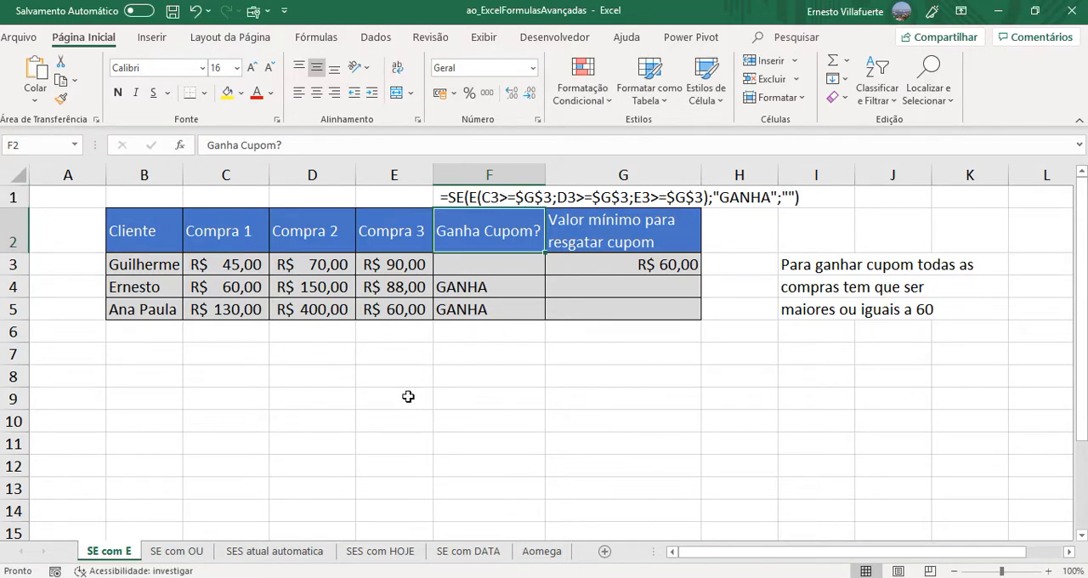
- Compare the E function in F1 with the OU function in F3 of the SE com OU sheet
{"action": "left_click", "coordinate": [470, 199]}
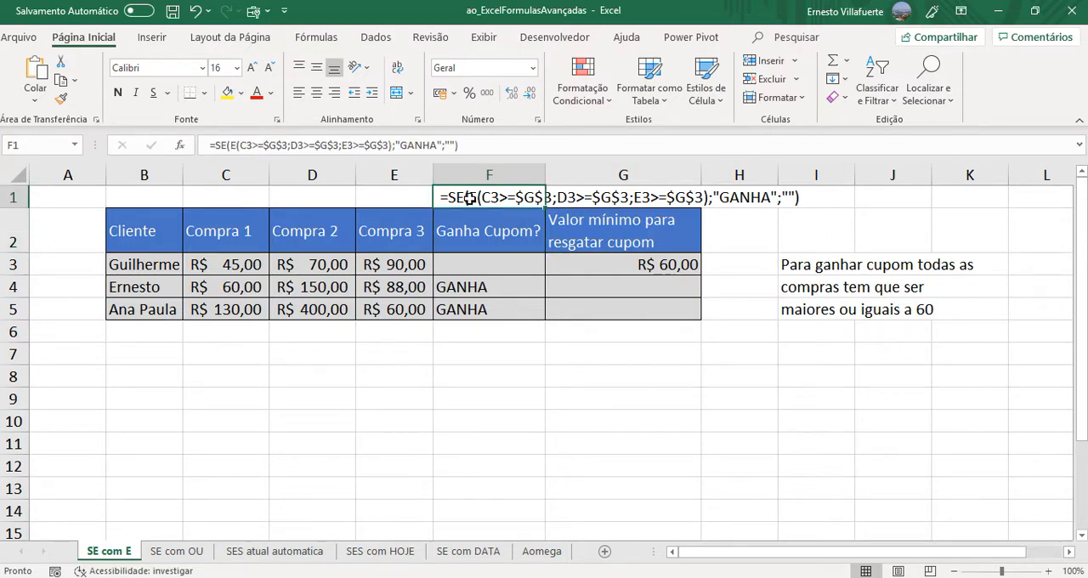
{"action": "double_click", "coordinate": [469, 198]}
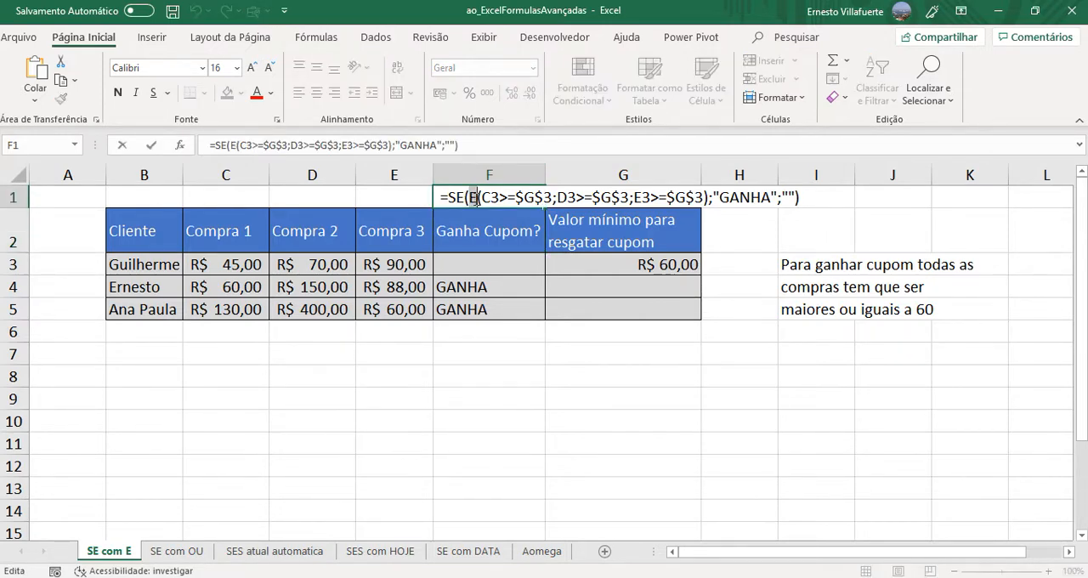
{"action": "left_click", "coordinate": [411, 489]}
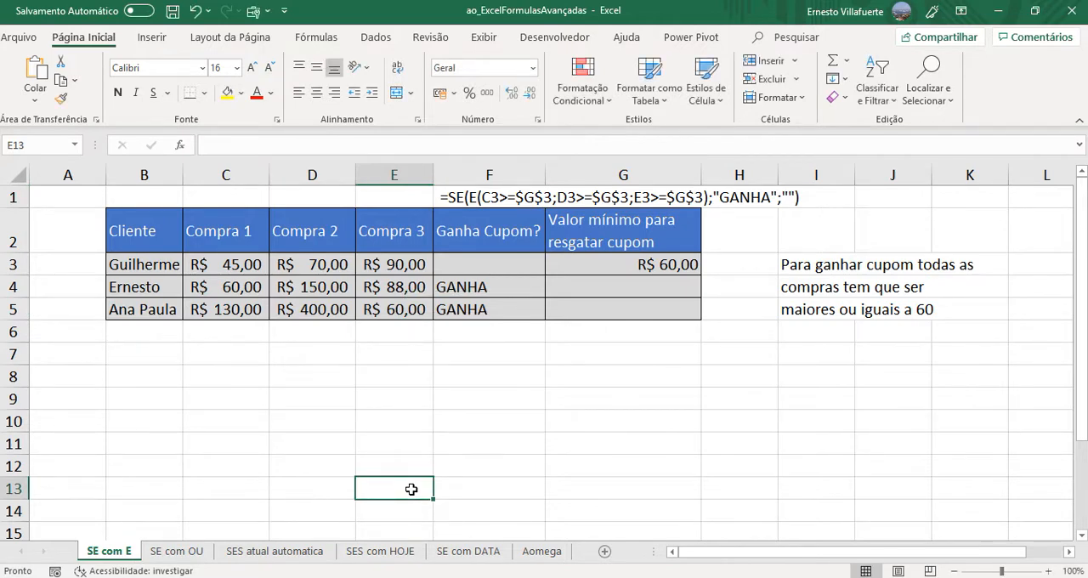
{"action": "left_click", "coordinate": [183, 555]}
{"action": "left_click", "coordinate": [389, 269]}
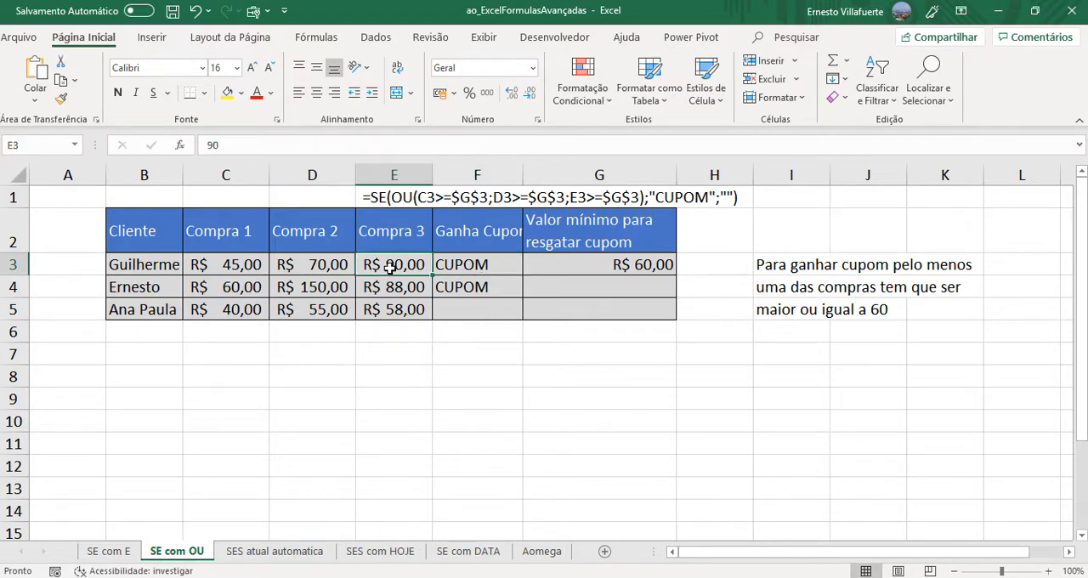
{"action": "double_click", "coordinate": [459, 264]}
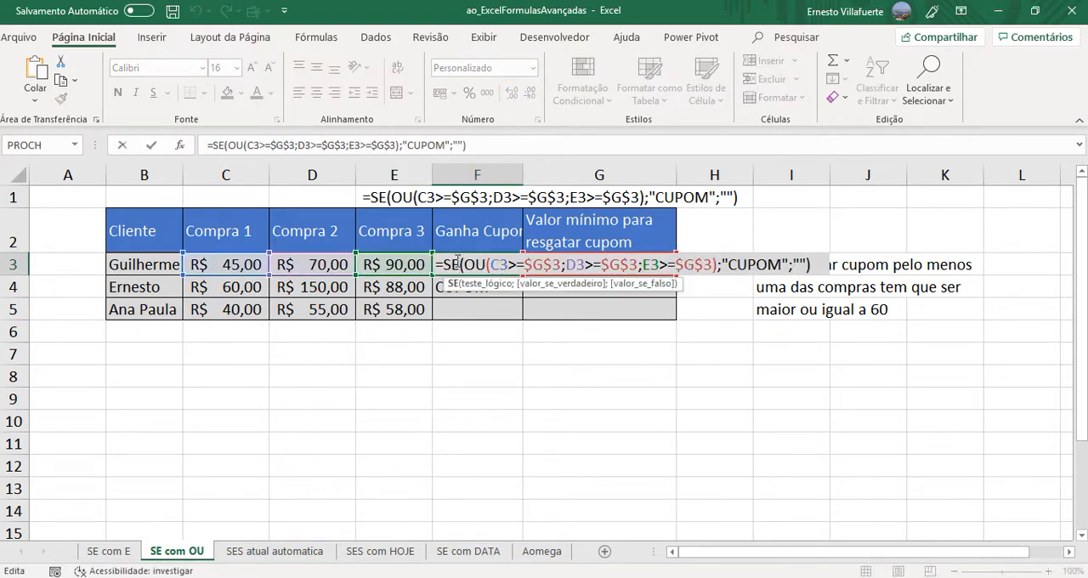
{"action": "key", "text": "Escape"}
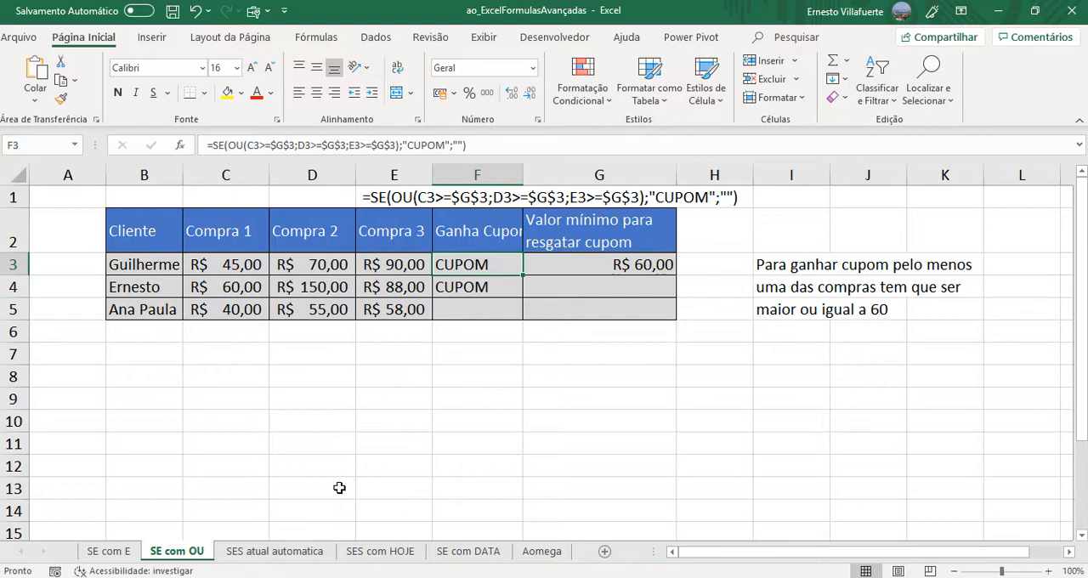
- Switch to the SES atual automatica sheet and examine the Lucro/Prejuizo cell E9 and the answer cell E11
{"action": "left_click", "coordinate": [273, 552]}
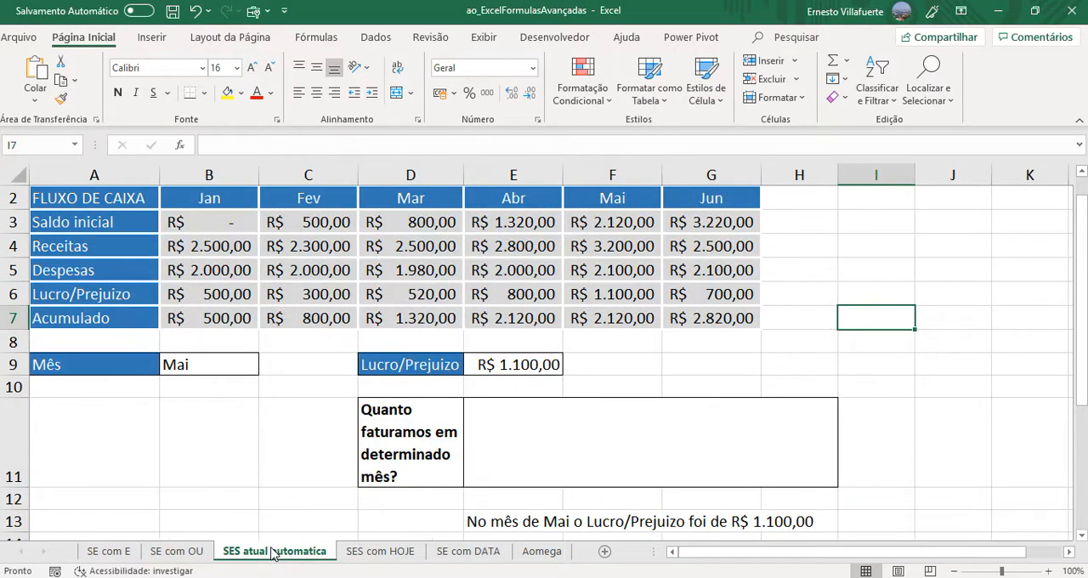
{"action": "left_click", "coordinate": [519, 366]}
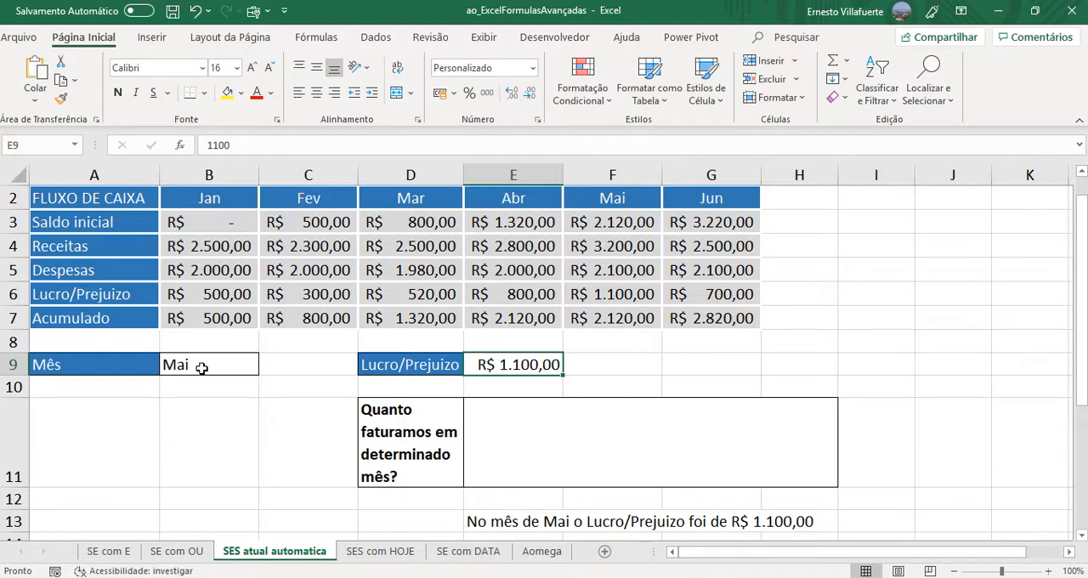
{"action": "left_click", "coordinate": [529, 454]}
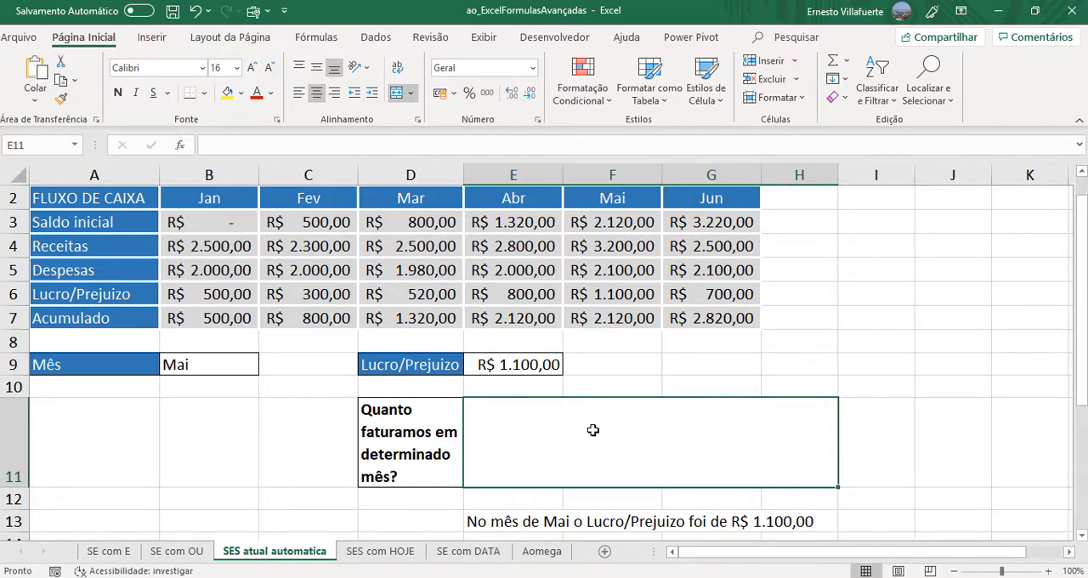
- Check the month choices in the Mês cell B9, and set its data validation to Qualquer valor to remove the drop-down list
{"action": "left_click", "coordinate": [221, 366]}
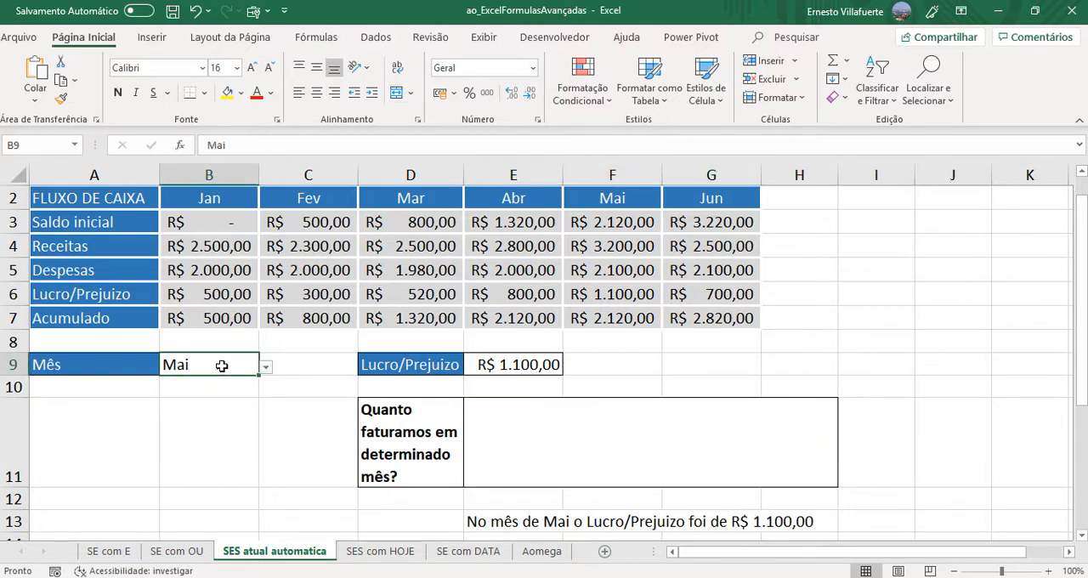
{"action": "left_click", "coordinate": [266, 367]}
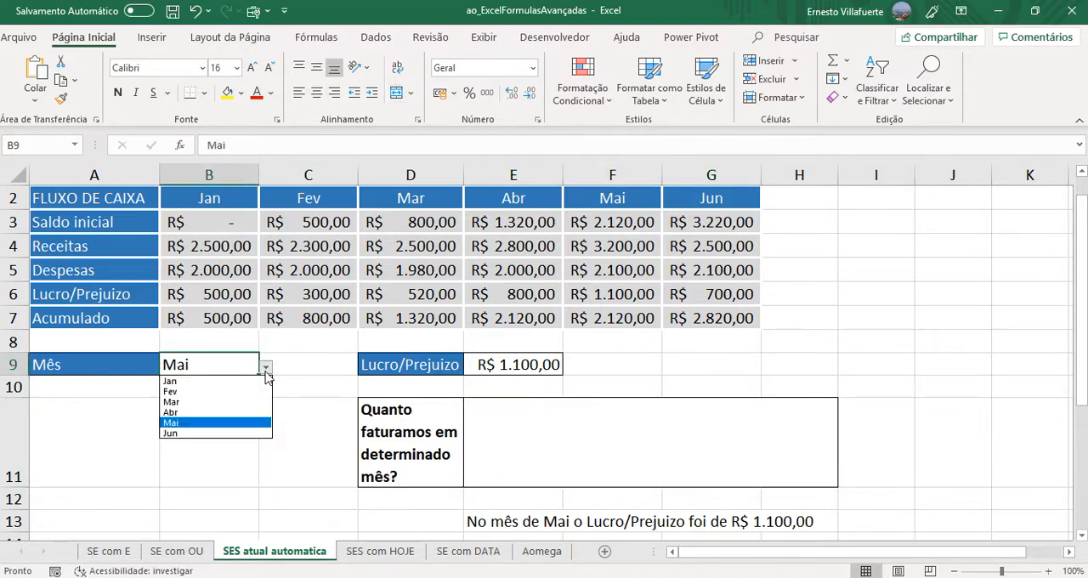
{"action": "left_click", "coordinate": [292, 358]}
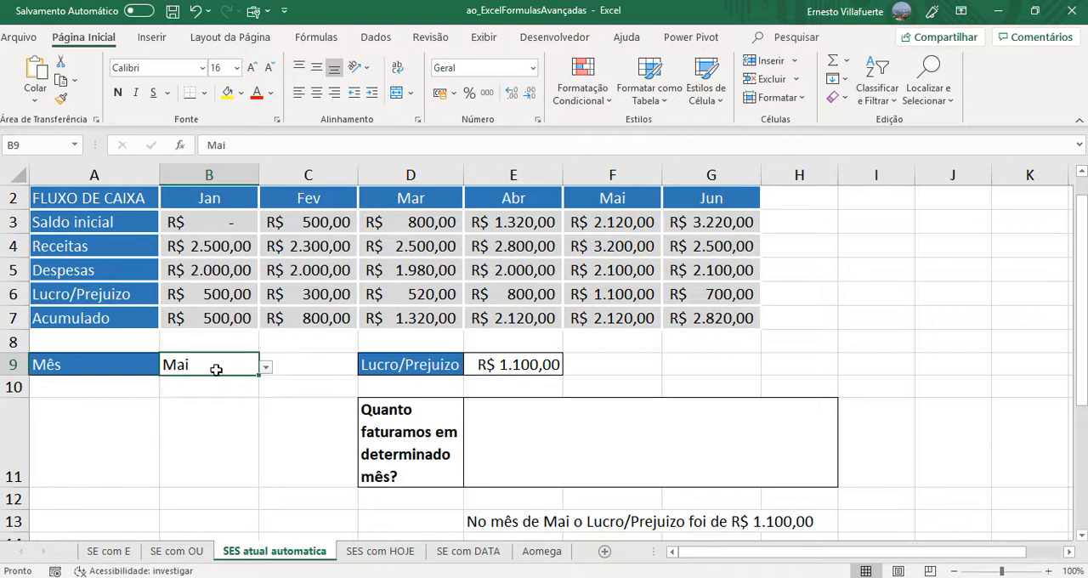
{"action": "left_click", "coordinate": [376, 38]}
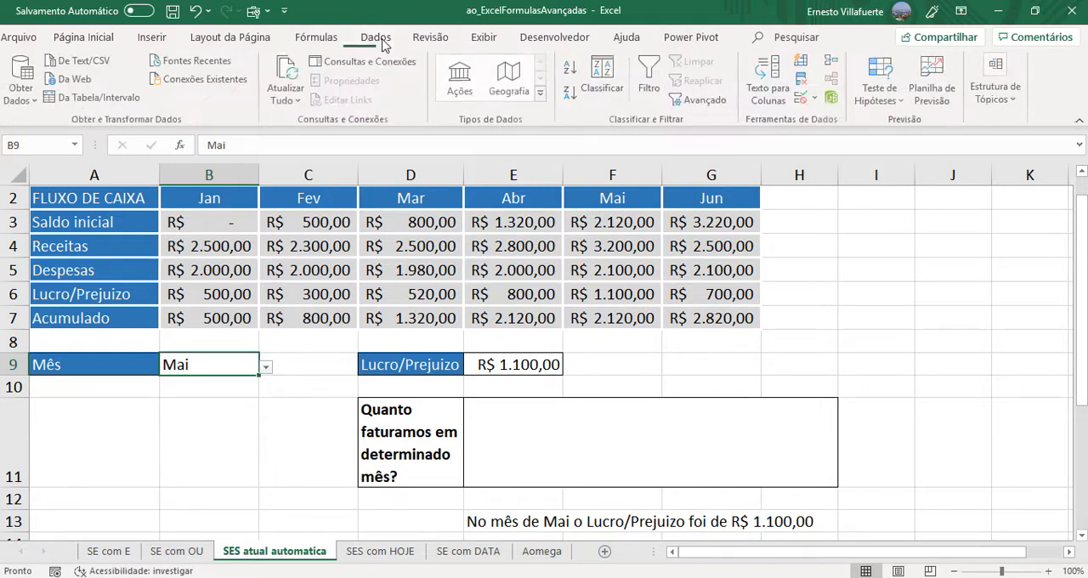
{"action": "left_click", "coordinate": [803, 100]}
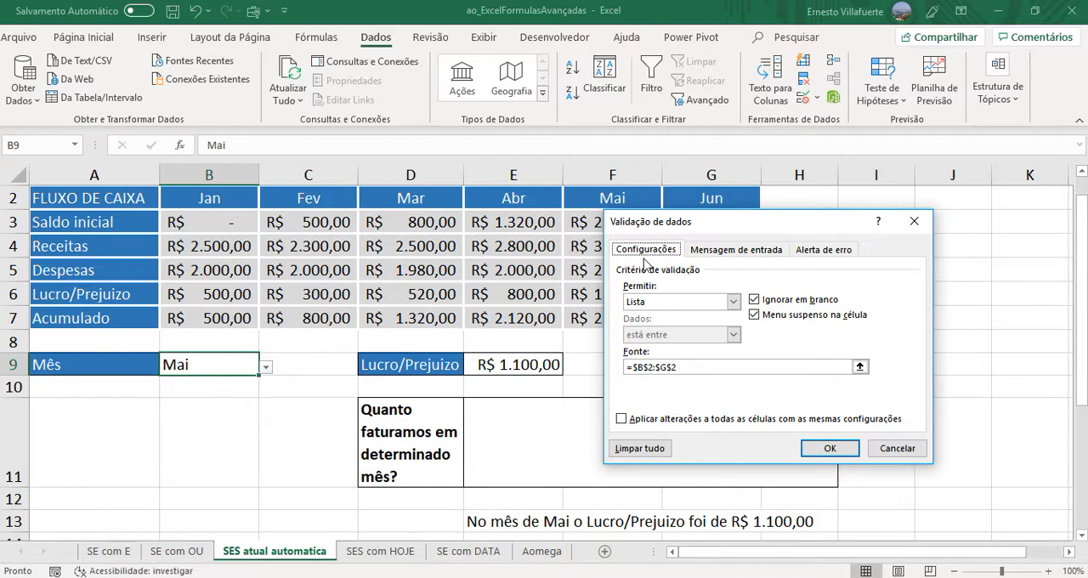
{"action": "left_click", "coordinate": [733, 302]}
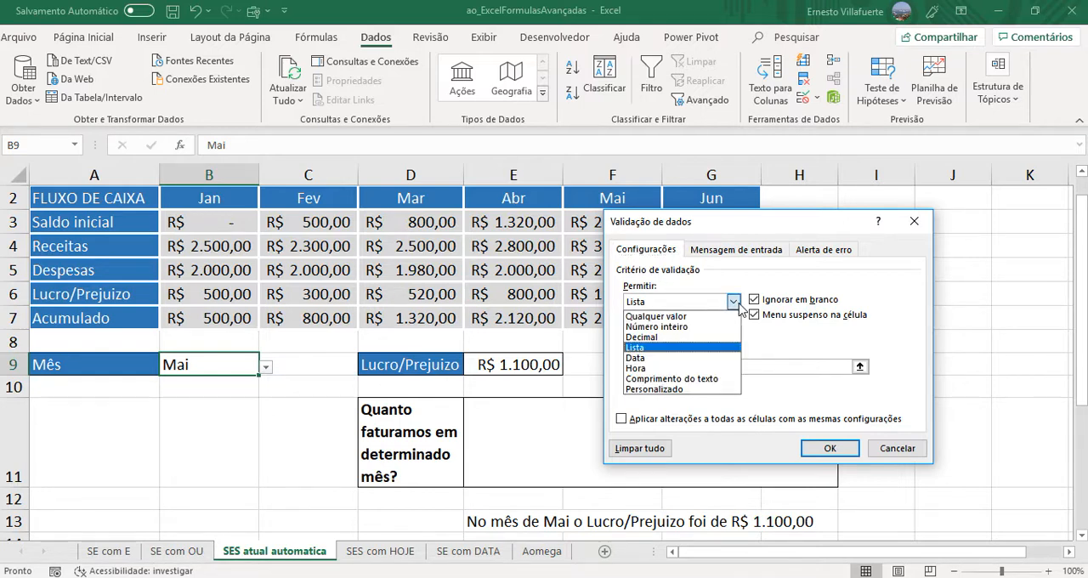
{"action": "left_click", "coordinate": [689, 316]}
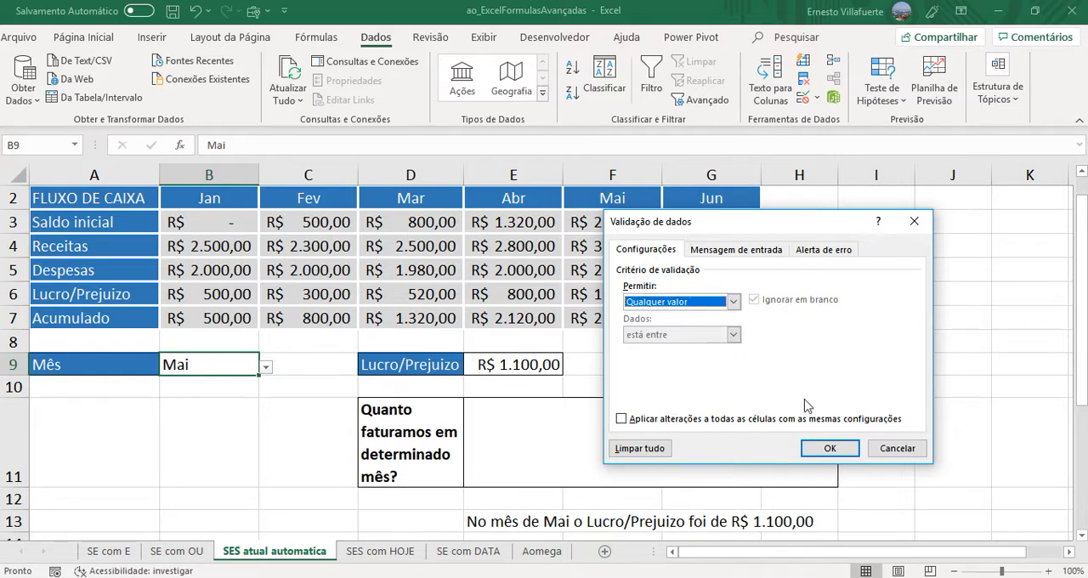
{"action": "left_click", "coordinate": [818, 449]}
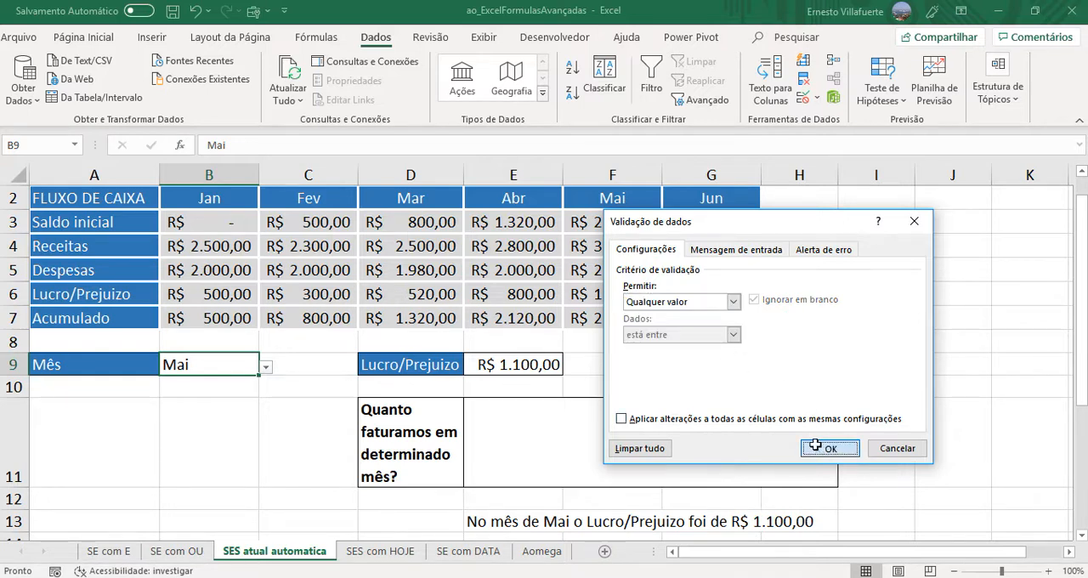
{"action": "left_click", "coordinate": [197, 267]}
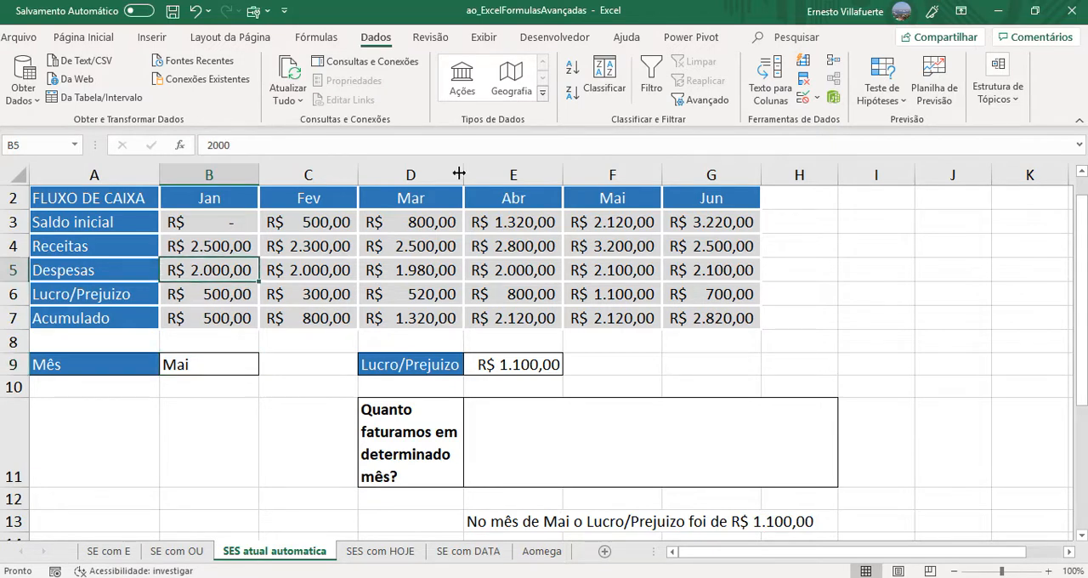
{"action": "left_click", "coordinate": [803, 101]}
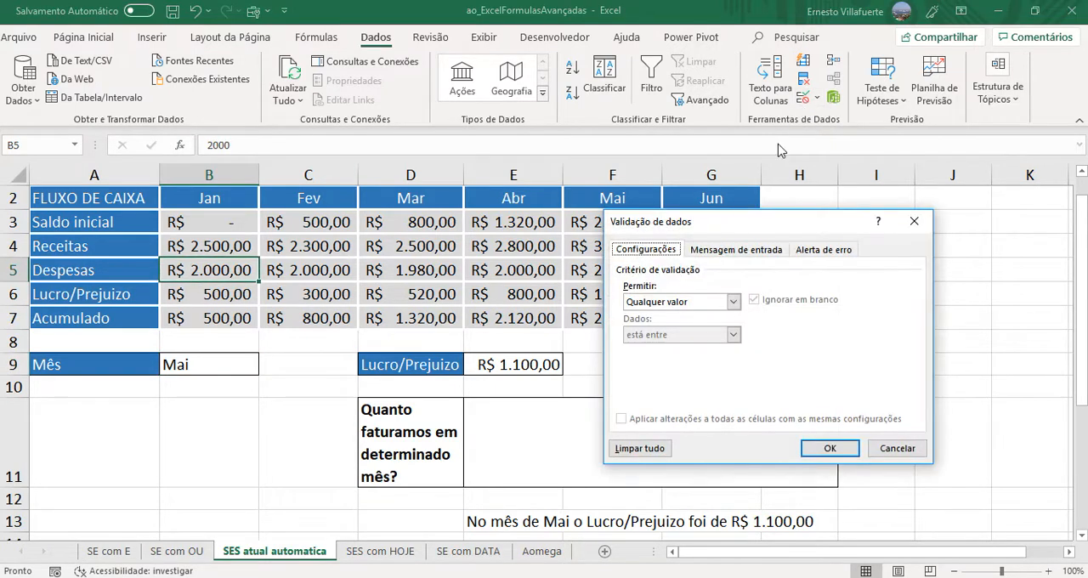
{"action": "left_click", "coordinate": [898, 449]}
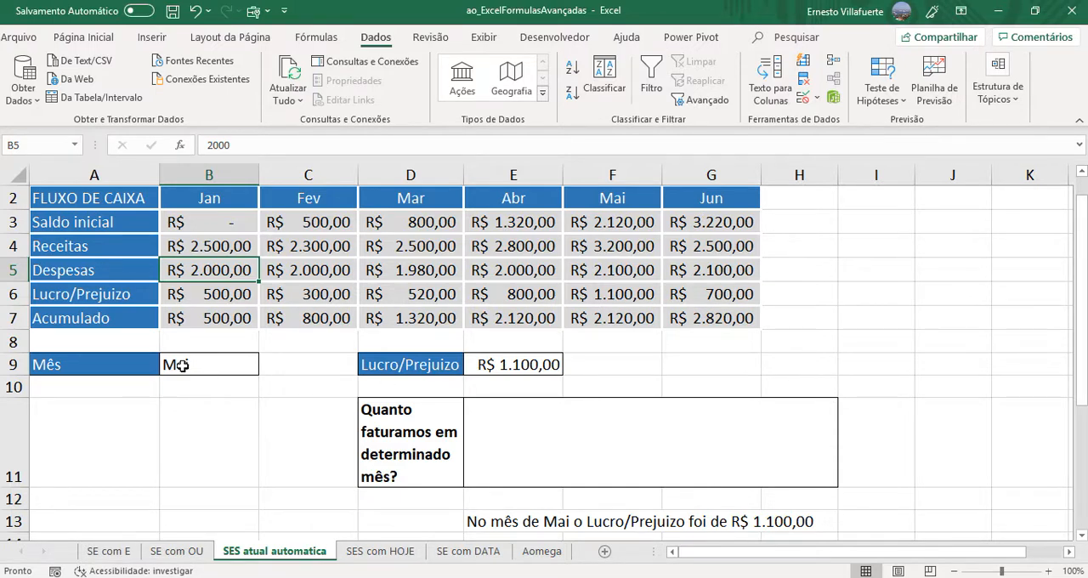
{"action": "key", "text": "Delete"}
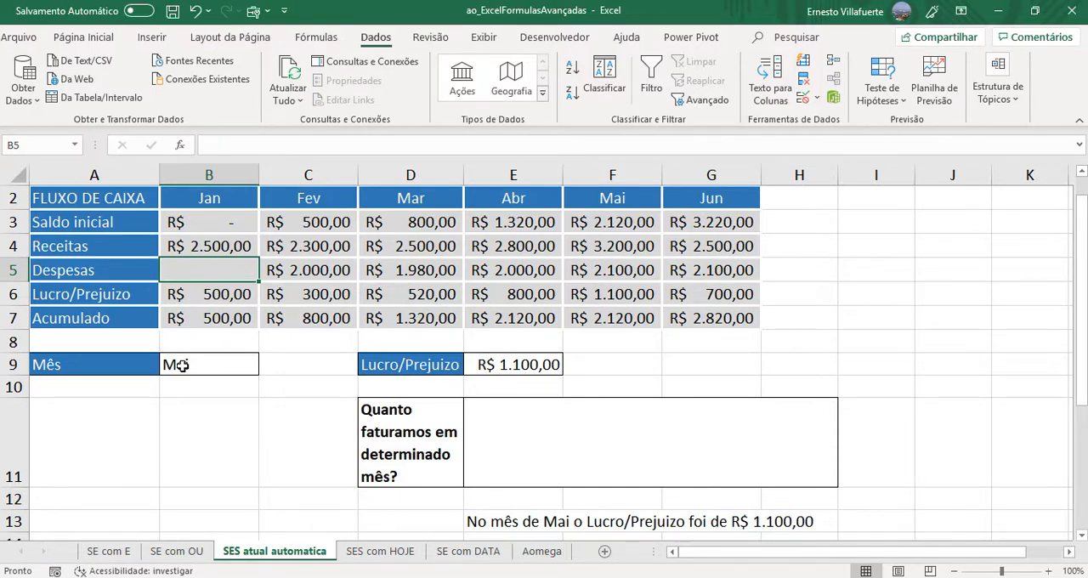
{"action": "key", "text": "ctrl+z"}
- Clear the contents of the Mês cell B9 and the Lucro/Prejuizo cell E9
{"action": "left_click", "coordinate": [209, 364]}
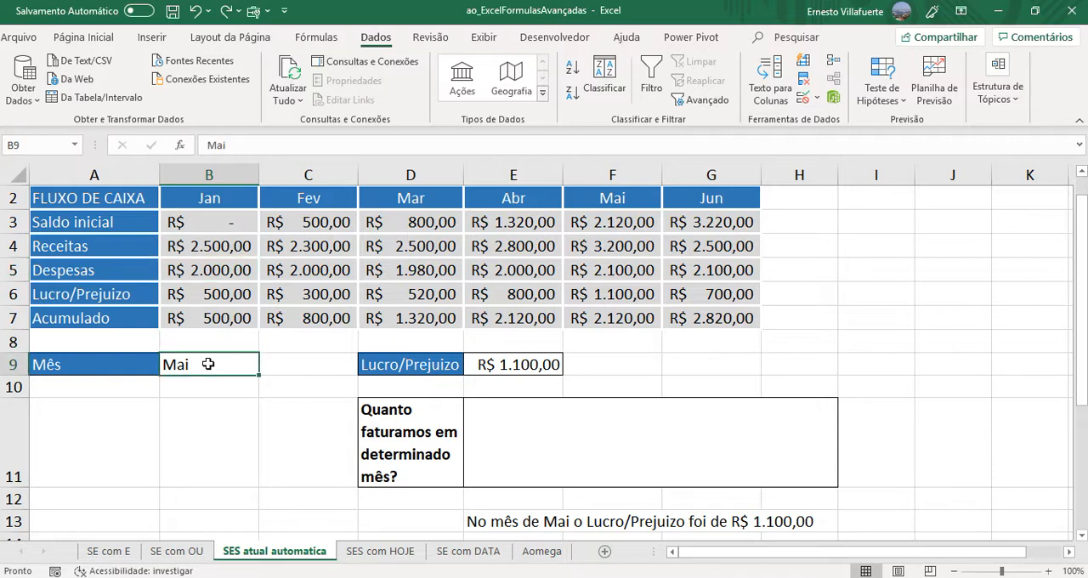
{"action": "key", "text": "Delete"}
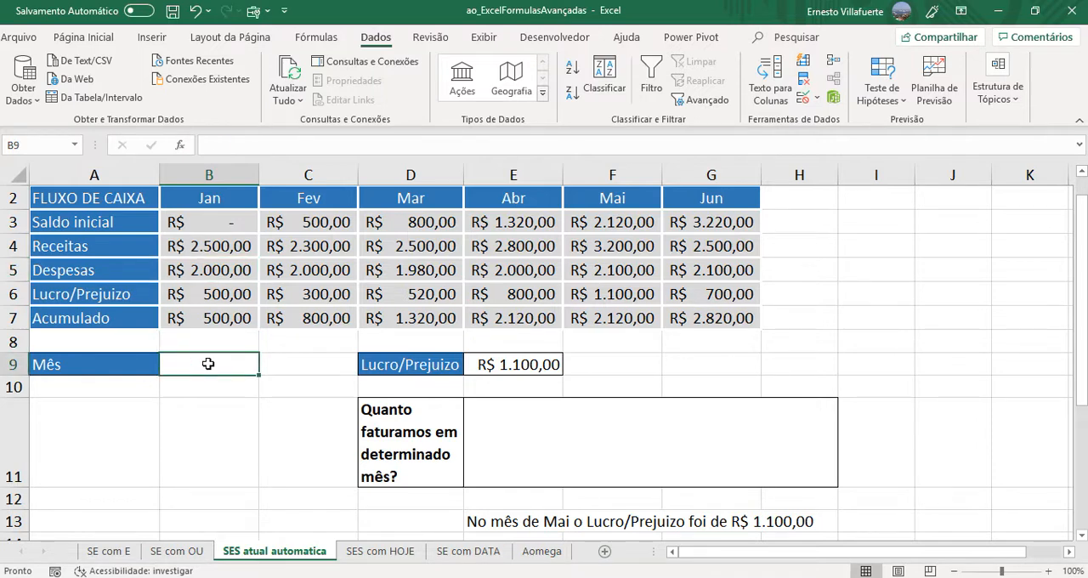
{"action": "left_click", "coordinate": [502, 364]}
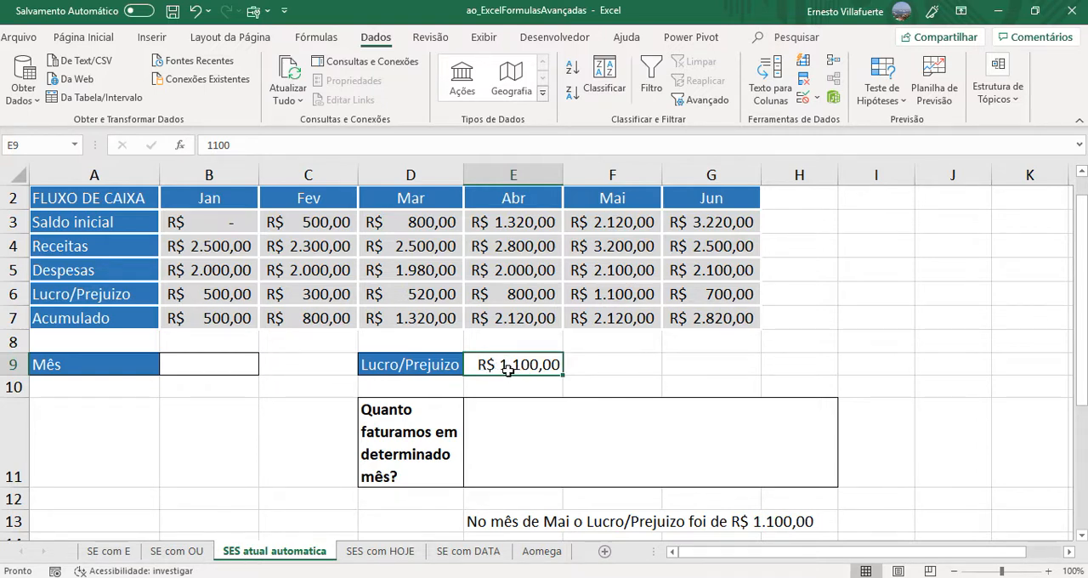
{"action": "key", "text": "Delete"}
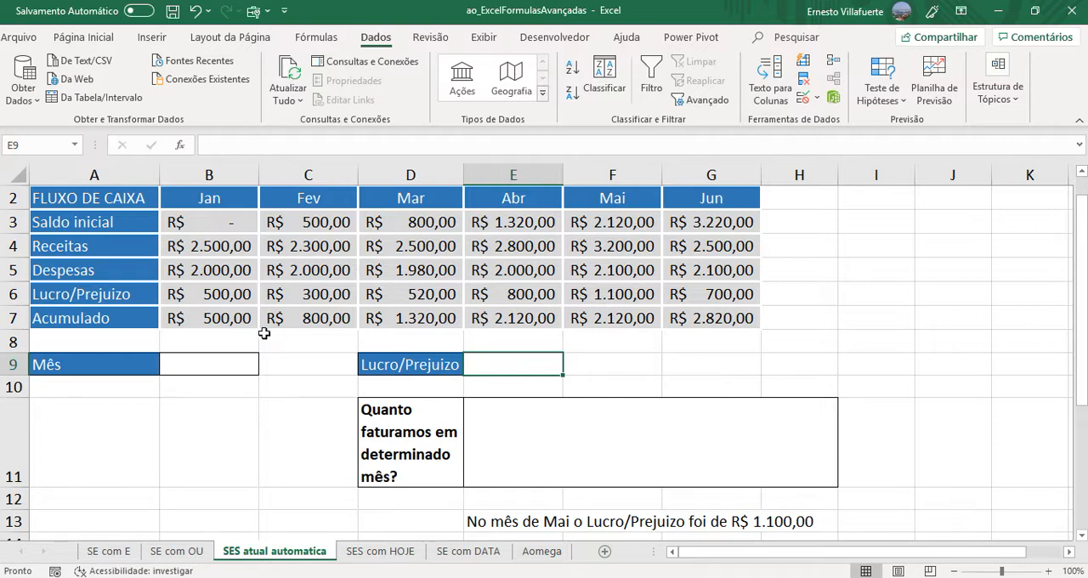
- Apply a Lista data validation to B9 with the month headers =$B$2:$G$2 as source, and choose Fev from it
{"action": "left_click", "coordinate": [228, 361]}
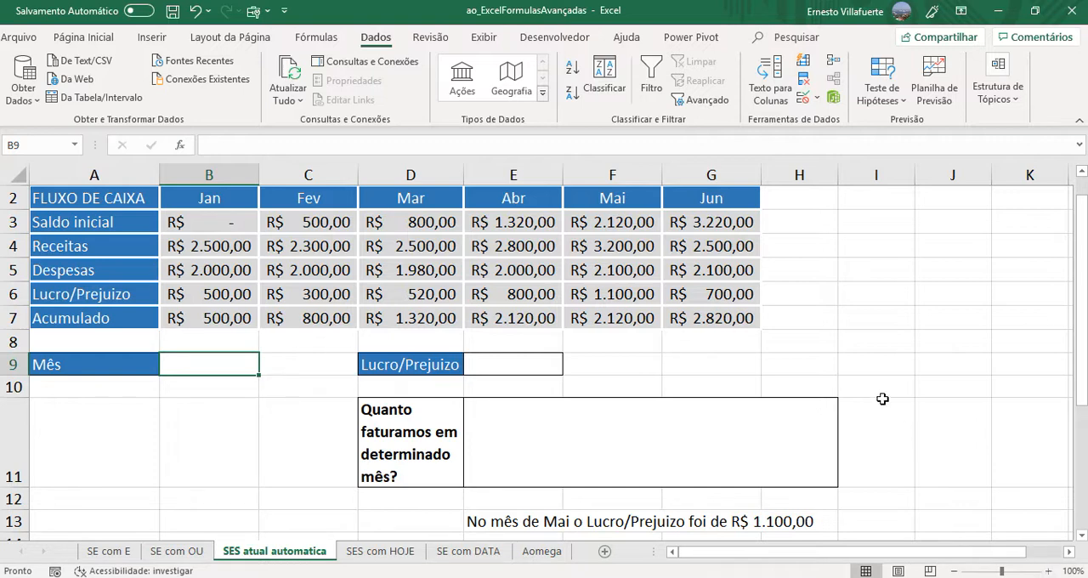
{"action": "left_click", "coordinate": [802, 101]}
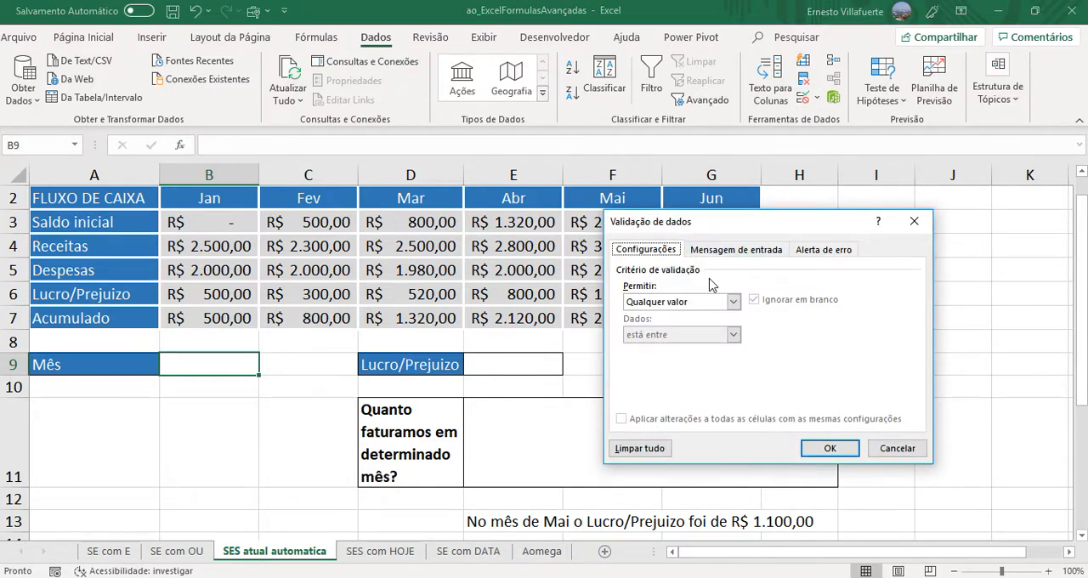
{"action": "left_click", "coordinate": [733, 302]}
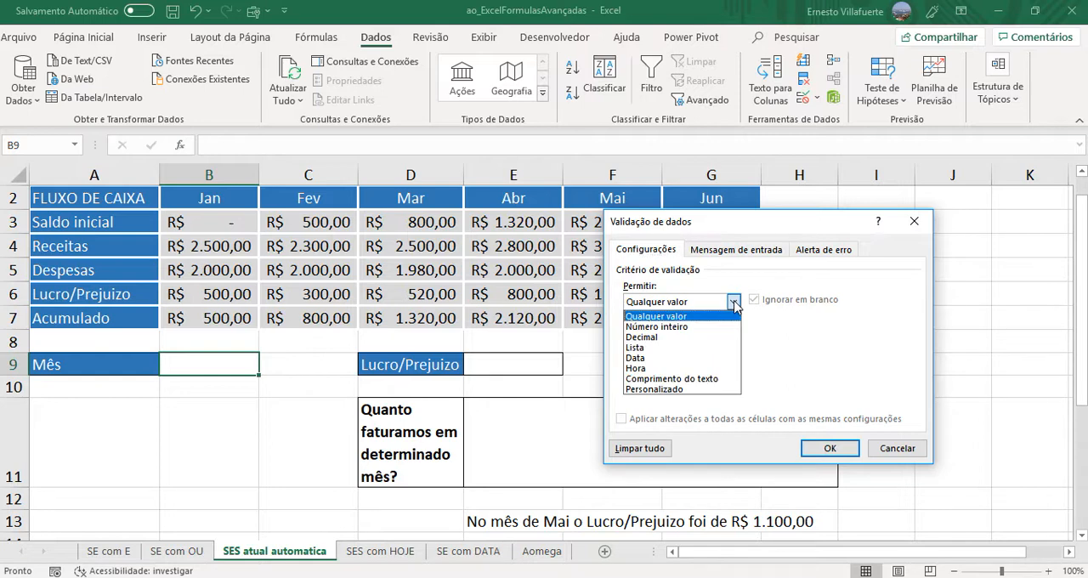
{"action": "left_click", "coordinate": [648, 356]}
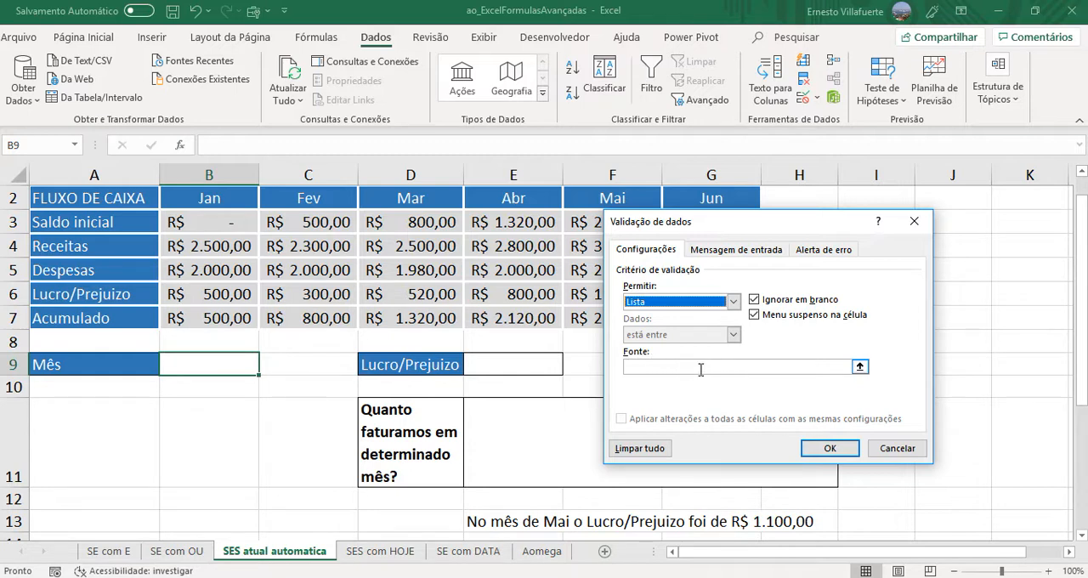
{"action": "left_click", "coordinate": [861, 367]}
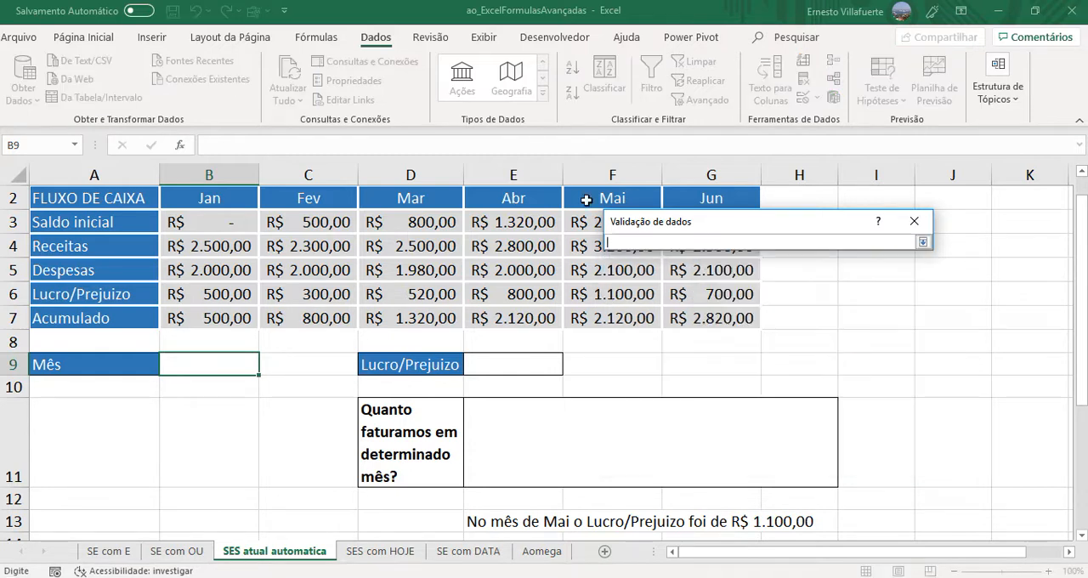
{"action": "left_click_drag", "start_coordinate": [213, 194], "coordinate": [709, 194]}
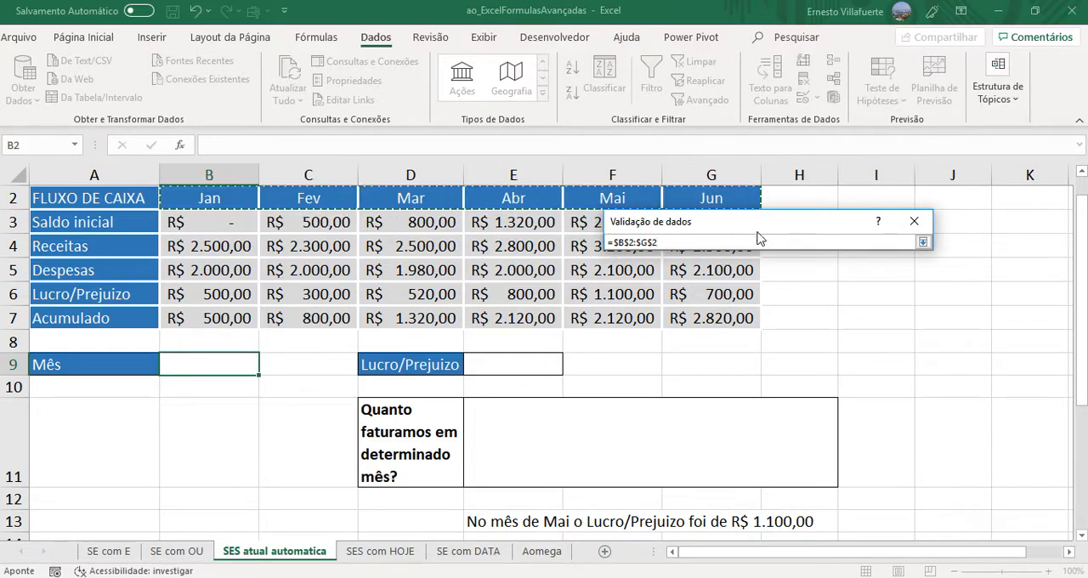
{"action": "key", "text": "Return"}
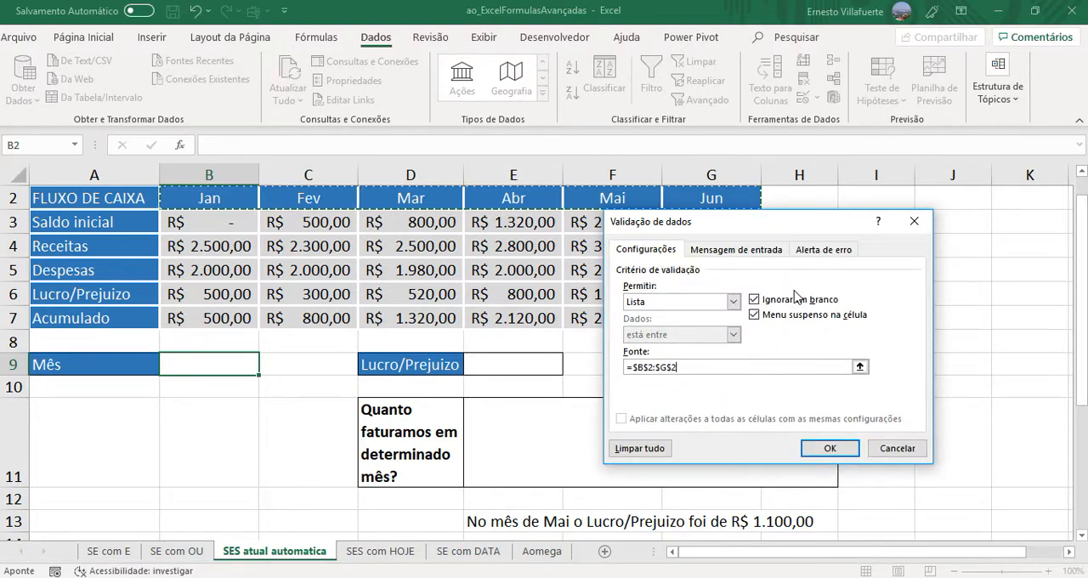
{"action": "left_click", "coordinate": [816, 448]}
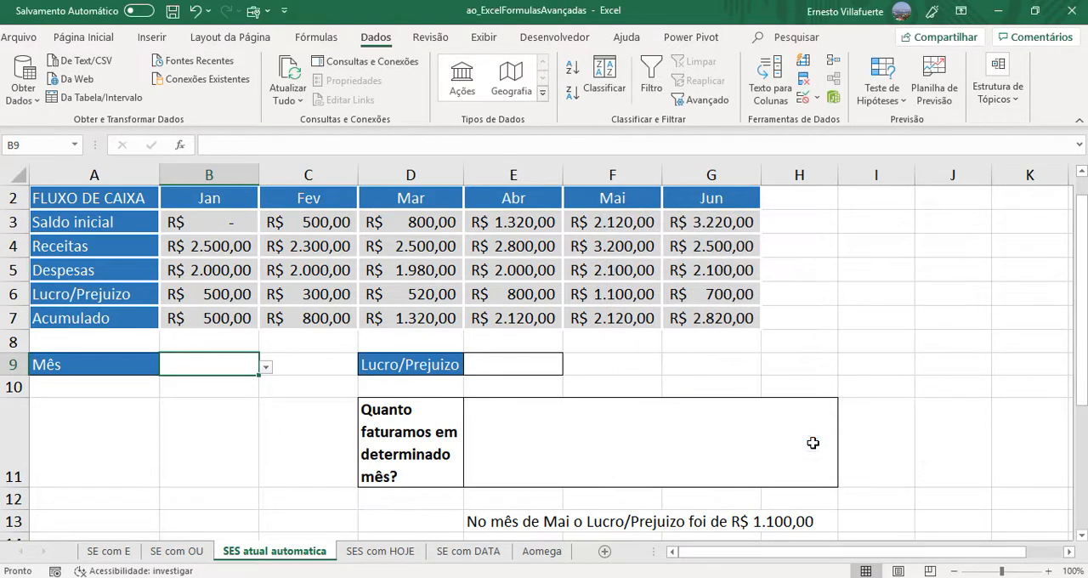
{"action": "left_click", "coordinate": [268, 370]}
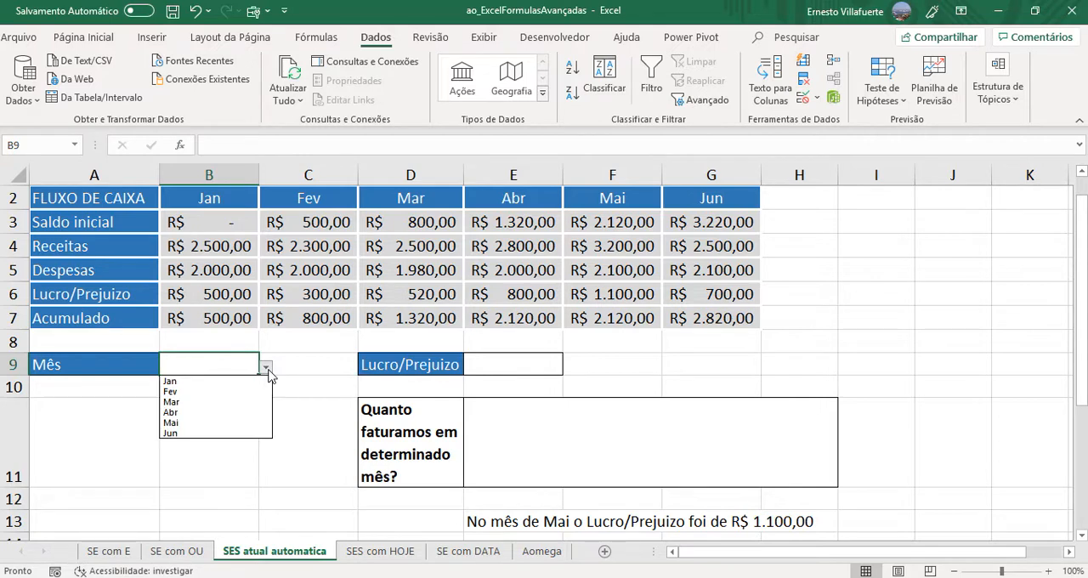
{"action": "left_click", "coordinate": [182, 392]}
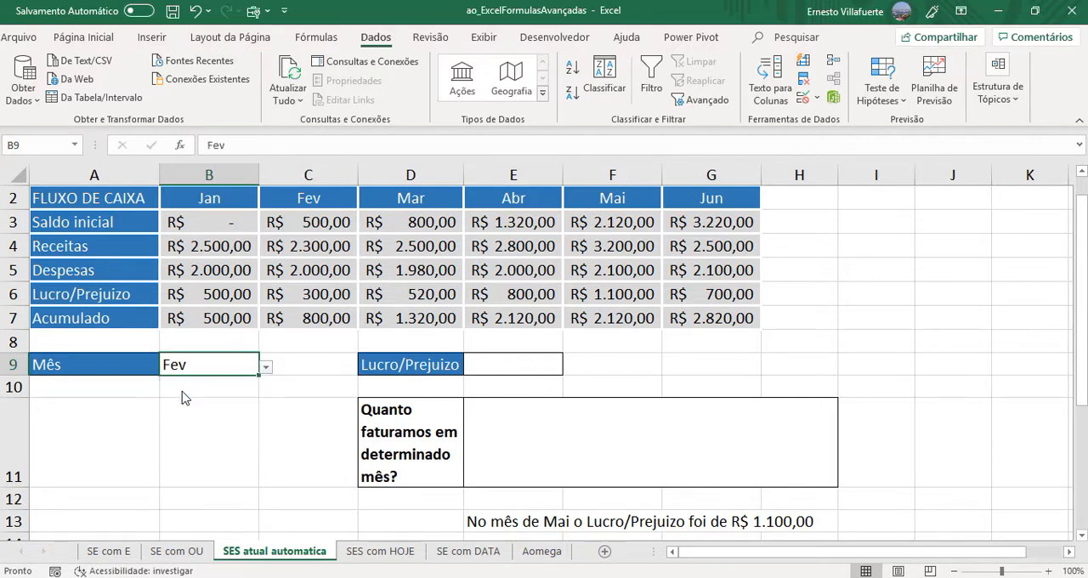
- Compare the month in B9 and the empty result cell E9 with the Lucro/Prejuizo values for Fev and Mar in row 6
{"action": "left_click", "coordinate": [489, 367]}
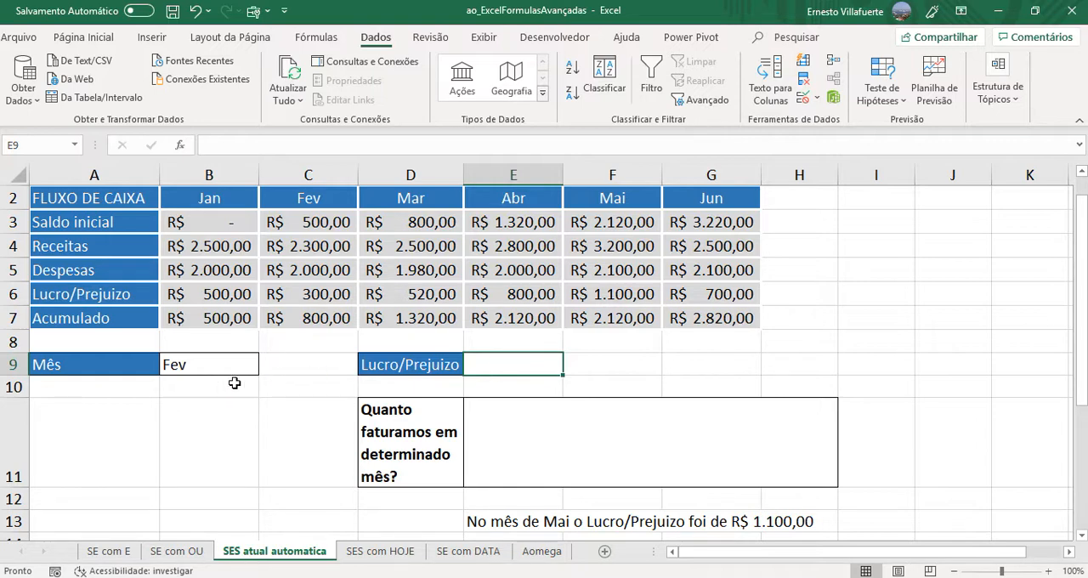
{"action": "left_click", "coordinate": [196, 369]}
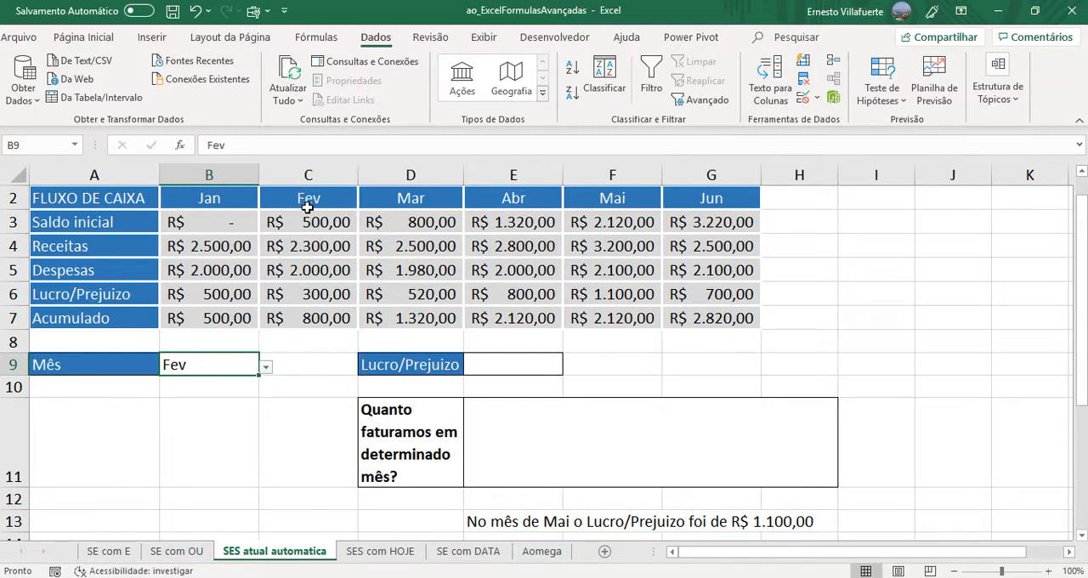
{"action": "left_click", "coordinate": [311, 294]}
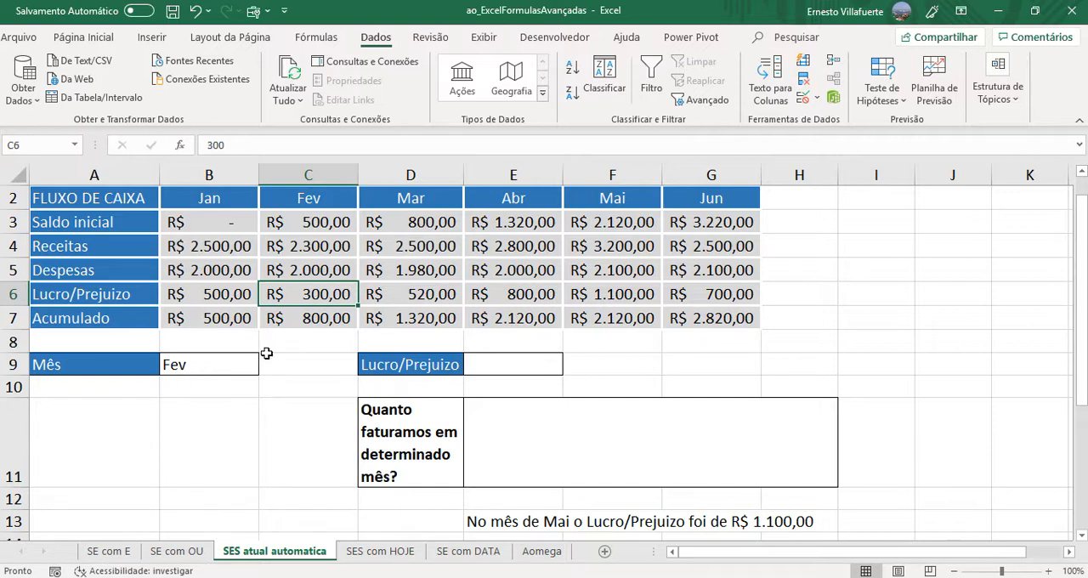
{"action": "left_click", "coordinate": [413, 297]}
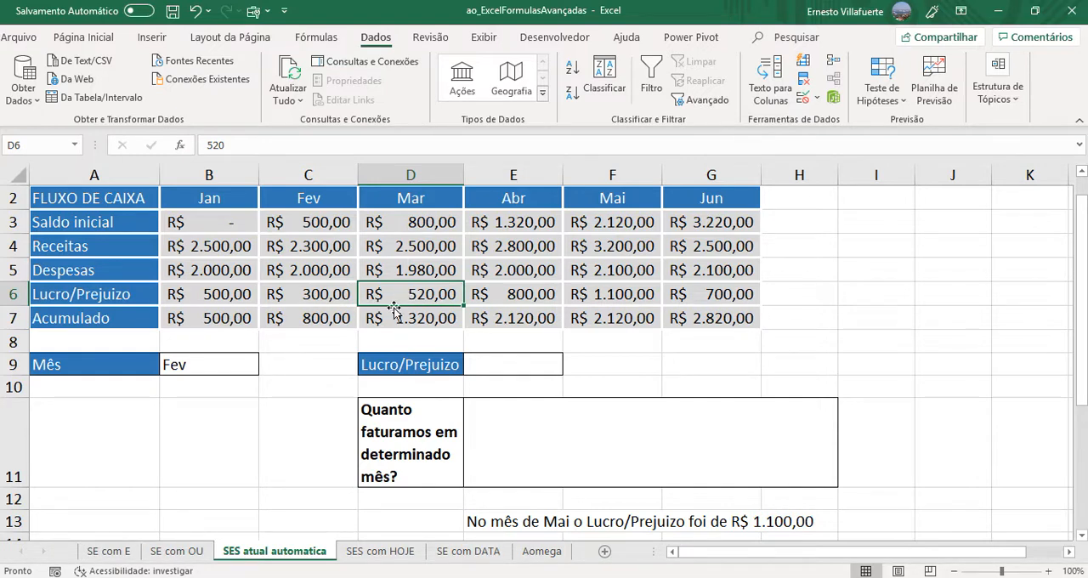
- Begin an ÍNDICE formula in the Lucro/Prejuizo cell E9 with B3:G7 as the matrix and 4 as the row number
{"action": "left_click", "coordinate": [503, 364]}
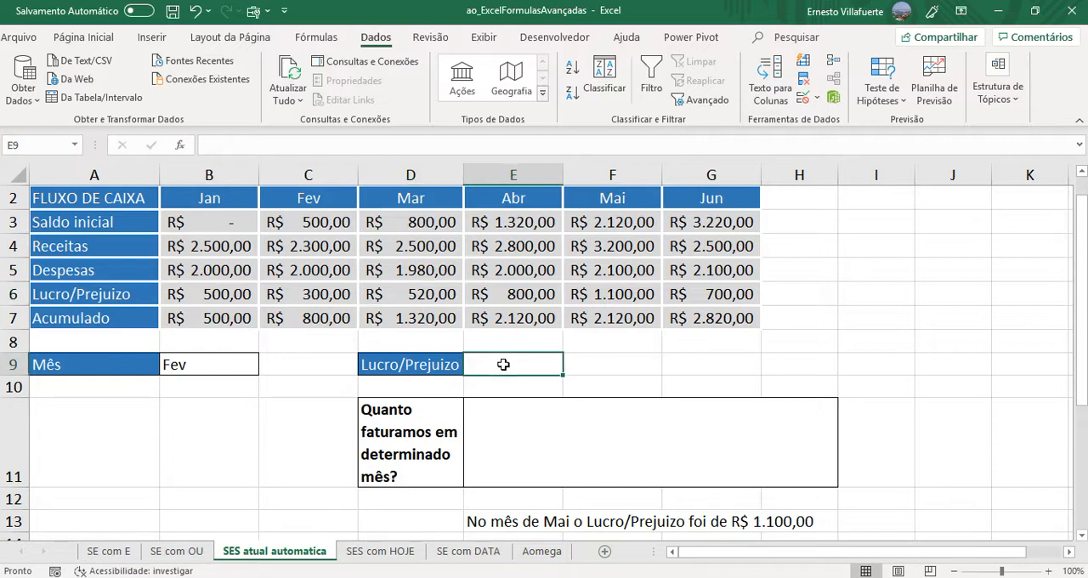
{"action": "type", "text": "="}
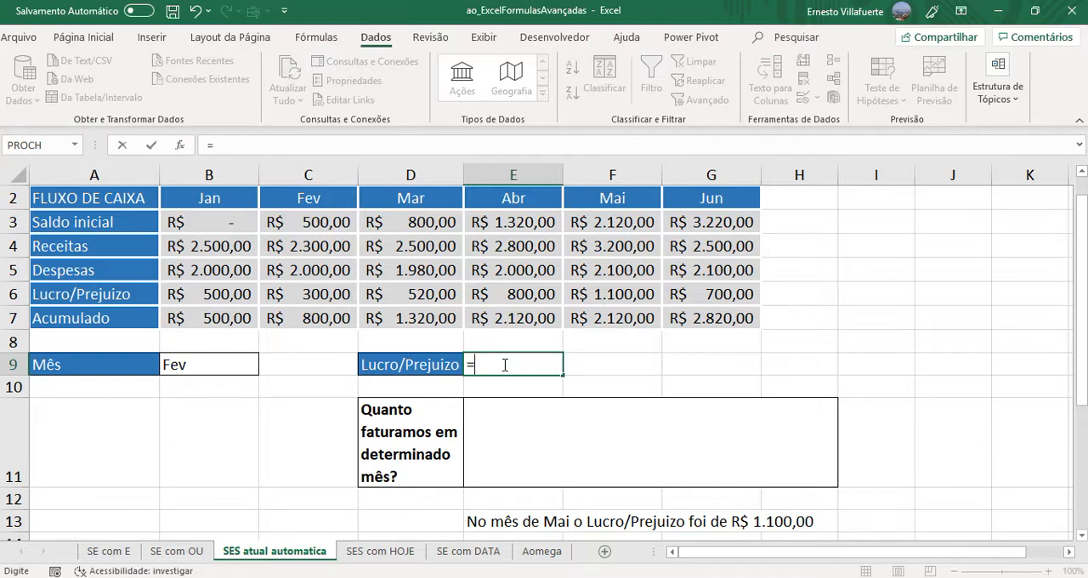
{"action": "type", "text": "ín"}
{"action": "key", "text": "BackSpace"}
{"action": "key", "text": "BackSpace"}
{"action": "type", "text": "í"}
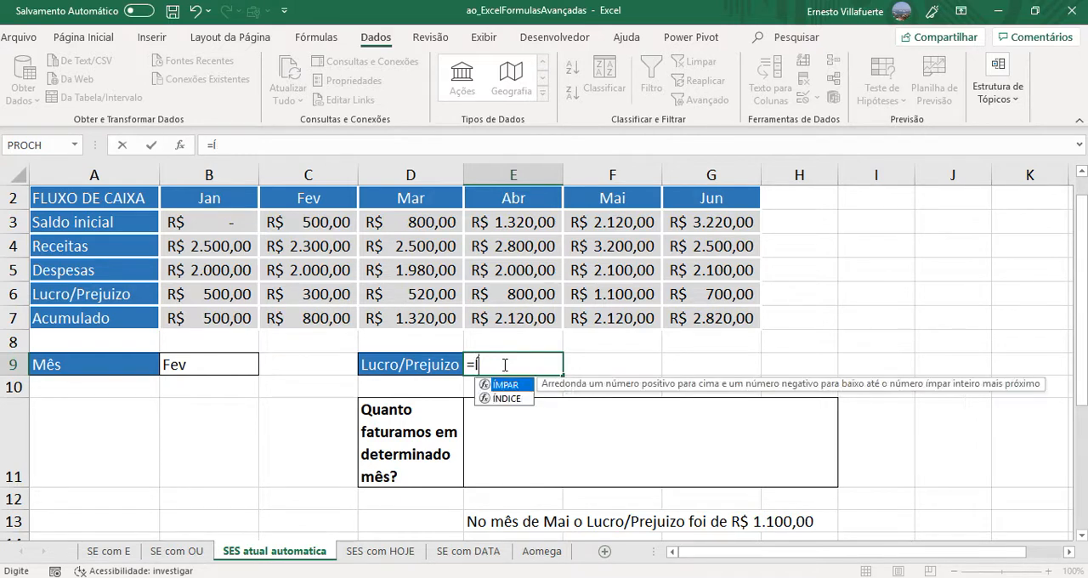
{"action": "type", "text": "NDICE"}
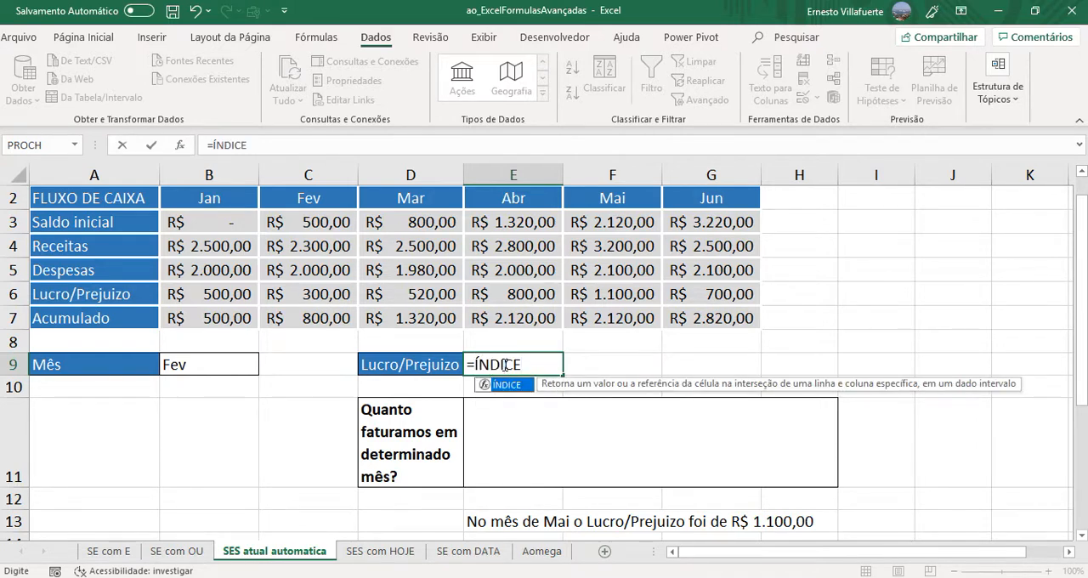
{"action": "type", "text": "("}
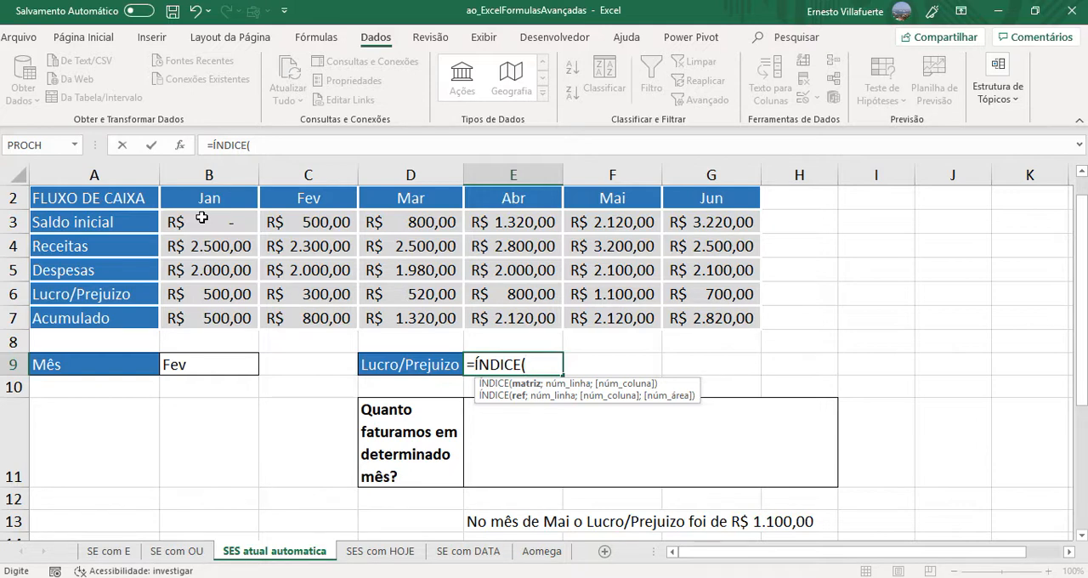
{"action": "left_click_drag", "start_coordinate": [201, 218], "coordinate": [704, 313]}
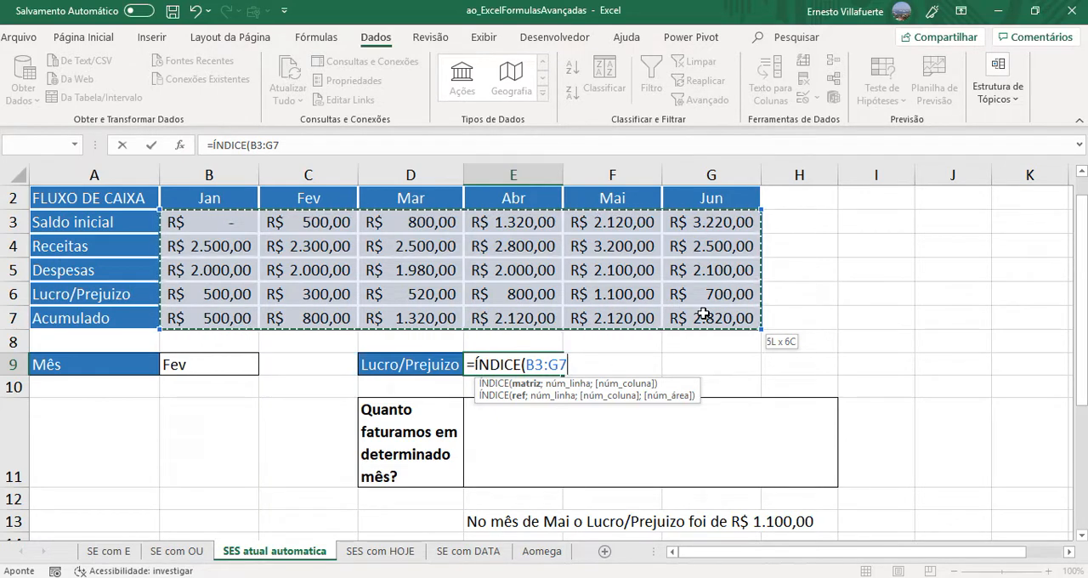
{"action": "left_click_drag", "start_coordinate": [705, 313], "coordinate": [704, 313]}
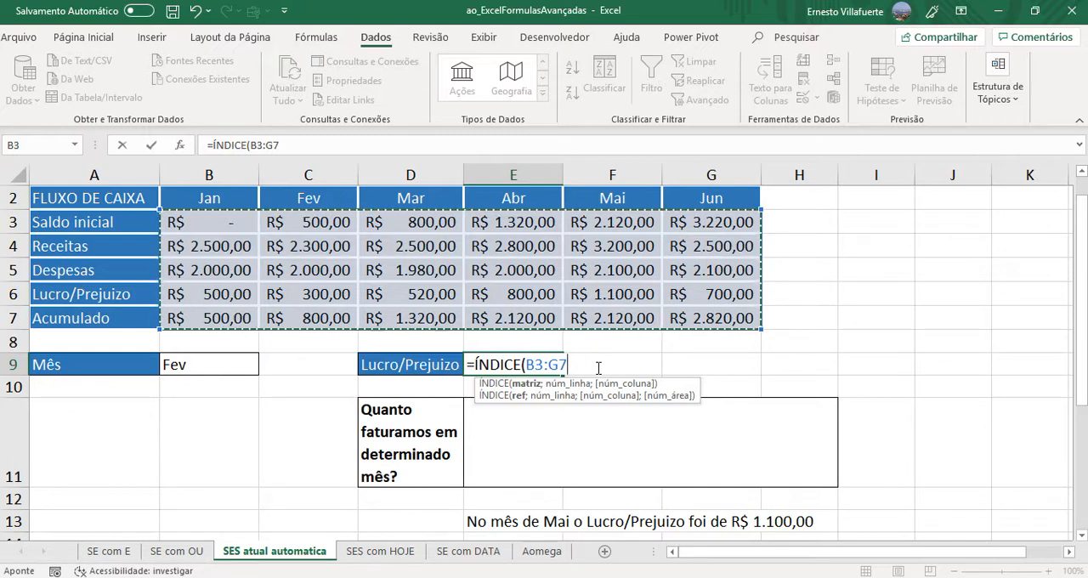
{"action": "type", "text": ";4"}
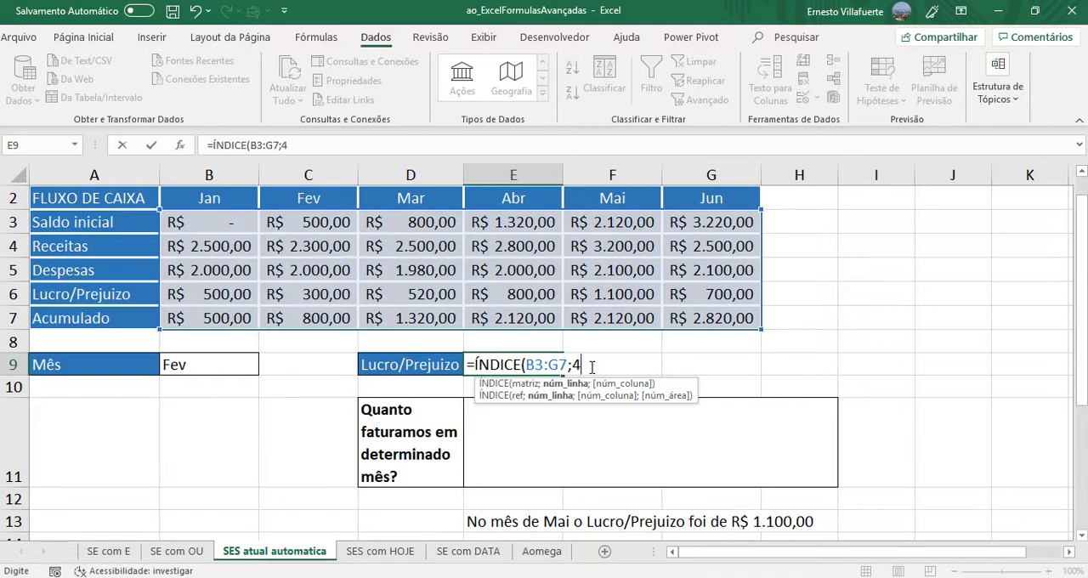
{"action": "type", "text": ";"}
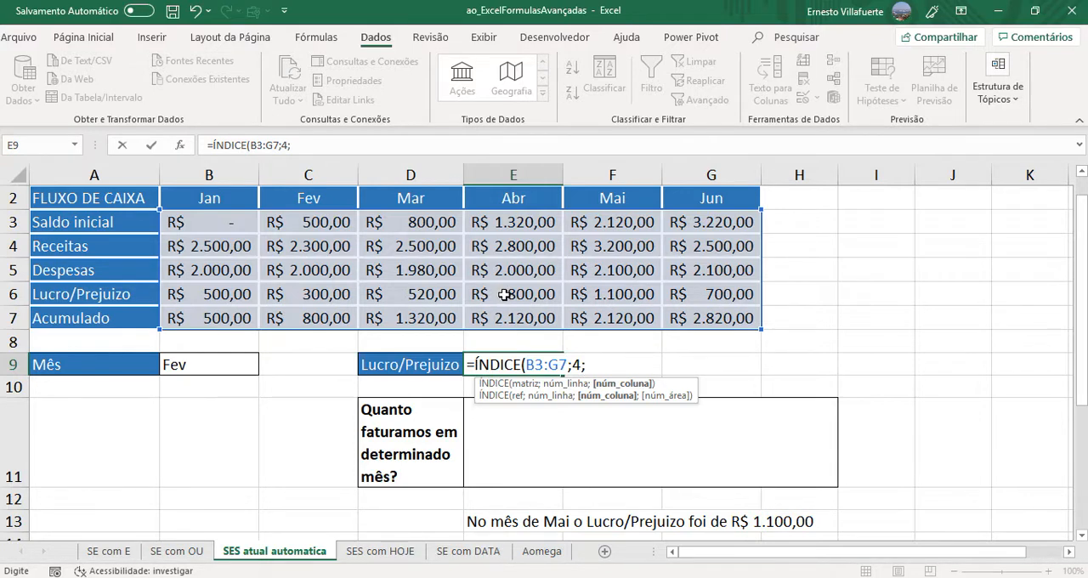
- Add CORRESP(B9;B2:G2;0) as the column-number argument of the ÍNDICE formula, using the exact-match option
{"action": "left_click", "coordinate": [610, 369]}
{"action": "type", "text": "CORRE"}
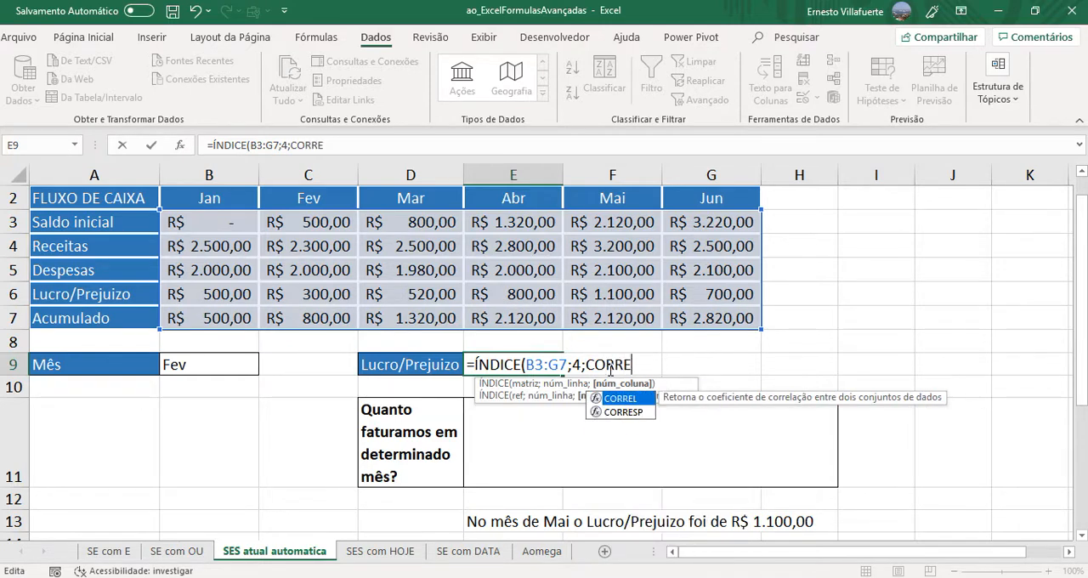
{"action": "type", "text": "SP("}
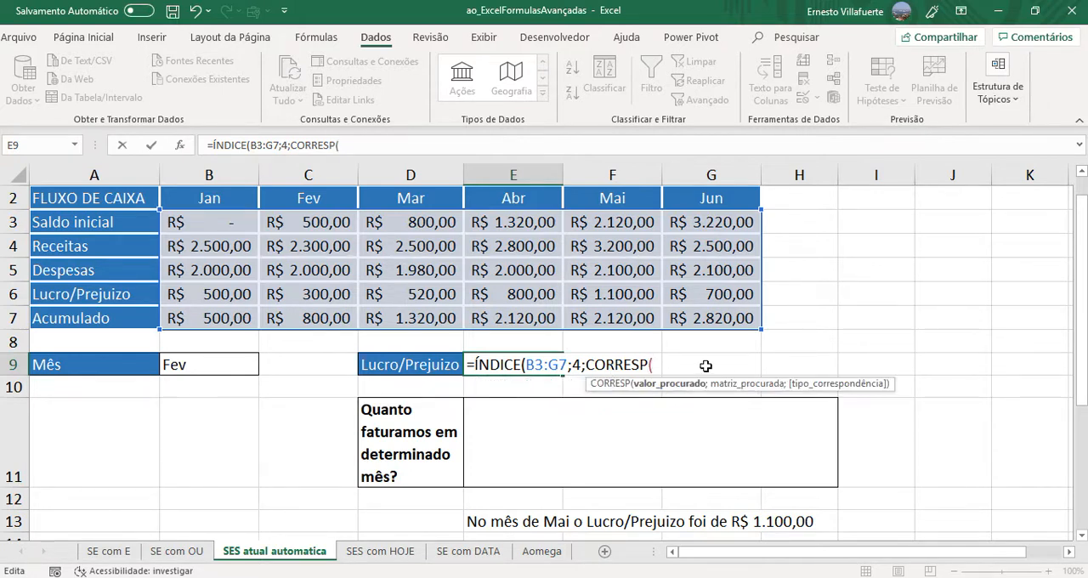
{"action": "left_click", "coordinate": [209, 368]}
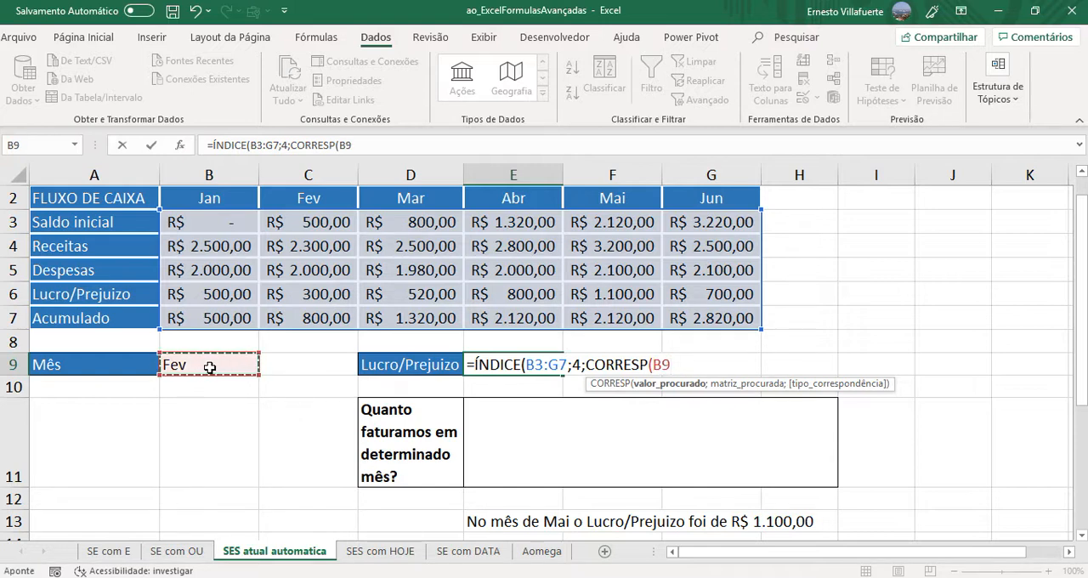
{"action": "type", "text": ";"}
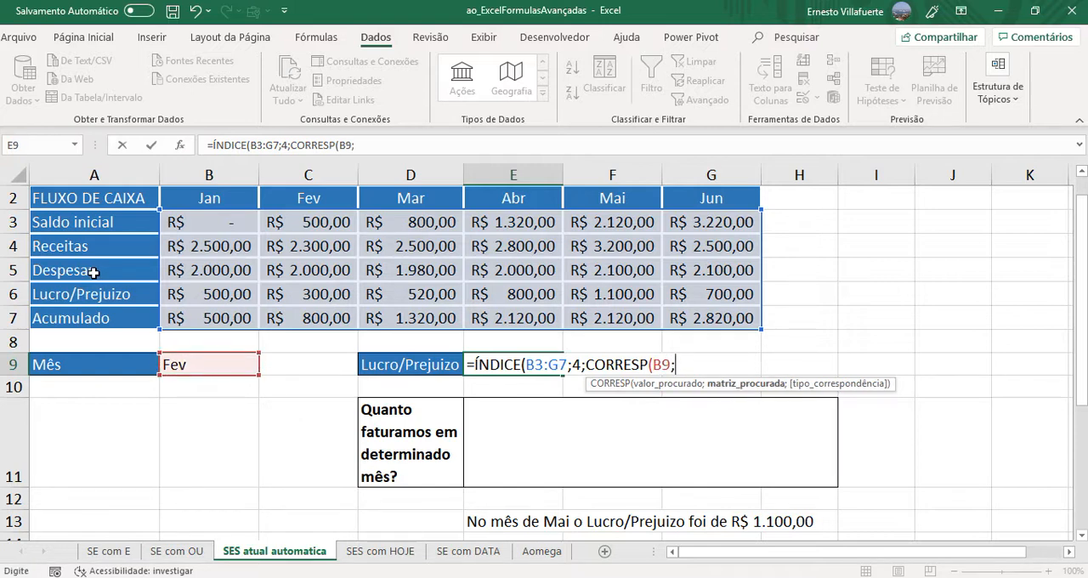
{"action": "left_click_drag", "start_coordinate": [194, 204], "coordinate": [708, 221]}
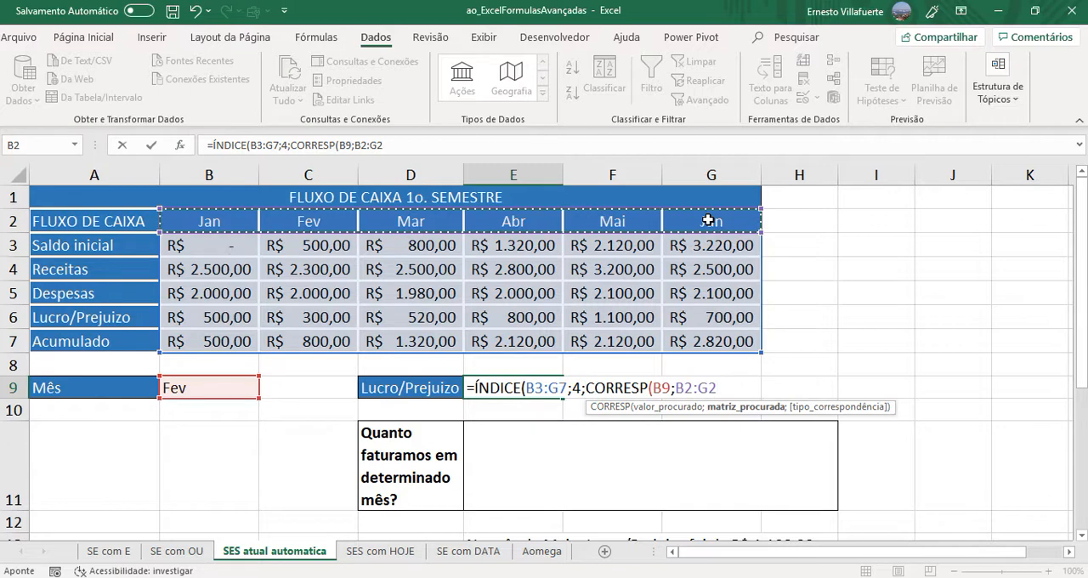
{"action": "type", "text": ";"}
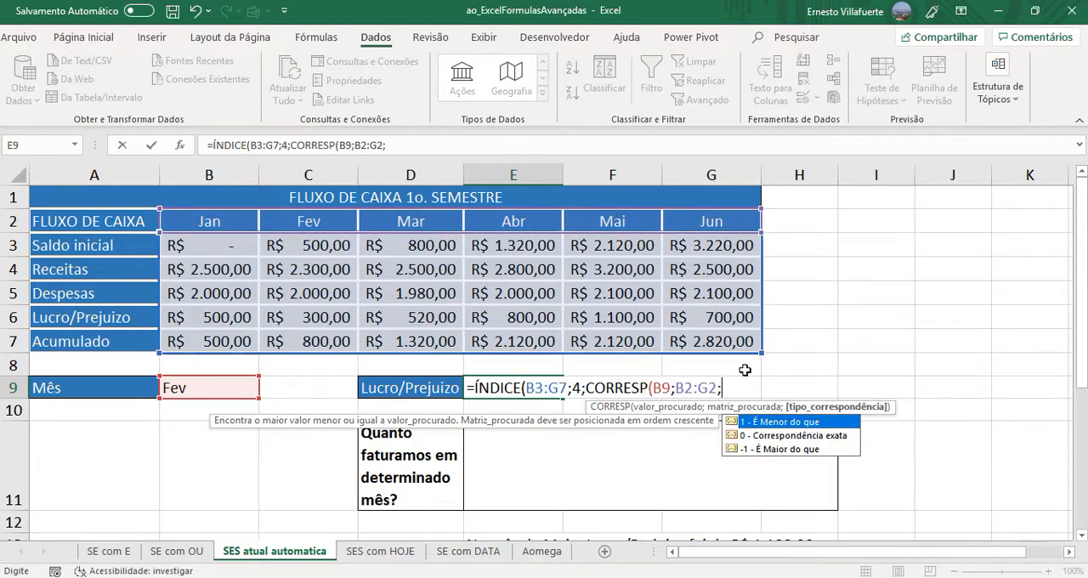
{"action": "double_click", "coordinate": [767, 437]}
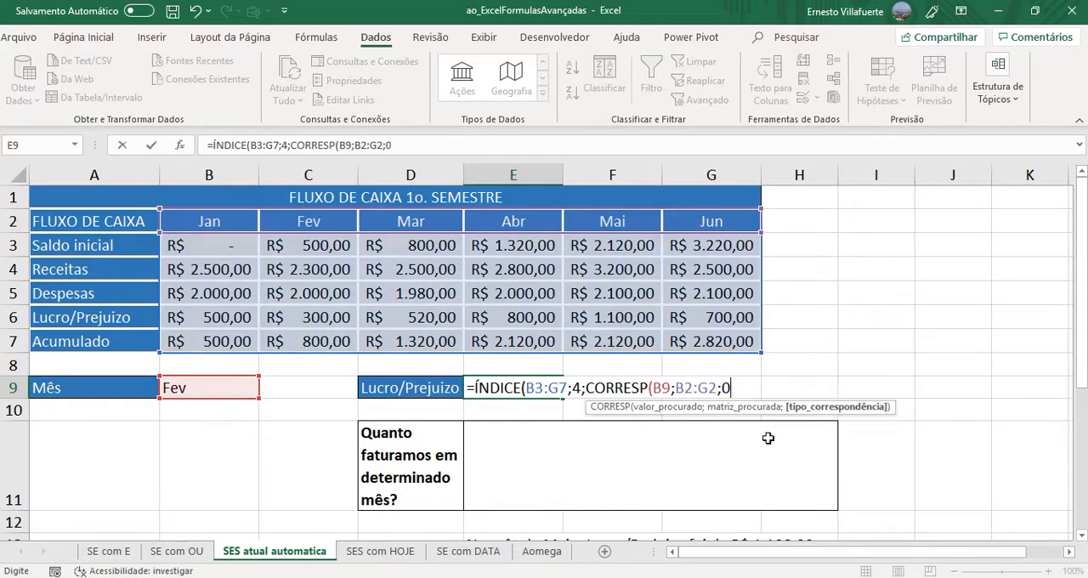
{"action": "type", "text": ")"}
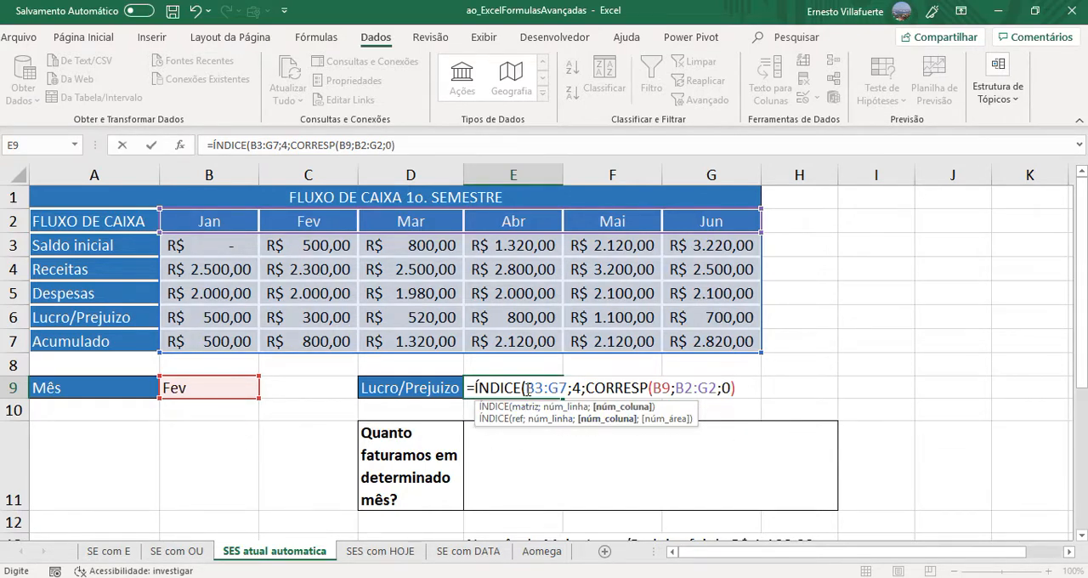
- Review the arguments of the E9 formula, close the ÍNDICE function and enter =ÍNDICE(B3:G7;4;CORRESP(B9;B2:G2;0))
{"action": "left_click_drag", "start_coordinate": [528, 387], "coordinate": [752, 391]}
{"action": "left_click", "coordinate": [568, 388]}
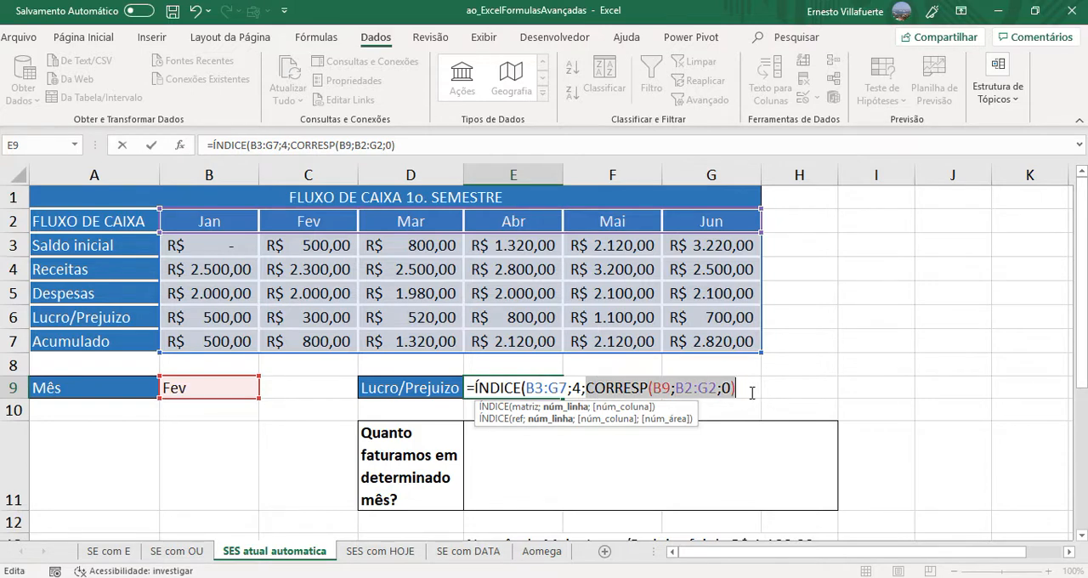
{"action": "left_click", "coordinate": [751, 393]}
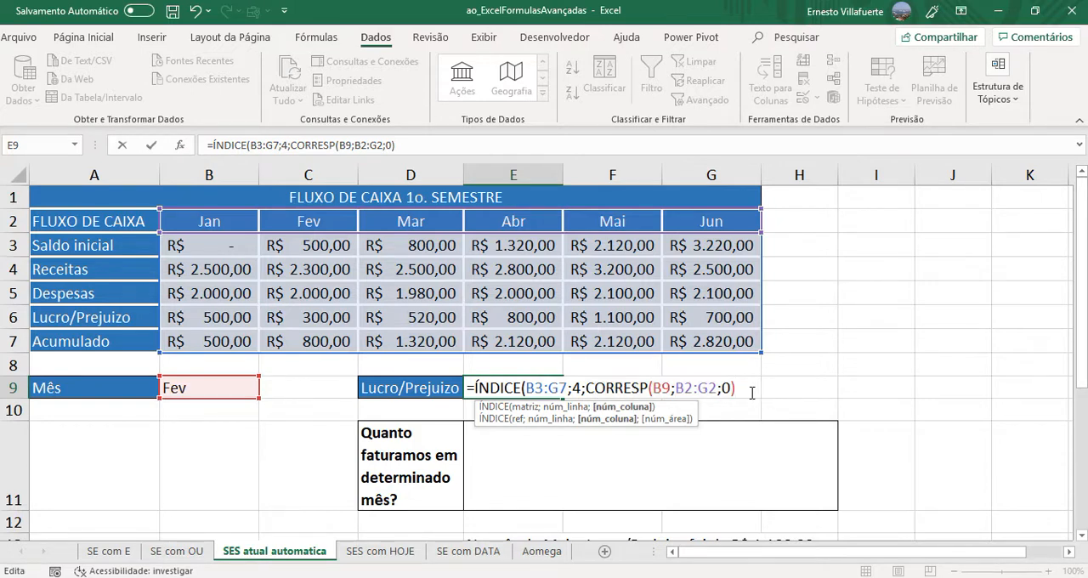
{"action": "type", "text": ")"}
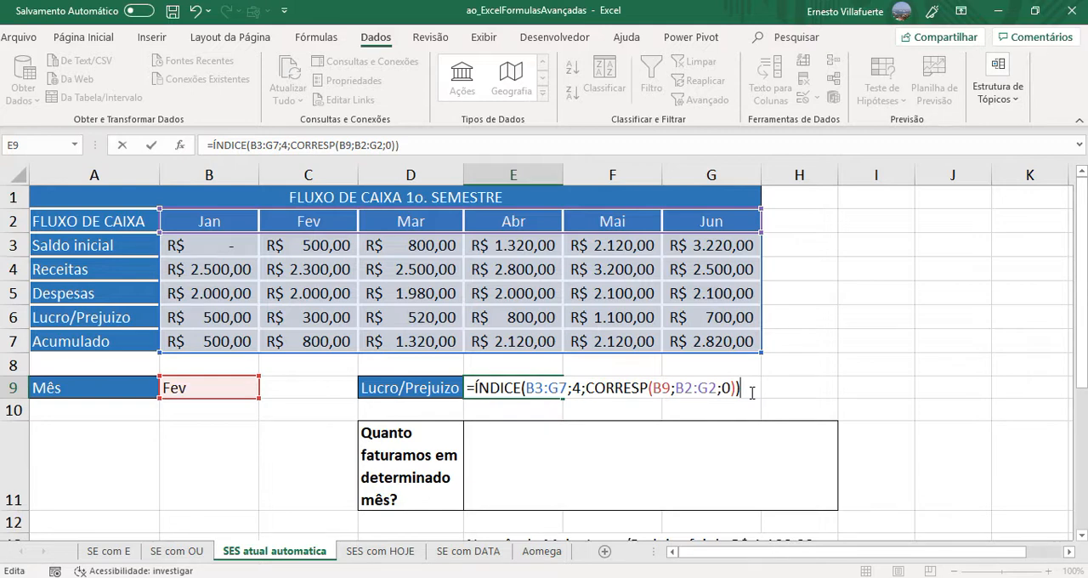
{"action": "key", "text": "Return"}
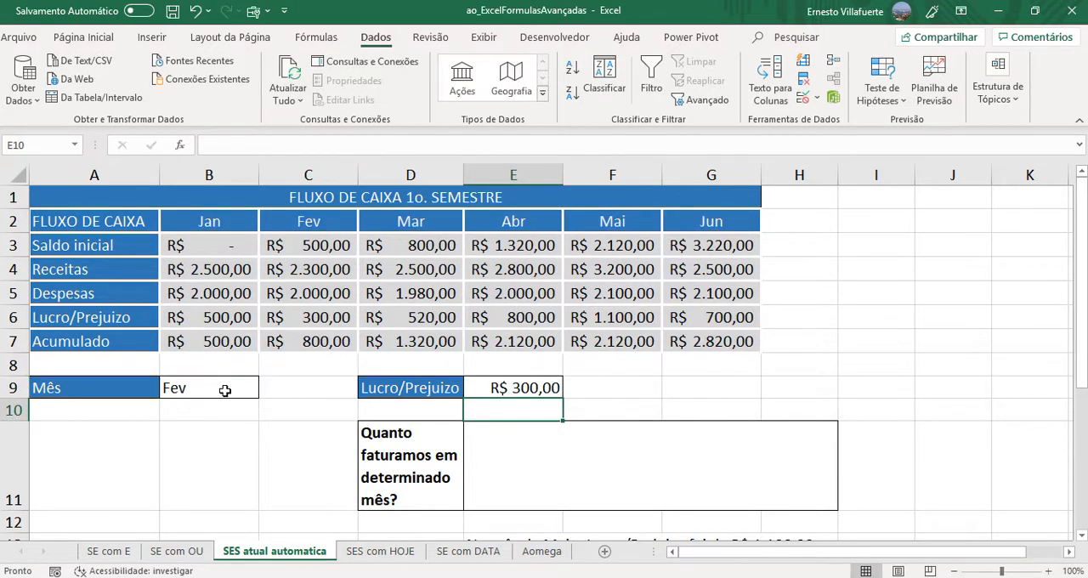
- Check the Fev result against C6, and choose Abr in the Mês cell B9 to compare the result with E6
{"action": "left_click", "coordinate": [226, 390]}
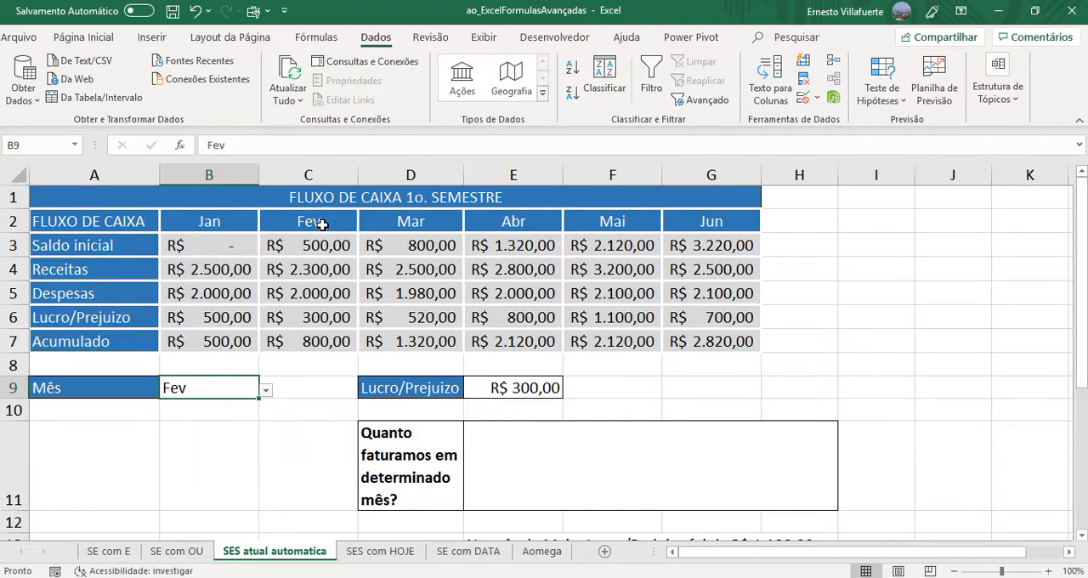
{"action": "left_click", "coordinate": [298, 321]}
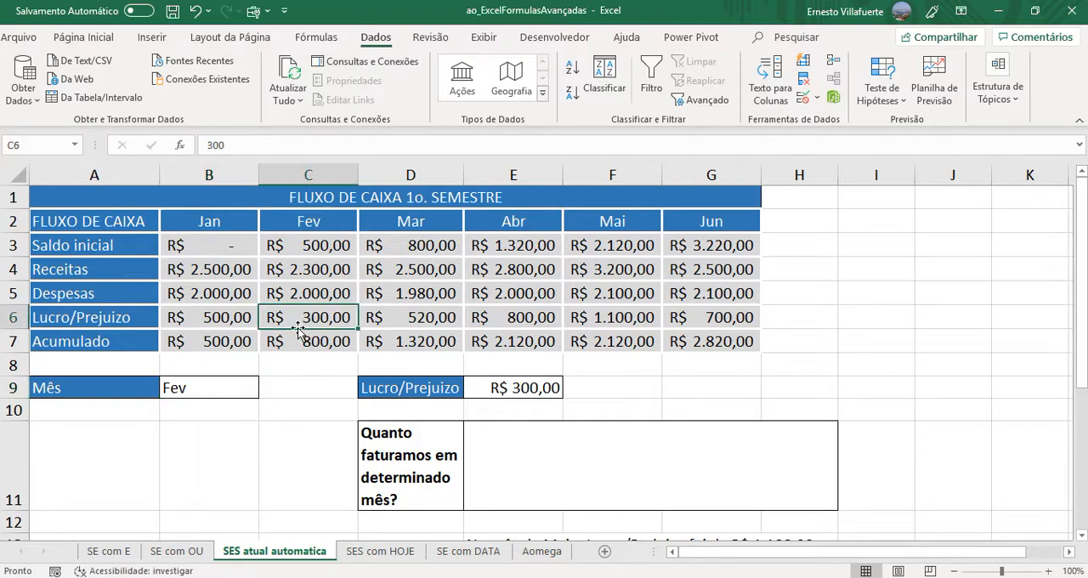
{"action": "left_click", "coordinate": [238, 387]}
{"action": "left_click", "coordinate": [267, 392]}
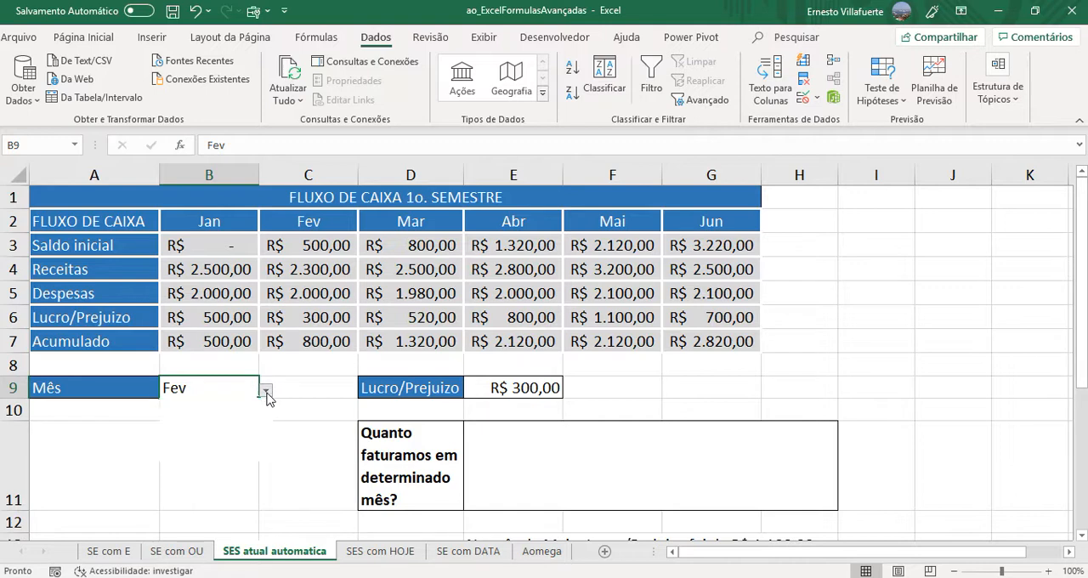
{"action": "left_click", "coordinate": [184, 434]}
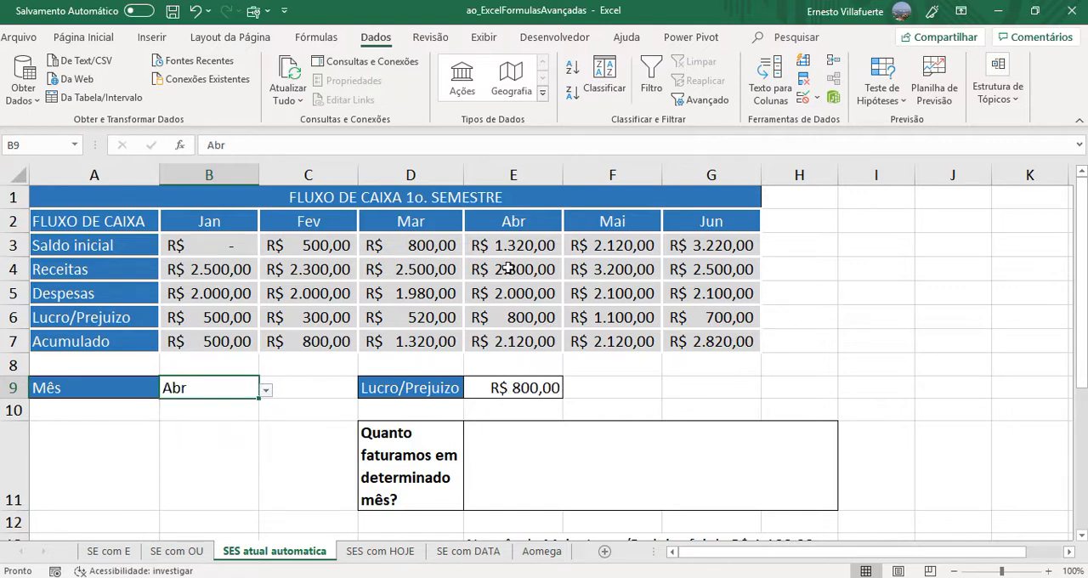
{"action": "left_click", "coordinate": [512, 313]}
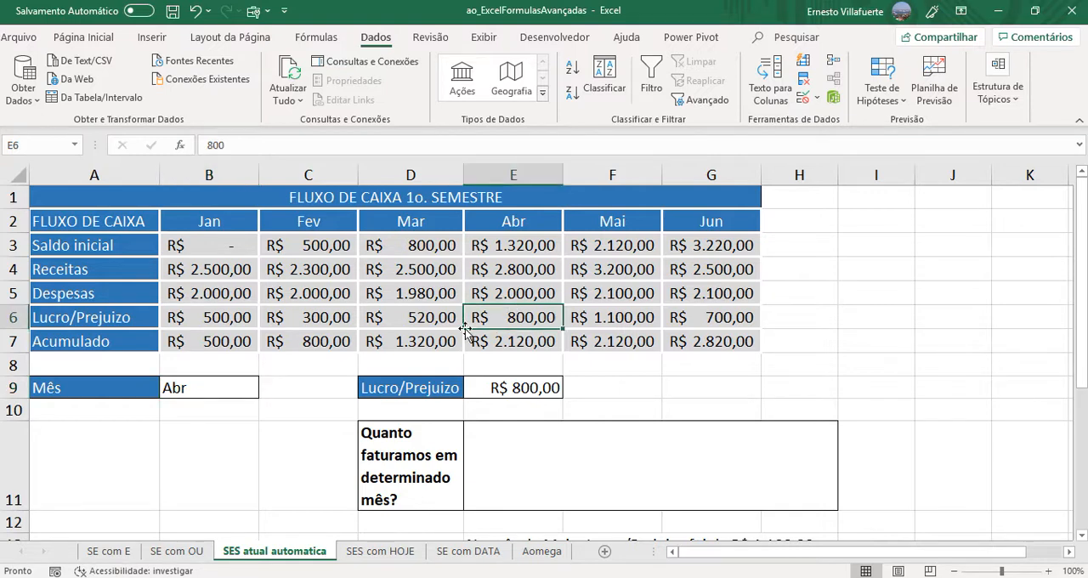
- Choose Jan in the Mês cell B9 and check the Lucro/Prejuizo result against B6
{"action": "left_click", "coordinate": [241, 386]}
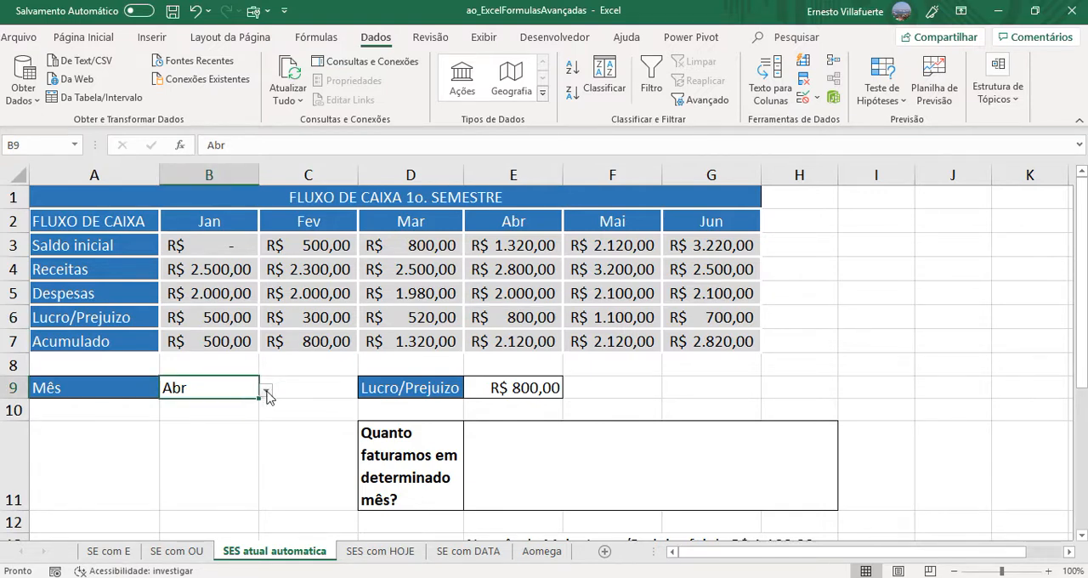
{"action": "left_click", "coordinate": [266, 392]}
{"action": "left_click", "coordinate": [204, 407]}
{"action": "left_click", "coordinate": [215, 323]}
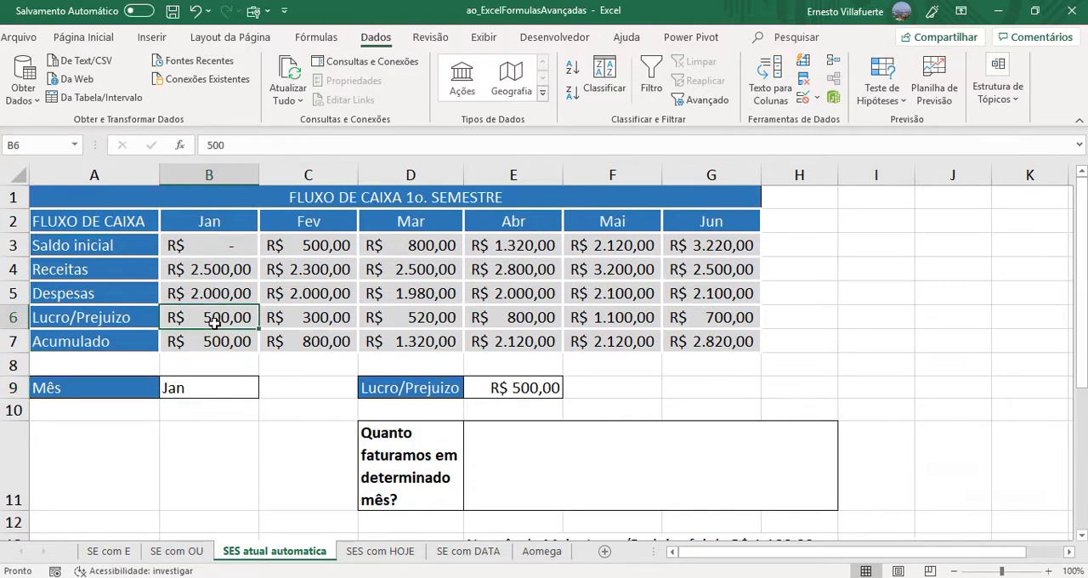
{"action": "left_click", "coordinate": [214, 388]}
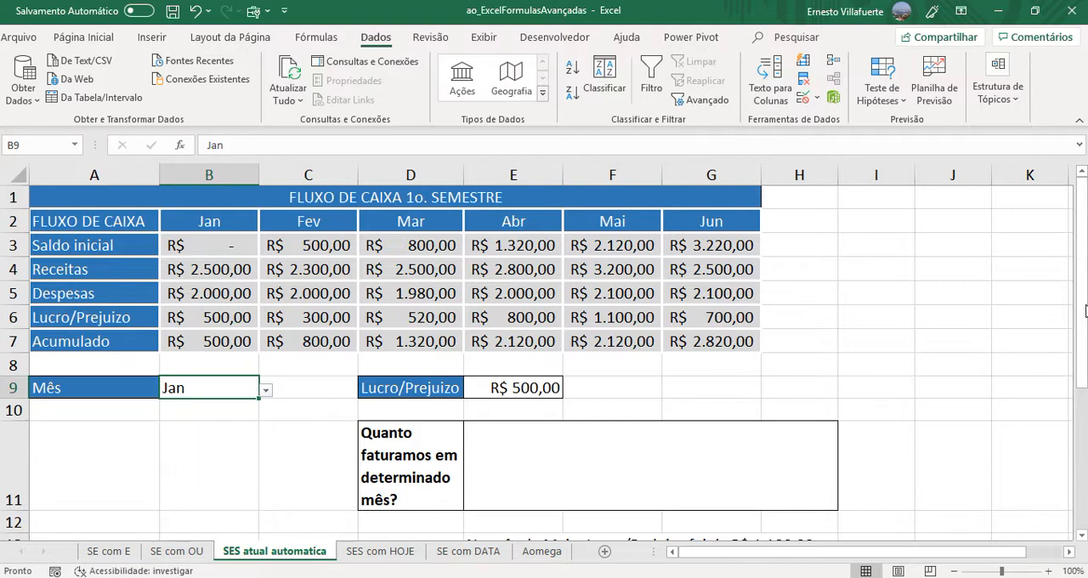
- Begin a CONCATENAR formula in the answer cell E11 with the text "No mês de " and the month cell B9 as its first arguments
{"action": "left_click_drag", "start_coordinate": [1086, 310], "coordinate": [1086, 361]}
{"action": "left_click", "coordinate": [540, 375]}
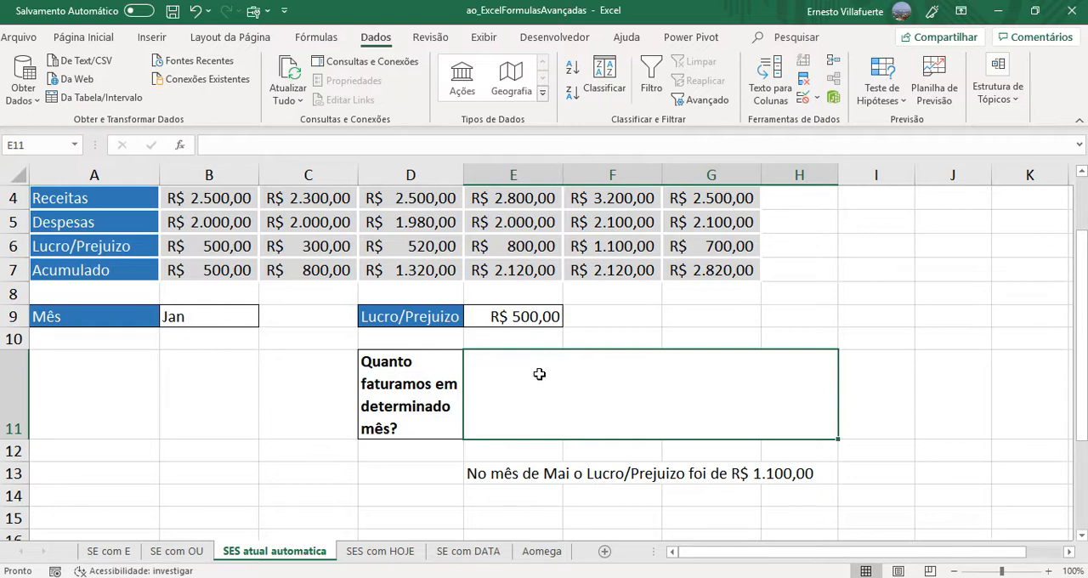
{"action": "type", "text": "="}
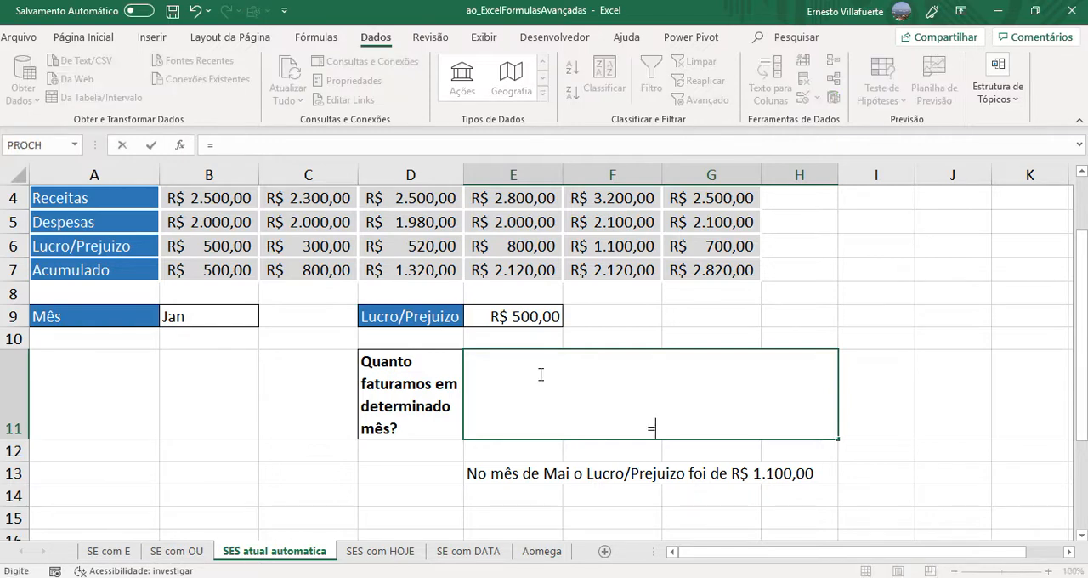
{"action": "type", "text": "CONCATE"}
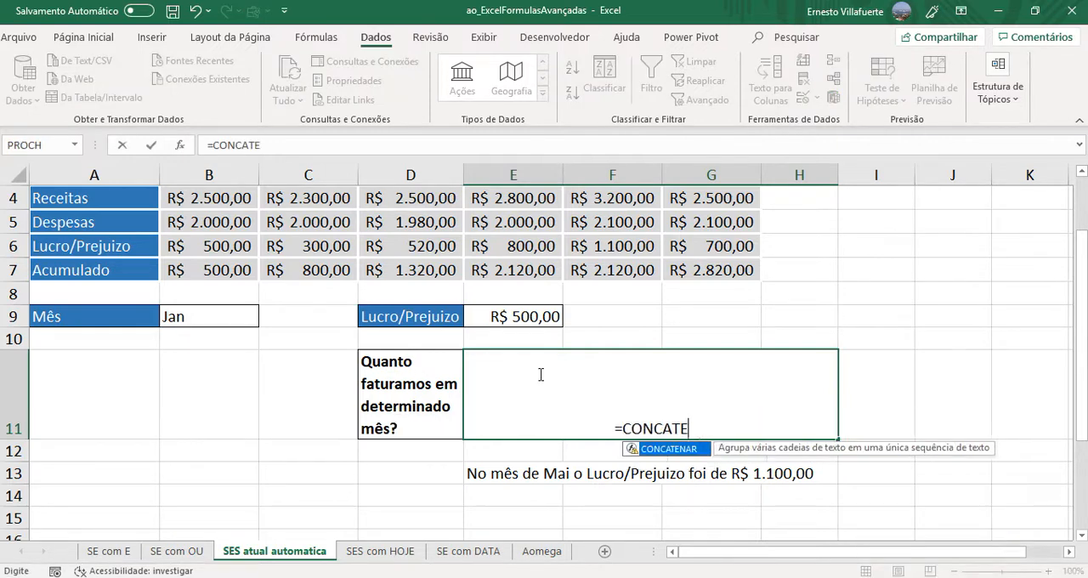
{"action": "type", "text": "NAR("}
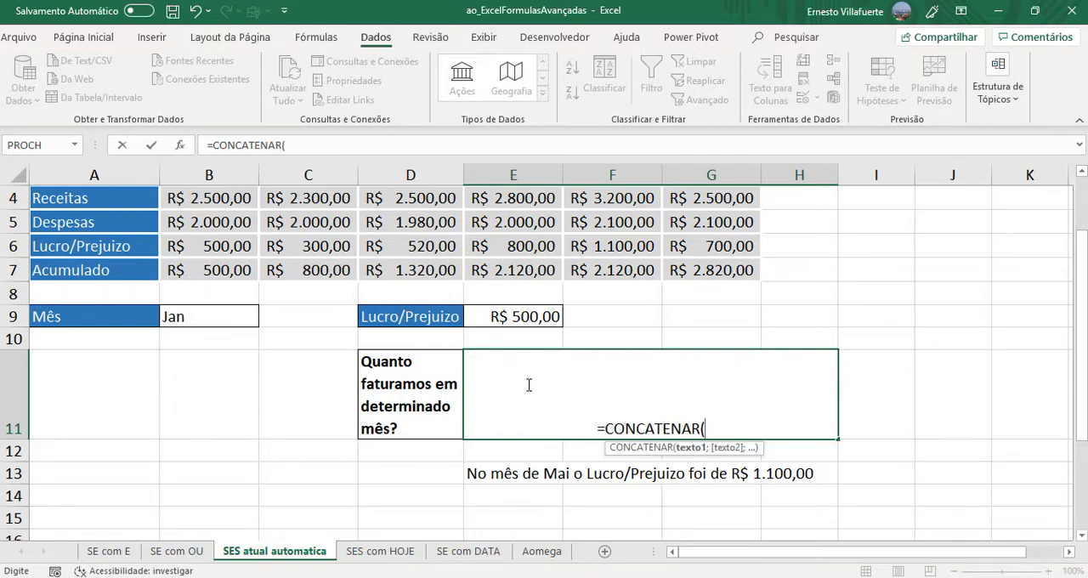
{"action": "type", "text": "\""}
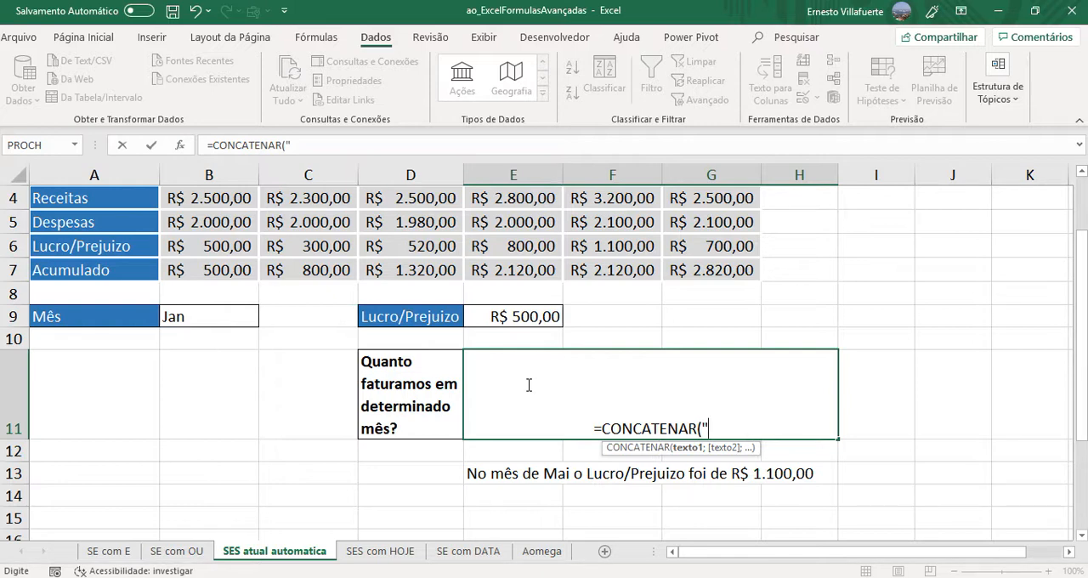
{"action": "type", "text": "NO"}
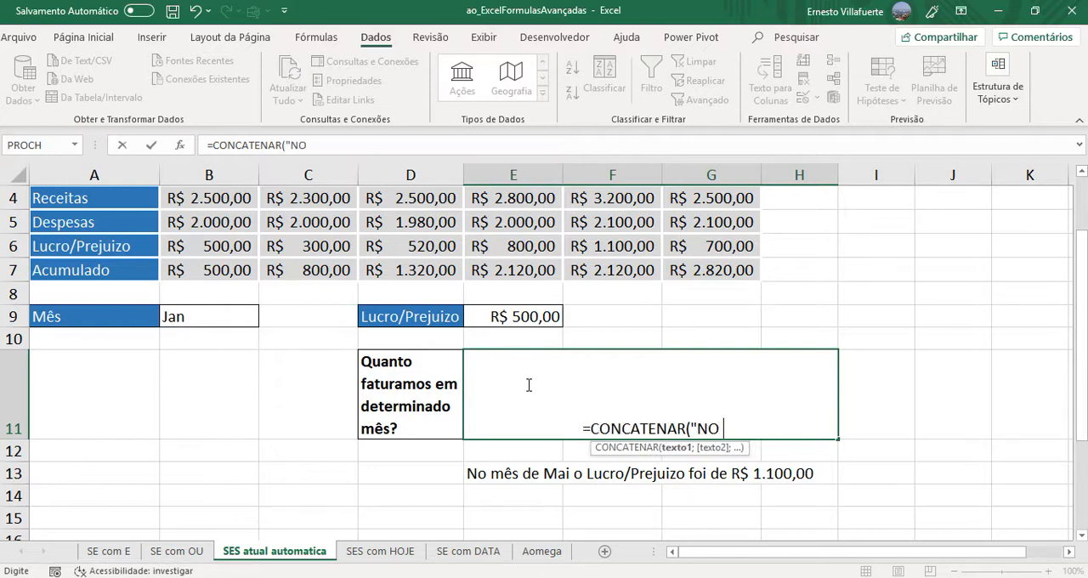
{"action": "key", "text": "BackSpace"}
{"action": "key", "text": "BackSpace"}
{"action": "type", "text": "o mês"}
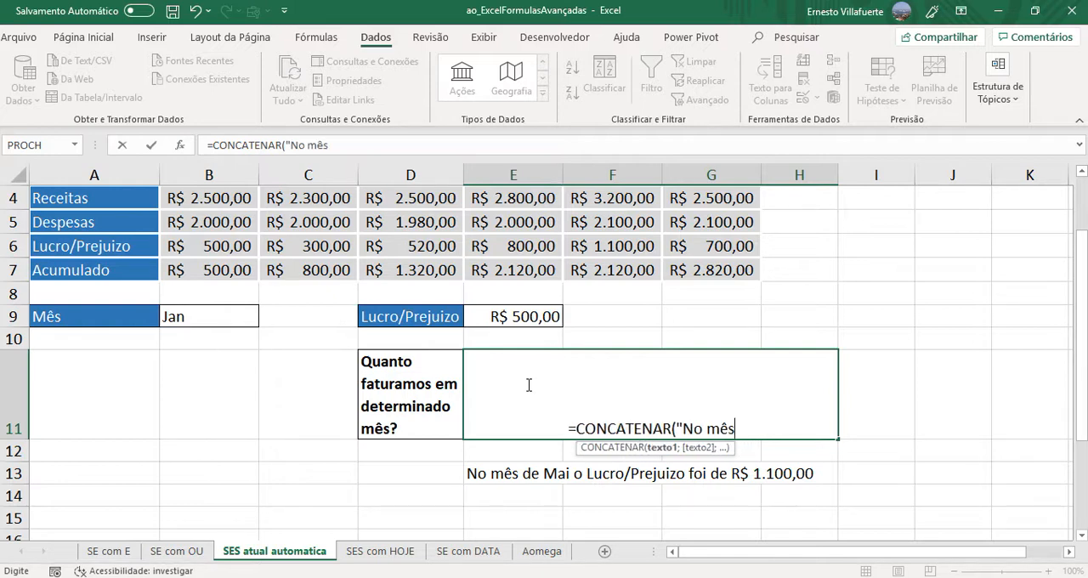
{"action": "type", "text": " de "}
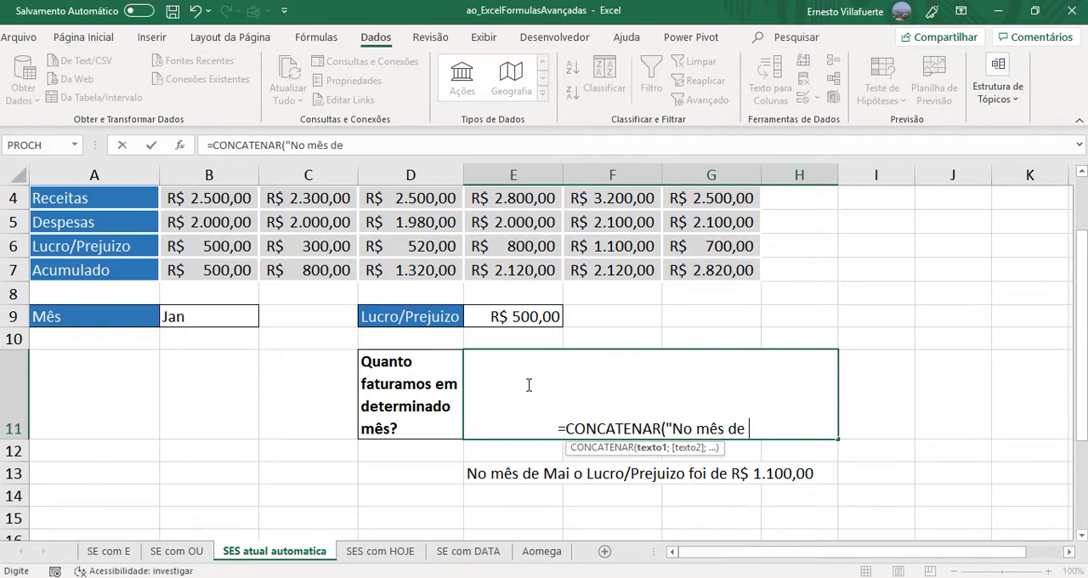
{"action": "type", "text": "\""}
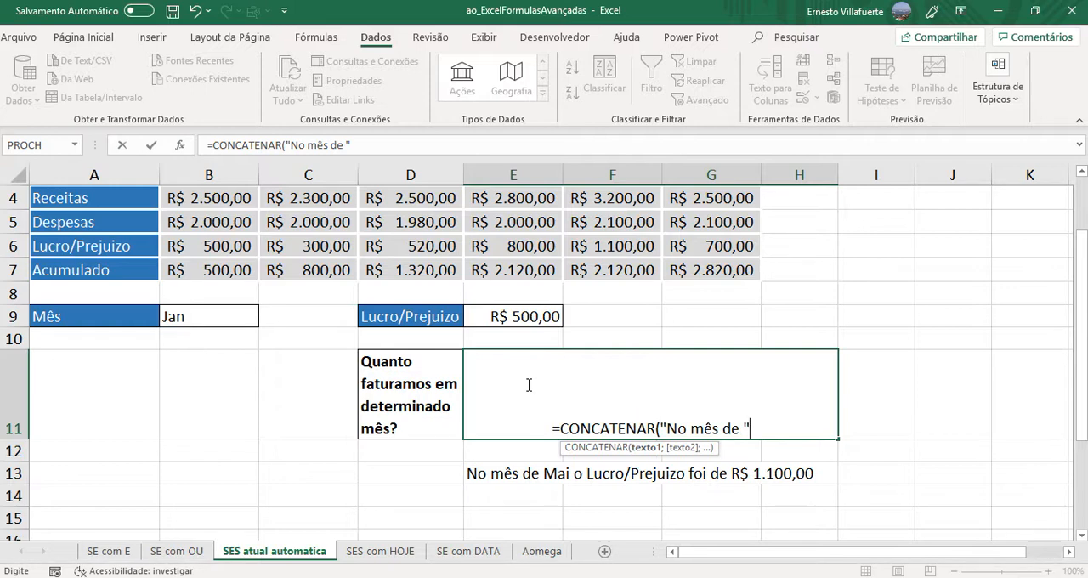
{"action": "type", "text": ";"}
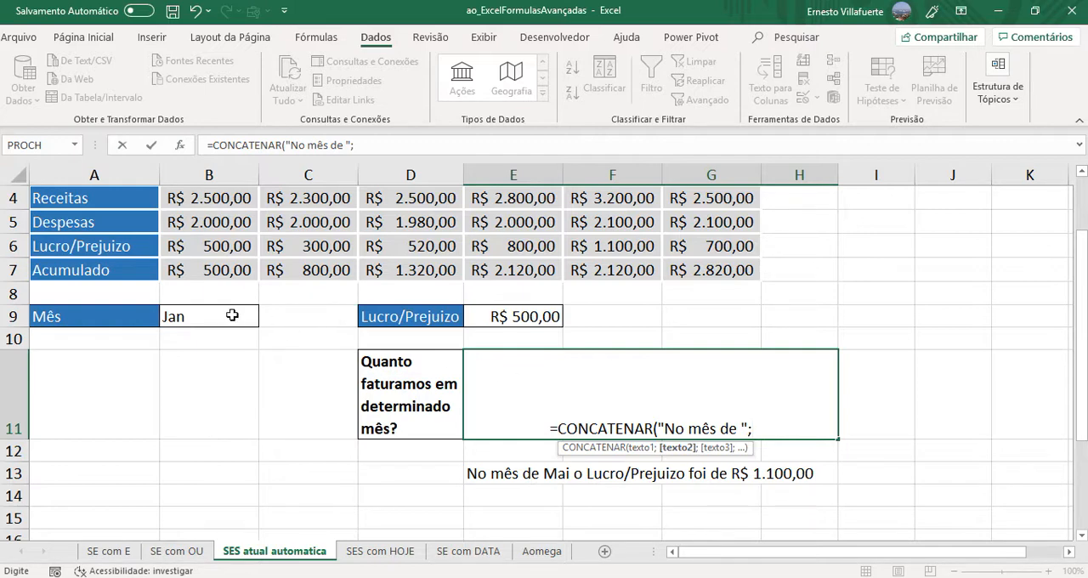
{"action": "left_click", "coordinate": [185, 316]}
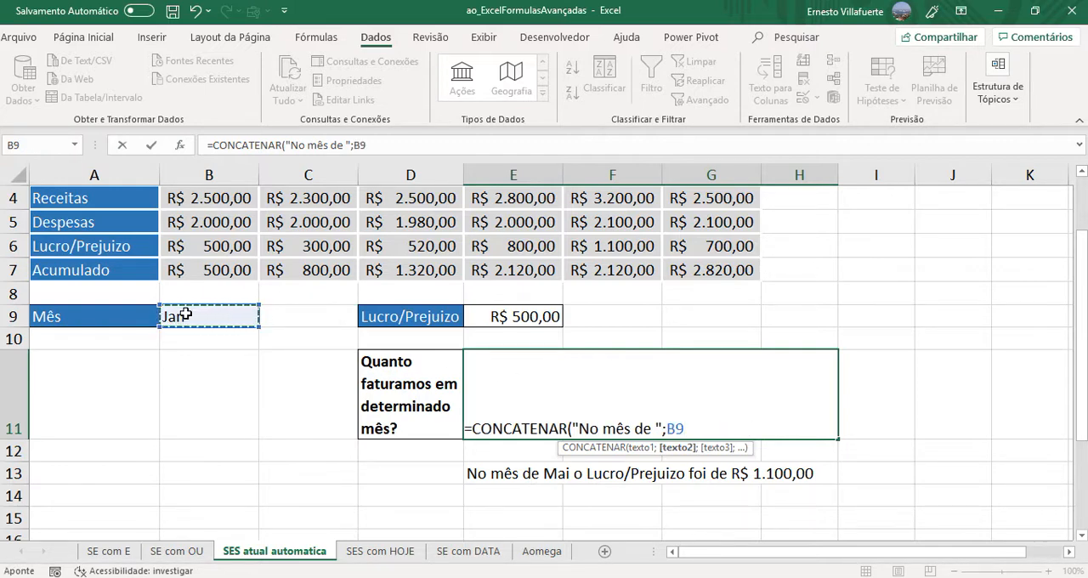
- Add " o Lucro/Prejuizo foi de " as the third text argument of the E11 CONCATENAR formula
{"action": "type", "text": ";"}
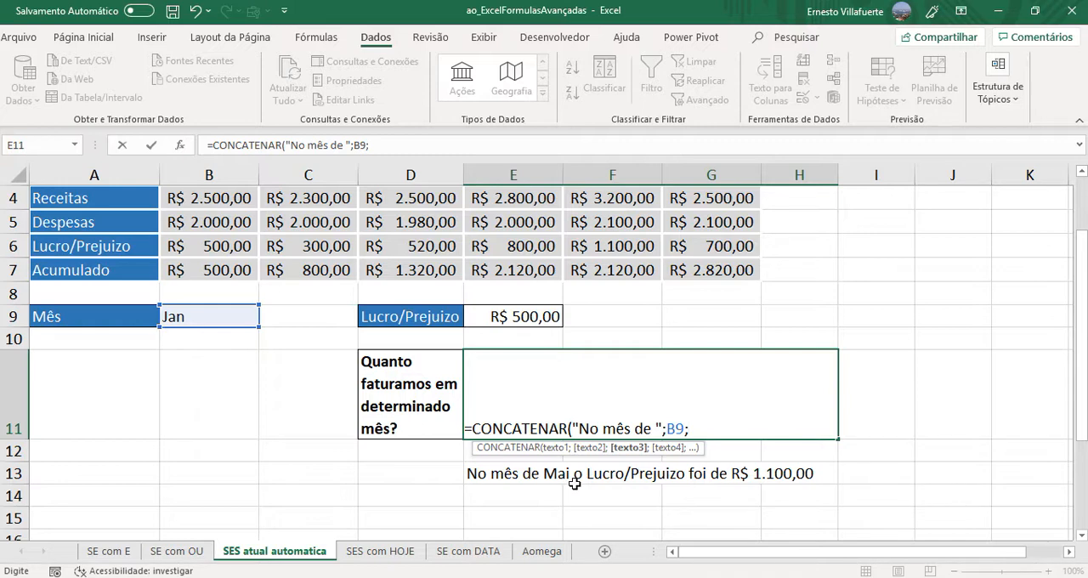
{"action": "type", "text": "\" o lucro"}
{"action": "key", "text": "BackSpace"}
{"action": "key", "text": "BackSpace"}
{"action": "key", "text": "BackSpace"}
{"action": "key", "text": "BackSpace"}
{"action": "key", "text": "BackSpace"}
{"action": "key", "text": "BackSpace"}
{"action": "type", "text": "Lucro/P"}
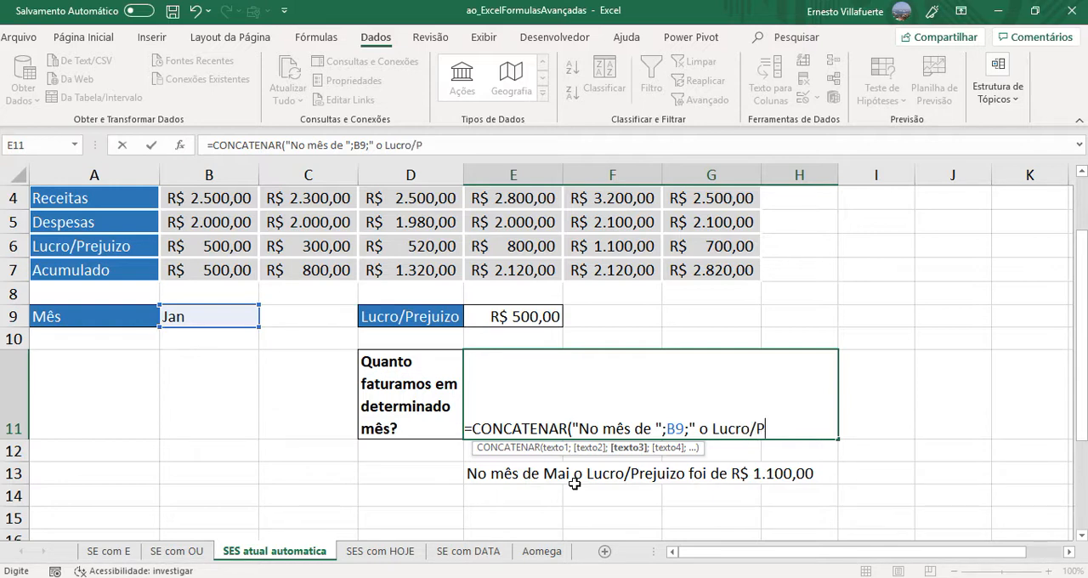
{"action": "type", "text": "rejuizo"}
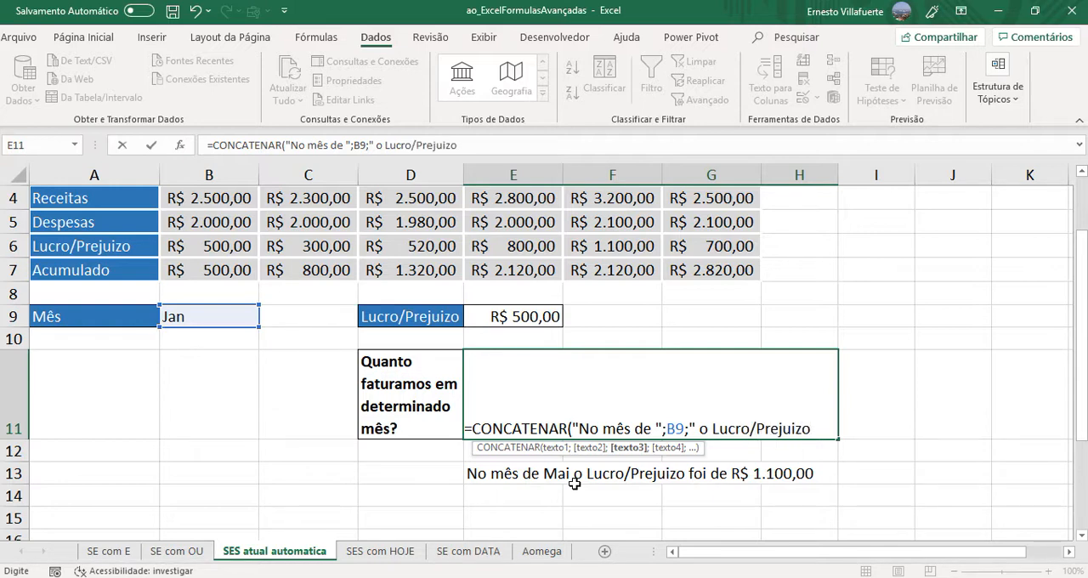
{"action": "type", "text": " foi d"}
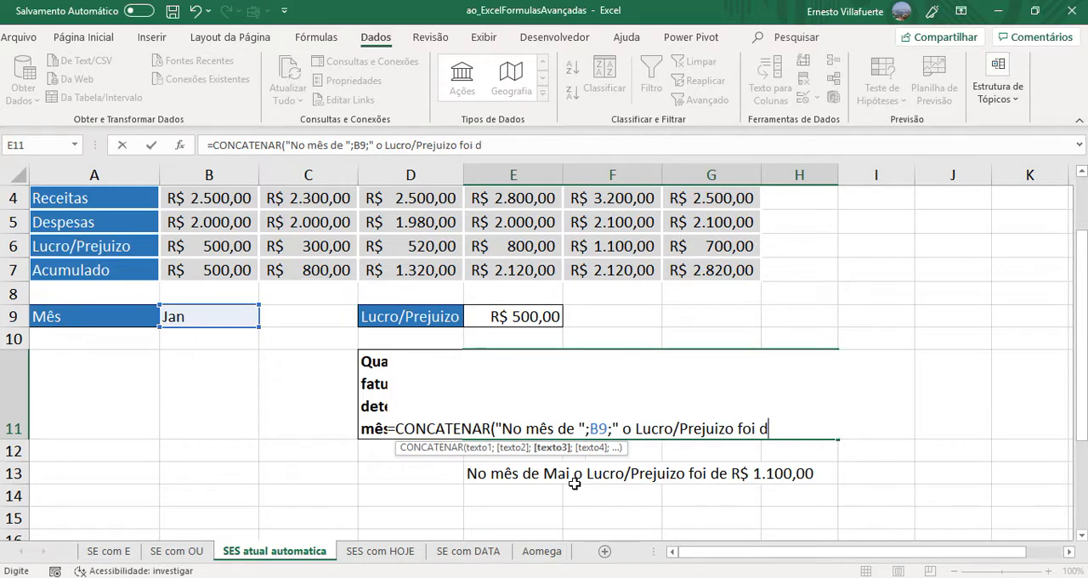
{"action": "type", "text": "e \""}
- Add the Lucro/Prejuizo cell E9 as the last argument, close the CONCATENAR function and enter the formula
{"action": "type", "text": ";"}
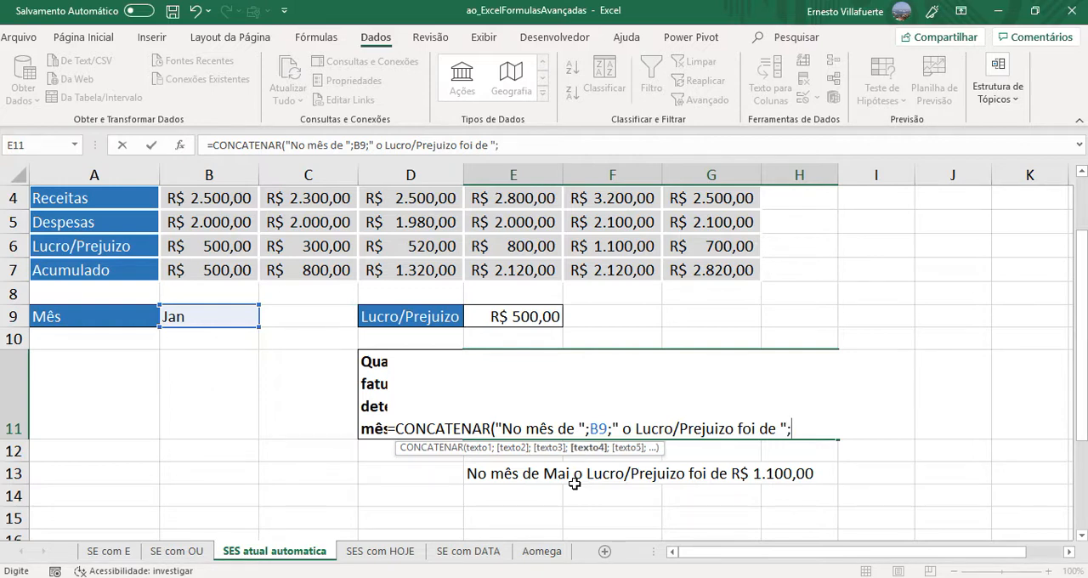
{"action": "left_click", "coordinate": [522, 316]}
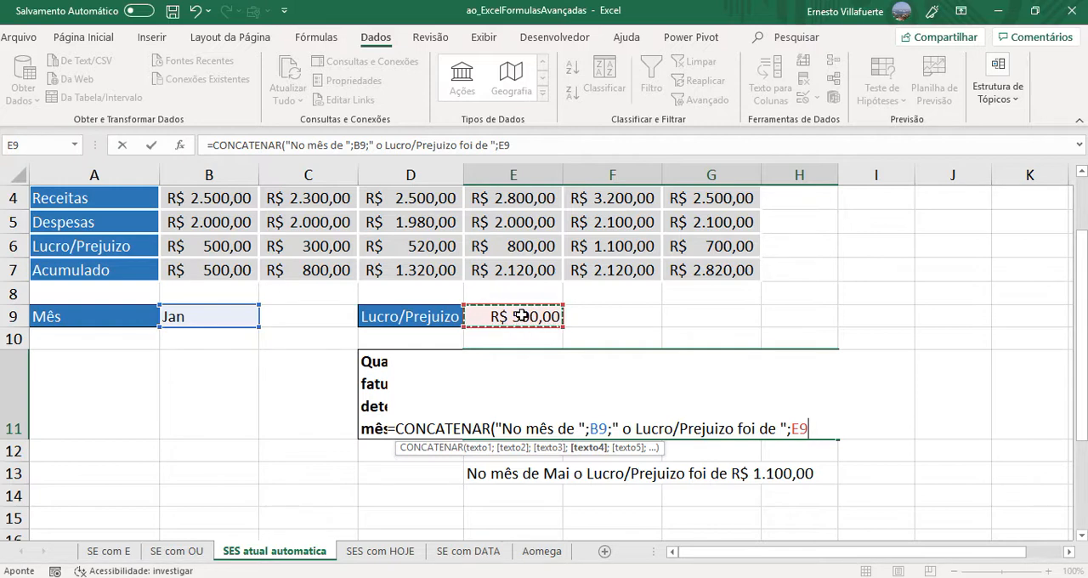
{"action": "type", "text": ")"}
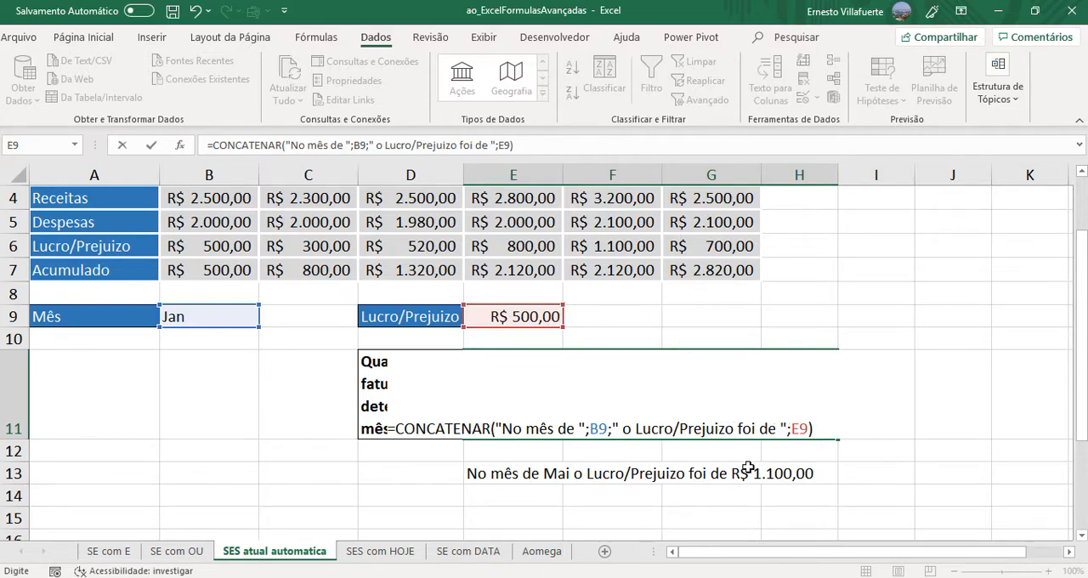
{"action": "key", "text": "Return"}
- Edit the E11 formula so its last text piece ends with R$, directly before the E9 value
{"action": "left_click", "coordinate": [723, 422]}
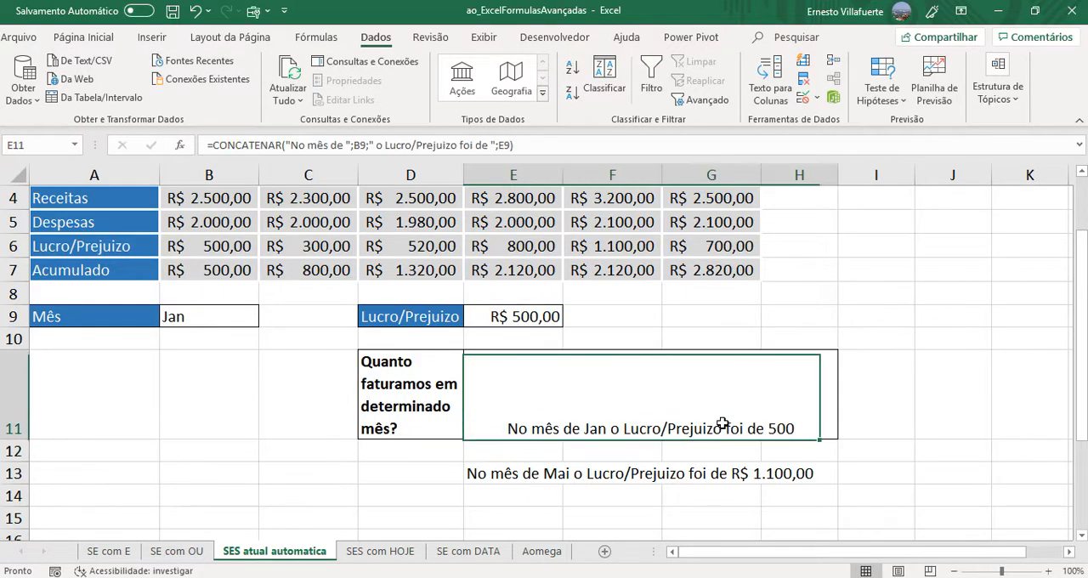
{"action": "double_click", "coordinate": [723, 423]}
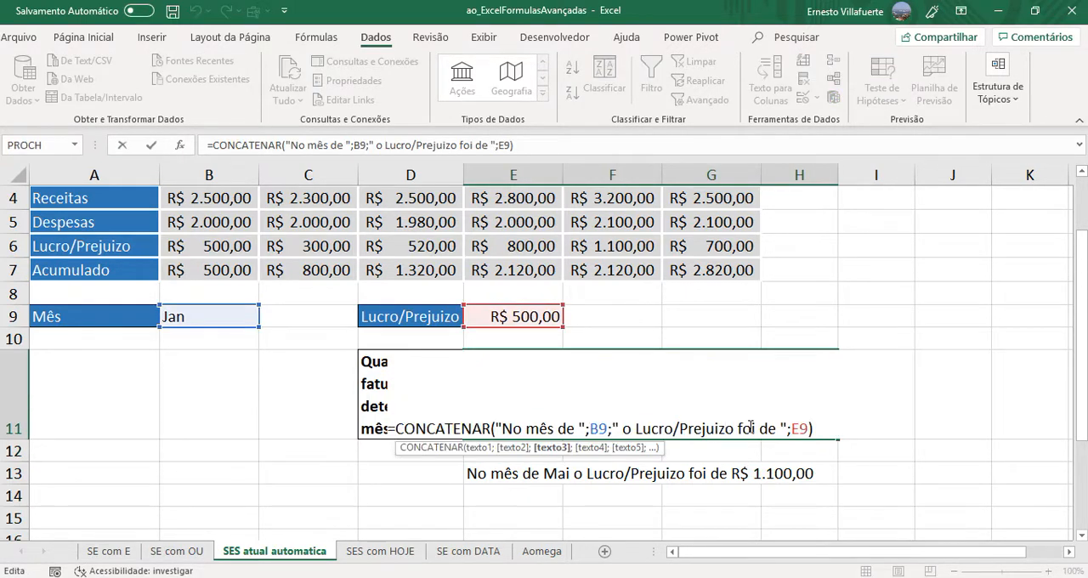
{"action": "left_click", "coordinate": [780, 427]}
{"action": "type", "text": "R"}
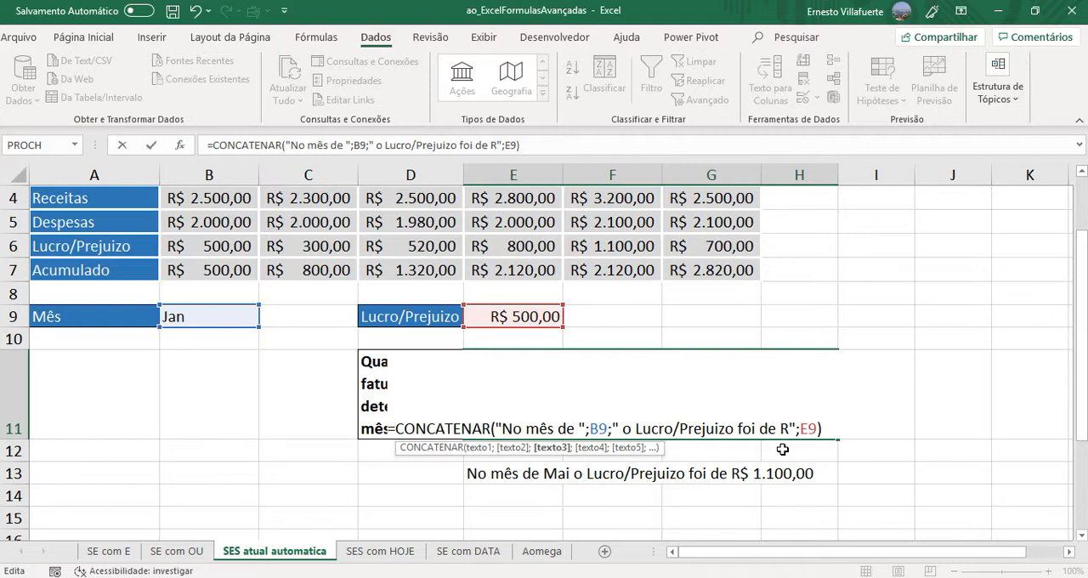
{"action": "type", "text": "$"}
{"action": "key", "text": "Return"}
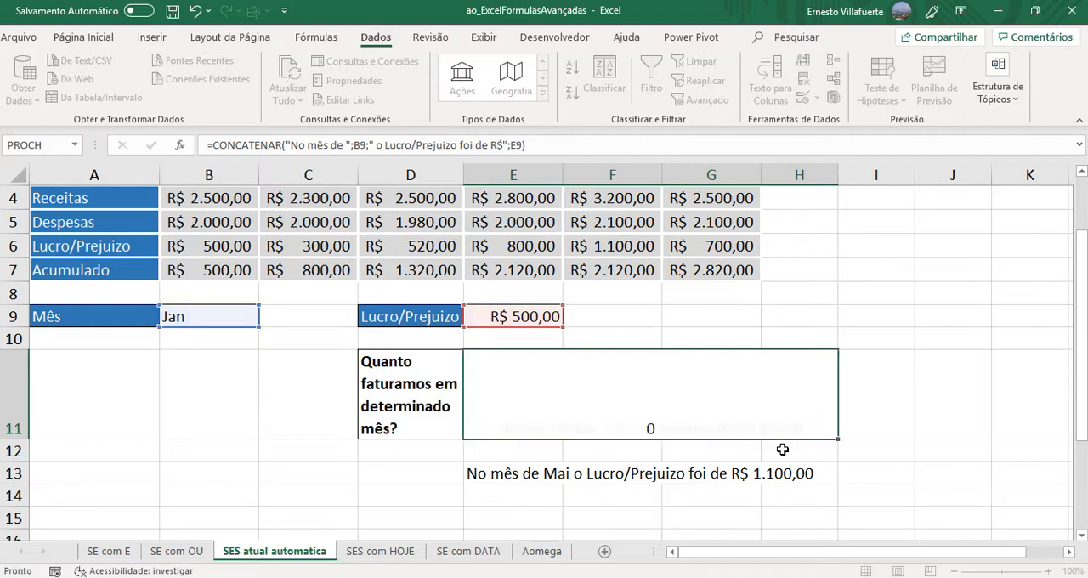
- Copy the CONCATENAR expression from E11 without its equals sign, leaving the cell unchanged
{"action": "left_click", "coordinate": [676, 427]}
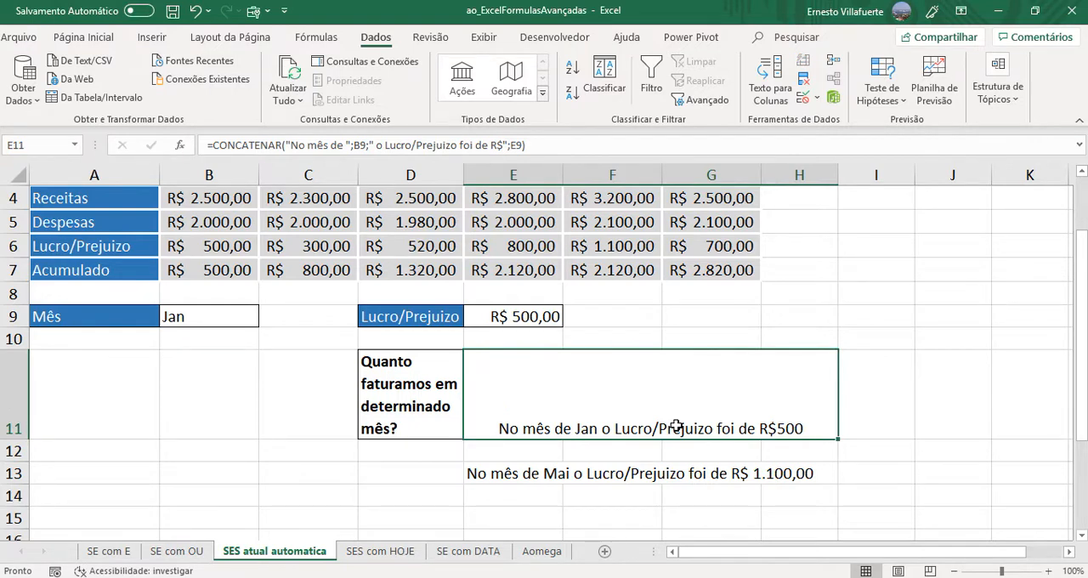
{"action": "double_click", "coordinate": [676, 426]}
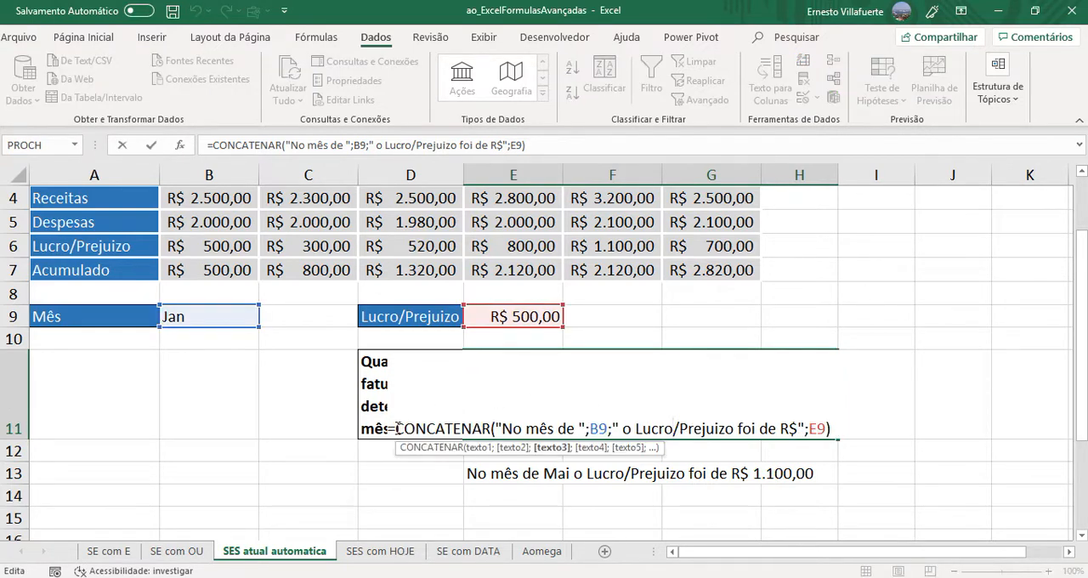
{"action": "left_click_drag", "start_coordinate": [397, 427], "coordinate": [845, 424]}
{"action": "key", "text": "ctrl+c"}
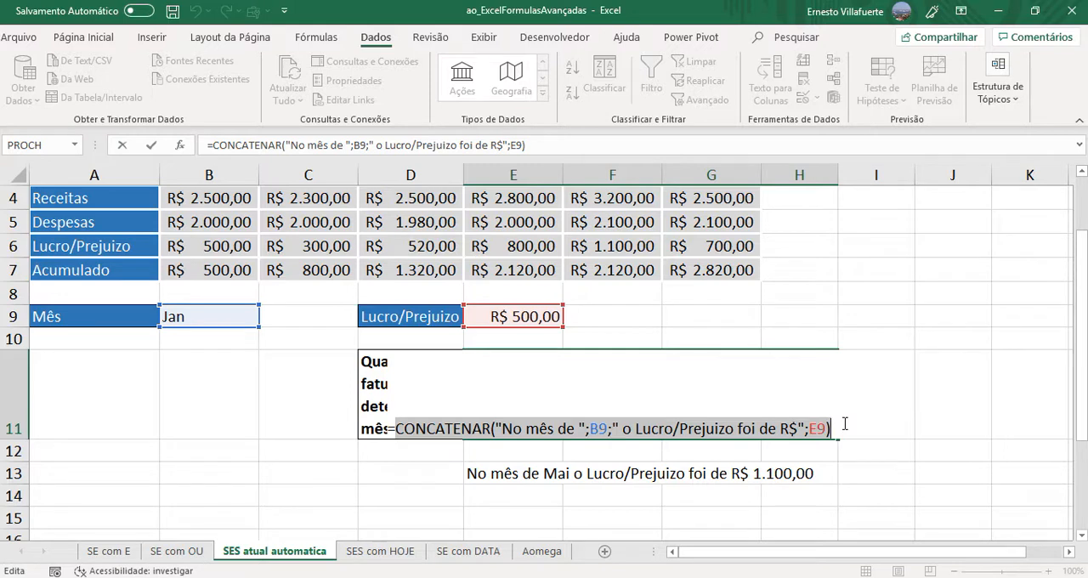
{"action": "key", "text": "Escape"}
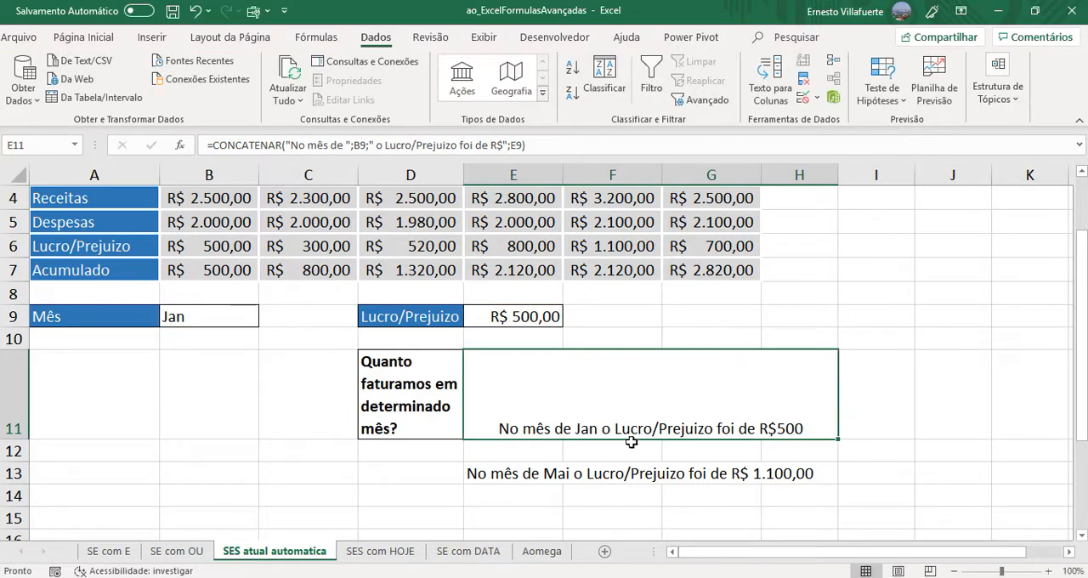
- Replace the sample sentence in E13 with the copied CONCATENAR expression, put an equals sign in front and enter it
{"action": "left_click", "coordinate": [529, 451]}
{"action": "left_click", "coordinate": [515, 472]}
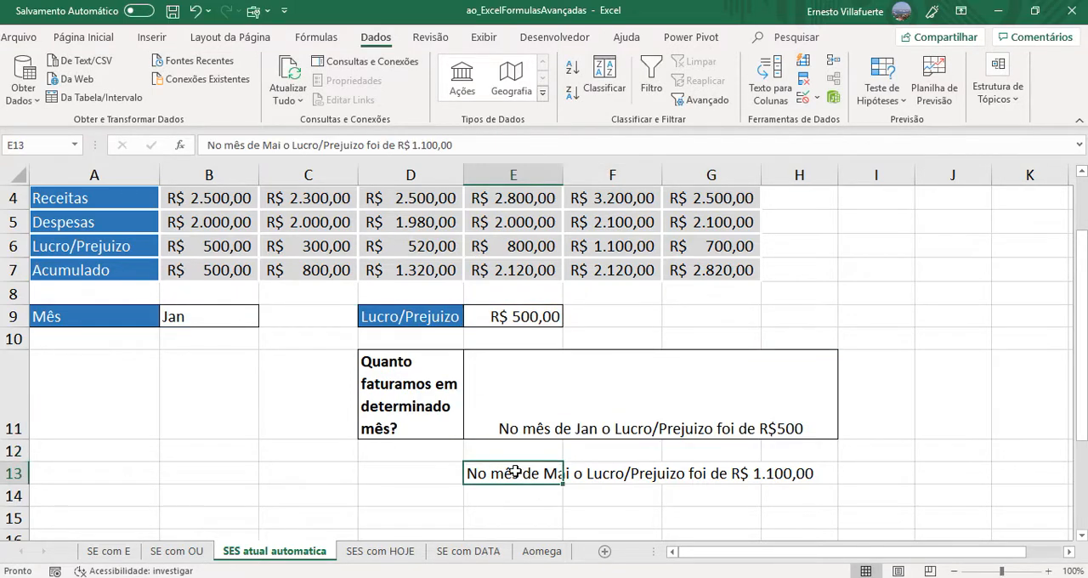
{"action": "double_click", "coordinate": [515, 473]}
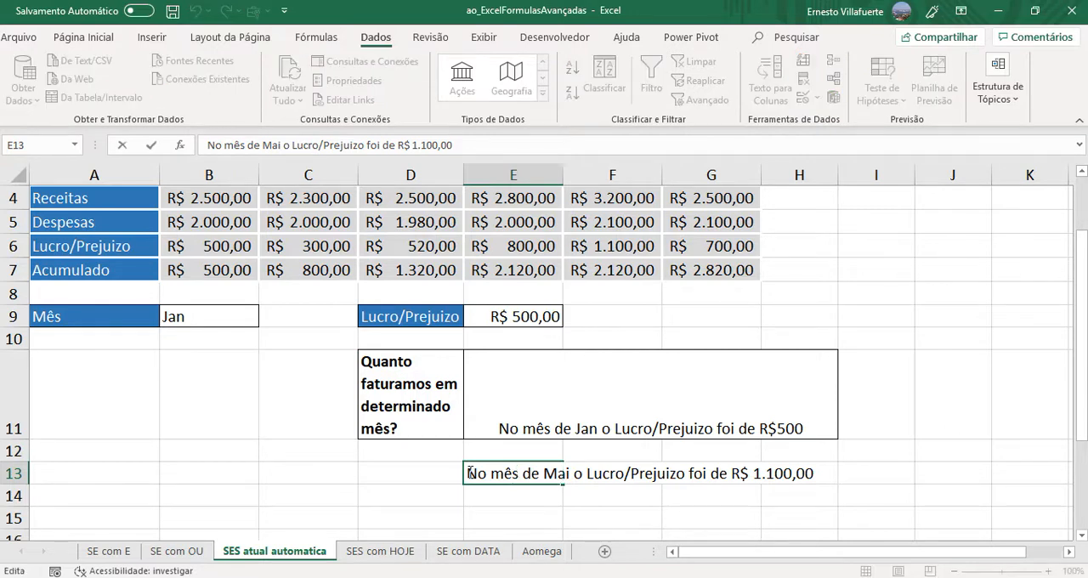
{"action": "left_click_drag", "start_coordinate": [466, 473], "coordinate": [939, 489]}
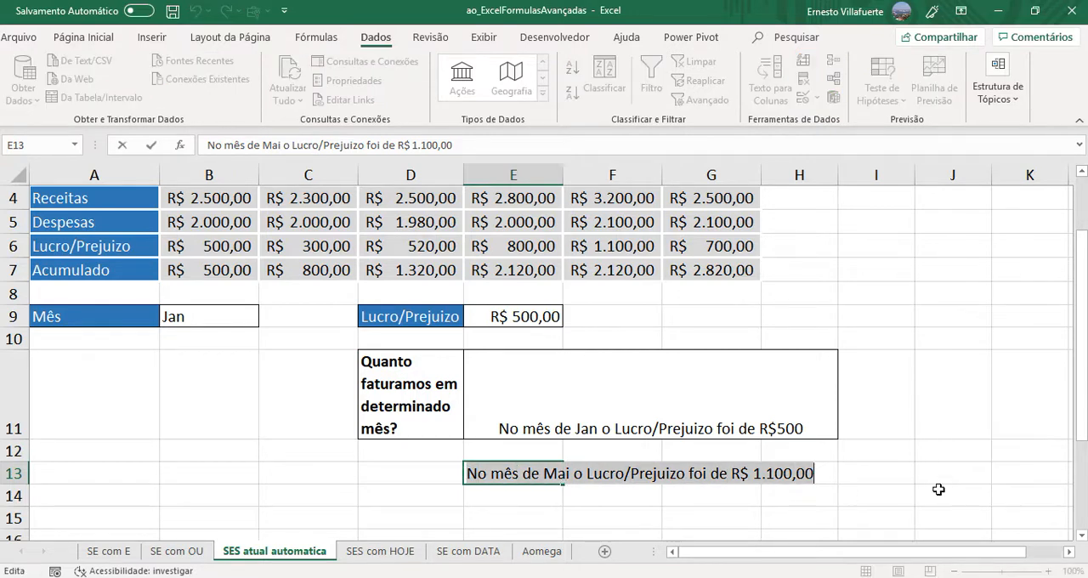
{"action": "key", "text": "ctrl+v"}
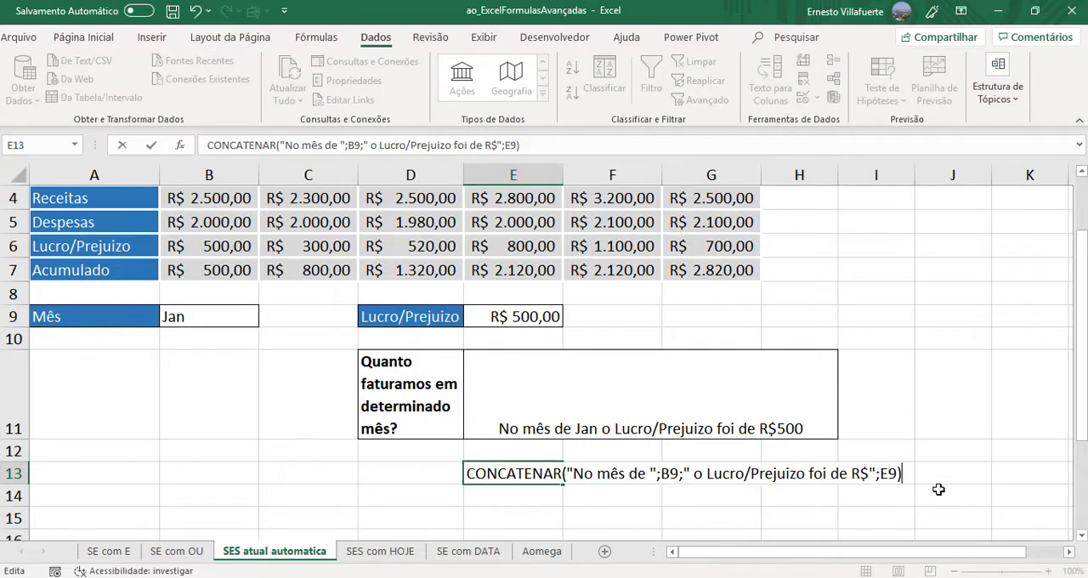
{"action": "left_click", "coordinate": [470, 474]}
{"action": "type", "text": "="}
{"action": "key", "text": "Return"}
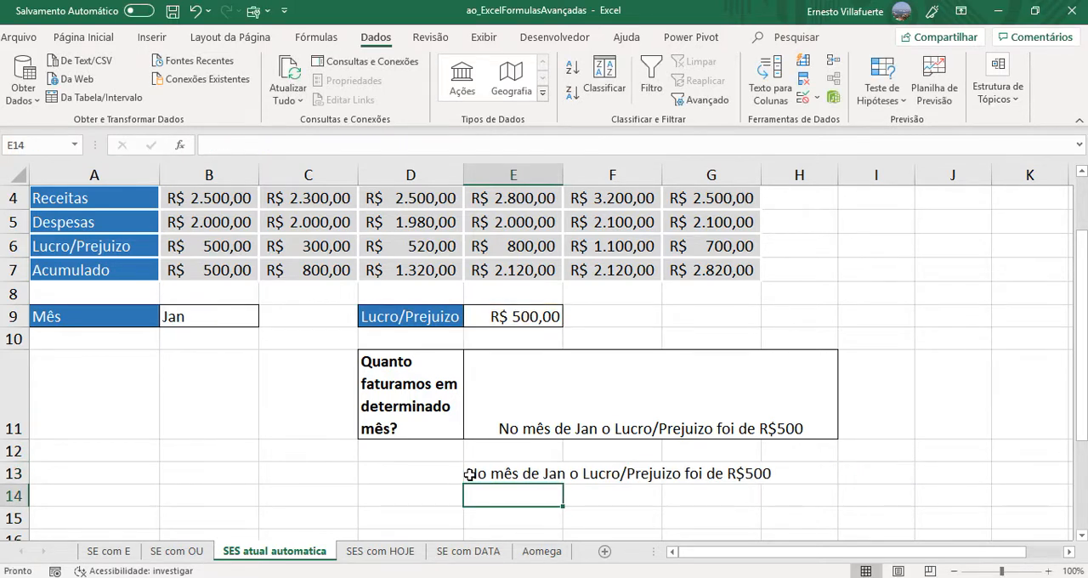
- Put an apostrophe before the E13 formula to display it as text below the answer
{"action": "double_click", "coordinate": [494, 477]}
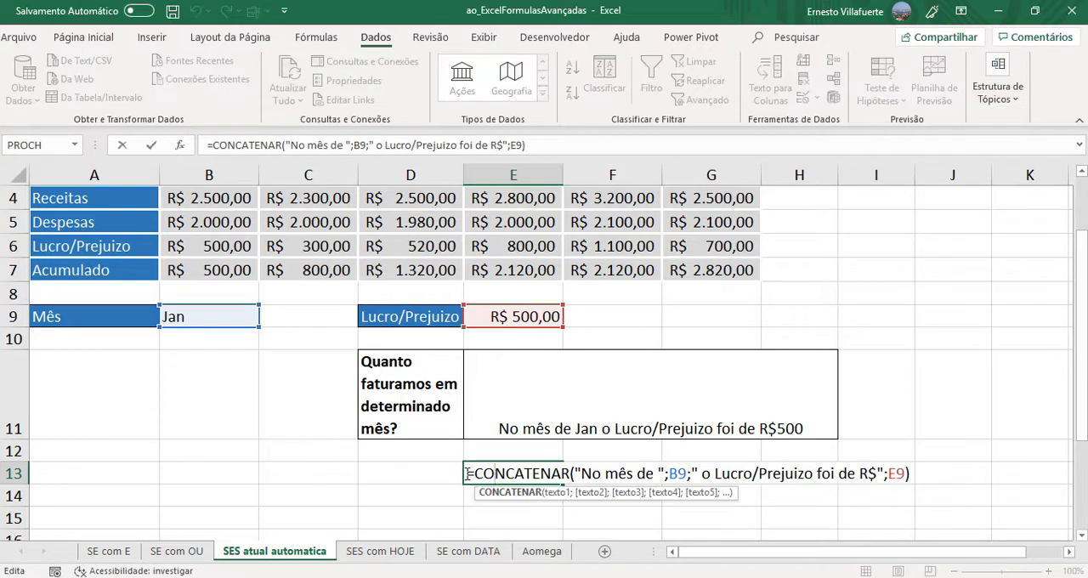
{"action": "type", "text": "'"}
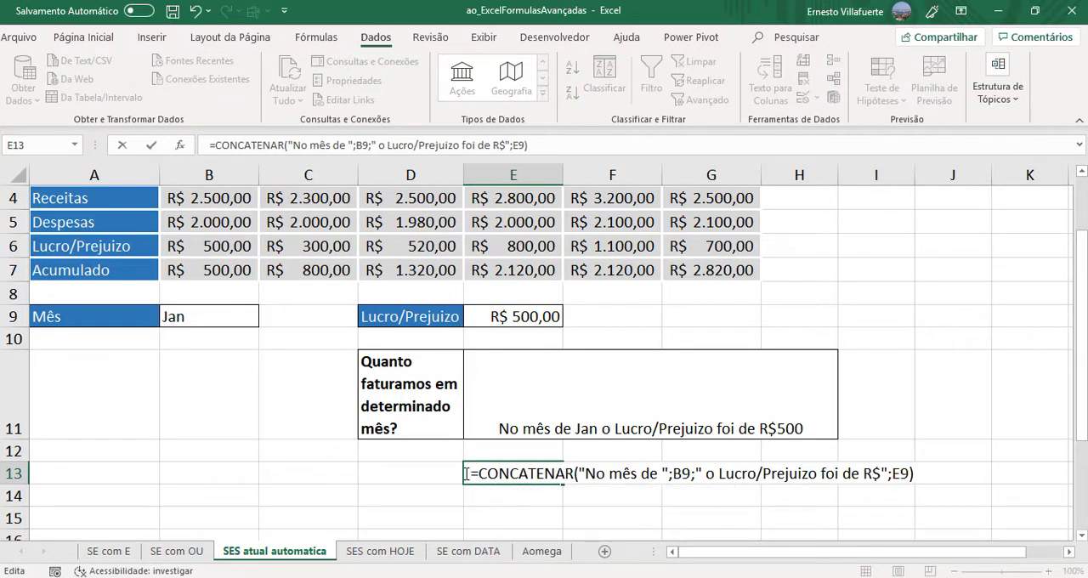
{"action": "key", "text": "Return"}
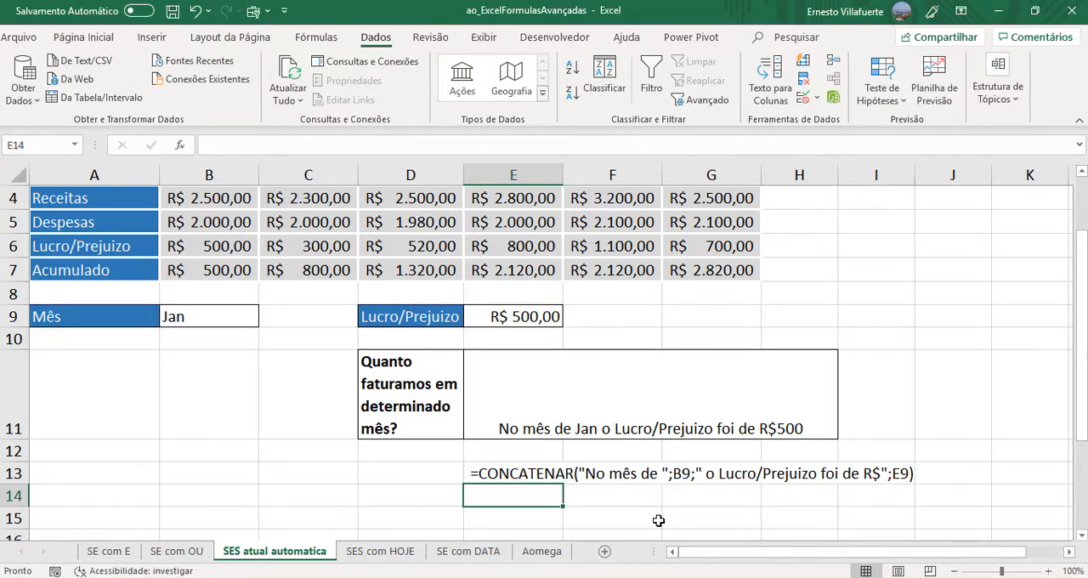
{"action": "left_click", "coordinate": [569, 475]}
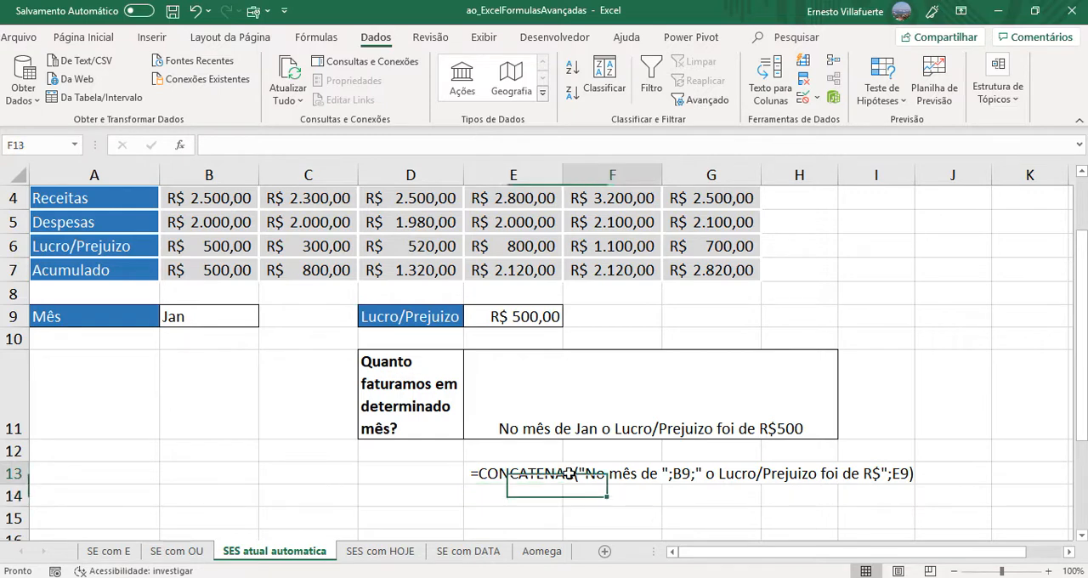
- Examine the CONCATENAR formula in E11, the ÍNDICE/CORRESP formula in E9 and the month list in B9
{"action": "left_click", "coordinate": [589, 428]}
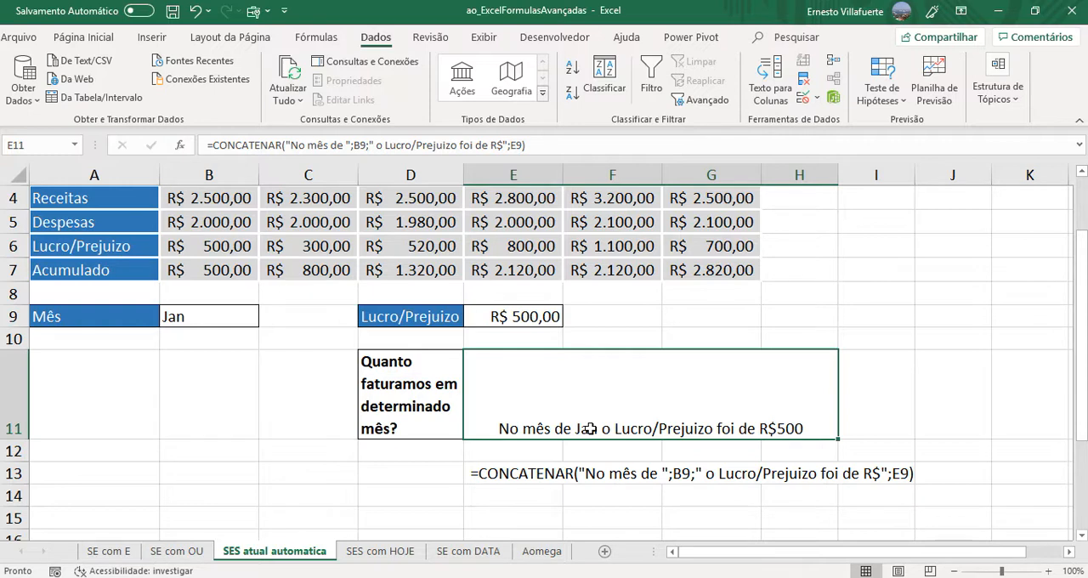
{"action": "double_click", "coordinate": [499, 317]}
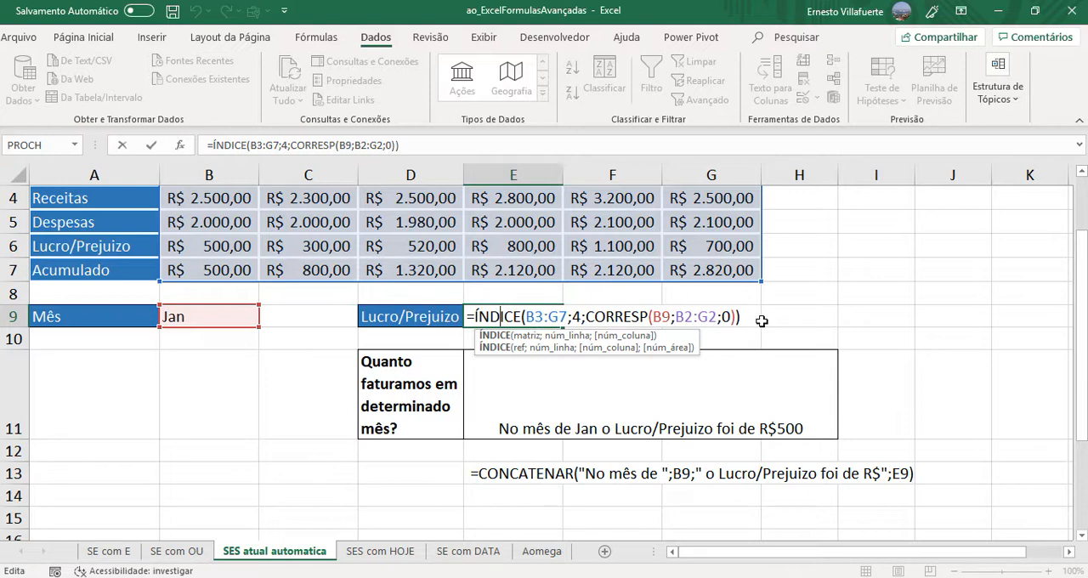
{"action": "key", "text": "Return"}
{"action": "left_click", "coordinate": [565, 423]}
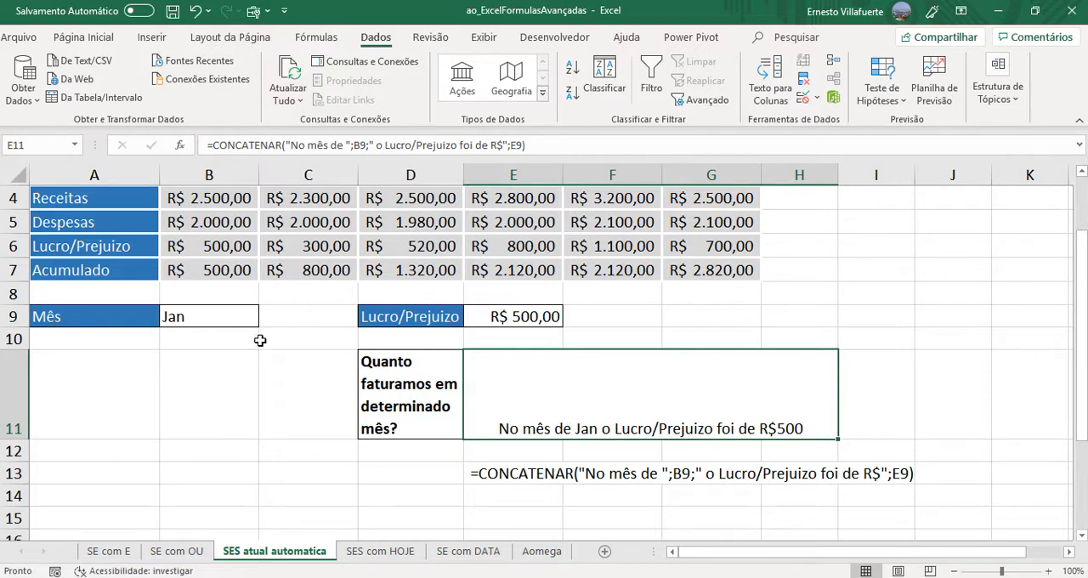
{"action": "left_click", "coordinate": [237, 318]}
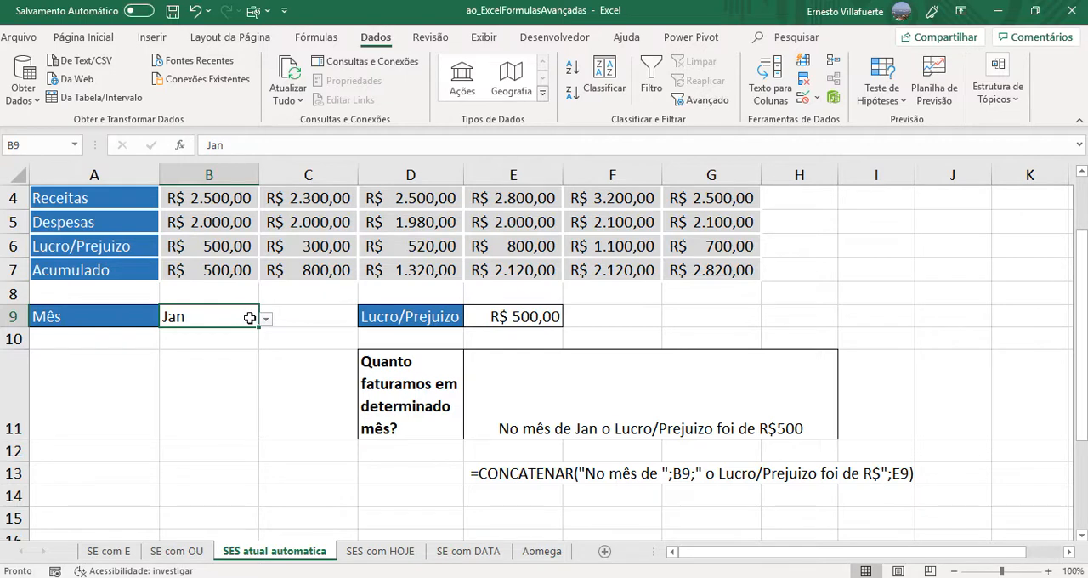
{"action": "left_click", "coordinate": [266, 319]}
{"action": "left_click", "coordinate": [320, 309]}
- Switch to the formulas_folhapagtoIR workbook and examine the income tax bracket table and the deduction per dependent on Plan1
{"action": "left_click", "coordinate": [546, 557]}
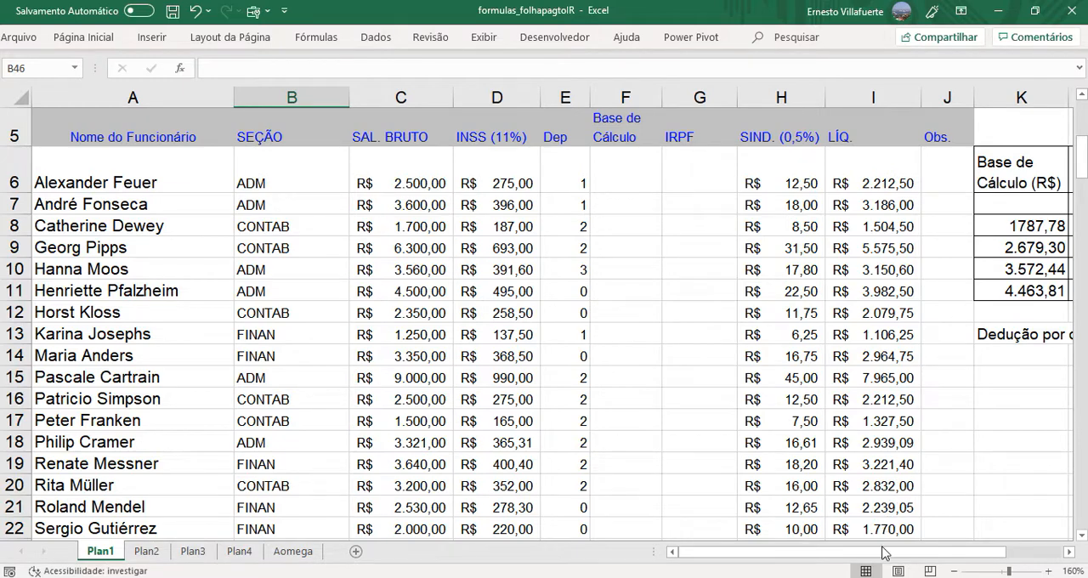
{"action": "left_click_drag", "start_coordinate": [884, 556], "coordinate": [949, 547]}
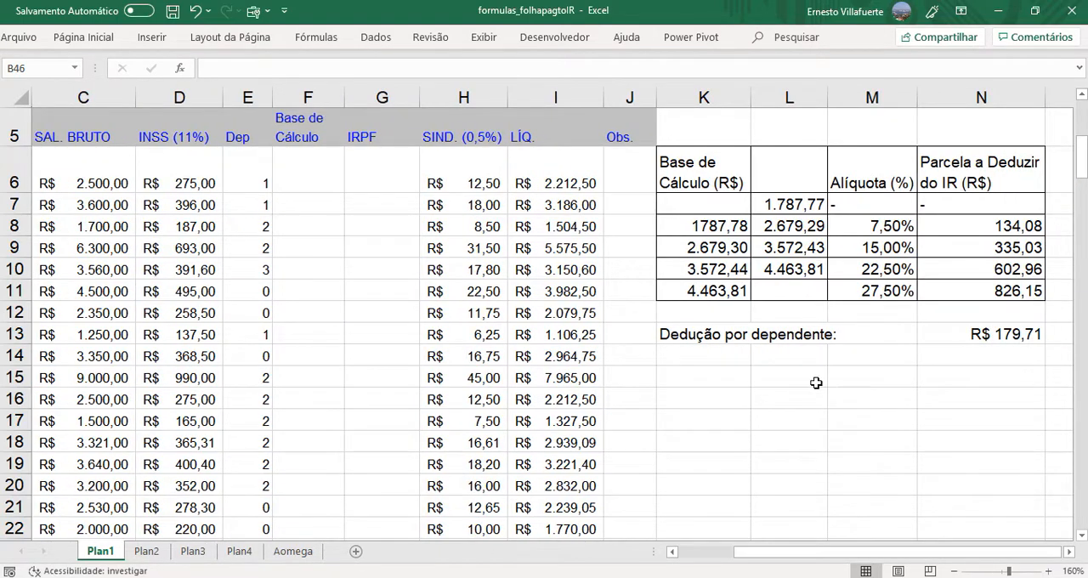
{"action": "left_click", "coordinate": [731, 333]}
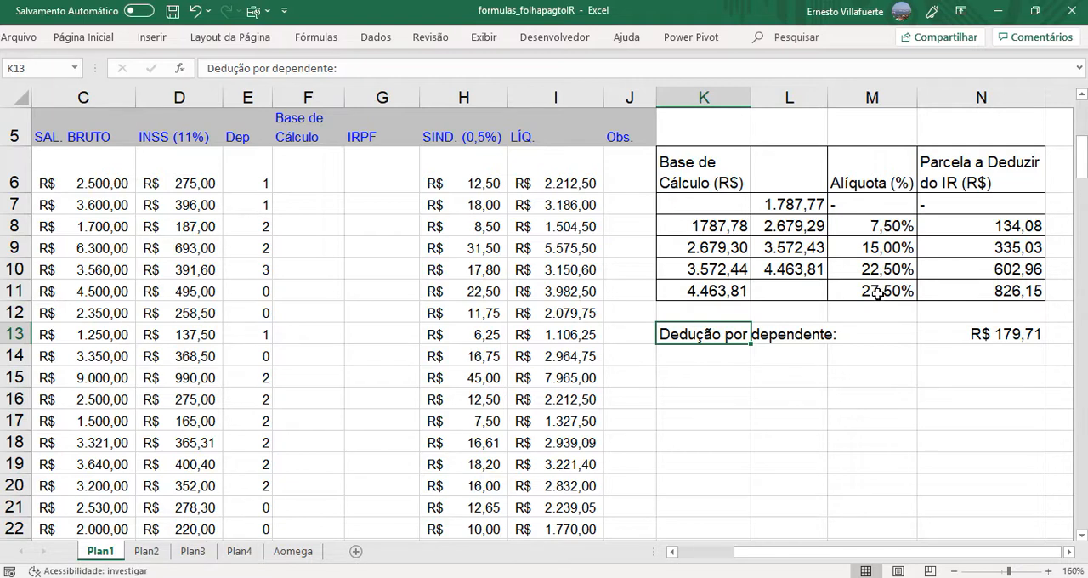
{"action": "double_click", "coordinate": [980, 223]}
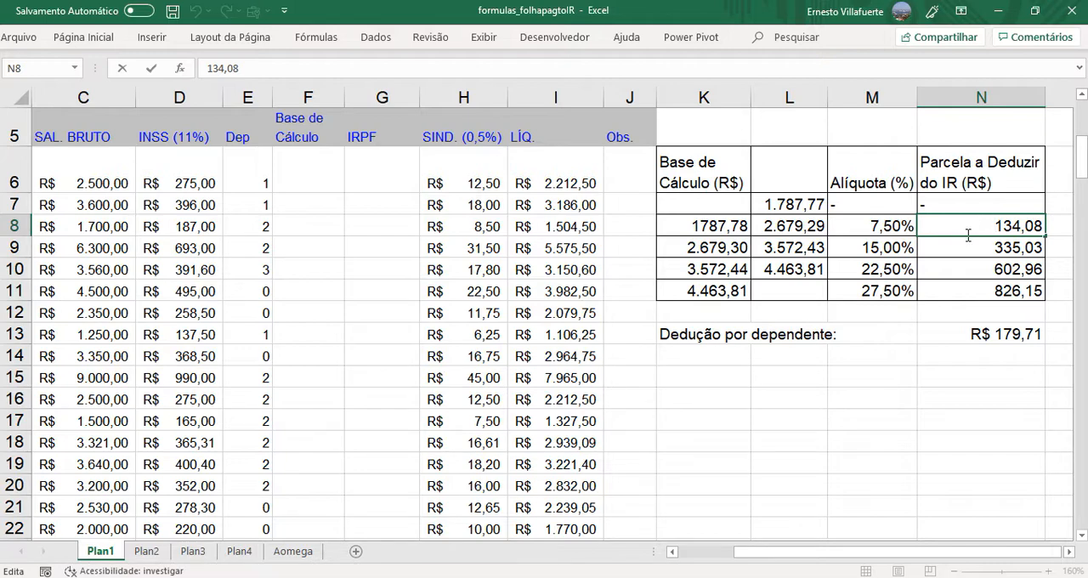
{"action": "left_click", "coordinate": [954, 253]}
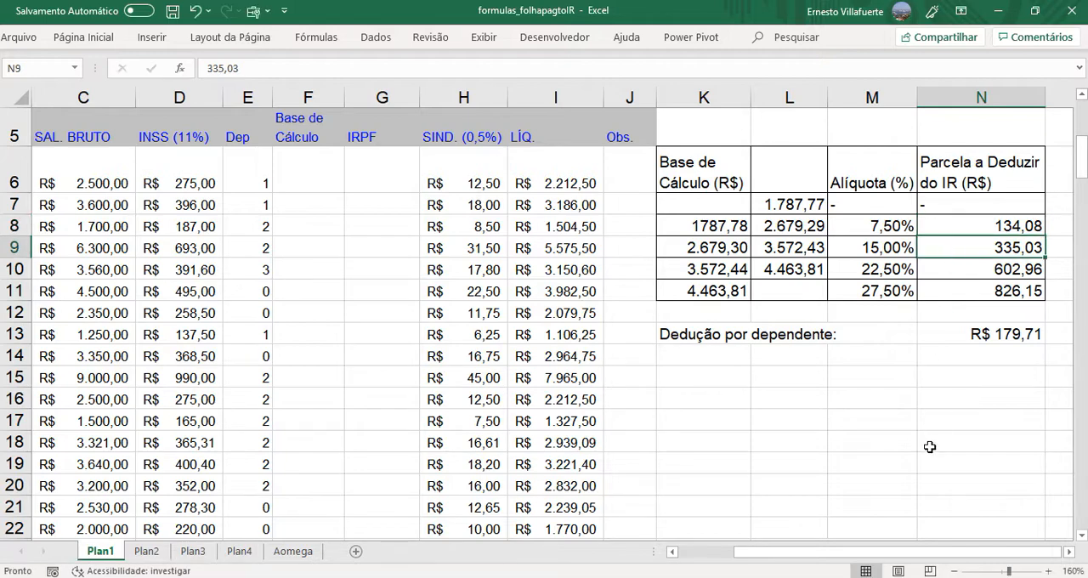
- Examine the summary questions below the payroll table, including the row 45 count of ADM employees with salary >= R$ 4.000
{"action": "left_click_drag", "start_coordinate": [840, 554], "coordinate": [778, 544]}
{"action": "left_click_drag", "start_coordinate": [1083, 170], "coordinate": [1082, 141]}
{"action": "left_click_drag", "start_coordinate": [1081, 136], "coordinate": [1081, 313]}
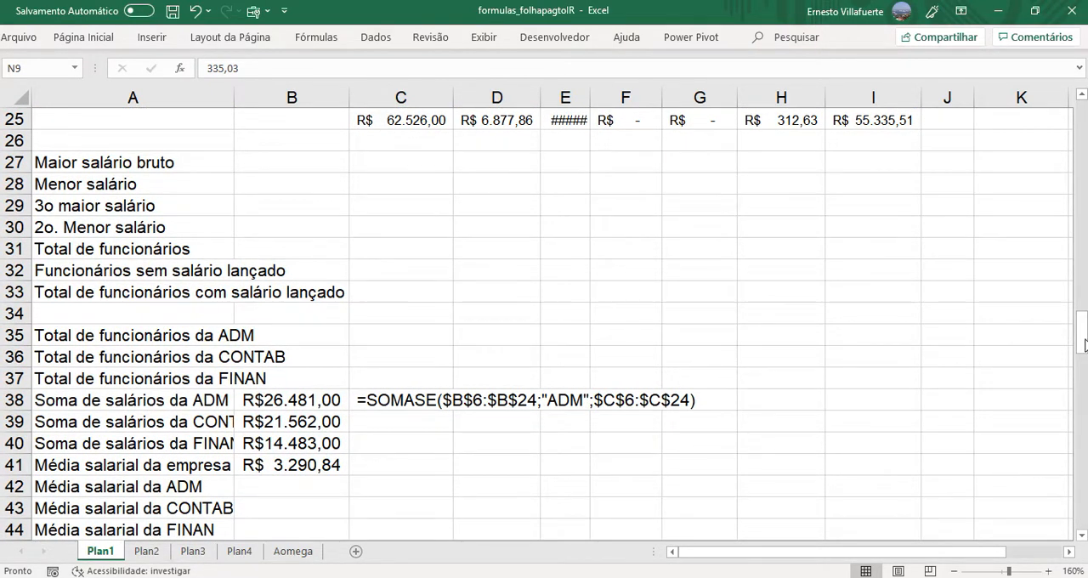
{"action": "left_click_drag", "start_coordinate": [1084, 338], "coordinate": [1084, 463]}
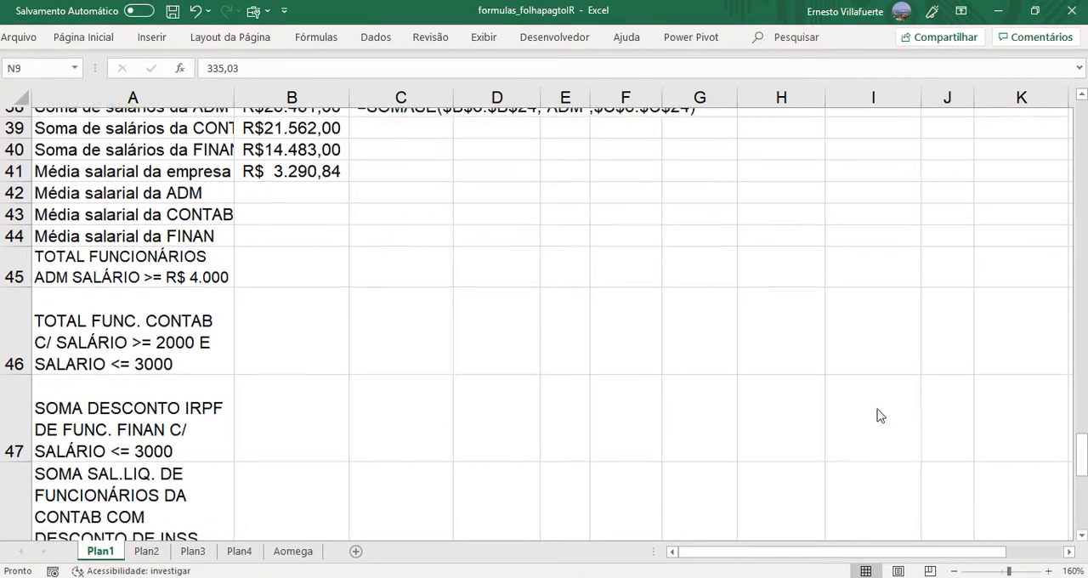
{"action": "left_click", "coordinate": [289, 262]}
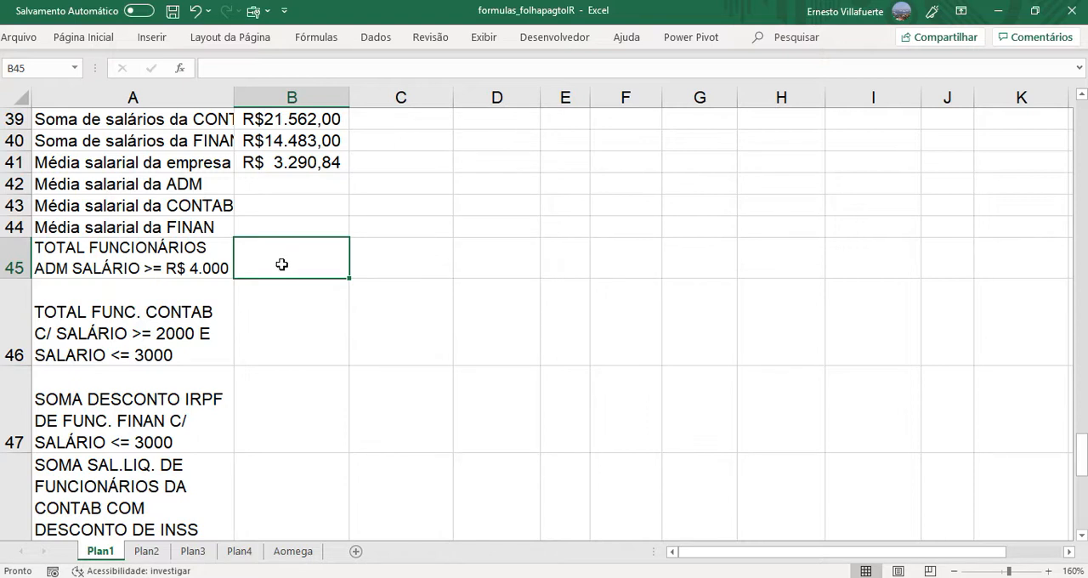
{"action": "left_click", "coordinate": [74, 264]}
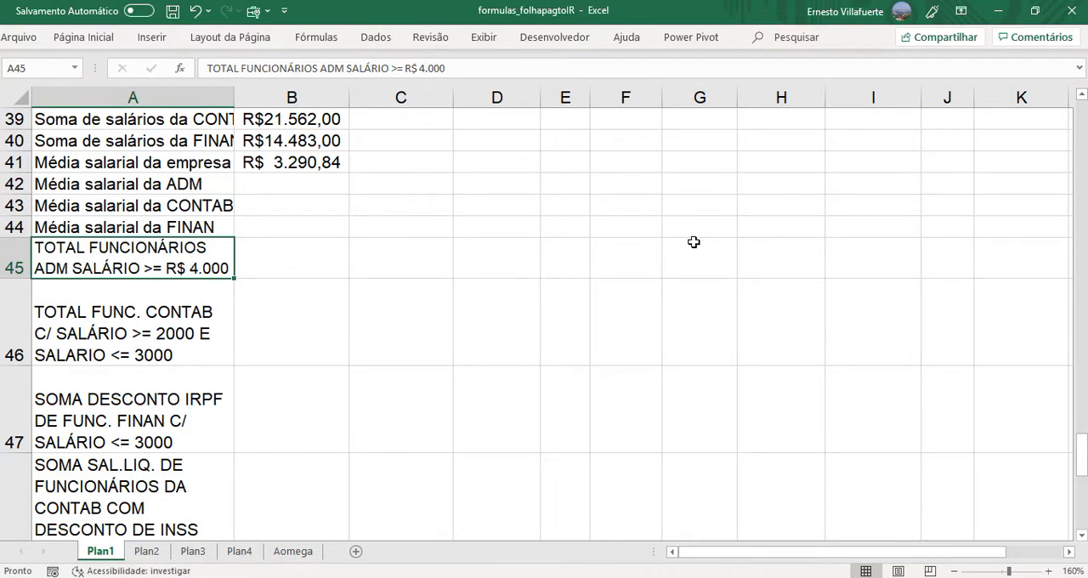
- Examine the ADM, CONTAB and FINAN entries in the SEÇÃO column of the payroll table
{"action": "left_click_drag", "start_coordinate": [1082, 440], "coordinate": [1067, 154]}
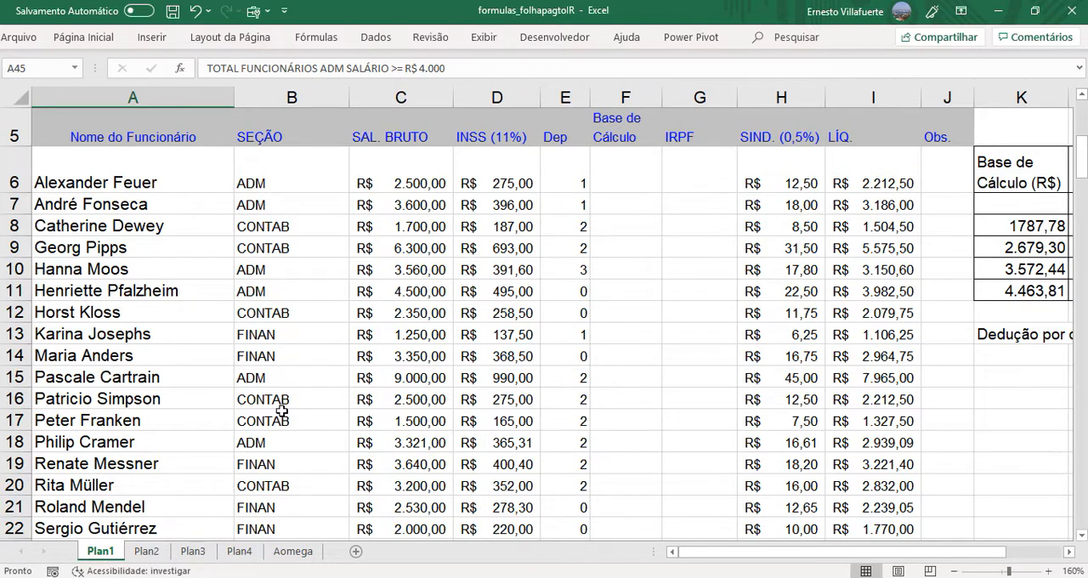
{"action": "left_click", "coordinate": [272, 188]}
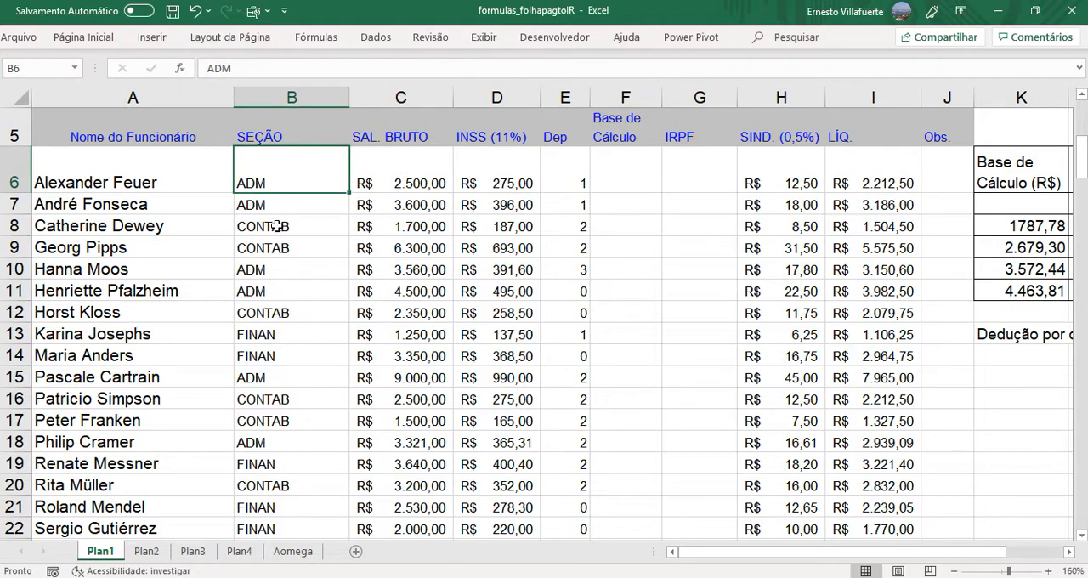
{"action": "left_click", "coordinate": [273, 225]}
{"action": "left_click", "coordinate": [265, 338]}
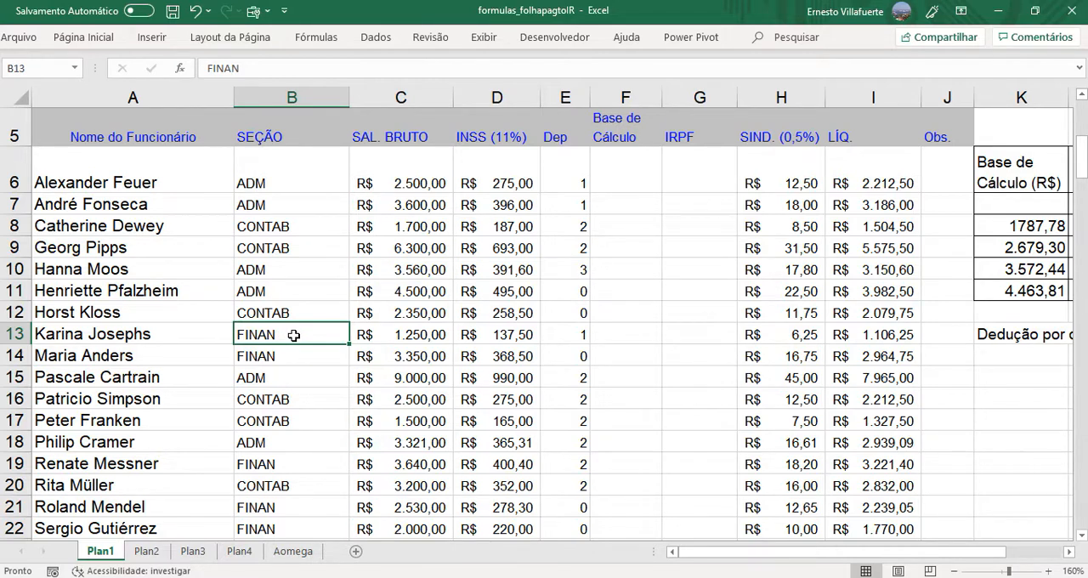
{"action": "left_click", "coordinate": [279, 240]}
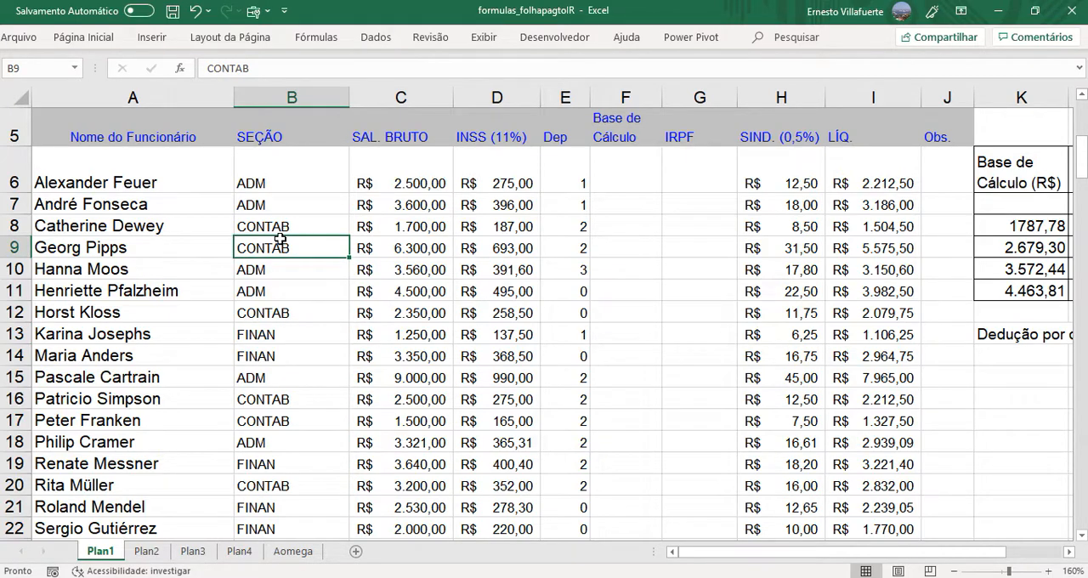
- Clear the salary sums, company average and displayed SOMASE formula from B38:C41
{"action": "left_click_drag", "start_coordinate": [1083, 168], "coordinate": [1082, 384]}
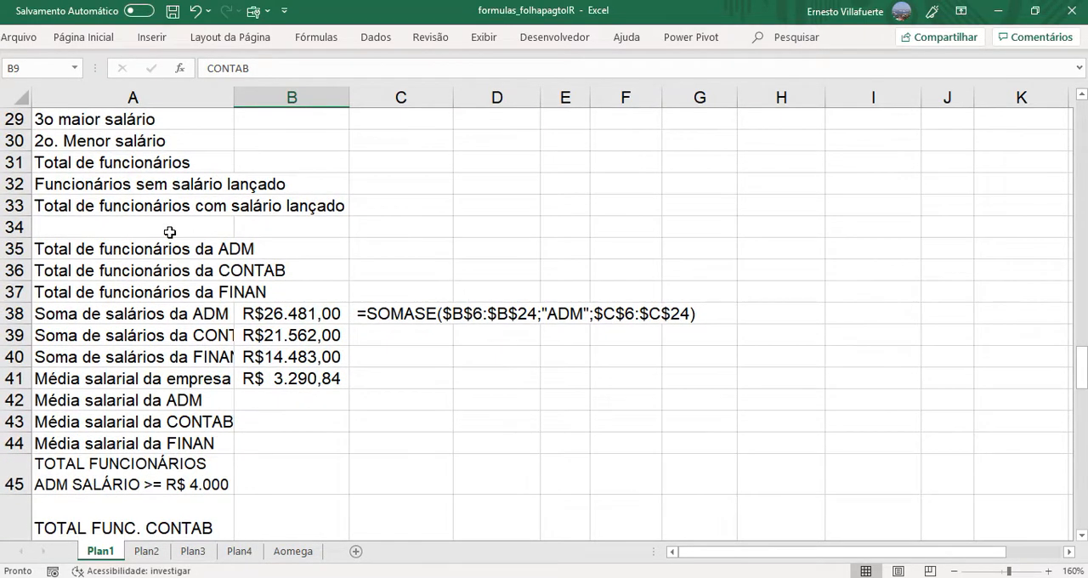
{"action": "left_click_drag", "start_coordinate": [167, 249], "coordinate": [170, 284]}
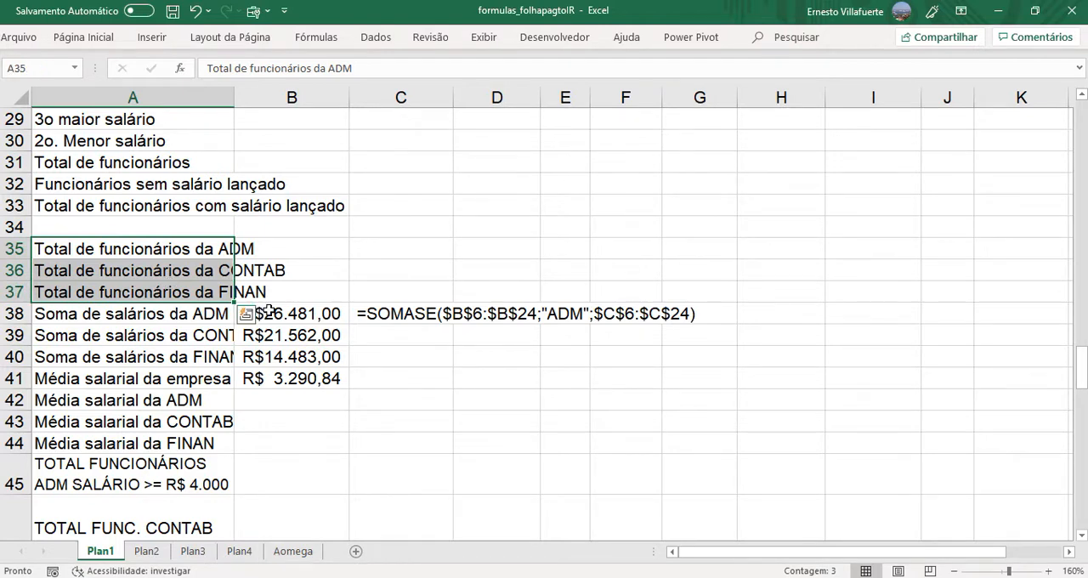
{"action": "left_click_drag", "start_coordinate": [268, 311], "coordinate": [377, 379]}
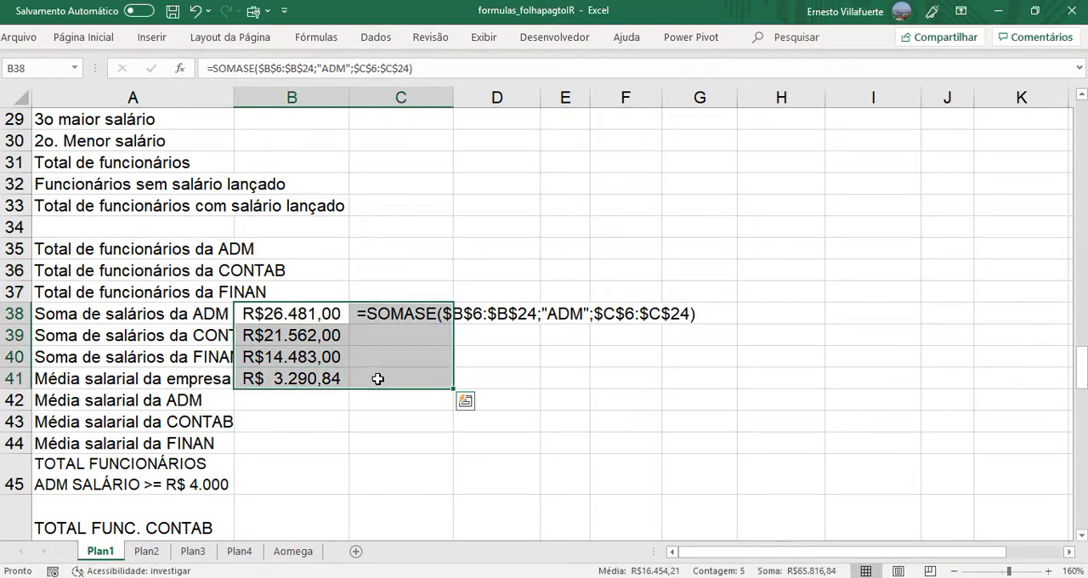
{"action": "key", "text": "Delete"}
{"action": "left_click", "coordinate": [378, 379]}
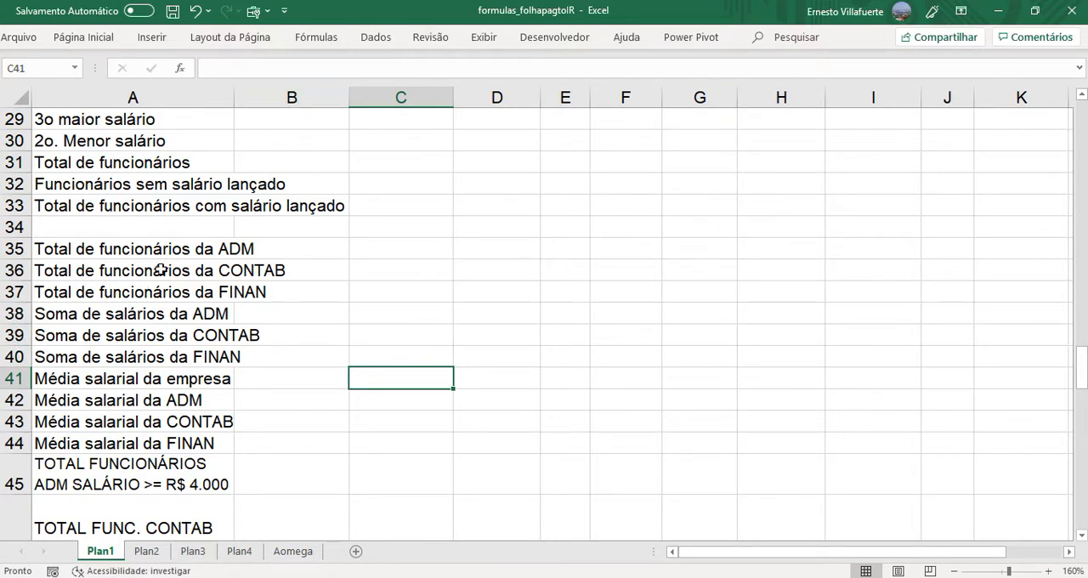
- Wrap the text of the summary labels in A35:A44 so they fit within column A
{"action": "left_click_drag", "start_coordinate": [162, 252], "coordinate": [182, 443]}
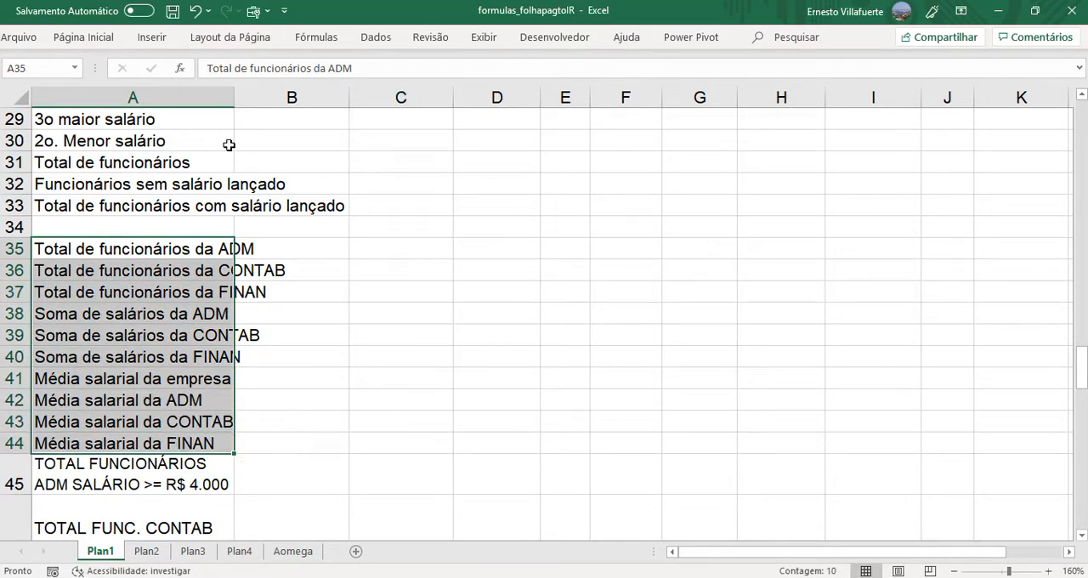
{"action": "left_click", "coordinate": [89, 41]}
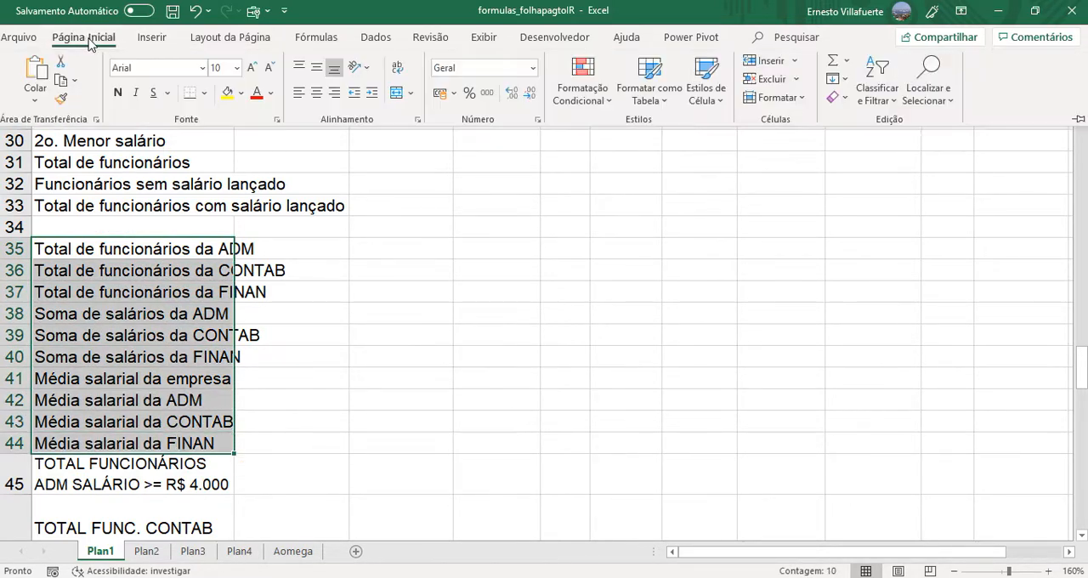
{"action": "left_click", "coordinate": [397, 70]}
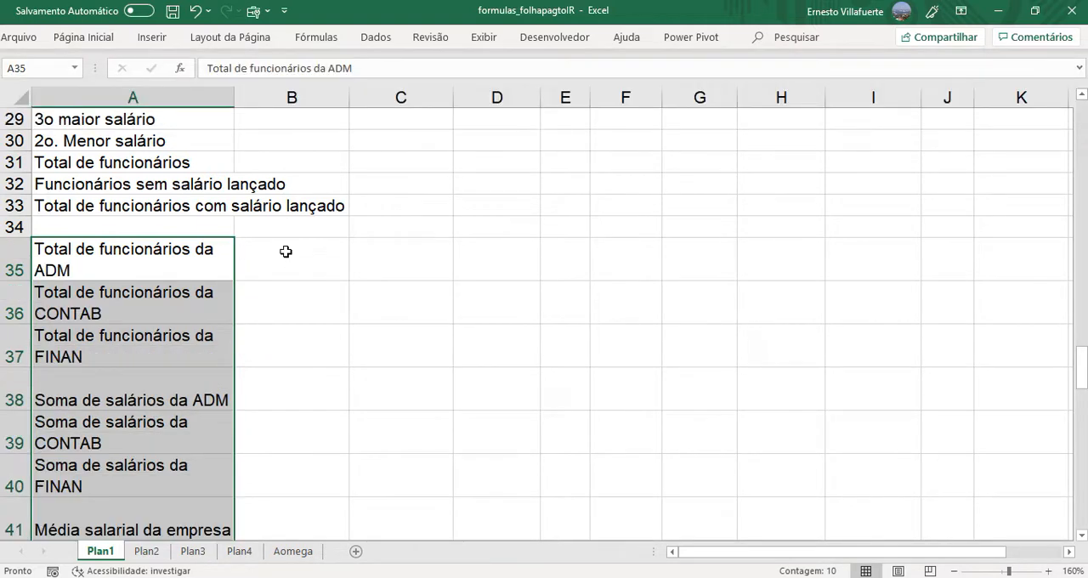
{"action": "left_click", "coordinate": [286, 252]}
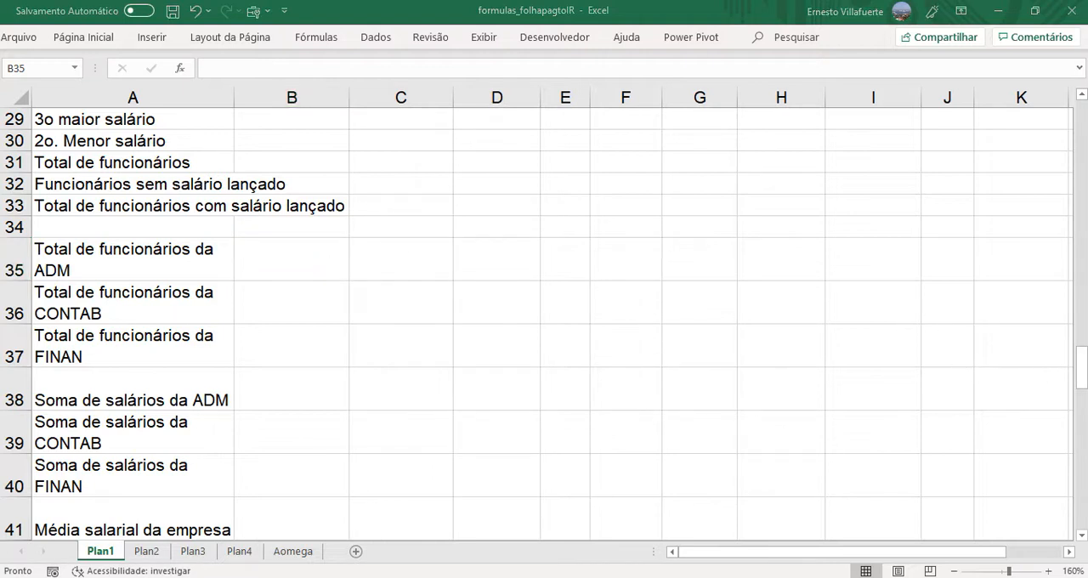
- Start a CONT.SES formula in B45, beside the label for ADM employees with salary >= R$ 4.000
{"action": "left_click", "coordinate": [1082, 378]}
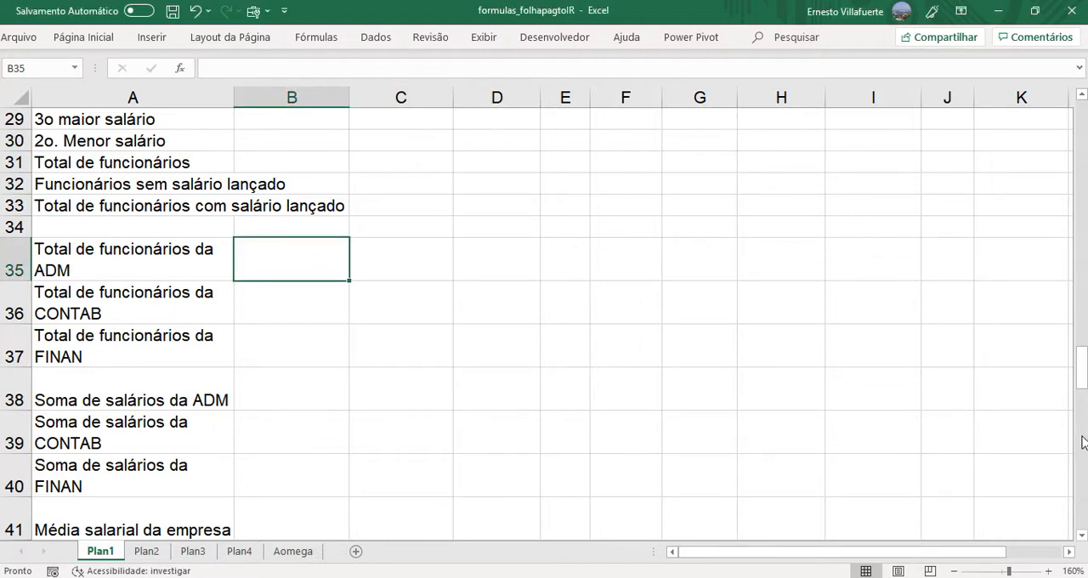
{"action": "left_click_drag", "start_coordinate": [1083, 366], "coordinate": [1082, 467]}
{"action": "left_click", "coordinate": [91, 252]}
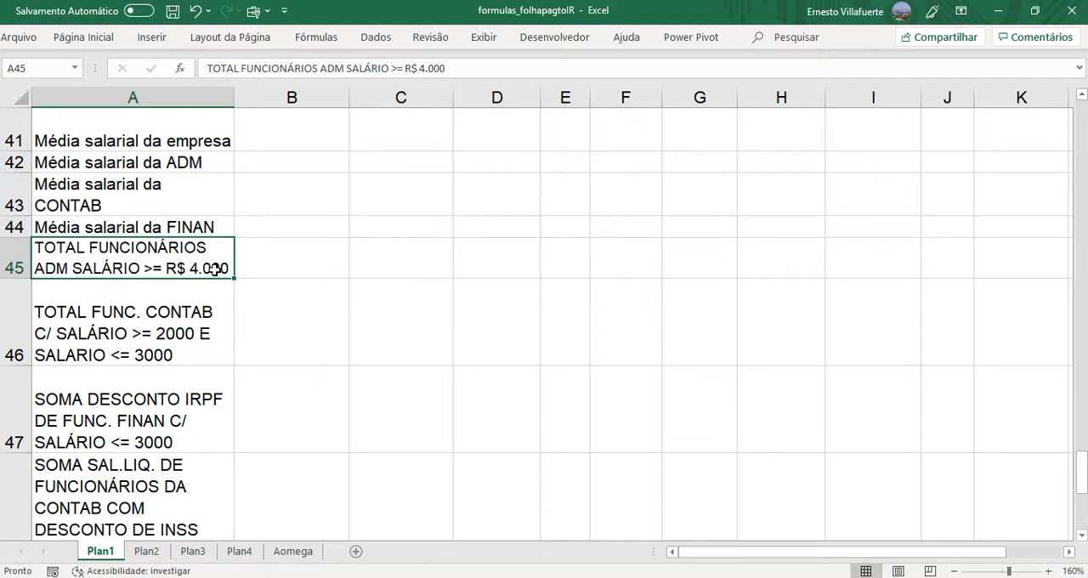
{"action": "left_click", "coordinate": [278, 260]}
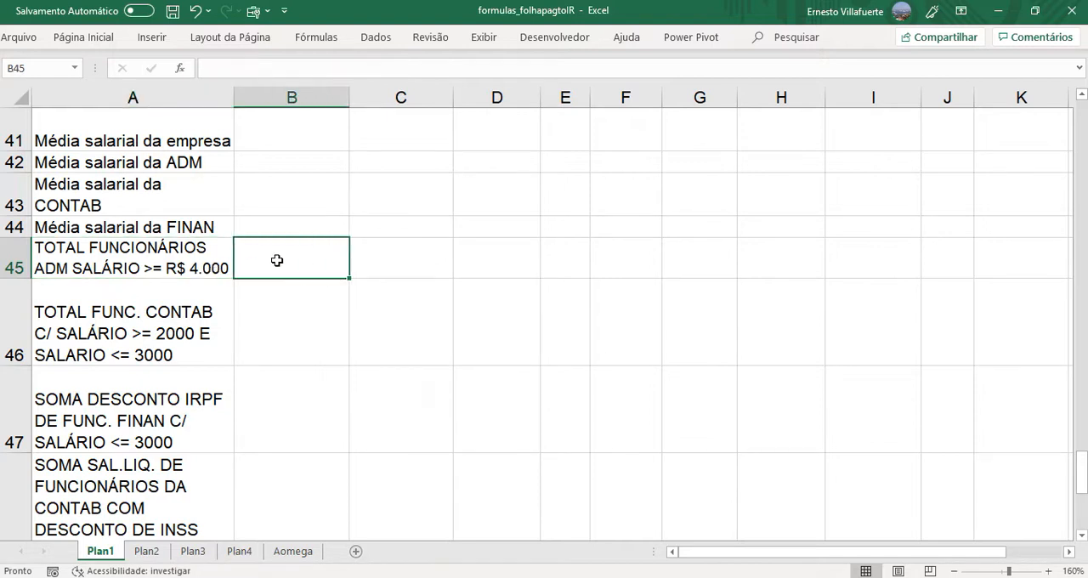
{"action": "type", "text": "="}
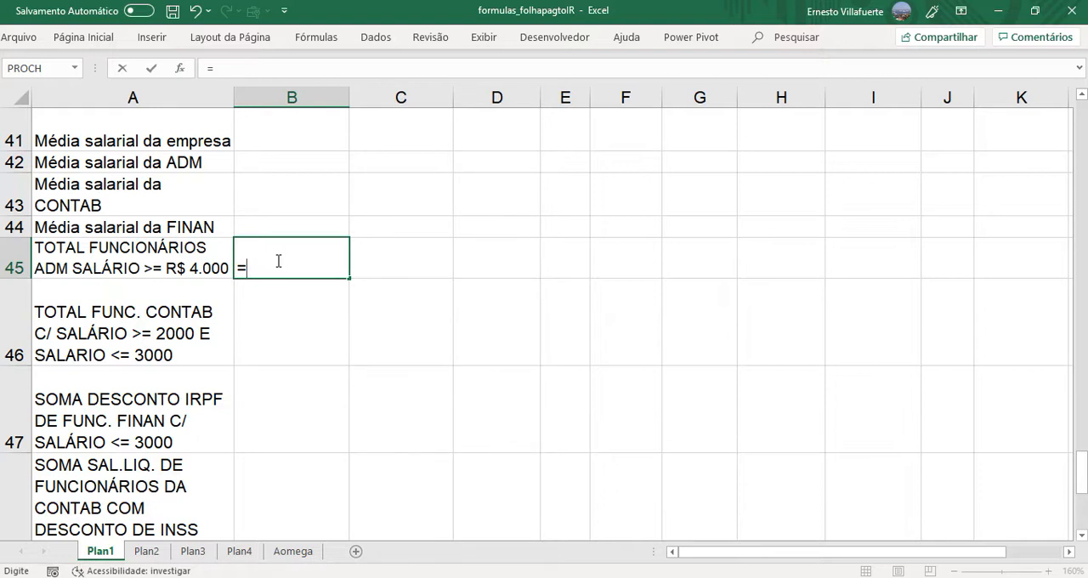
{"action": "type", "text": "CO"}
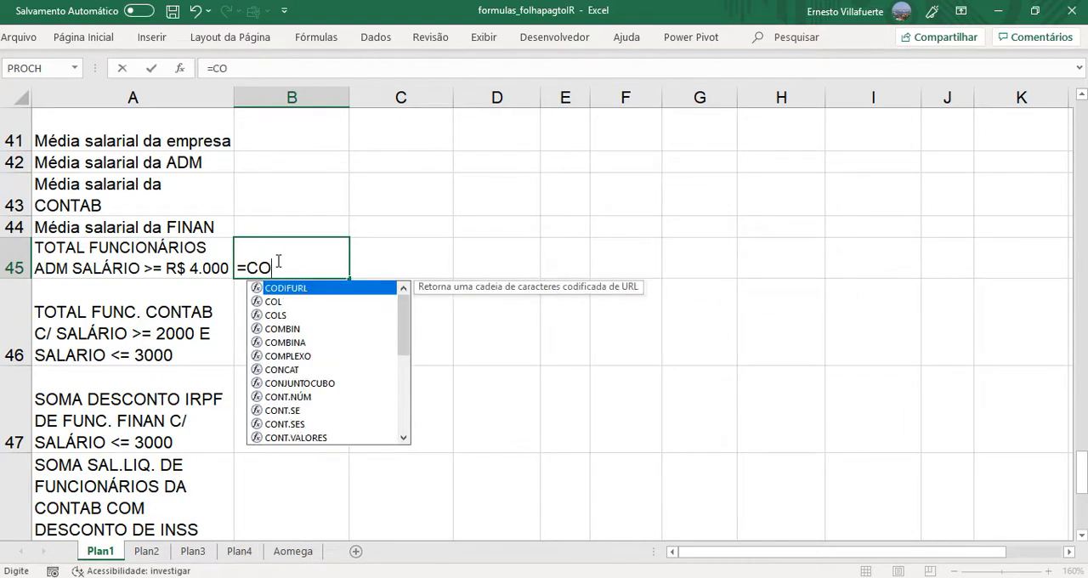
{"action": "type", "text": "NT.SE"}
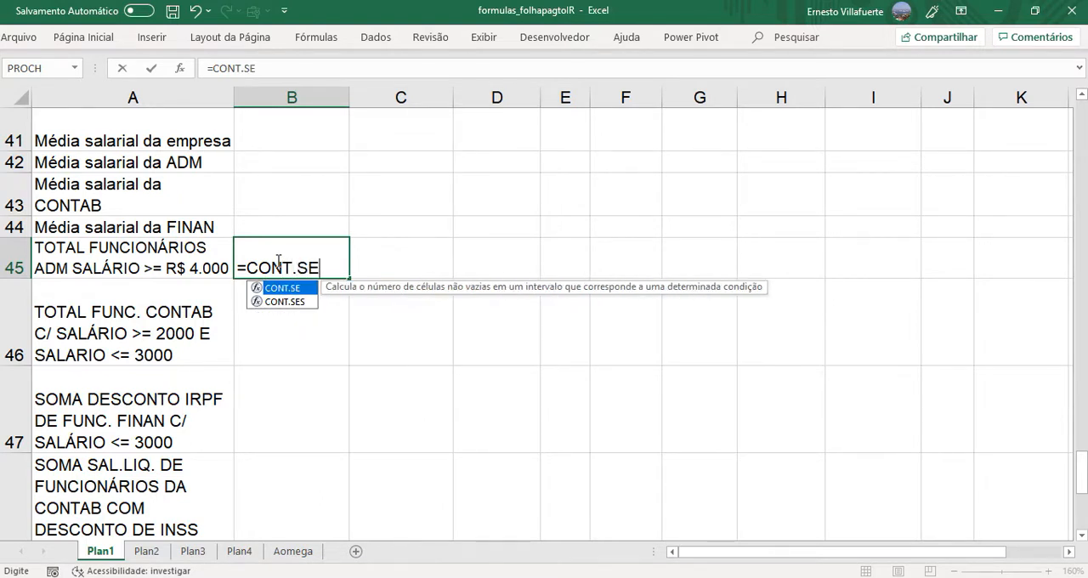
{"action": "type", "text": "S"}
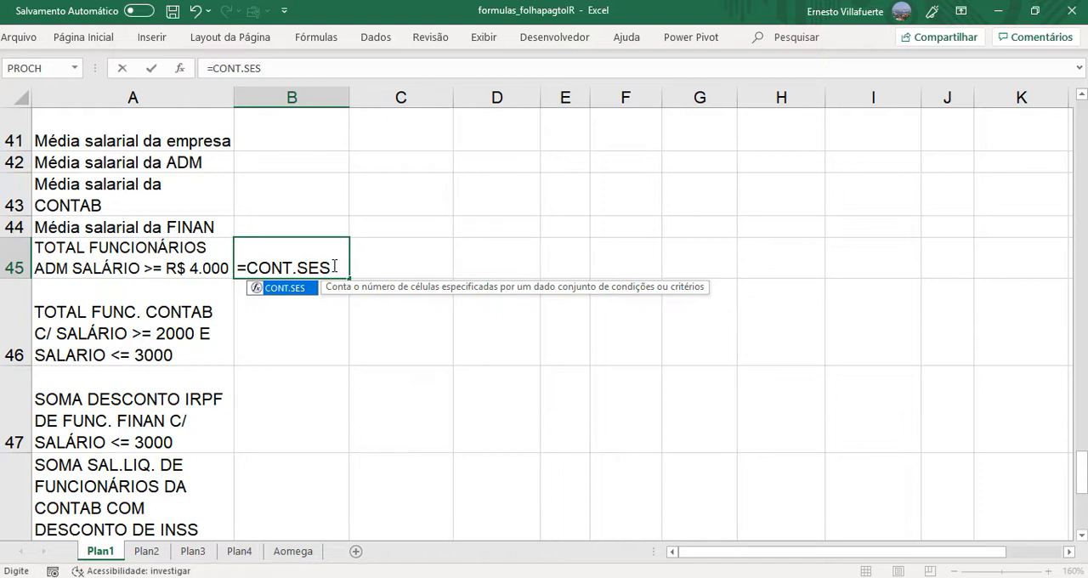
{"action": "type", "text": "("}
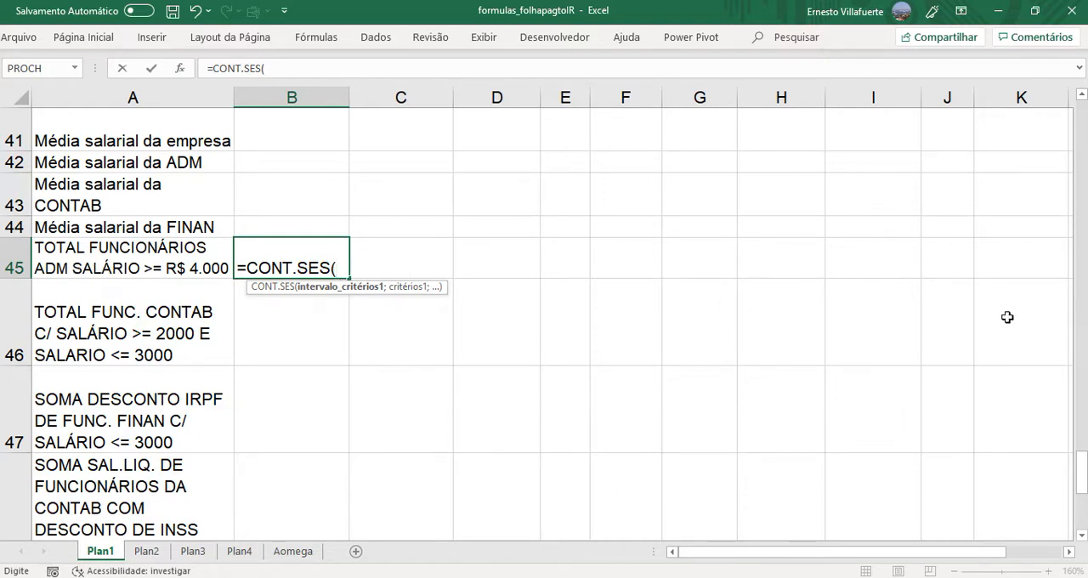
- Add the SEÇÃO entries B6:B24 as the first criteria range of the CONT.SES formula, with "ADM" as its criterion
{"action": "left_click_drag", "start_coordinate": [1080, 463], "coordinate": [1016, 141]}
{"action": "left_click", "coordinate": [299, 201]}
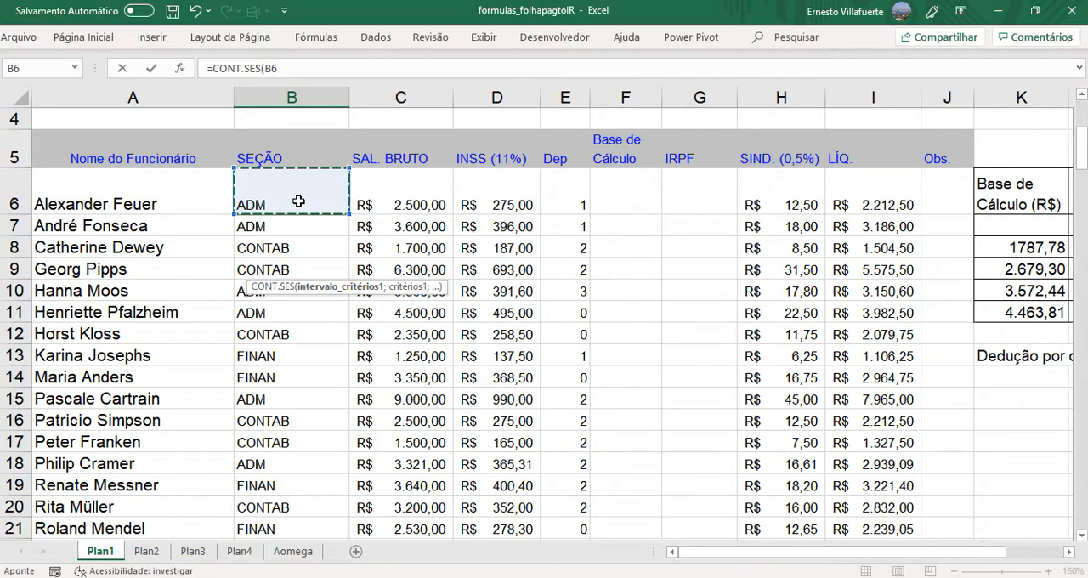
{"action": "key", "text": "ctrl+shift+Down"}
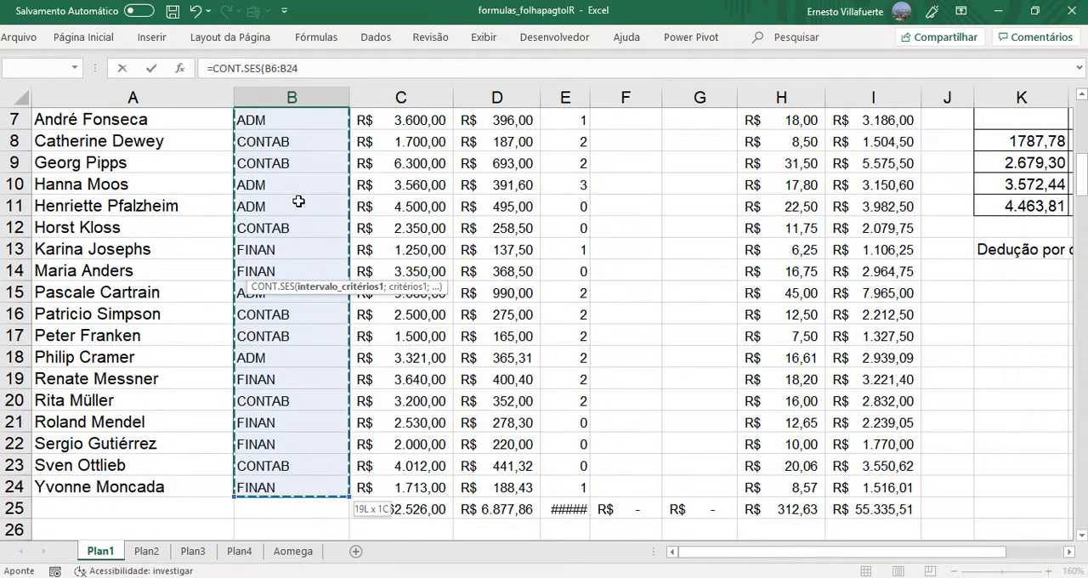
{"action": "left_click_drag", "start_coordinate": [1084, 213], "coordinate": [1085, 473]}
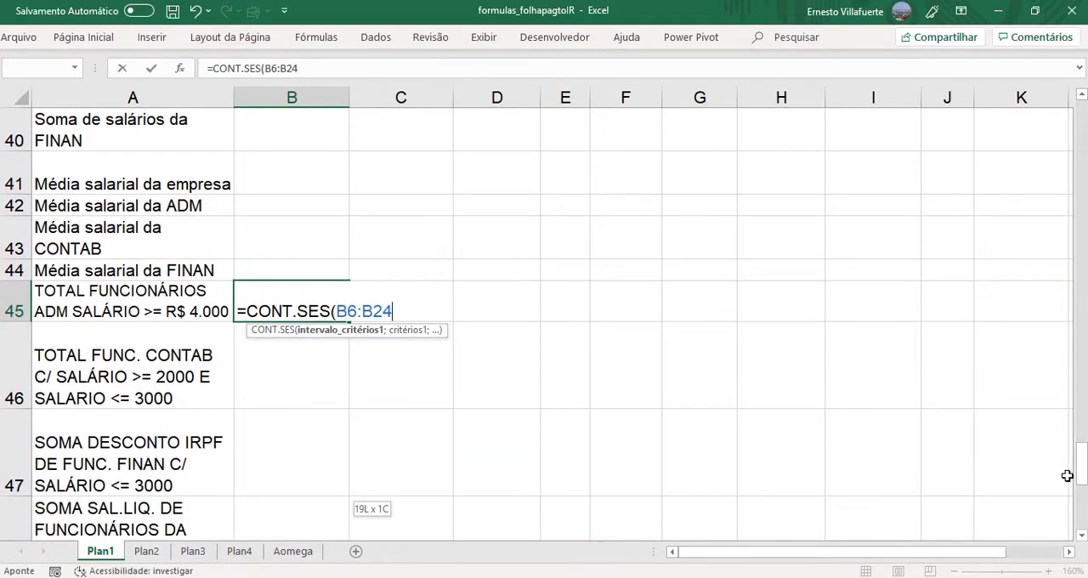
{"action": "type", "text": ";\"AD"}
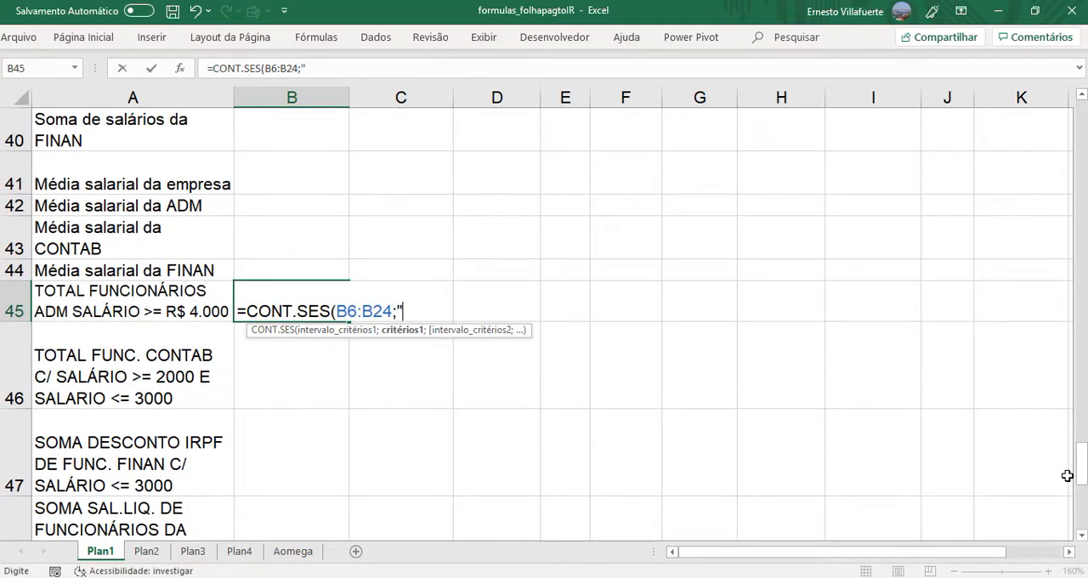
{"action": "type", "text": "M"}
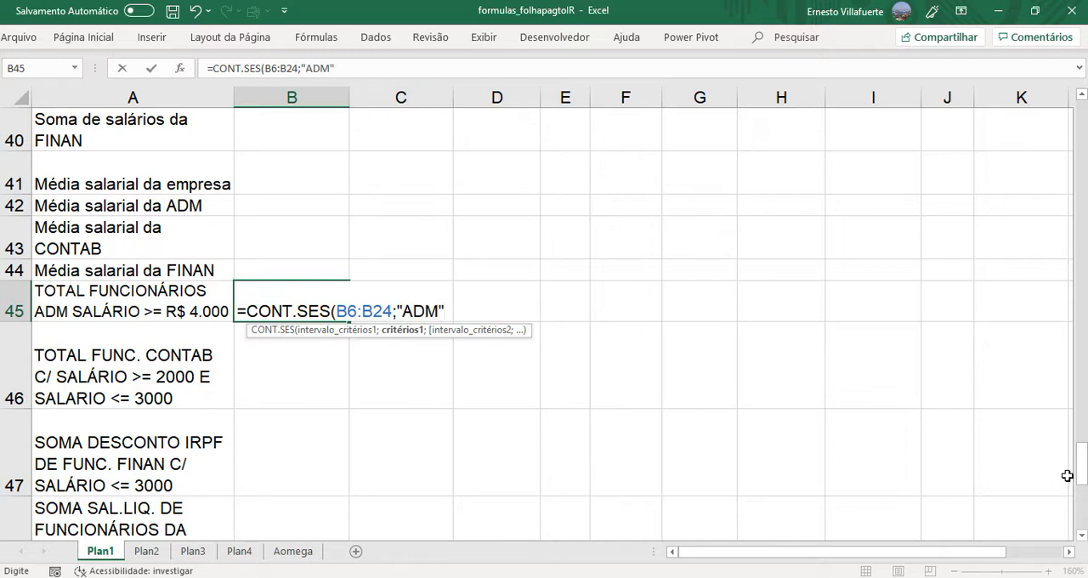
{"action": "type", "text": "\";"}
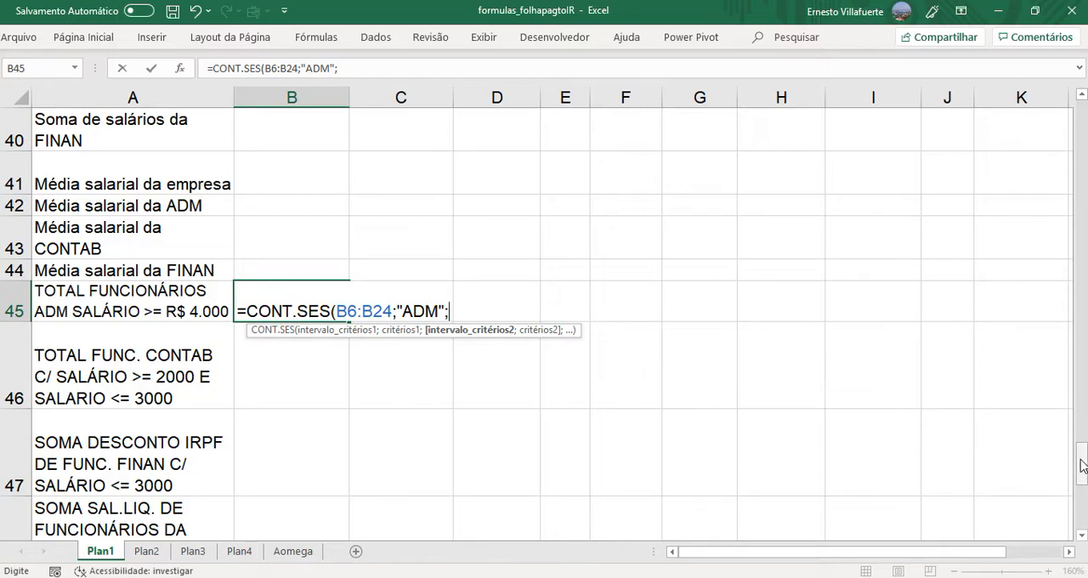
- Add the gross salaries C6:C24, without the total row, as the second criteria range of the CONT.SES formula
{"action": "left_click_drag", "start_coordinate": [1083, 462], "coordinate": [1072, 148]}
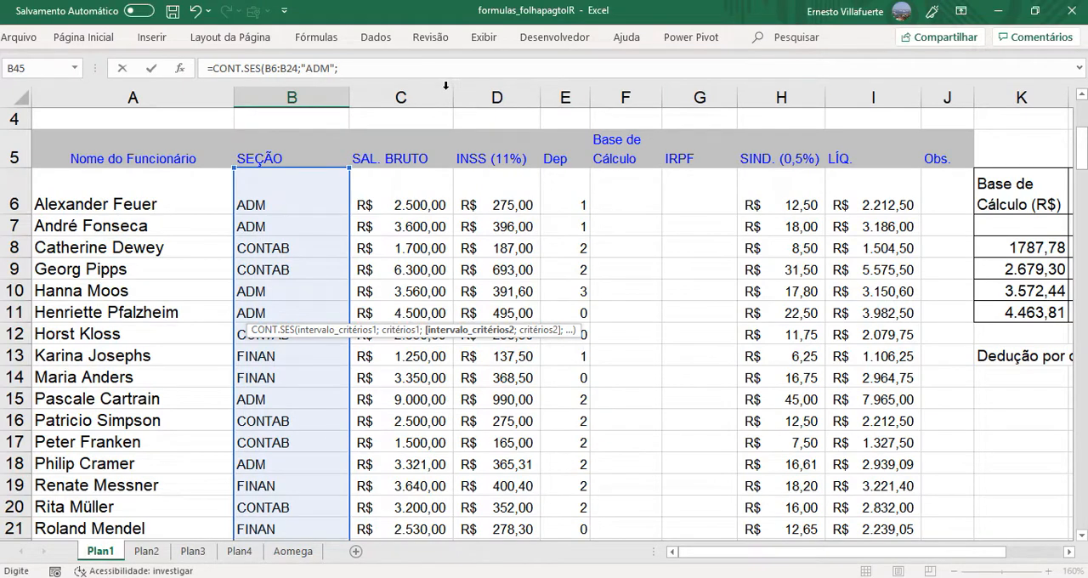
{"action": "left_click", "coordinate": [402, 191]}
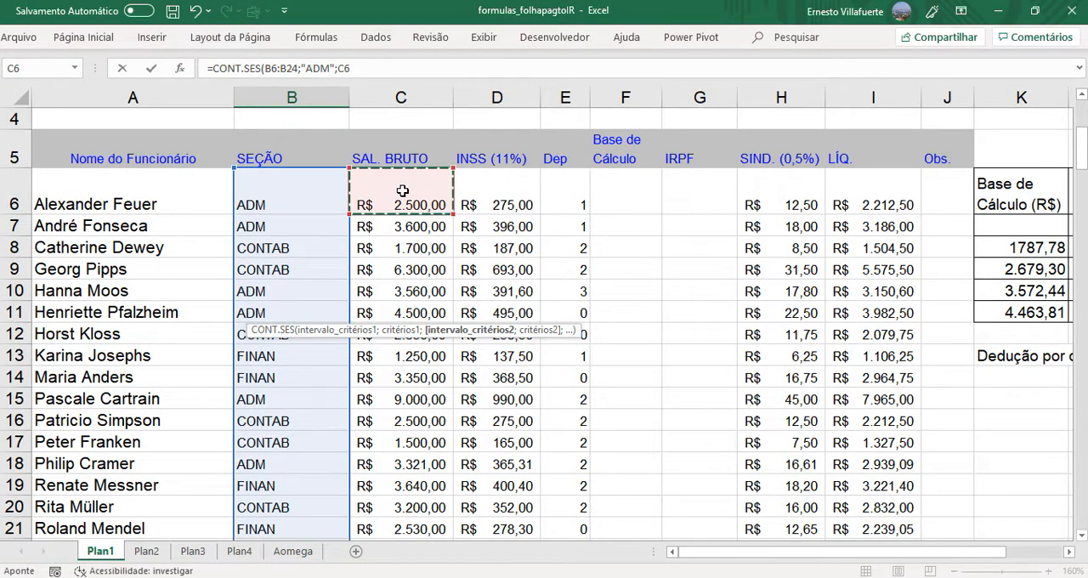
{"action": "key", "text": "ctrl+shift+Down"}
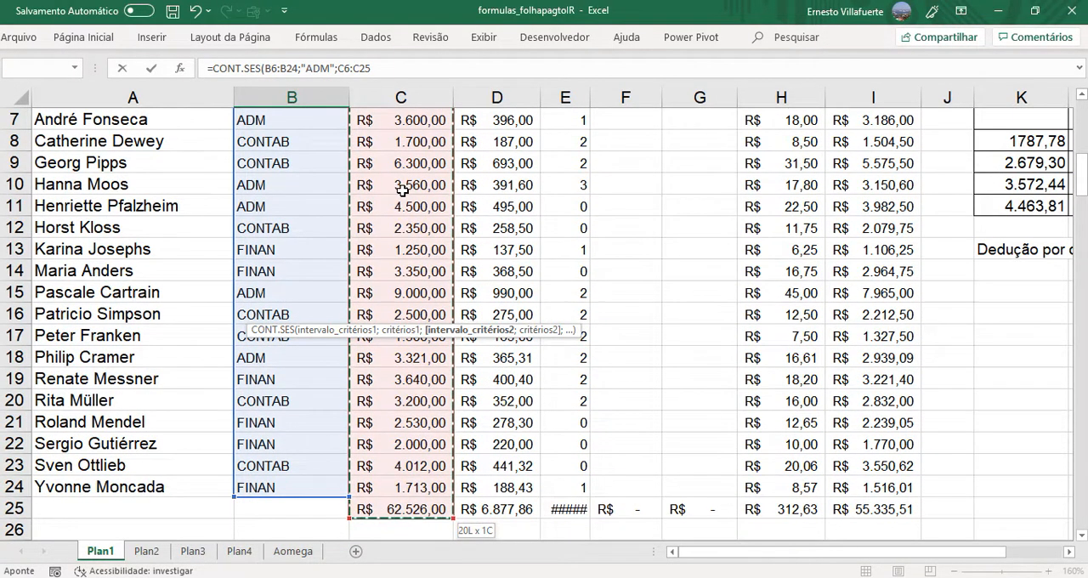
{"action": "key", "text": "shift+Up"}
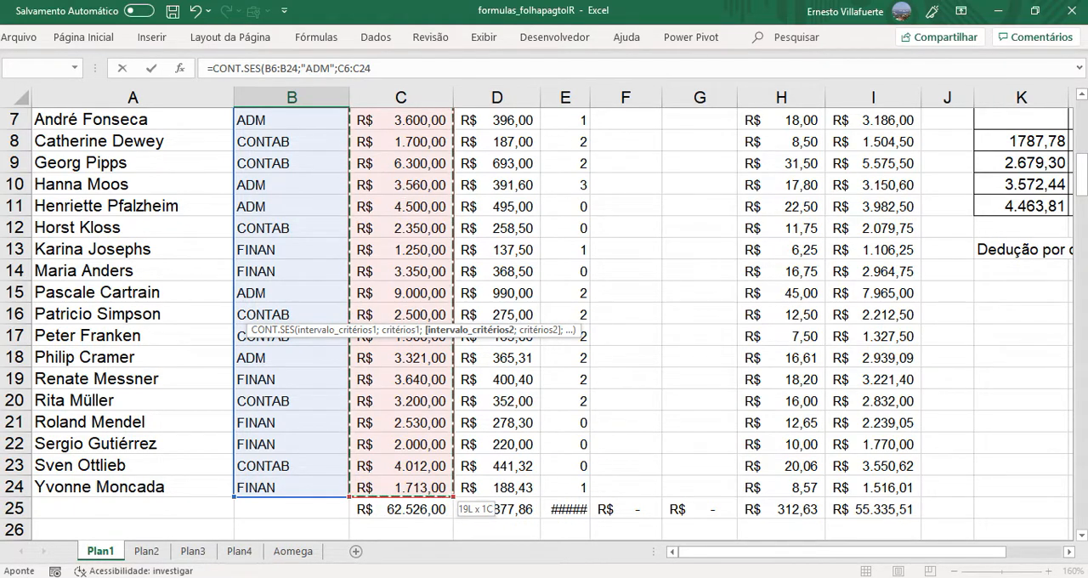
{"action": "left_click_drag", "start_coordinate": [1085, 183], "coordinate": [1083, 481]}
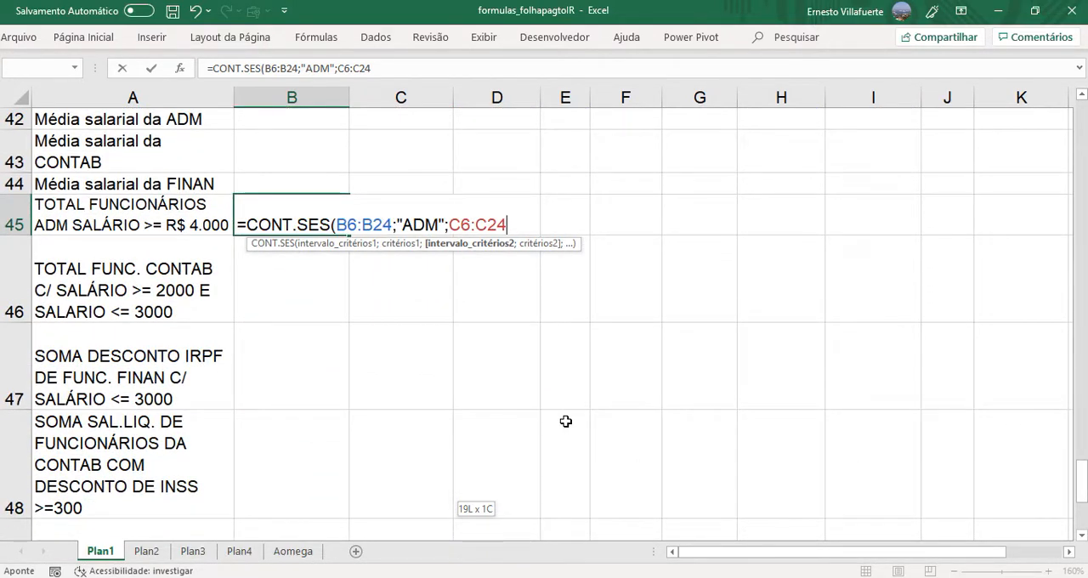
{"action": "type", "text": ";"}
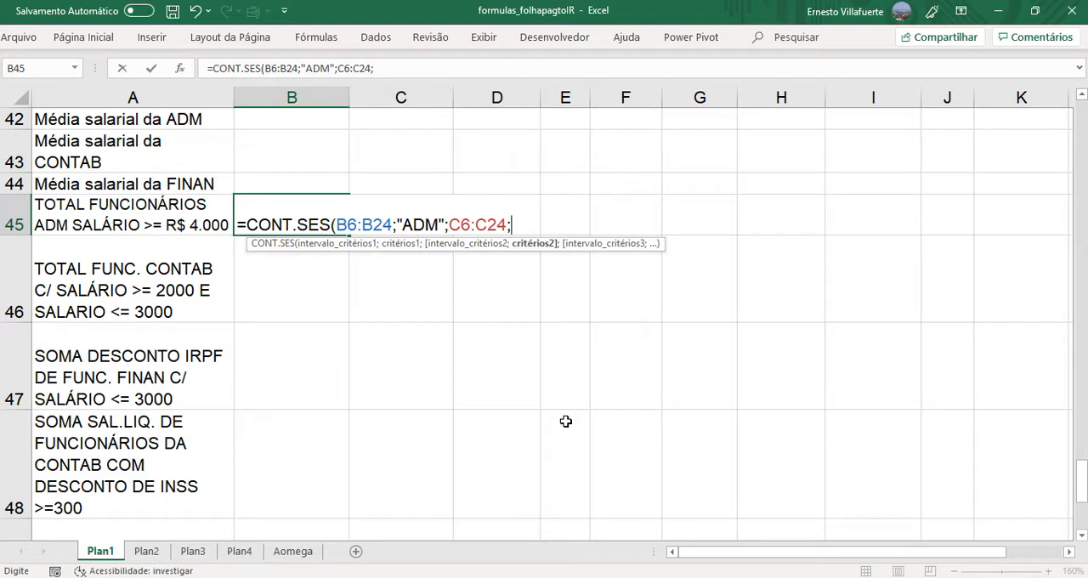
{"action": "type", "text": "\">=4000\""}
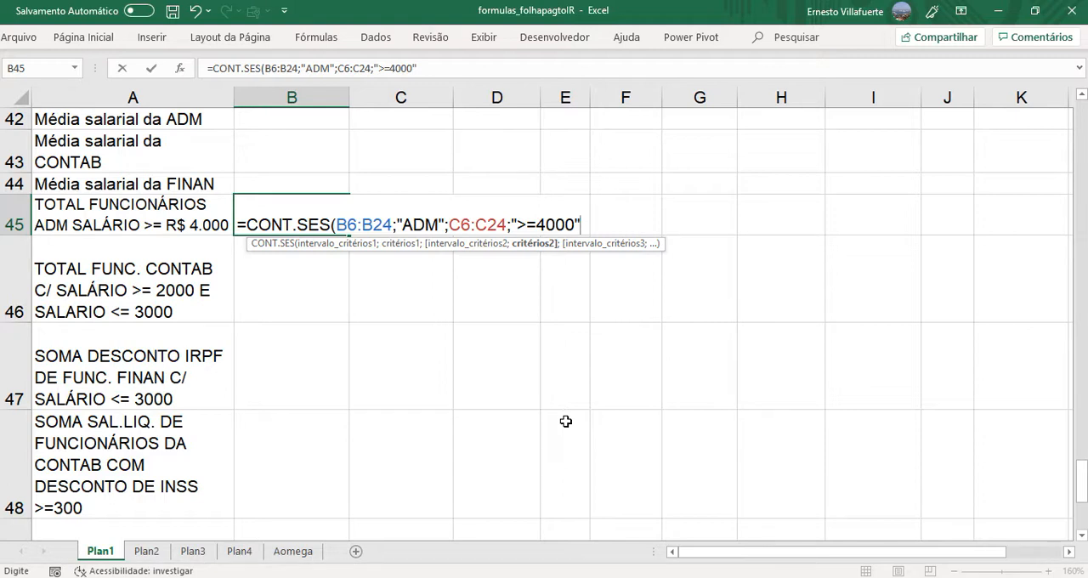
- Set the second criterion to ">=4000" and complete the CONT.SES formula in B45
{"action": "type", "text": ")"}
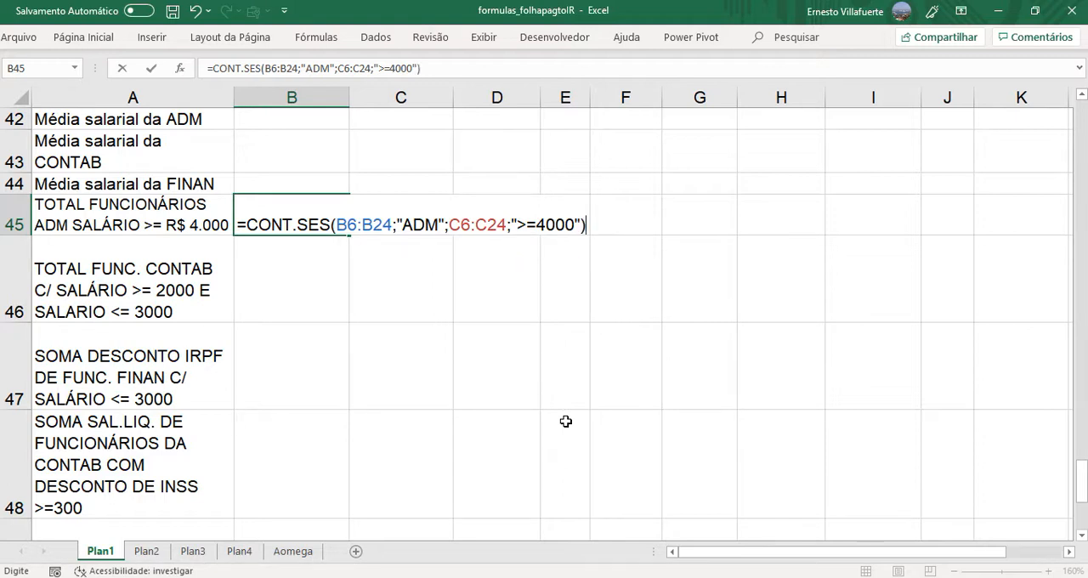
{"action": "key", "text": "Return"}
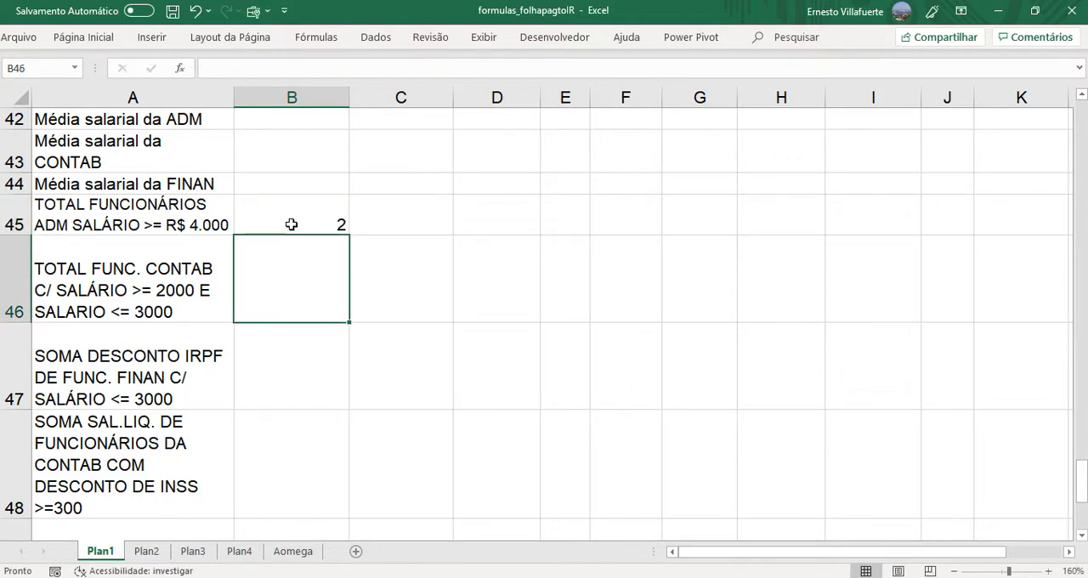
- Copy the CONT.SES formula text from B45 and place it as displayed text in C45
{"action": "left_click", "coordinate": [294, 217]}
{"action": "double_click", "coordinate": [294, 217]}
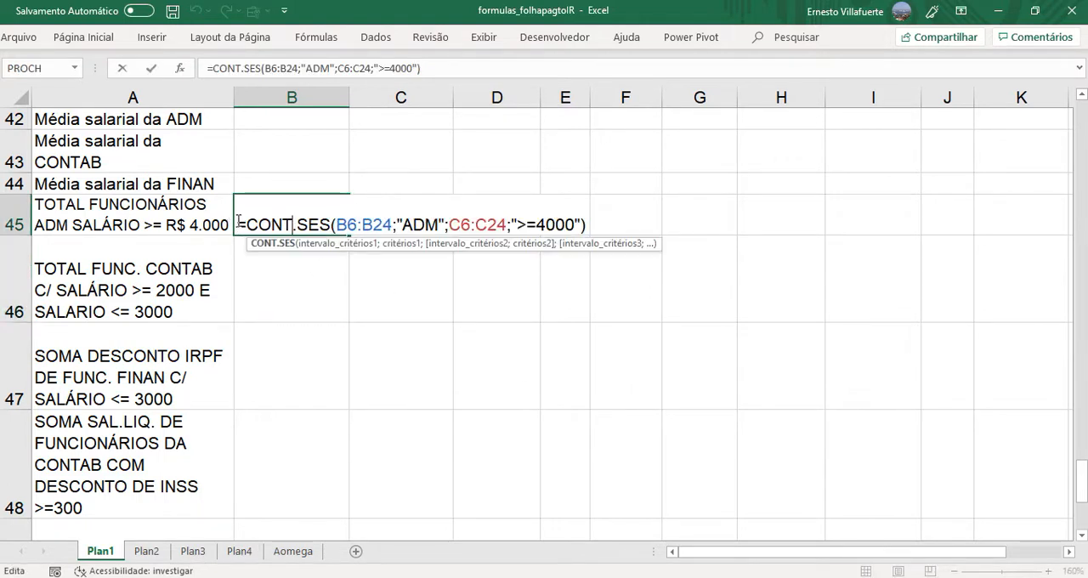
{"action": "left_click_drag", "start_coordinate": [238, 224], "coordinate": [596, 208]}
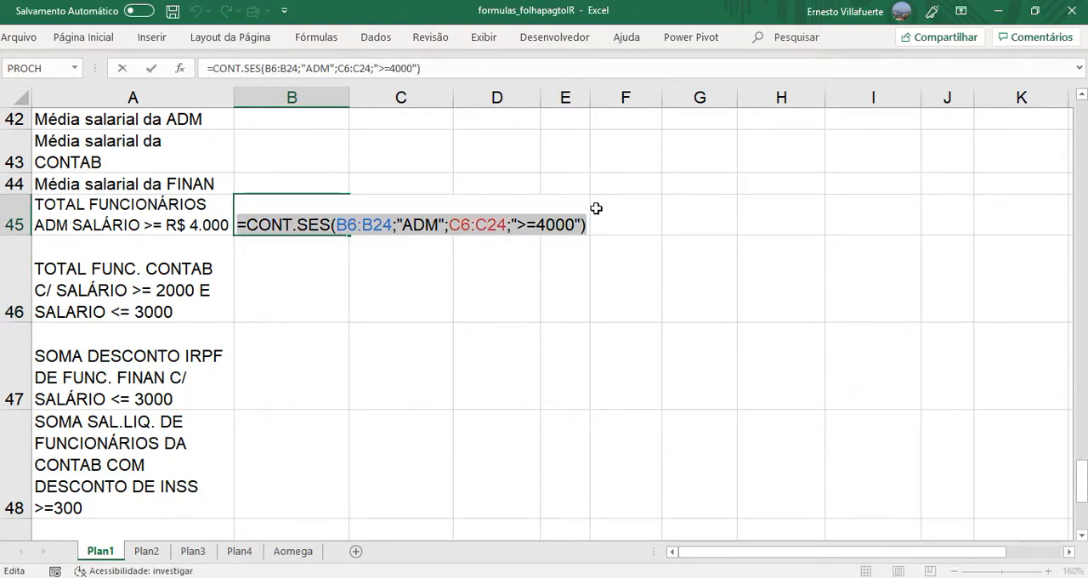
{"action": "key", "text": "Escape"}
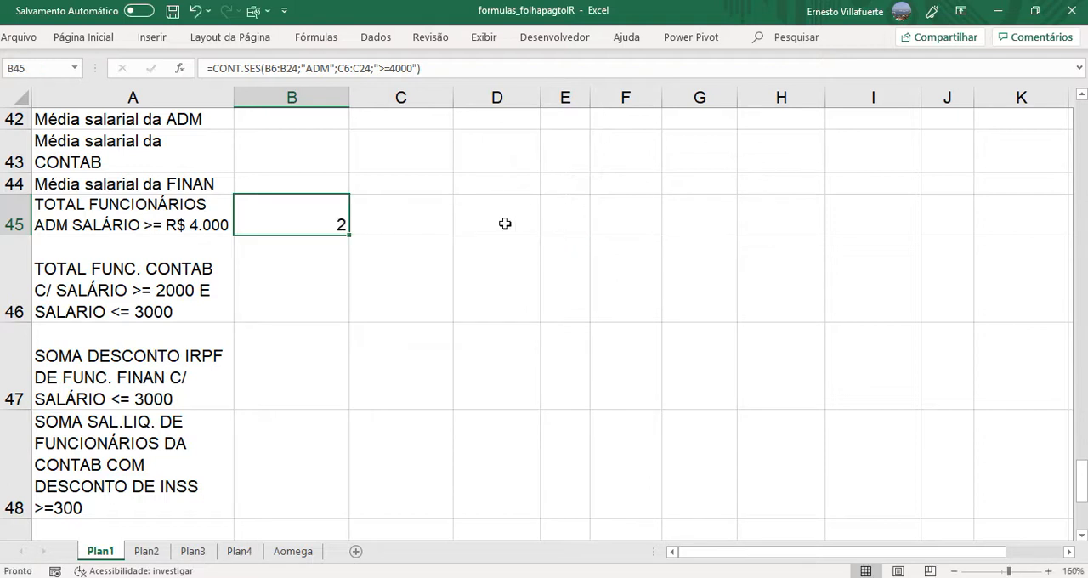
{"action": "left_click", "coordinate": [434, 225]}
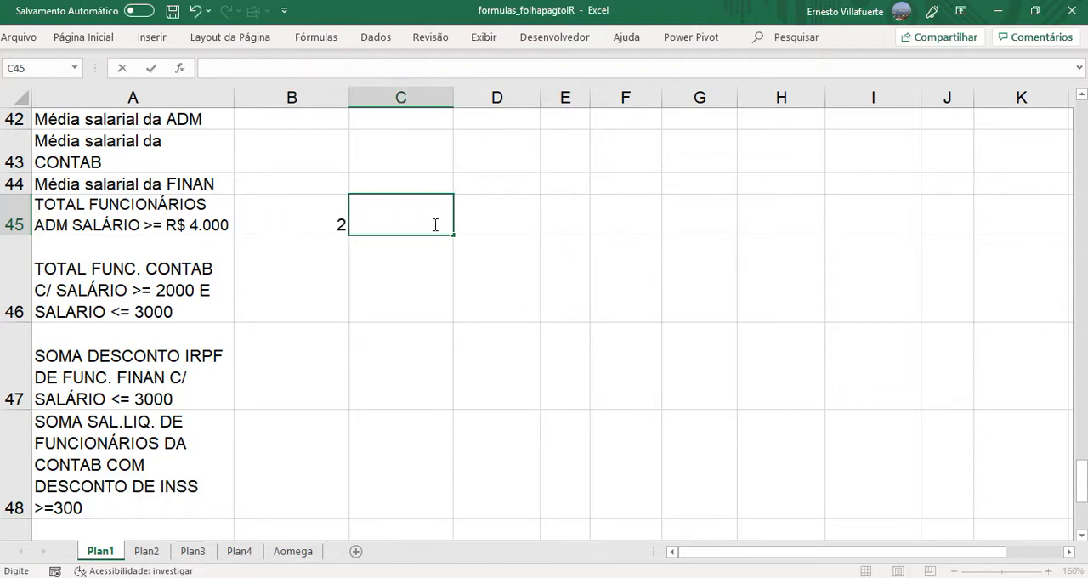
{"action": "key", "text": "ctrl+v"}
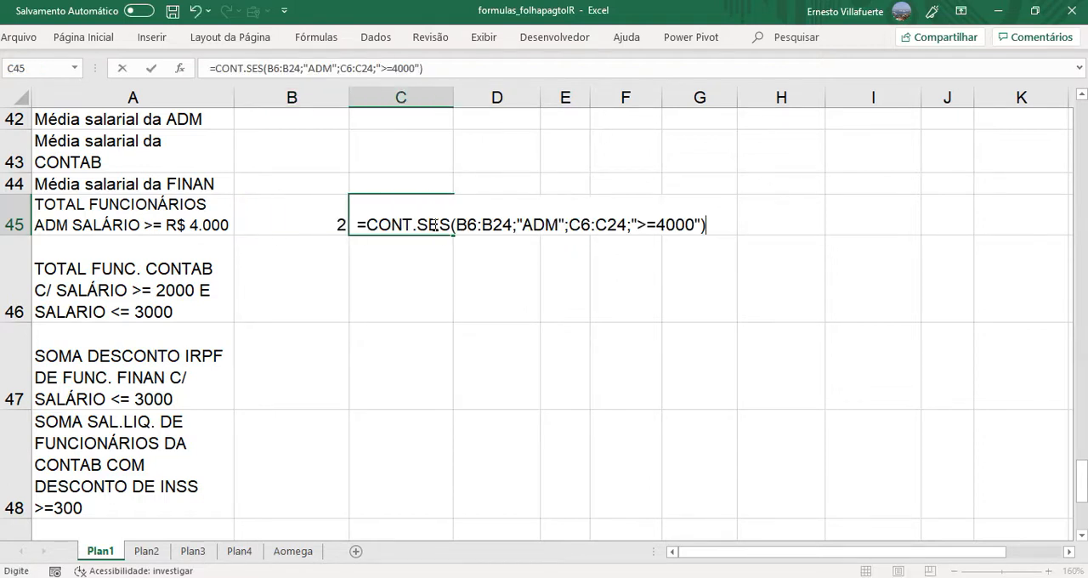
{"action": "left_click", "coordinate": [339, 289]}
- Check the ADM employees' gross salaries in the payroll table against the R$ 4.000 condition and compare them with the count in B45
{"action": "left_click_drag", "start_coordinate": [1086, 478], "coordinate": [1060, 148]}
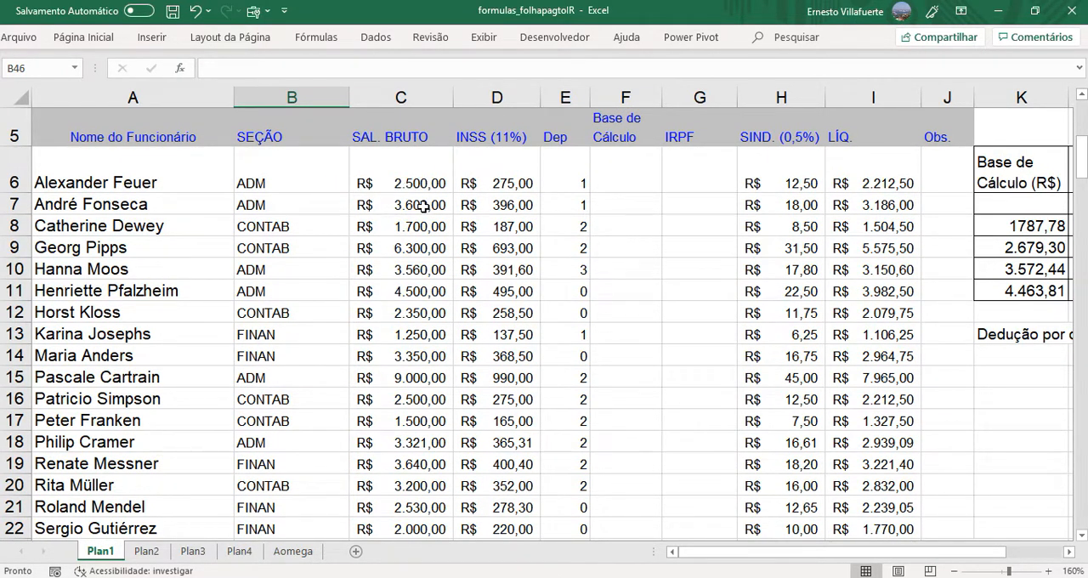
{"action": "left_click", "coordinate": [422, 291]}
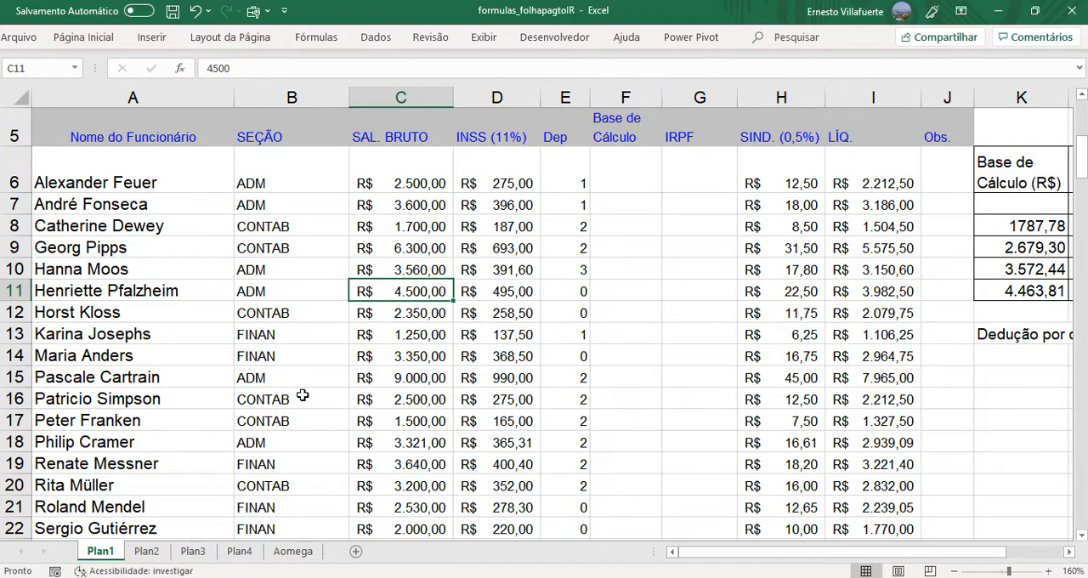
{"action": "left_click_drag", "start_coordinate": [308, 381], "coordinate": [403, 382]}
{"action": "left_click", "coordinate": [403, 383]}
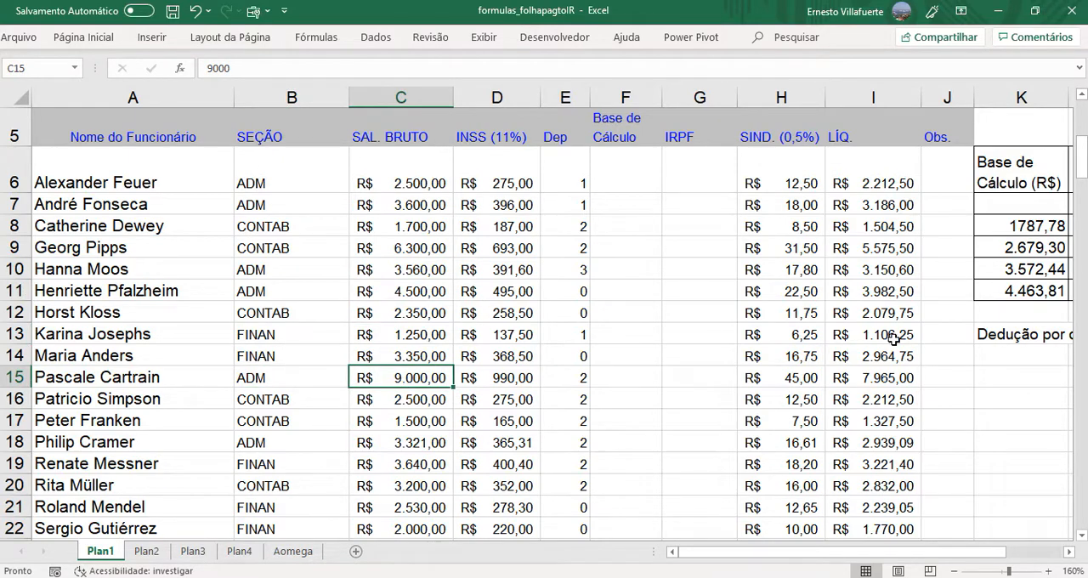
{"action": "left_click_drag", "start_coordinate": [1083, 167], "coordinate": [1083, 185]}
{"action": "left_click", "coordinate": [244, 358]}
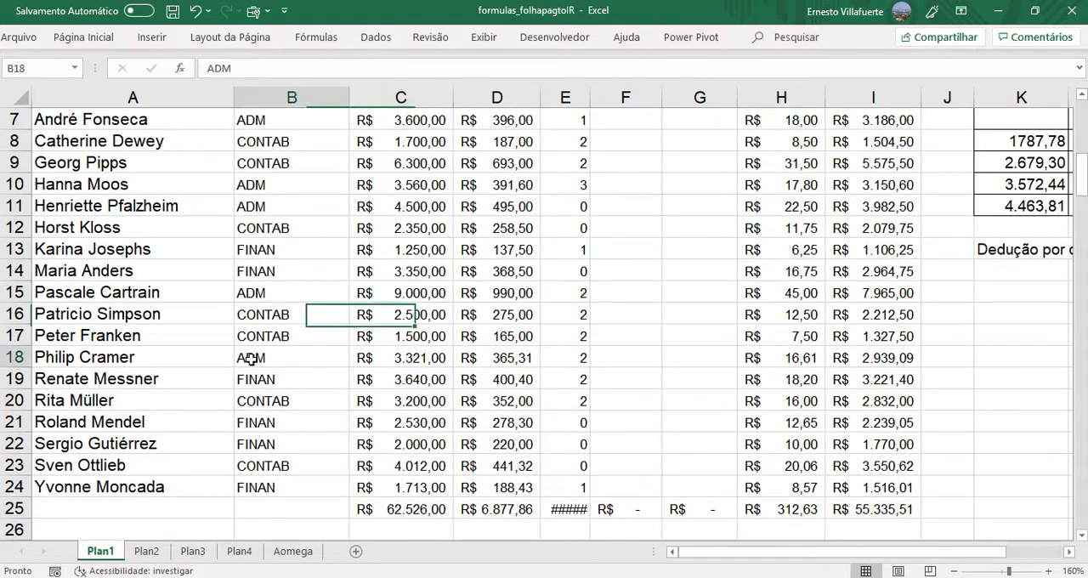
{"action": "left_click", "coordinate": [402, 357]}
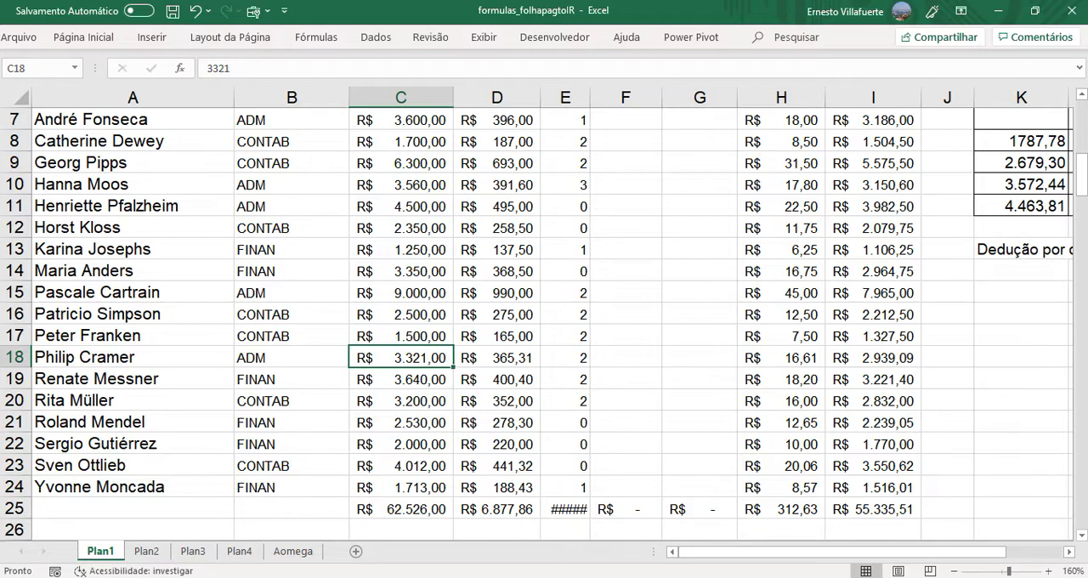
{"action": "left_click_drag", "start_coordinate": [1084, 175], "coordinate": [1084, 470]}
{"action": "left_click", "coordinate": [291, 268]}
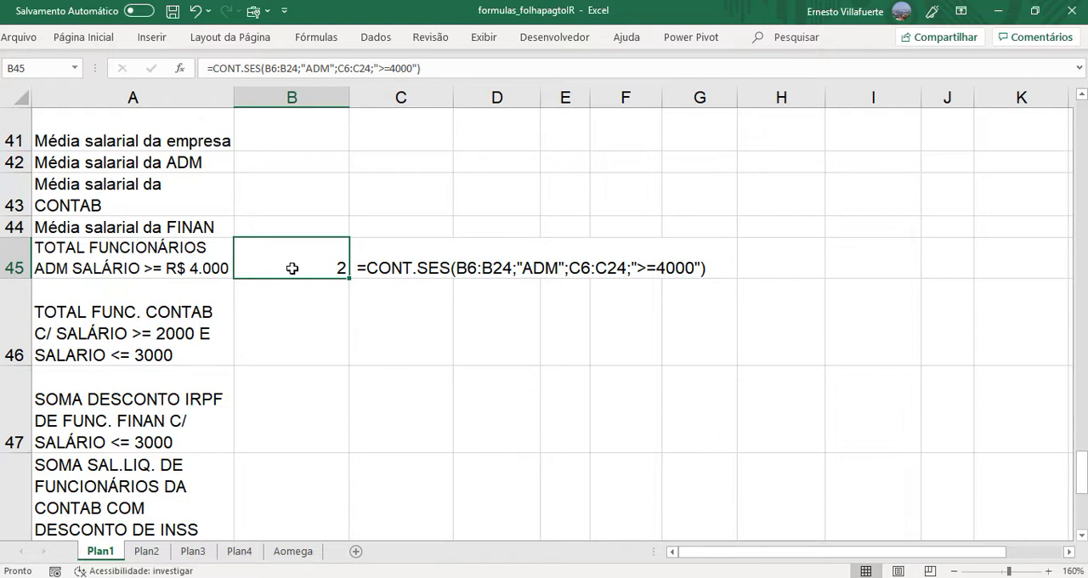
{"action": "left_click", "coordinate": [312, 328]}
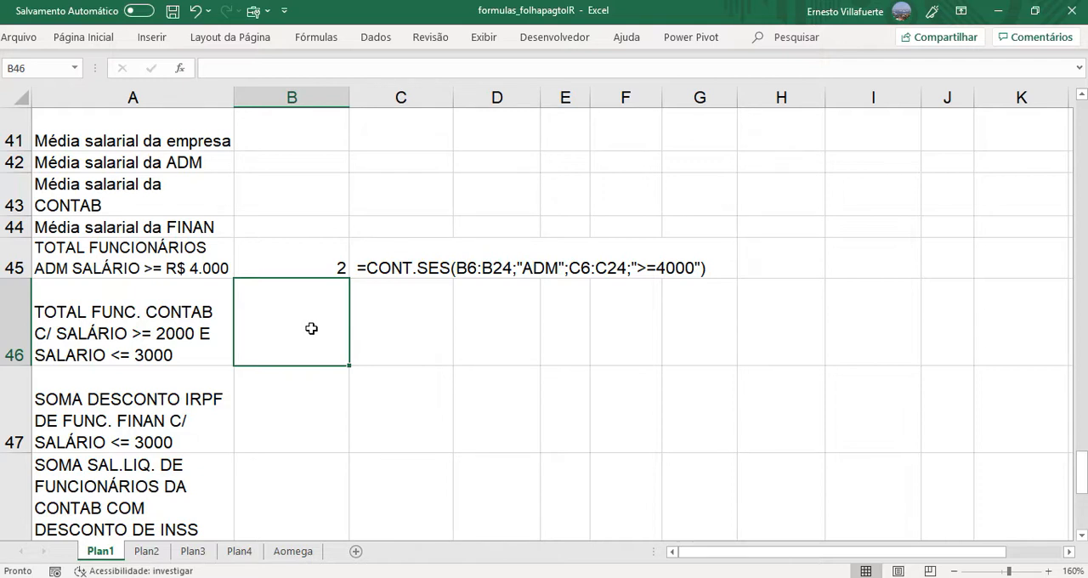
- Start a CONT.SES formula in B46 with the section range B6:B24 and the first criterion "CONTAB"
{"action": "type", "text": "="}
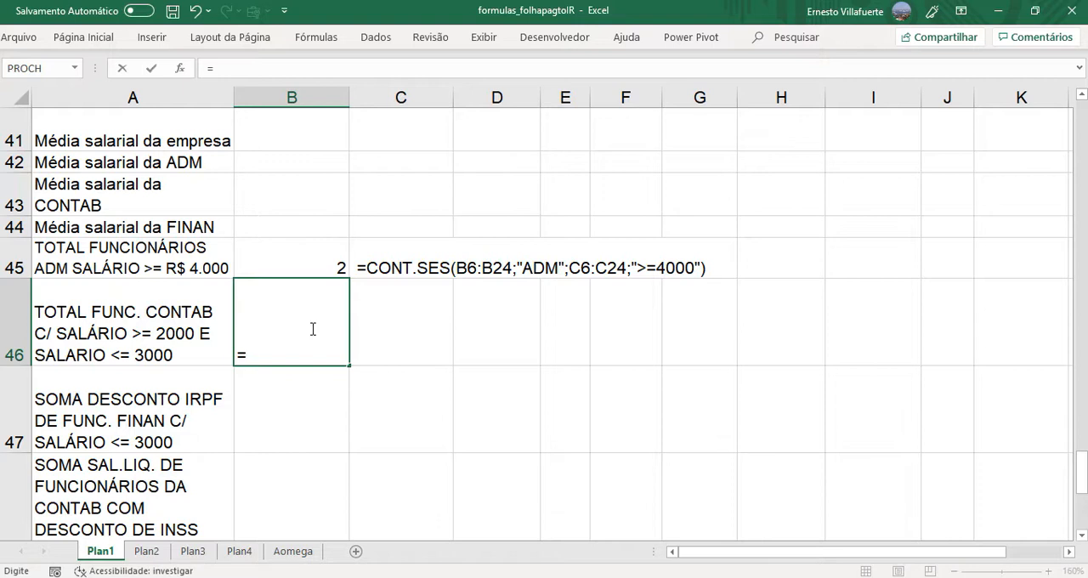
{"action": "type", "text": "CONT.SES"}
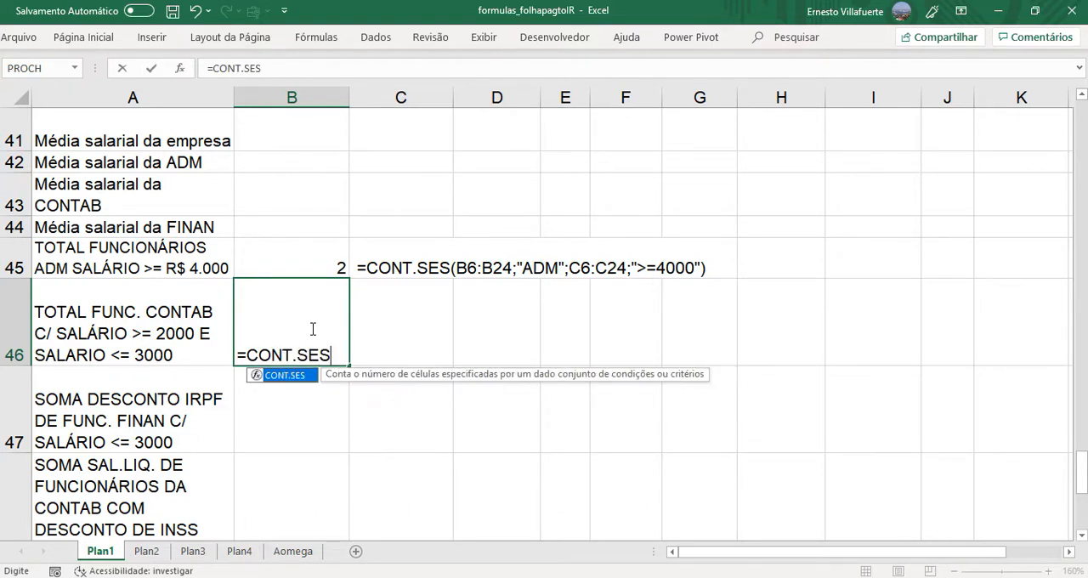
{"action": "type", "text": "("}
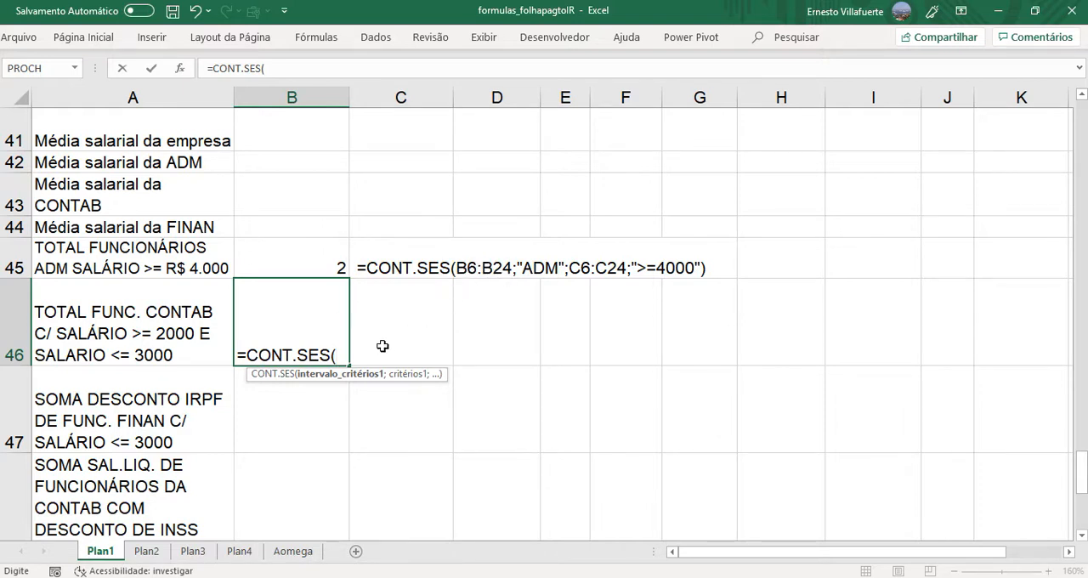
{"action": "type", "text": "B6"}
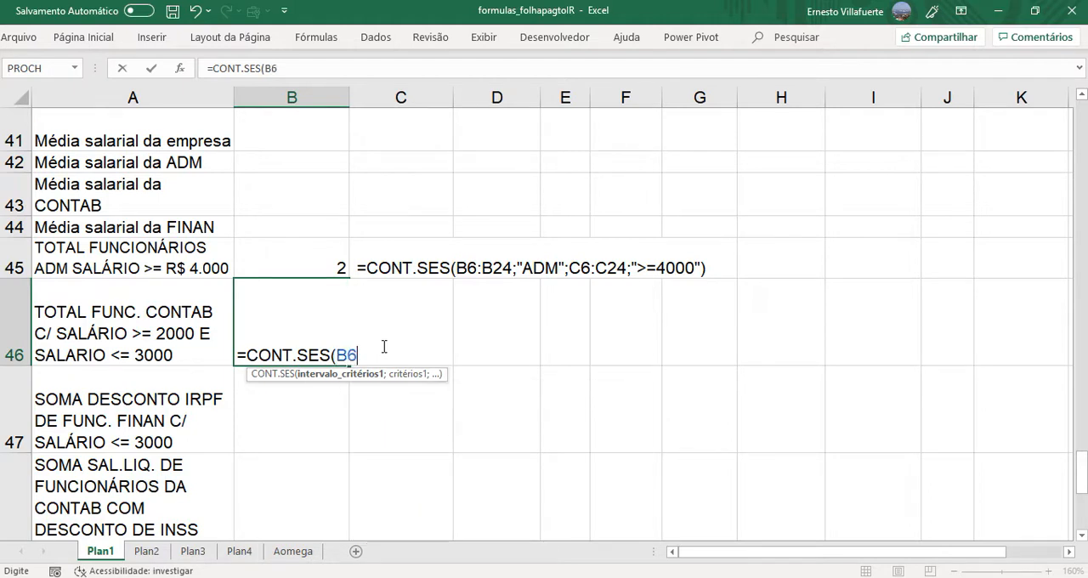
{"action": "type", "text": ":B24;"}
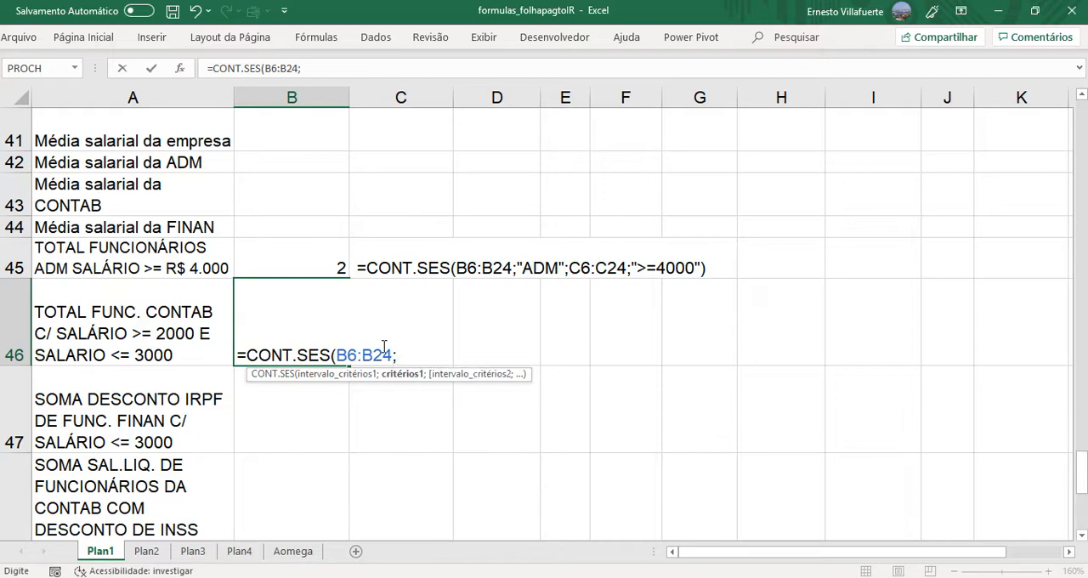
{"action": "type", "text": "\"CONT"}
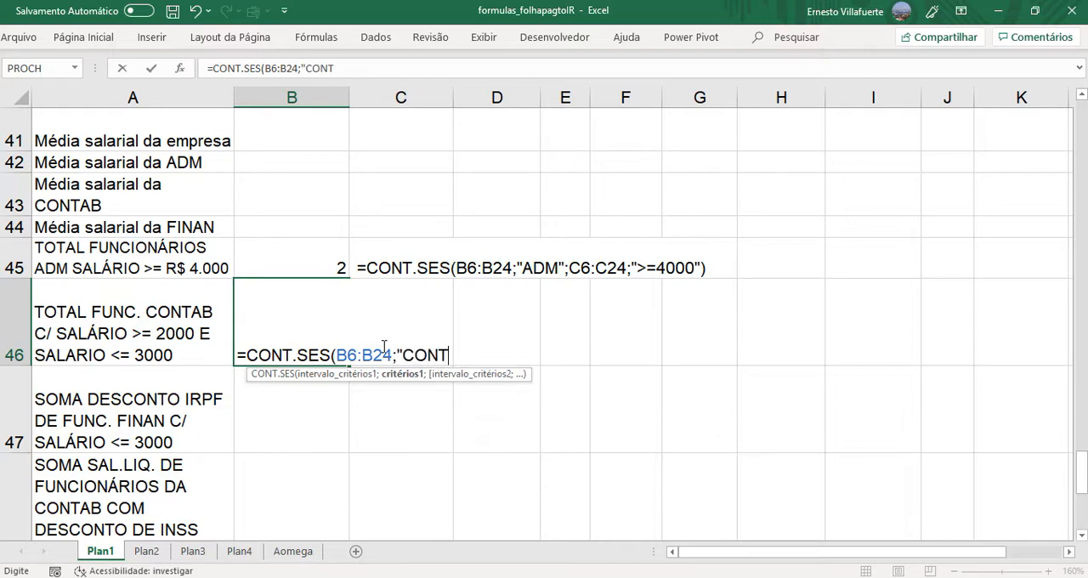
{"action": "type", "text": "AB\""}
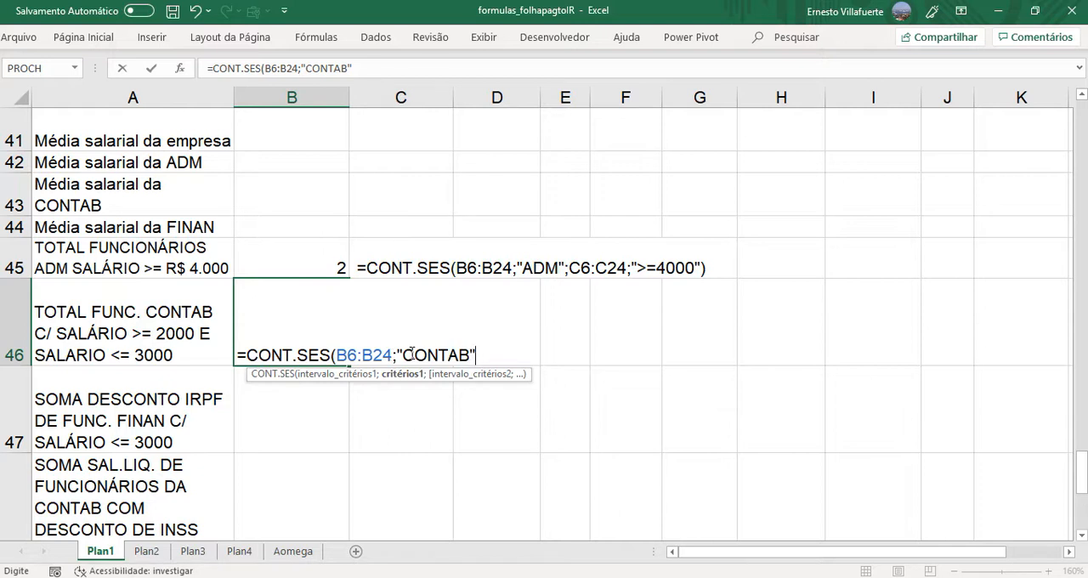
- Add the gross salaries C6:C24 as the second criteria range of the B46 formula, with the criterion ">=2000"
{"action": "type", "text": ";"}
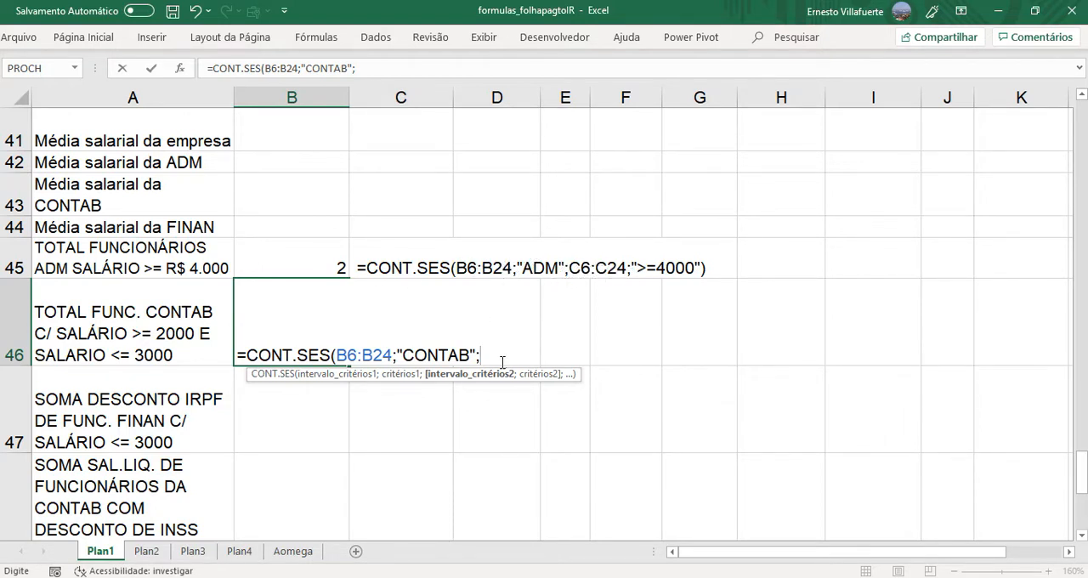
{"action": "type", "text": "C"}
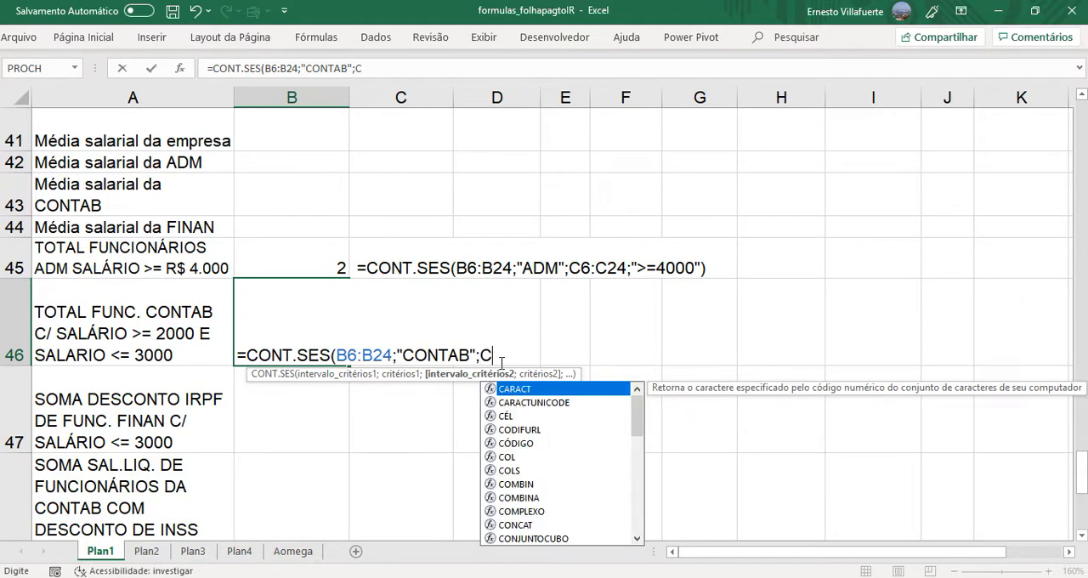
{"action": "type", "text": "6:C24"}
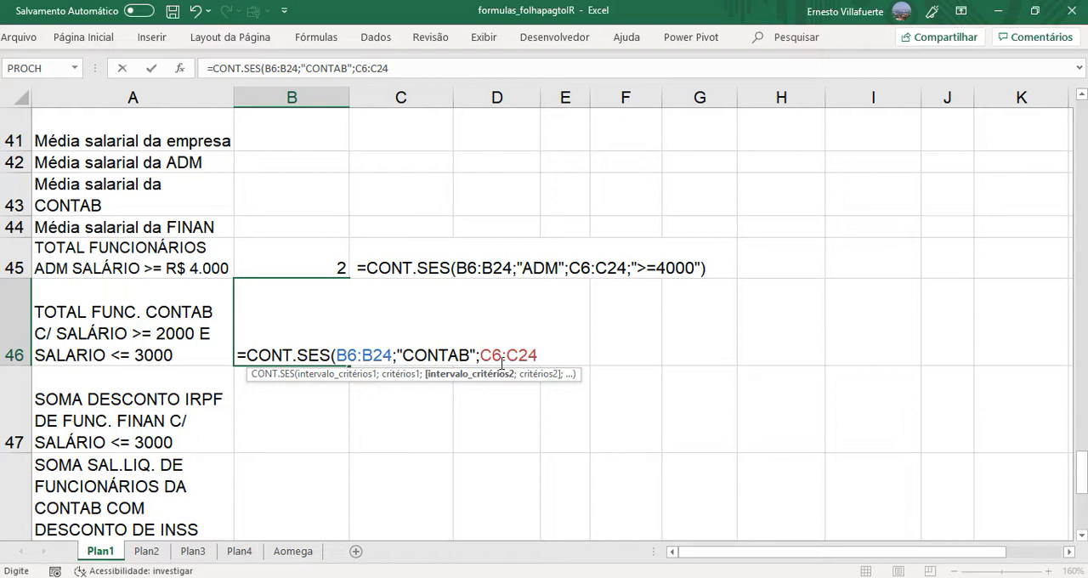
{"action": "type", "text": ";"}
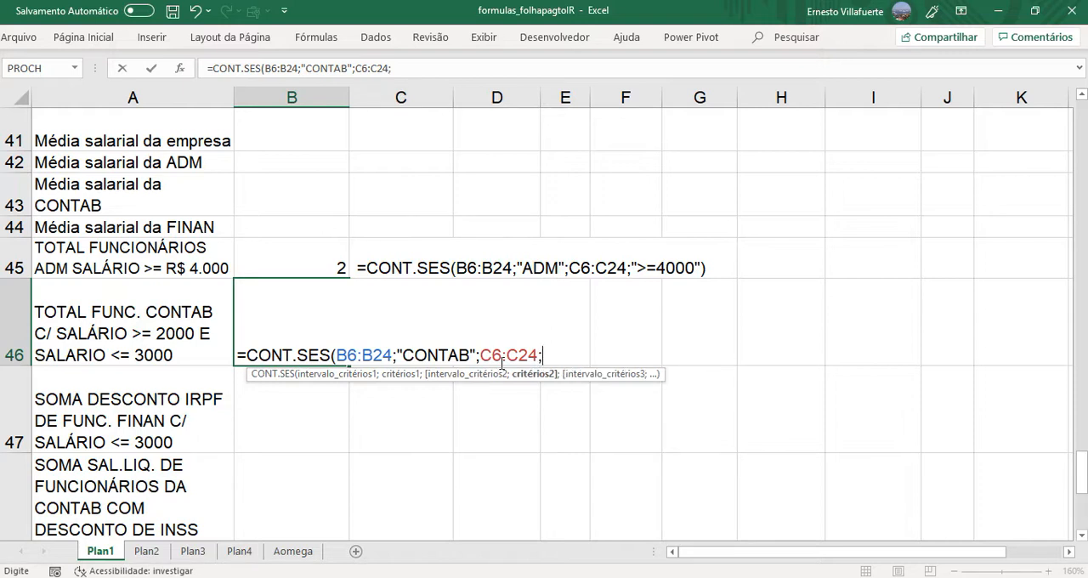
{"action": "type", "text": "\">=2000\""}
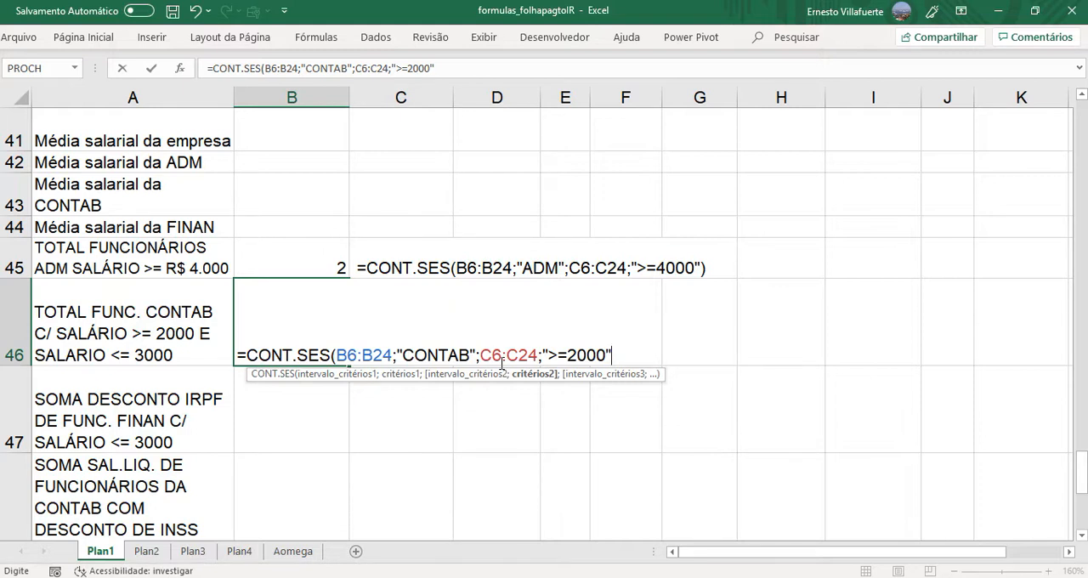
{"action": "type", "text": ";"}
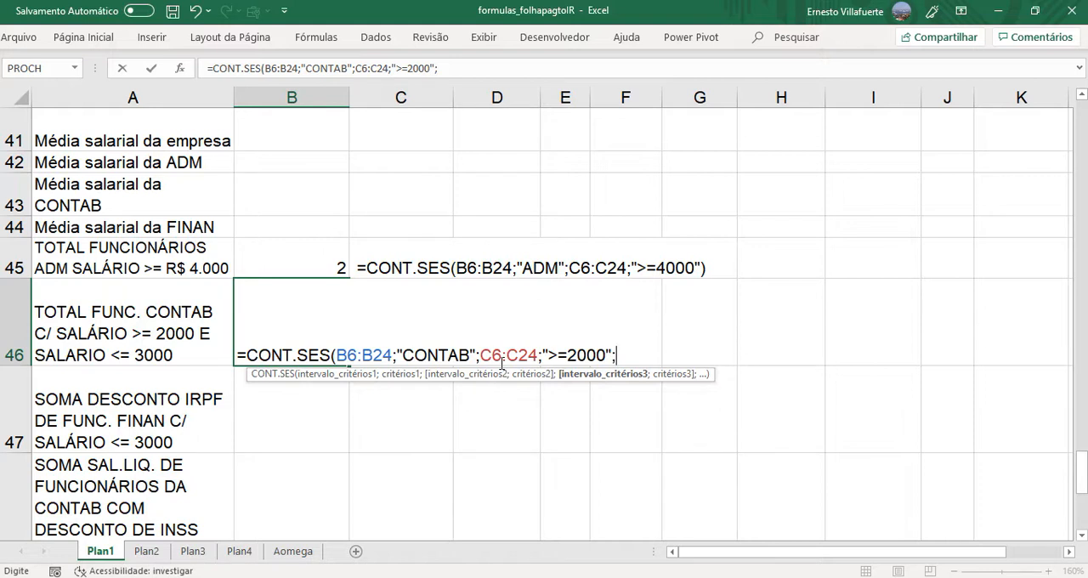
- Add C6:C24 again as the third criteria range with the criterion "<=3000" and complete the CONT.SES formula in B46
{"action": "type", "text": "C6:C2"}
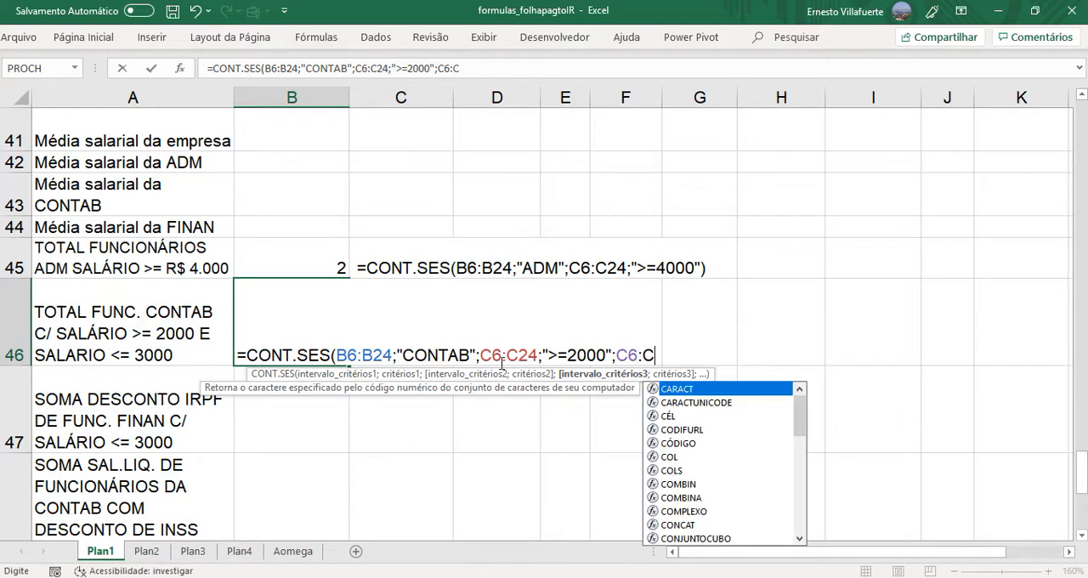
{"action": "type", "text": "4"}
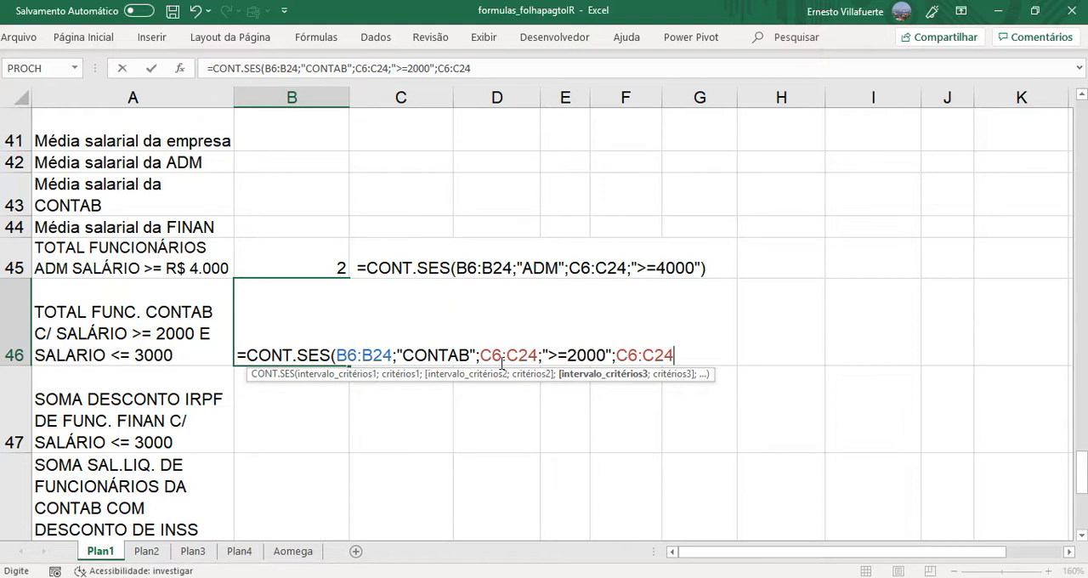
{"action": "type", "text": ";"}
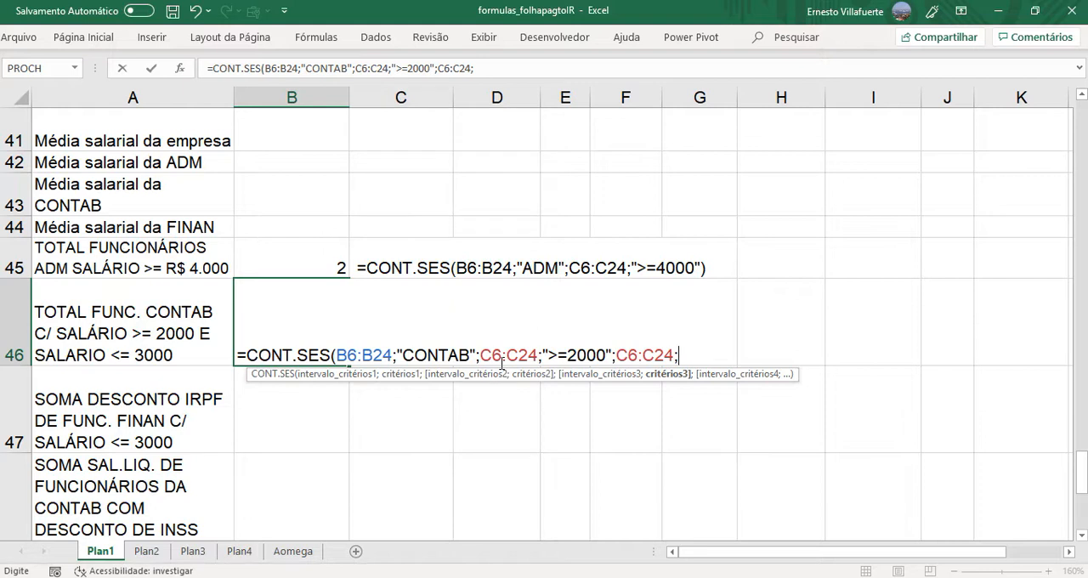
{"action": "type", "text": "\"<=3000\""}
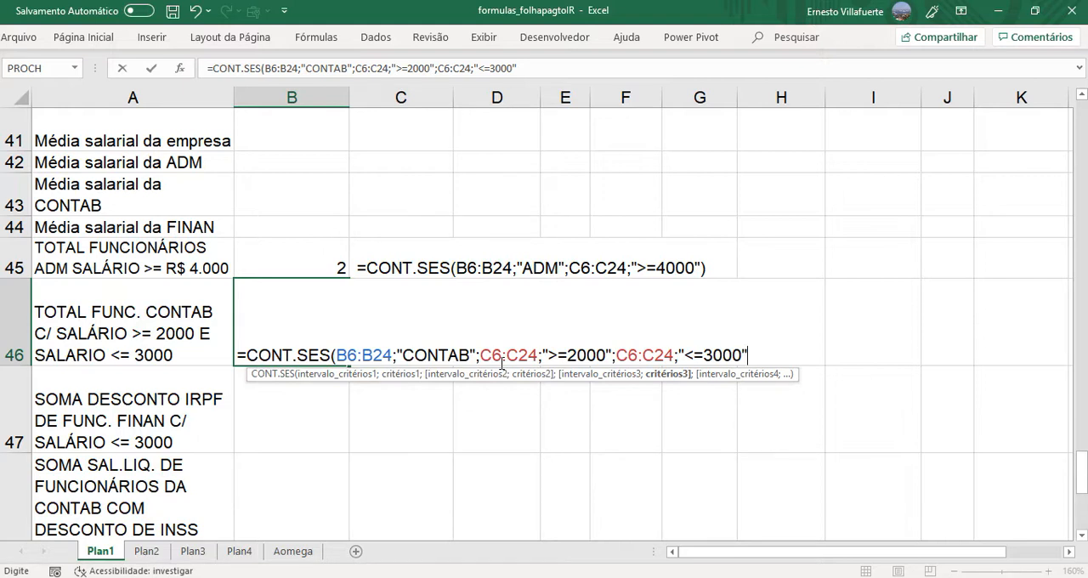
{"action": "type", "text": ")"}
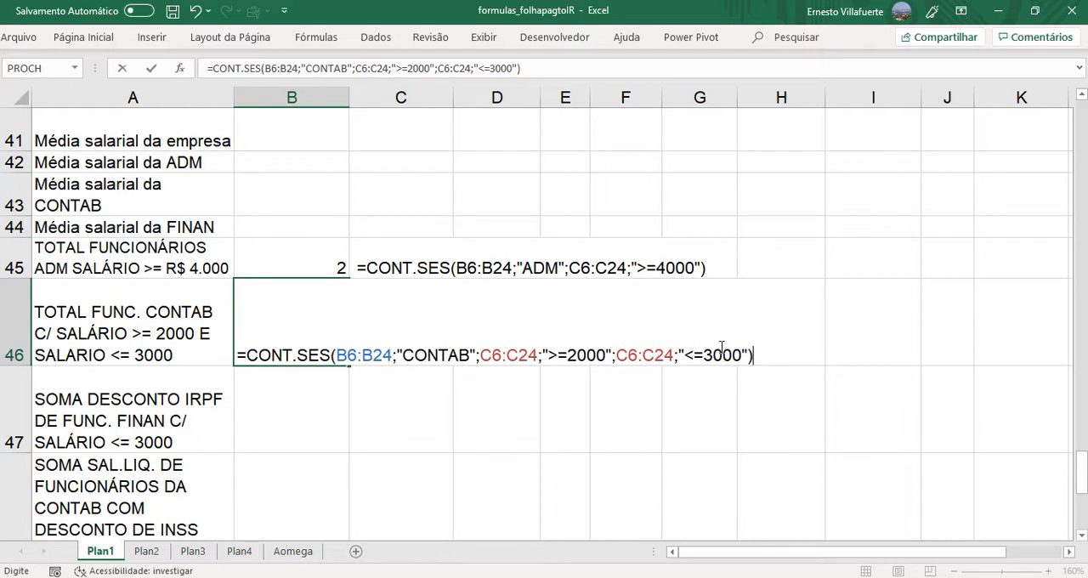
{"action": "key", "text": "Return"}
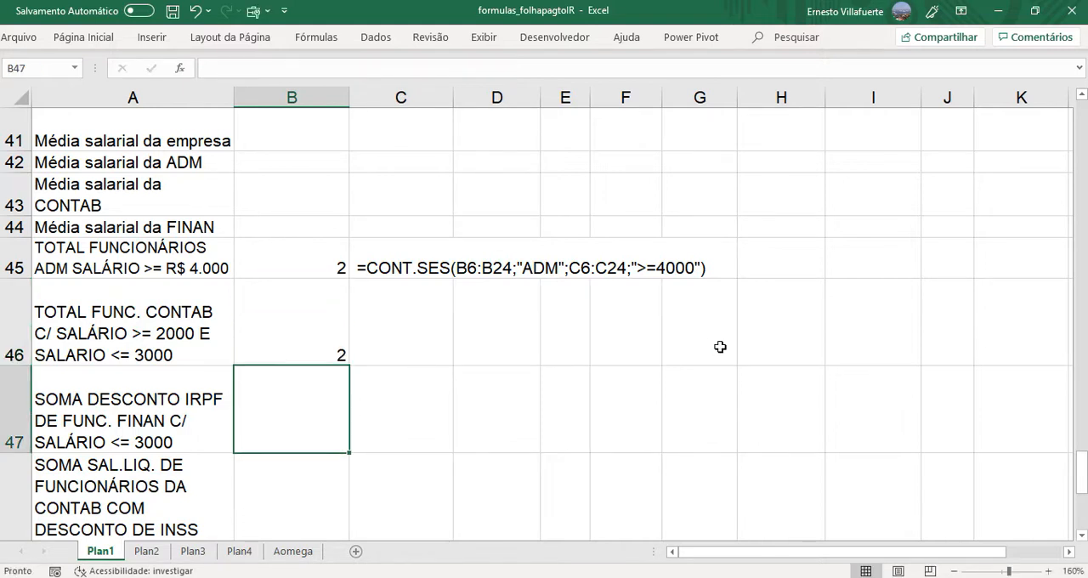
- Copy the CONT.SES formula text from B46 and place it as displayed text in C46
{"action": "double_click", "coordinate": [284, 342]}
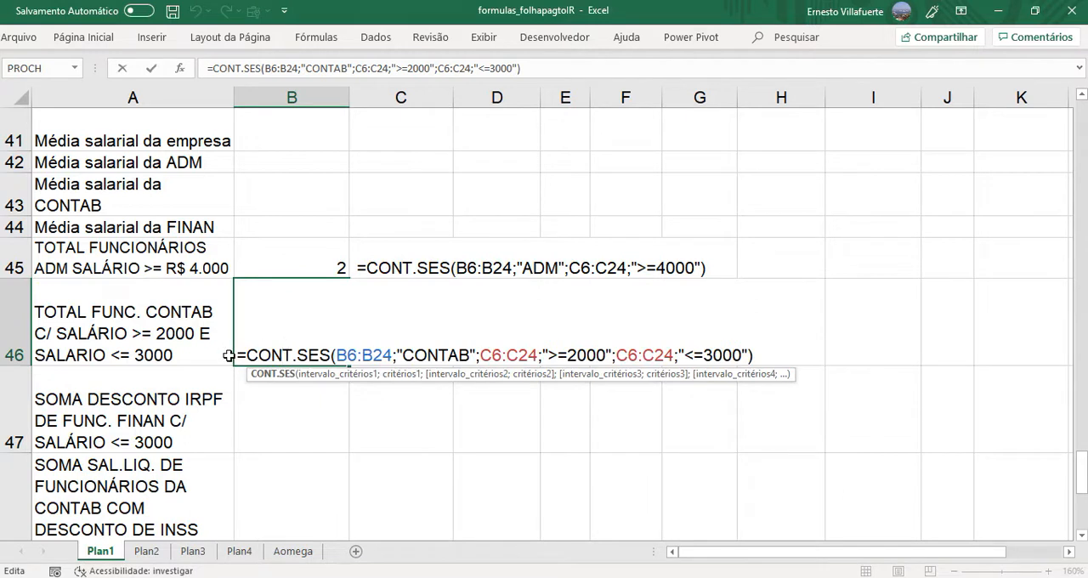
{"action": "left_click_drag", "start_coordinate": [237, 355], "coordinate": [786, 354]}
{"action": "key", "text": "ctrl+c"}
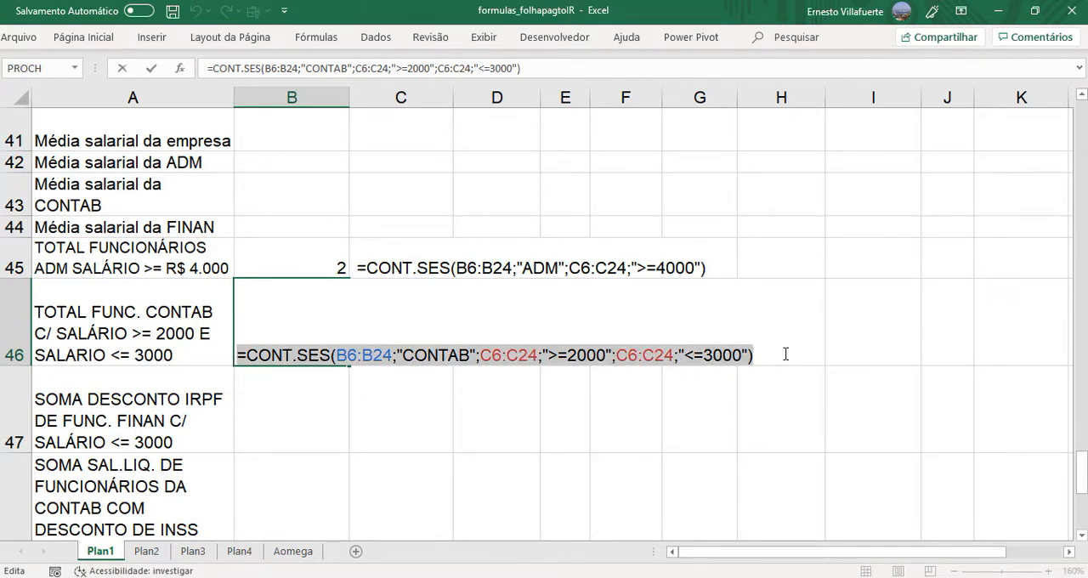
{"action": "key", "text": "Escape"}
{"action": "double_click", "coordinate": [396, 348]}
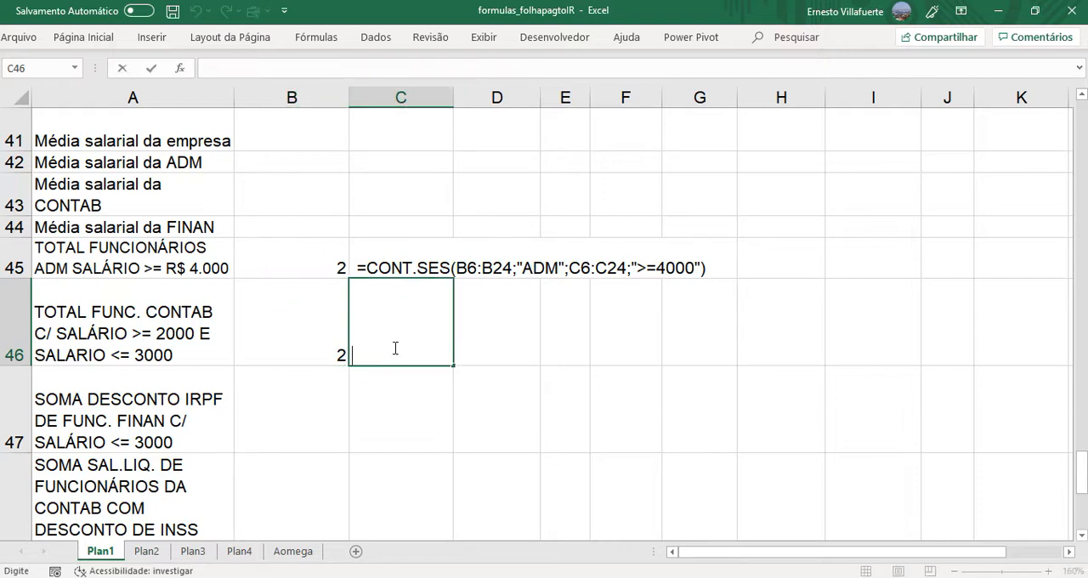
{"action": "key", "text": "ctrl+v"}
{"action": "key", "text": "Return"}
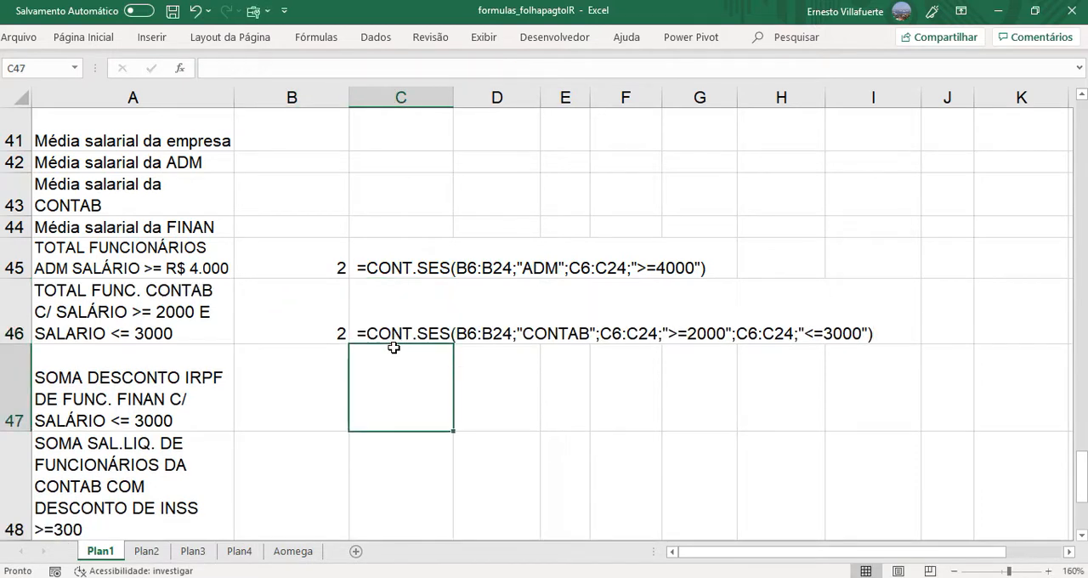
- Start a SOMASES formula in B47 with the IRPF column G6:G24, without the total row, as the sum range
{"action": "left_click", "coordinate": [321, 384]}
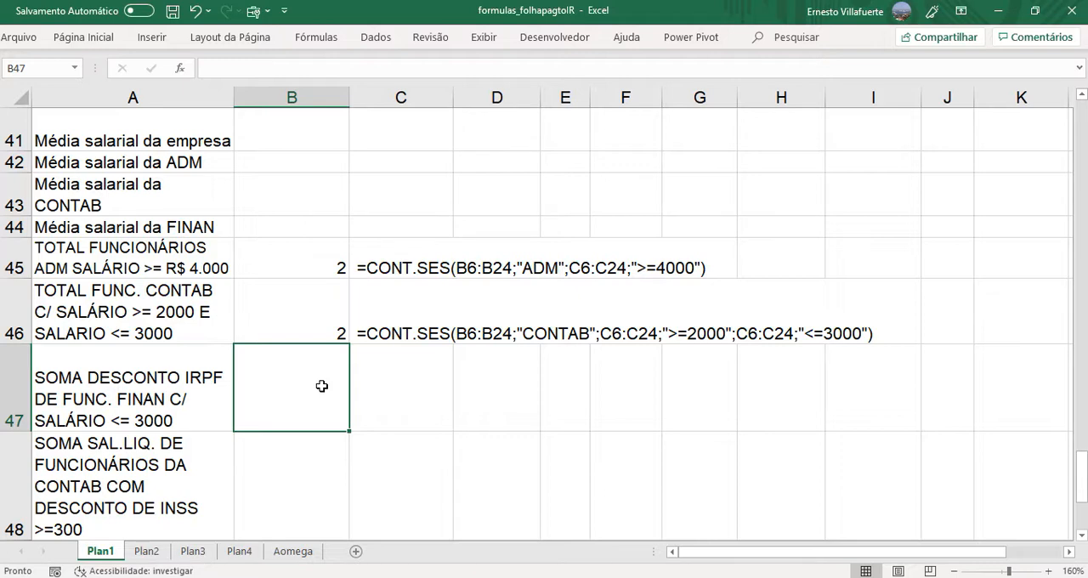
{"action": "type", "text": "="}
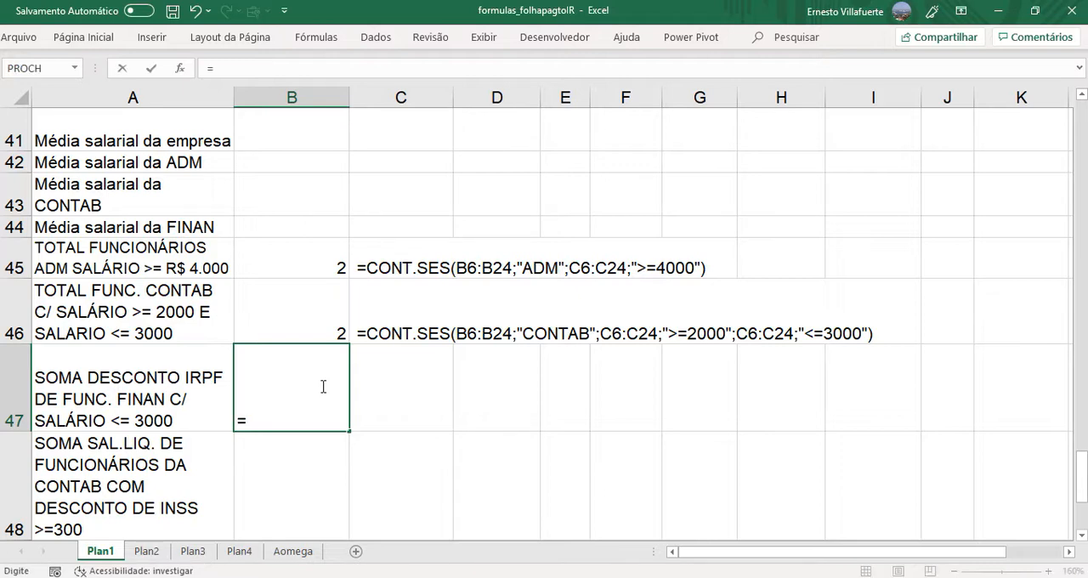
{"action": "type", "text": "SOMASES"}
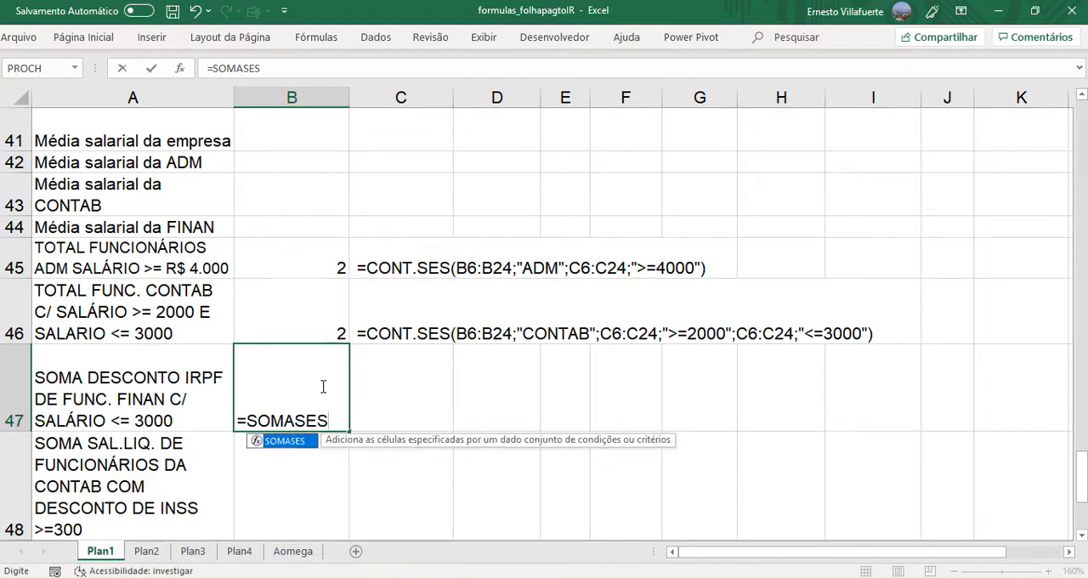
{"action": "type", "text": "("}
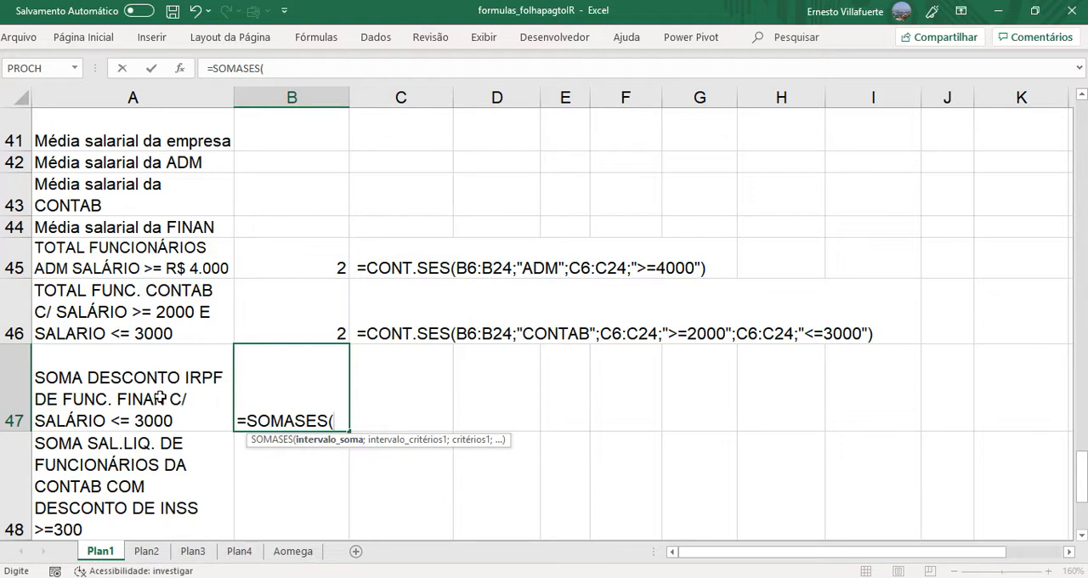
{"action": "left_click_drag", "start_coordinate": [1081, 468], "coordinate": [1050, 150]}
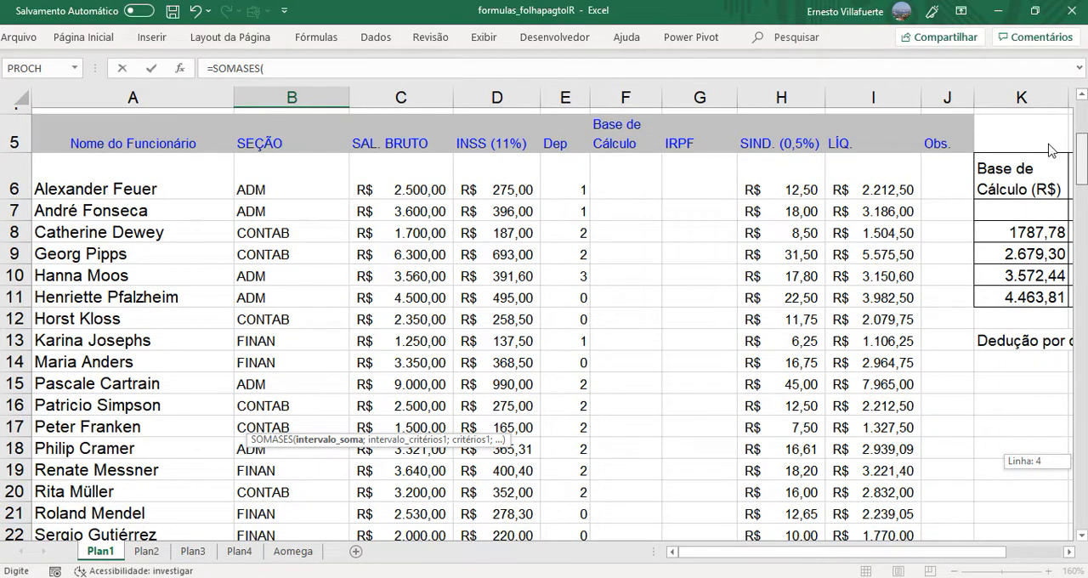
{"action": "left_click_drag", "start_coordinate": [1050, 150], "coordinate": [1050, 150]}
{"action": "left_click", "coordinate": [693, 171]}
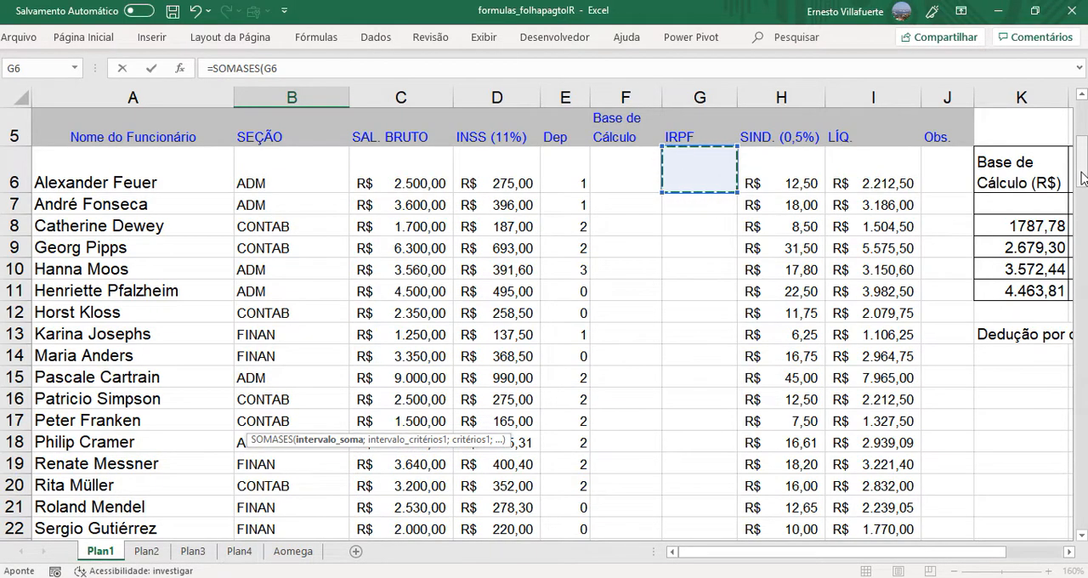
{"action": "left_click_drag", "start_coordinate": [1084, 177], "coordinate": [1081, 223]}
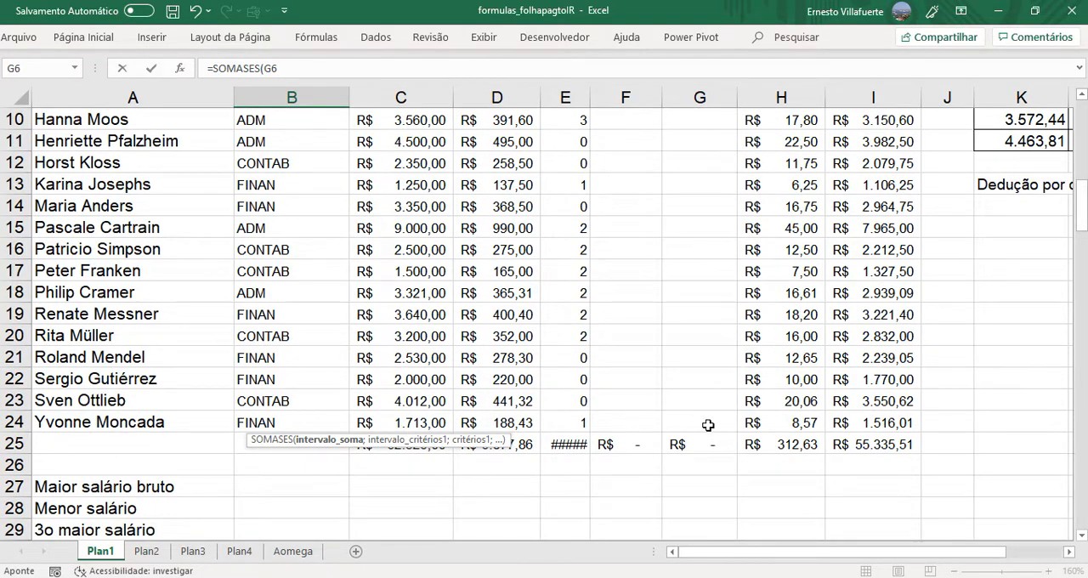
{"action": "left_click", "coordinate": [709, 425], "text": "shift"}
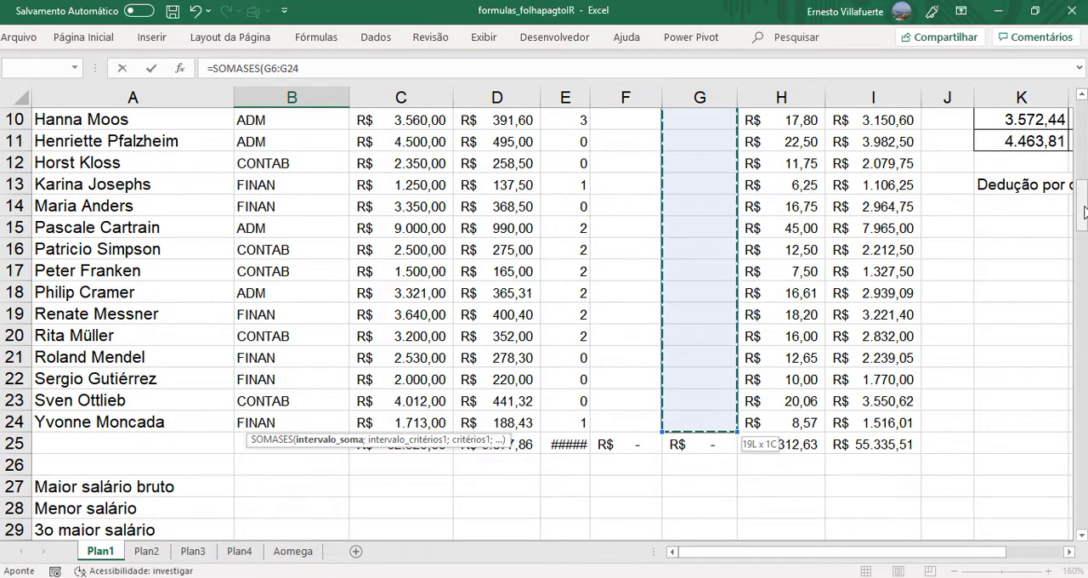
{"action": "left_click_drag", "start_coordinate": [1085, 211], "coordinate": [1085, 485]}
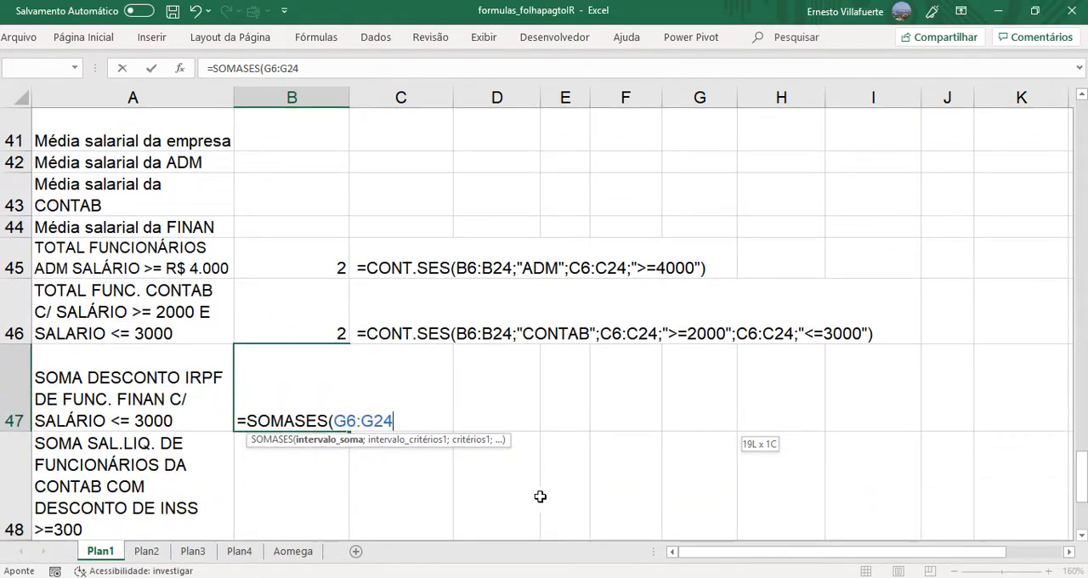
{"action": "left_click", "coordinate": [422, 422]}
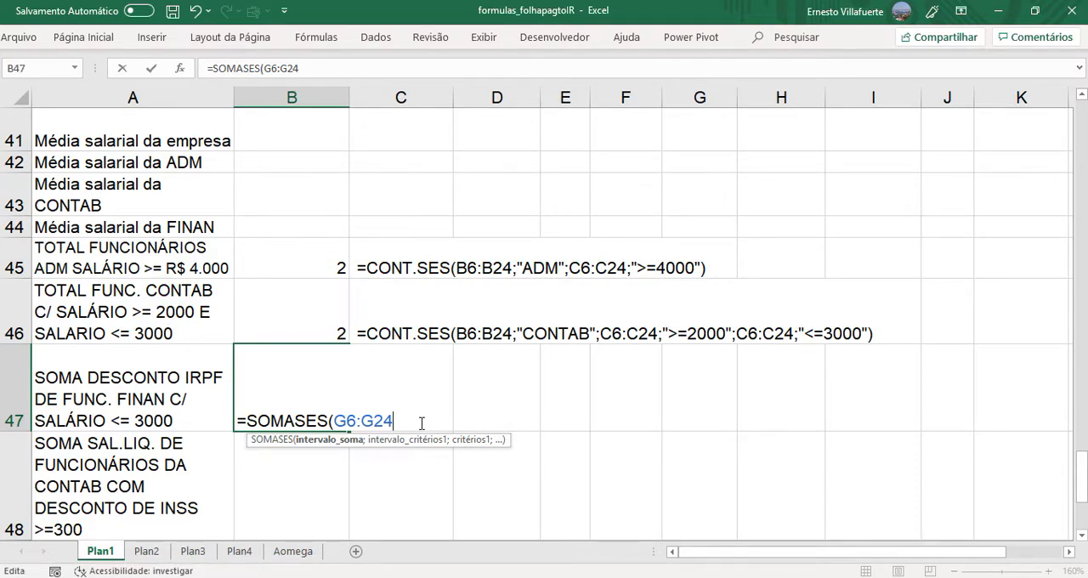
- Add the section range B6:B24 as the first criteria range of the B47 SOMASES formula, with the criterion "FINAN"
{"action": "type", "text": ";"}
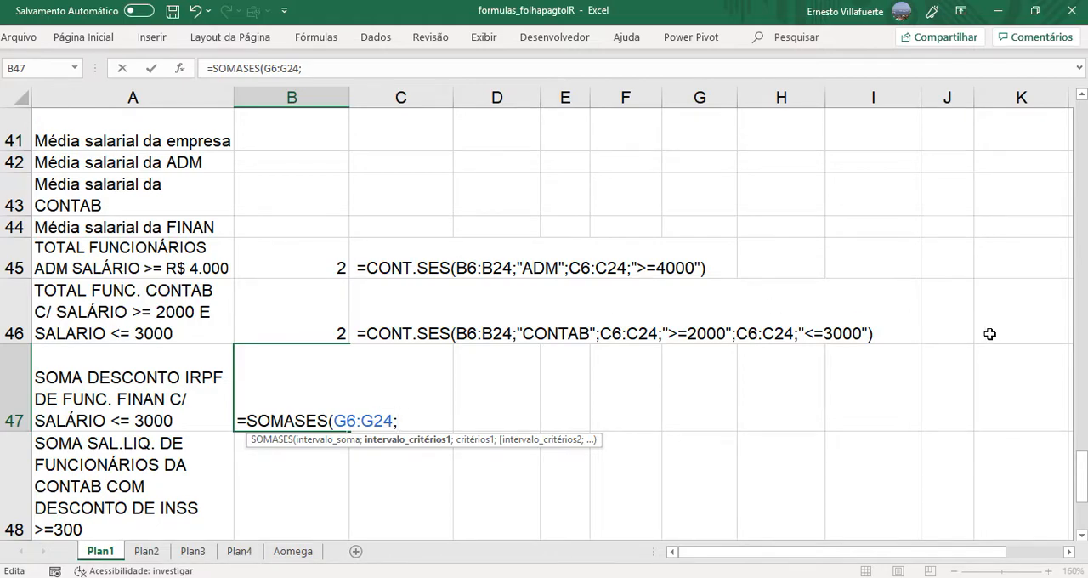
{"action": "left_click_drag", "start_coordinate": [1084, 475], "coordinate": [1057, 140]}
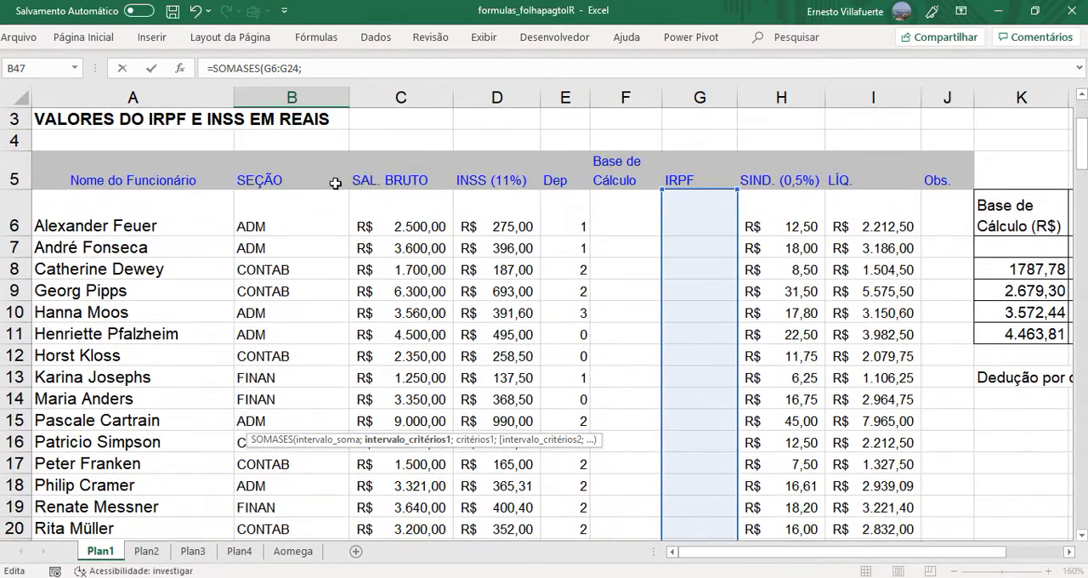
{"action": "left_click", "coordinate": [306, 214]}
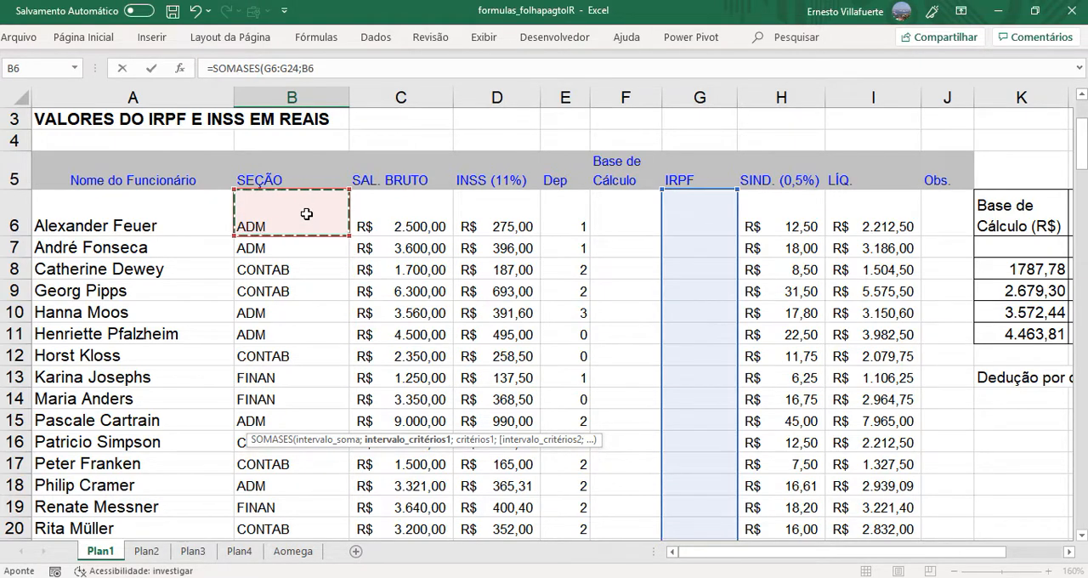
{"action": "key", "text": "ctrl+shift+Down"}
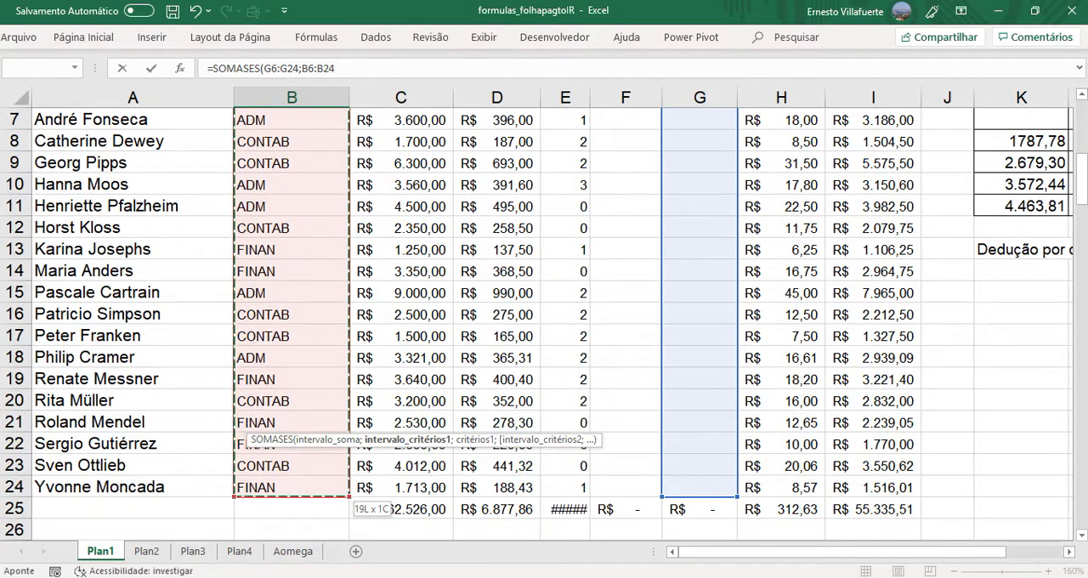
{"action": "left_click_drag", "start_coordinate": [1083, 198], "coordinate": [1082, 457]}
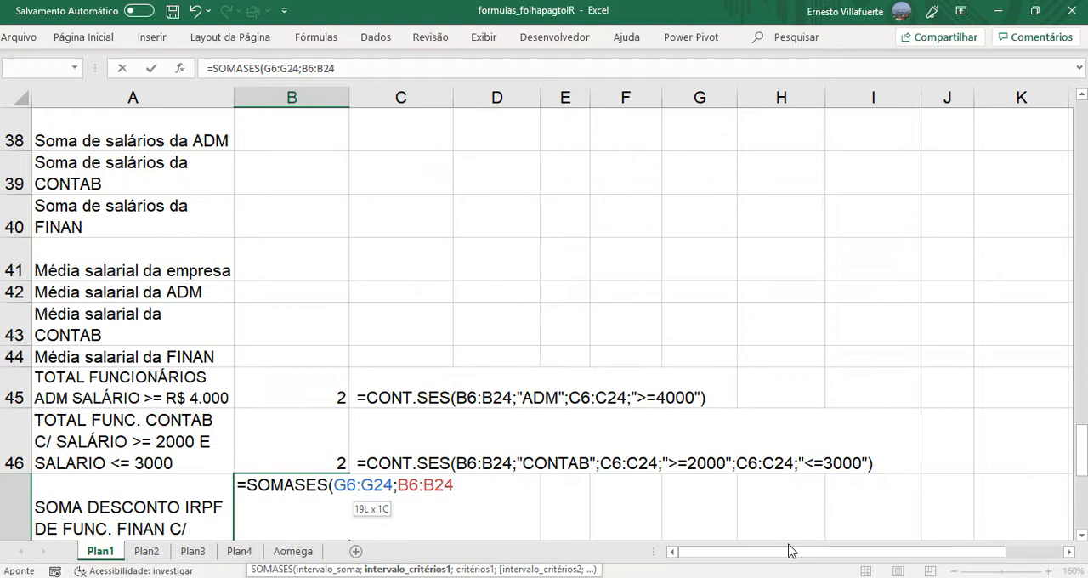
{"action": "type", "text": ";\""}
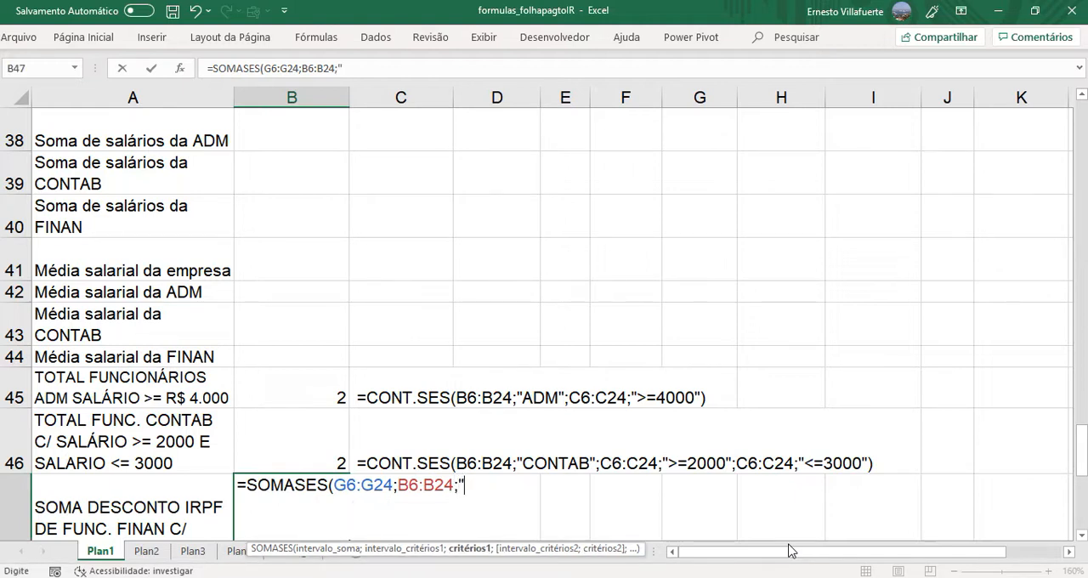
{"action": "type", "text": "FINAN\""}
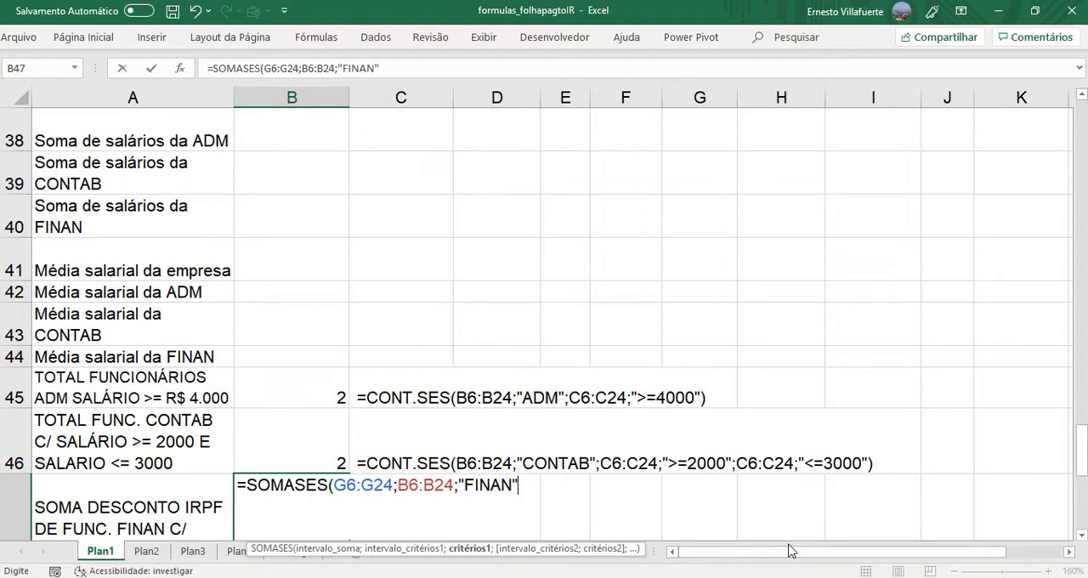
{"action": "type", "text": ";"}
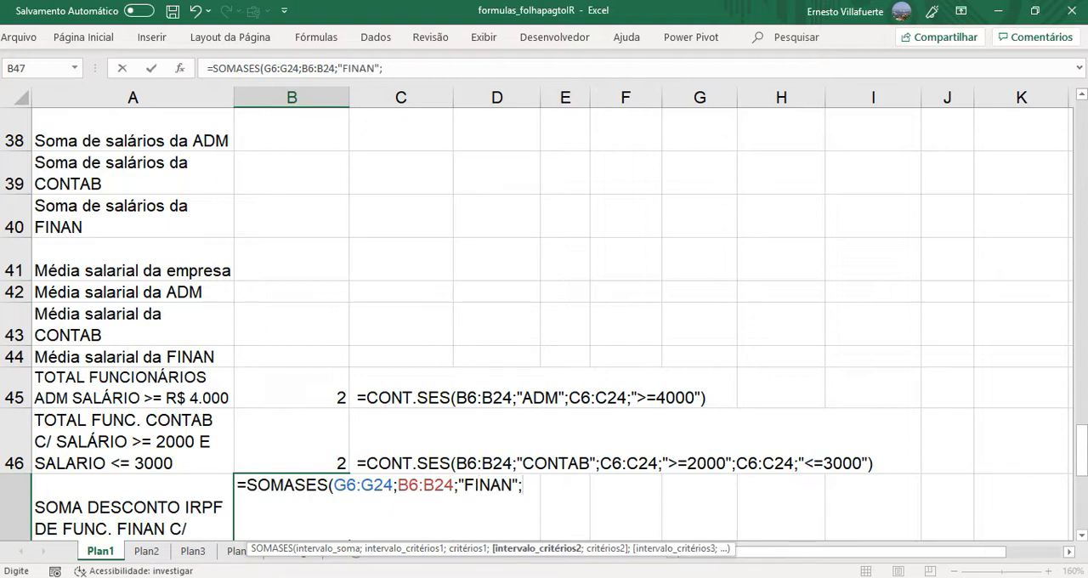
- Add the gross salaries C6:C24 as the second criteria range of the B47 formula, with the criterion "<=3000"
{"action": "left_click", "coordinate": [1083, 536]}
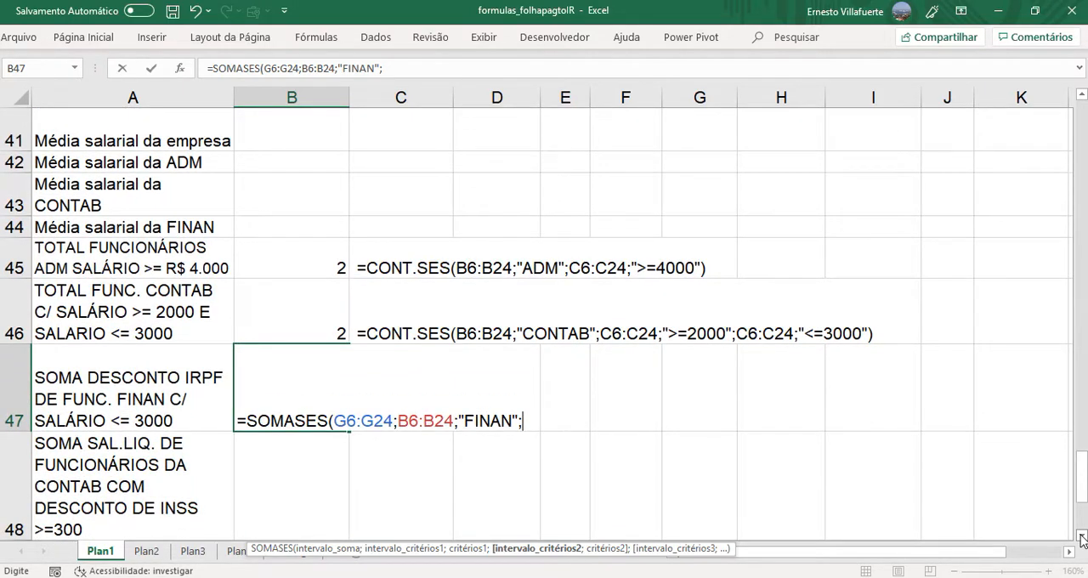
{"action": "left_click_drag", "start_coordinate": [1082, 476], "coordinate": [1083, 195]}
{"action": "left_click", "coordinate": [418, 443]}
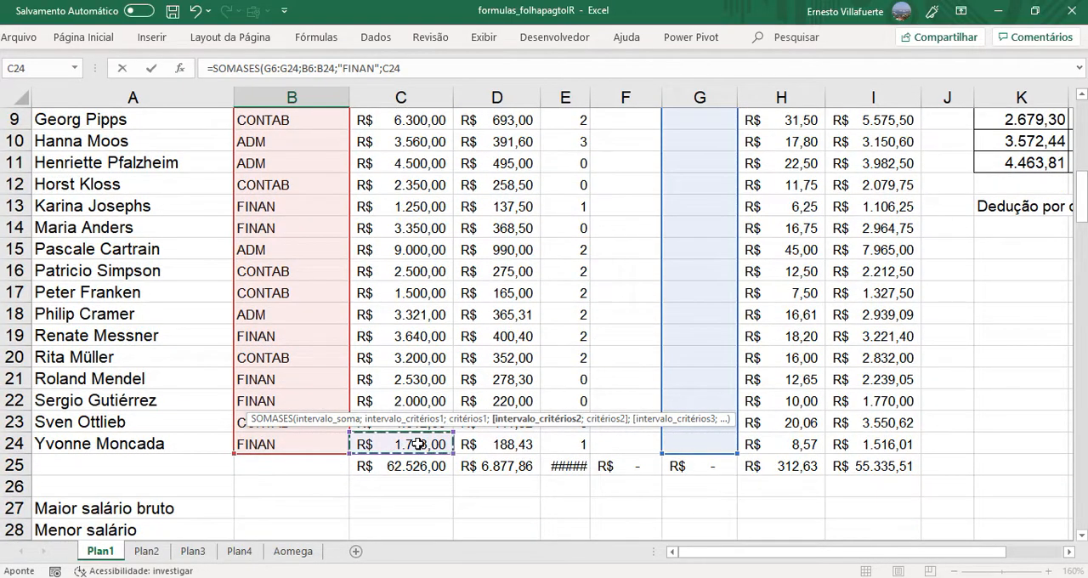
{"action": "key", "text": "ctrl+shift+Up"}
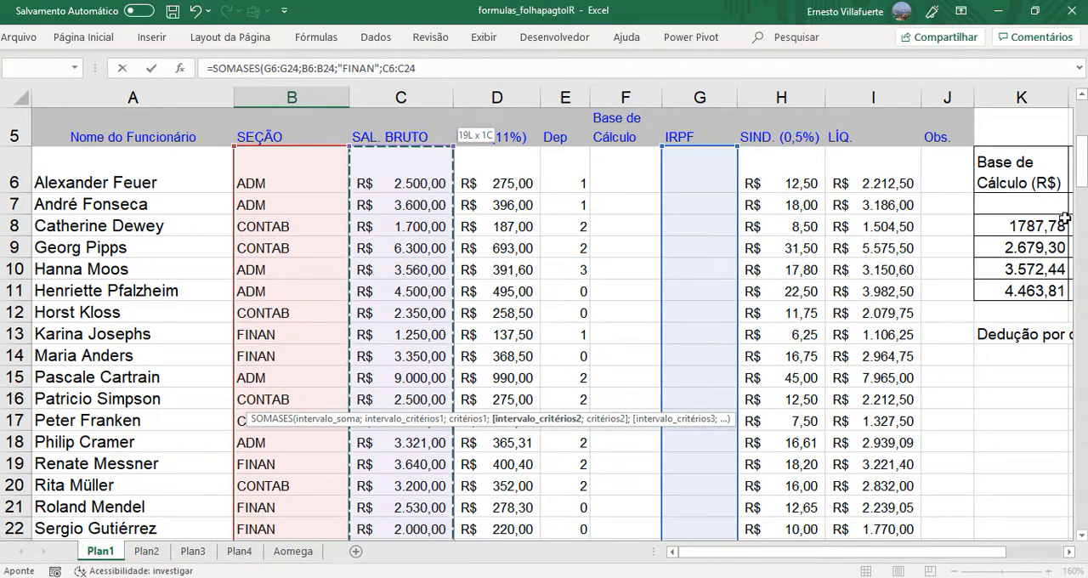
{"action": "left_click_drag", "start_coordinate": [1082, 192], "coordinate": [1080, 483]}
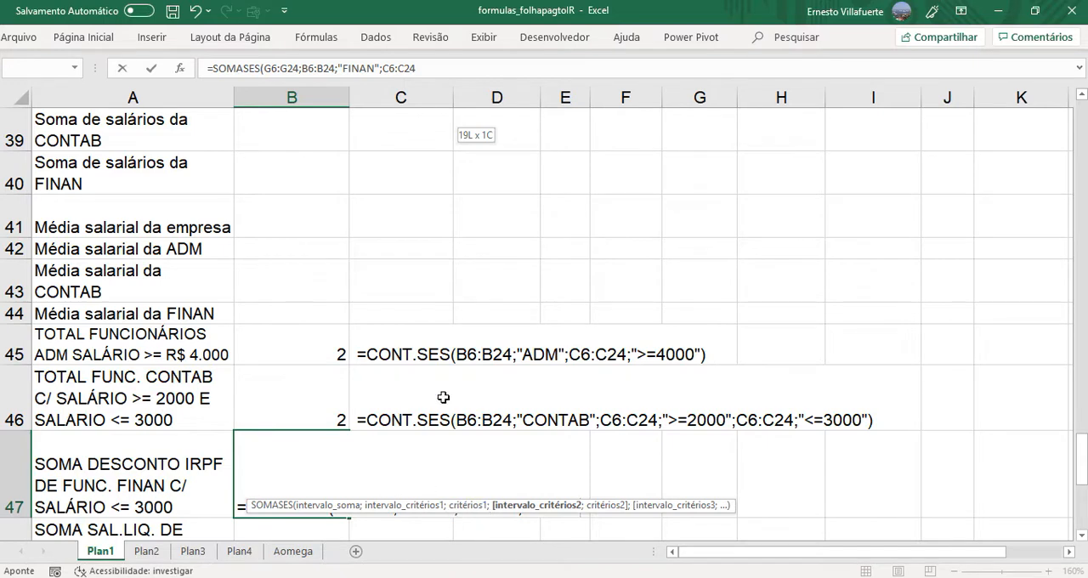
{"action": "left_click", "coordinate": [1082, 536]}
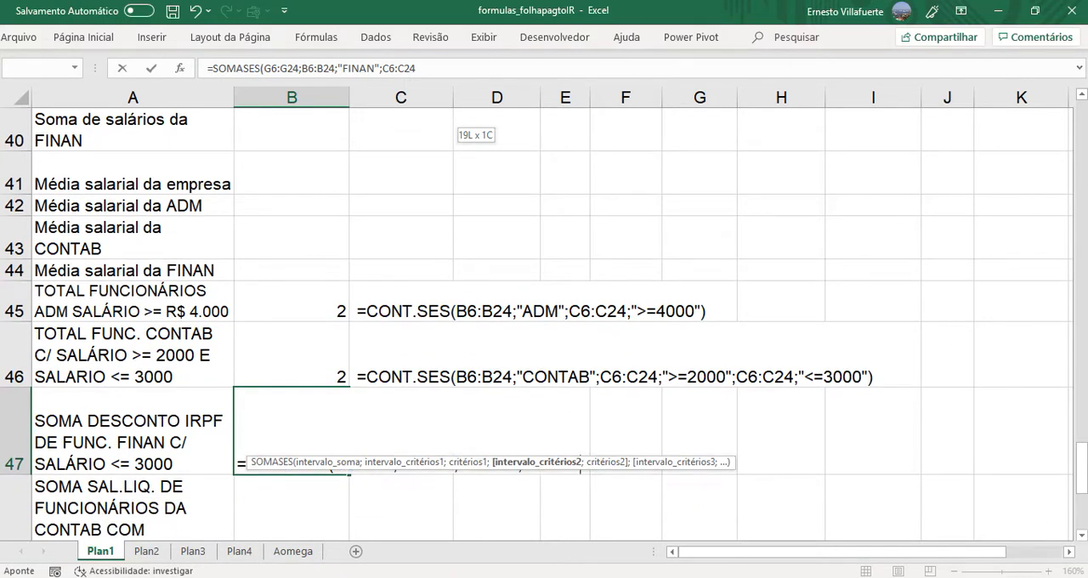
{"action": "left_click", "coordinate": [1081, 538]}
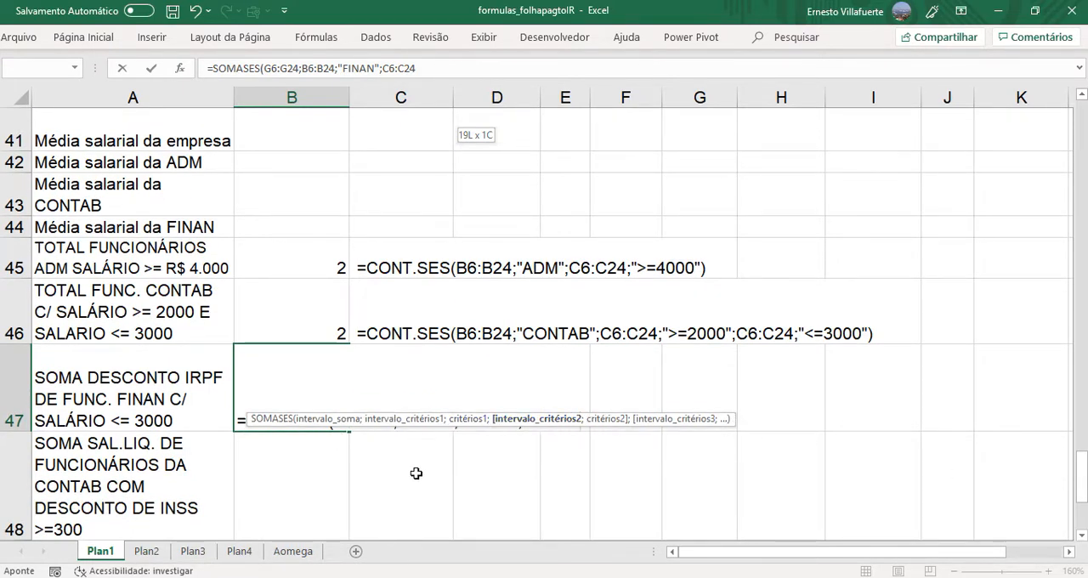
{"action": "type", "text": ";"}
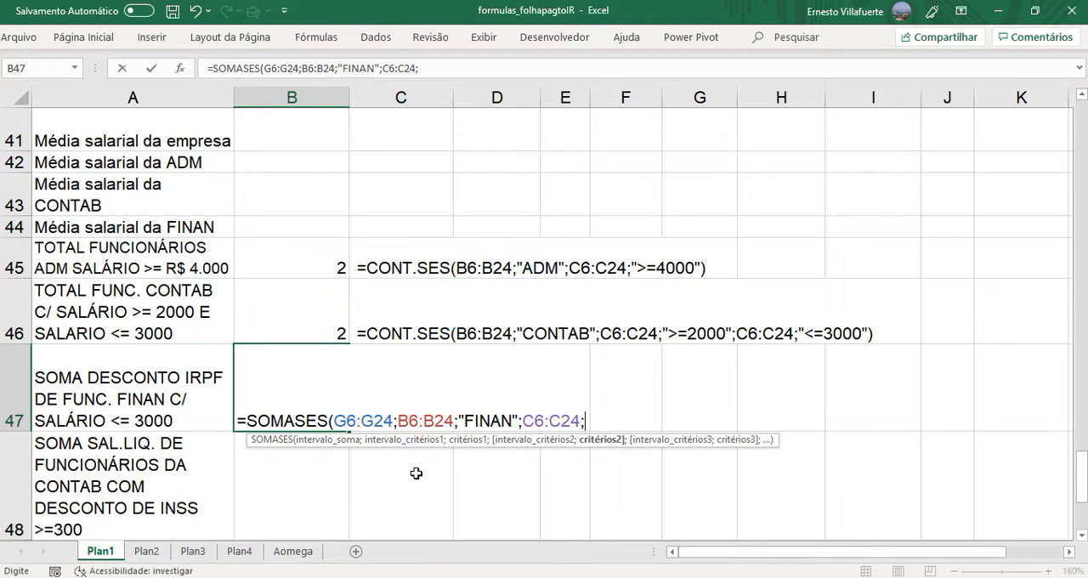
{"action": "type", "text": "\"<=3000"}
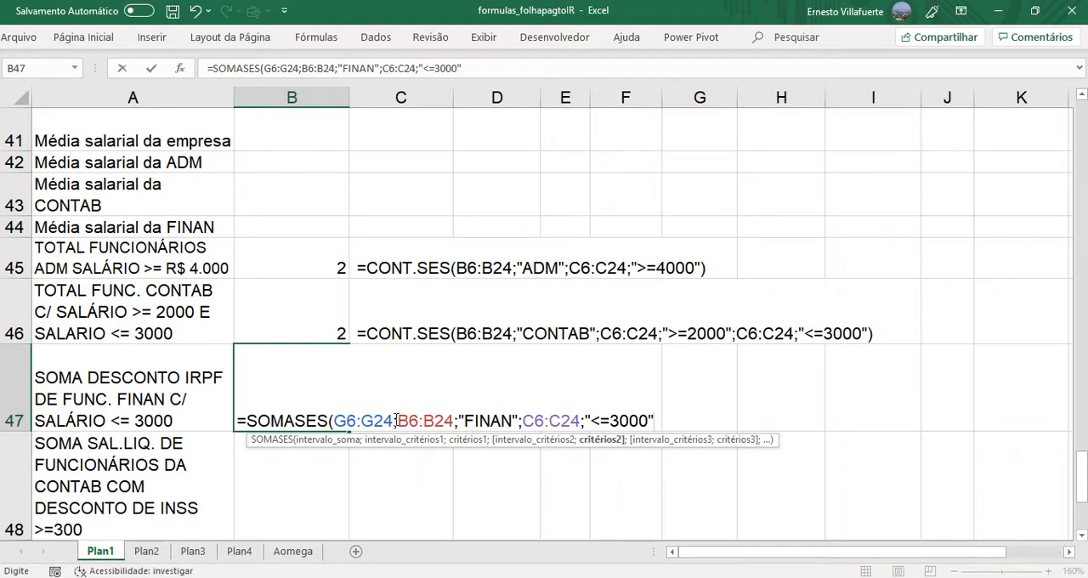
{"action": "left_click_drag", "start_coordinate": [397, 421], "coordinate": [663, 423]}
{"action": "left_click", "coordinate": [665, 426]}
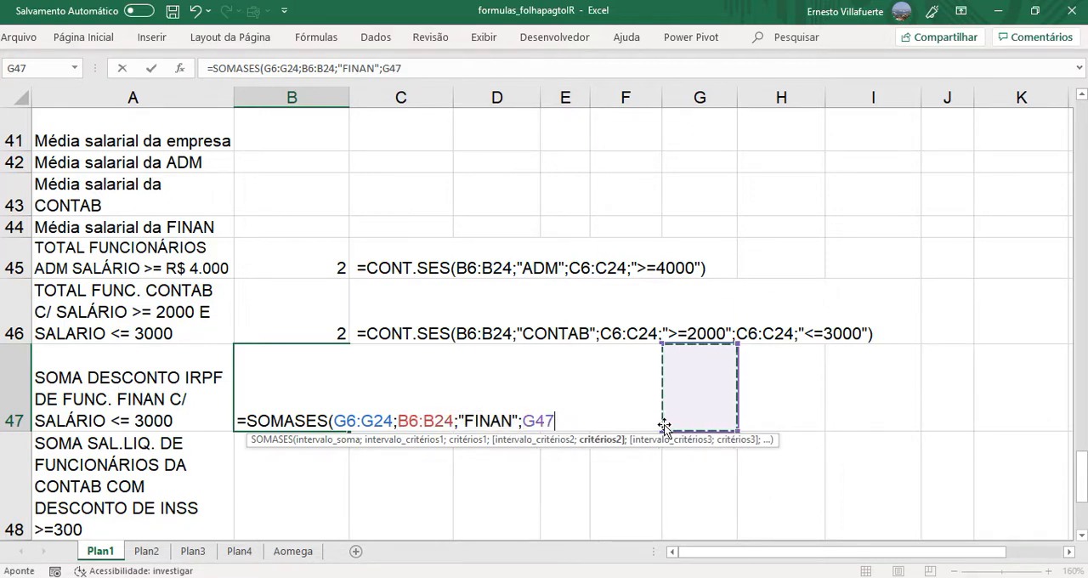
{"action": "key", "text": "ctrl+z"}
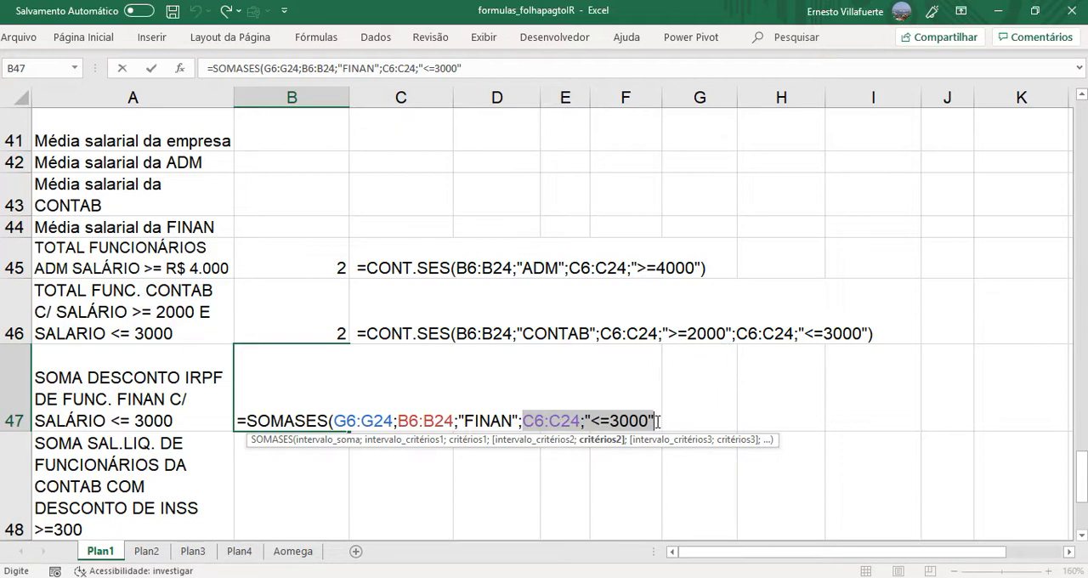
- Close the parenthesis after the last criterion and enter the completed SOMASES formula in B47
{"action": "left_click", "coordinate": [658, 421]}
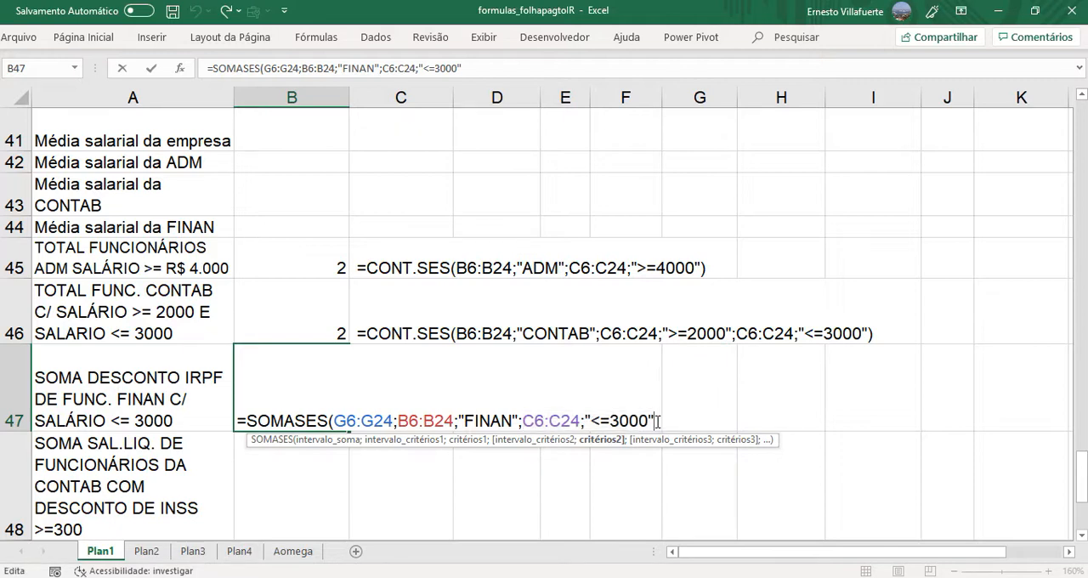
{"action": "type", "text": ")"}
{"action": "key", "text": "Return"}
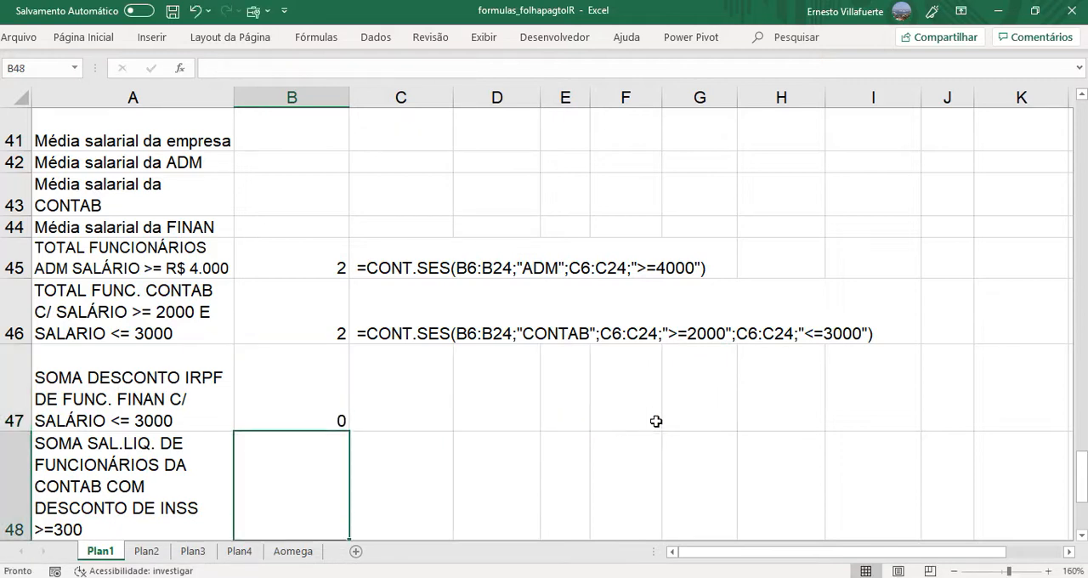
- Copy the SOMASES formula text from B47 and place it as displayed text in C47
{"action": "left_click", "coordinate": [308, 422]}
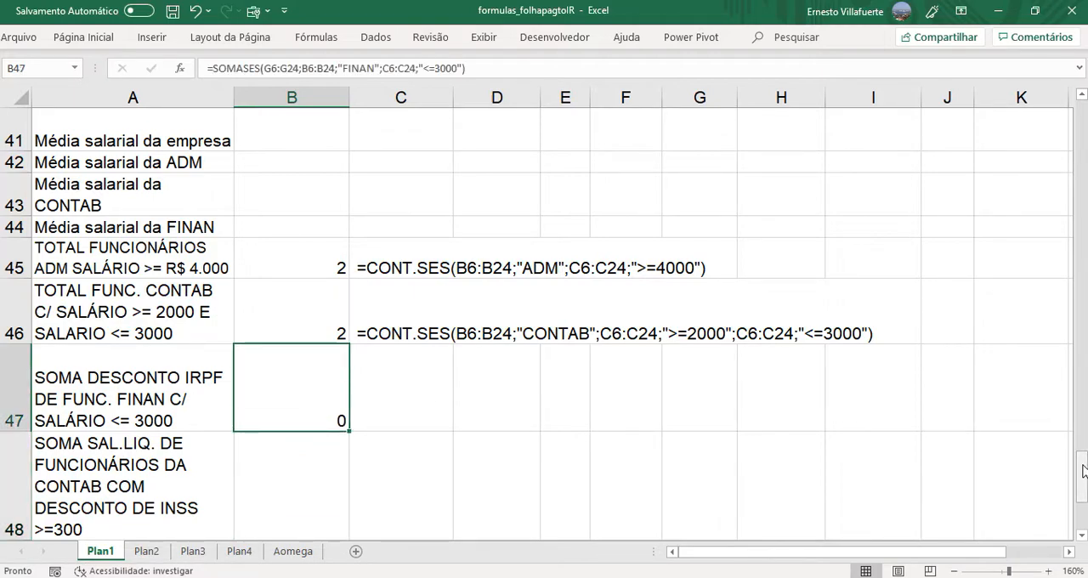
{"action": "mouse_move", "coordinate": [1083, 470]}
{"action": "left_mouse_down"}
{"action": "mouse_move", "coordinate": [1079, 167]}
{"action": "mouse_move", "coordinate": [1082, 455]}
{"action": "mouse_move", "coordinate": [1067, 473]}
{"action": "left_mouse_up"}
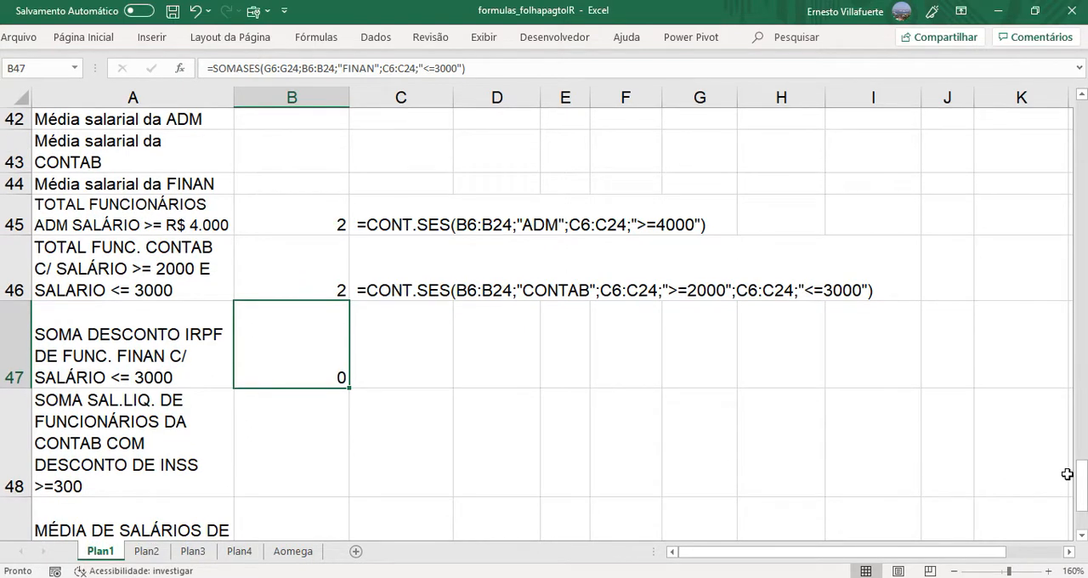
{"action": "double_click", "coordinate": [319, 365]}
{"action": "left_click_drag", "start_coordinate": [237, 378], "coordinate": [709, 377]}
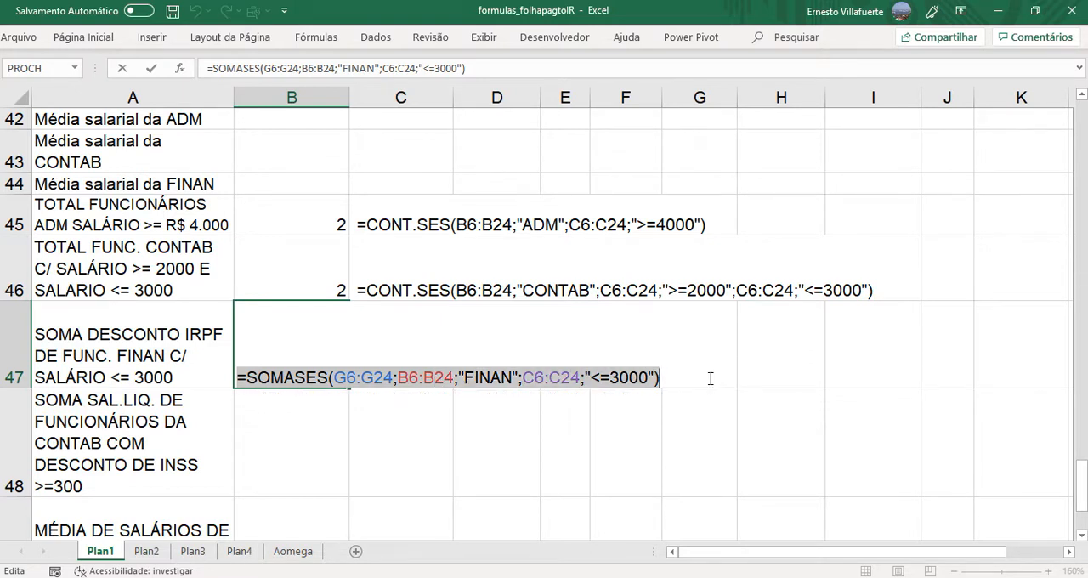
{"action": "key", "text": "Escape"}
{"action": "left_click", "coordinate": [413, 365]}
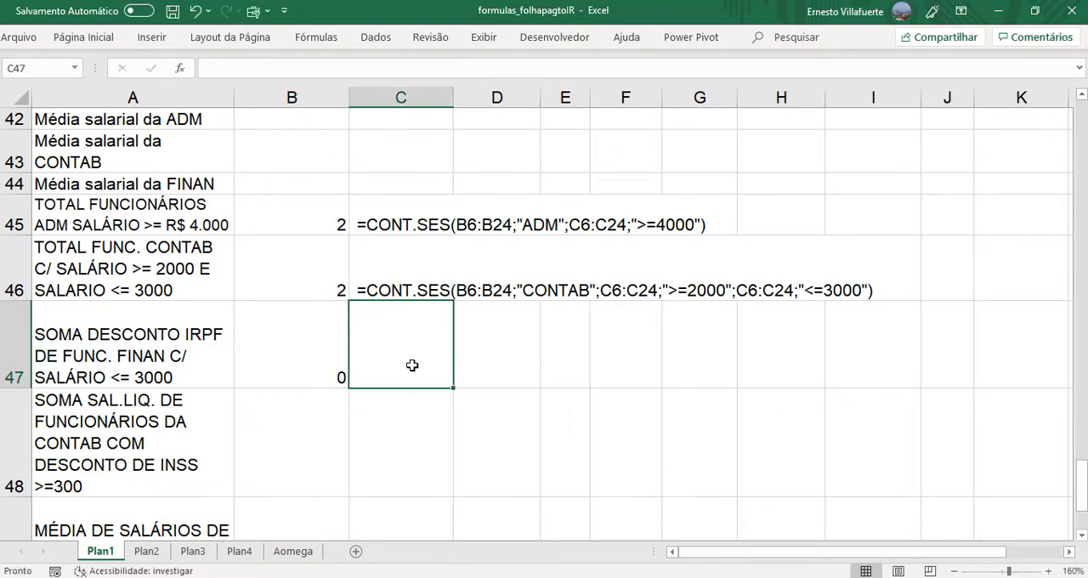
{"action": "double_click", "coordinate": [414, 365]}
{"action": "key", "text": "ctrl+v"}
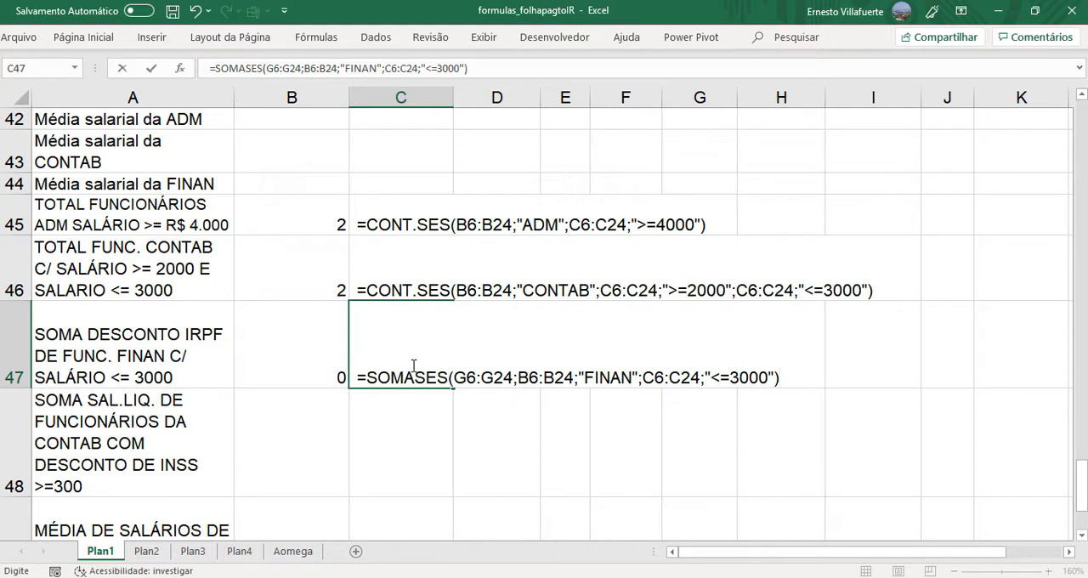
{"action": "key", "text": "Return"}
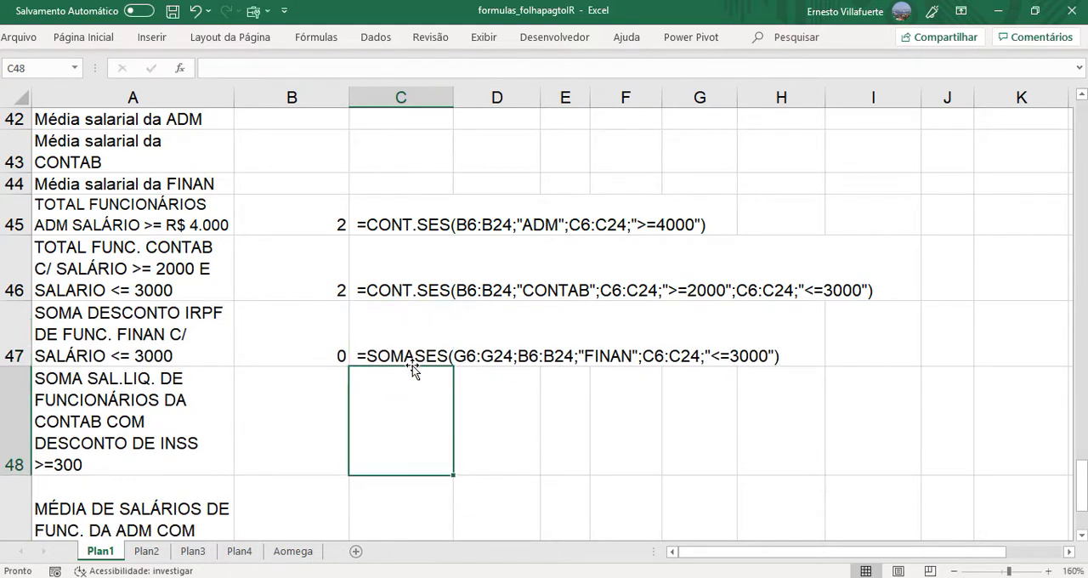
{"action": "left_click", "coordinate": [314, 417]}
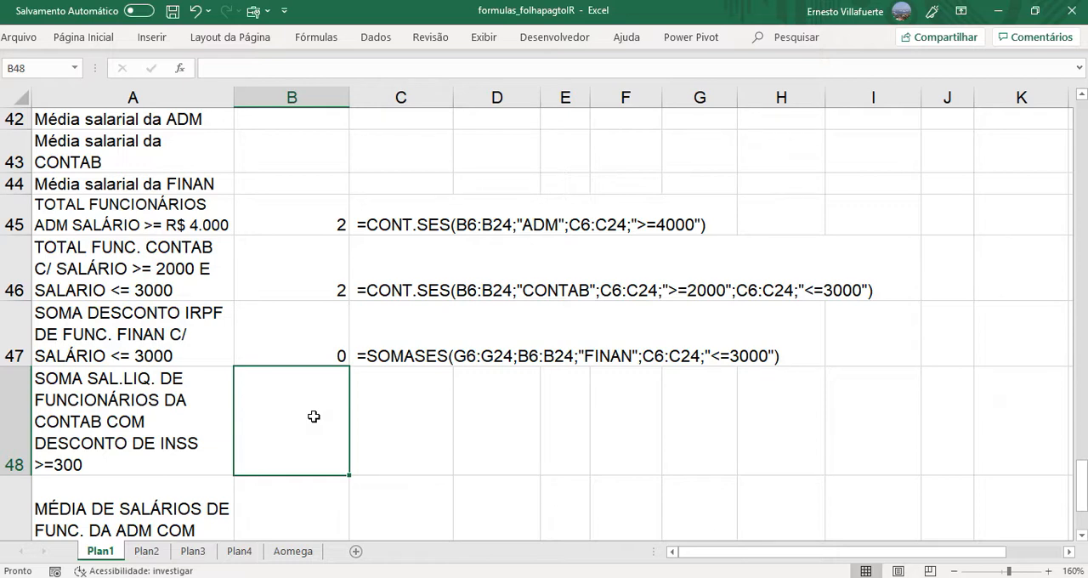
{"action": "left_click_drag", "start_coordinate": [1082, 481], "coordinate": [1082, 161]}
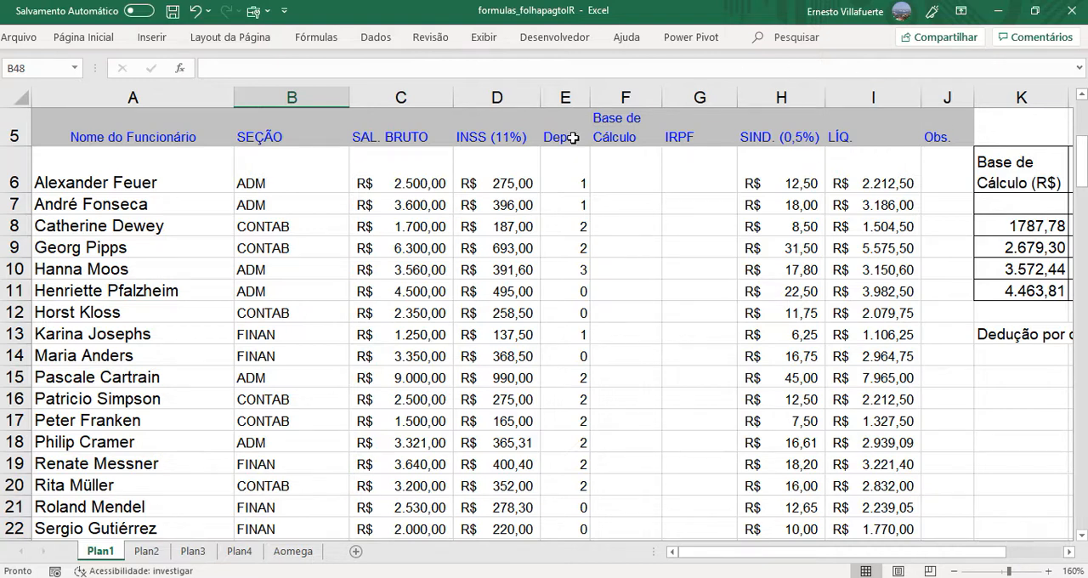
{"action": "left_click", "coordinate": [567, 98]}
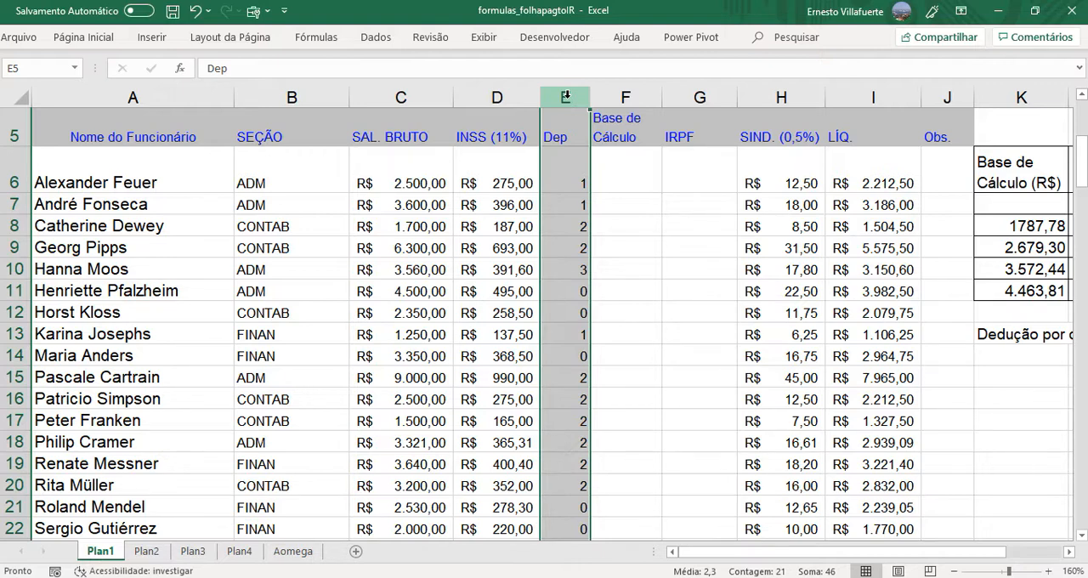
{"action": "left_click", "coordinate": [621, 170]}
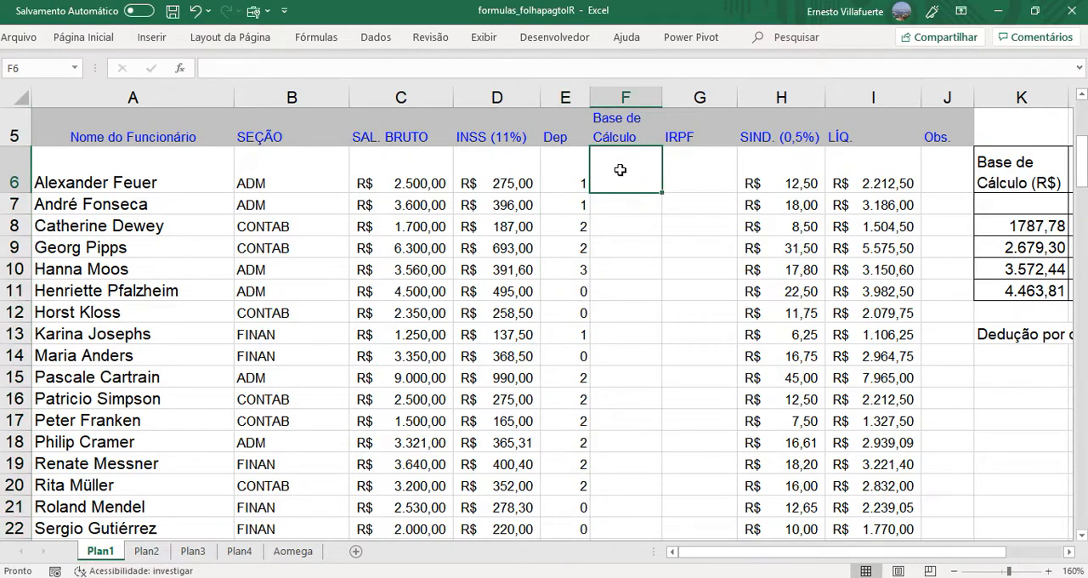
{"action": "left_click", "coordinate": [691, 159]}
- Insert blank cells at G5:G25 in the payroll table, shifting the existing IRPF cells and those beyond to the right
{"action": "left_click", "coordinate": [693, 95]}
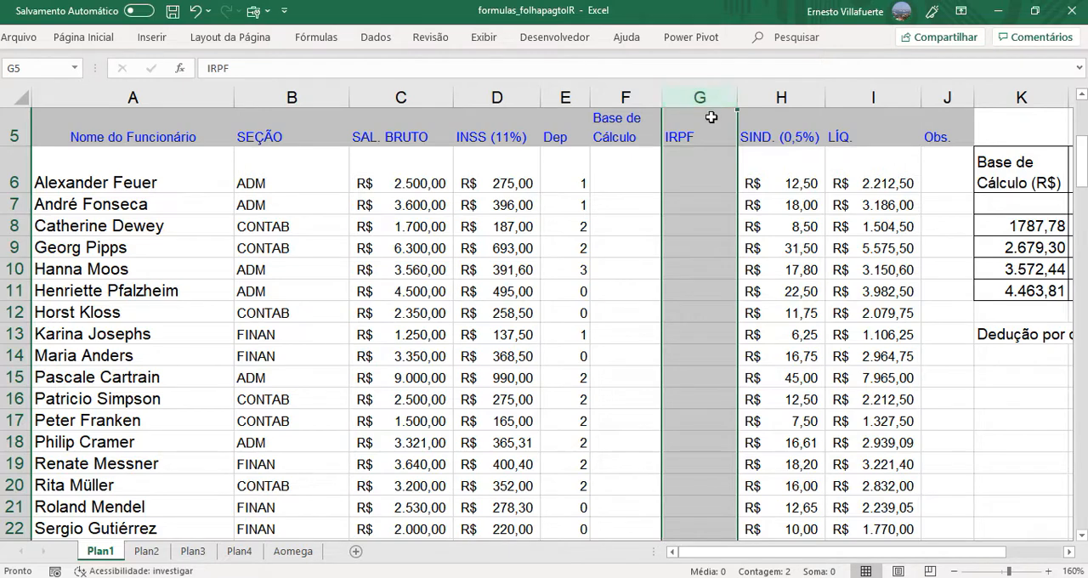
{"action": "left_click_drag", "start_coordinate": [706, 132], "coordinate": [699, 506]}
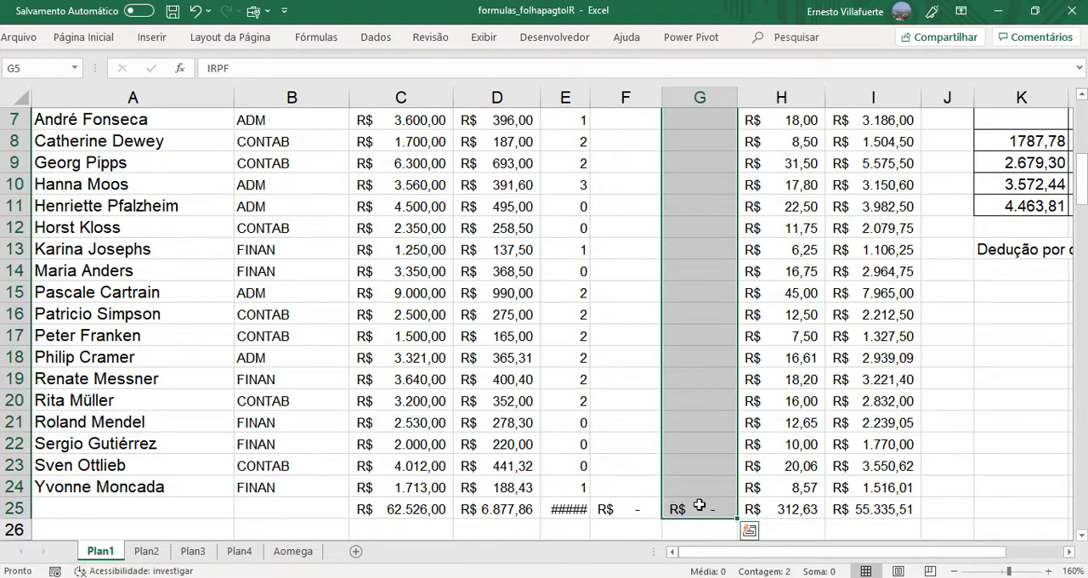
{"action": "left_click", "coordinate": [94, 42]}
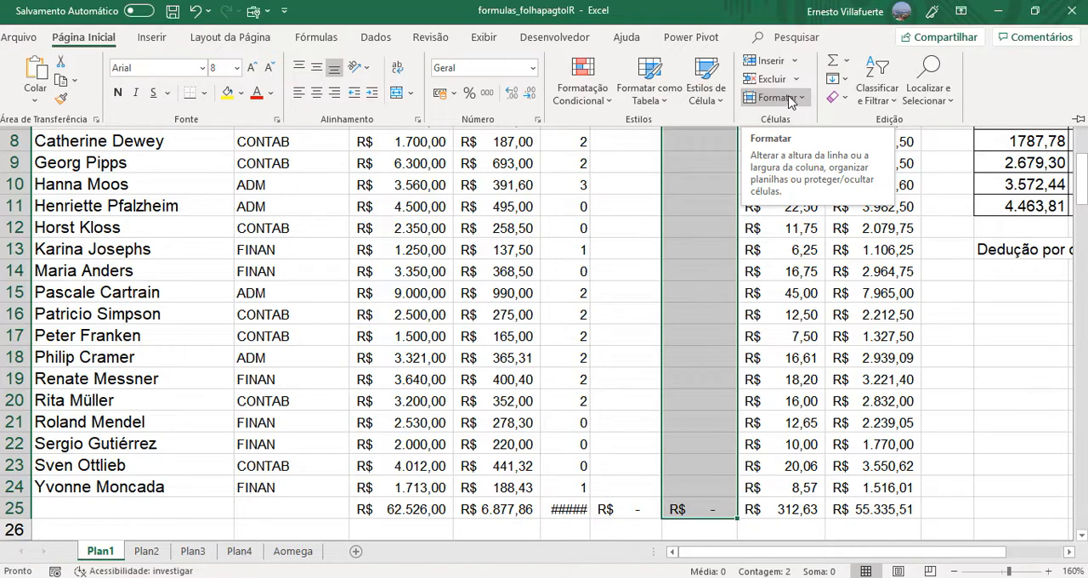
{"action": "left_click", "coordinate": [796, 64]}
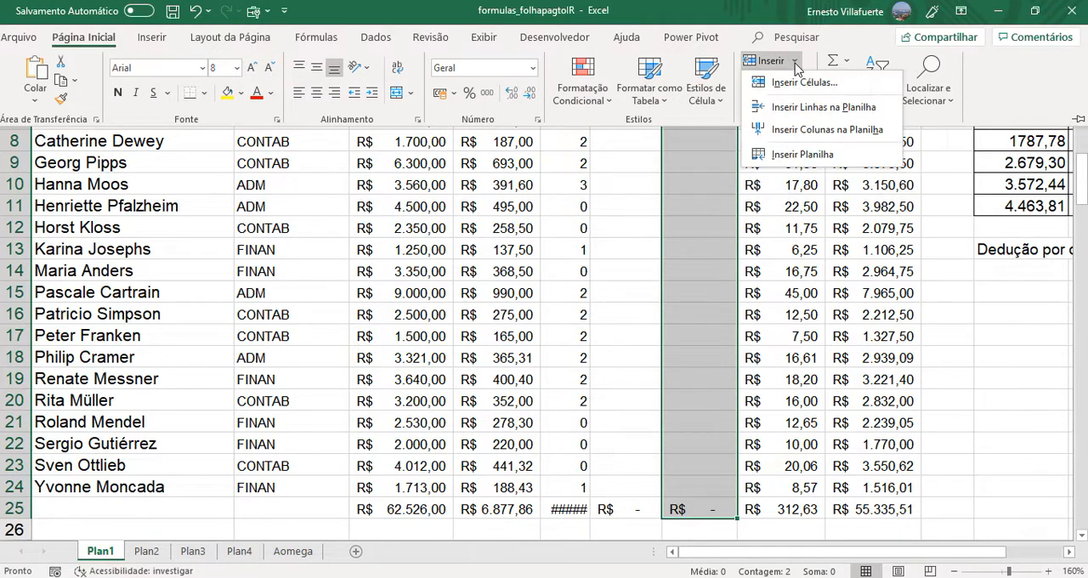
{"action": "left_click", "coordinate": [793, 90]}
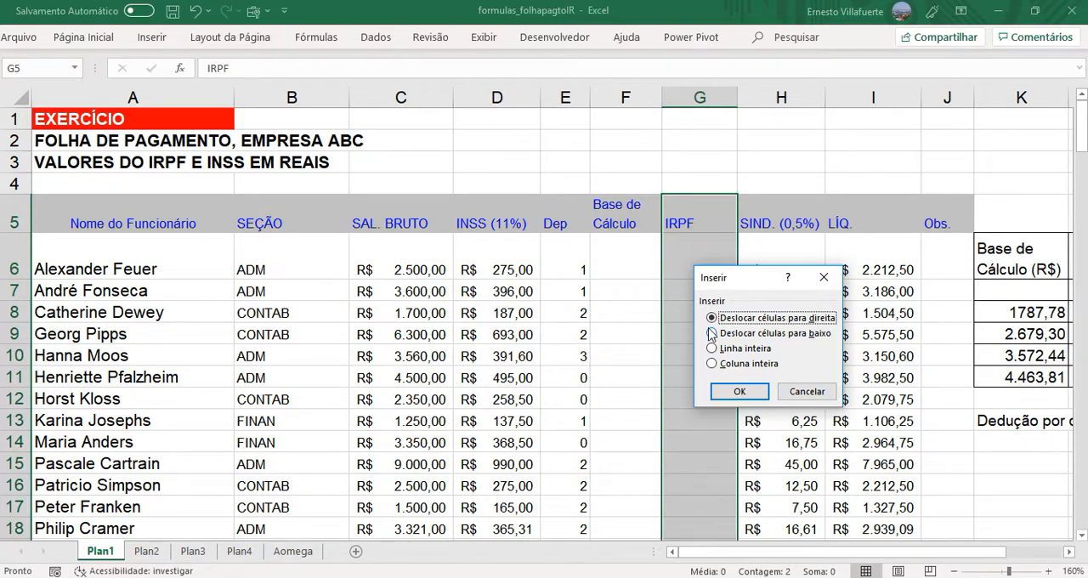
{"action": "left_click", "coordinate": [734, 394]}
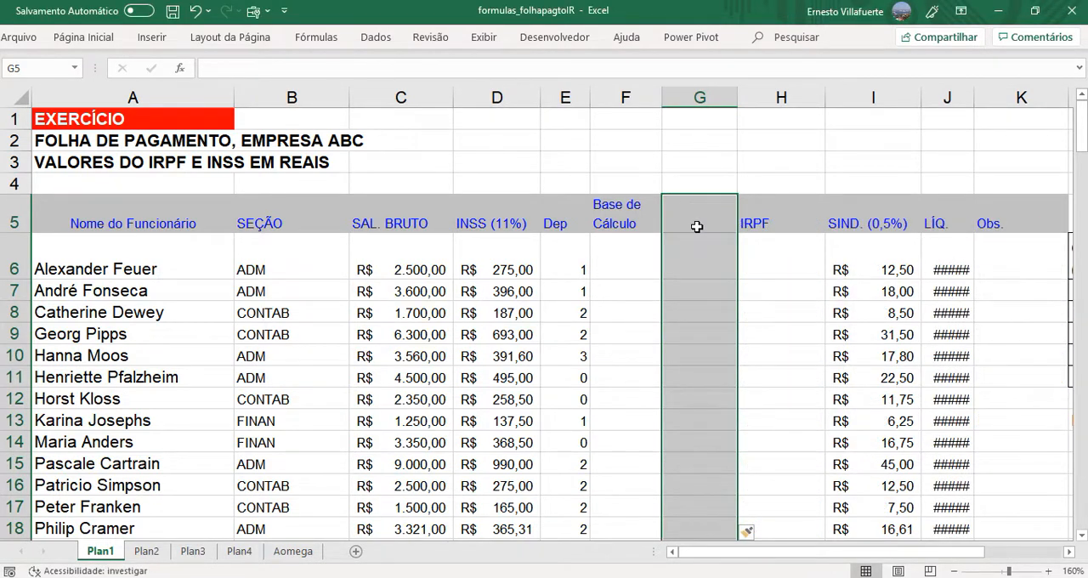
- Enter "(% IRPF)" as the heading of the newly inserted column in G5
{"action": "left_click", "coordinate": [697, 226]}
{"action": "type", "text": "("}
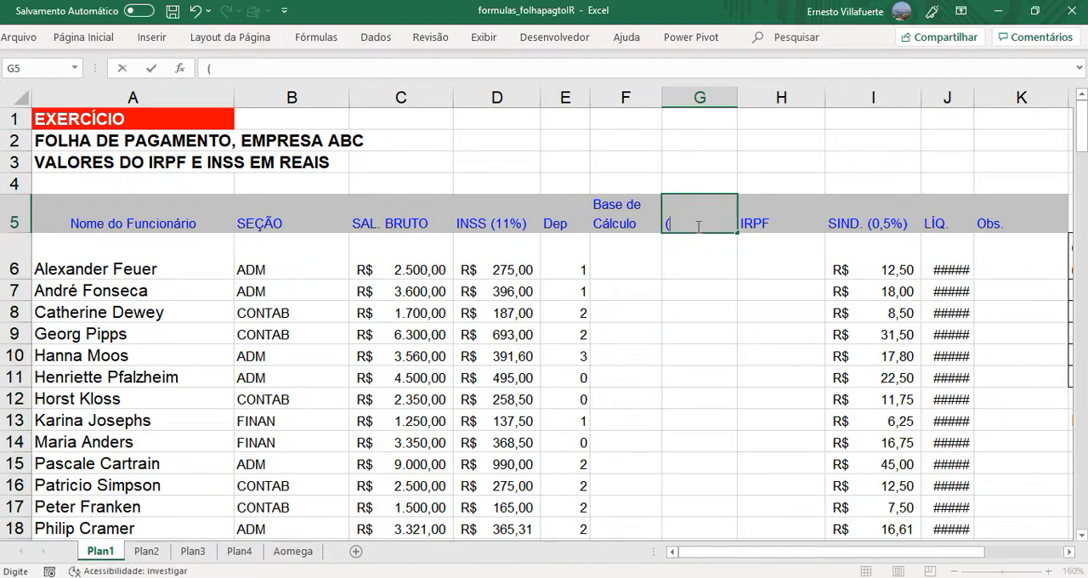
{"action": "type", "text": "% i"}
{"action": "key", "text": "BackSpace"}
{"action": "key", "text": "BackSpace"}
{"action": "type", "text": "IRPF"}
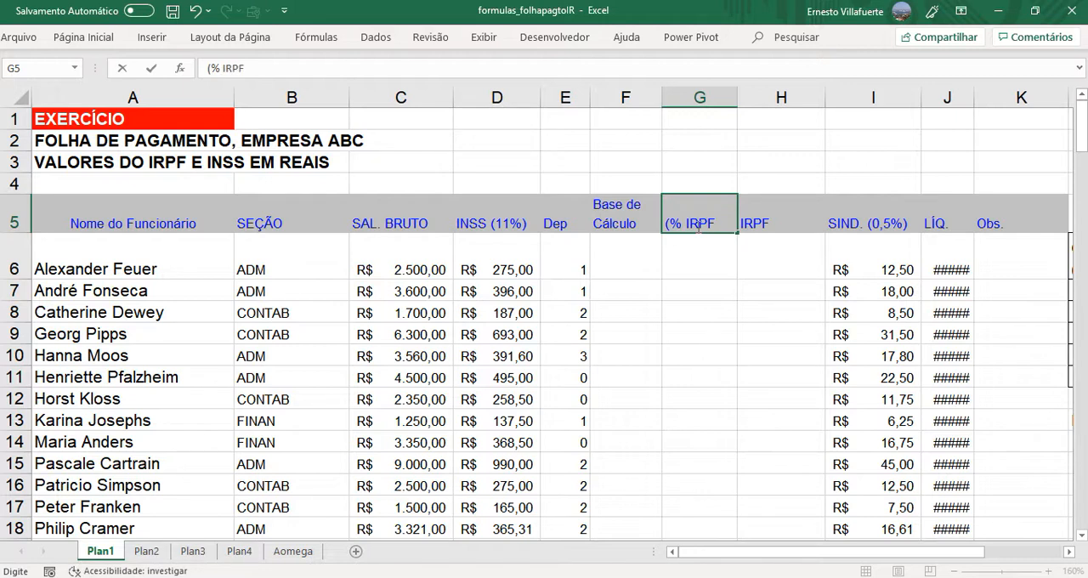
{"action": "key", "text": "Return"}
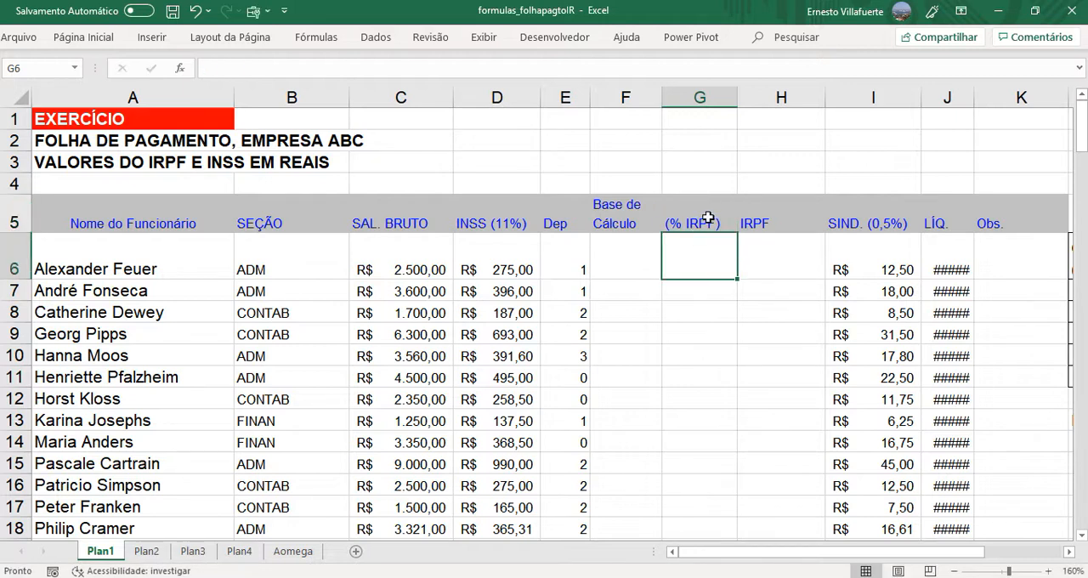
- Change the IRPF heading in H5 to "IRPF (R$)"
{"action": "left_click", "coordinate": [709, 217]}
{"action": "left_click", "coordinate": [782, 220]}
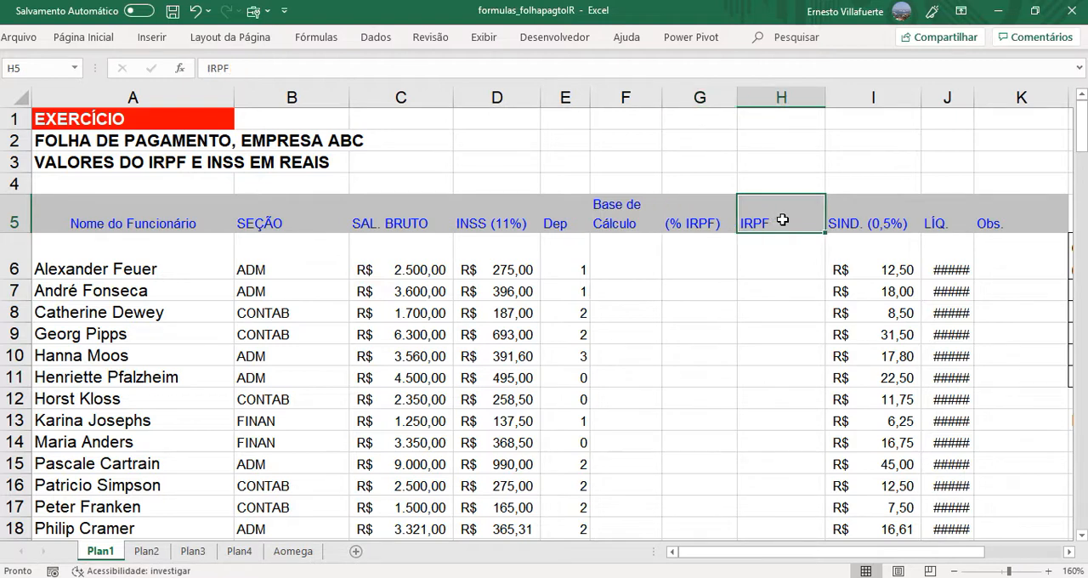
{"action": "double_click", "coordinate": [782, 220]}
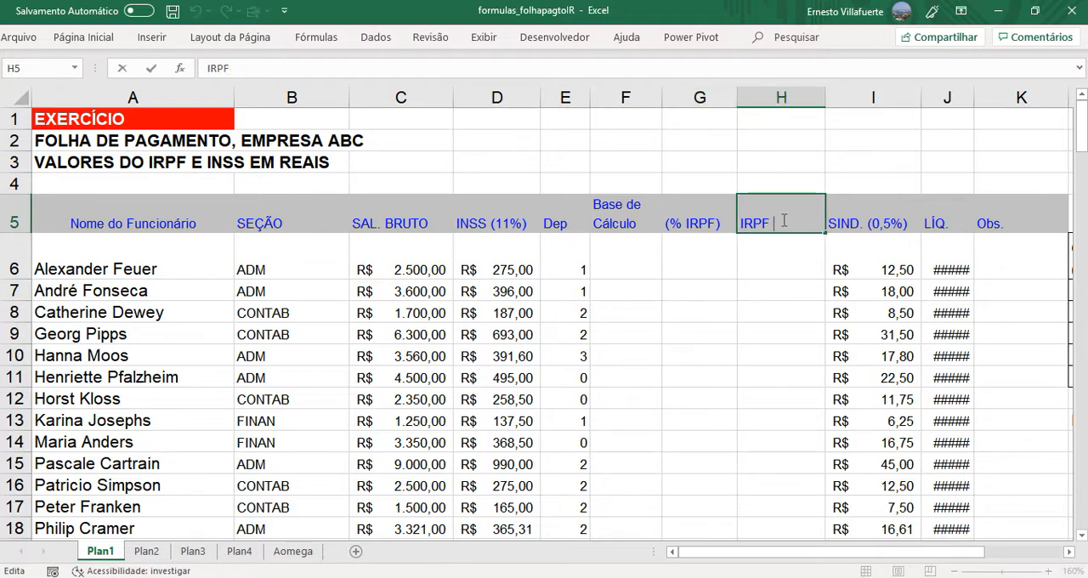
{"action": "type", "text": "(r$"}
{"action": "key", "text": "BackSpace"}
{"action": "key", "text": "BackSpace"}
{"action": "type", "text": "R$"}
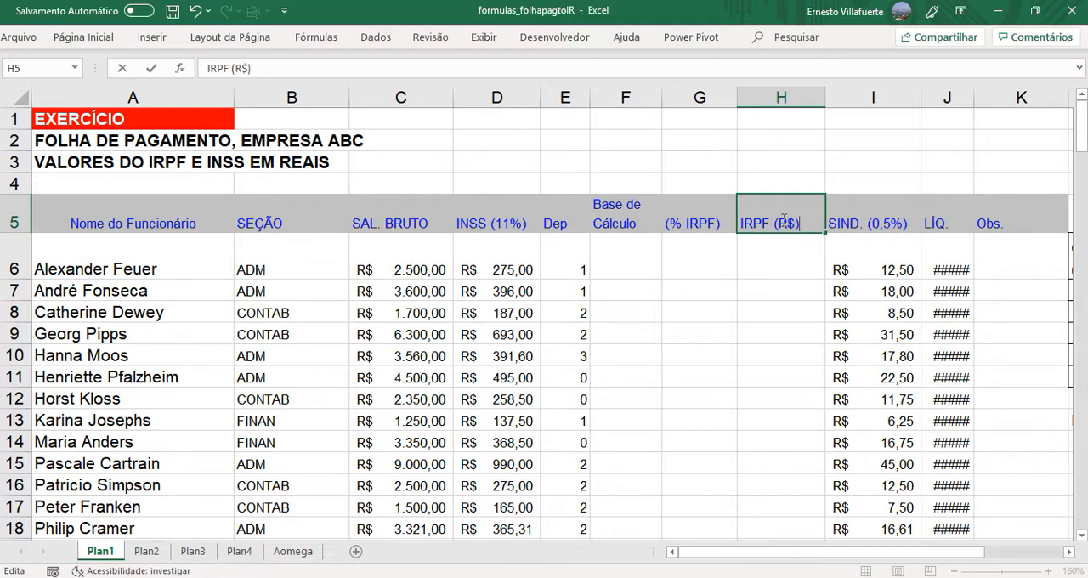
{"action": "key", "text": "Return"}
- Widen column J so that the LÍQ. values fit in their cells
{"action": "left_click", "coordinate": [691, 261]}
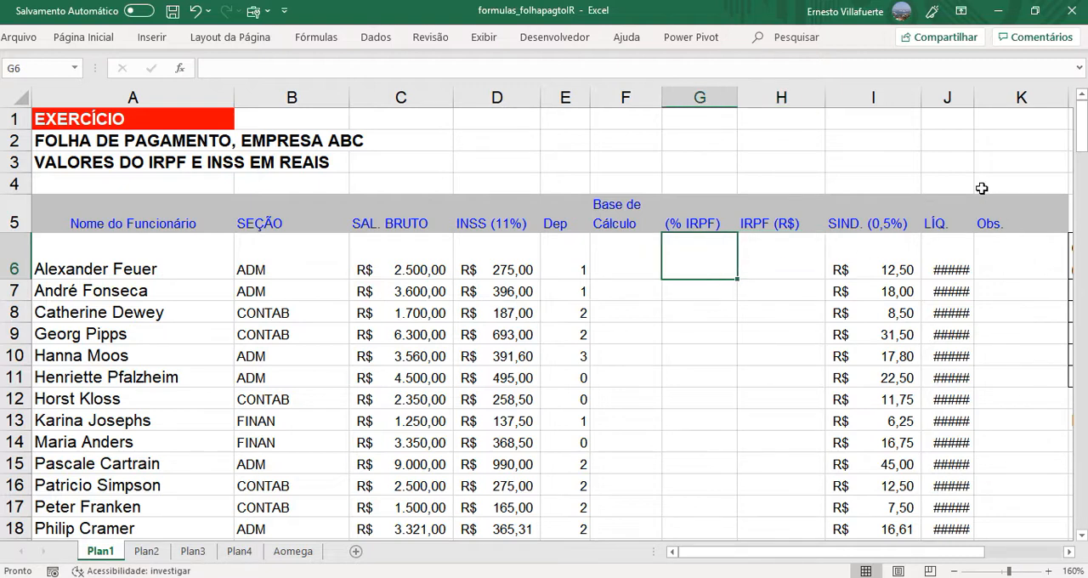
{"action": "left_click_drag", "start_coordinate": [973, 100], "coordinate": [1018, 104]}
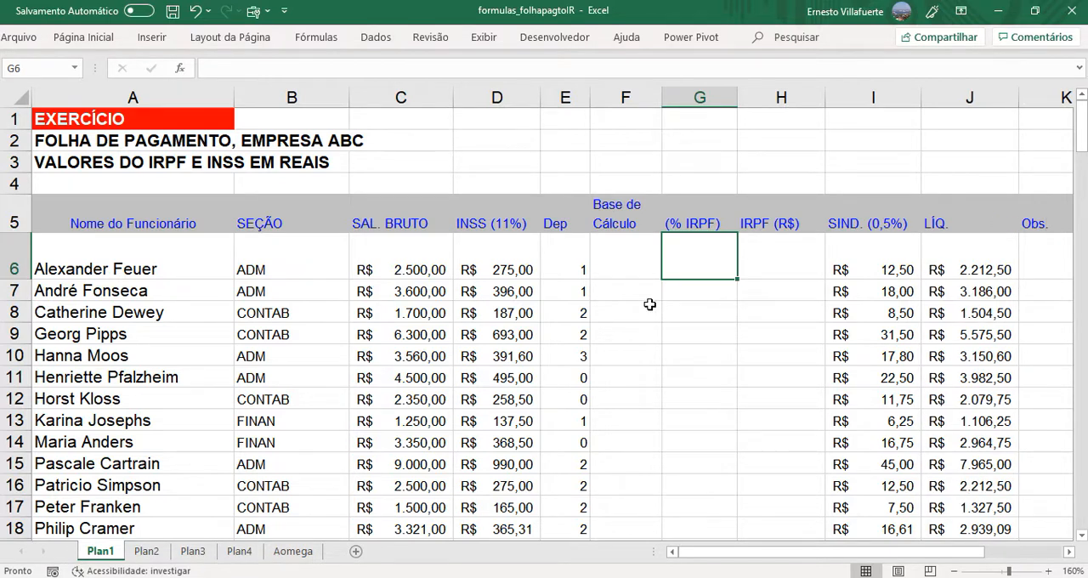
{"action": "left_click", "coordinate": [633, 264]}
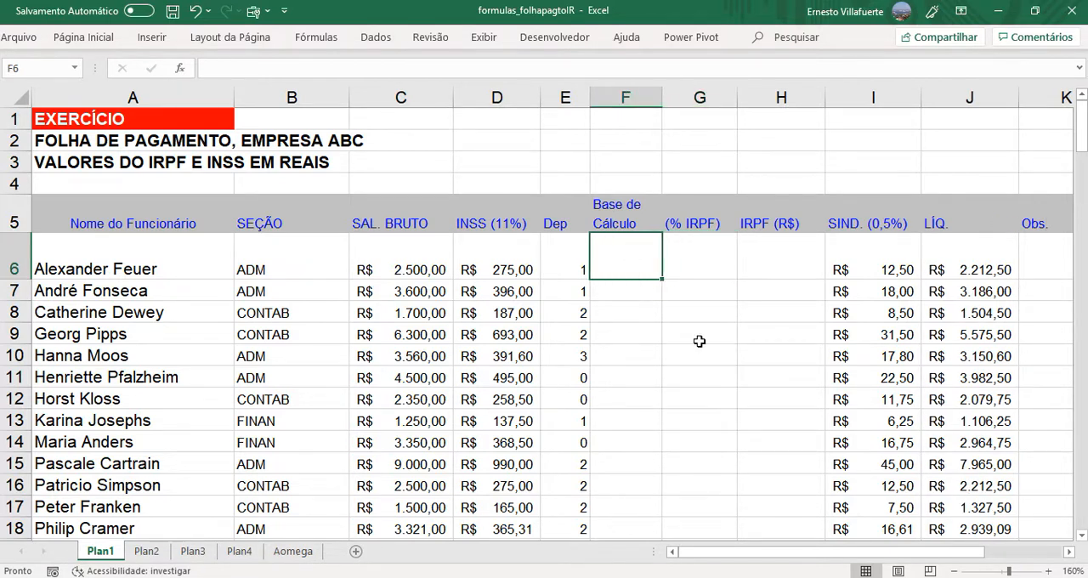
- Examine the income tax table in L6:O11, going through each bracket's limits, its rate and the amount to deduct
{"action": "left_click_drag", "start_coordinate": [799, 552], "coordinate": [931, 548]}
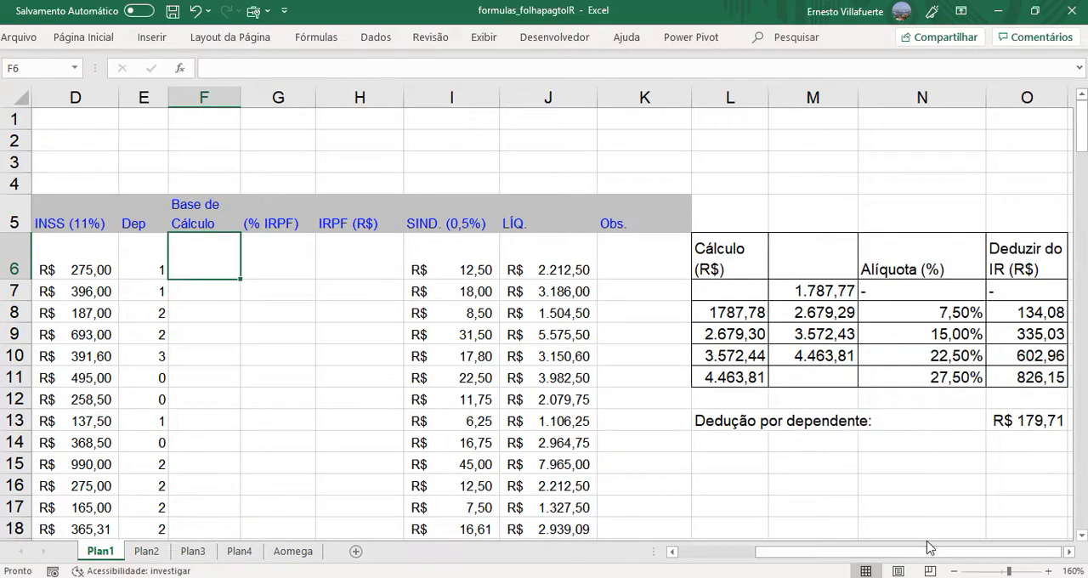
{"action": "left_click", "coordinate": [1069, 552]}
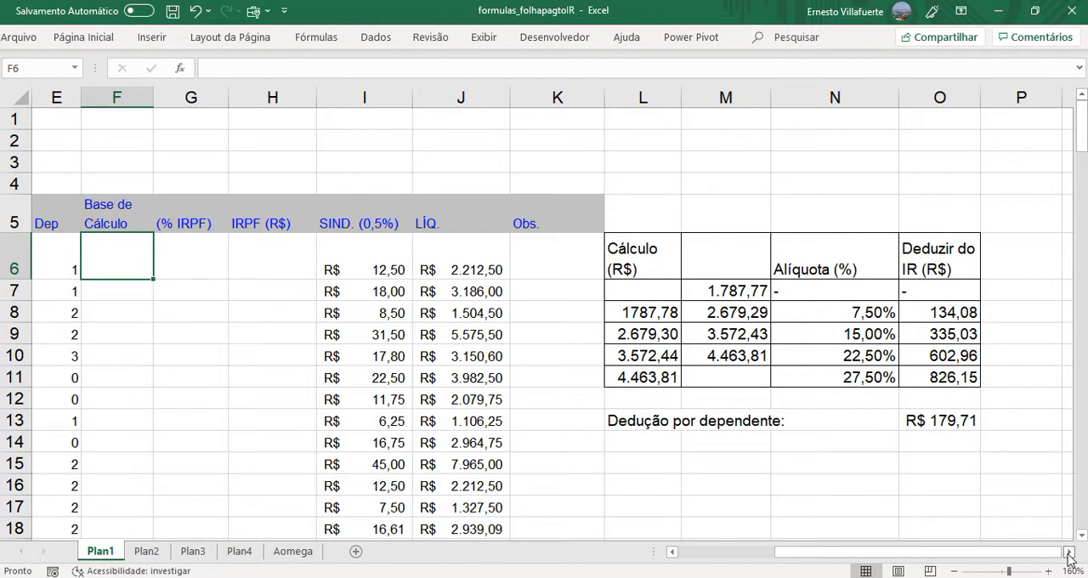
{"action": "left_click", "coordinate": [723, 292]}
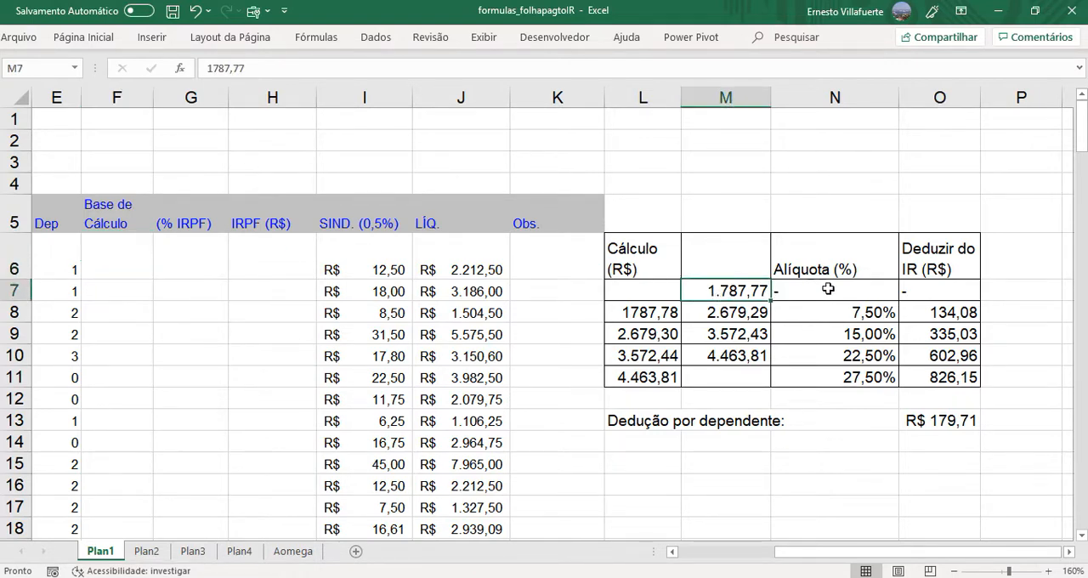
{"action": "left_click", "coordinate": [867, 291]}
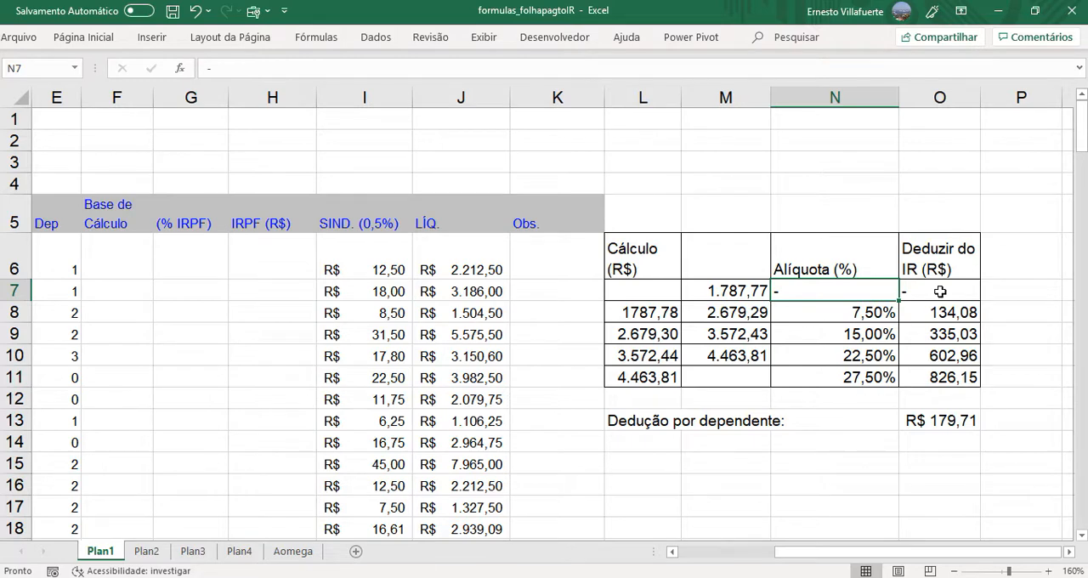
{"action": "left_click", "coordinate": [744, 314]}
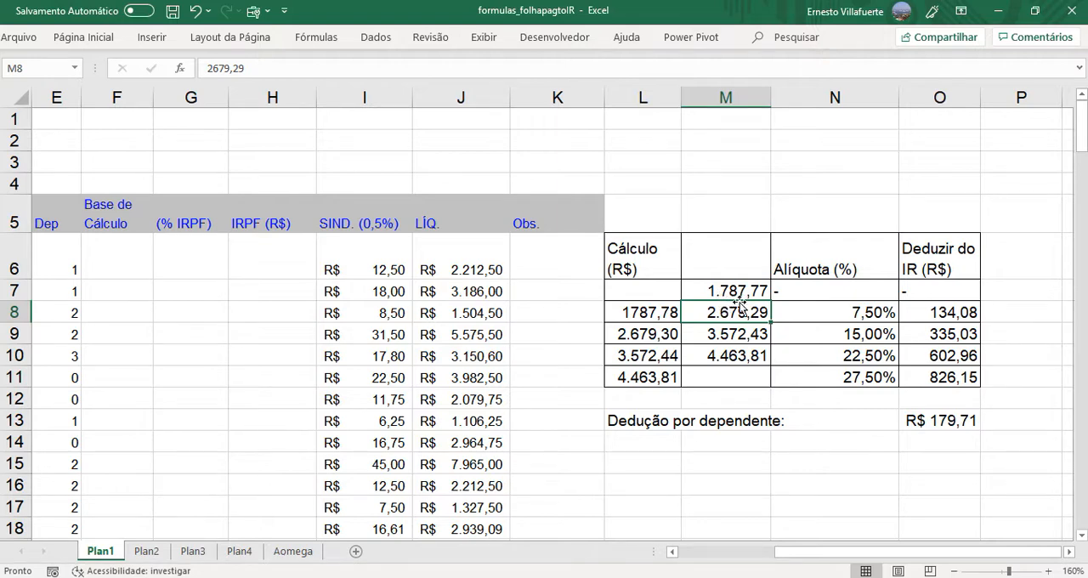
{"action": "left_click", "coordinate": [845, 314]}
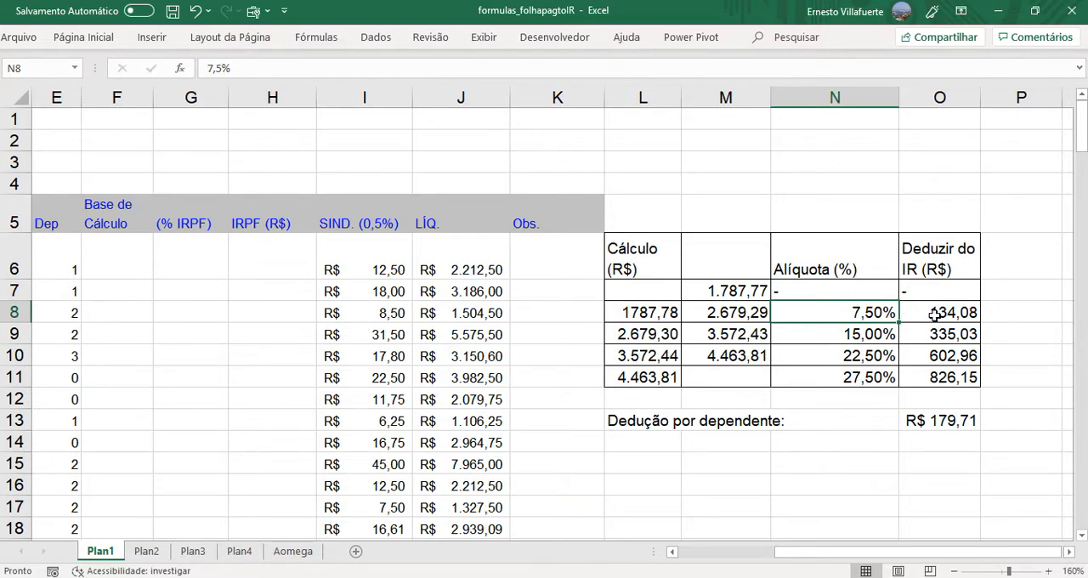
{"action": "left_click", "coordinate": [745, 338]}
{"action": "left_click", "coordinate": [832, 335]}
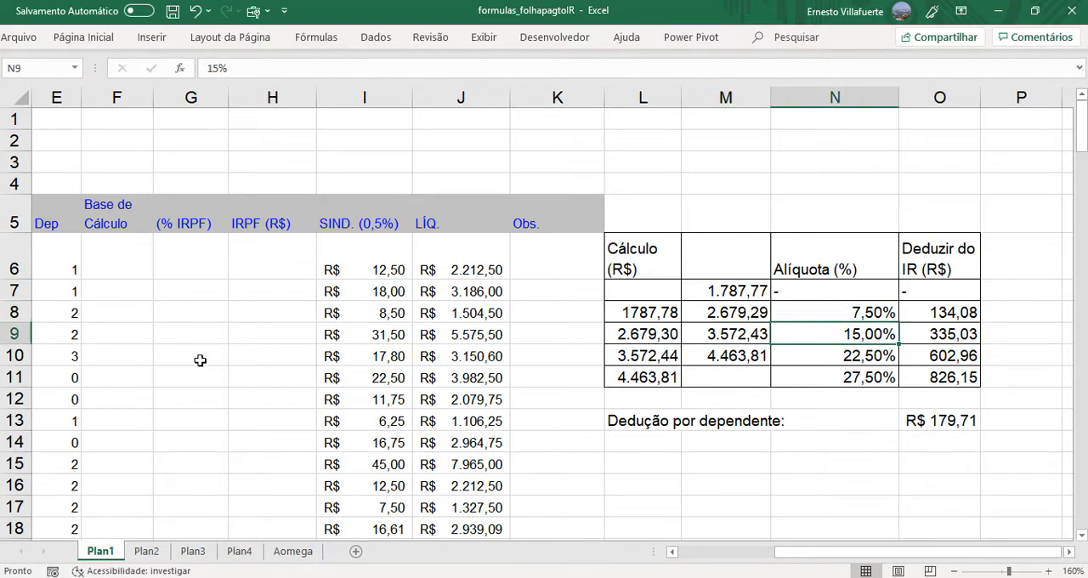
{"action": "left_click", "coordinate": [955, 336]}
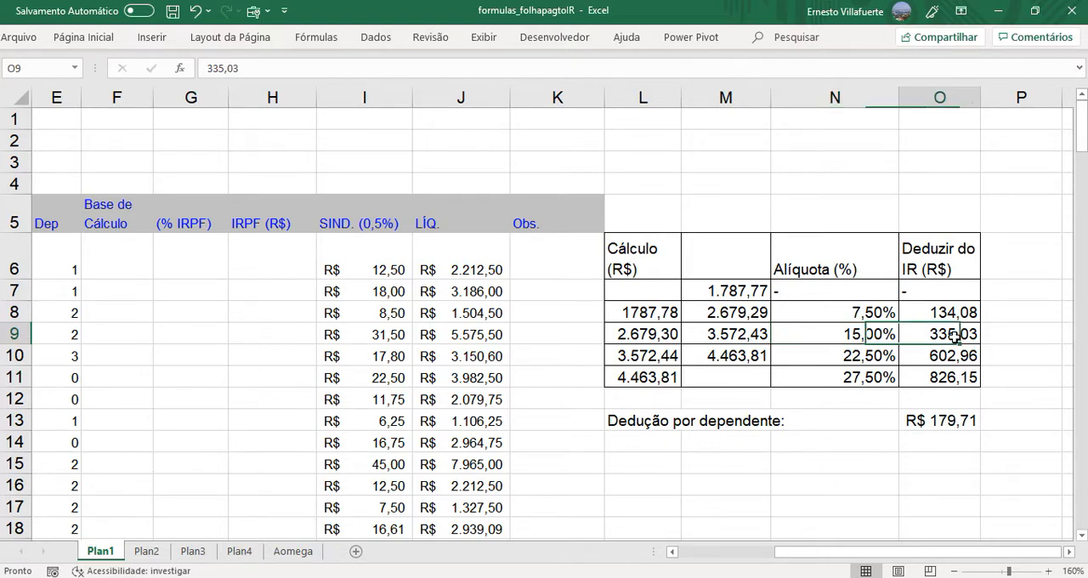
{"action": "left_click", "coordinate": [856, 361]}
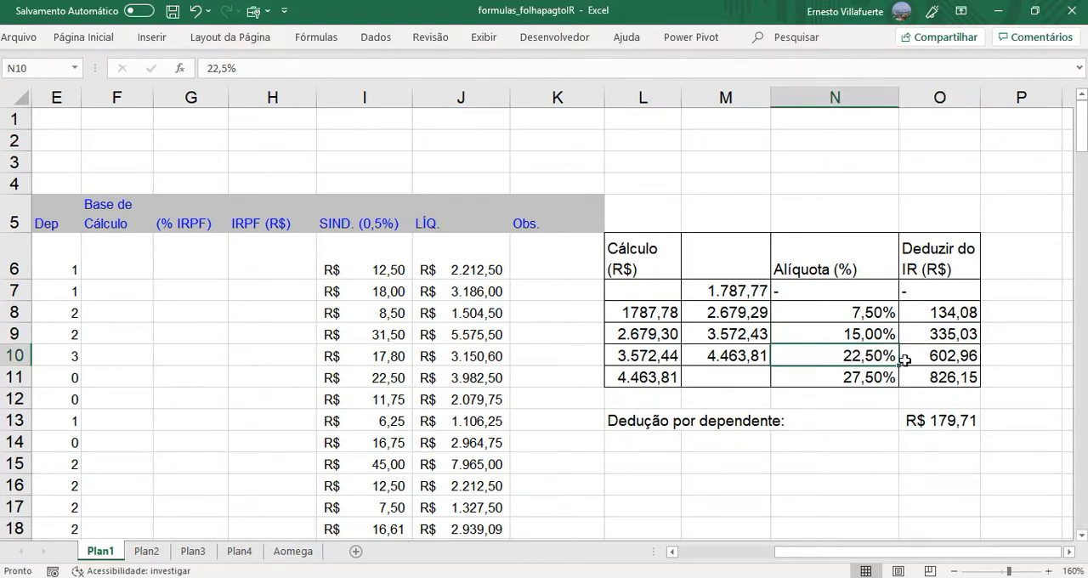
{"action": "left_click", "coordinate": [950, 358]}
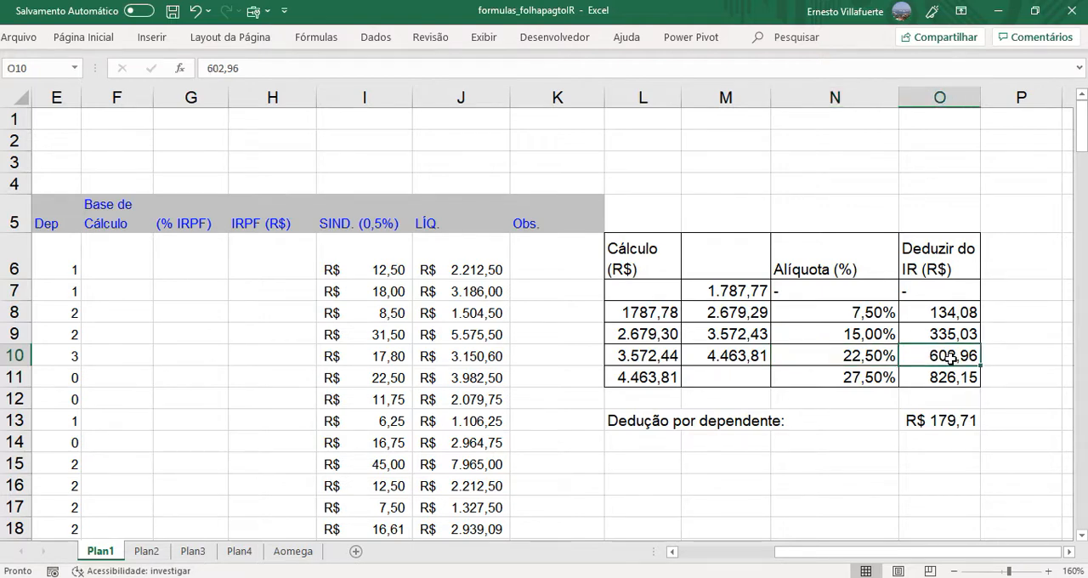
{"action": "left_click", "coordinate": [655, 385]}
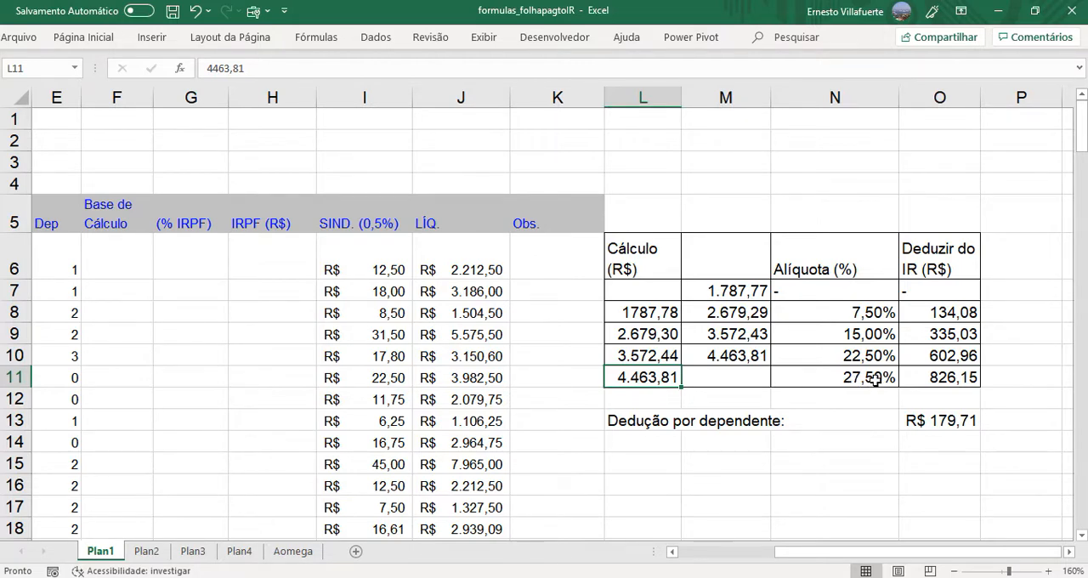
{"action": "left_click", "coordinate": [875, 381]}
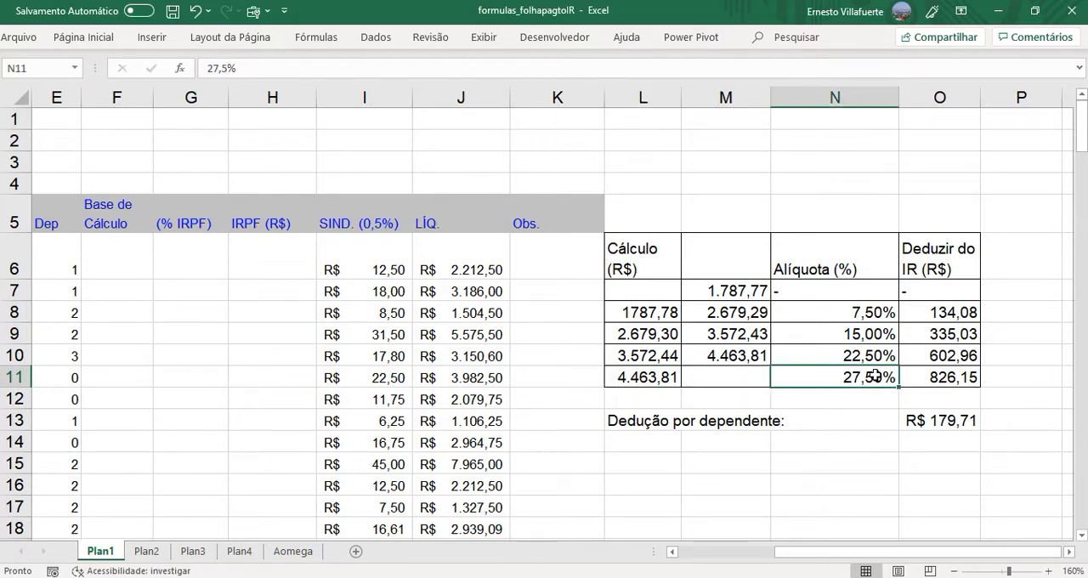
{"action": "left_click", "coordinate": [942, 379]}
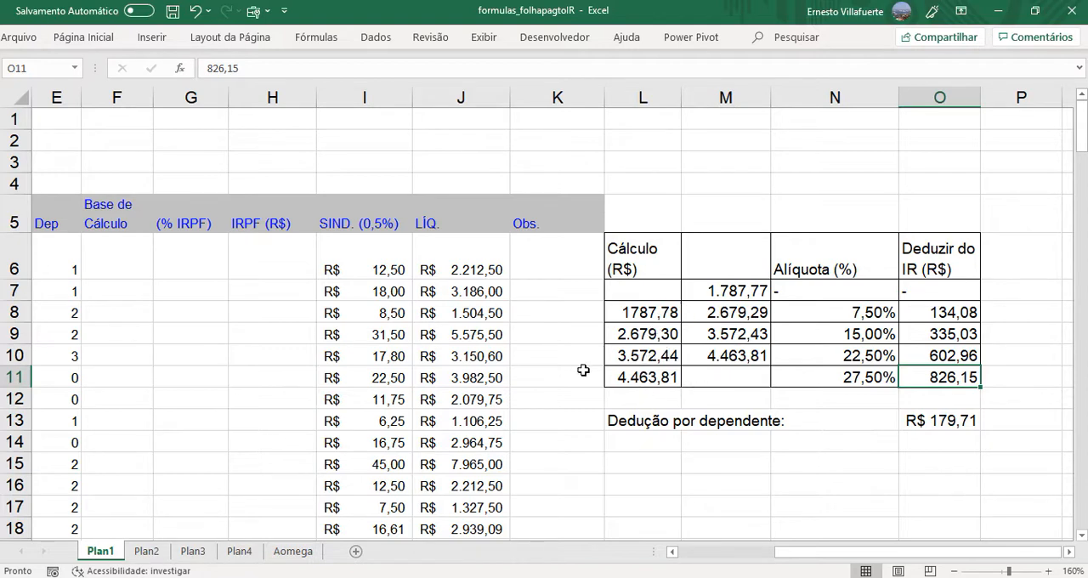
- Start the Base de Cálculo formula in F6 with a reference to the gross salary in C6
{"action": "left_click", "coordinate": [122, 267]}
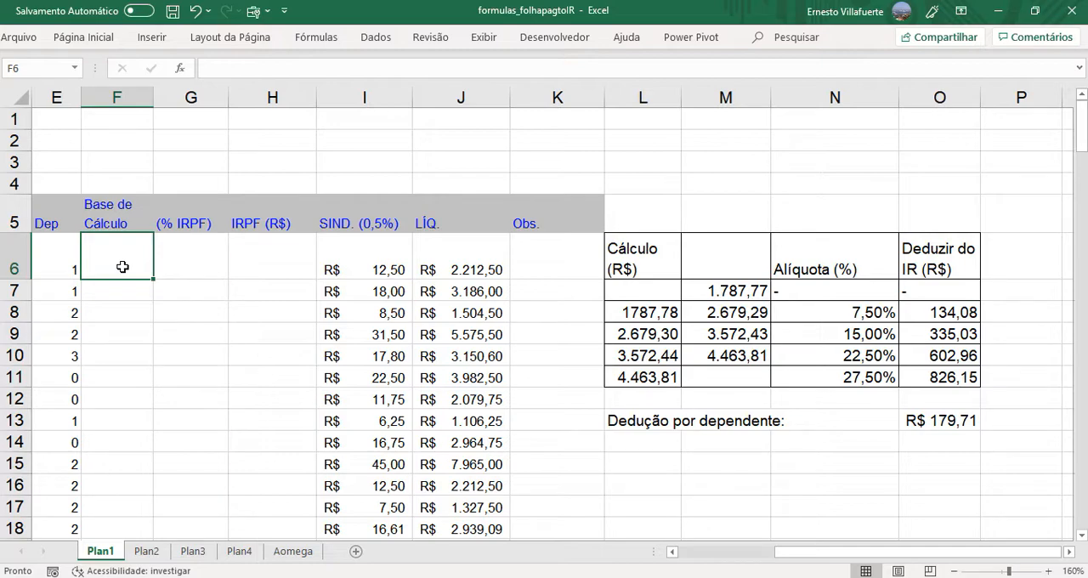
{"action": "type", "text": "="}
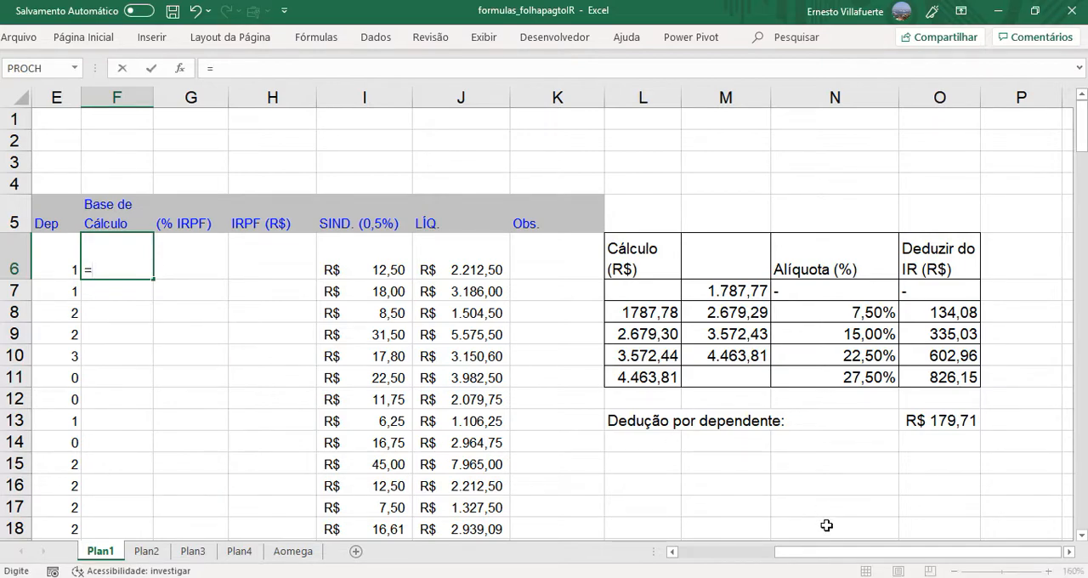
{"action": "left_click_drag", "start_coordinate": [826, 555], "coordinate": [739, 567]}
{"action": "left_click", "coordinate": [423, 260]}
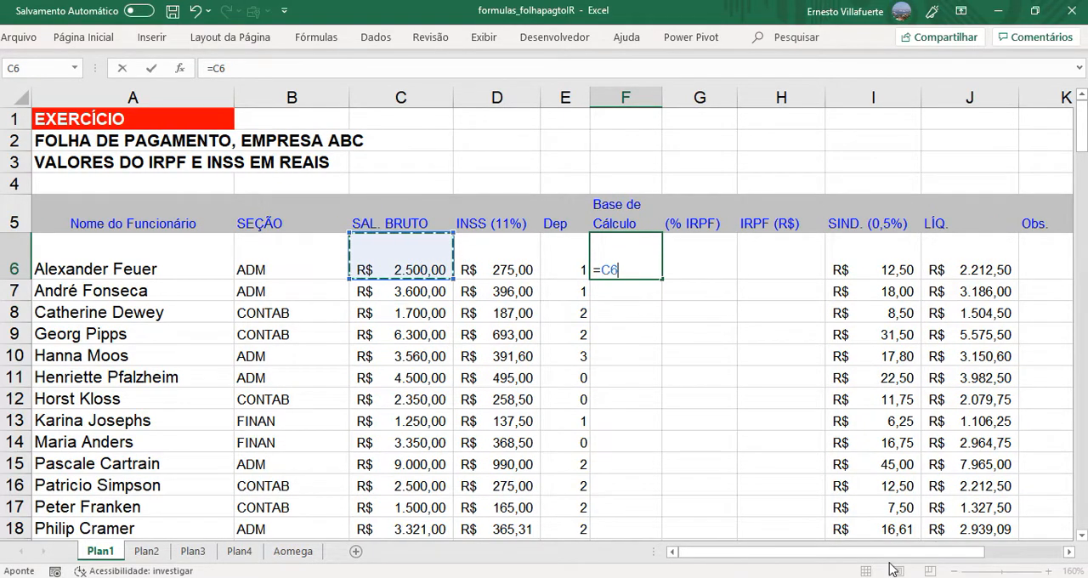
- Extend the F6 formula with a subtraction, an opening parenthesis and the deduction per dependent as the absolute reference $O$13
{"action": "left_click_drag", "start_coordinate": [893, 555], "coordinate": [999, 555]}
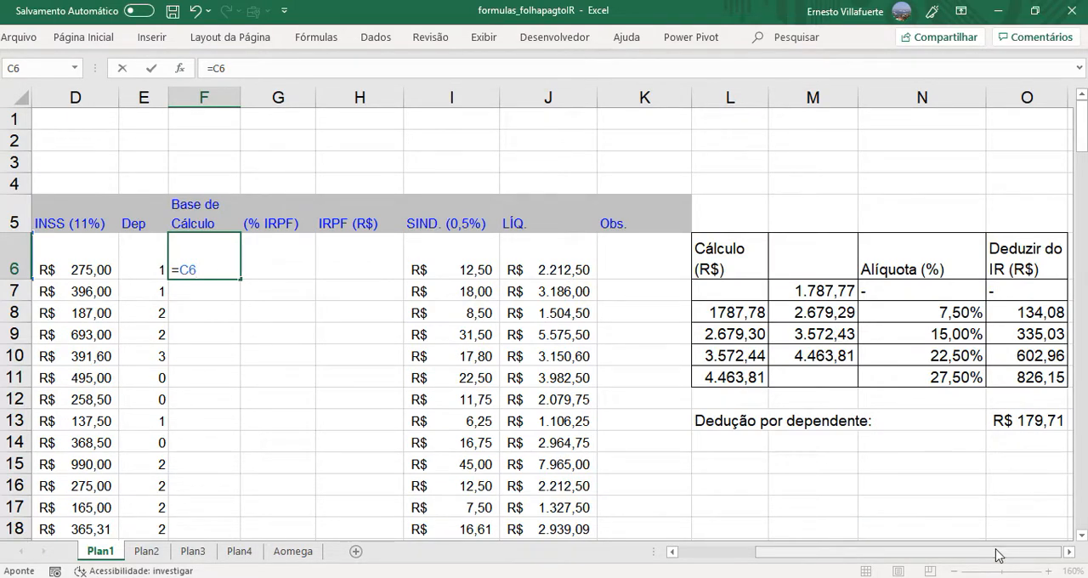
{"action": "type", "text": "-("}
{"action": "left_click", "coordinate": [1025, 423]}
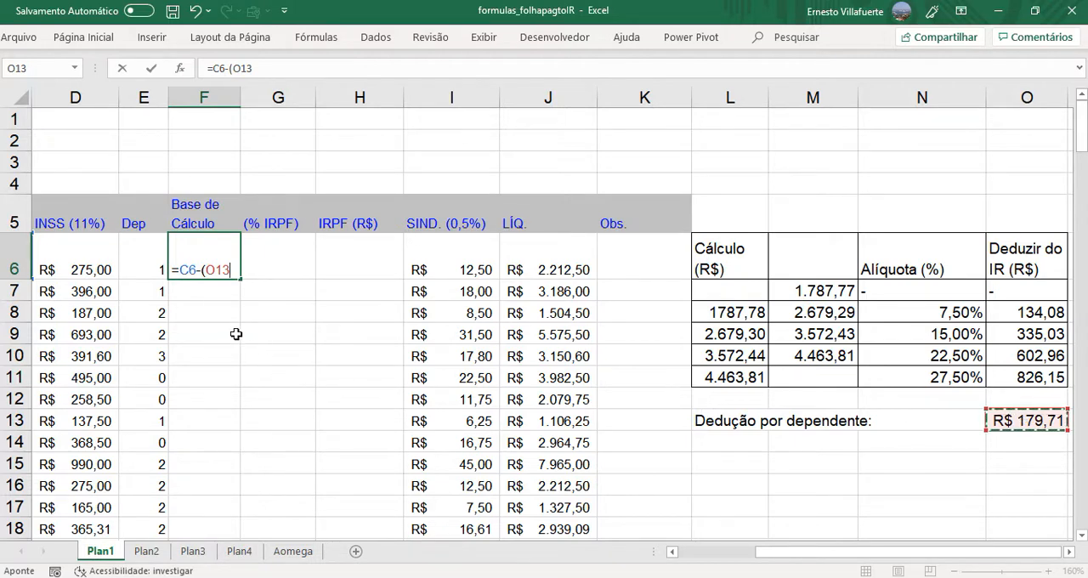
{"action": "left_click_drag", "start_coordinate": [205, 269], "coordinate": [237, 271]}
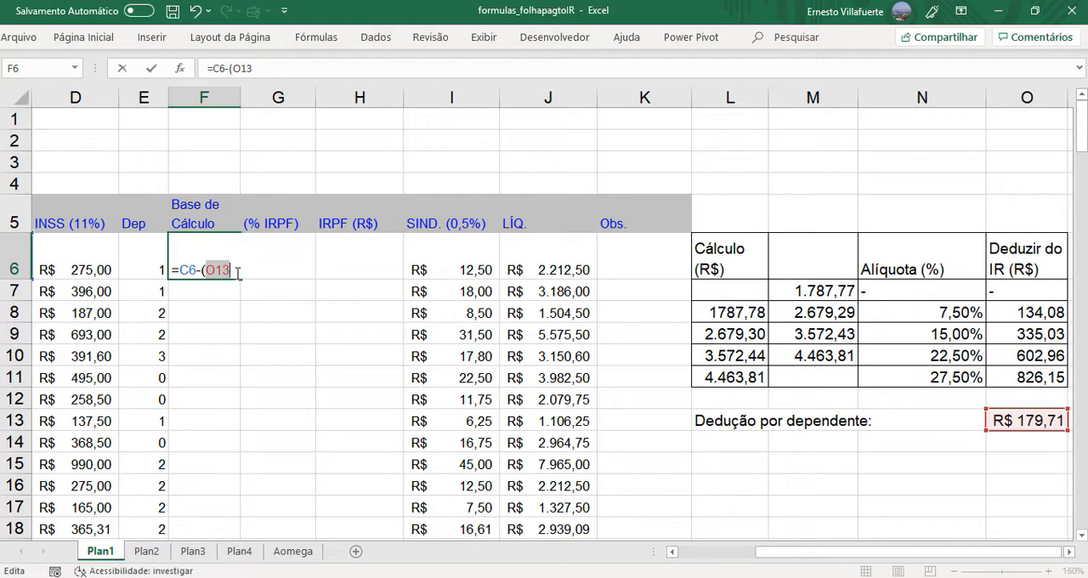
{"action": "key", "text": "F4"}
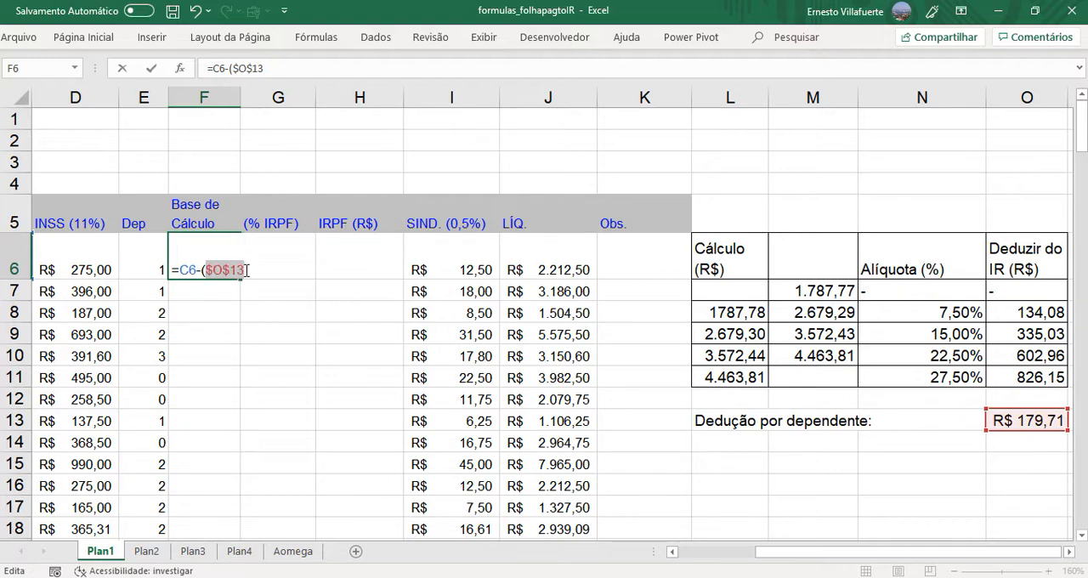
- Complete the Base de Cálculo formula in F6 as =C6-($O$13 *E6), multiplying the deduction by the number of dependents
{"action": "left_click", "coordinate": [246, 270]}
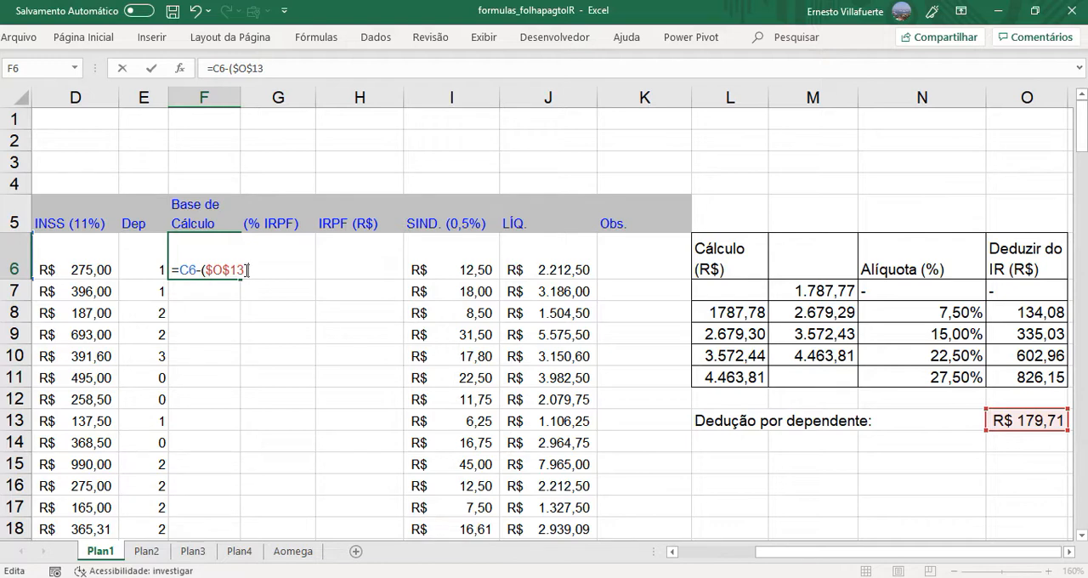
{"action": "left_click", "coordinate": [139, 270]}
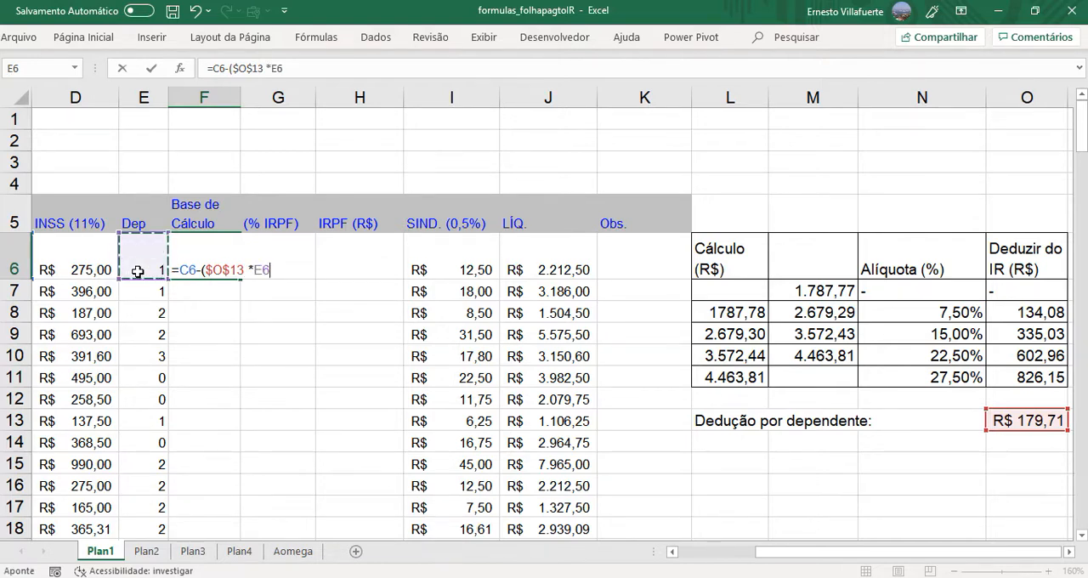
{"action": "type", "text": ")"}
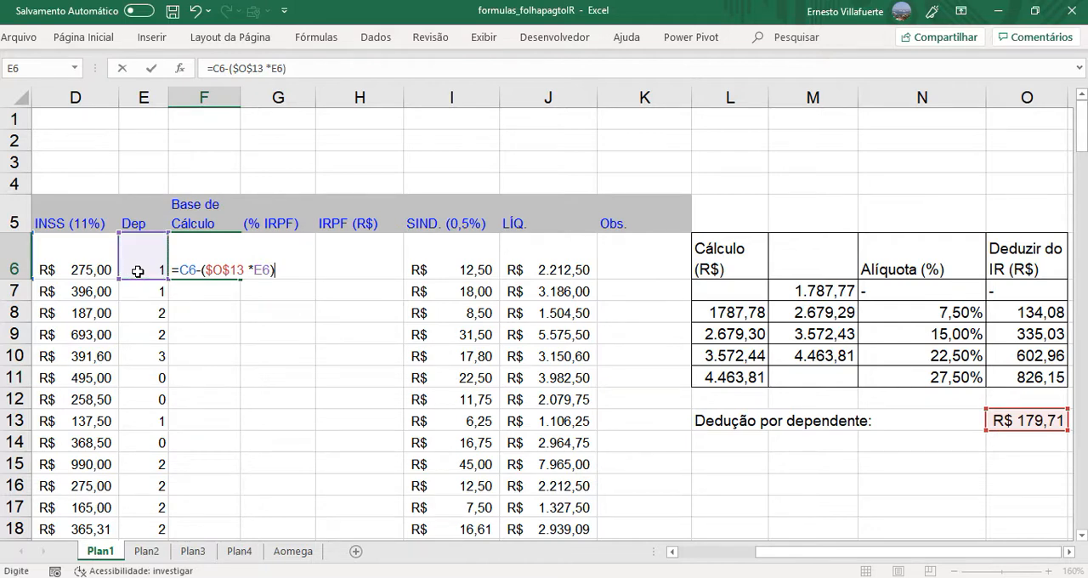
{"action": "key", "text": "Return"}
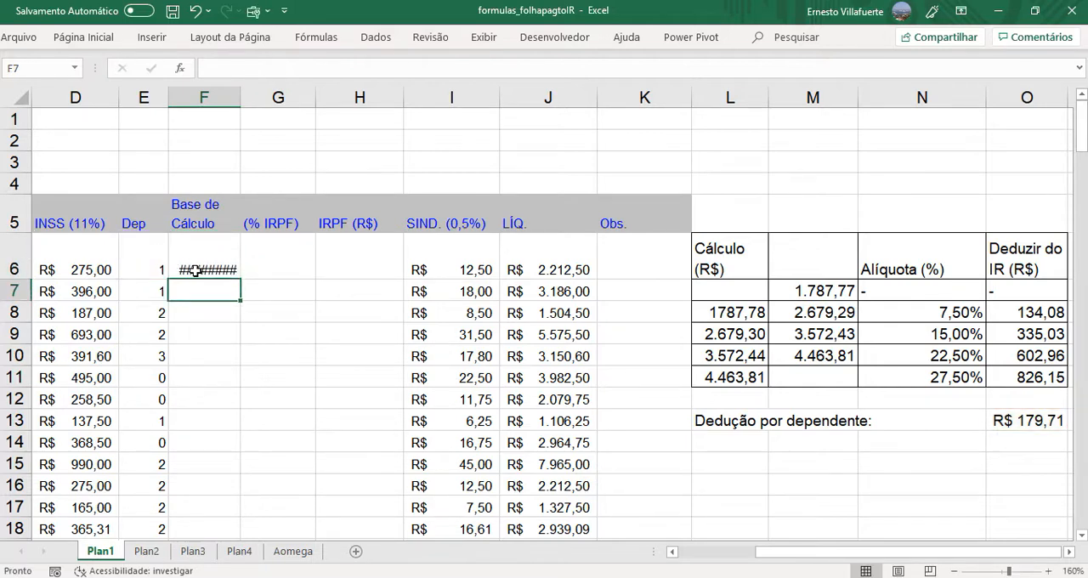
- Widen column F so that the Base de Cálculo values fit in their cells
{"action": "double_click", "coordinate": [241, 100]}
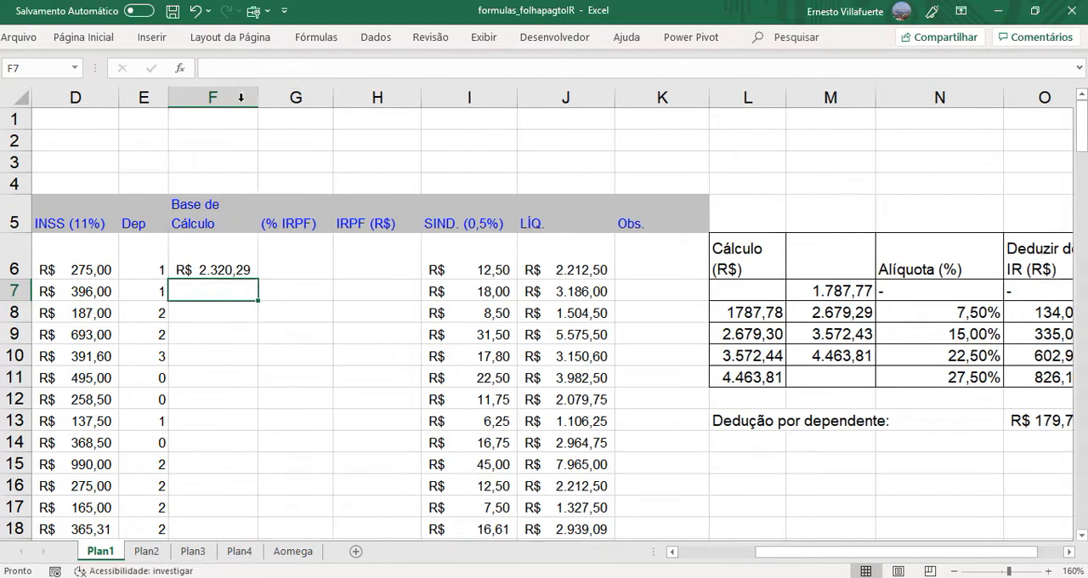
{"action": "left_click", "coordinate": [213, 97]}
{"action": "left_click", "coordinate": [228, 274]}
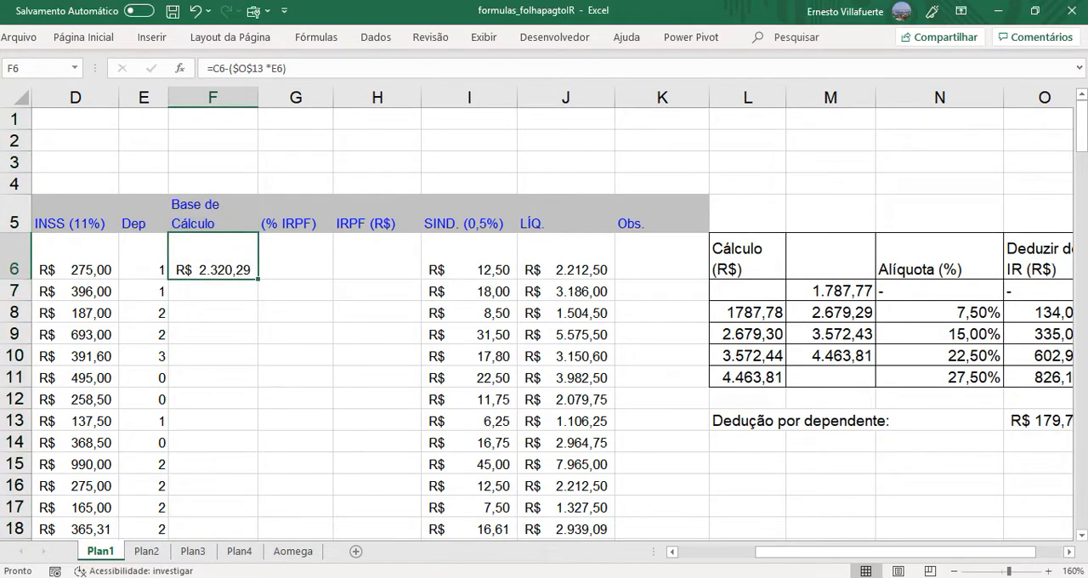
- Review the references in the F6 formula and copy it down the Base de Cálculo column through F24
{"action": "left_click_drag", "start_coordinate": [768, 558], "coordinate": [720, 564]}
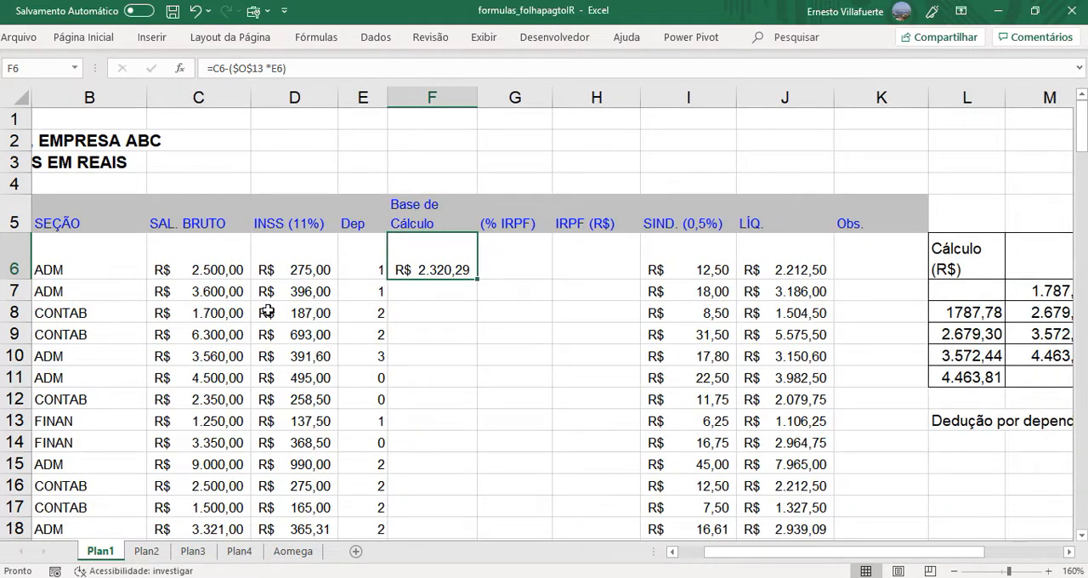
{"action": "left_click", "coordinate": [221, 274]}
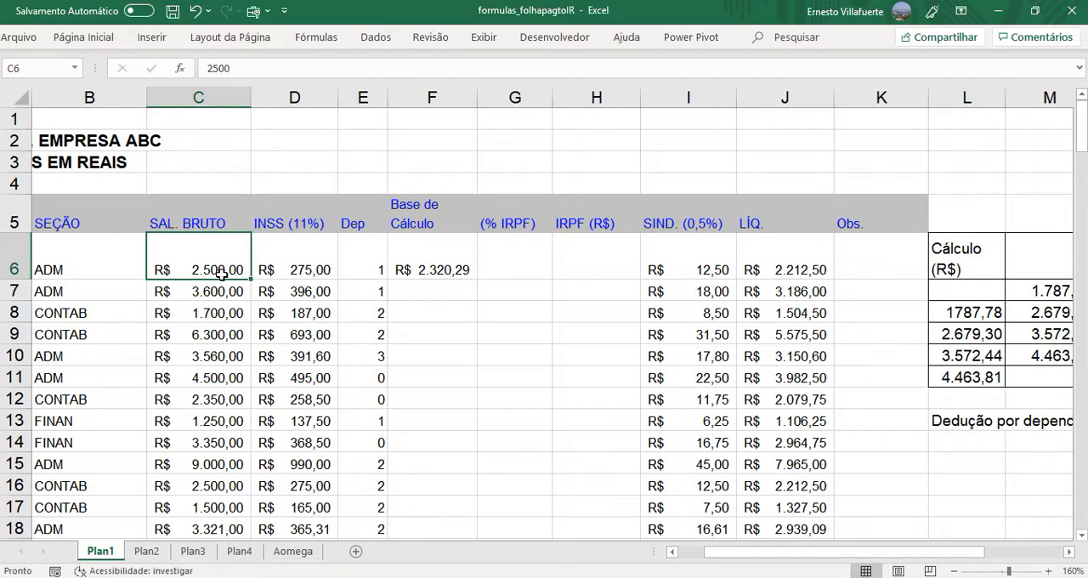
{"action": "left_click", "coordinate": [425, 273]}
{"action": "double_click", "coordinate": [425, 274]}
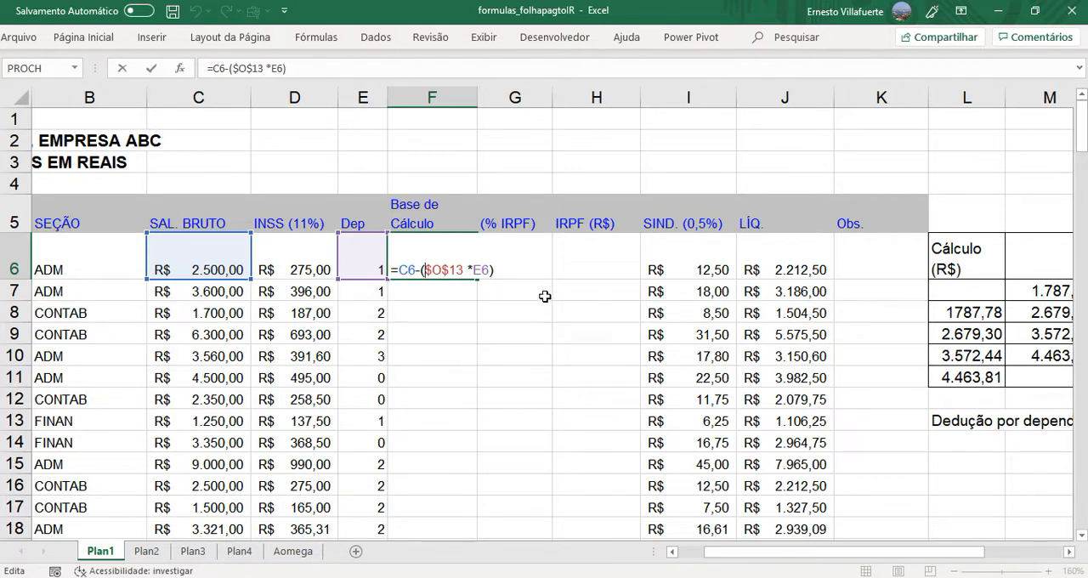
{"action": "key", "text": "Return"}
{"action": "left_click", "coordinate": [774, 438]}
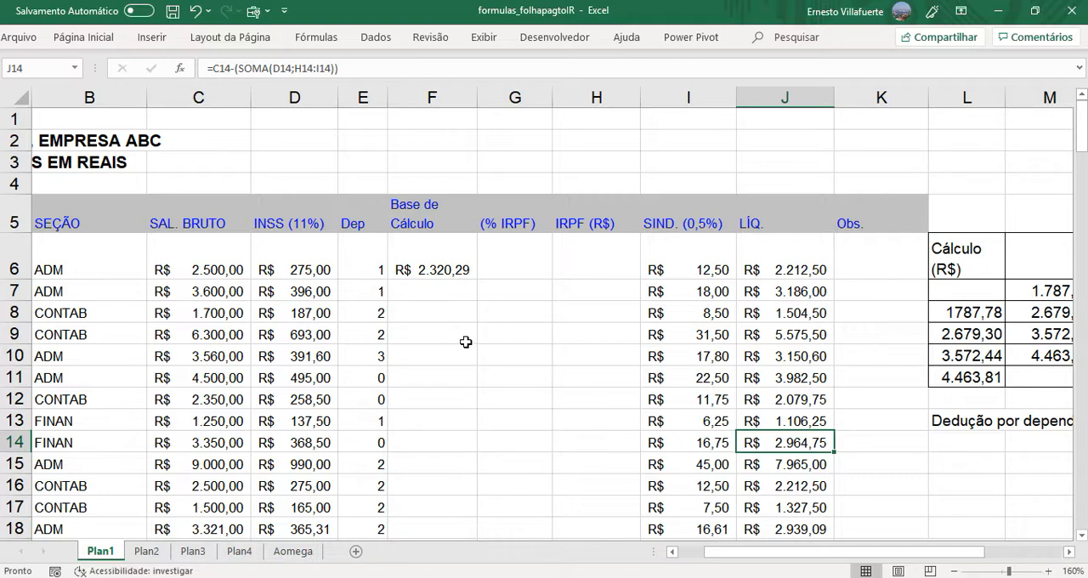
{"action": "left_click", "coordinate": [415, 292]}
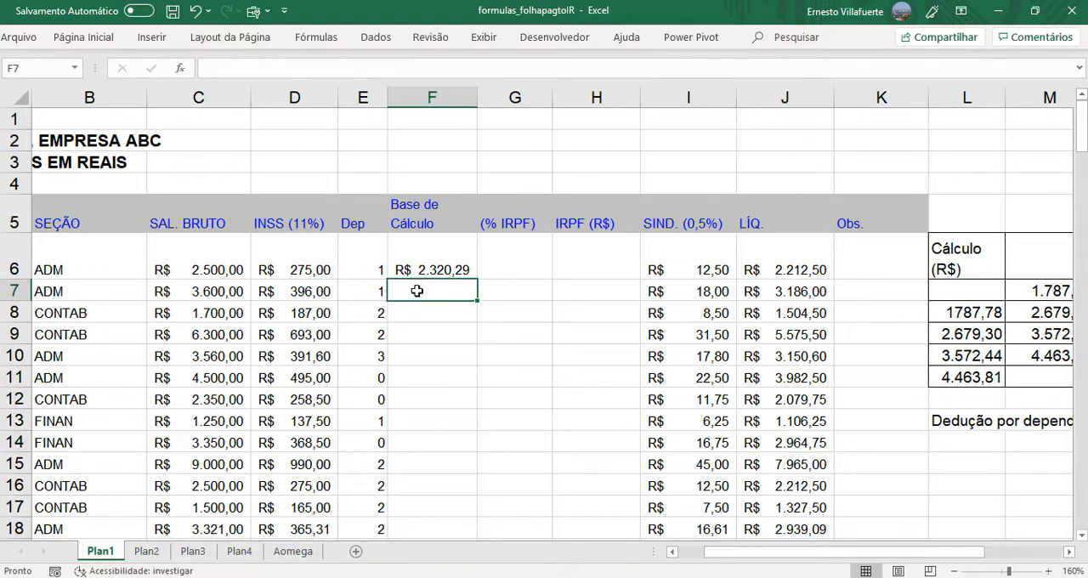
{"action": "left_click", "coordinate": [441, 270]}
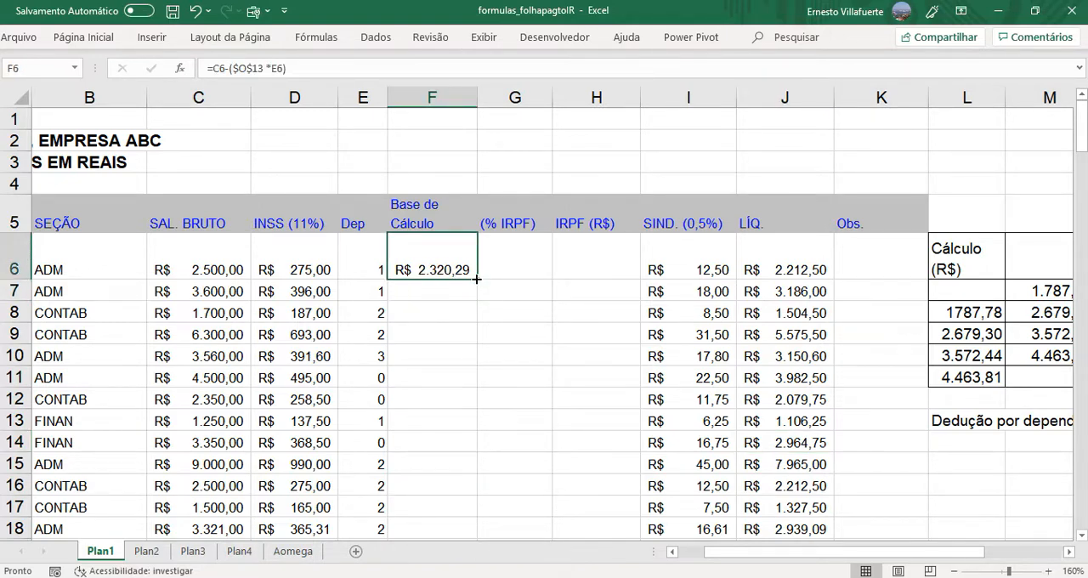
{"action": "double_click", "coordinate": [477, 279]}
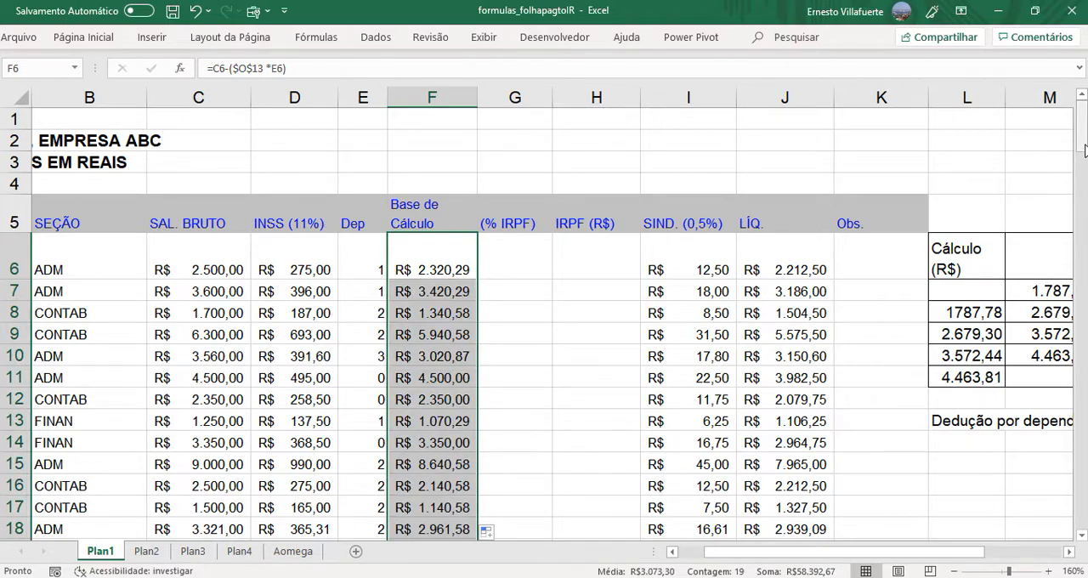
- Check the filled Base de Cálculo values down to the column total in F25
{"action": "left_click_drag", "start_coordinate": [1083, 143], "coordinate": [1085, 211]}
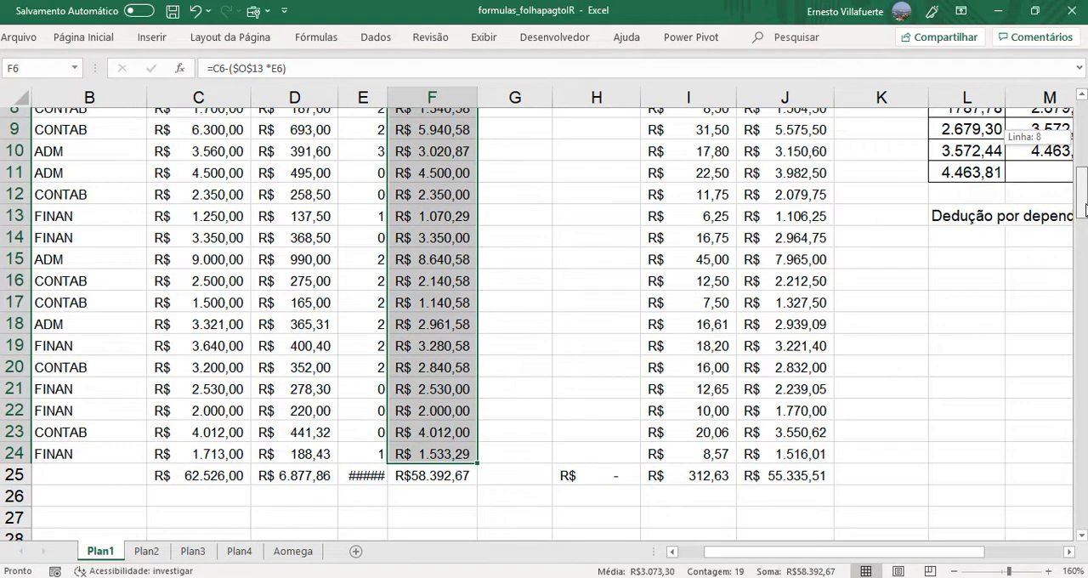
{"action": "left_click_drag", "start_coordinate": [1086, 210], "coordinate": [1086, 190]}
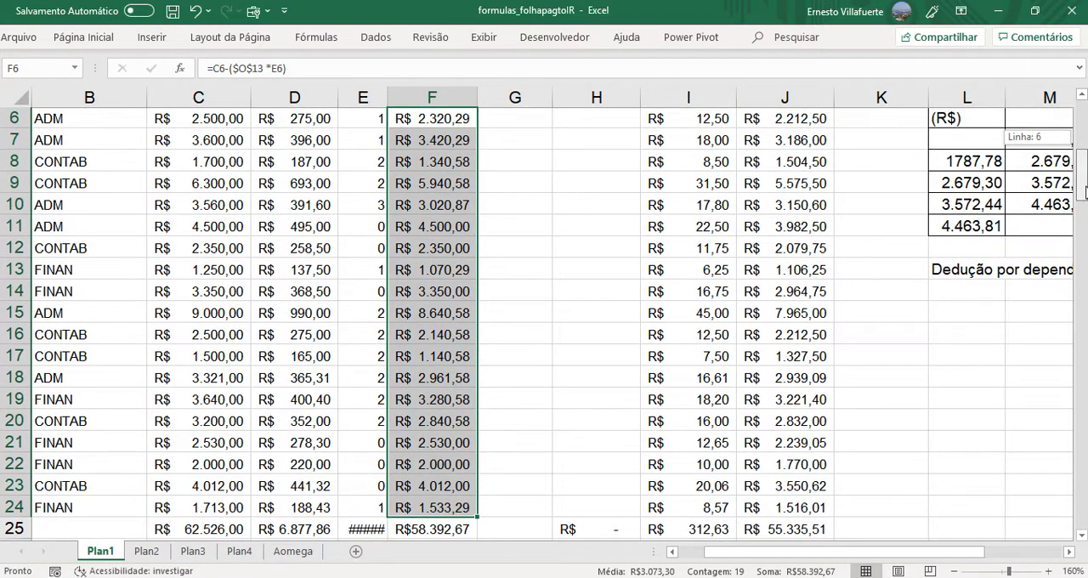
{"action": "scroll", "coordinate": [527, 471], "scroll_direction": "down", "scroll_amount": 1}
{"action": "left_click", "coordinate": [444, 510]}
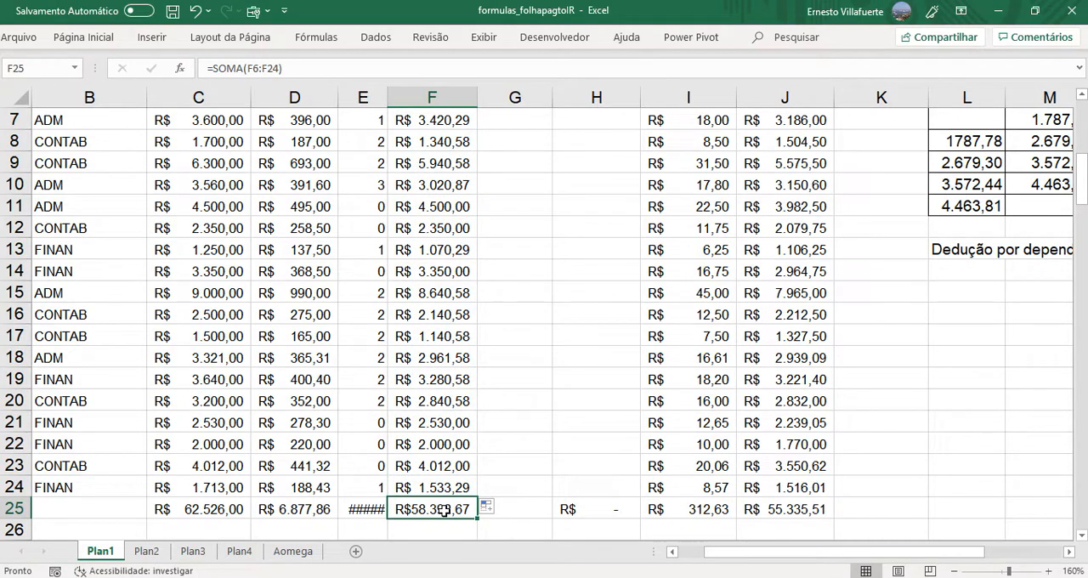
{"action": "left_click_drag", "start_coordinate": [1082, 179], "coordinate": [1078, 132]}
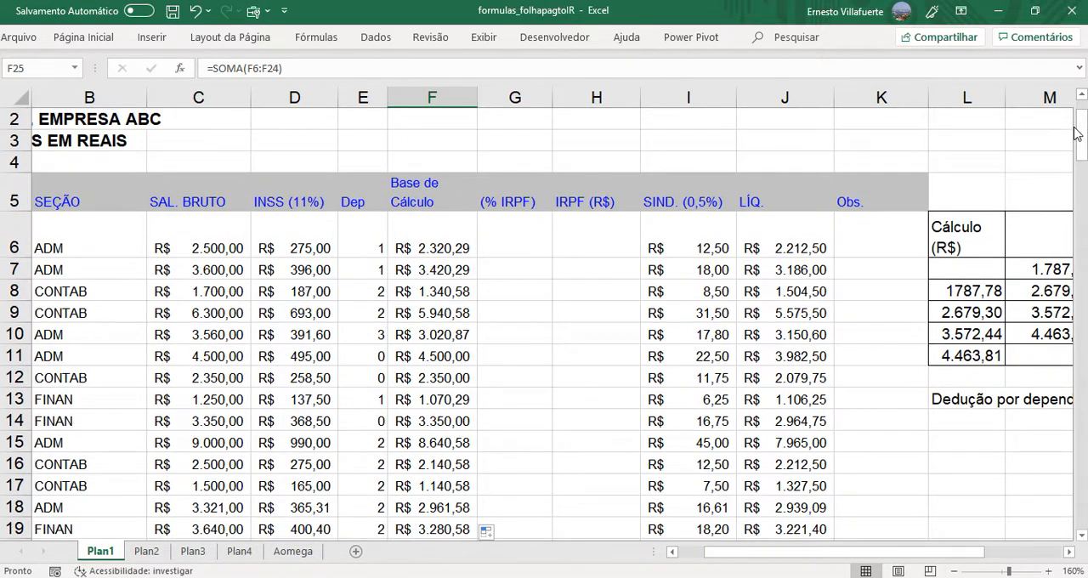
- Examine how the lower limits in L9 and L11 of the income tax table relate to the rates in N9 and N11
{"action": "left_click", "coordinate": [505, 249]}
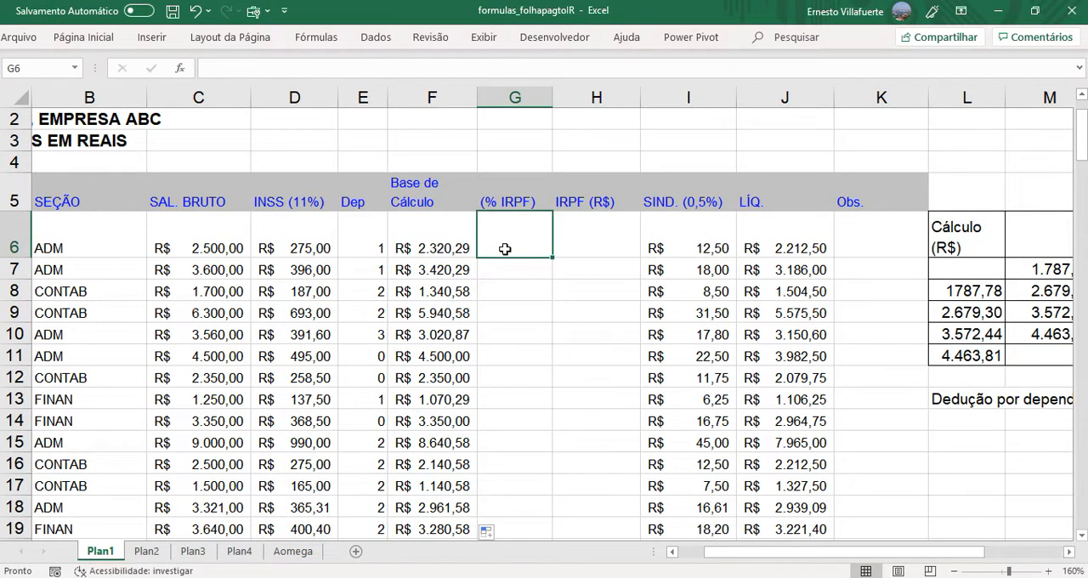
{"action": "left_click_drag", "start_coordinate": [912, 561], "coordinate": [944, 561]}
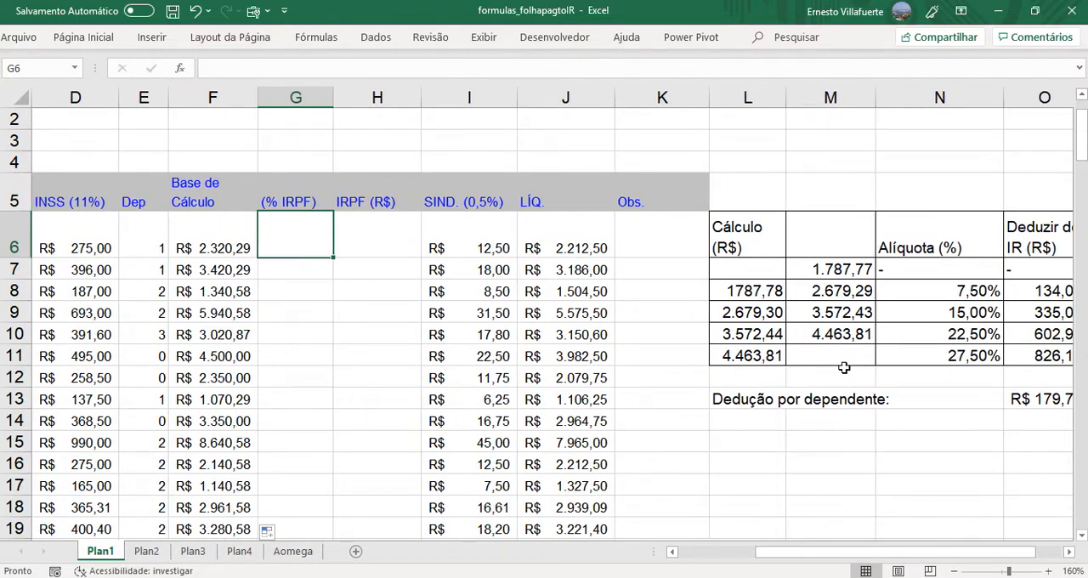
{"action": "left_click", "coordinate": [774, 312]}
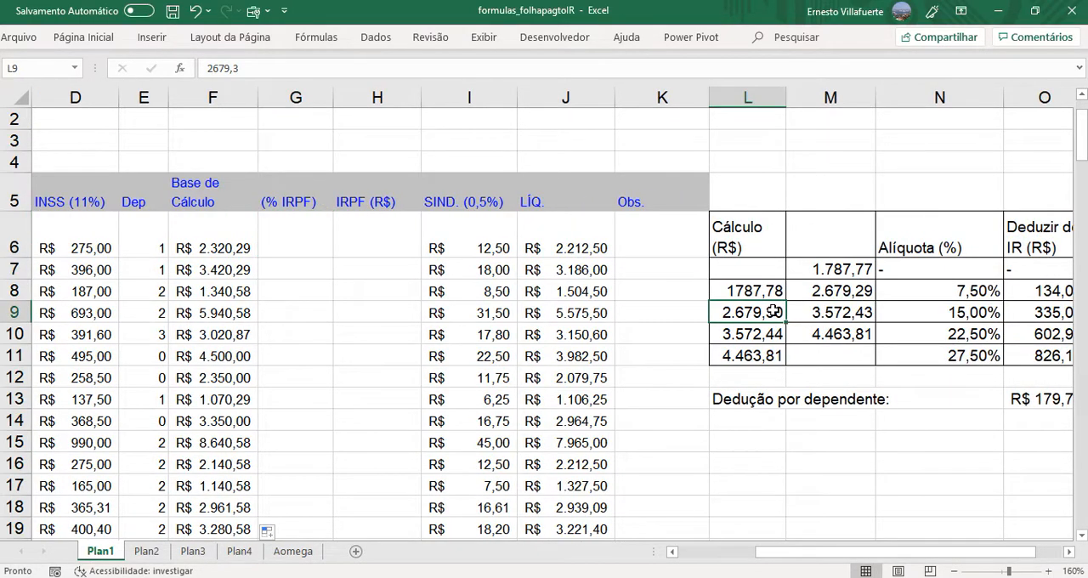
{"action": "left_click", "coordinate": [970, 312]}
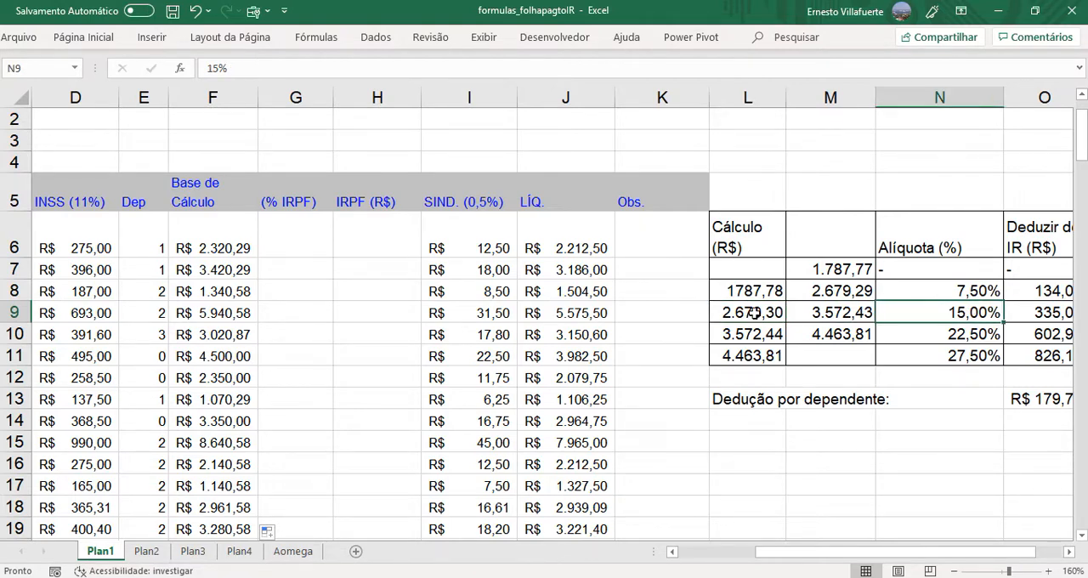
{"action": "left_click", "coordinate": [757, 313]}
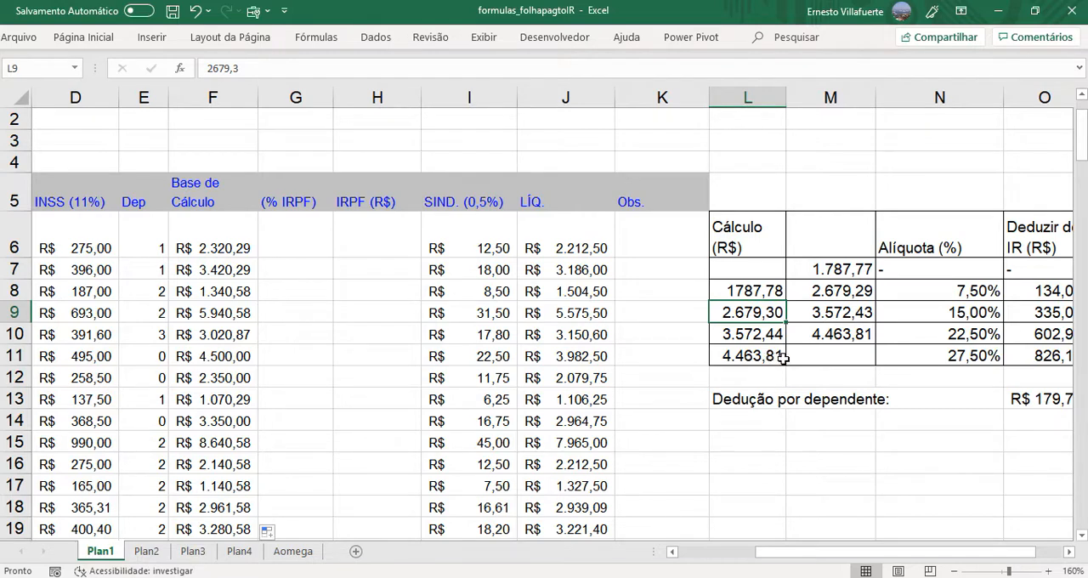
{"action": "left_click", "coordinate": [942, 356]}
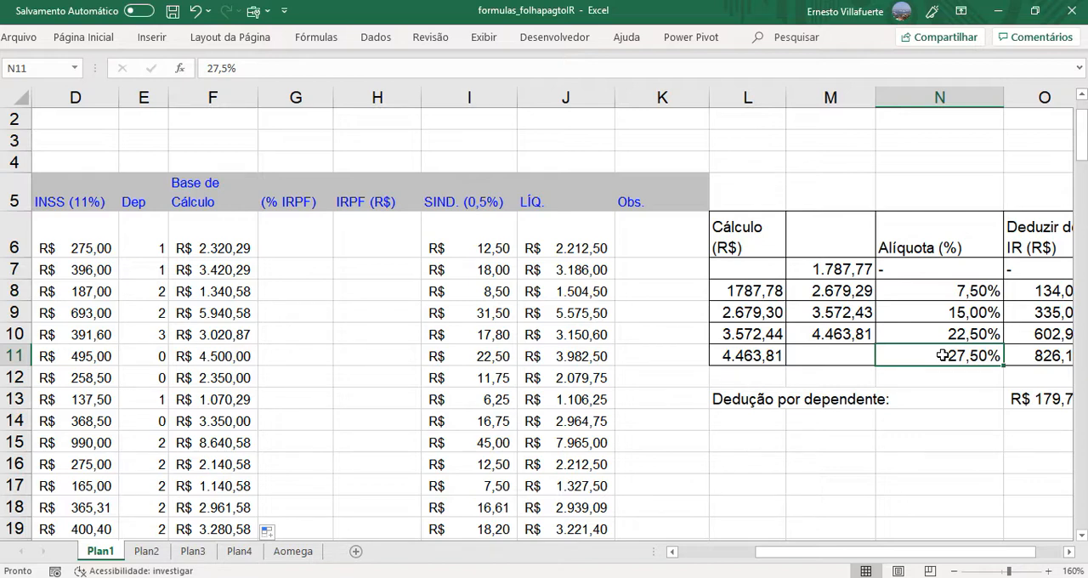
- Start a PROCV formula in the (% IRPF) cell G6 with the tax base F6 as the lookup value
{"action": "left_click", "coordinate": [290, 245]}
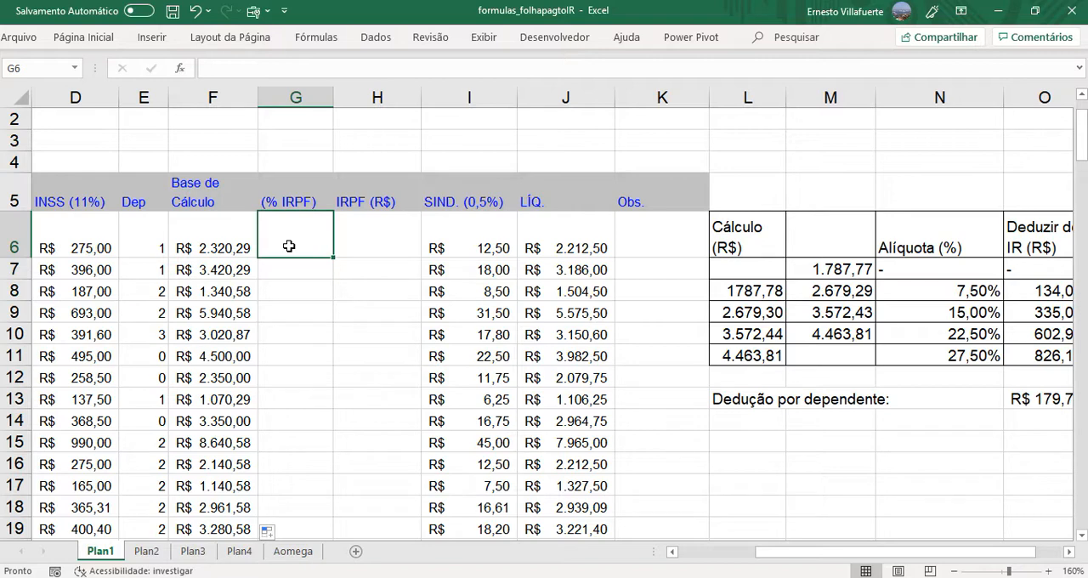
{"action": "type", "text": "="}
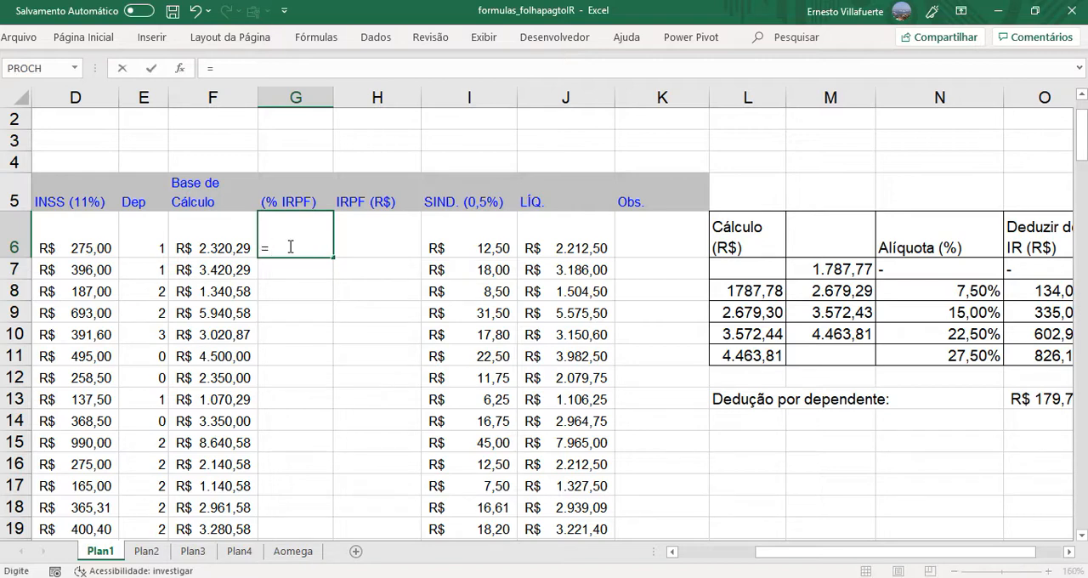
{"action": "type", "text": "P"}
{"action": "key", "text": "BackSpace"}
{"action": "type", "text": "PR"}
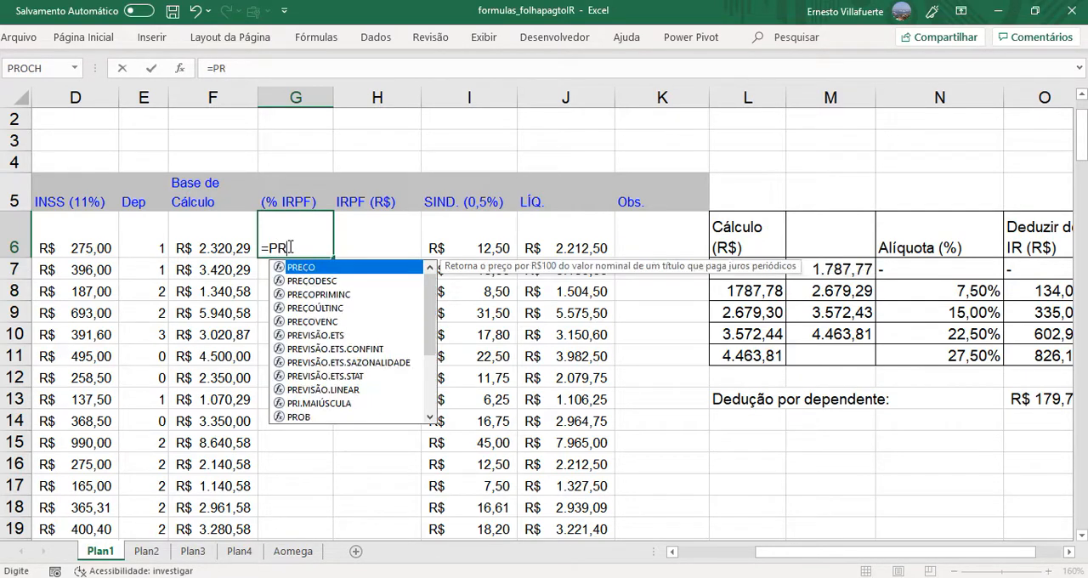
{"action": "type", "text": "OCV("}
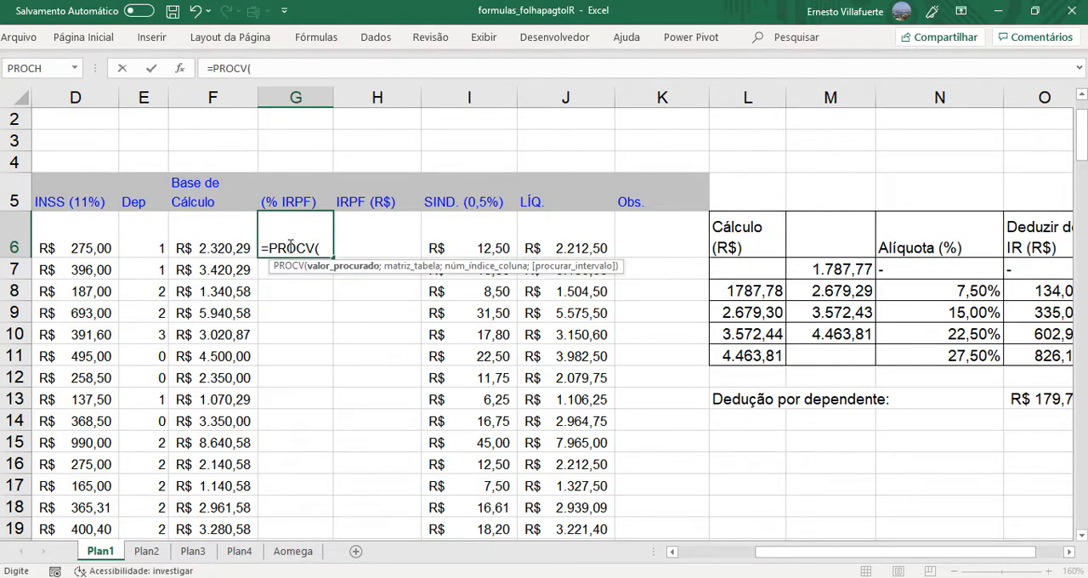
{"action": "left_click", "coordinate": [216, 249]}
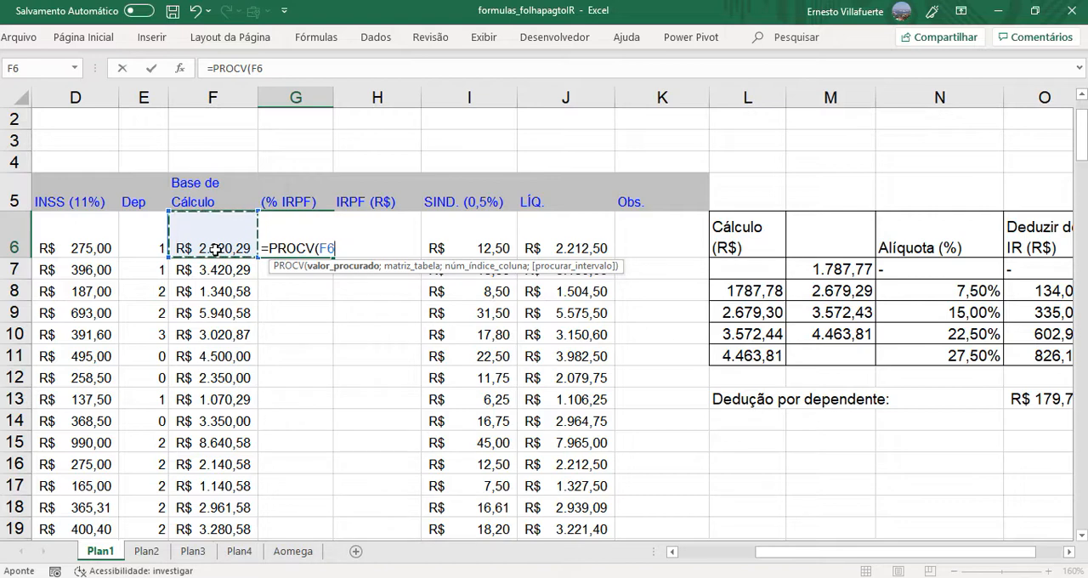
{"action": "type", "text": ";"}
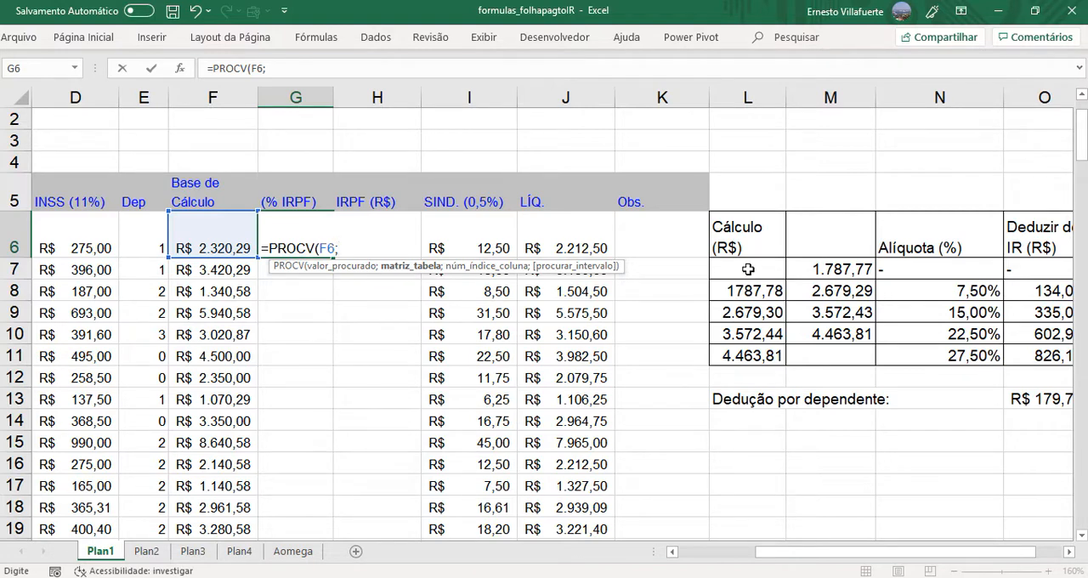
- Set the PROCV table array to the whole income tax table including its header row, L6:O11
{"action": "left_click_drag", "start_coordinate": [749, 269], "coordinate": [1035, 342]}
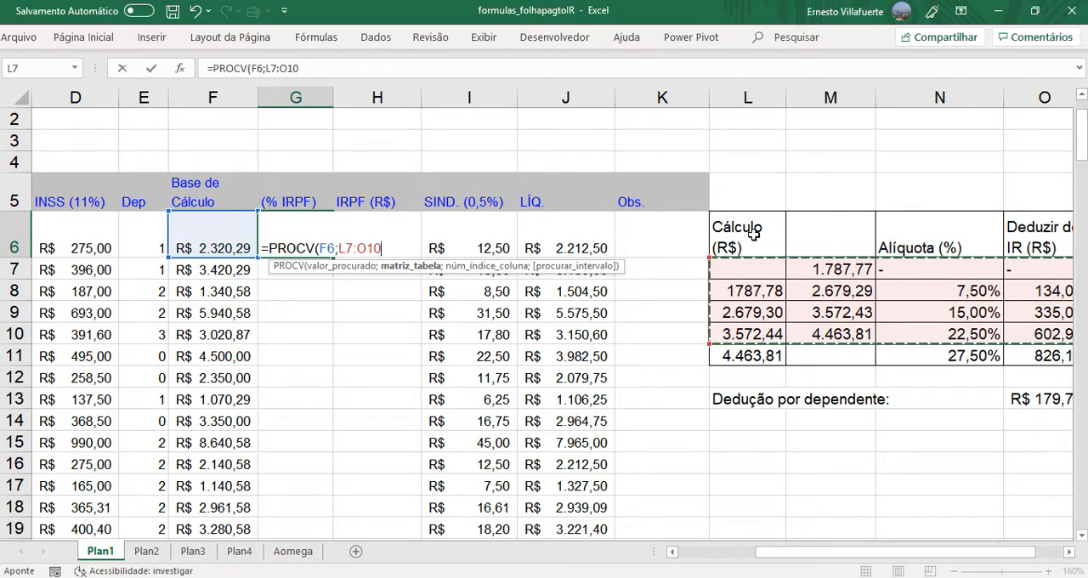
{"action": "left_click", "coordinate": [754, 235]}
{"action": "left_click_drag", "start_coordinate": [753, 235], "coordinate": [1016, 363]}
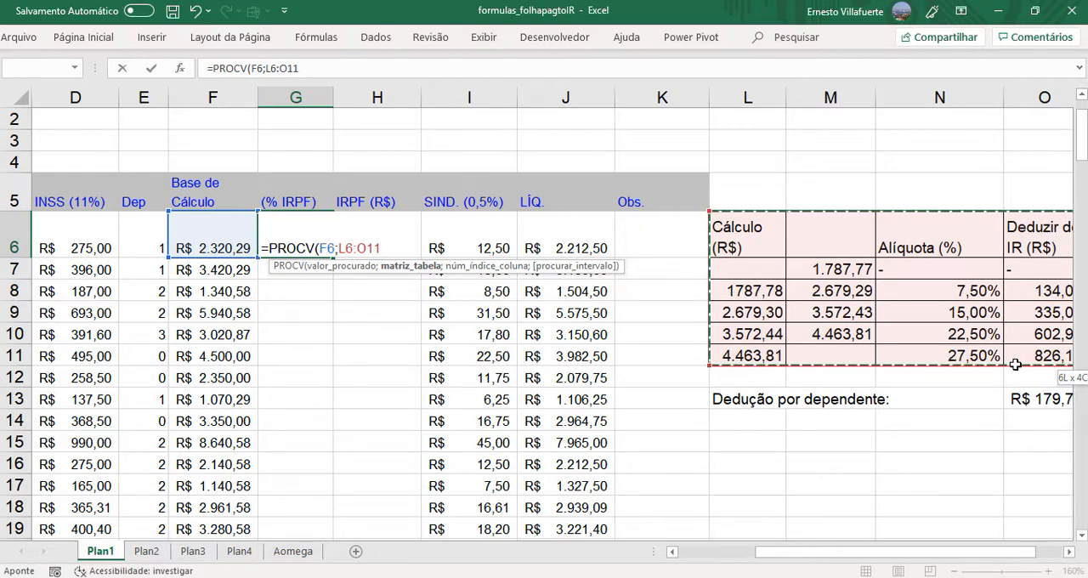
{"action": "left_click_drag", "start_coordinate": [1017, 365], "coordinate": [1018, 367]}
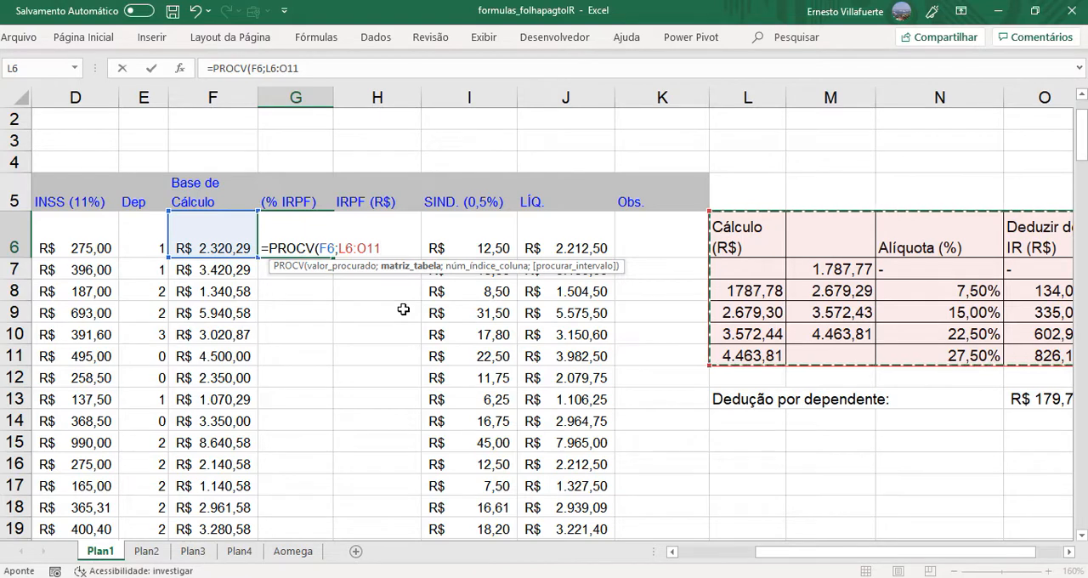
- Complete the PROCV arguments in G6 with column index 3 and 1 for approximate match
{"action": "type", "text": ";3"}
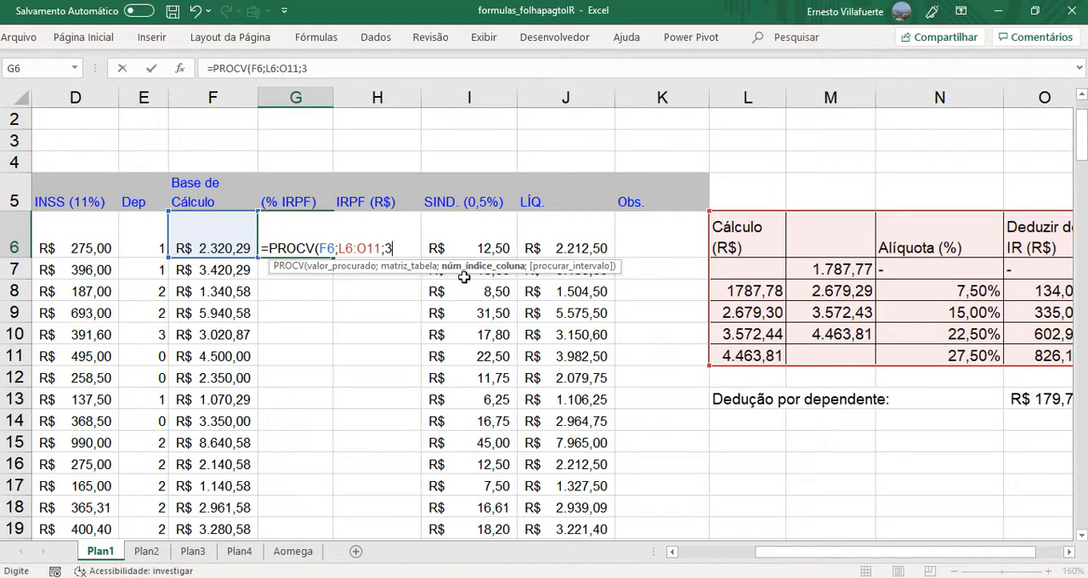
{"action": "type", "text": ";"}
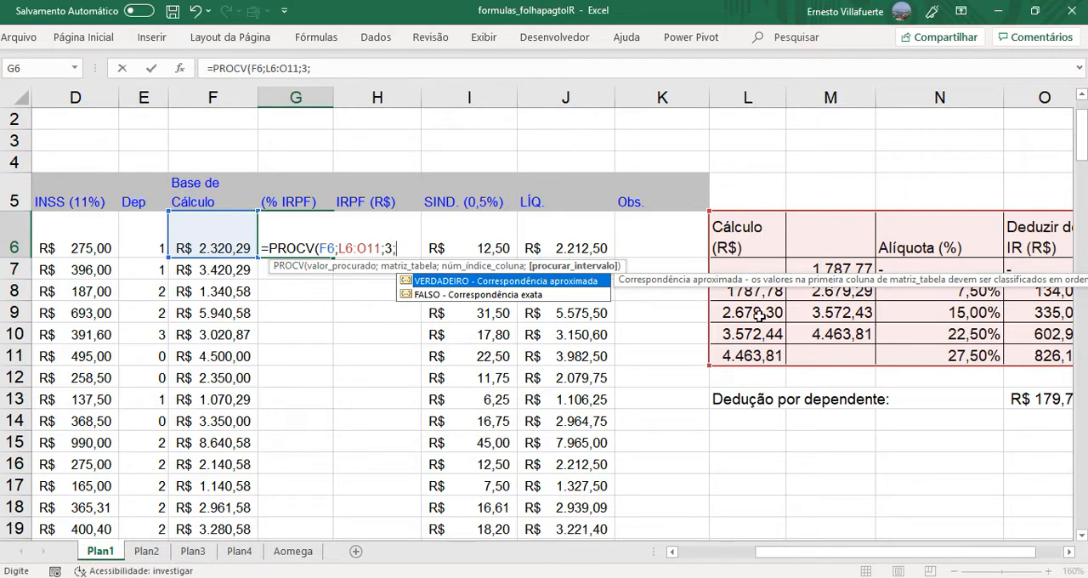
{"action": "double_click", "coordinate": [483, 284]}
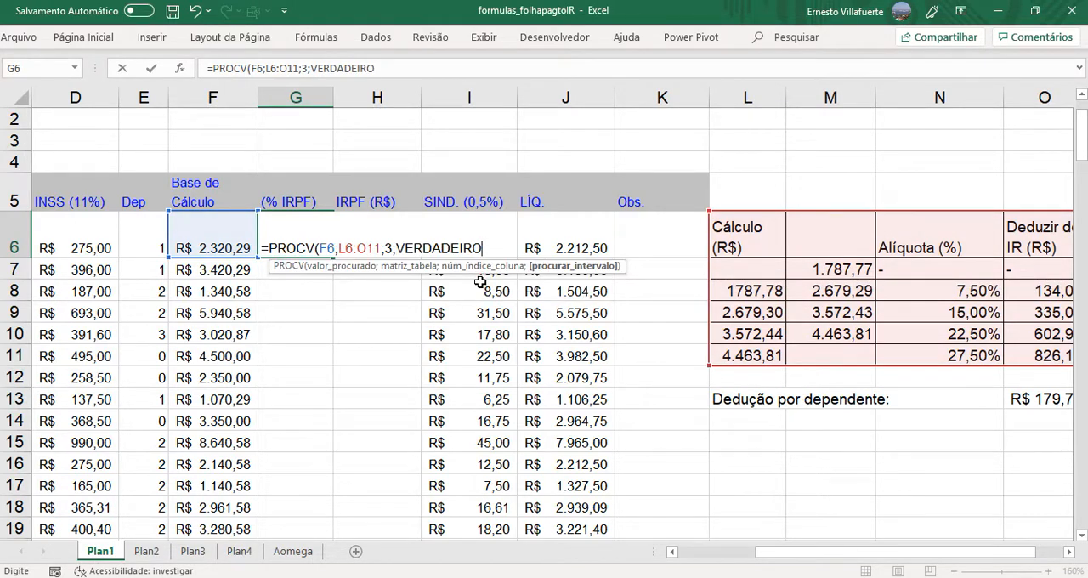
{"action": "key", "text": "BackSpace"}
{"action": "key", "text": "BackSpace"}
{"action": "key", "text": "BackSpace"}
{"action": "key", "text": "BackSpace"}
{"action": "key", "text": "BackSpace"}
{"action": "key", "text": "BackSpace"}
{"action": "key", "text": "BackSpace"}
{"action": "key", "text": "BackSpace"}
{"action": "key", "text": "BackSpace"}
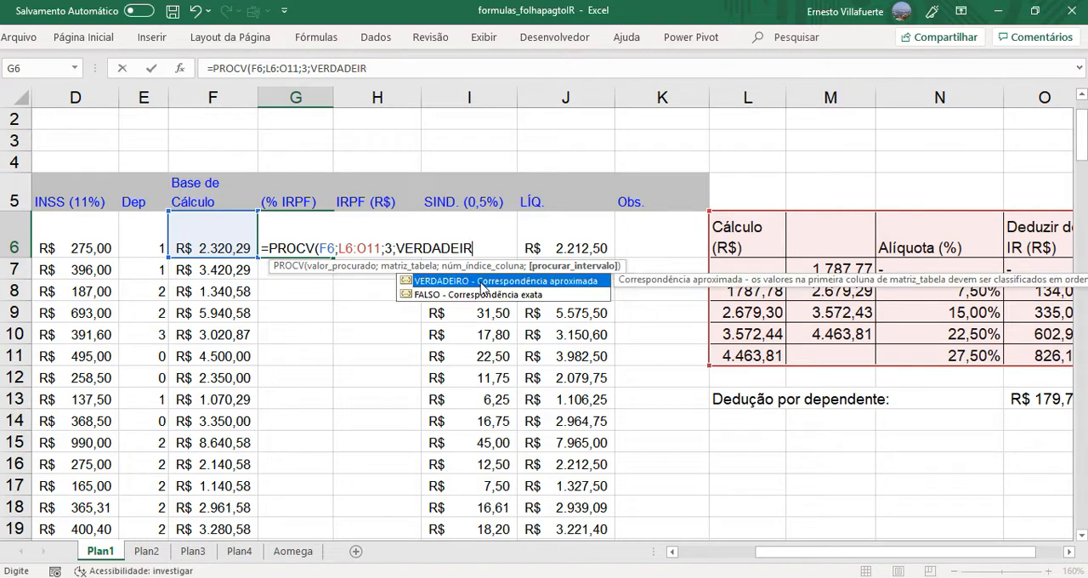
{"action": "key", "text": "BackSpace"}
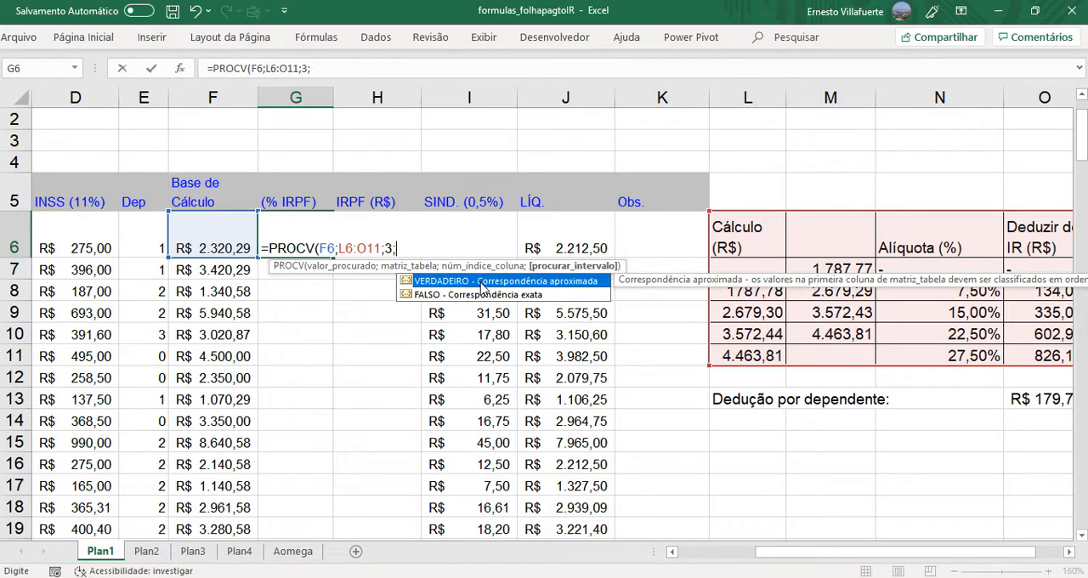
{"action": "type", "text": "1)"}
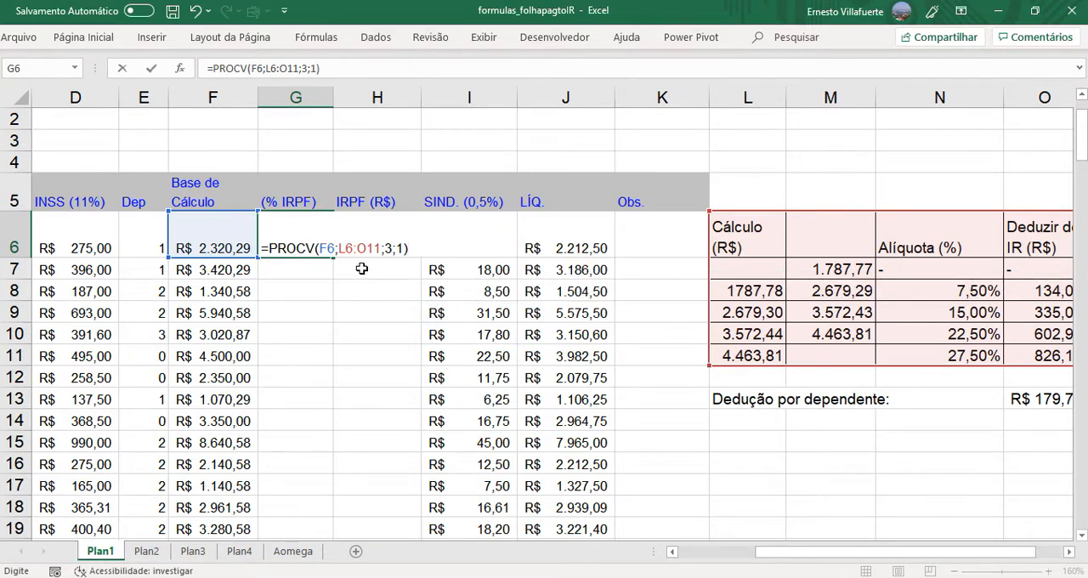
- Make the PROCV table array in G6 absolute as $L$6:$O$11 and enter the formula
{"action": "left_click", "coordinate": [340, 249]}
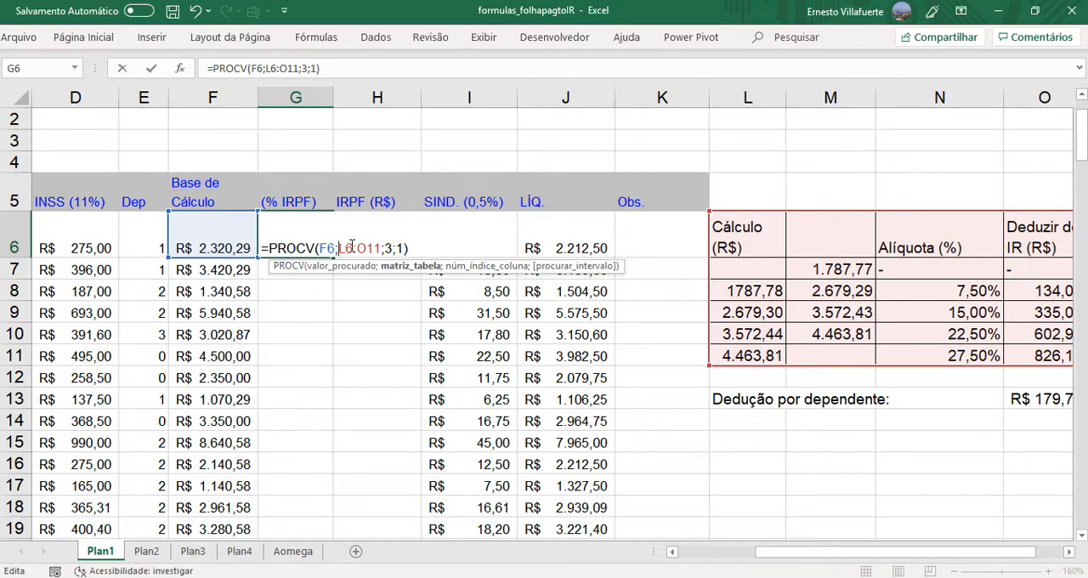
{"action": "left_click_drag", "start_coordinate": [340, 249], "coordinate": [382, 247]}
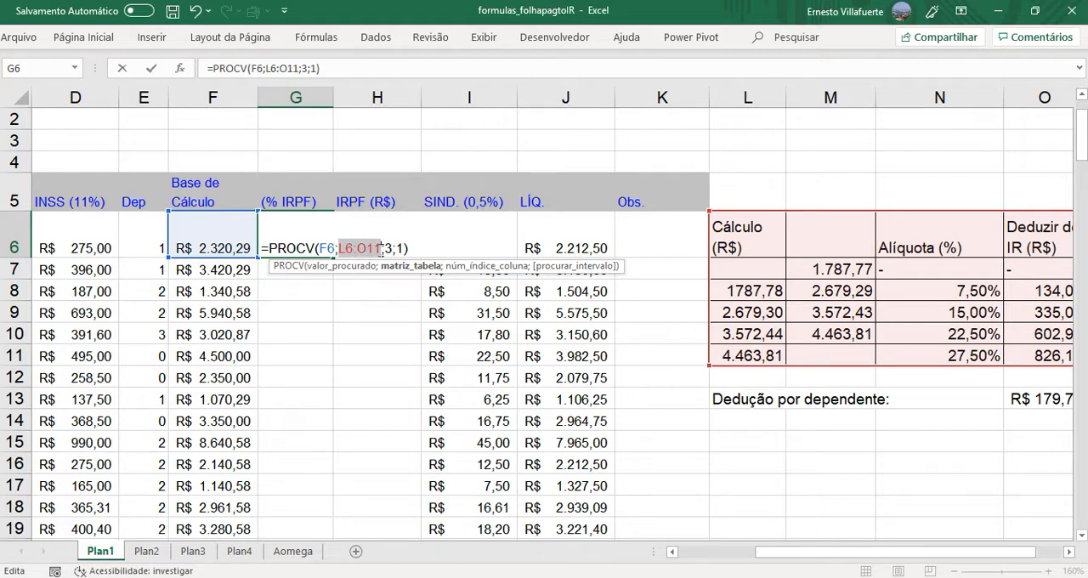
{"action": "key", "text": "F4"}
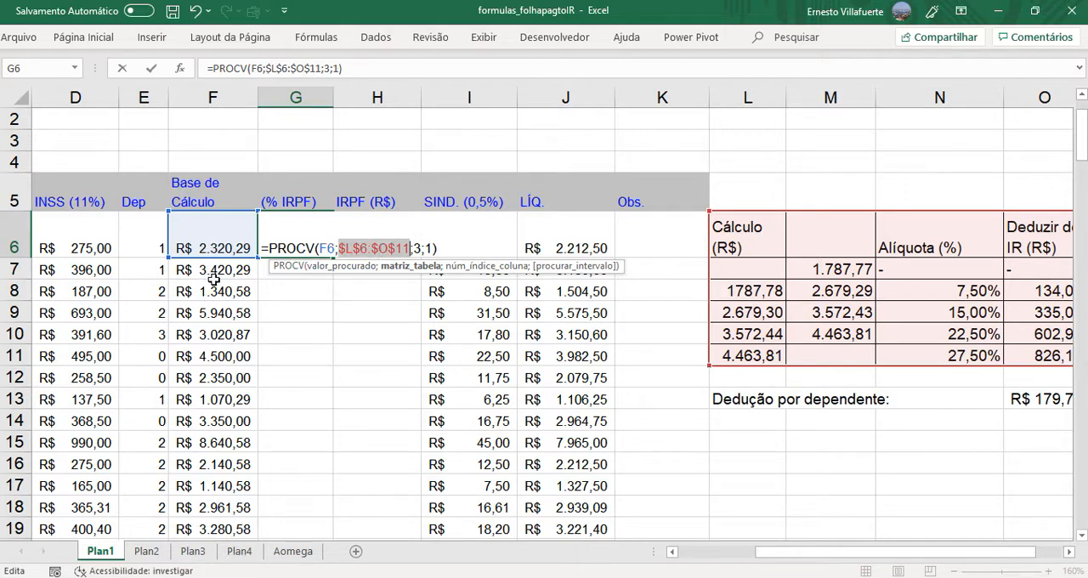
{"action": "left_click", "coordinate": [442, 248]}
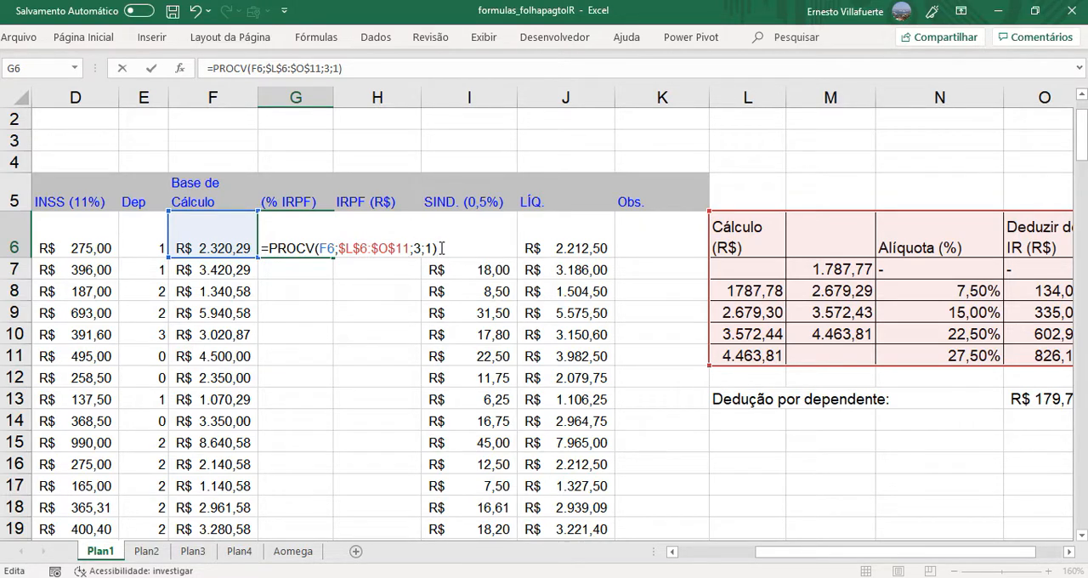
{"action": "key", "text": "Return"}
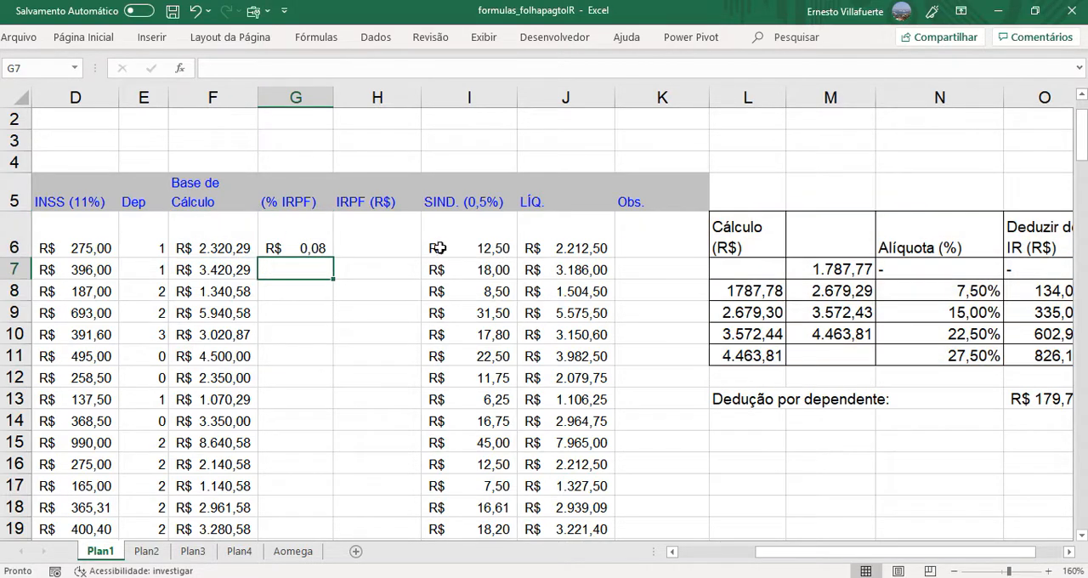
- Format the (% IRPF) cell G6 as a percentage with one decimal place
{"action": "left_click", "coordinate": [308, 247]}
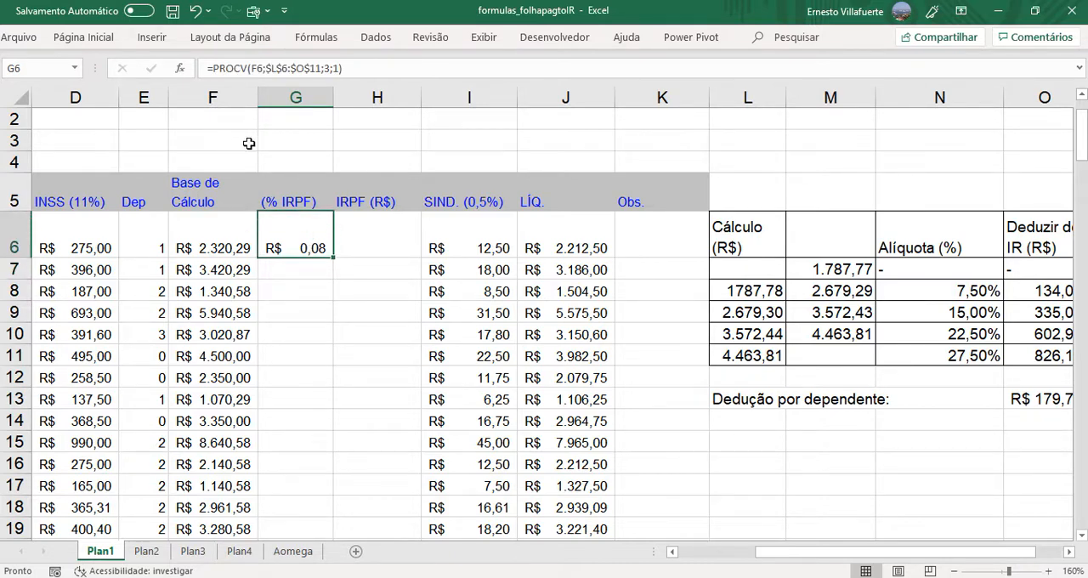
{"action": "left_click", "coordinate": [95, 39]}
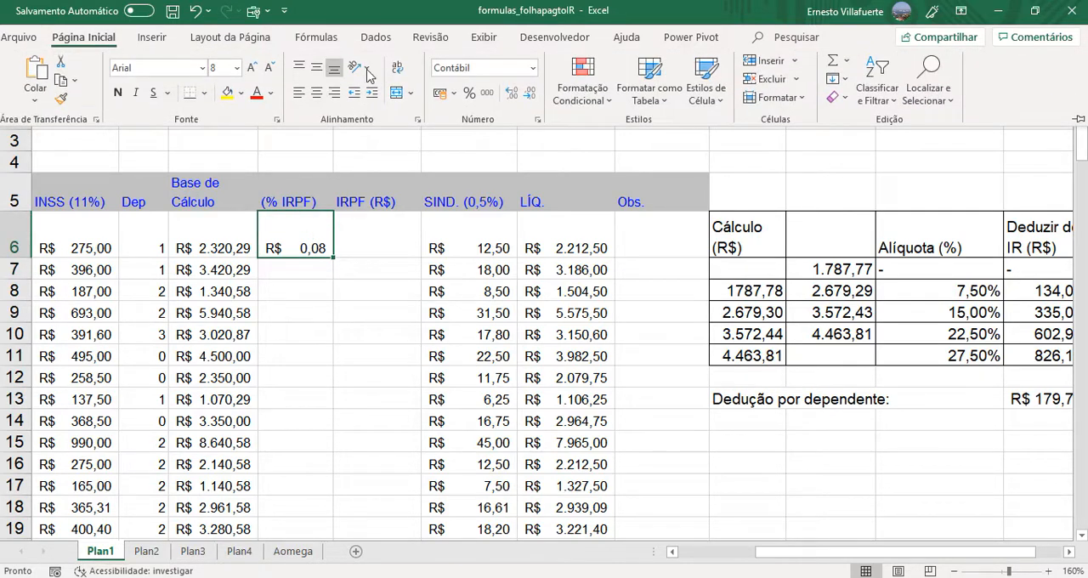
{"action": "left_click", "coordinate": [470, 93]}
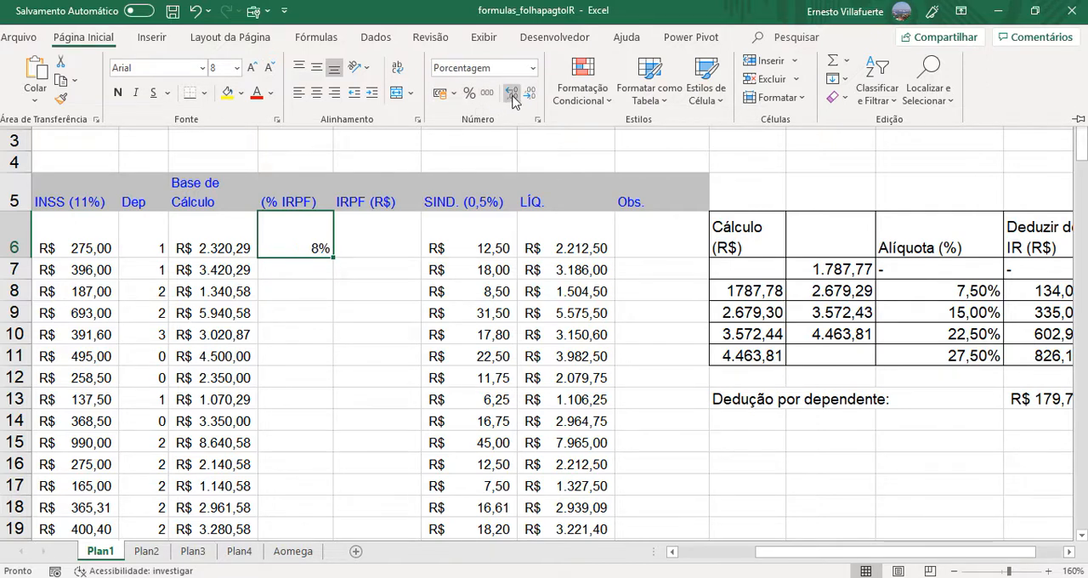
{"action": "left_click", "coordinate": [514, 95]}
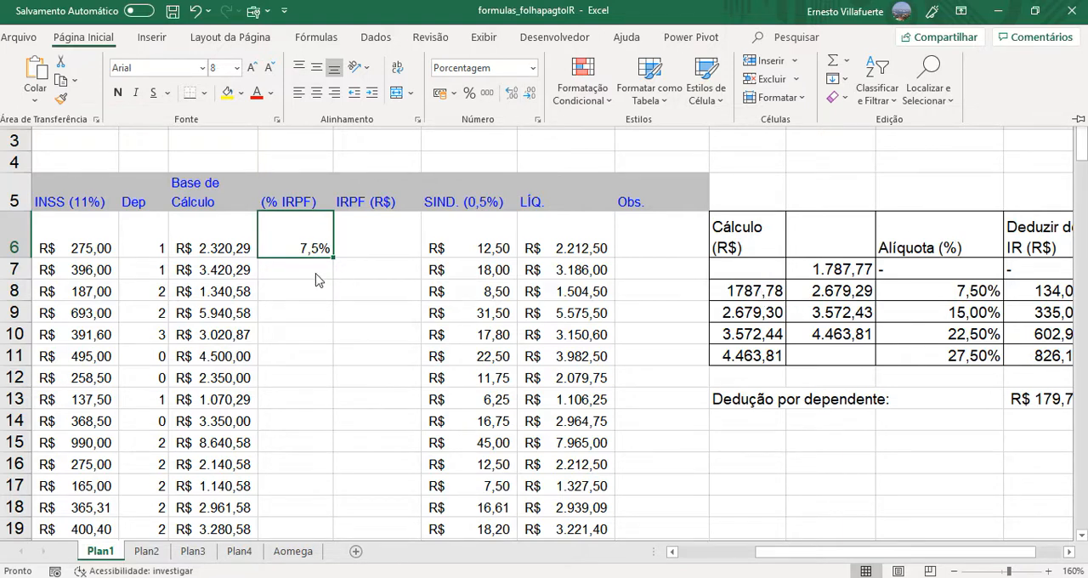
{"action": "key", "text": "ctrl+F1"}
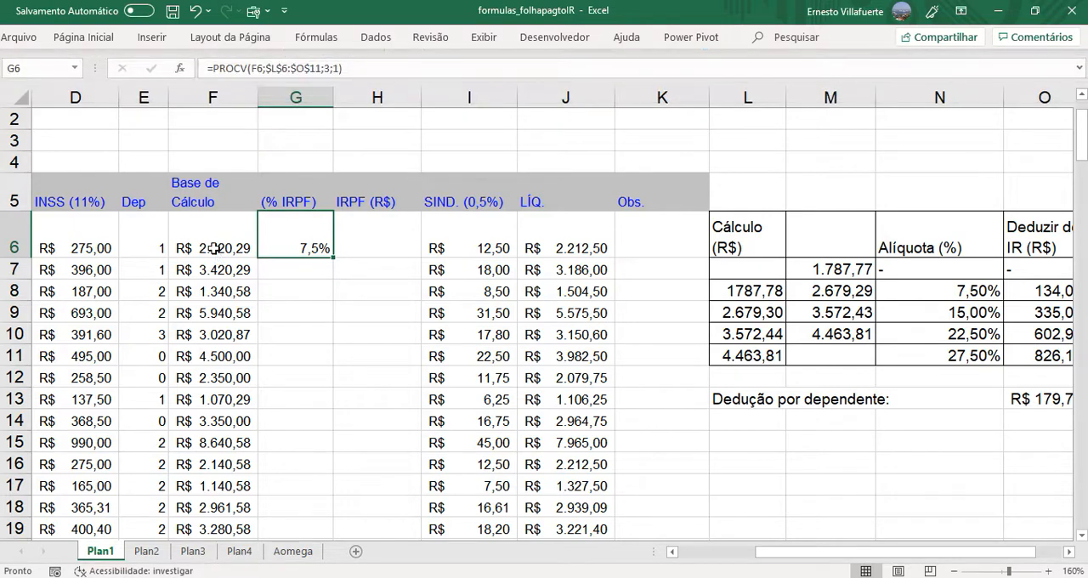
- Check tax base F6 against the bracket limit in L8 and rate in N8, and fill the G6 formula down to G24
{"action": "left_click", "coordinate": [216, 252]}
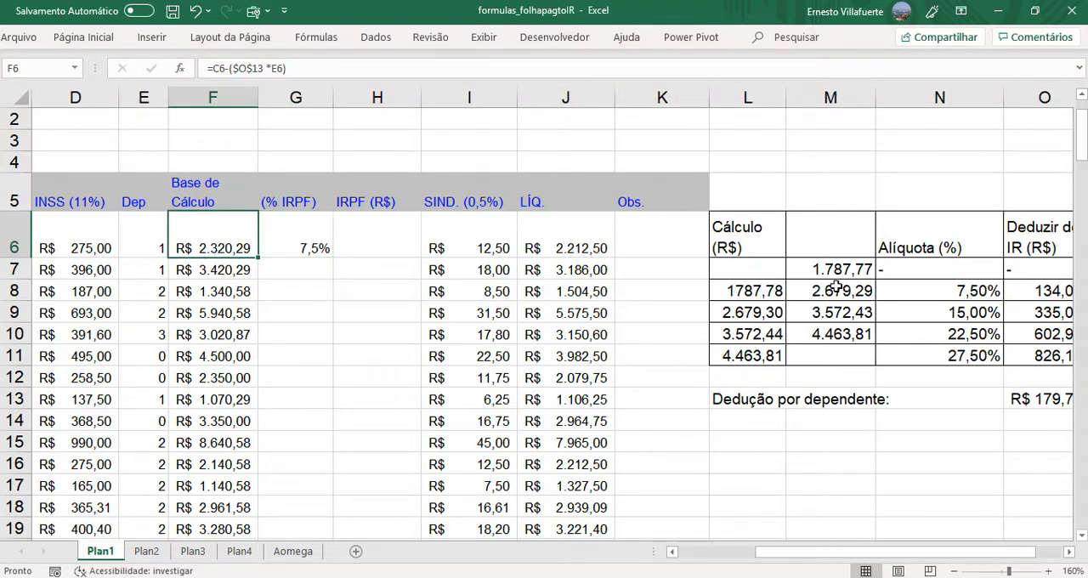
{"action": "left_click", "coordinate": [749, 291]}
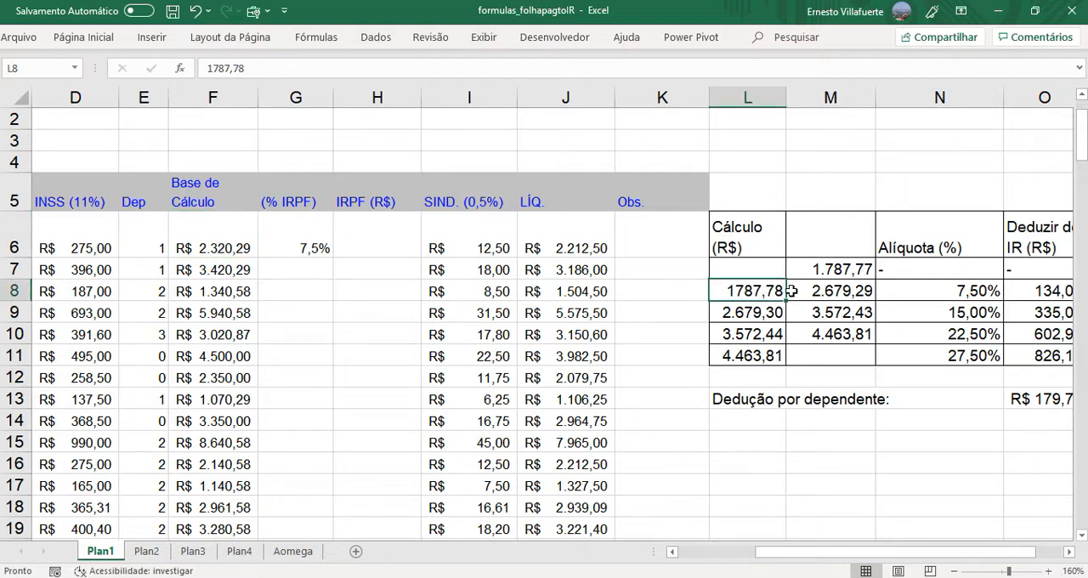
{"action": "left_click", "coordinate": [969, 290]}
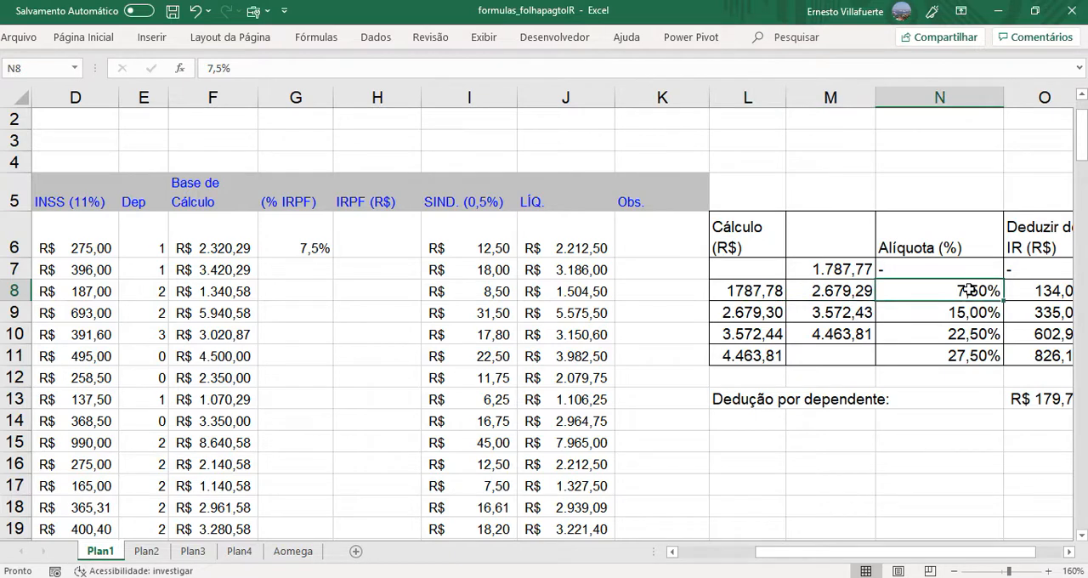
{"action": "left_click", "coordinate": [311, 241]}
{"action": "left_click_drag", "start_coordinate": [335, 257], "coordinate": [313, 501]}
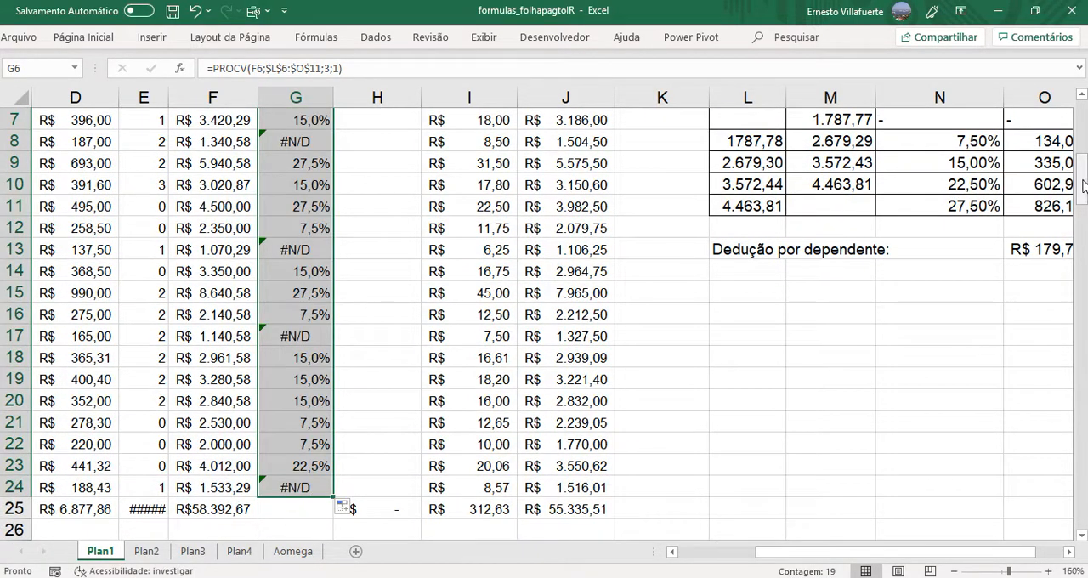
{"action": "scroll", "coordinate": [327, 293], "scroll_direction": "up", "scroll_amount": 2}
- Inspect the PROCV formula in G8 and enter 0 as the first bracket's lower limit in L7
{"action": "left_click", "coordinate": [327, 294]}
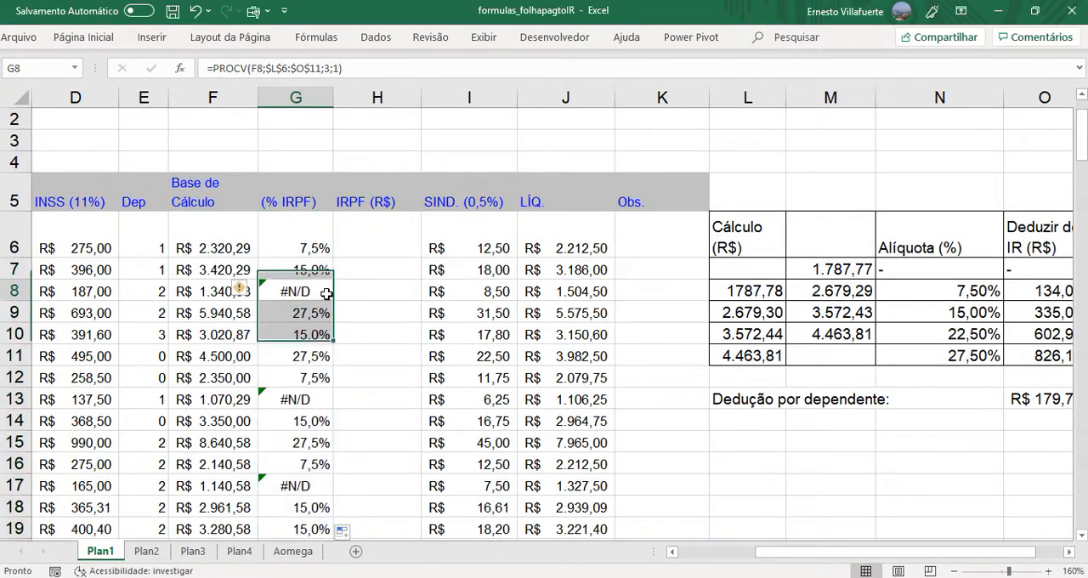
{"action": "double_click", "coordinate": [327, 293]}
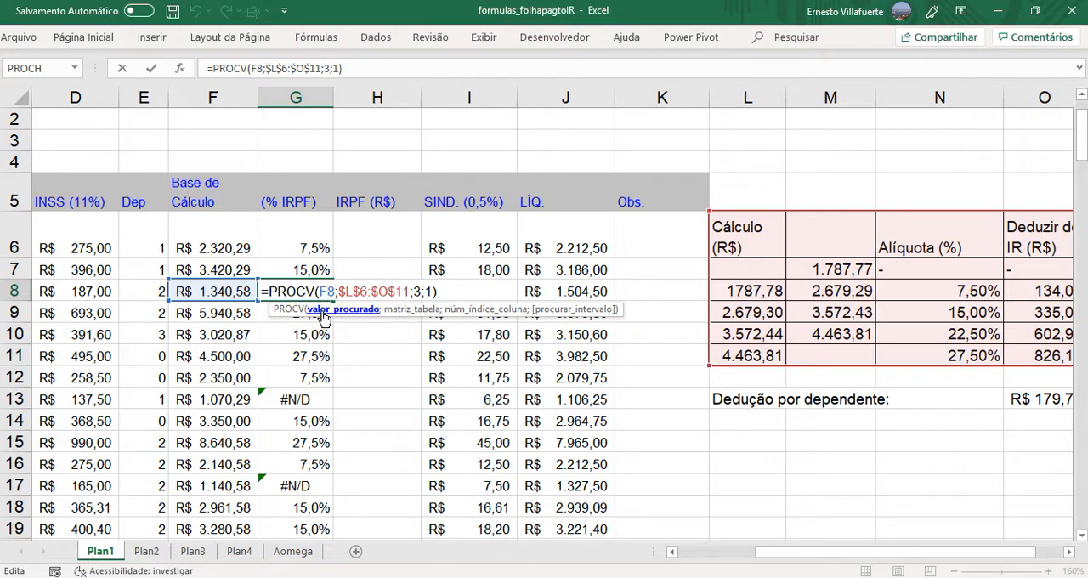
{"action": "key", "text": "Escape"}
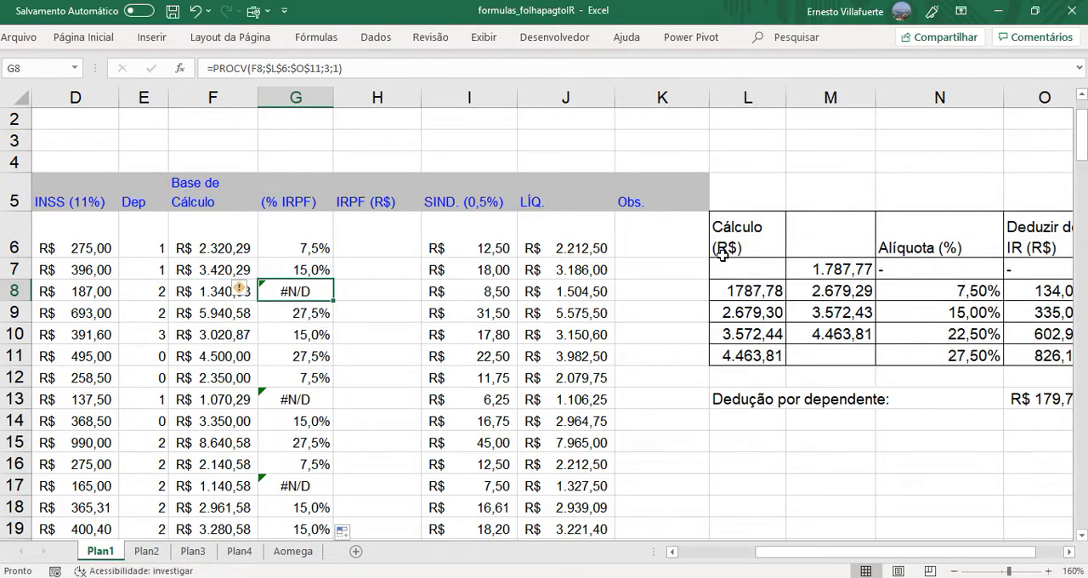
{"action": "left_click", "coordinate": [756, 267]}
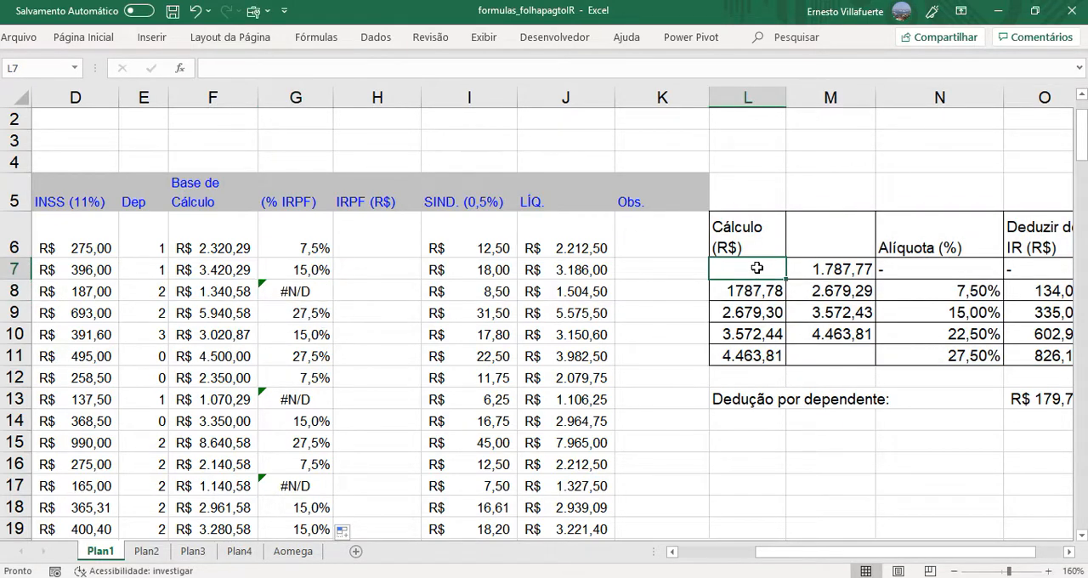
{"action": "type", "text": "0"}
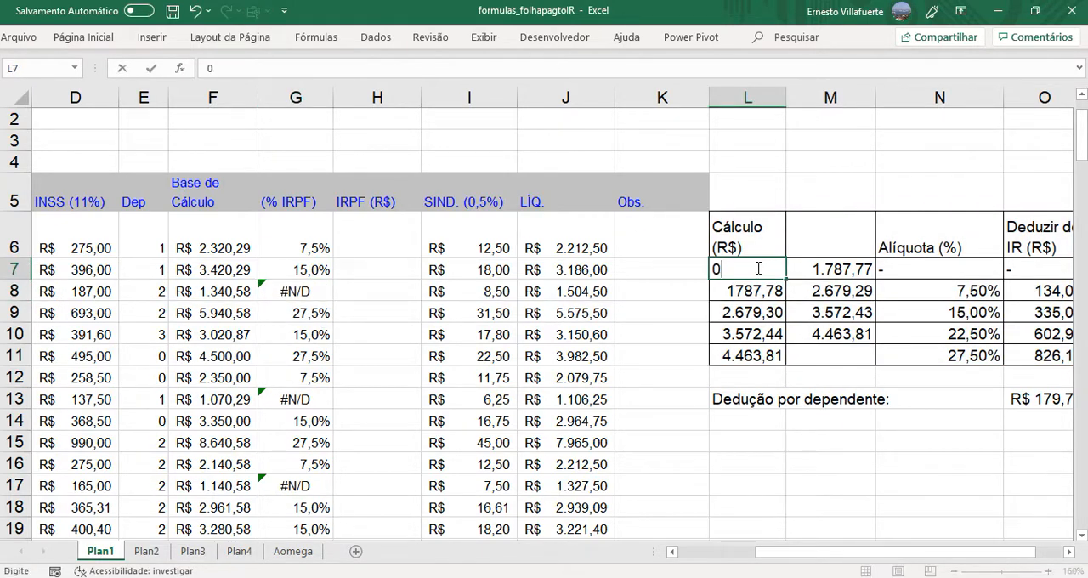
{"action": "key", "text": "Return"}
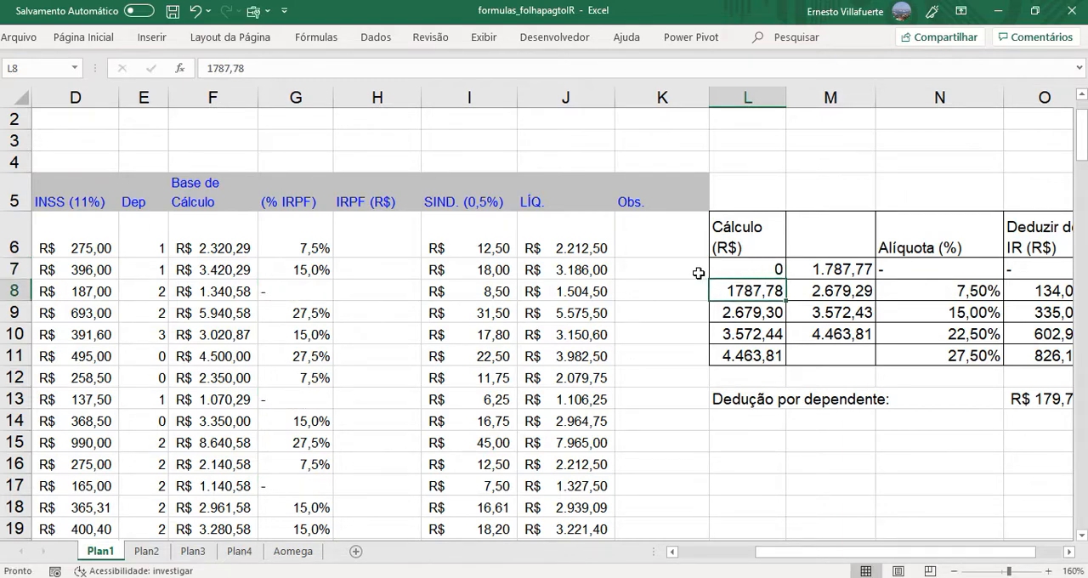
- Replace the dash in the first bracket's Alíquota cell N7 with 0 and format it as a percentage
{"action": "left_click", "coordinate": [295, 291]}
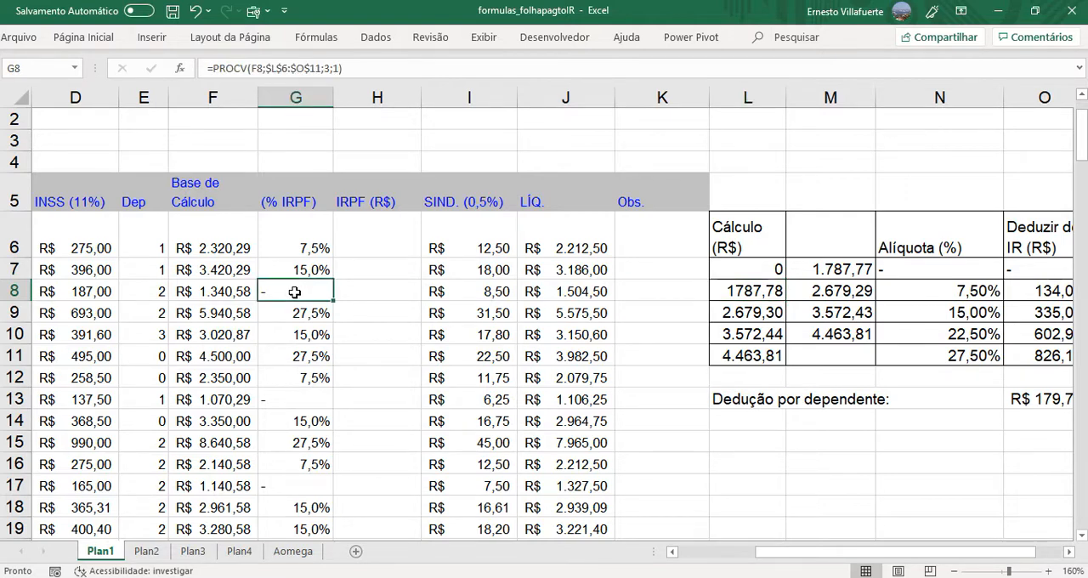
{"action": "left_click", "coordinate": [920, 268]}
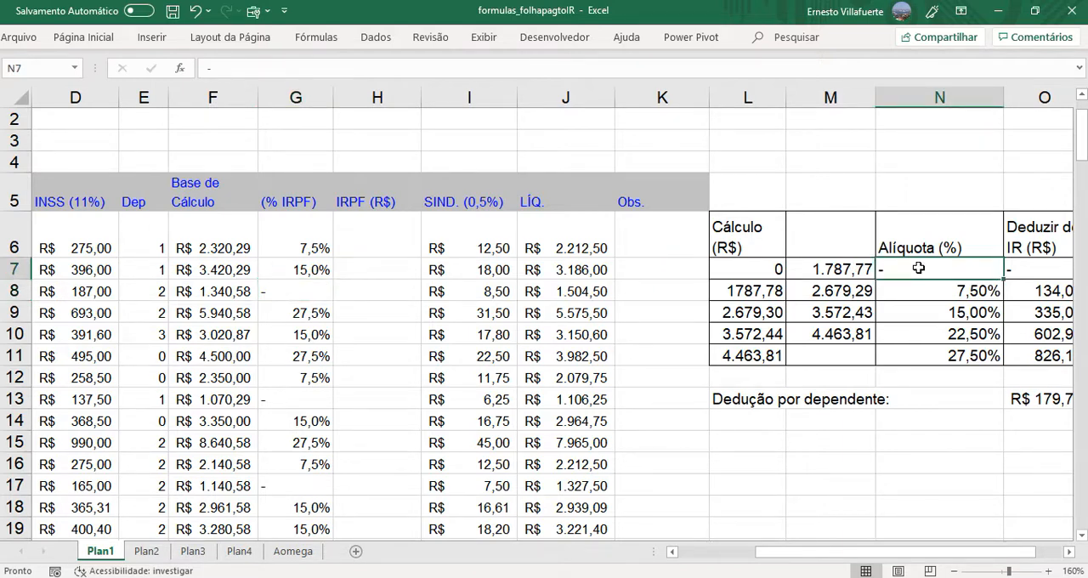
{"action": "type", "text": "0"}
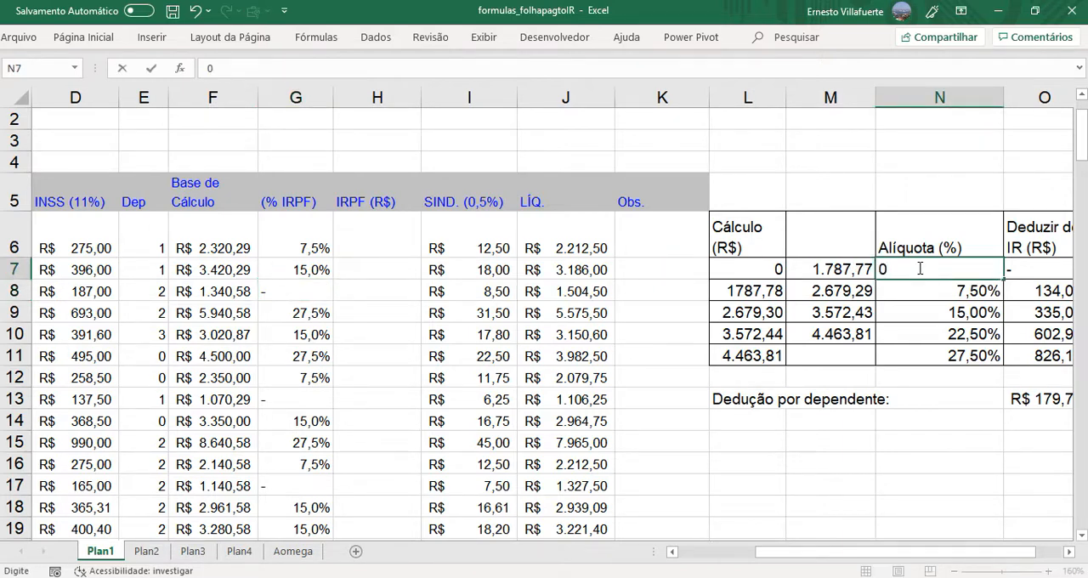
{"action": "key", "text": "Return"}
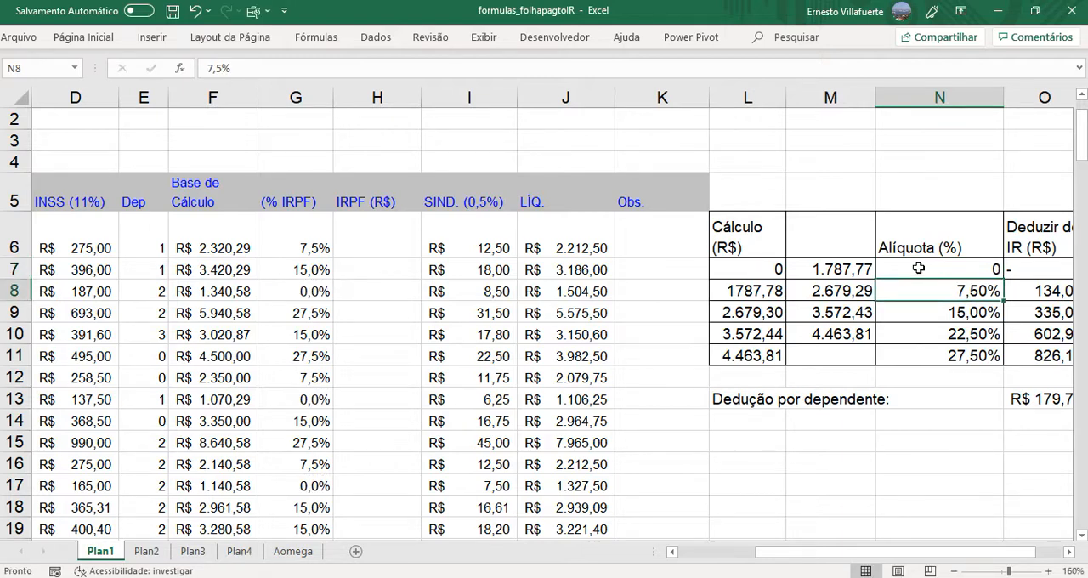
{"action": "left_click", "coordinate": [920, 268]}
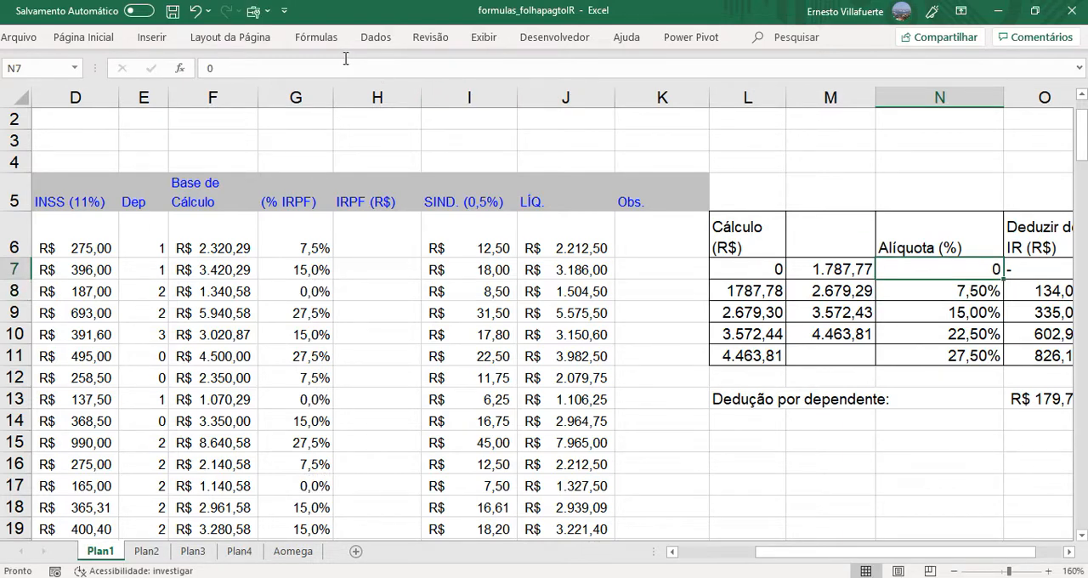
{"action": "left_click", "coordinate": [85, 38]}
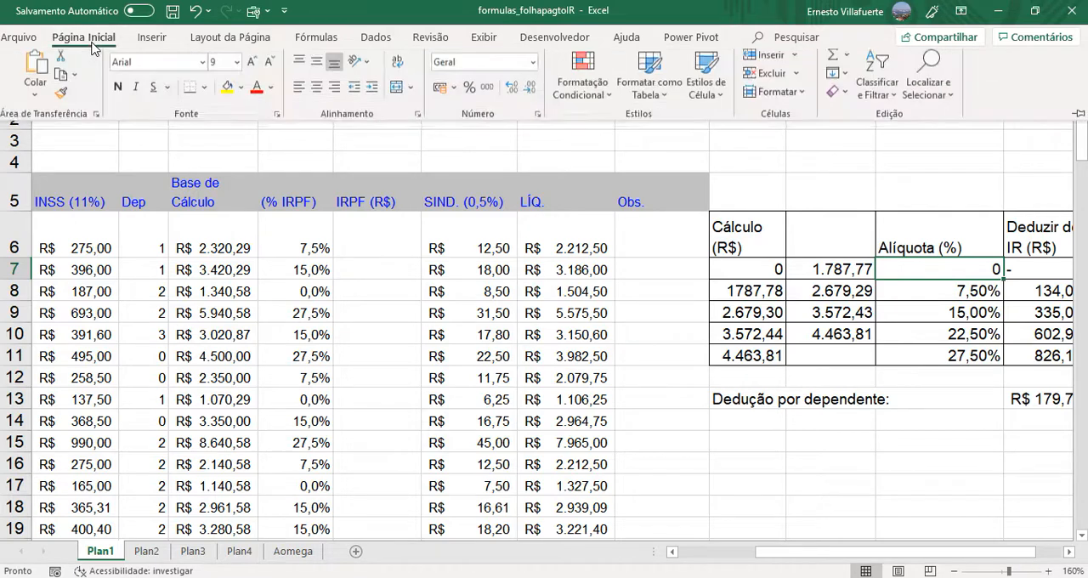
{"action": "left_click", "coordinate": [472, 92]}
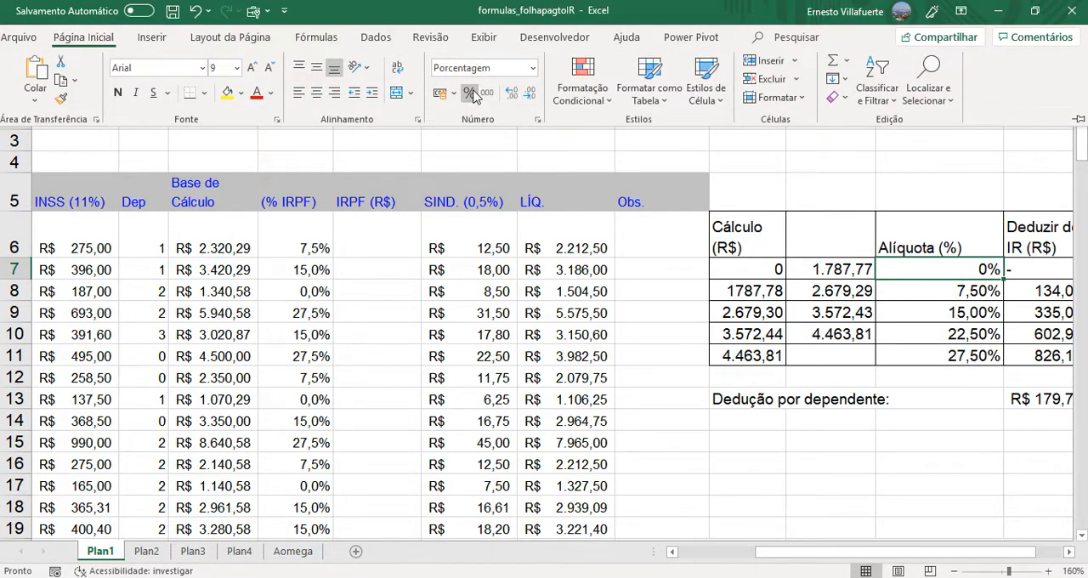
{"action": "left_click", "coordinate": [938, 287]}
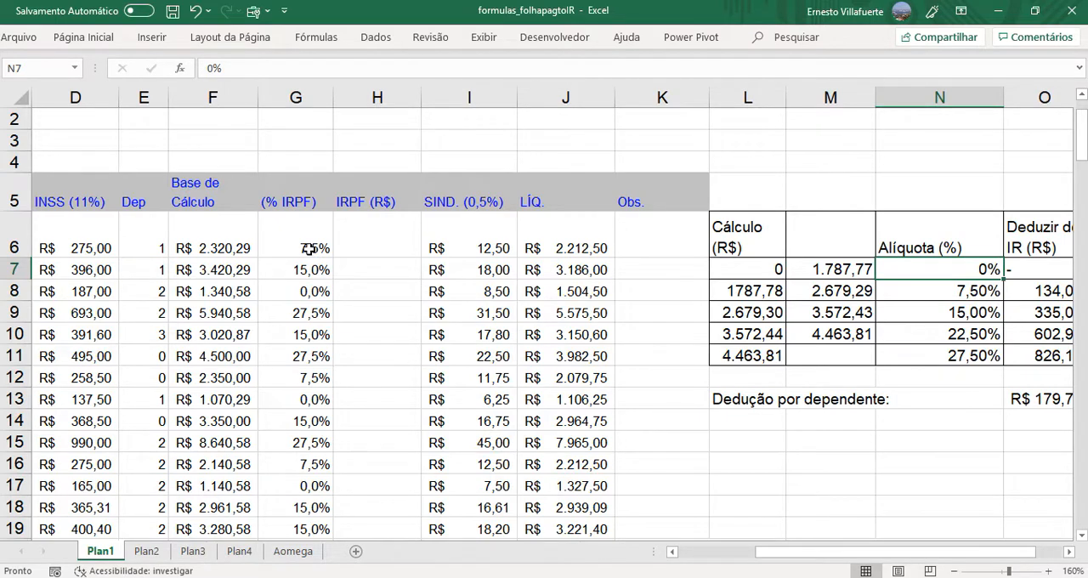
{"action": "left_click", "coordinate": [766, 273]}
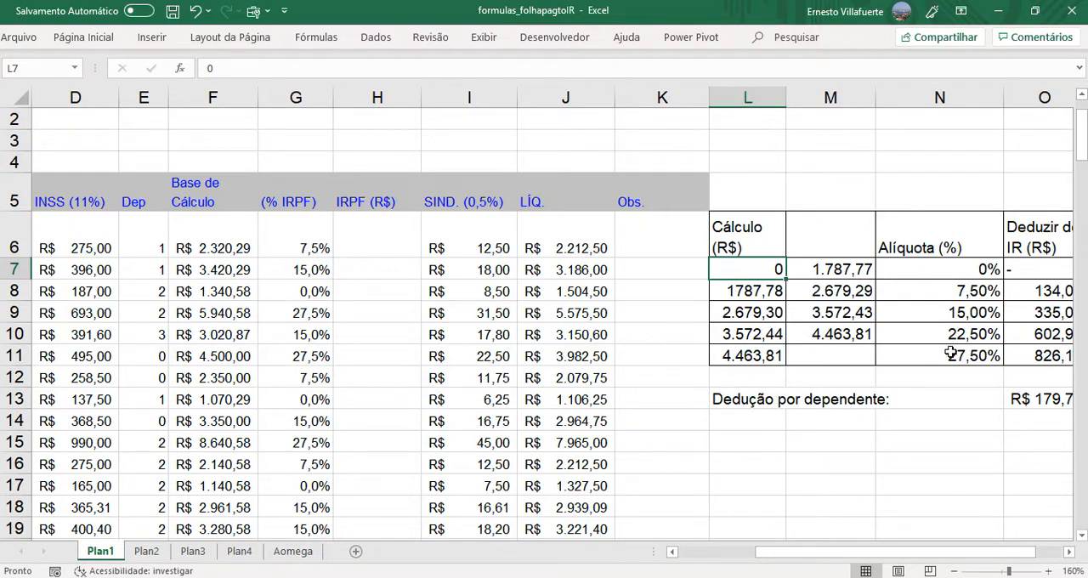
- Compare the bracket rates in N9:N11 with the tax bases and IRPF percentages calculated in rows 9, 7 and 6
{"action": "left_click", "coordinate": [936, 317]}
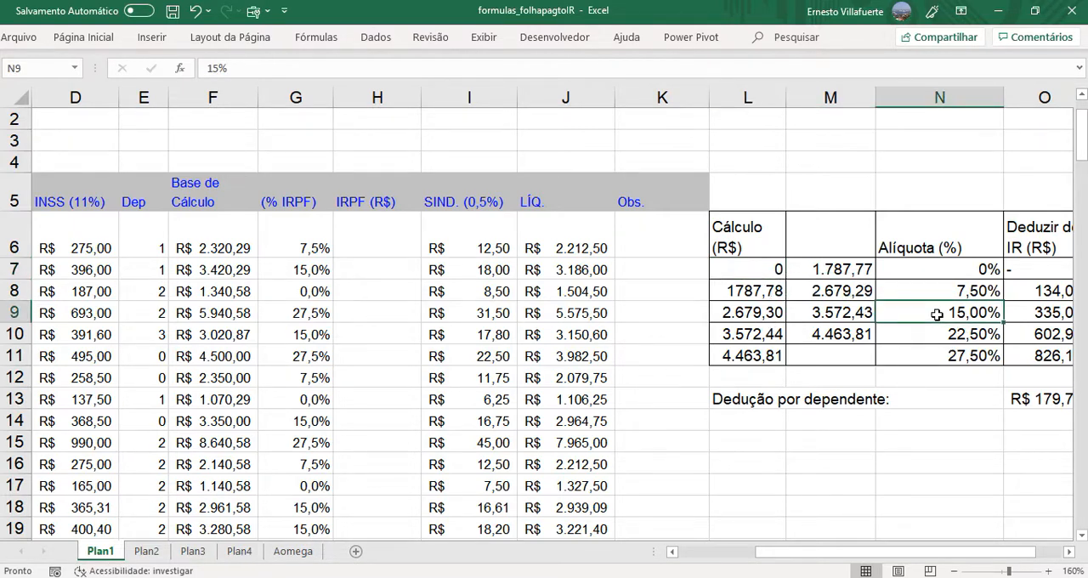
{"action": "left_click", "coordinate": [934, 339]}
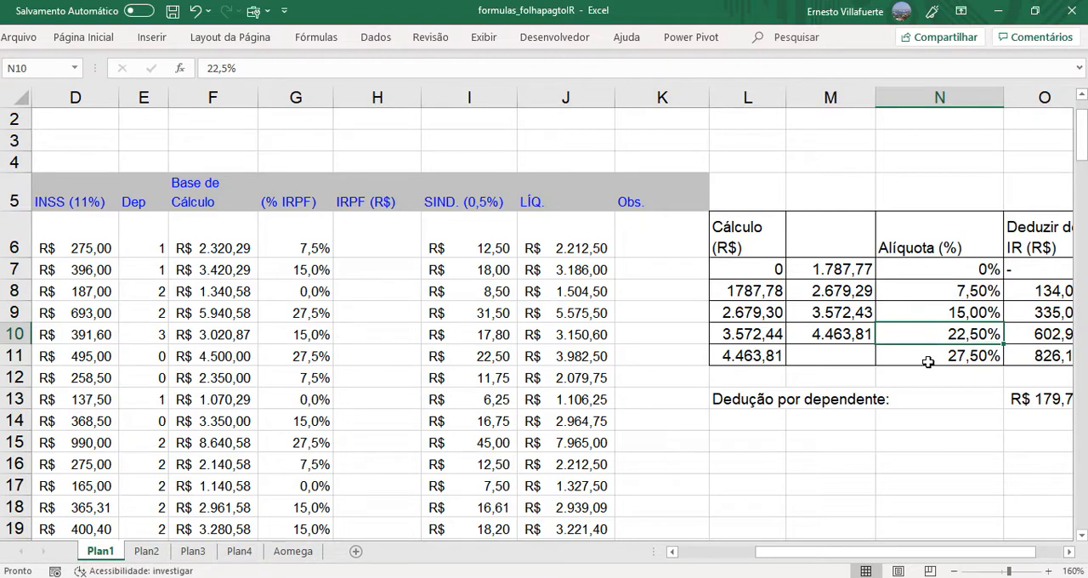
{"action": "left_click", "coordinate": [928, 360]}
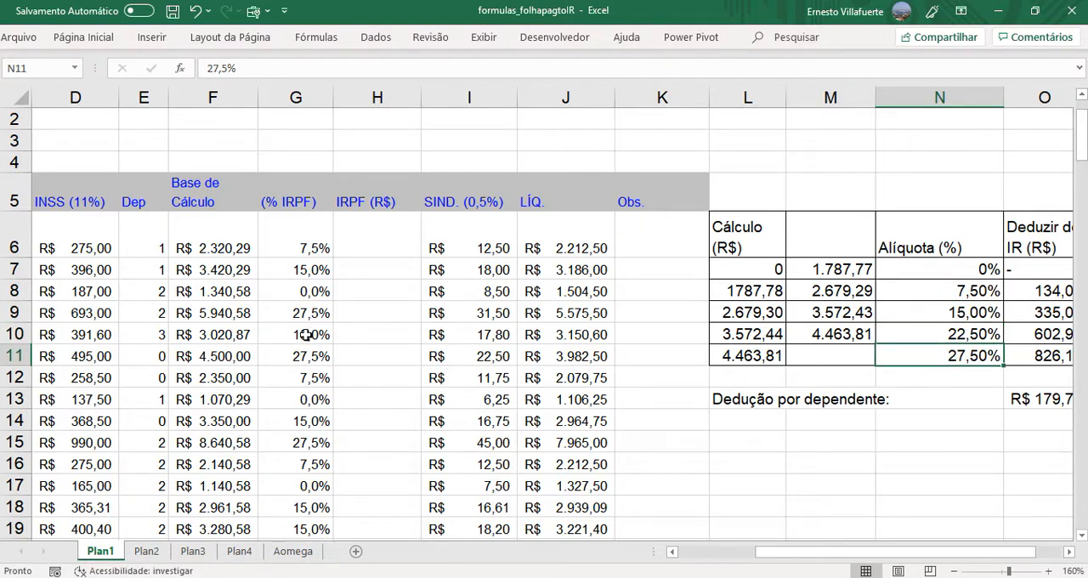
{"action": "left_click", "coordinate": [198, 314]}
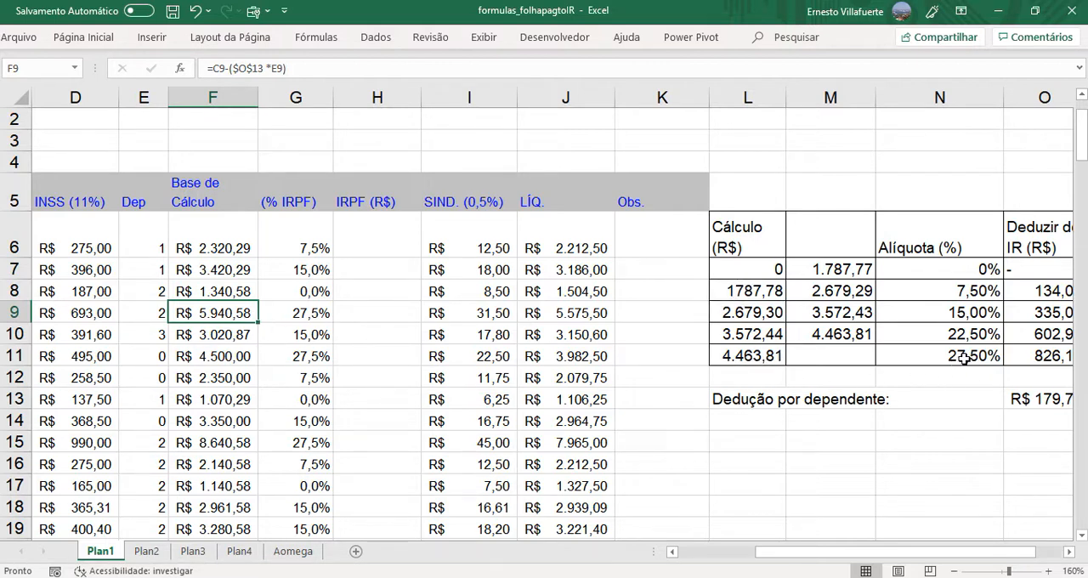
{"action": "left_click", "coordinate": [300, 312]}
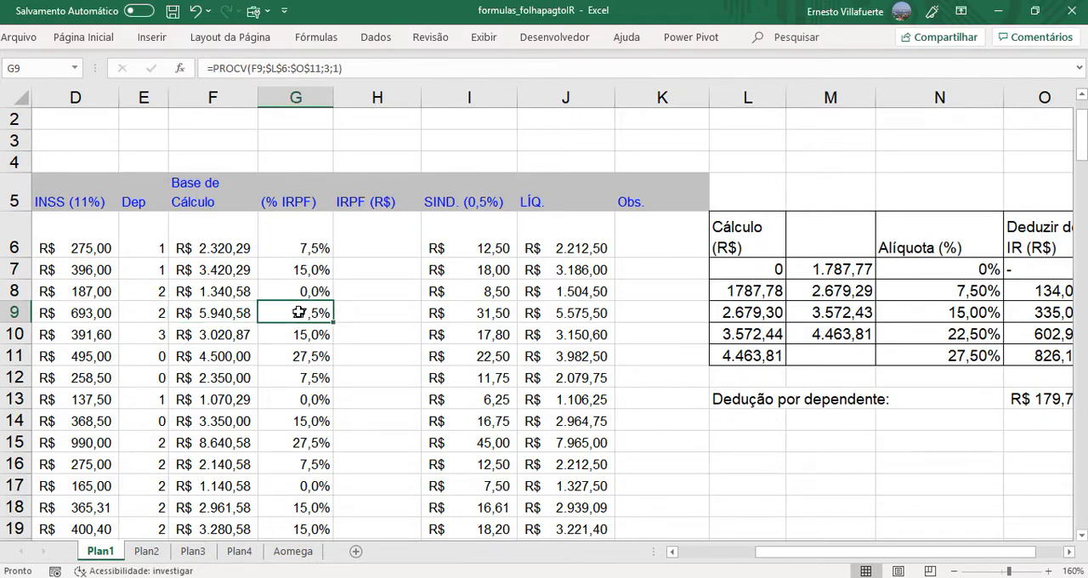
{"action": "left_click", "coordinate": [242, 273]}
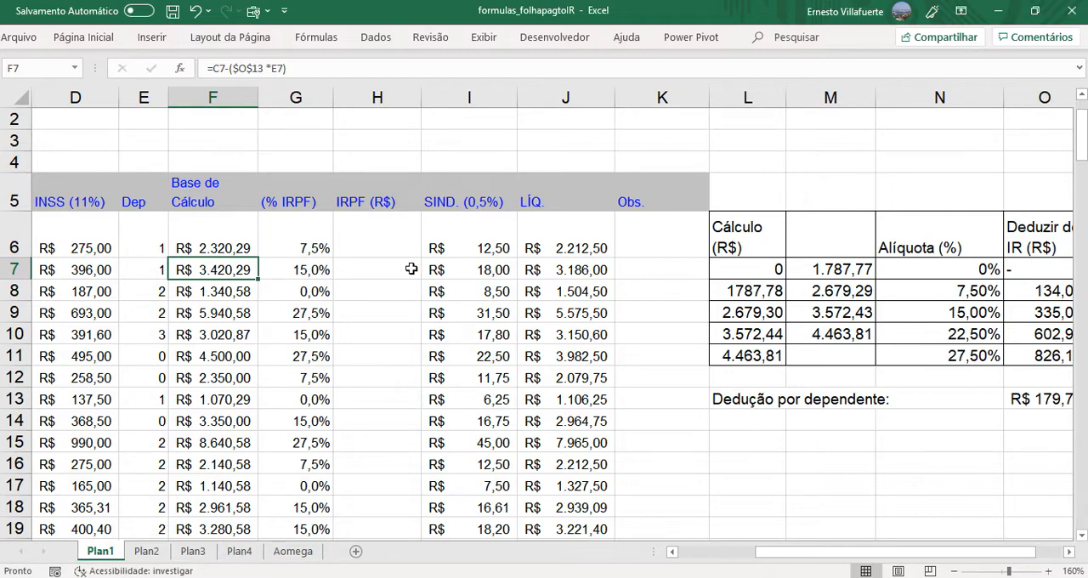
{"action": "left_click", "coordinate": [302, 269]}
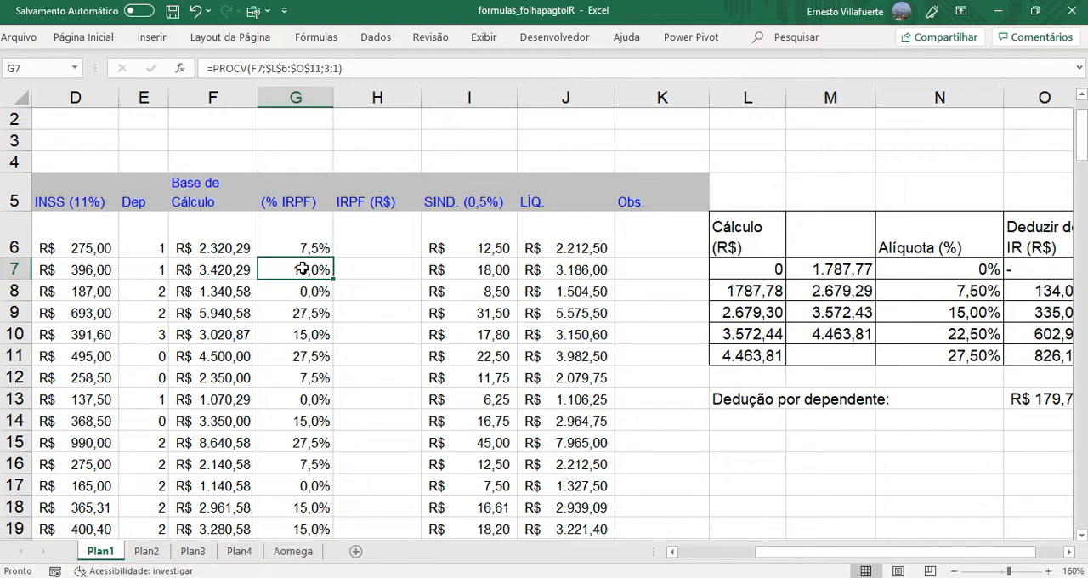
{"action": "left_click", "coordinate": [378, 249]}
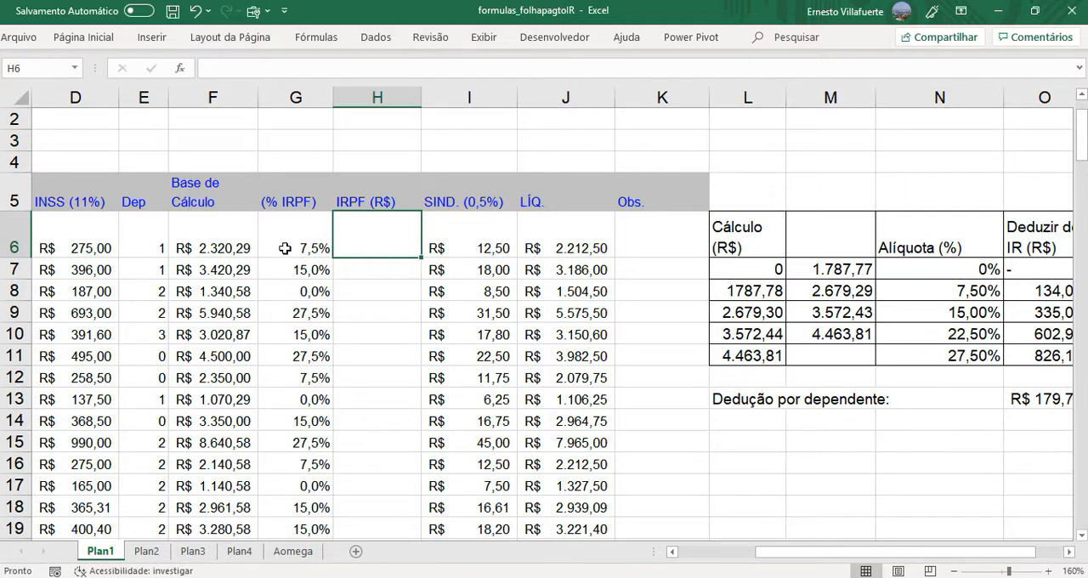
{"action": "left_click", "coordinate": [314, 246]}
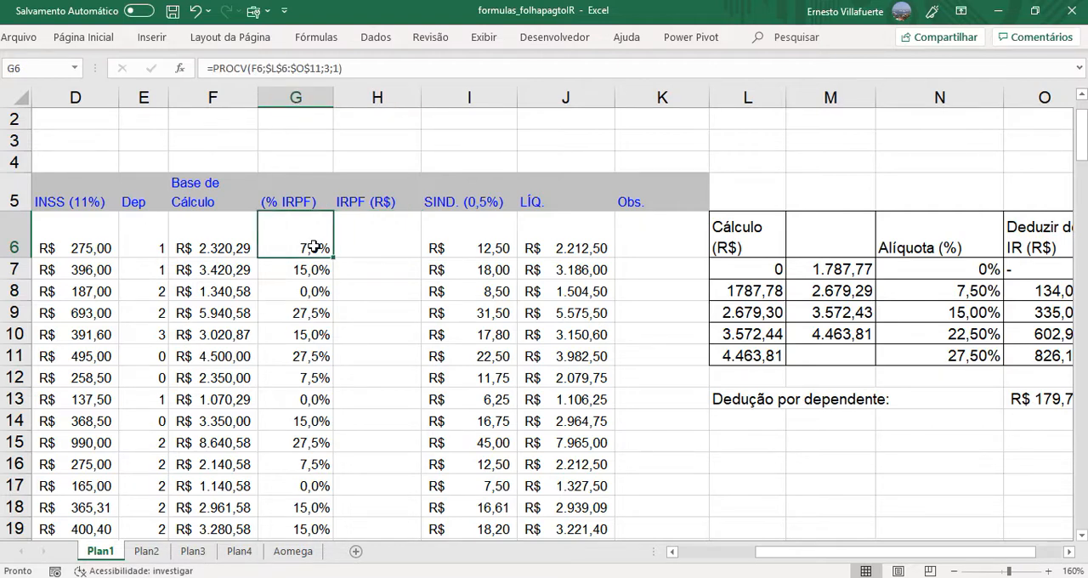
{"action": "left_click", "coordinate": [229, 249]}
{"action": "left_click", "coordinate": [387, 246]}
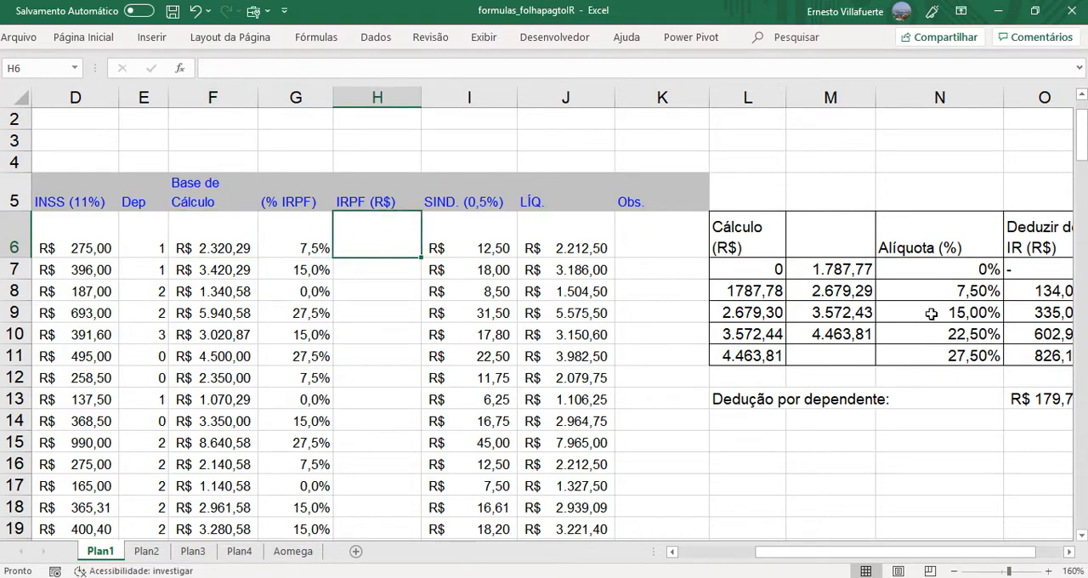
- Replace the dash in the first bracket's Deduzir do IR cell O7 with 0
{"action": "left_click", "coordinate": [1028, 274]}
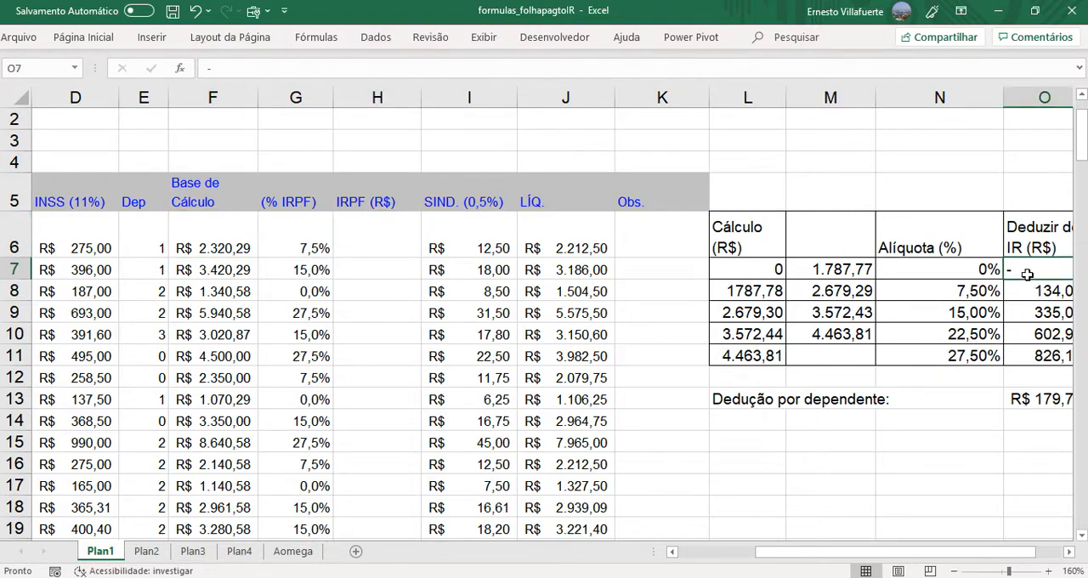
{"action": "type", "text": "0"}
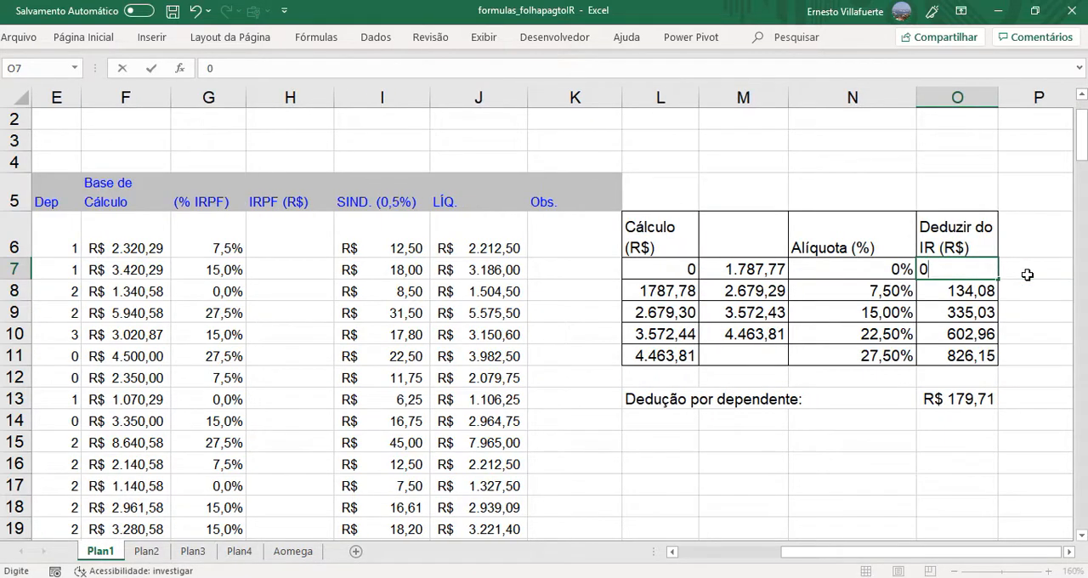
{"action": "key", "text": "Return"}
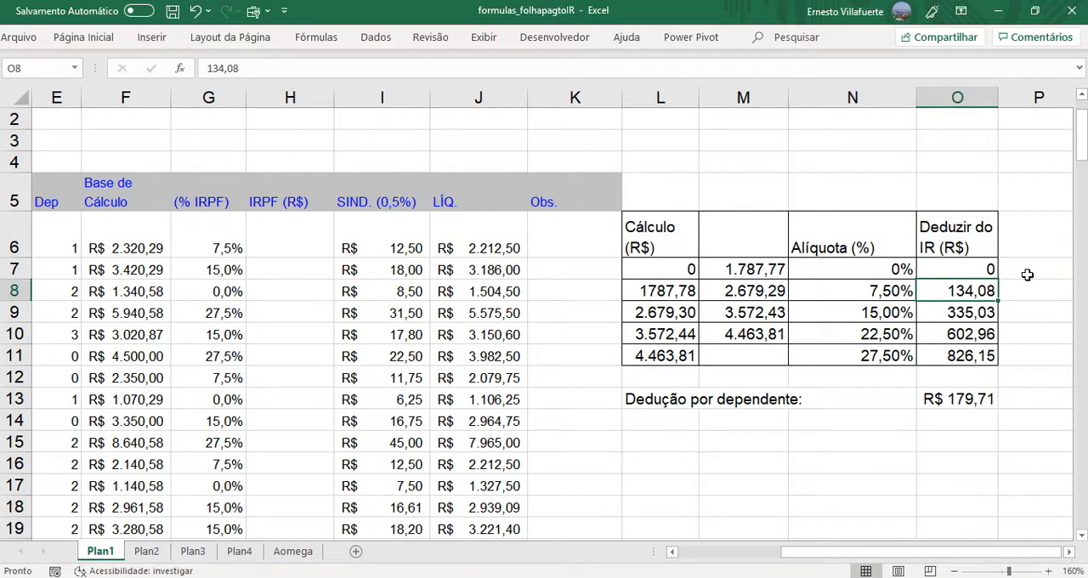
{"action": "left_click", "coordinate": [311, 250]}
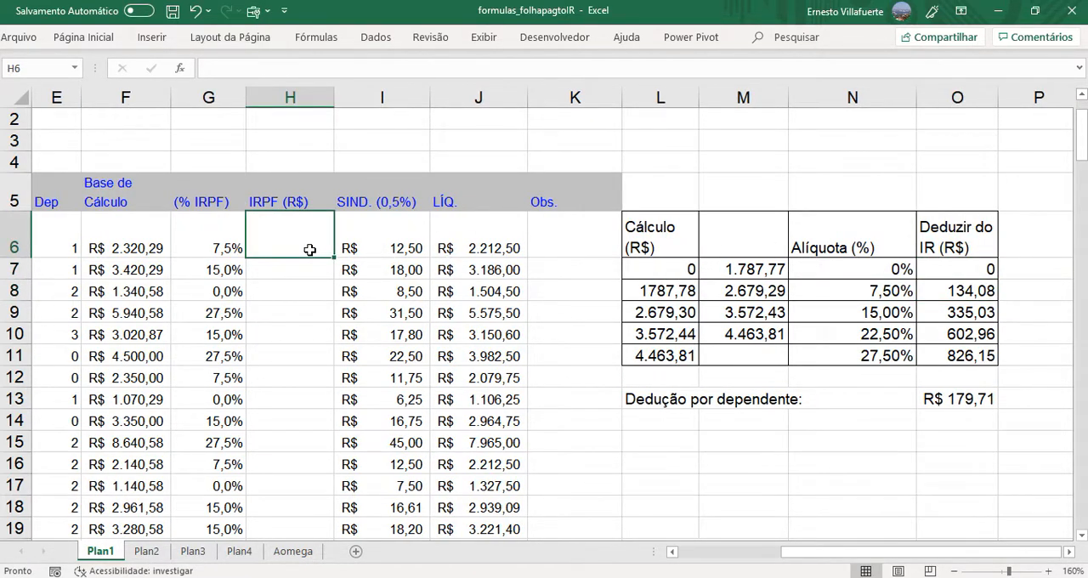
{"action": "type", "text": "="}
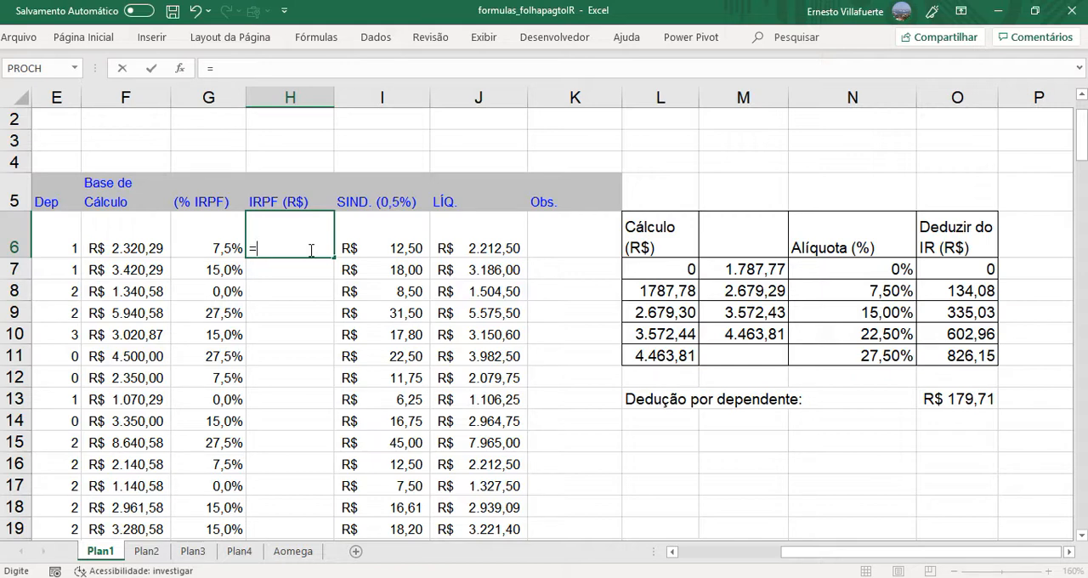
{"action": "left_click", "coordinate": [117, 248]}
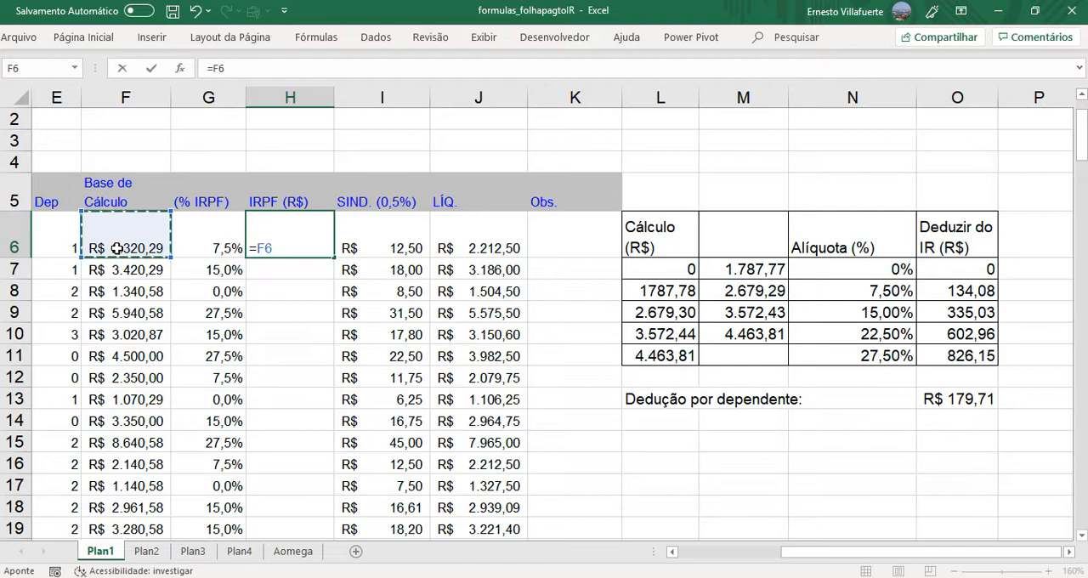
{"action": "type", "text": "*"}
{"action": "left_click", "coordinate": [205, 249]}
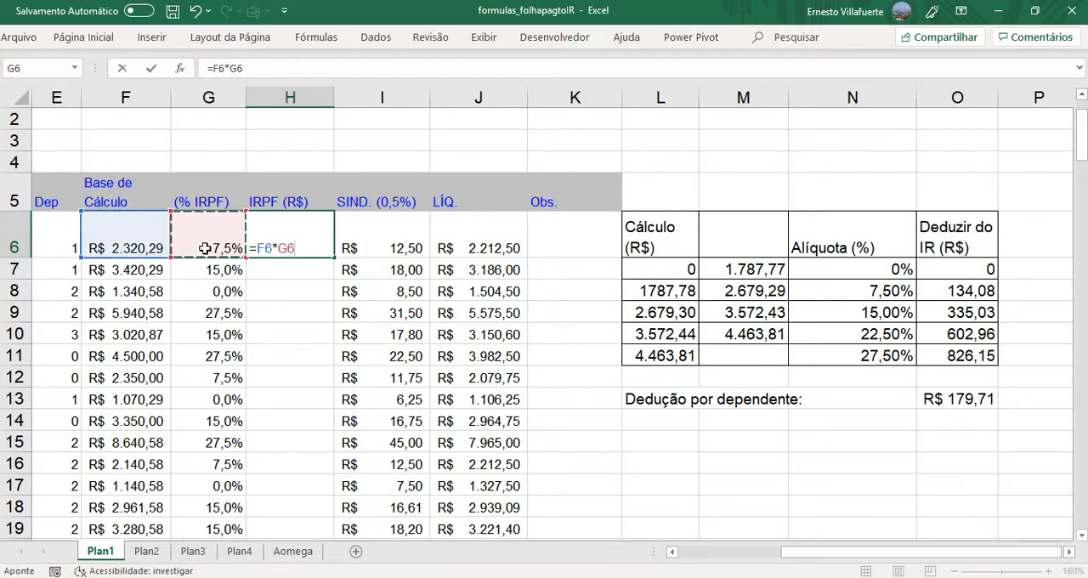
{"action": "type", "text": "-"}
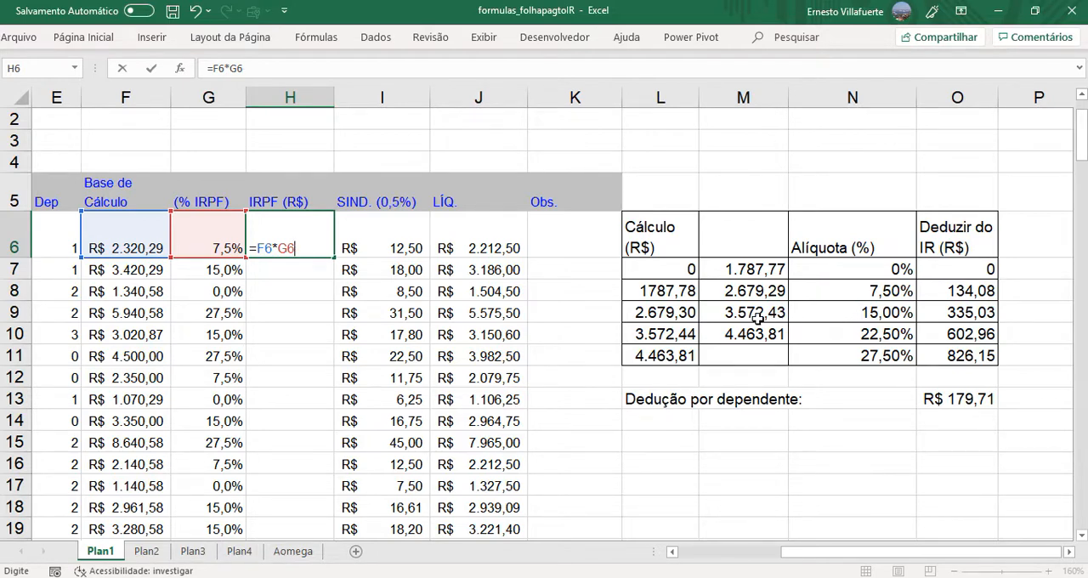
{"action": "key", "text": "BackSpace"}
{"action": "key", "text": "BackSpace"}
{"action": "key", "text": "BackSpace"}
{"action": "key", "text": "BackSpace"}
{"action": "key", "text": "BackSpace"}
{"action": "key", "text": "BackSpace"}
{"action": "key", "text": "Return"}
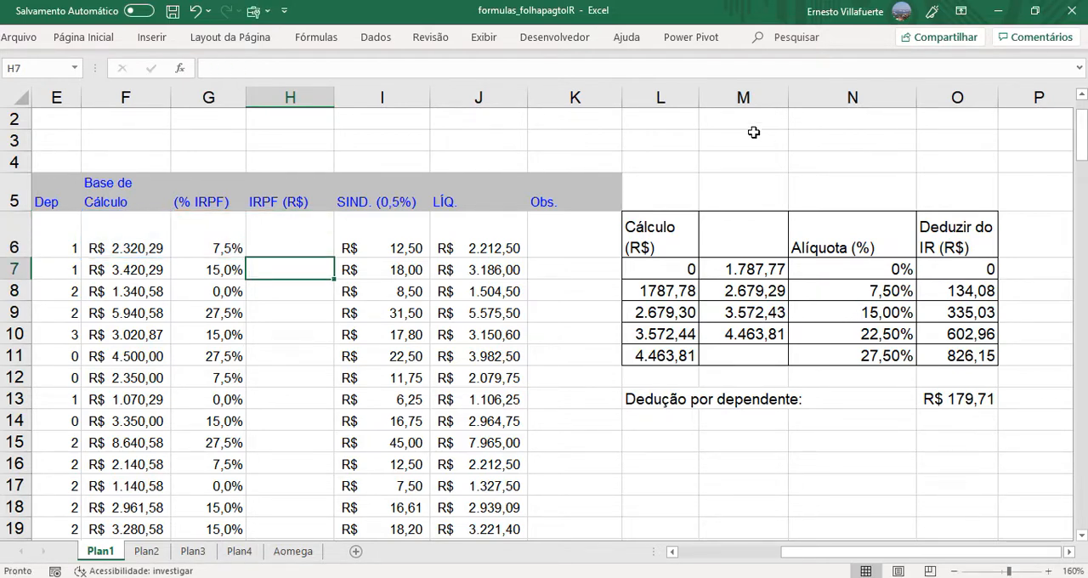
- Insert blank cells at H5:H25, shifting the IRPF (R$) column and everything beside it to the right
{"action": "left_click_drag", "start_coordinate": [269, 196], "coordinate": [292, 508]}
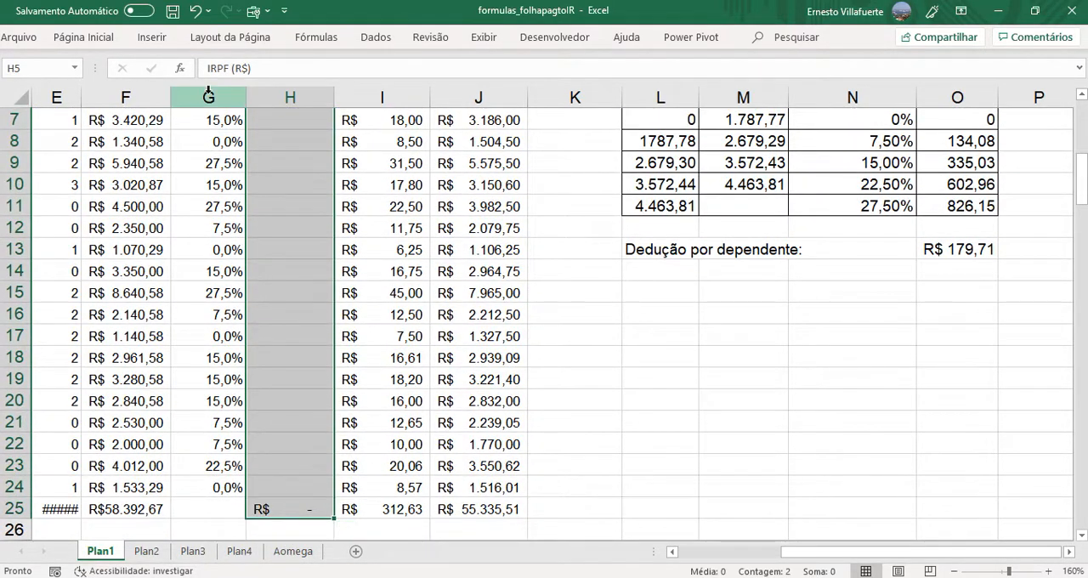
{"action": "left_click", "coordinate": [92, 39]}
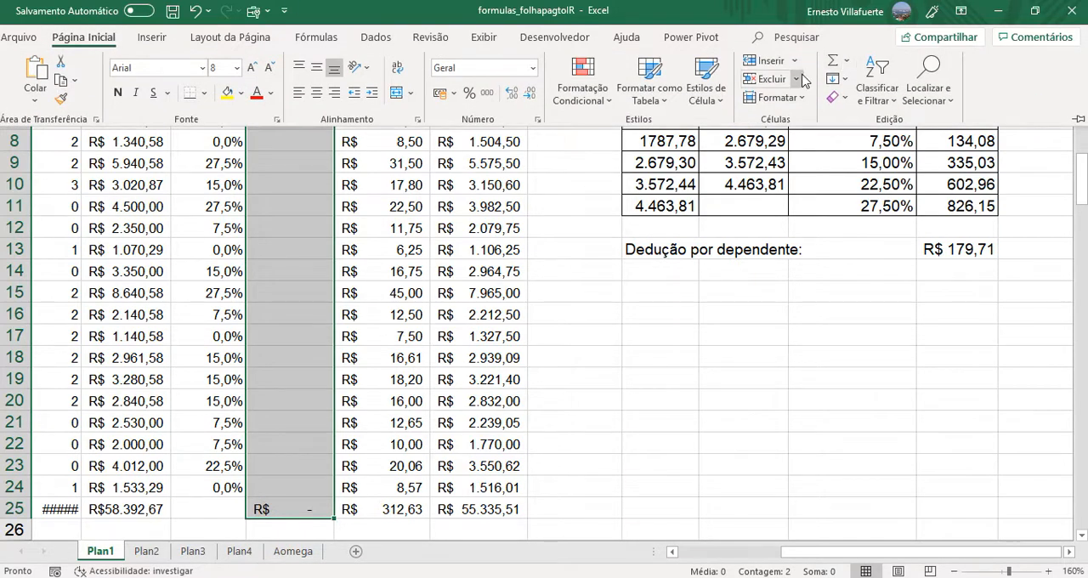
{"action": "left_click", "coordinate": [797, 63]}
{"action": "left_click", "coordinate": [799, 83]}
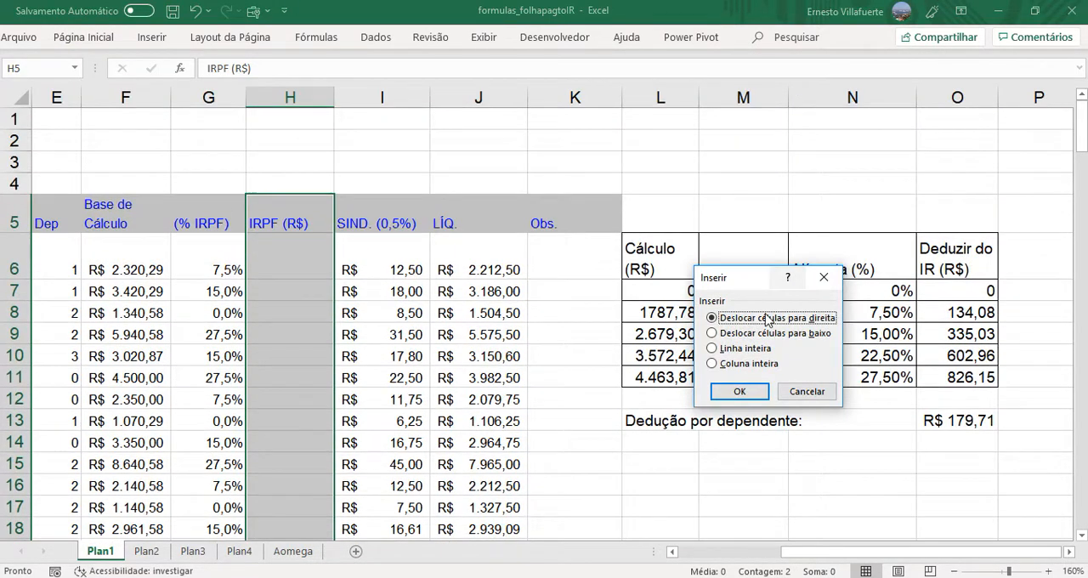
{"action": "left_click", "coordinate": [749, 389]}
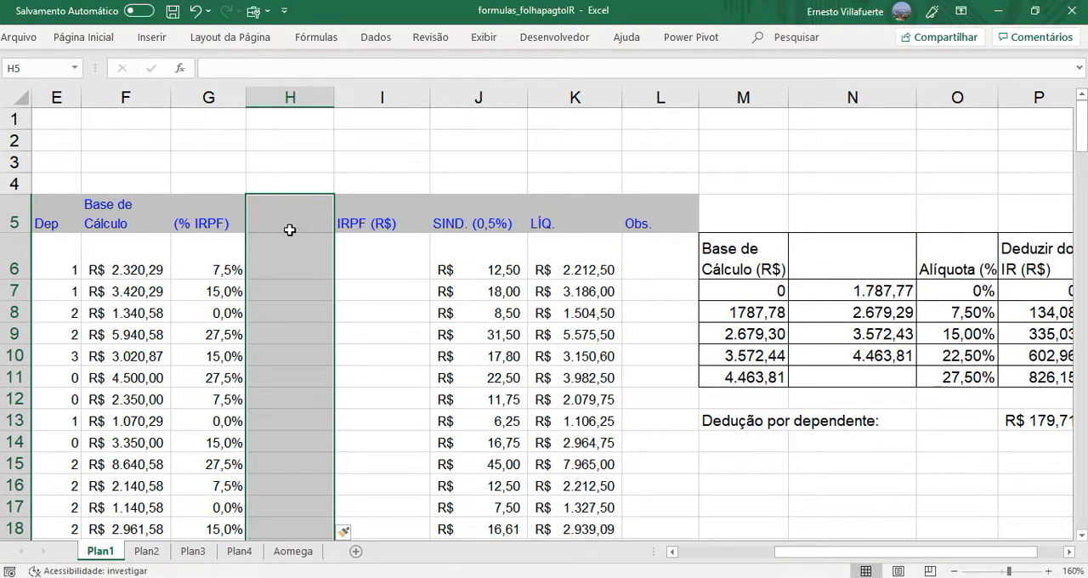
- Enter the header "Dedução IR" in cell H5 of the new column
{"action": "left_click", "coordinate": [290, 231]}
{"action": "type", "text": "Dedu"}
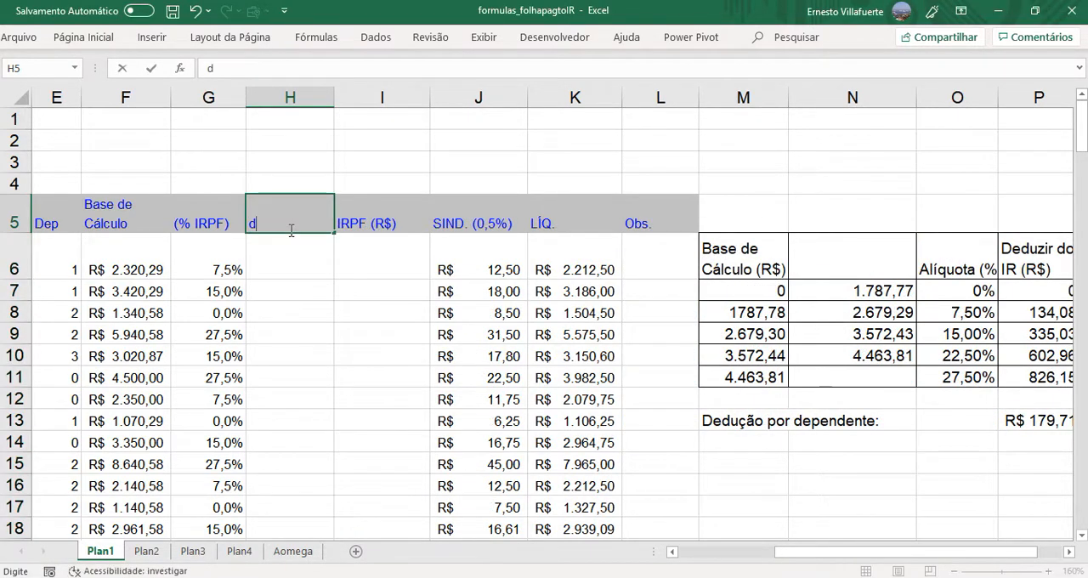
{"action": "type", "text": "çã"}
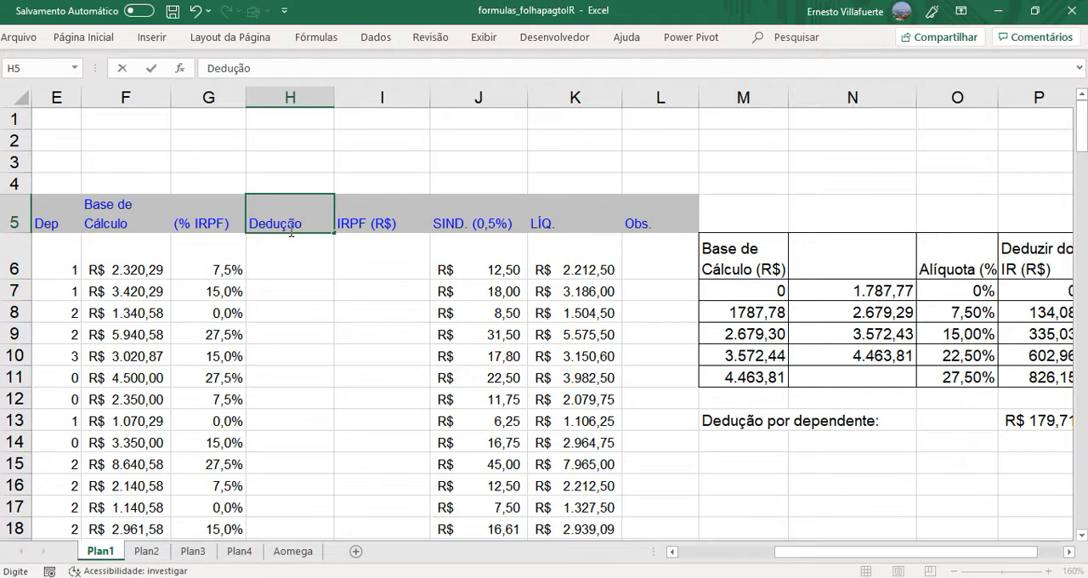
{"action": "type", "text": "o IR"}
{"action": "key", "text": "Return"}
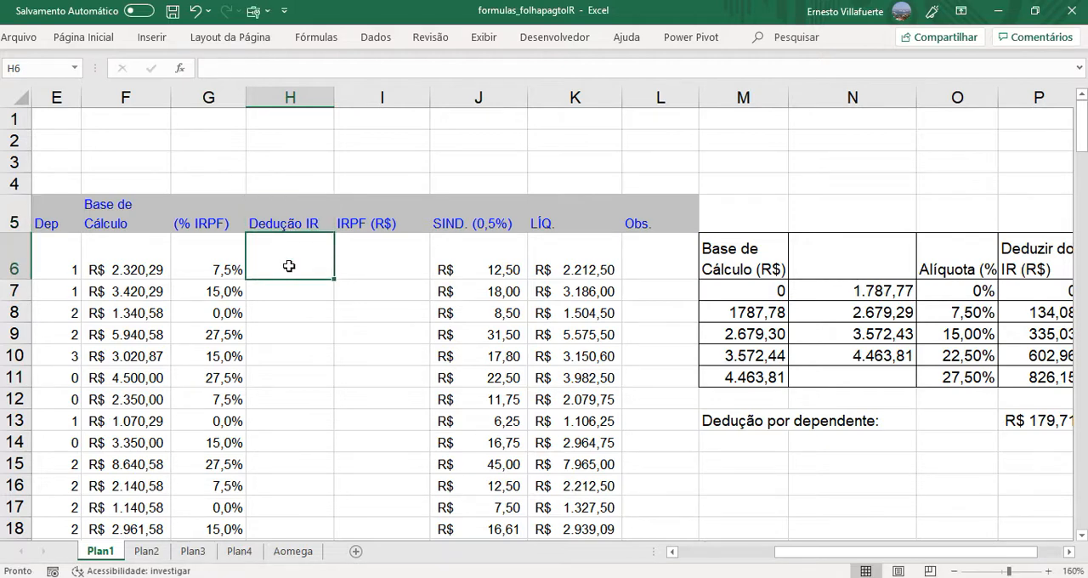
- Copy the PROCV formula text from G6 into the Dedução IR cell H6, keeping its references unchanged
{"action": "left_click", "coordinate": [220, 271]}
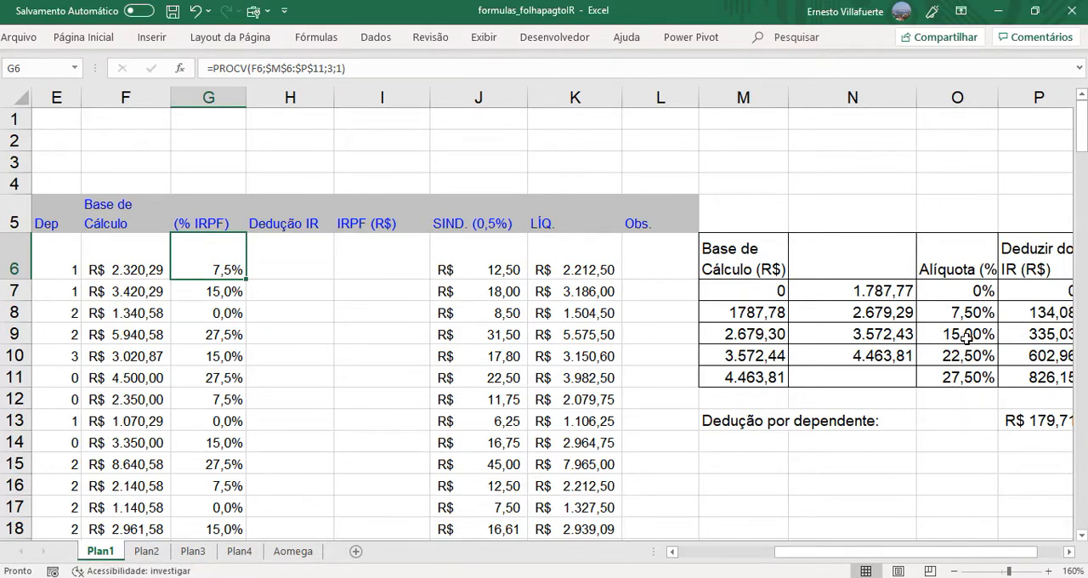
{"action": "double_click", "coordinate": [221, 253]}
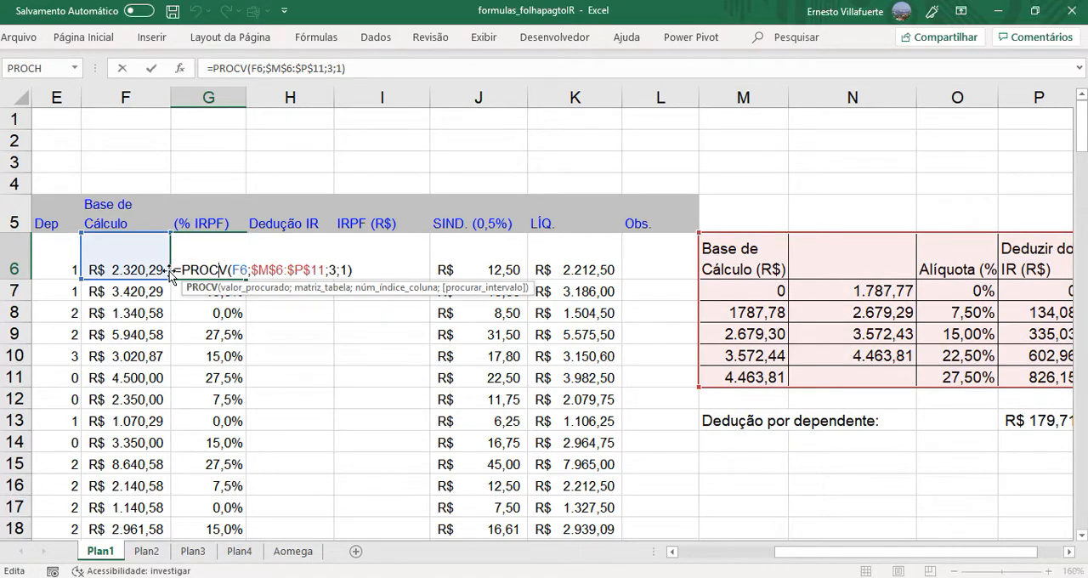
{"action": "left_click_drag", "start_coordinate": [175, 270], "coordinate": [412, 273]}
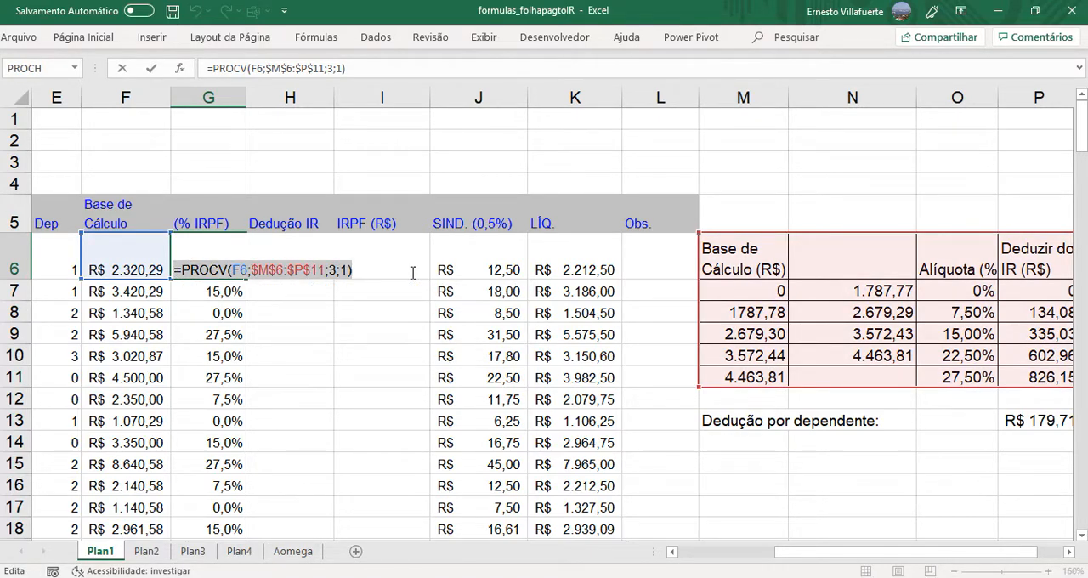
{"action": "key", "text": "Escape"}
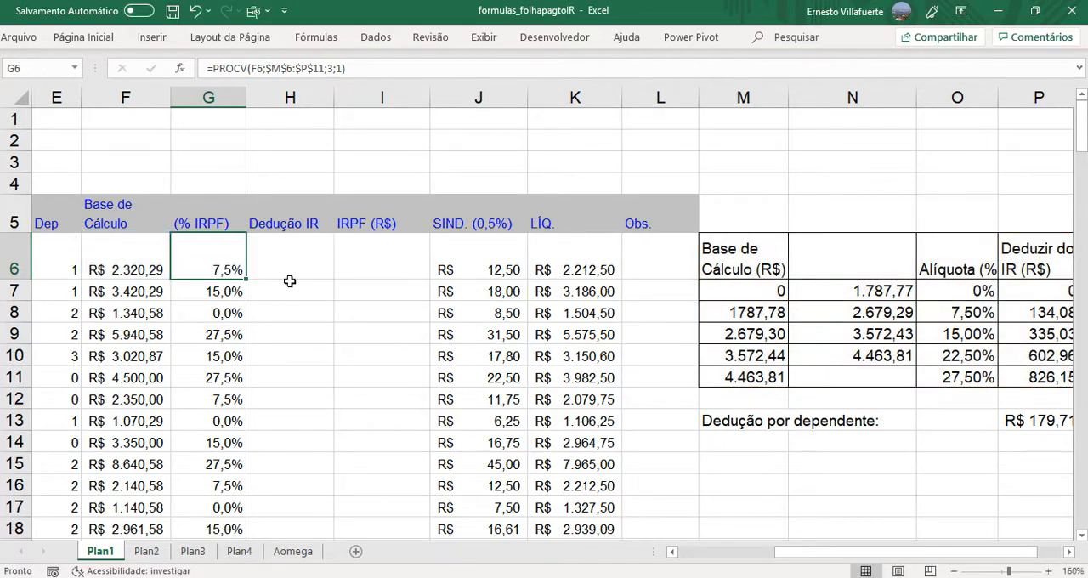
{"action": "double_click", "coordinate": [285, 271]}
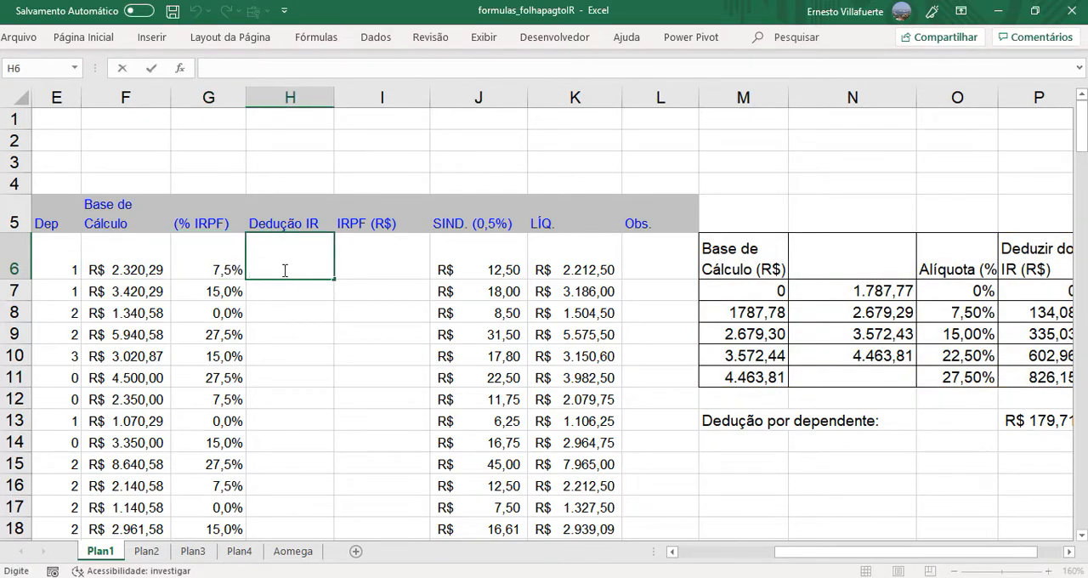
{"action": "key", "text": "ctrl+v"}
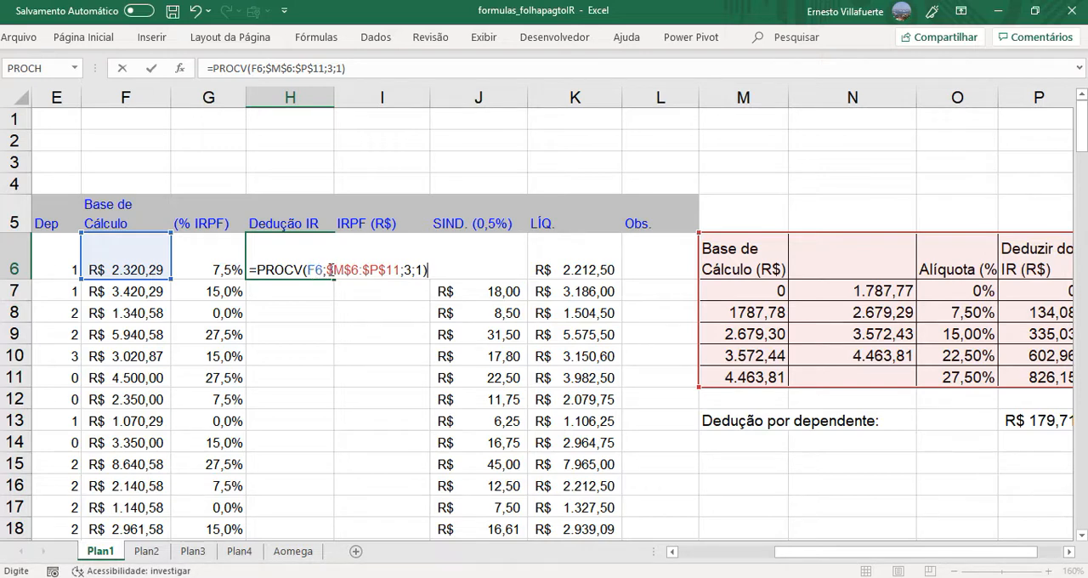
- Change the column index of the PROCV formula in the Dedução IR cell H6 to 4
{"action": "left_click_drag", "start_coordinate": [327, 269], "coordinate": [402, 269]}
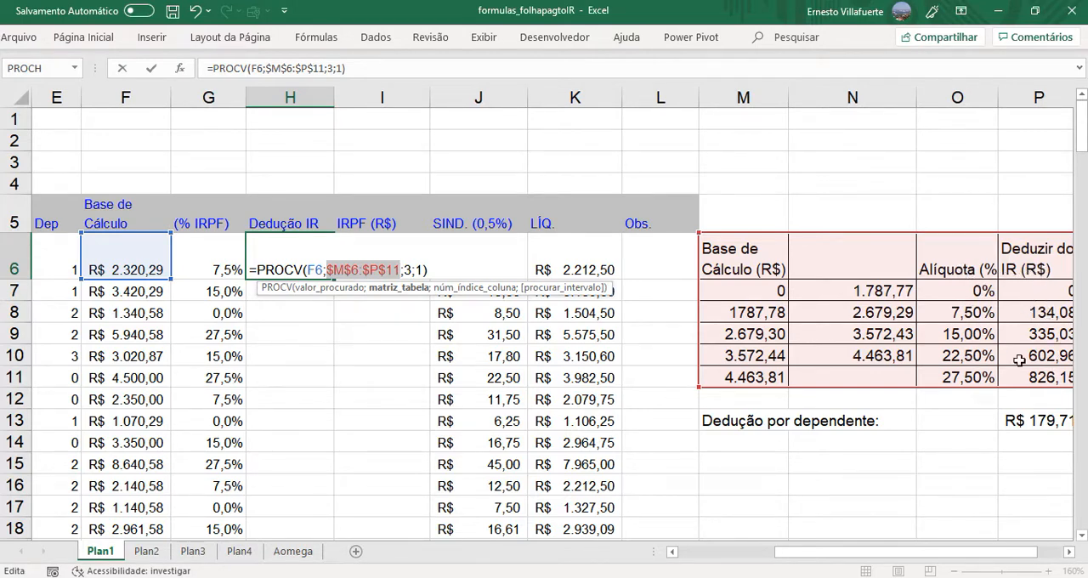
{"action": "double_click", "coordinate": [409, 270]}
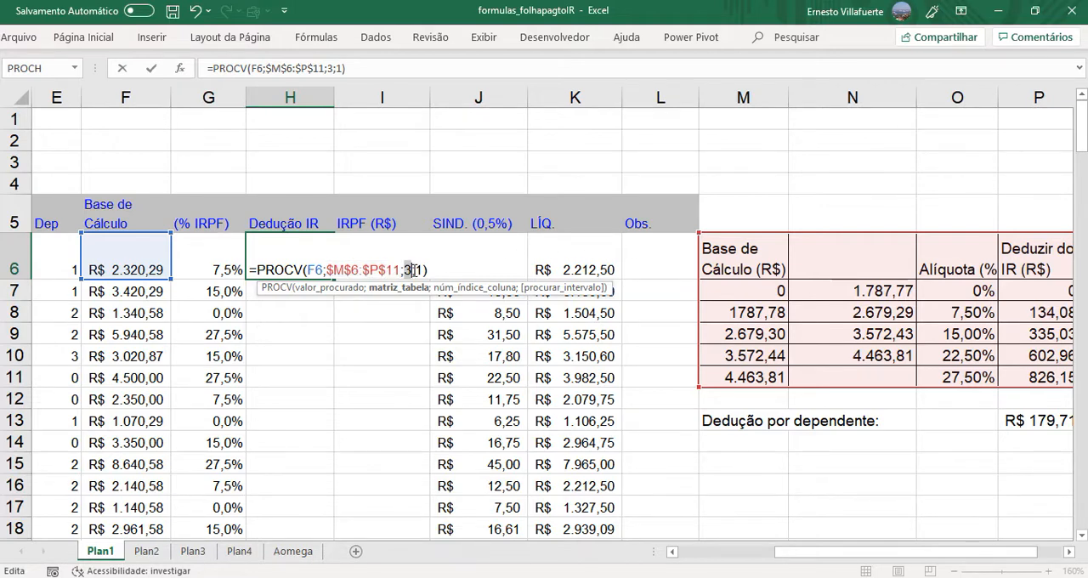
{"action": "type", "text": "4"}
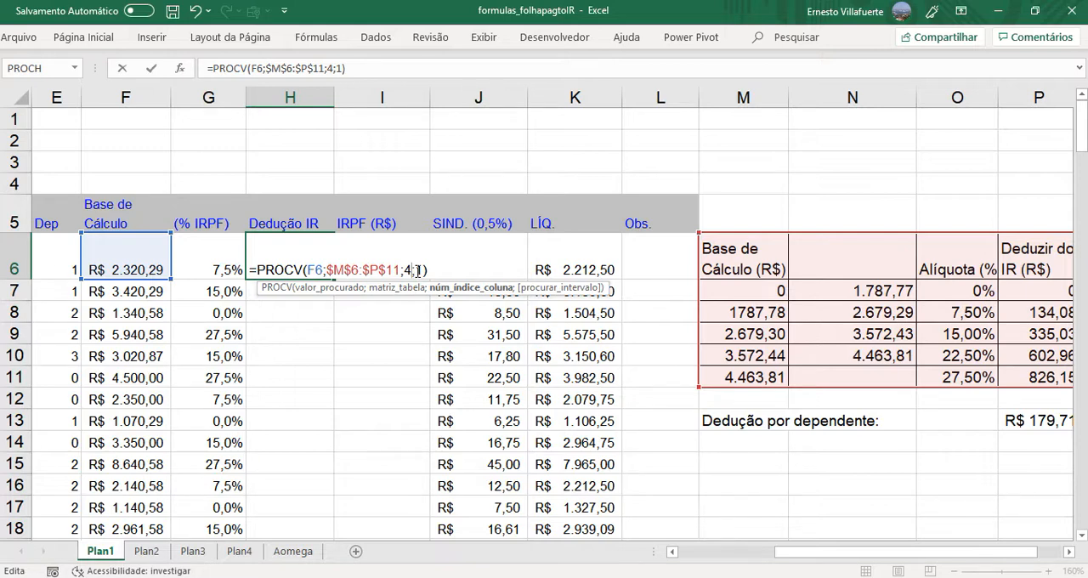
{"action": "key", "text": "Return"}
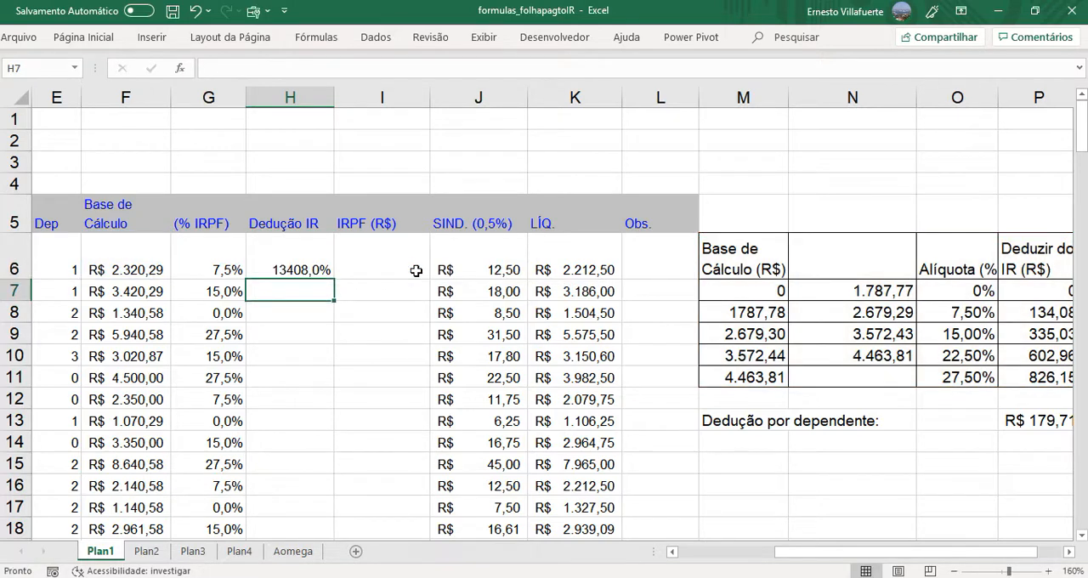
- Apply the accounting number format in R$ to H6 and fill its formula down the Dedução IR column to H24
{"action": "left_click", "coordinate": [294, 269]}
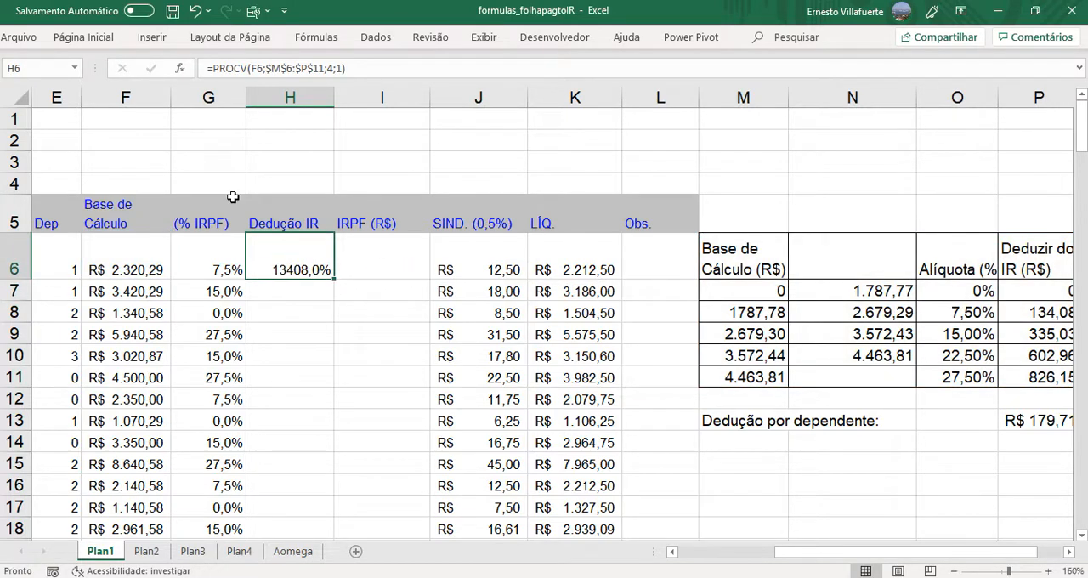
{"action": "left_click", "coordinate": [83, 37]}
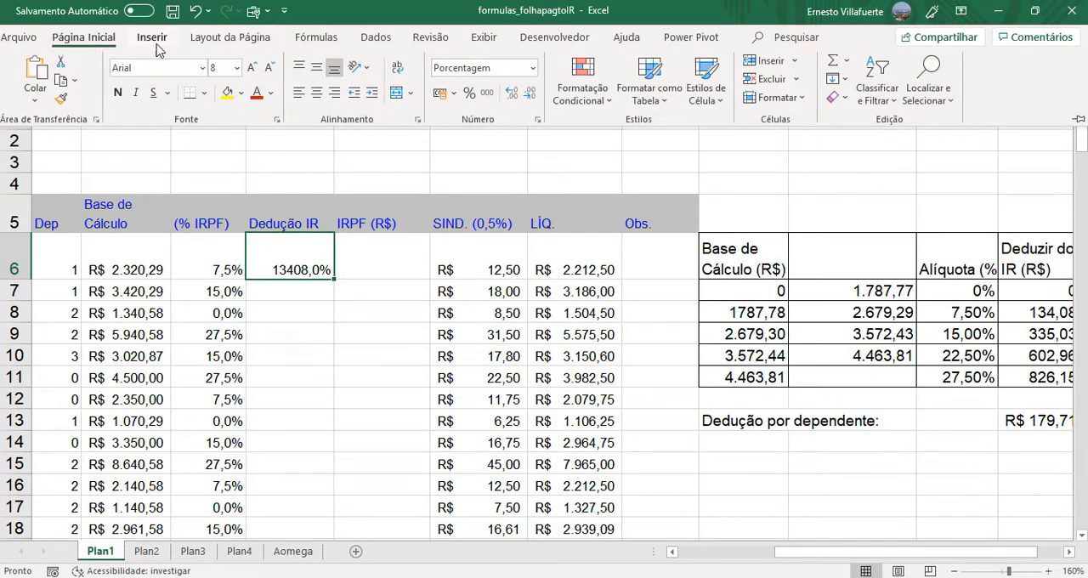
{"action": "left_click", "coordinate": [440, 93]}
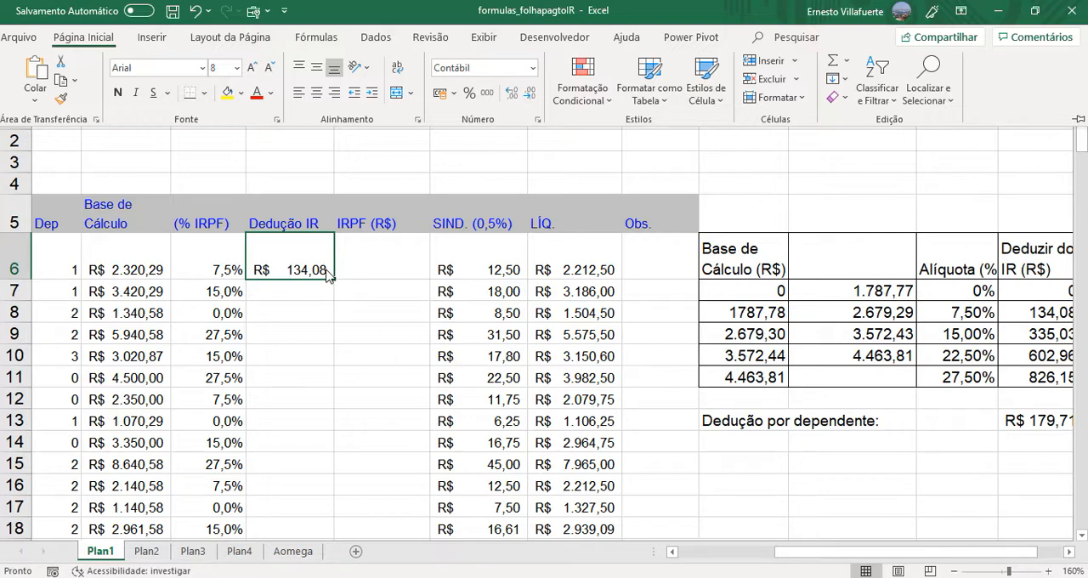
{"action": "key", "text": "ctrl+F1"}
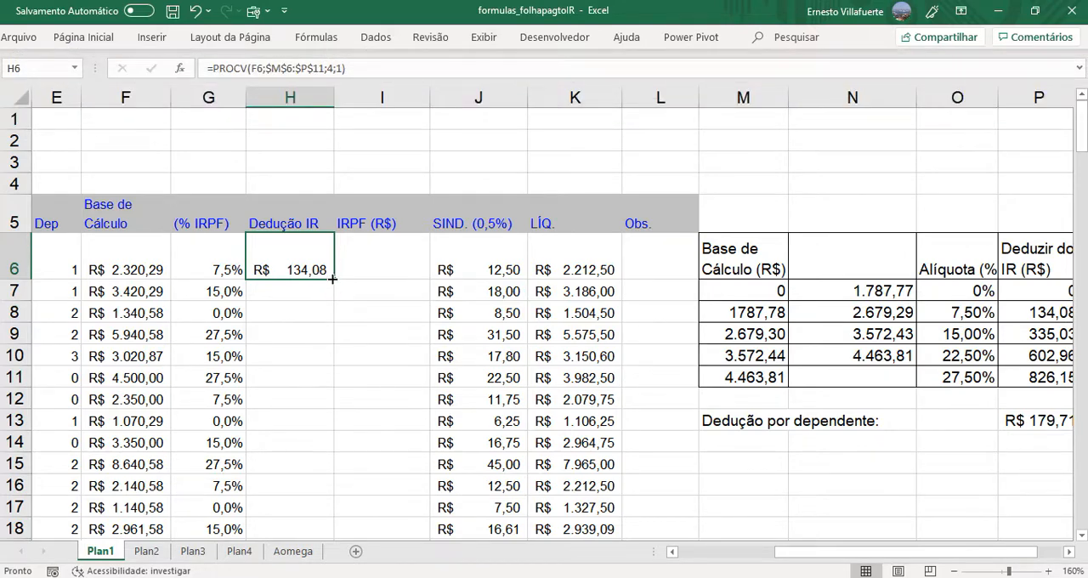
{"action": "left_click_drag", "start_coordinate": [333, 279], "coordinate": [312, 502]}
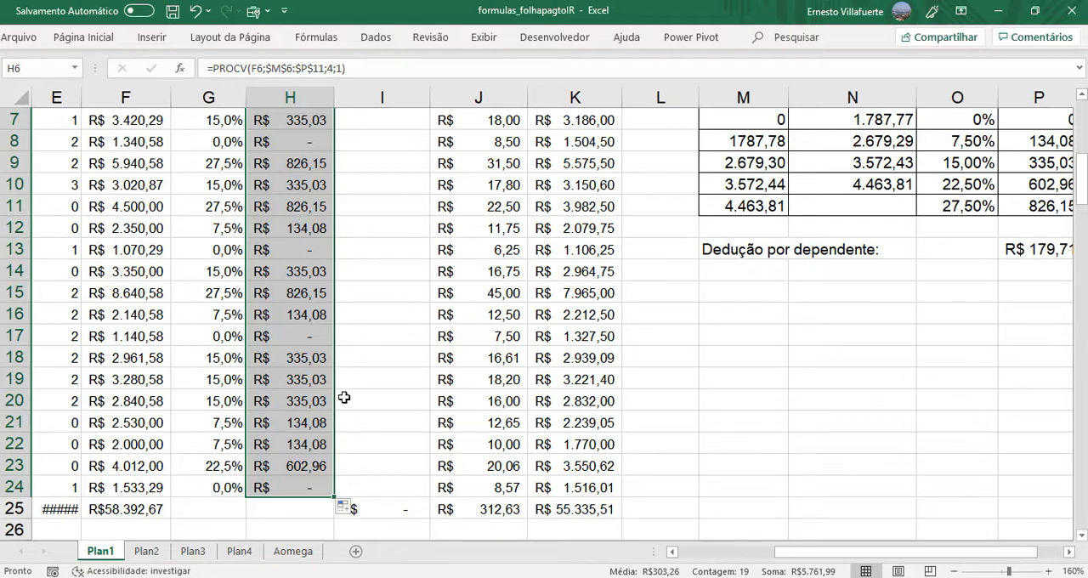
- Enter the formula =F6*G6-H6 in the IRPF (R$) cell I6, multiplying base by rate and subtracting the deduction
{"action": "left_click_drag", "start_coordinate": [1081, 180], "coordinate": [1074, 161]}
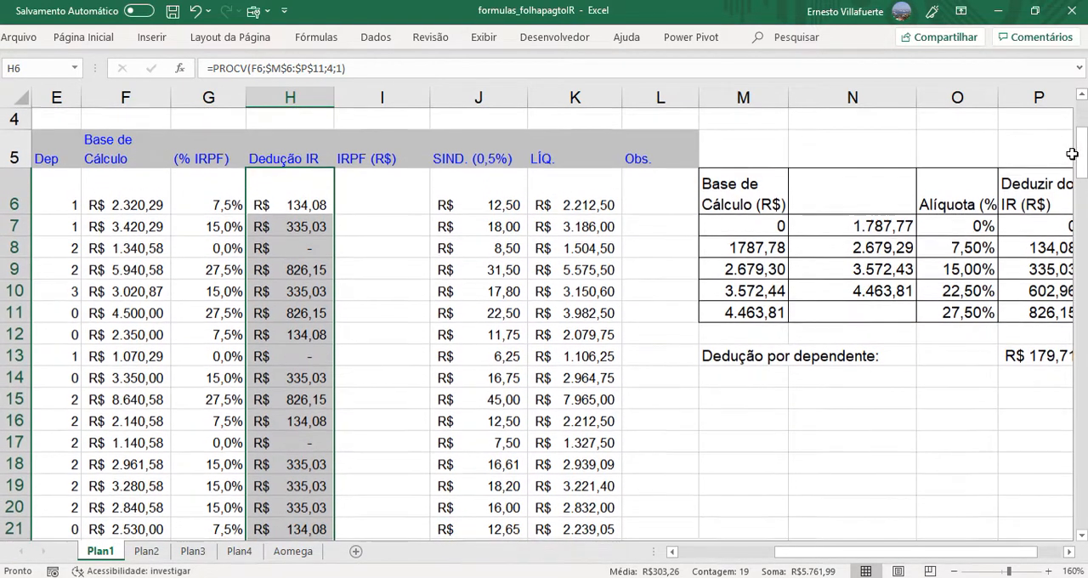
{"action": "left_click", "coordinate": [196, 203]}
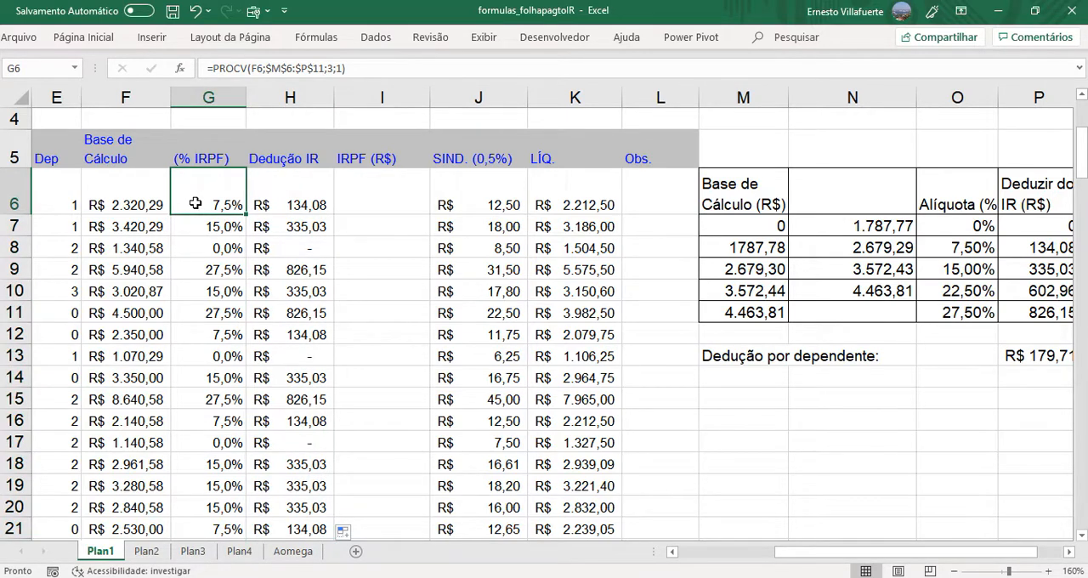
{"action": "left_click", "coordinate": [134, 204]}
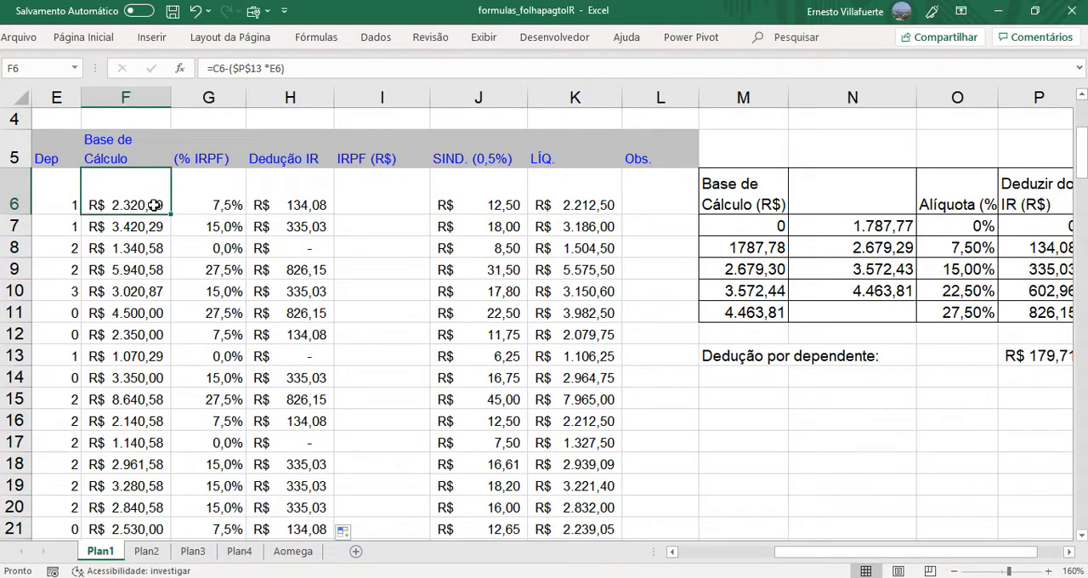
{"action": "left_click", "coordinate": [294, 205]}
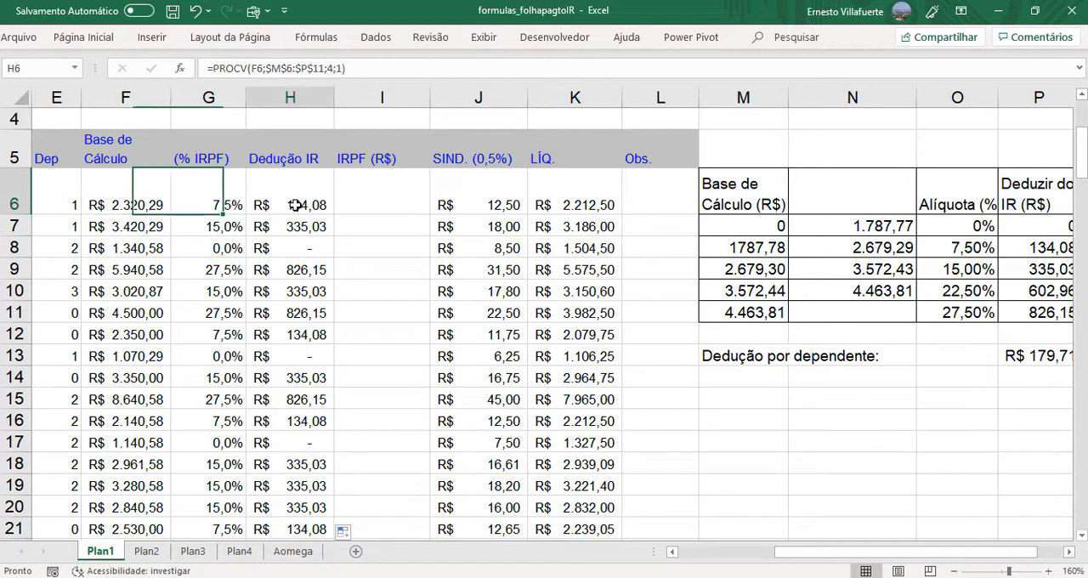
{"action": "left_click", "coordinate": [392, 200]}
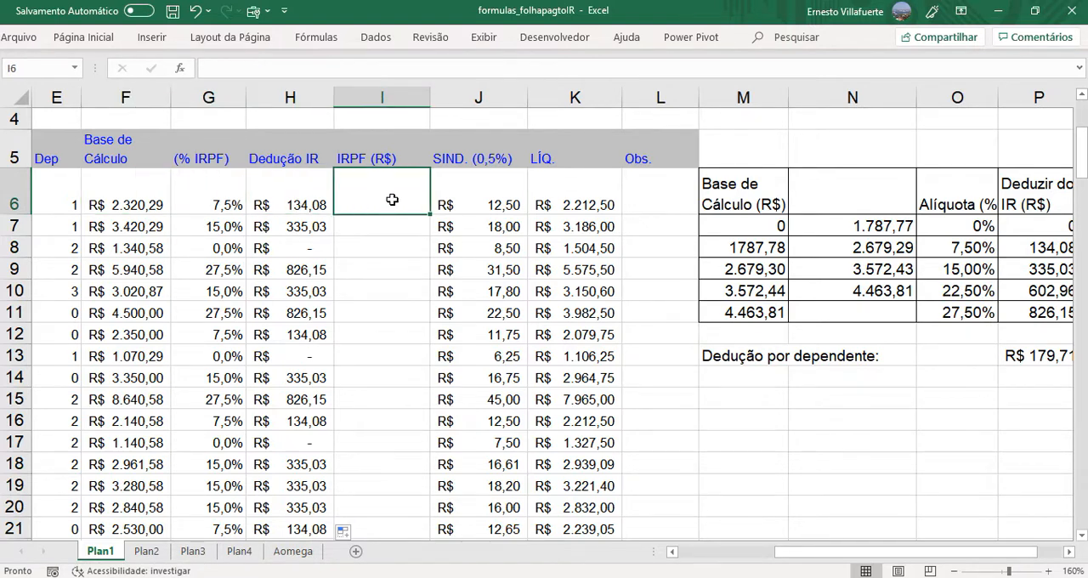
{"action": "type", "text": "="}
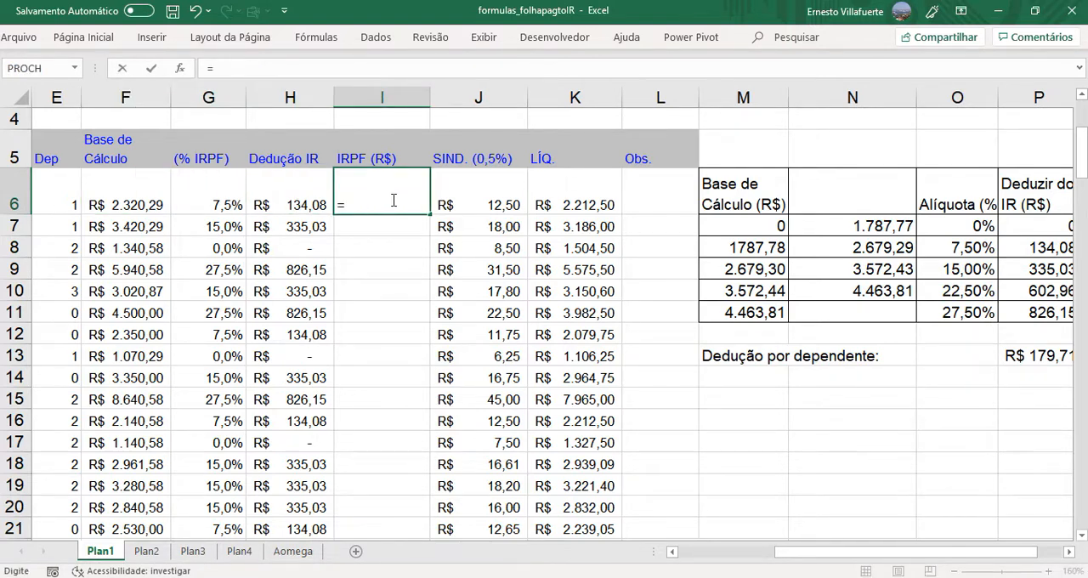
{"action": "left_click", "coordinate": [138, 204]}
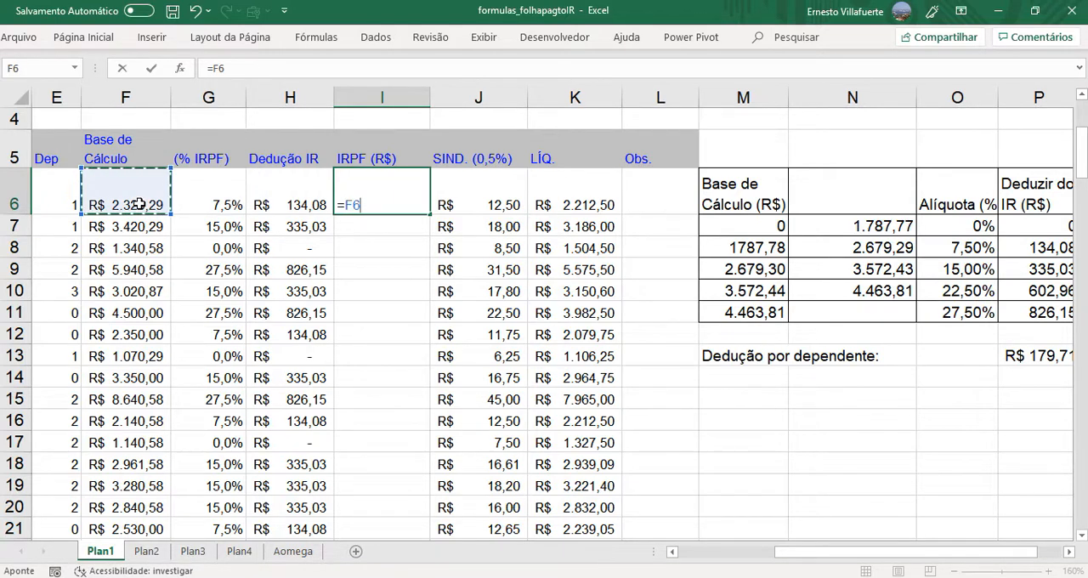
{"action": "type", "text": "*"}
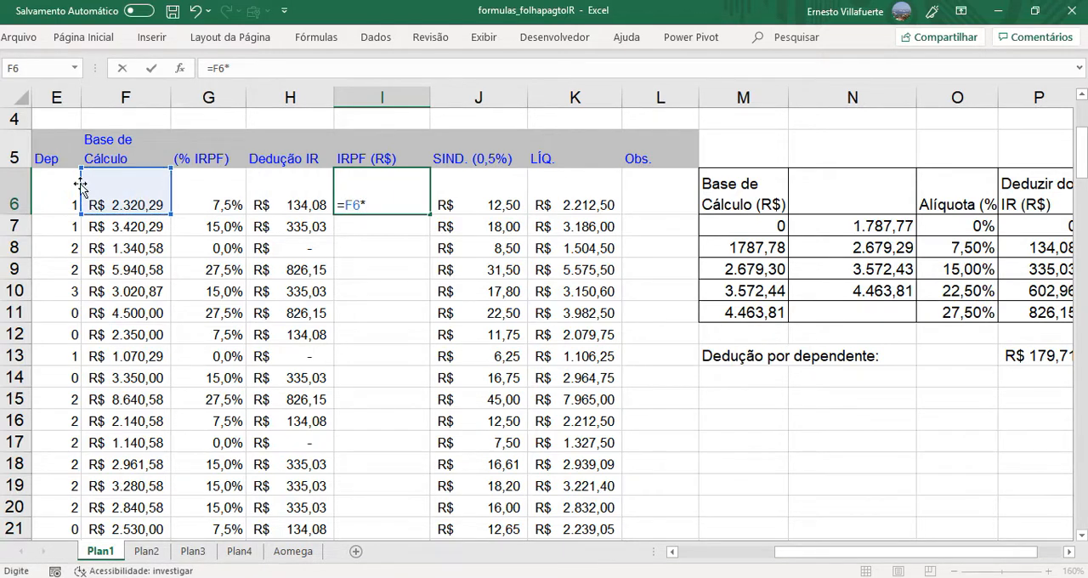
{"action": "left_click", "coordinate": [208, 201]}
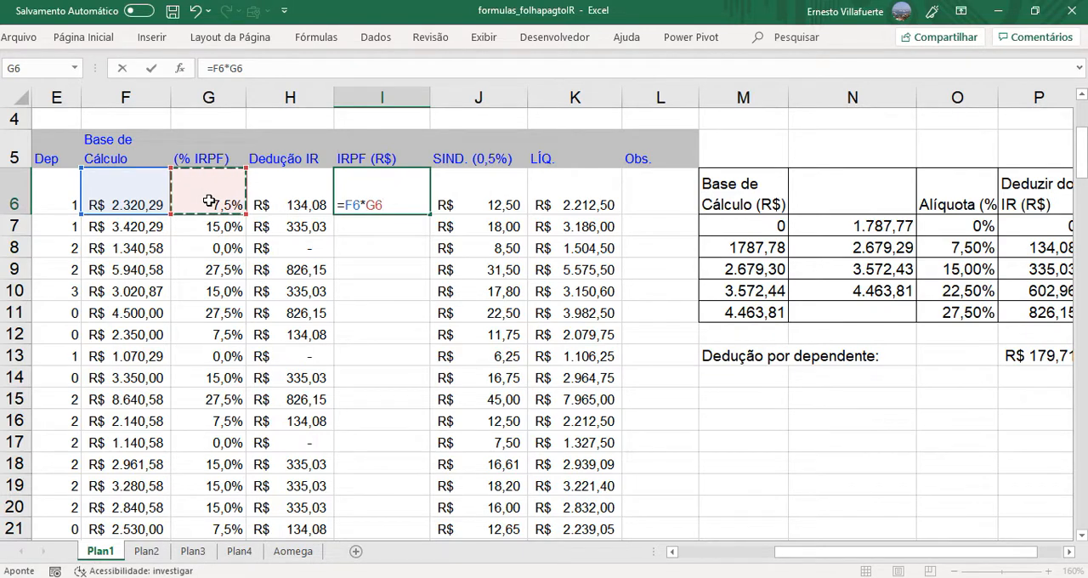
{"action": "type", "text": "-"}
{"action": "left_click", "coordinate": [300, 204]}
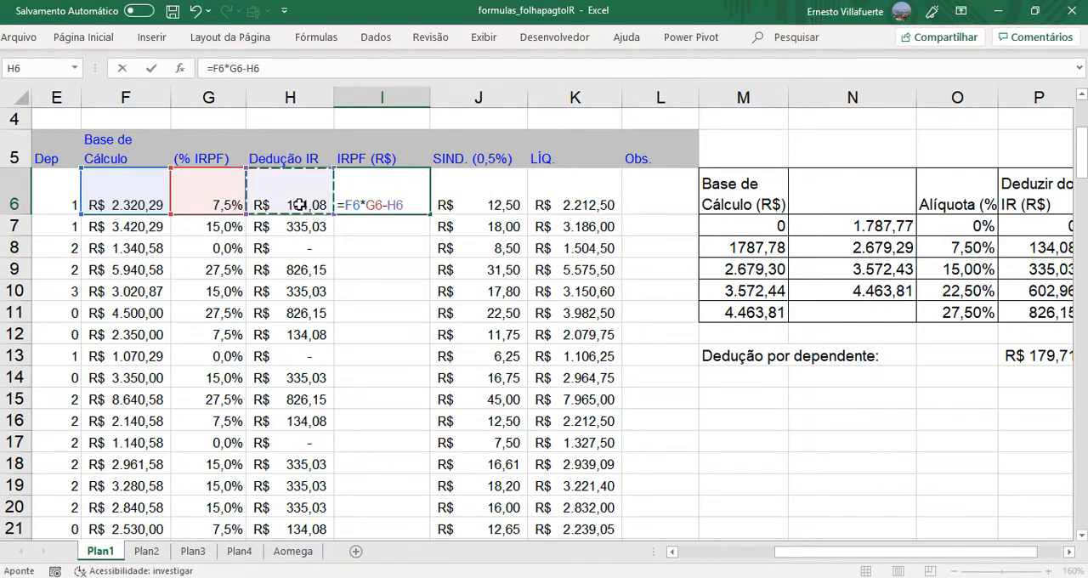
{"action": "key", "text": "Return"}
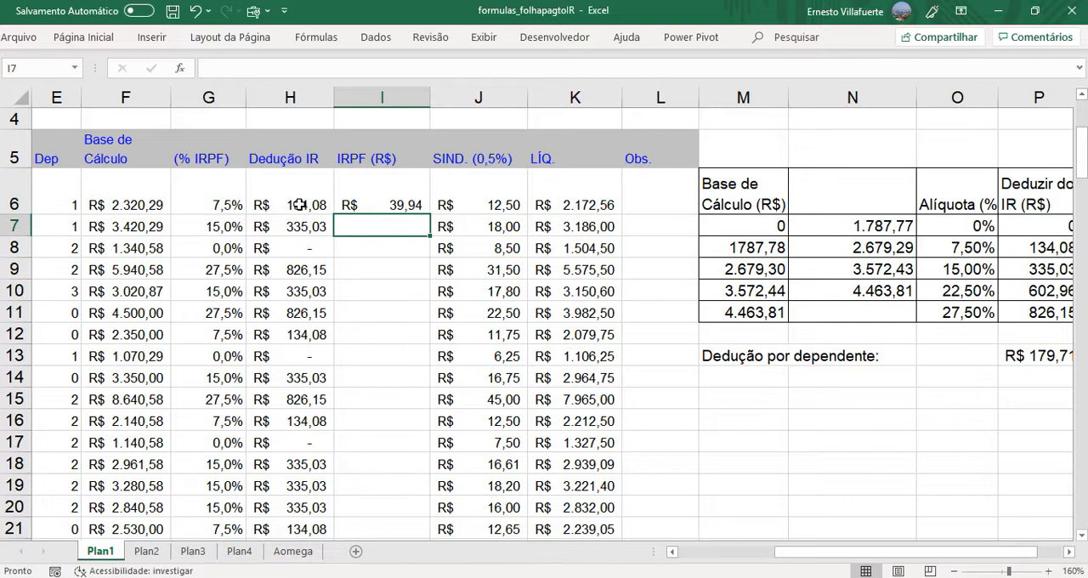
- Fill the IRPF (R$) formula from I6 down to I24
{"action": "left_click", "coordinate": [406, 200]}
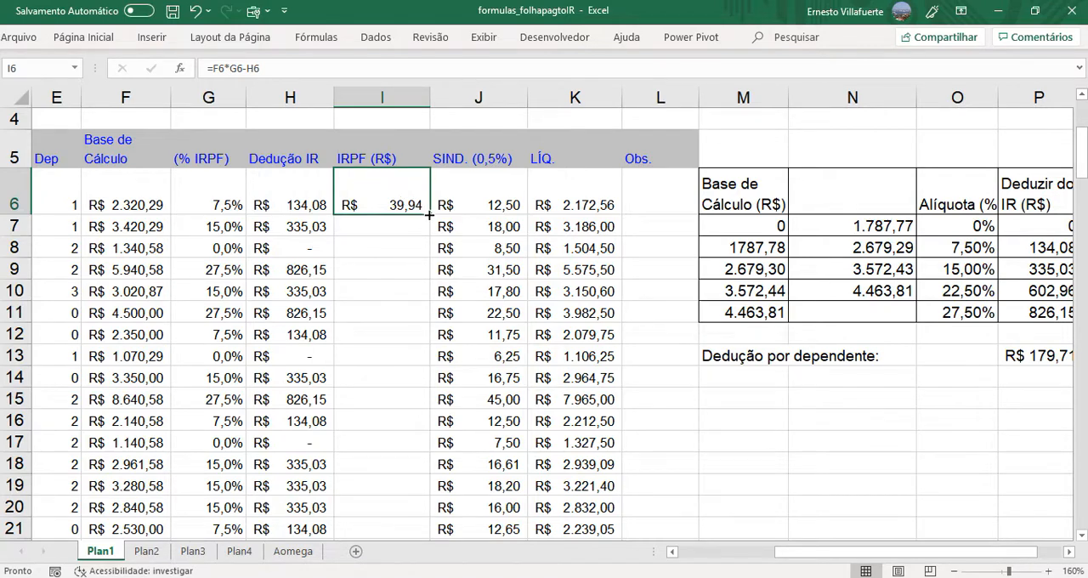
{"action": "left_click_drag", "start_coordinate": [431, 216], "coordinate": [412, 497]}
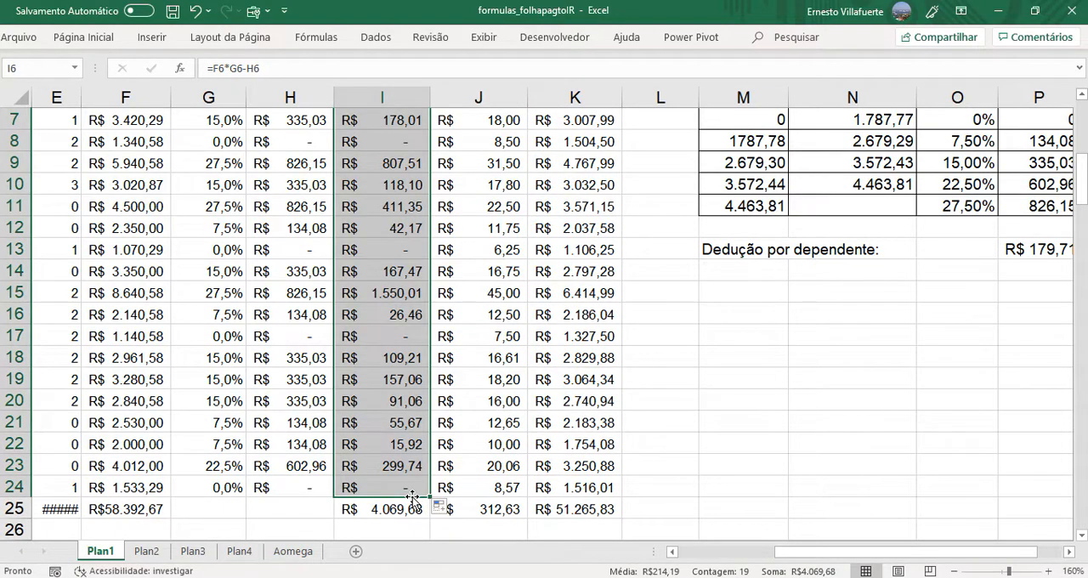
{"action": "left_click_drag", "start_coordinate": [1082, 179], "coordinate": [1082, 146]}
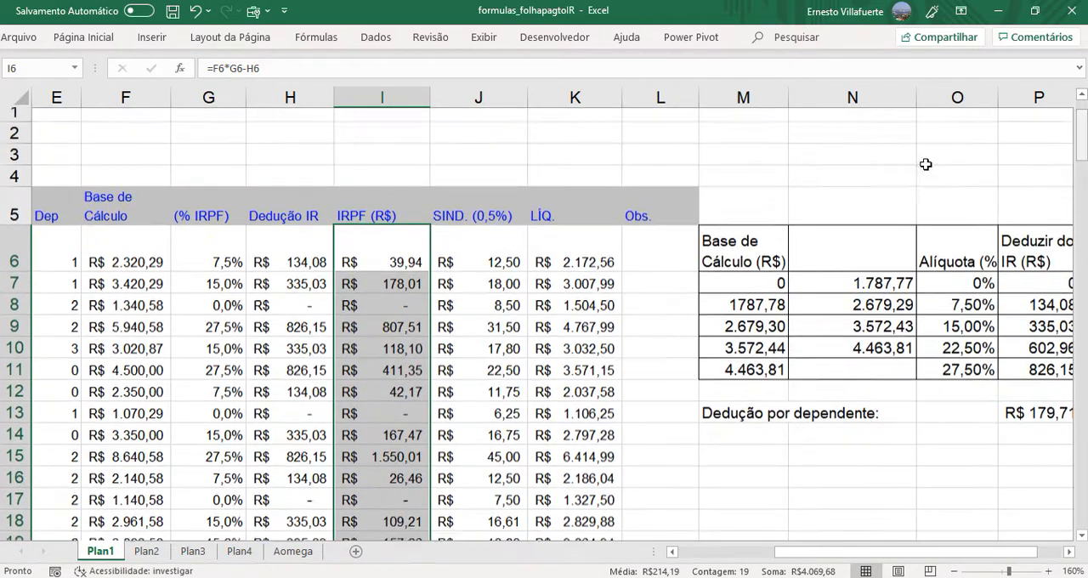
{"action": "scroll", "coordinate": [926, 164], "scroll_direction": "down", "scroll_amount": 1}
{"action": "left_click", "coordinate": [414, 245]}
{"action": "double_click", "coordinate": [413, 245]}
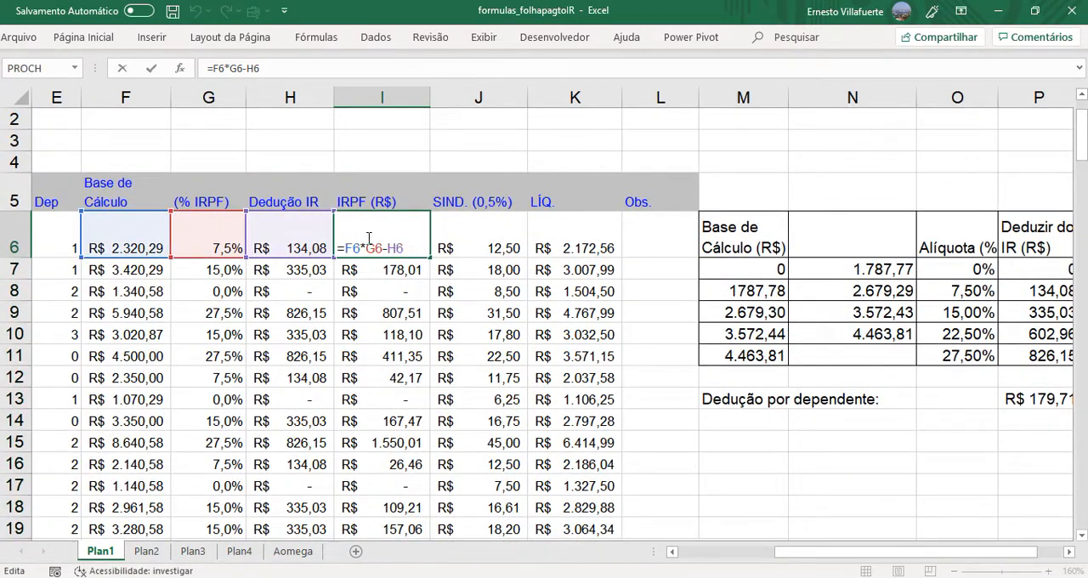
{"action": "left_click_drag", "start_coordinate": [337, 247], "coordinate": [413, 246]}
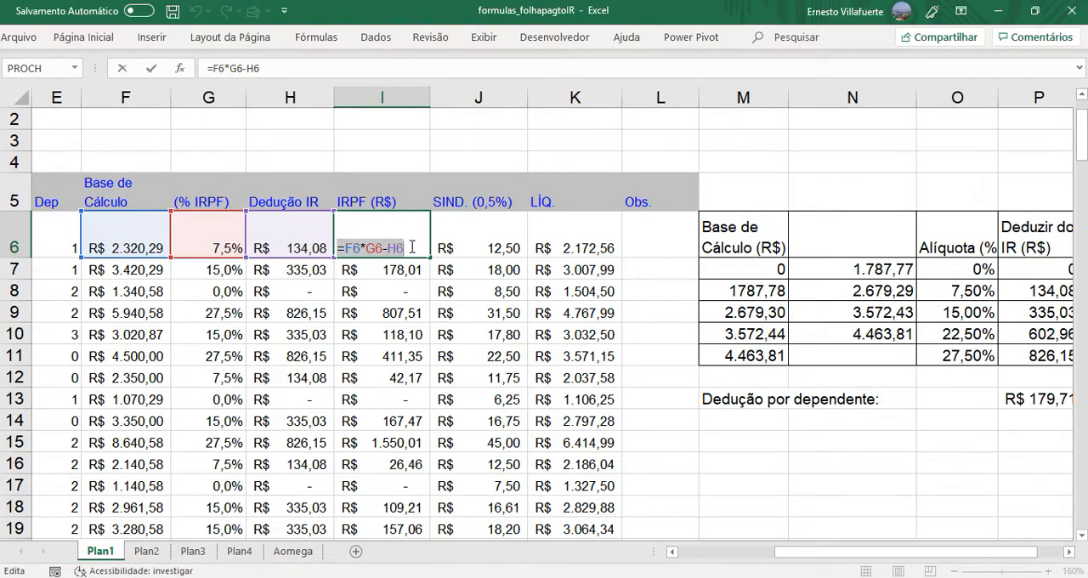
{"action": "left_click", "coordinate": [416, 157]}
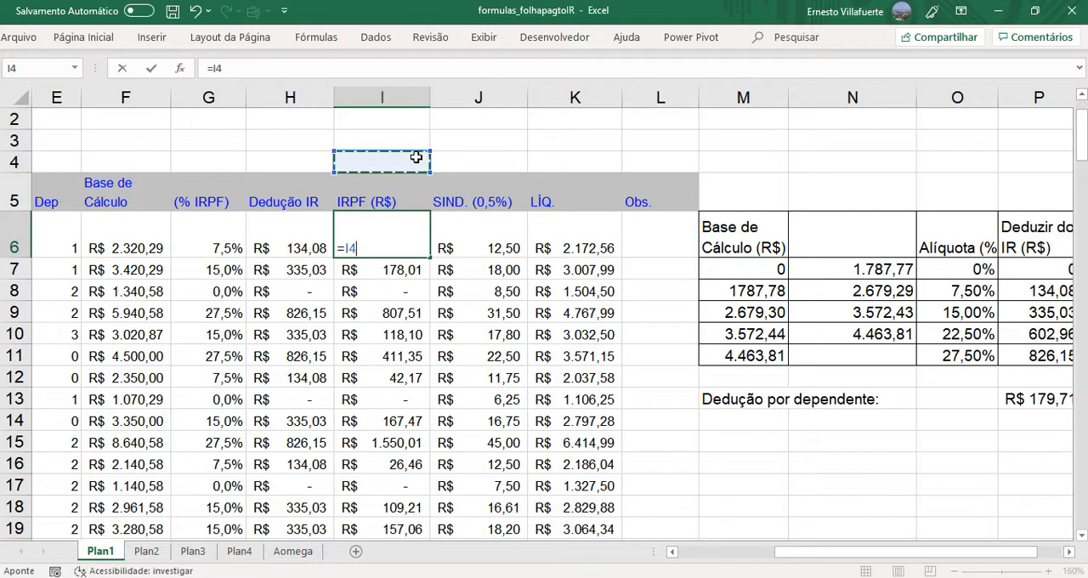
{"action": "key", "text": "Escape"}
- Copy the formula text =F6*G6-H6 from I6 into cell I4 above the IRPF (R$) header as a visible note
{"action": "double_click", "coordinate": [396, 247]}
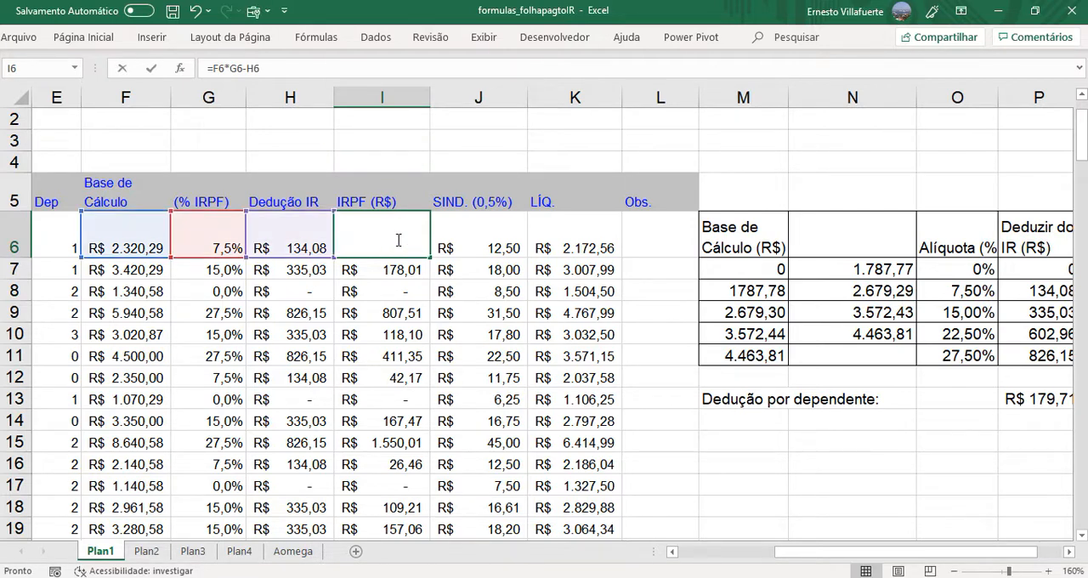
{"action": "left_click_drag", "start_coordinate": [404, 248], "coordinate": [308, 250]}
{"action": "key", "text": "ctrl+c"}
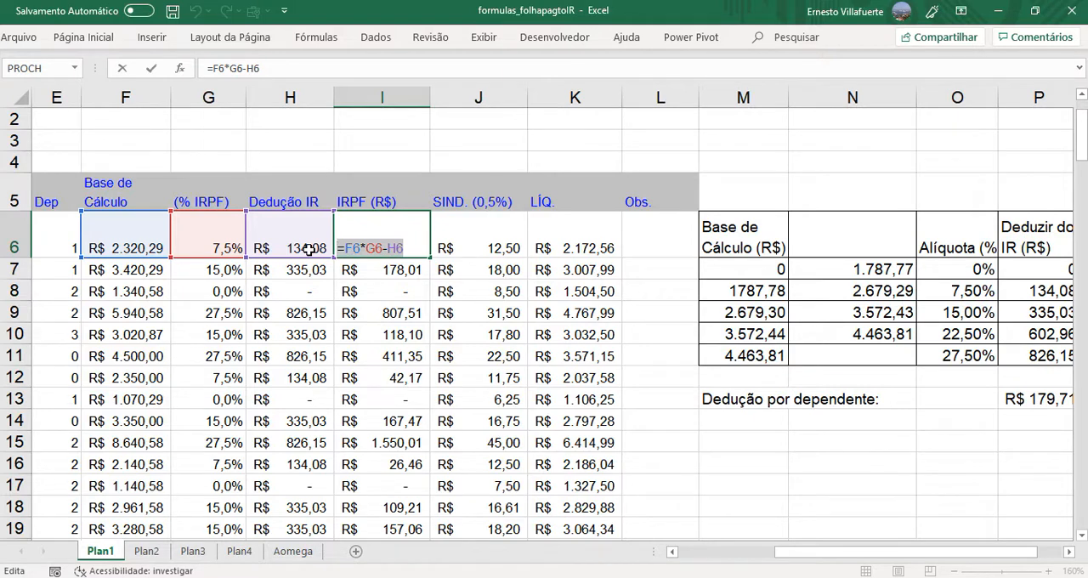
{"action": "key", "text": "Escape"}
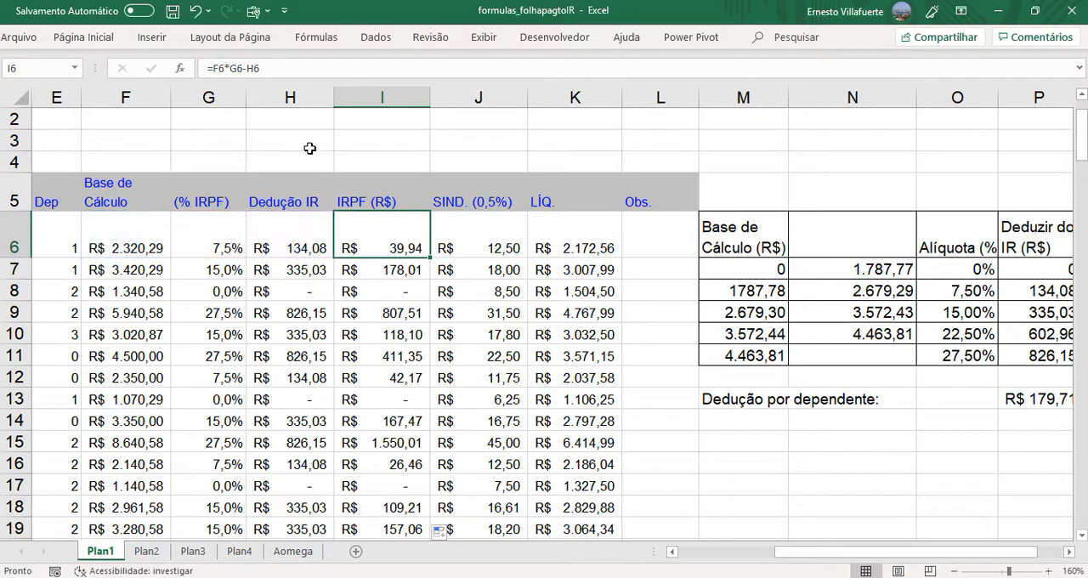
{"action": "double_click", "coordinate": [349, 162]}
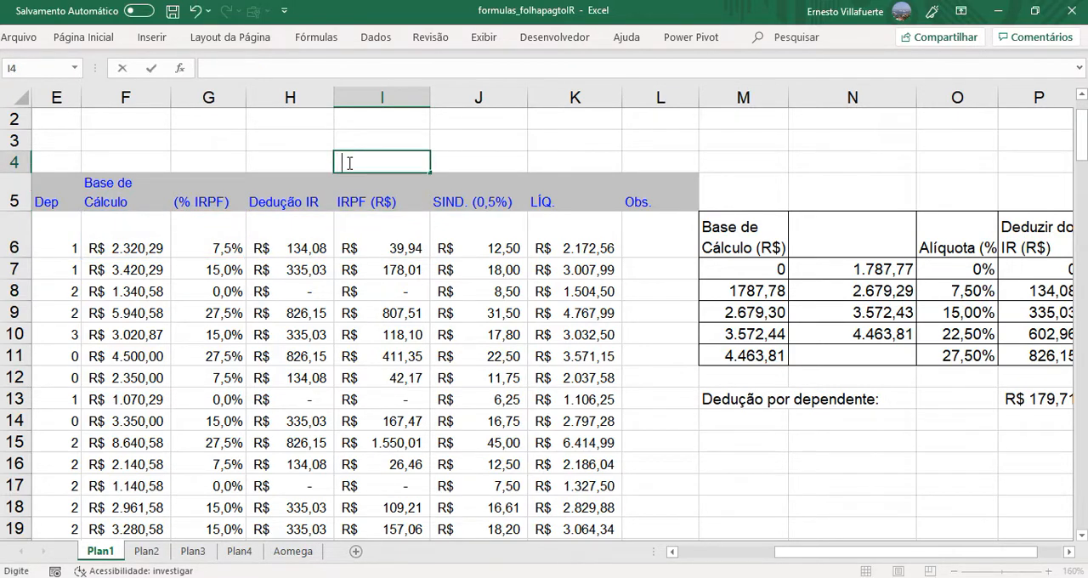
{"action": "key", "text": "ctrl+v"}
{"action": "key", "text": "Return"}
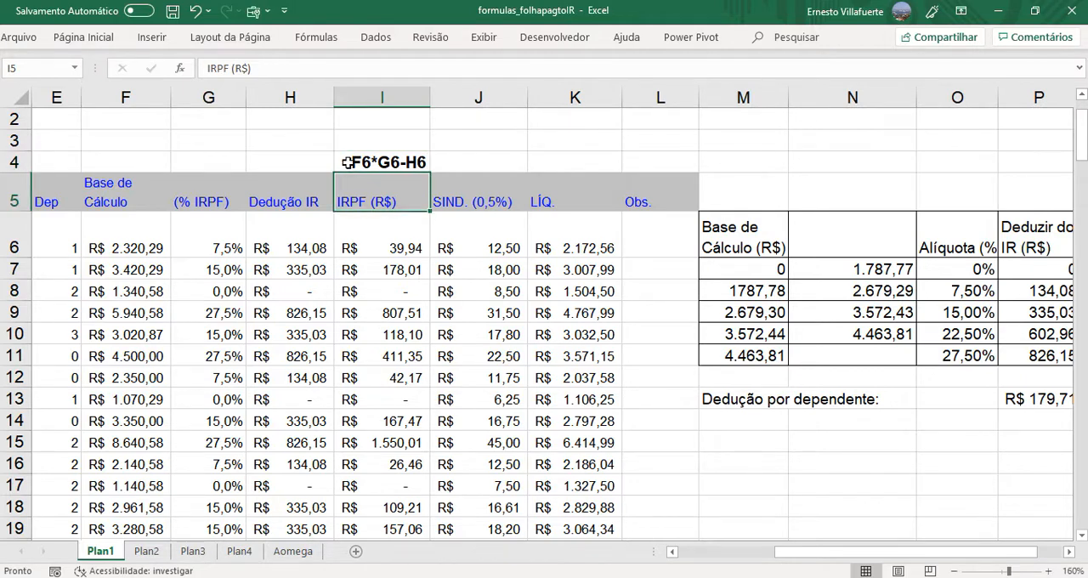
- Copy the formula text =PROCV(F6;$M$6:$P$11;3;1) from G6 into cell G3 above the (% IRPF) header as a visible note
{"action": "left_click", "coordinate": [311, 245]}
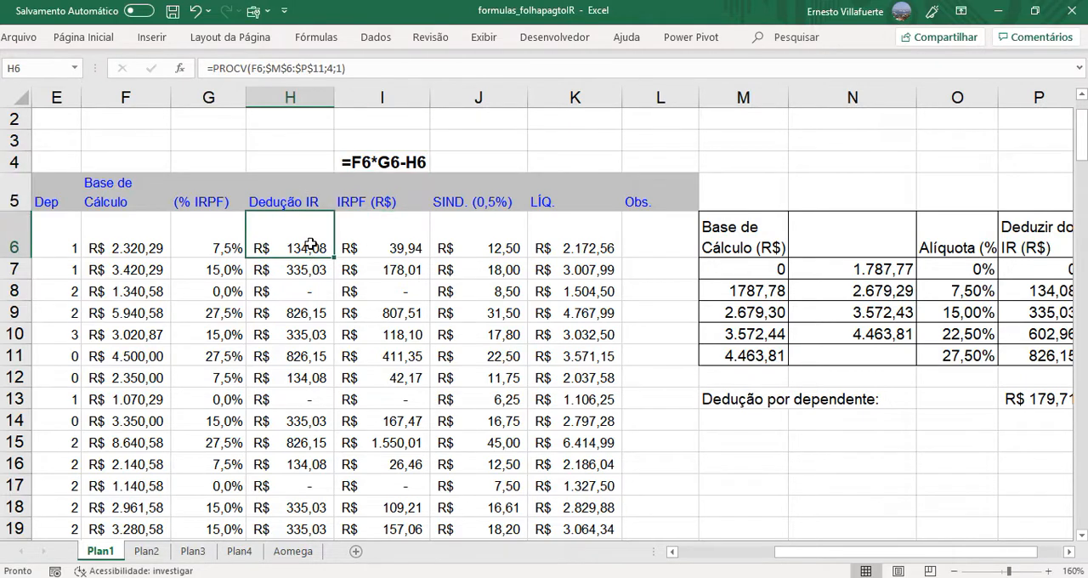
{"action": "left_click", "coordinate": [229, 236]}
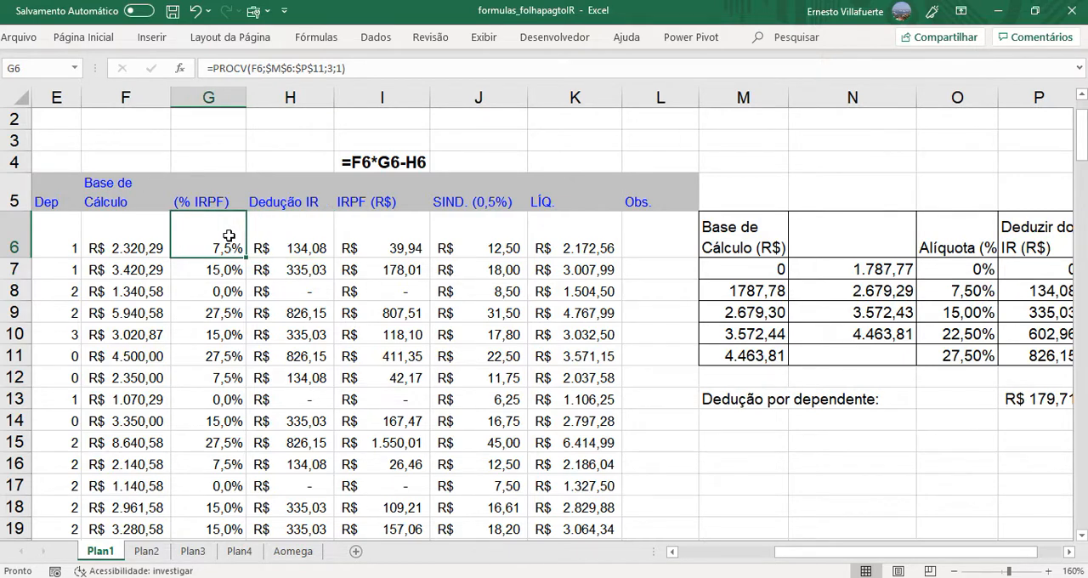
{"action": "double_click", "coordinate": [228, 235]}
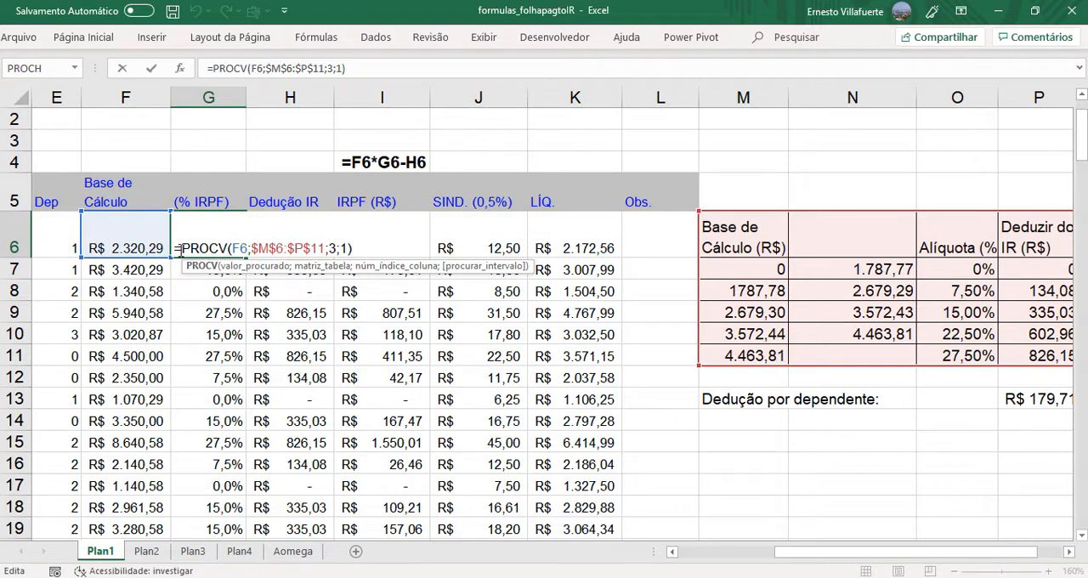
{"action": "left_click_drag", "start_coordinate": [174, 248], "coordinate": [367, 246]}
{"action": "key", "text": "ctrl+c"}
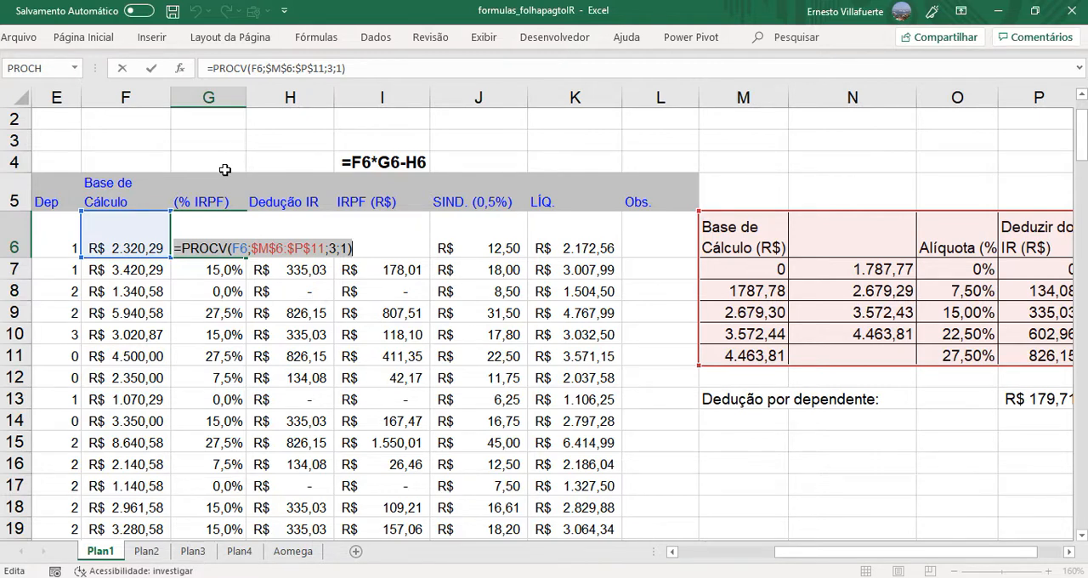
{"action": "key", "text": "Escape"}
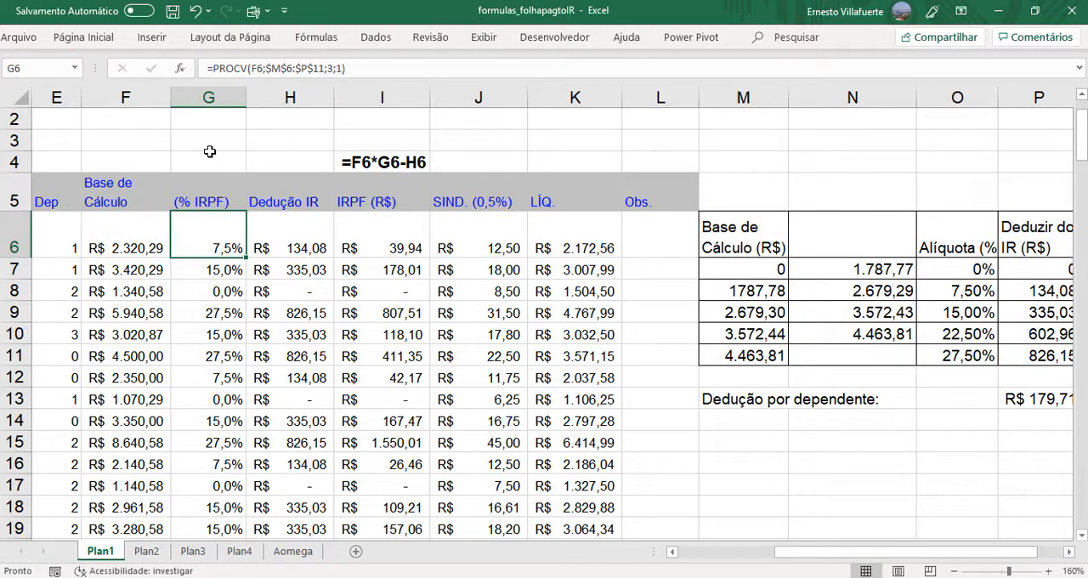
{"action": "double_click", "coordinate": [210, 141]}
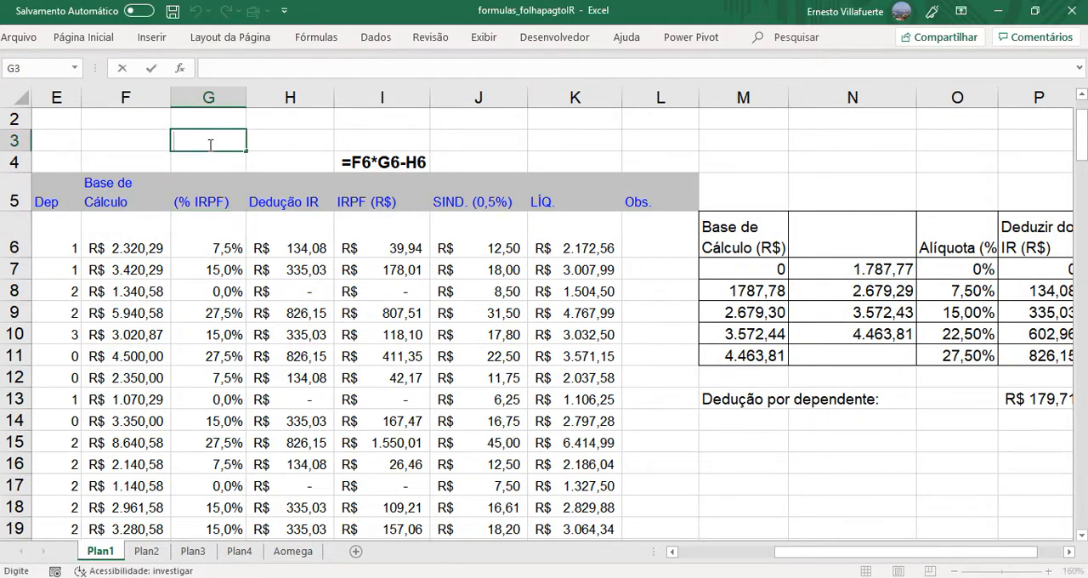
{"action": "key", "text": "ctrl+v"}
{"action": "key", "text": "ctrl+Return"}
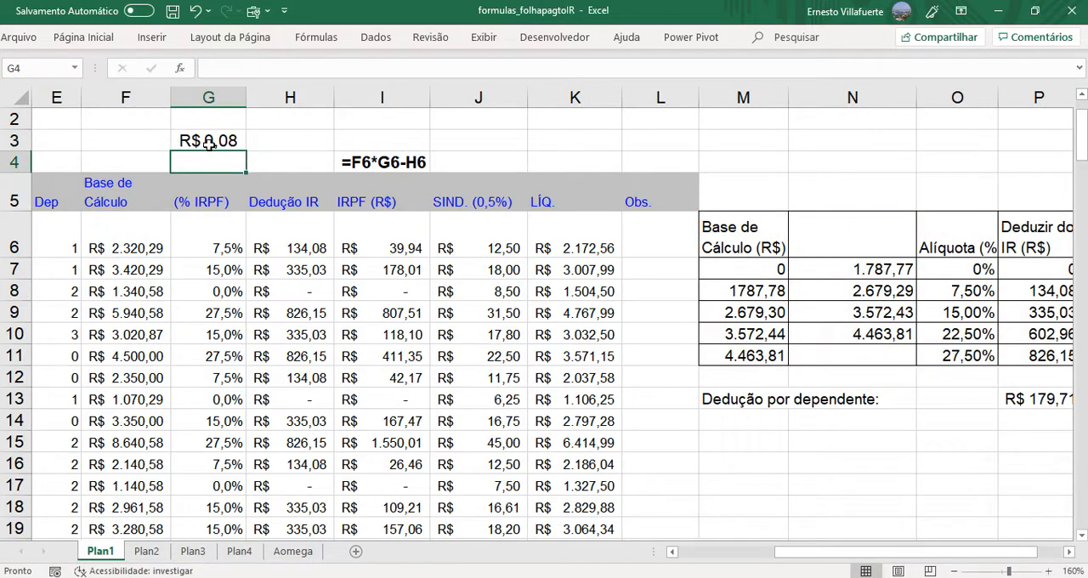
{"action": "double_click", "coordinate": [204, 143]}
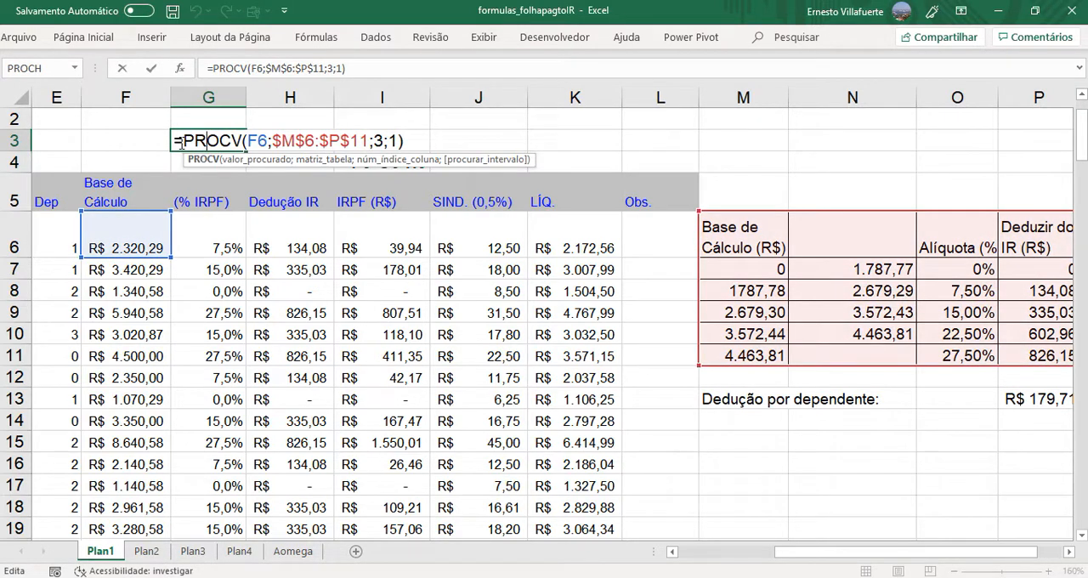
{"action": "type", "text": "'"}
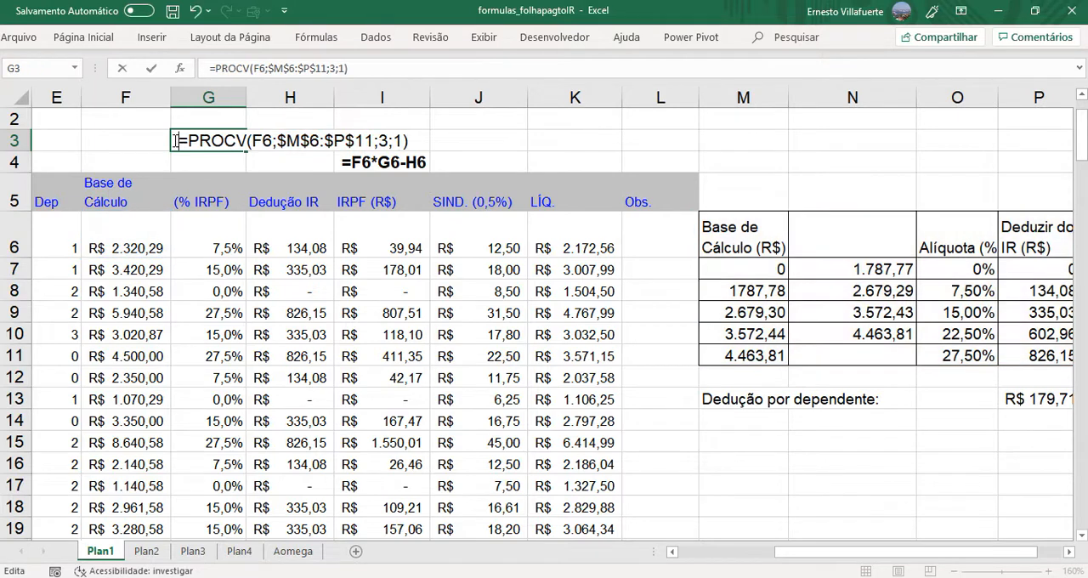
{"action": "key", "text": "Return"}
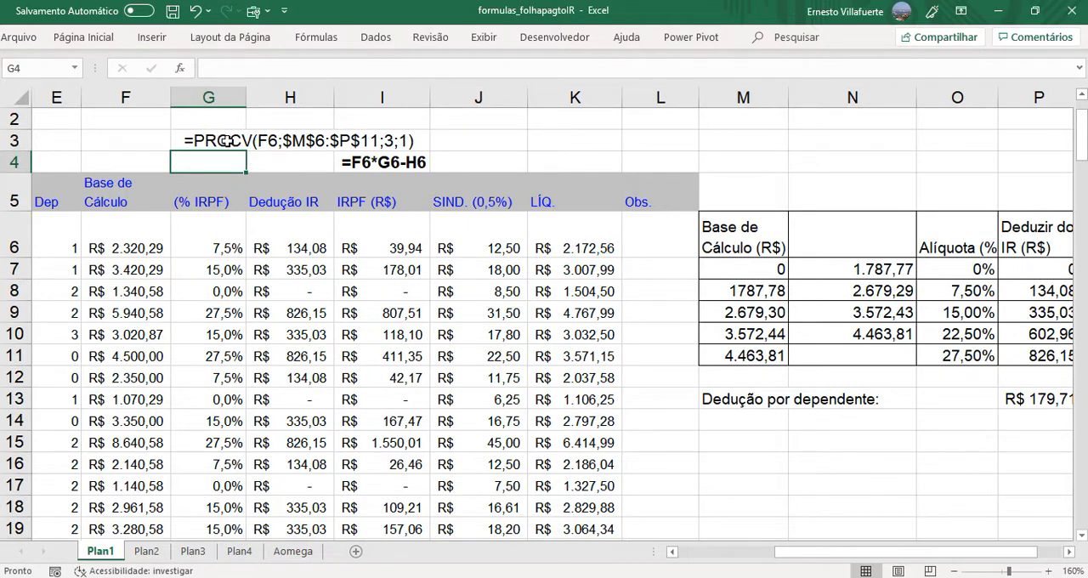
- Inspect the column index argument of the PROCV formula in the Dedução IR cell H6
{"action": "double_click", "coordinate": [307, 244]}
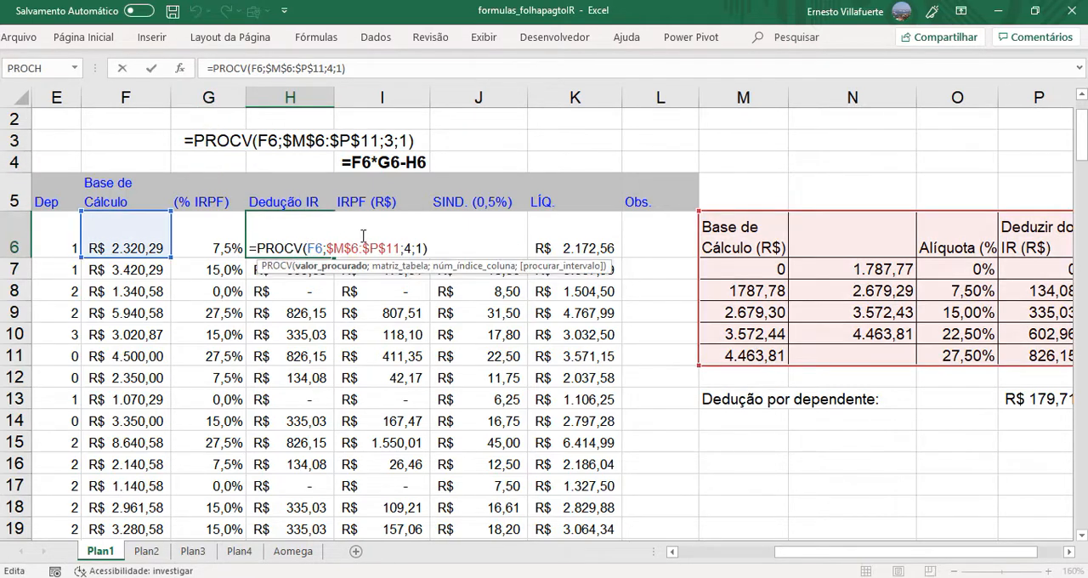
{"action": "double_click", "coordinate": [408, 248]}
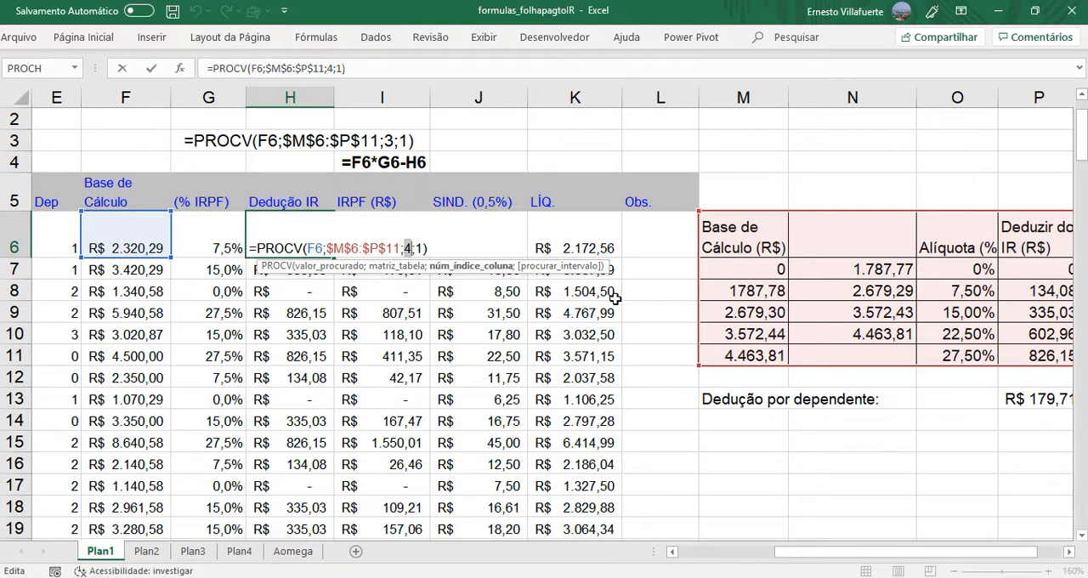
{"action": "key", "text": "Return"}
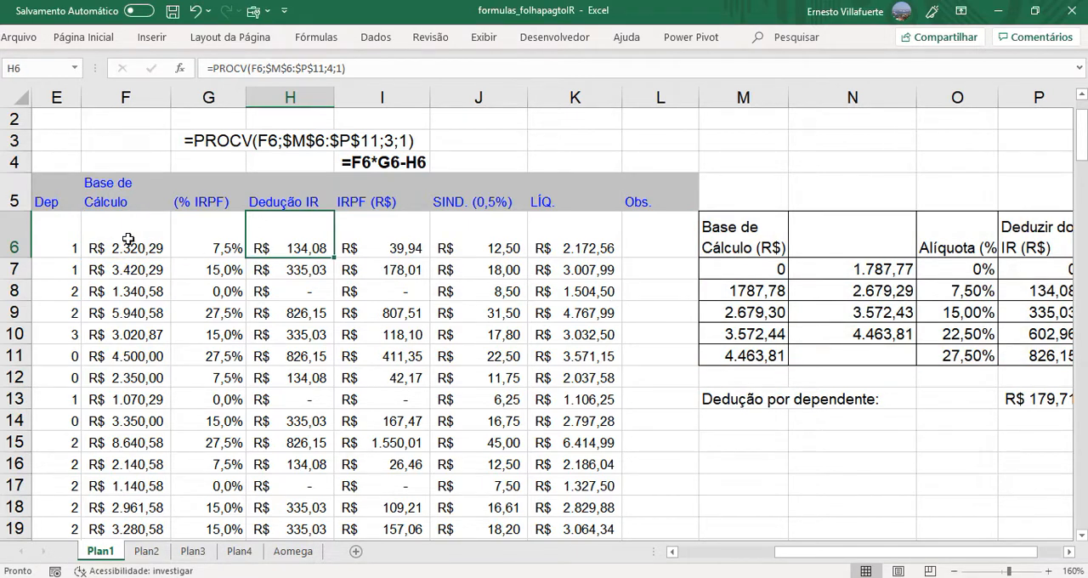
- Copy the formula text =C6-($P$13 *E6) from F6 into cell F4 above the Base de Cálculo header as a visible note
{"action": "double_click", "coordinate": [130, 240]}
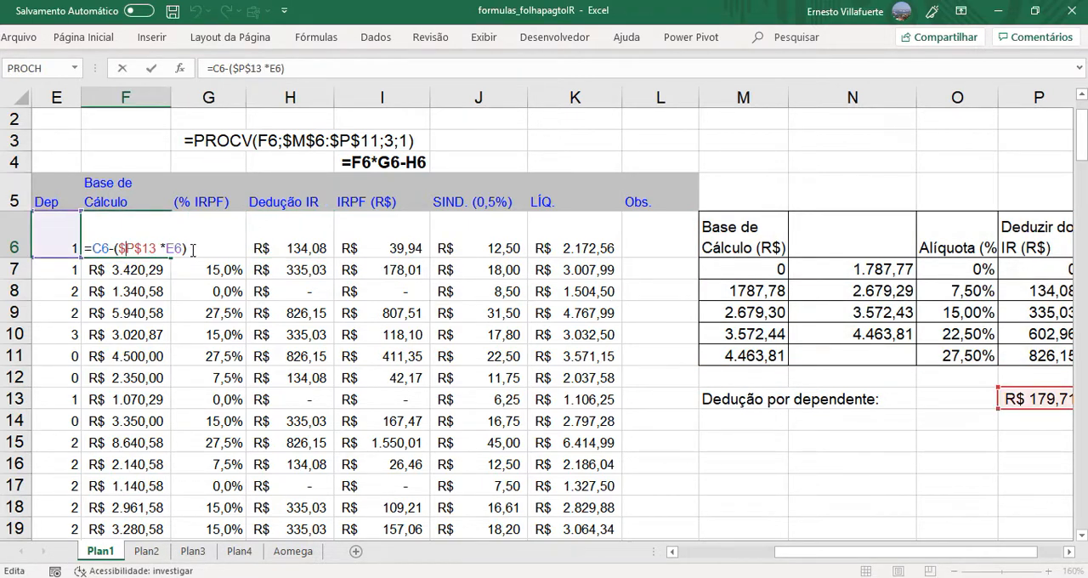
{"action": "left_click_drag", "start_coordinate": [193, 249], "coordinate": [79, 255]}
{"action": "key", "text": "ctrl+c"}
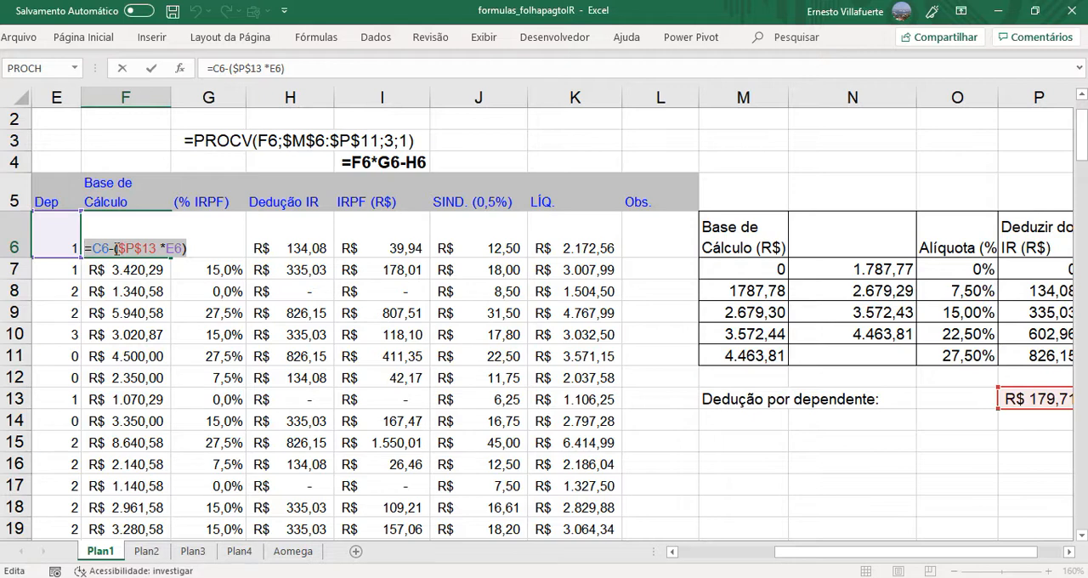
{"action": "key", "text": "Escape"}
{"action": "double_click", "coordinate": [108, 162]}
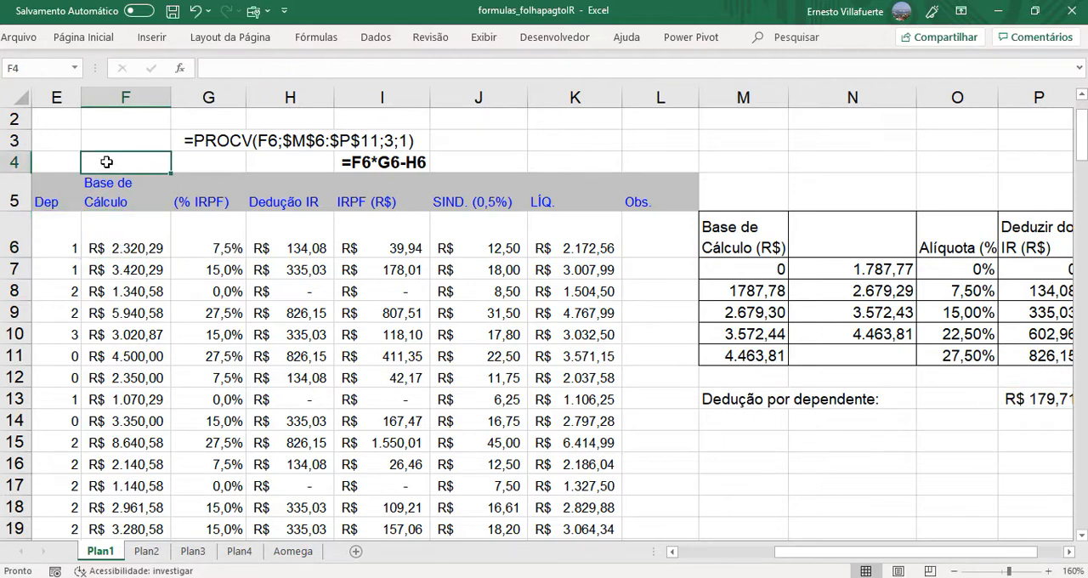
{"action": "key", "text": "ctrl+v"}
{"action": "key", "text": "Return"}
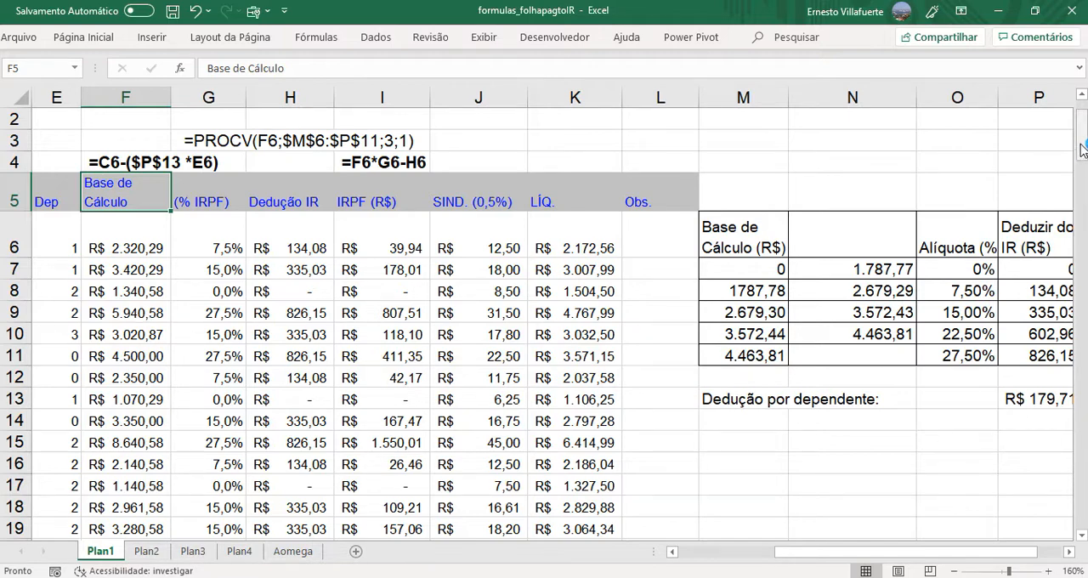
- Check the SOMASES formula in B47 and select B48 for the net salary sum of CONTAB employees with INSS discount >=300
{"action": "left_click_drag", "start_coordinate": [1082, 150], "coordinate": [1082, 302]}
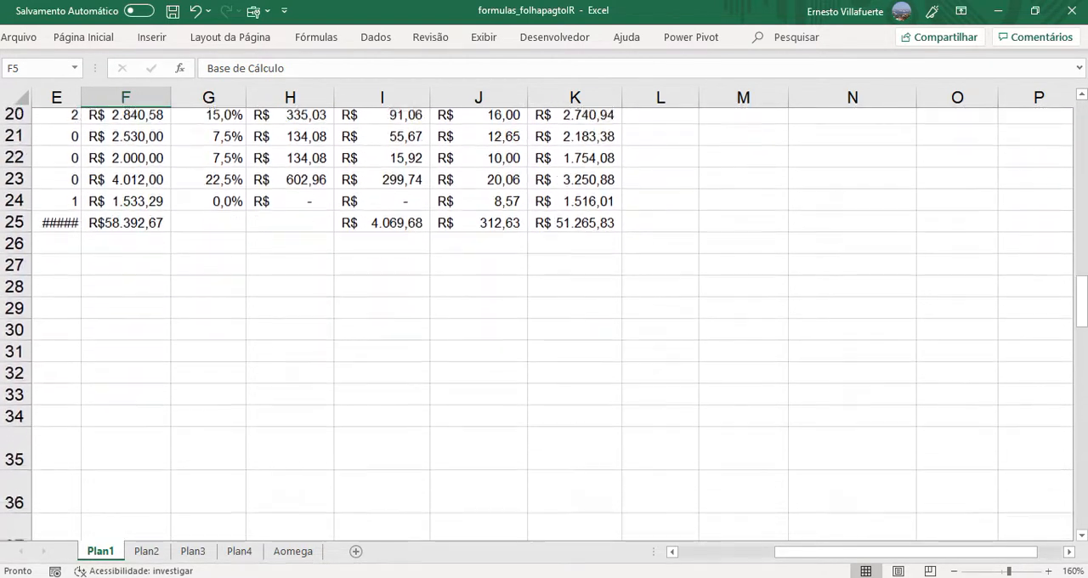
{"action": "left_click_drag", "start_coordinate": [897, 552], "coordinate": [710, 576]}
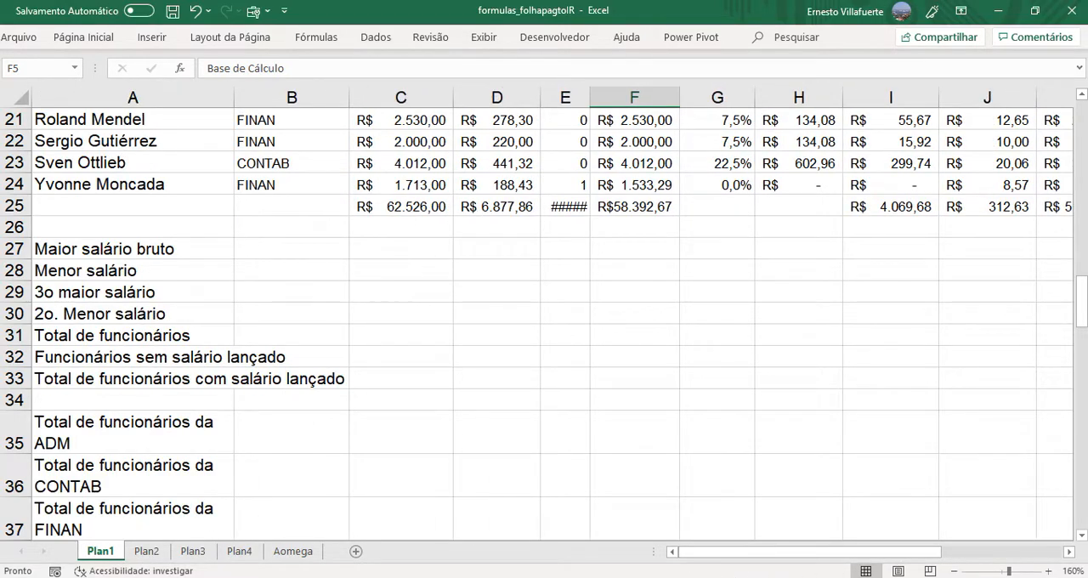
{"action": "left_click_drag", "start_coordinate": [1083, 302], "coordinate": [1083, 477]}
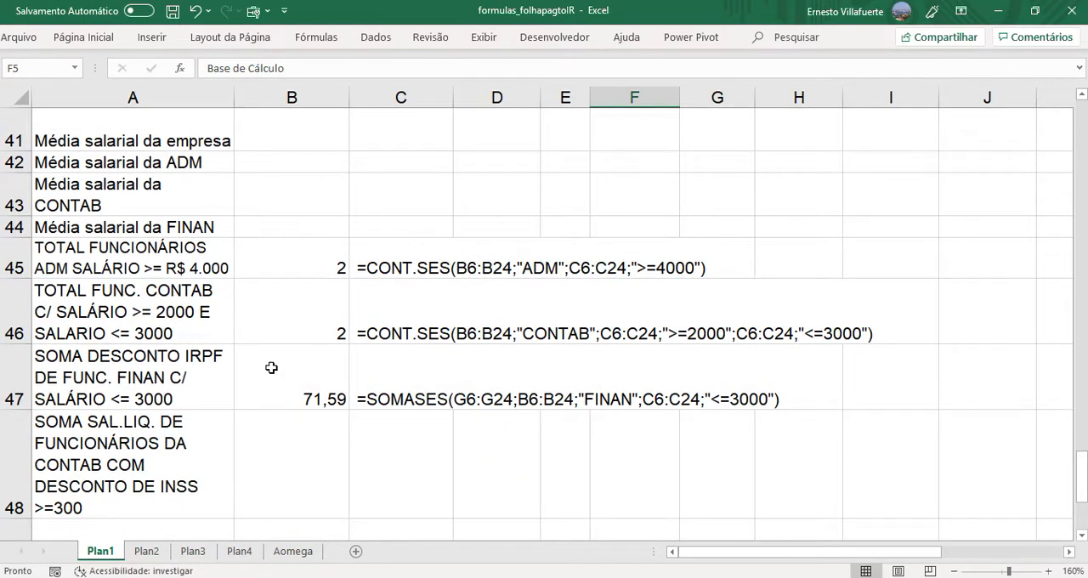
{"action": "left_click", "coordinate": [277, 403]}
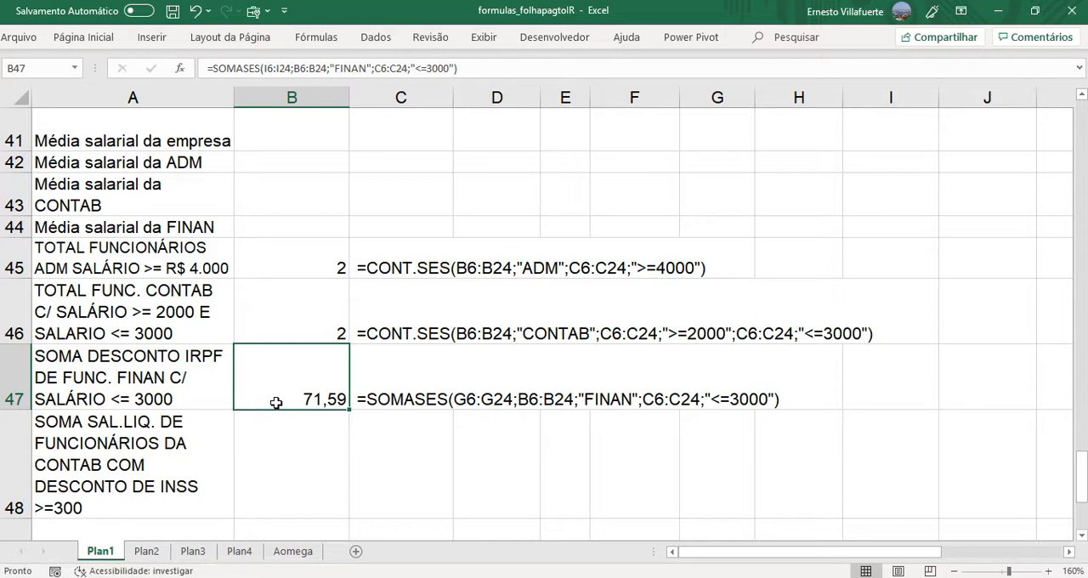
{"action": "left_click", "coordinate": [295, 446]}
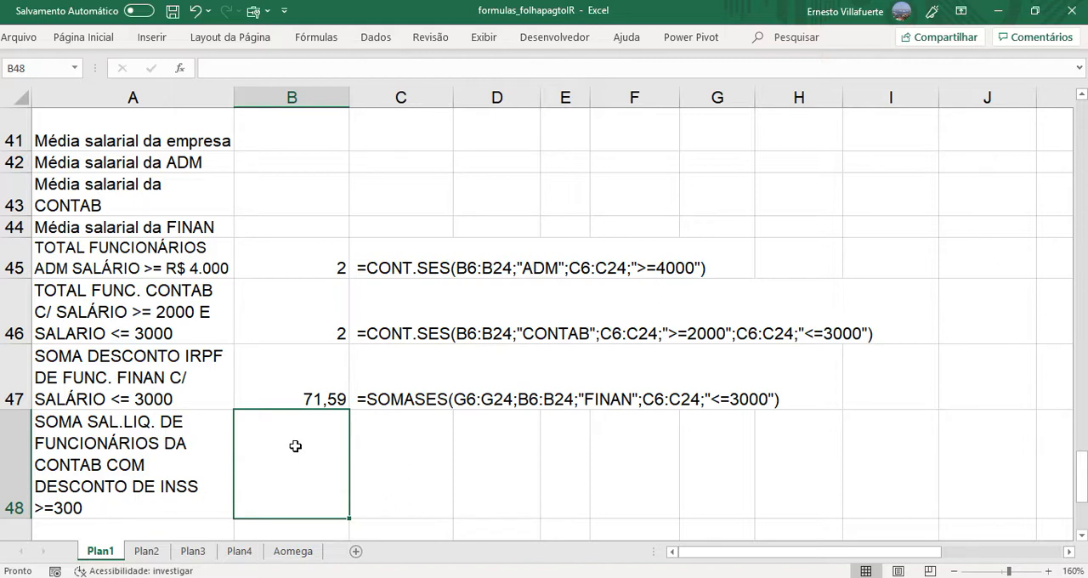
- Start a SOMASES formula in B48 with the net salary values K6:K24 in the LÍQ. column as the sum range
{"action": "type", "text": "="}
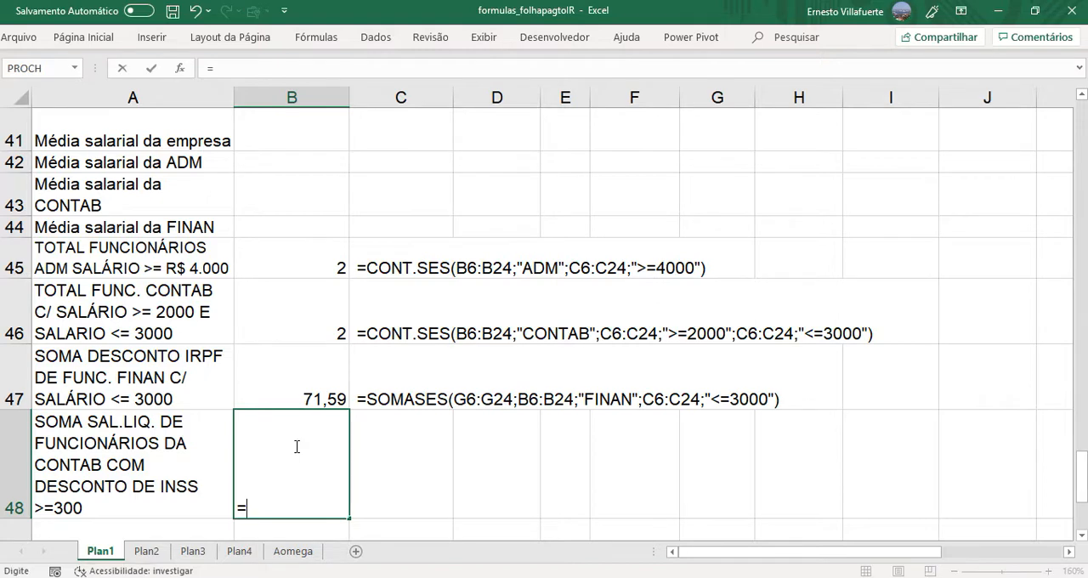
{"action": "type", "text": "SOMASES"}
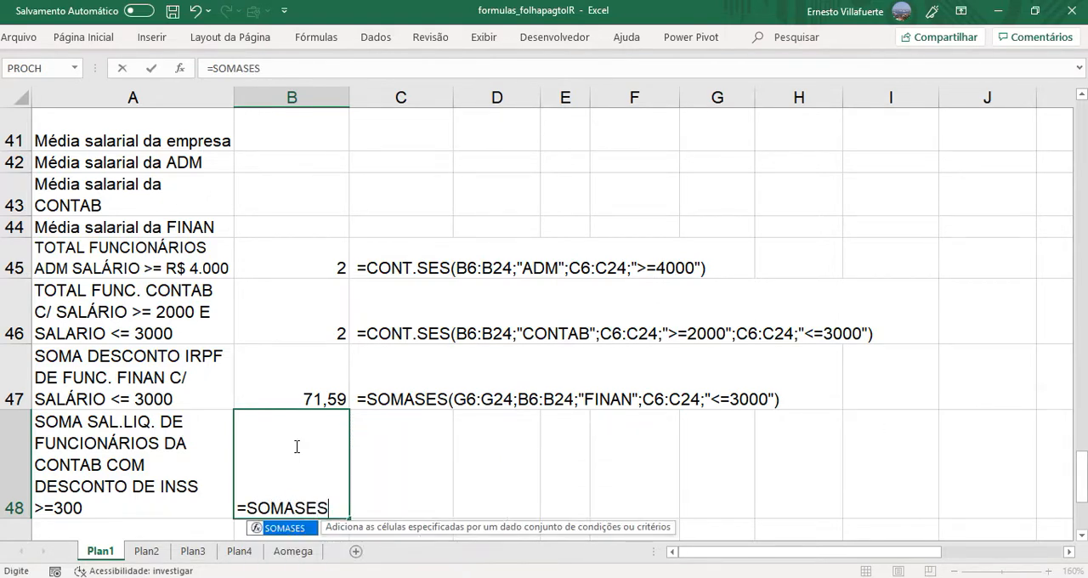
{"action": "type", "text": "("}
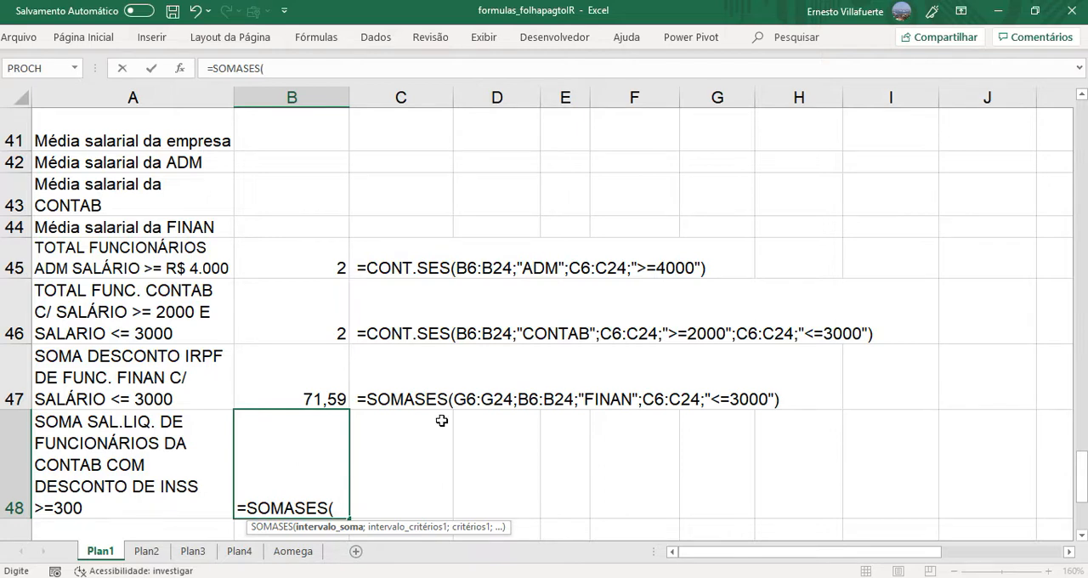
{"action": "left_click_drag", "start_coordinate": [1083, 481], "coordinate": [1083, 505]}
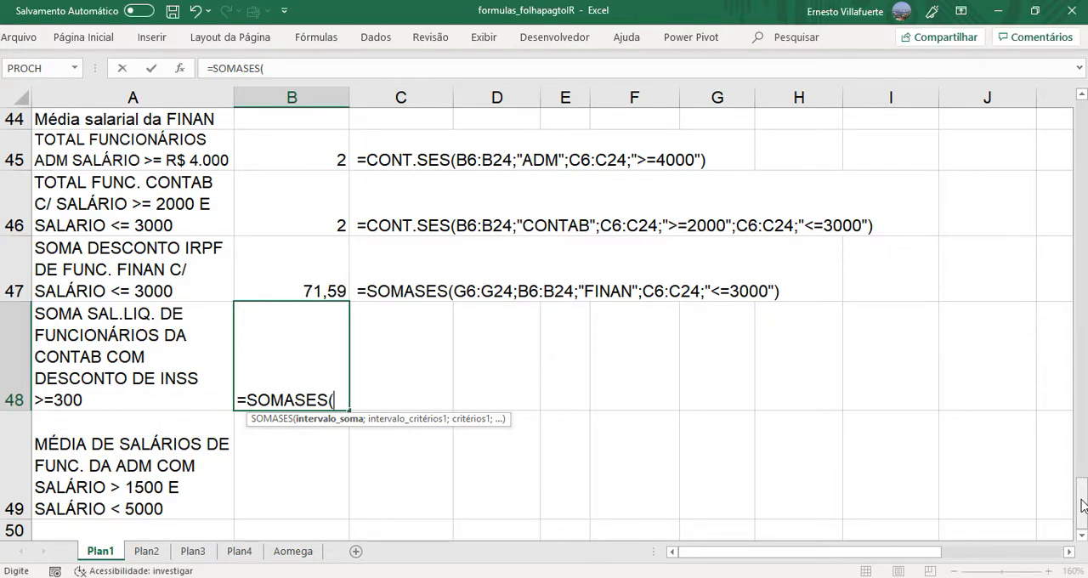
{"action": "left_click_drag", "start_coordinate": [1084, 505], "coordinate": [1081, 129]}
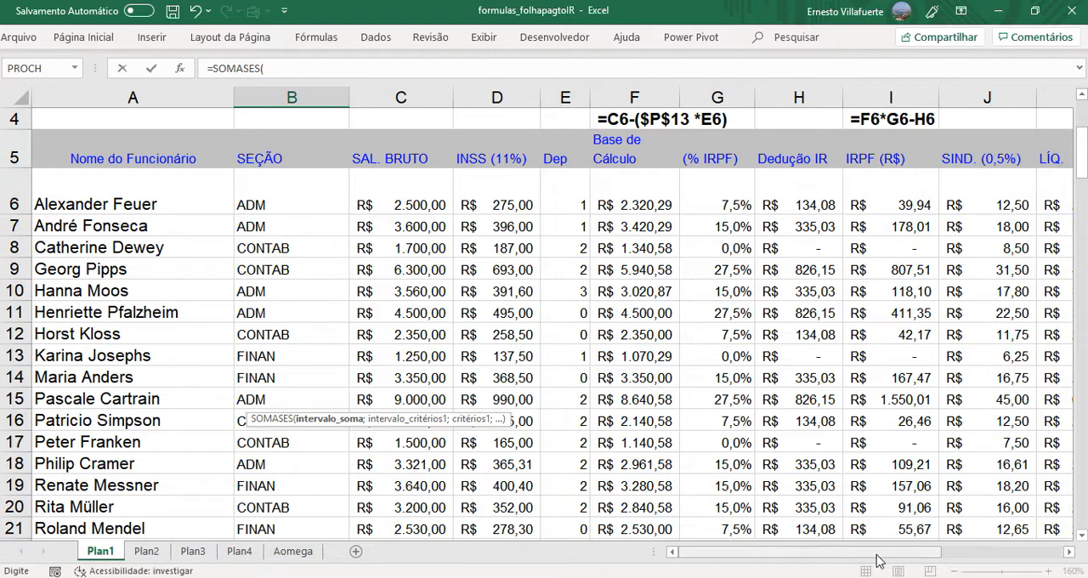
{"action": "left_click_drag", "start_coordinate": [876, 555], "coordinate": [925, 553]}
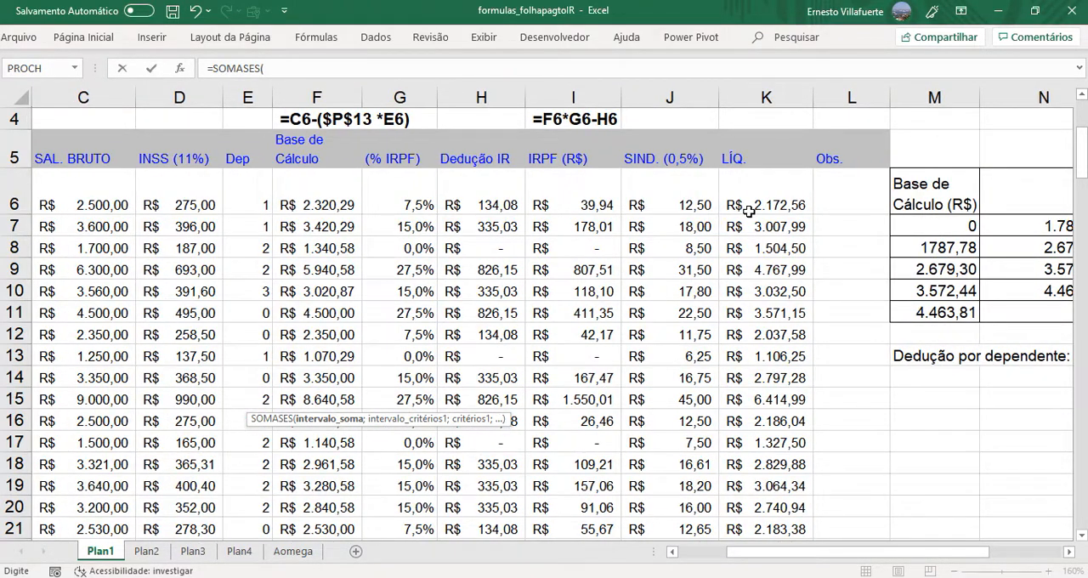
{"action": "left_click", "coordinate": [748, 210]}
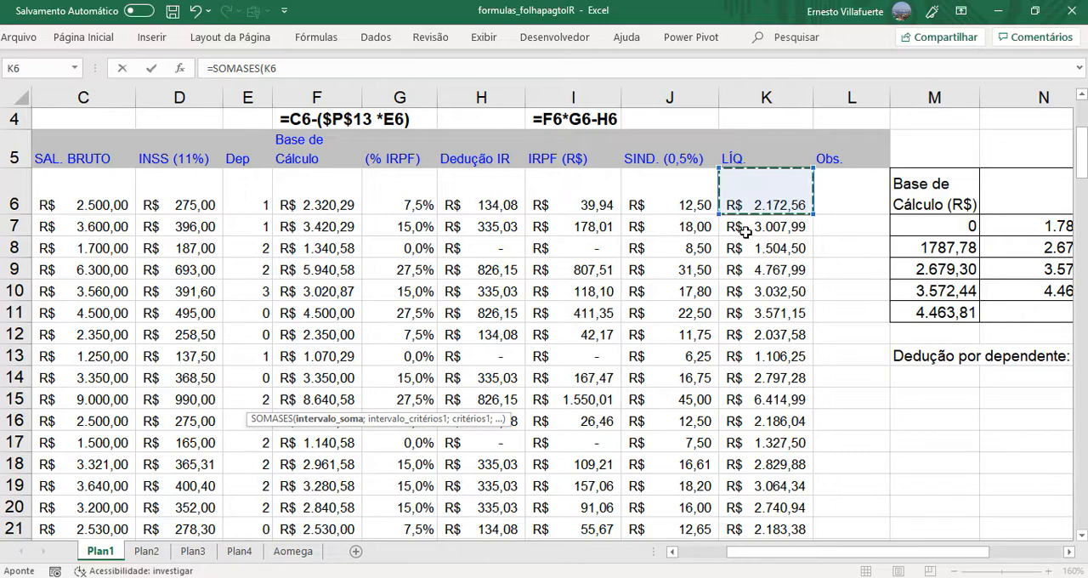
{"action": "key", "text": "ctrl+shift+Down"}
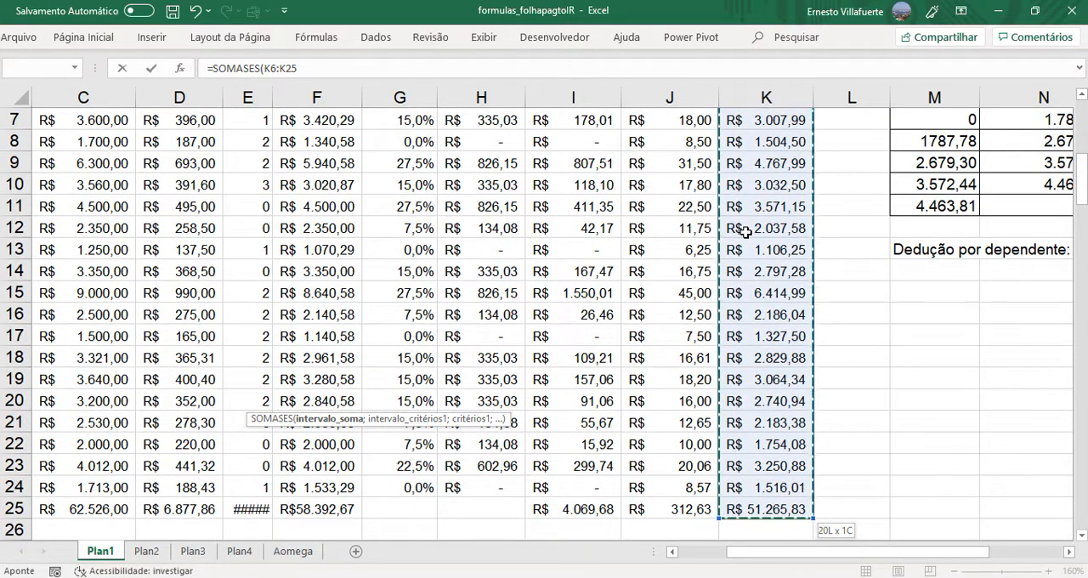
{"action": "key", "text": "shift+Up"}
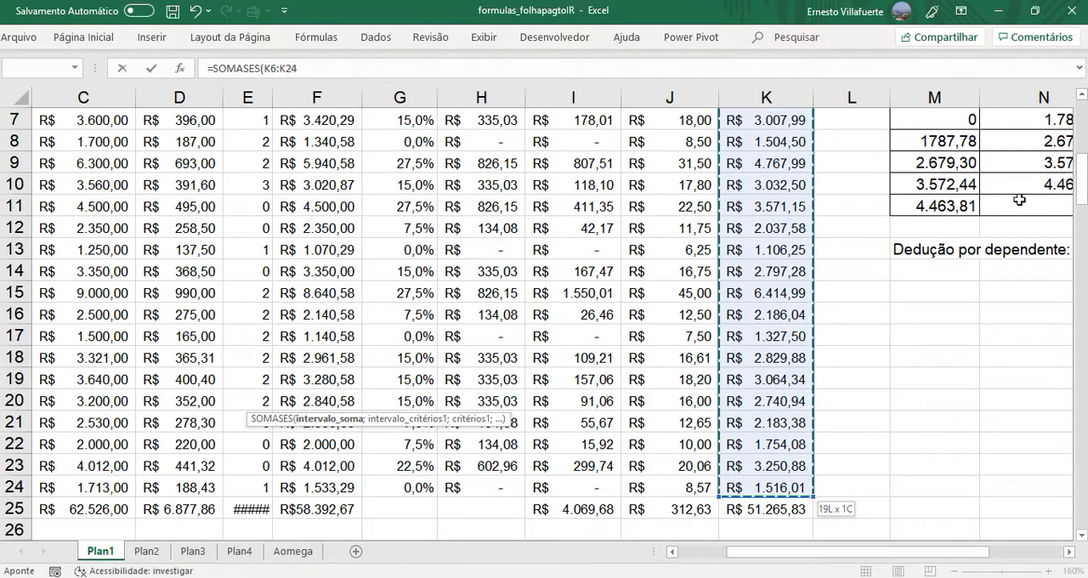
- Add the SEÇÃO range B6:B24 with the criterion "CONTAB" as the first condition of the SOMASES formula
{"action": "left_click_drag", "start_coordinate": [1082, 178], "coordinate": [1083, 506]}
{"action": "left_click_drag", "start_coordinate": [839, 557], "coordinate": [683, 570]}
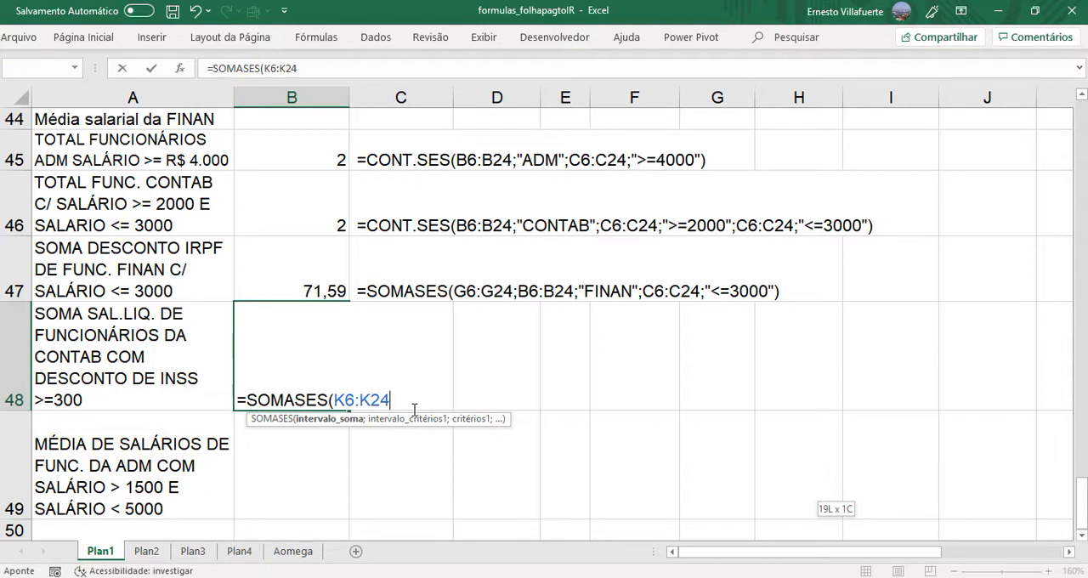
{"action": "type", "text": ";"}
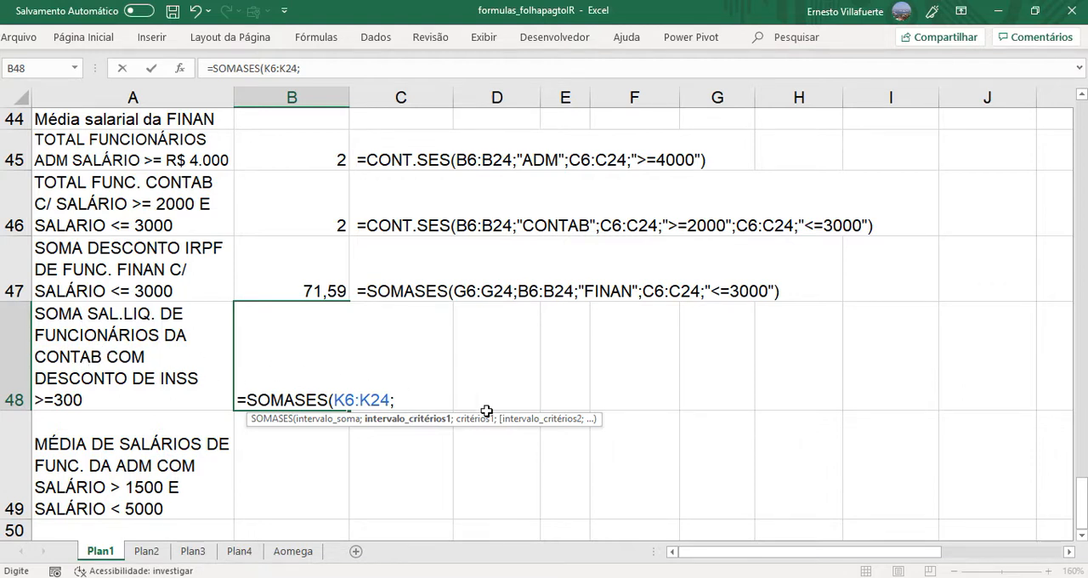
{"action": "left_click_drag", "start_coordinate": [1082, 504], "coordinate": [1026, 155]}
{"action": "left_click", "coordinate": [267, 179]}
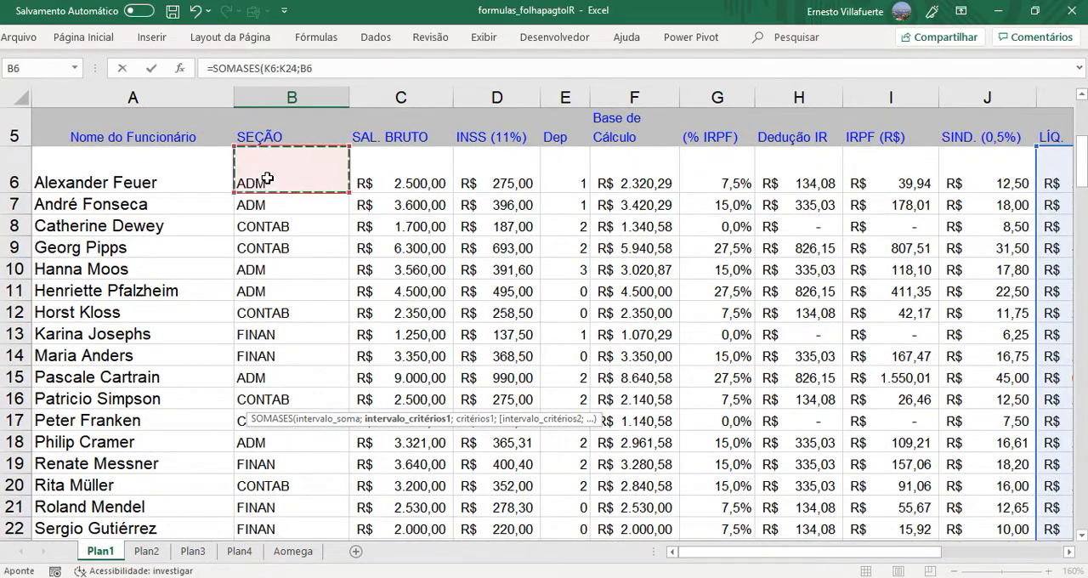
{"action": "key", "text": "ctrl+shift+Down"}
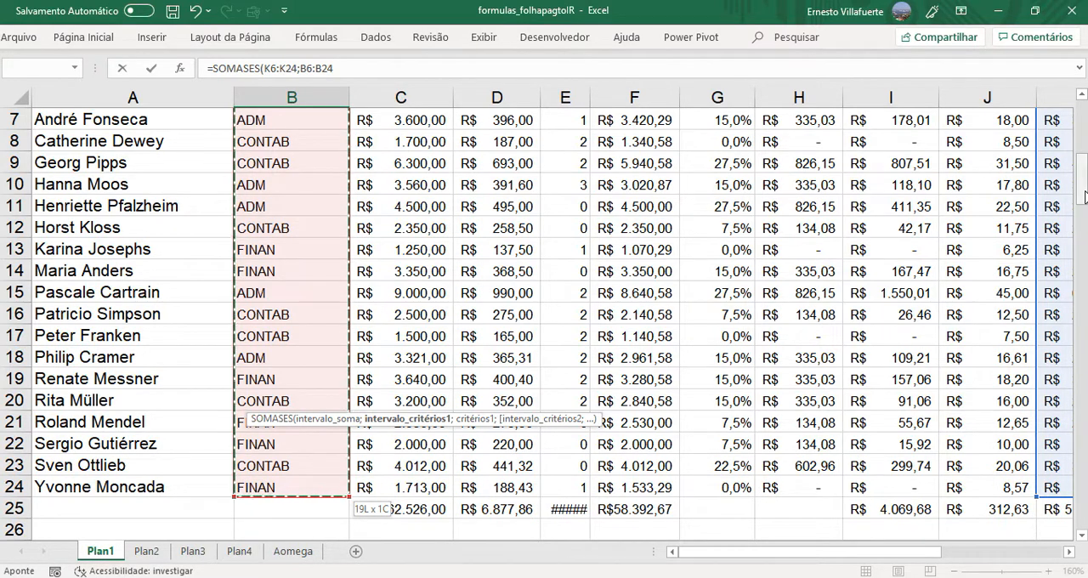
{"action": "left_click_drag", "start_coordinate": [1085, 196], "coordinate": [1085, 522]}
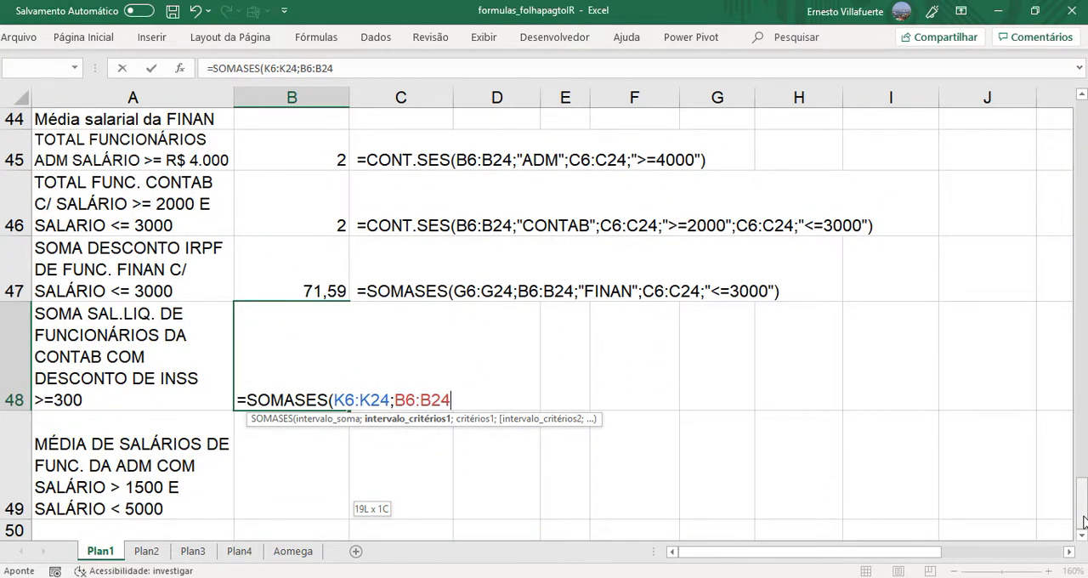
{"action": "type", "text": ";\""}
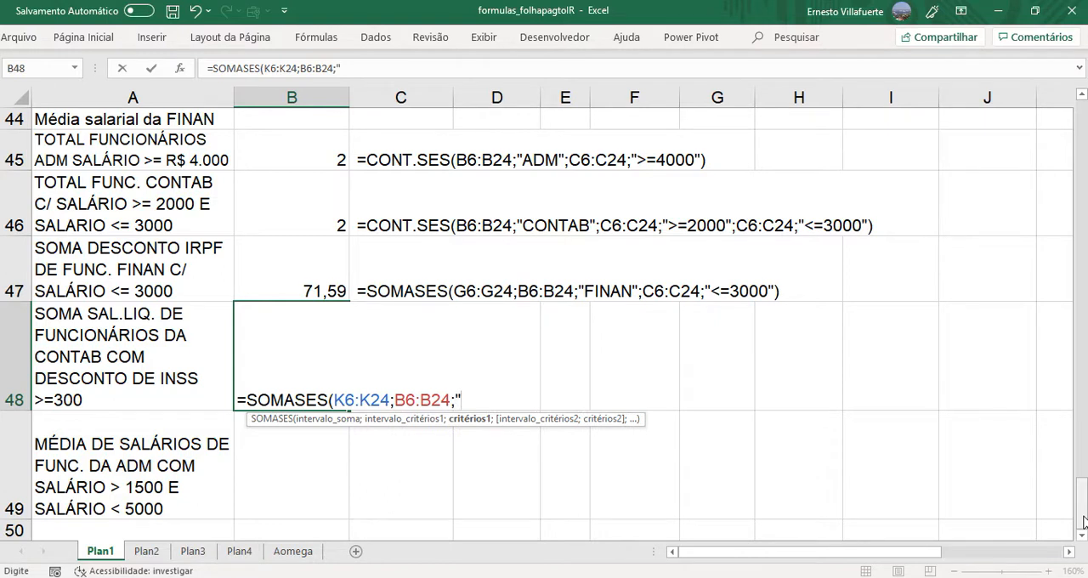
{"action": "type", "text": "CONTAB\""}
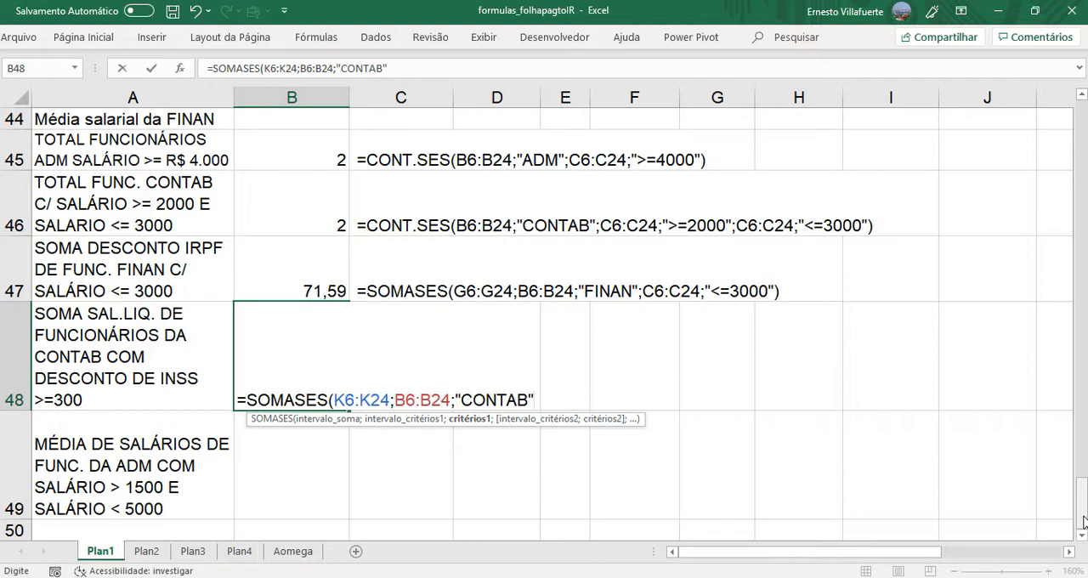
- Add the INSS range D6:D24 with the criterion ">=300" as the second condition and complete the SOMASES formula in B48
{"action": "type", "text": ";"}
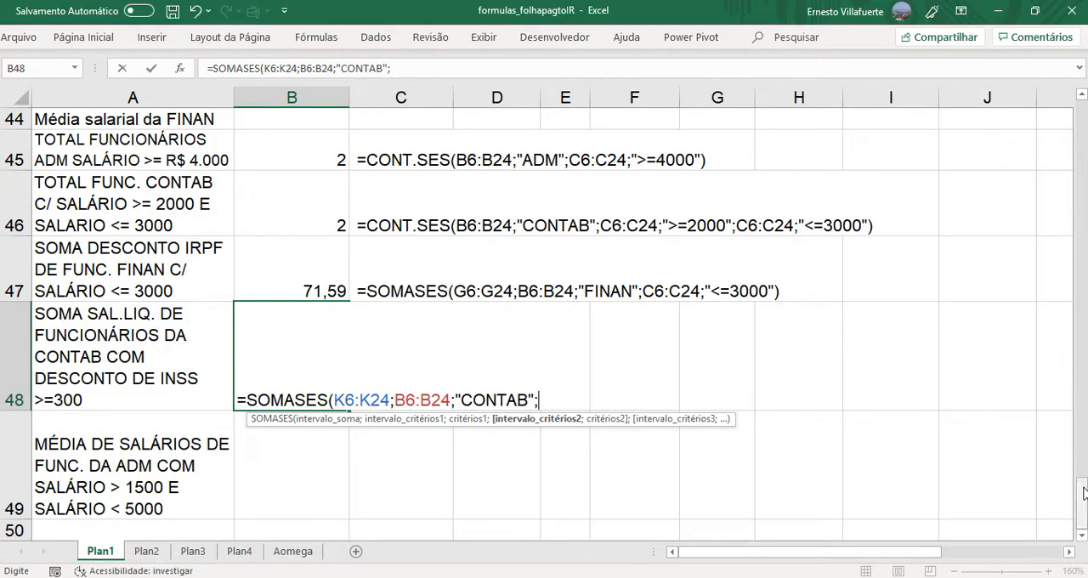
{"action": "left_click_drag", "start_coordinate": [1081, 491], "coordinate": [1074, 150]}
{"action": "left_click", "coordinate": [484, 180]}
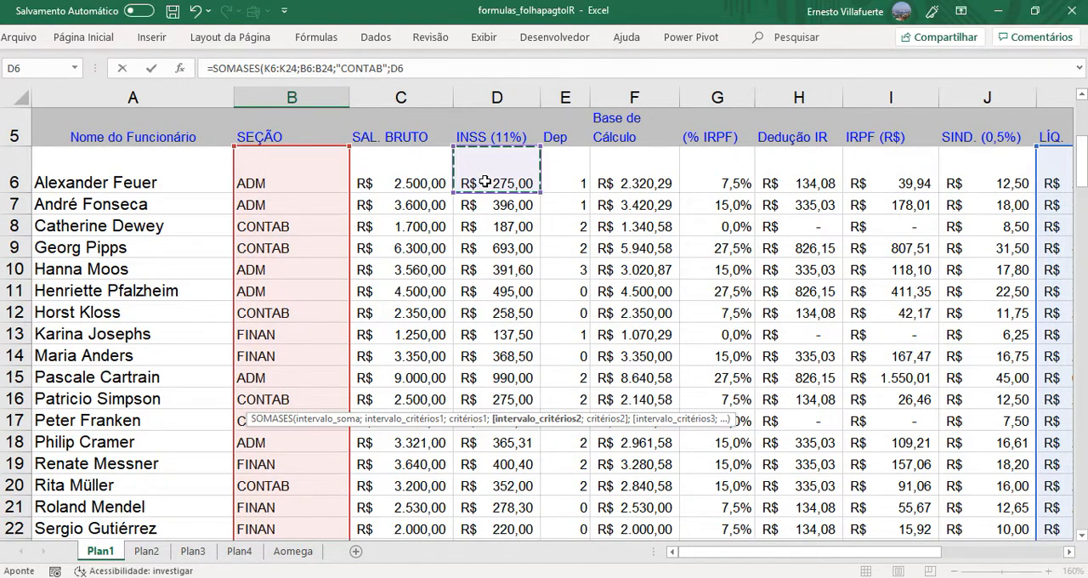
{"action": "key", "text": "ctrl+shift+Down"}
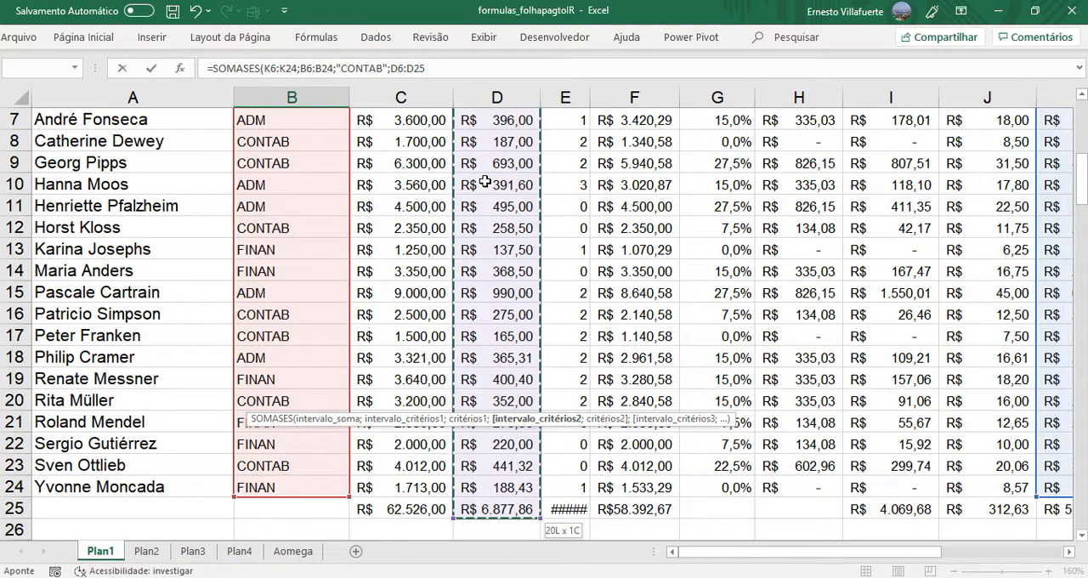
{"action": "key", "text": "shift+Up"}
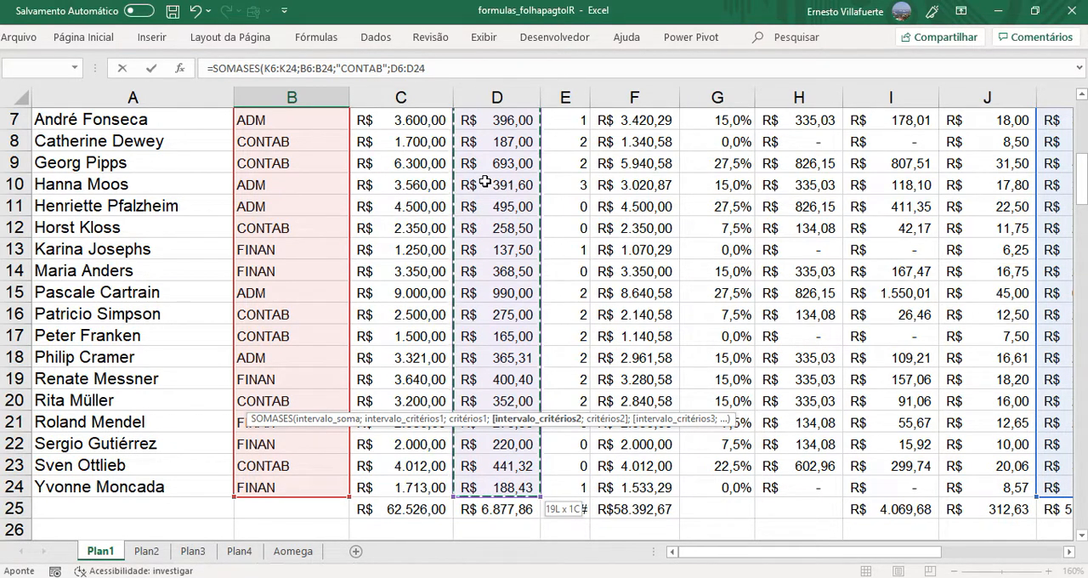
{"action": "left_click_drag", "start_coordinate": [1085, 196], "coordinate": [1085, 482]}
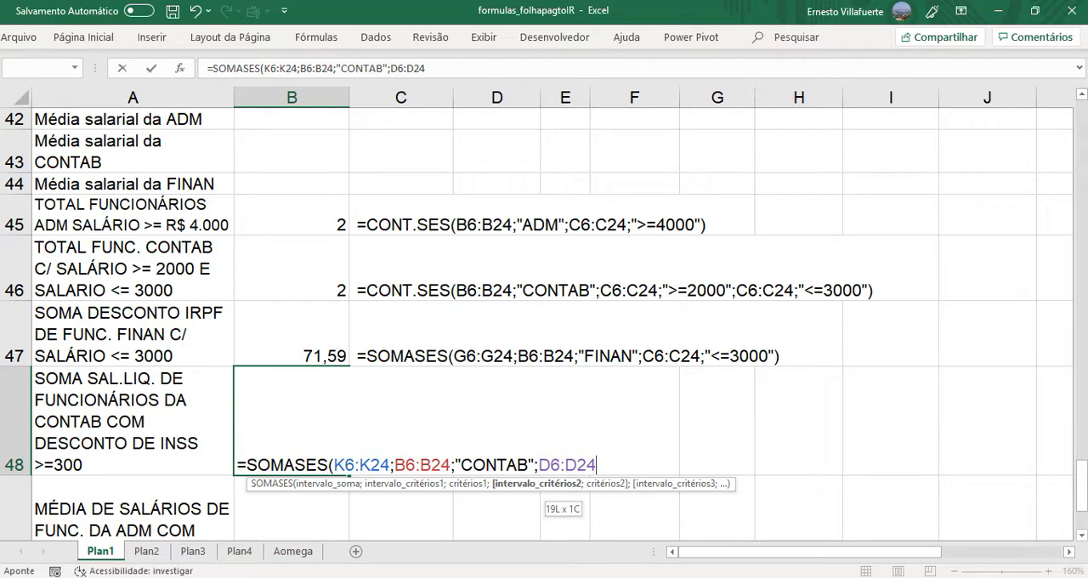
{"action": "type", "text": ";"}
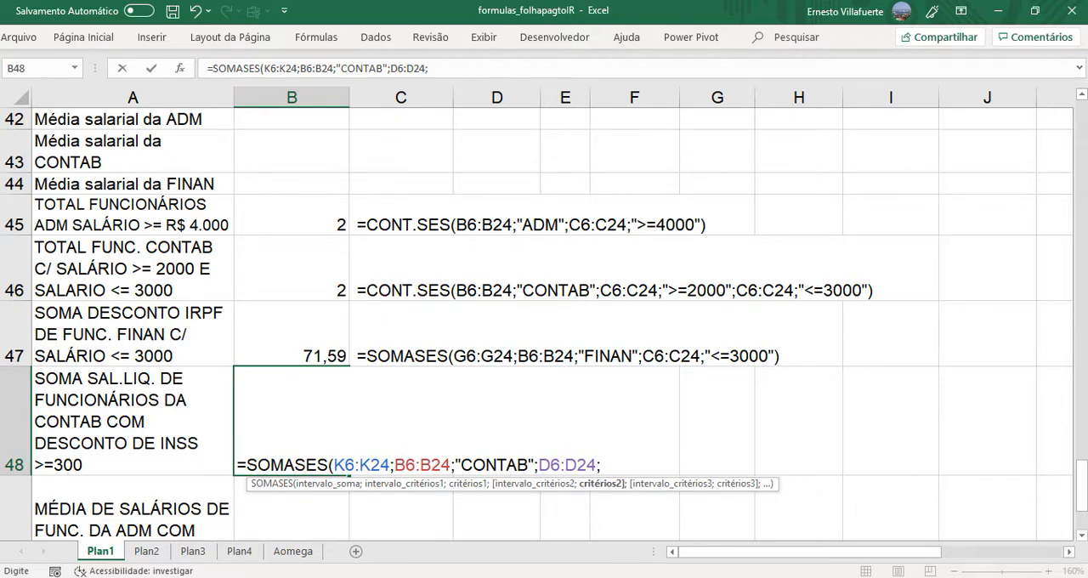
{"action": "type", "text": "\">=300\")"}
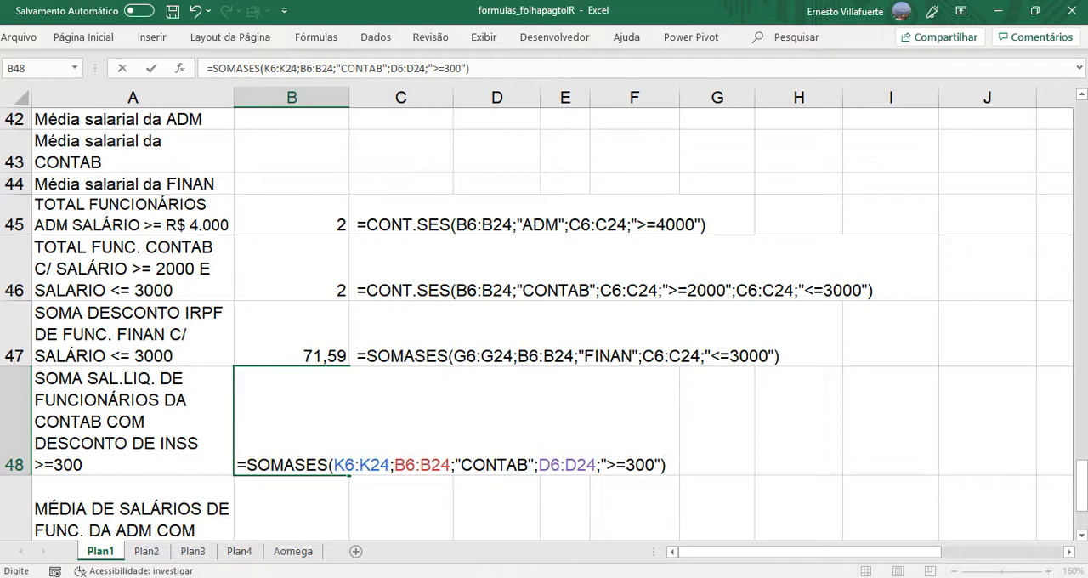
{"action": "key", "text": "Return"}
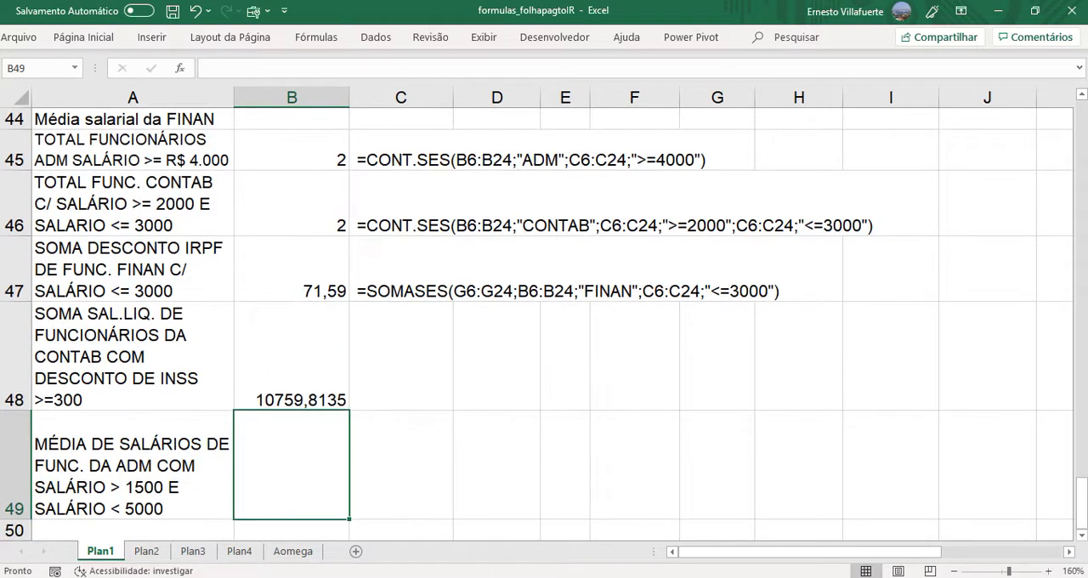
- Reduce the number format of B48 to two decimal places
{"action": "left_click", "coordinate": [328, 390]}
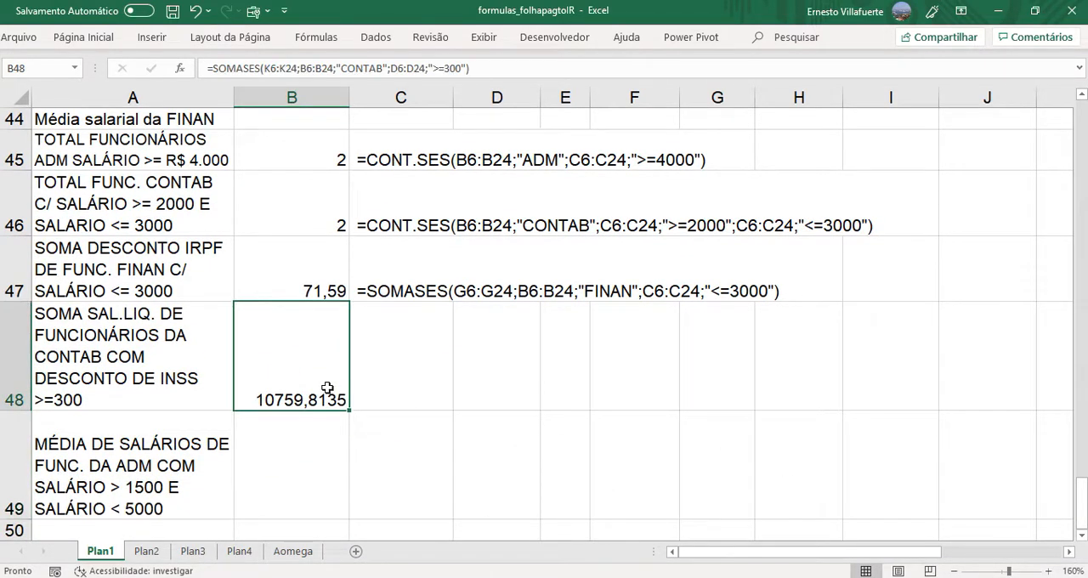
{"action": "left_click", "coordinate": [89, 39]}
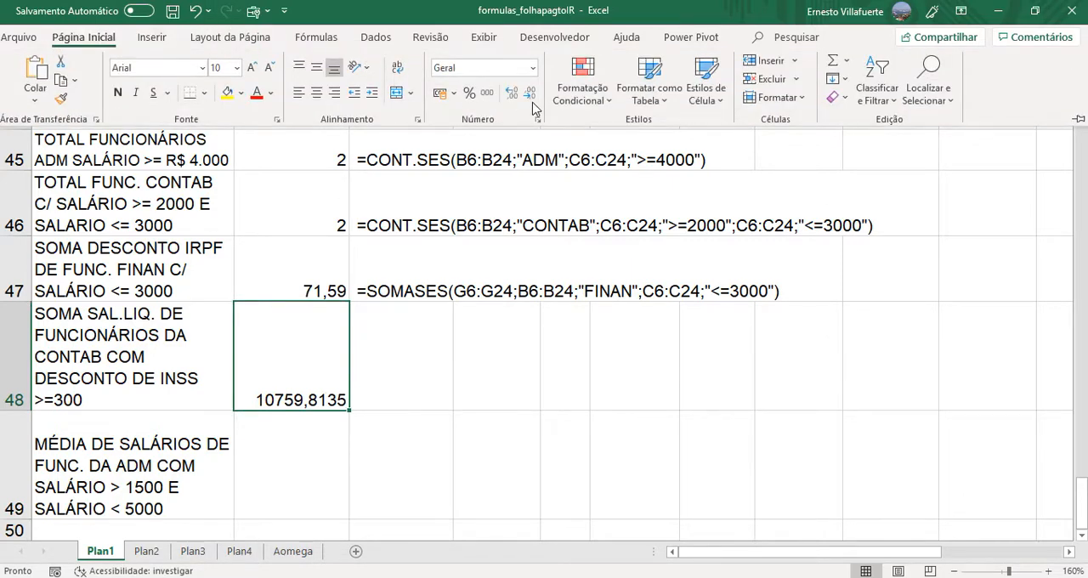
{"action": "left_click", "coordinate": [530, 93]}
{"action": "left_click", "coordinate": [529, 93]}
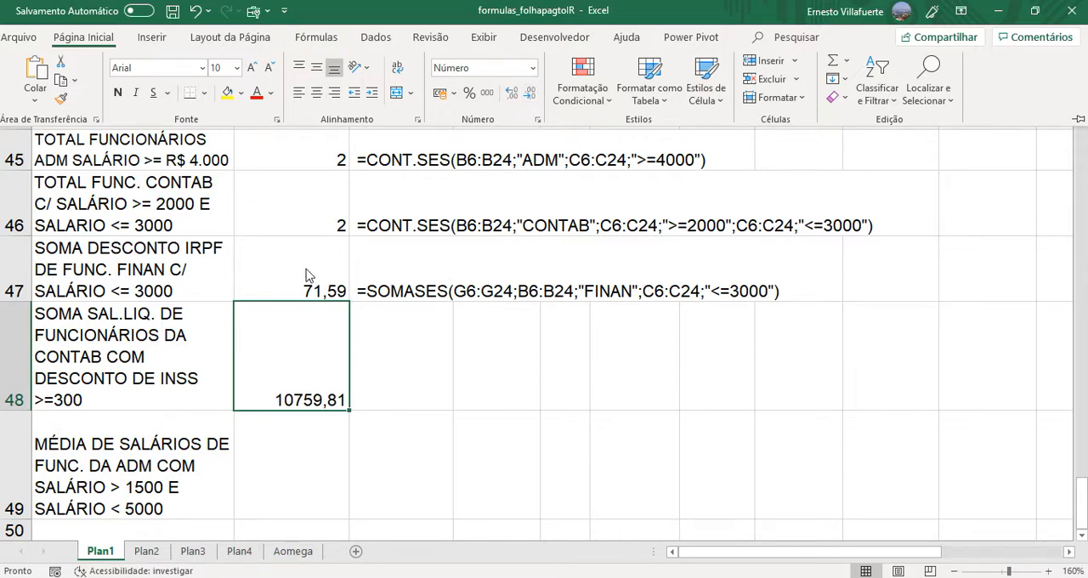
- Apply the accounting currency format (R$) to cells B47:B49
{"action": "key", "text": "ctrl+F1"}
{"action": "left_click_drag", "start_coordinate": [306, 272], "coordinate": [307, 505]}
{"action": "left_click", "coordinate": [76, 37]}
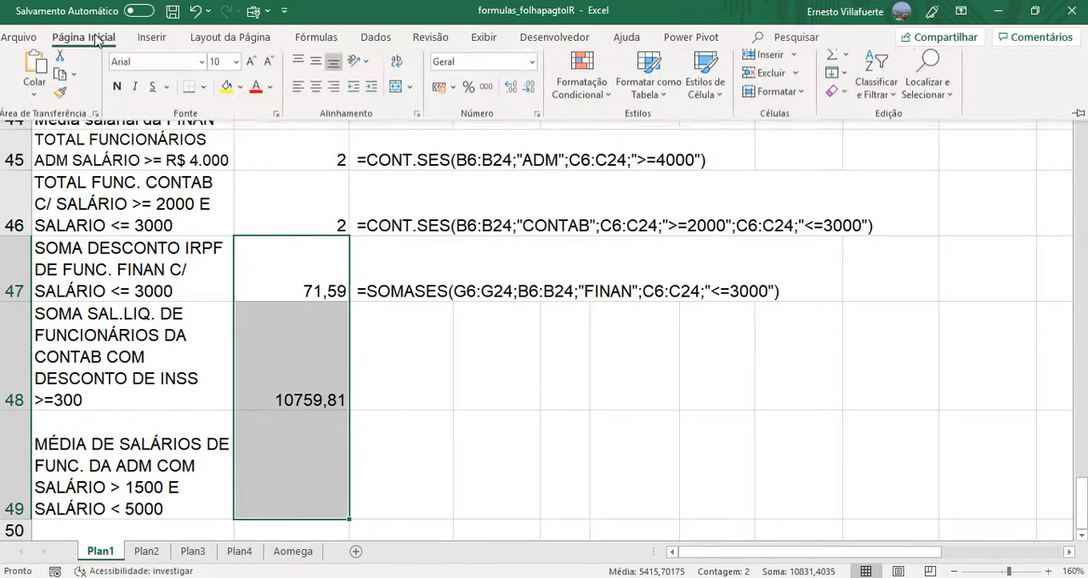
{"action": "left_click", "coordinate": [444, 94]}
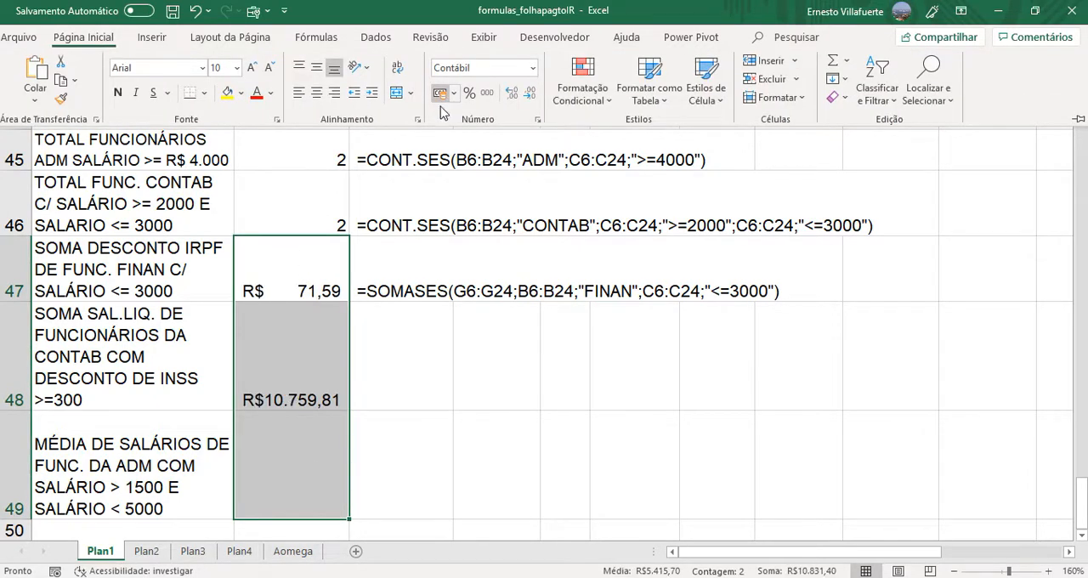
- Copy the formula text =SOMASES(K6:K24;B6:B24;"CONTAB";D6:D24;">=300") from B48 into cell C48 as a visible note
{"action": "left_click", "coordinate": [299, 399]}
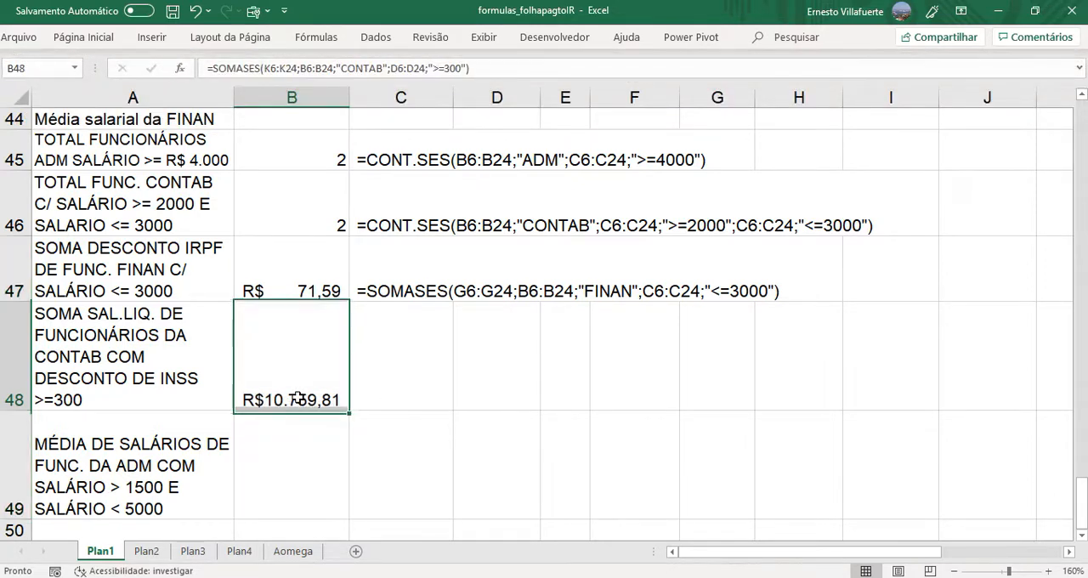
{"action": "double_click", "coordinate": [299, 400]}
{"action": "left_click_drag", "start_coordinate": [299, 399], "coordinate": [707, 405]}
{"action": "left_click", "coordinate": [242, 399]}
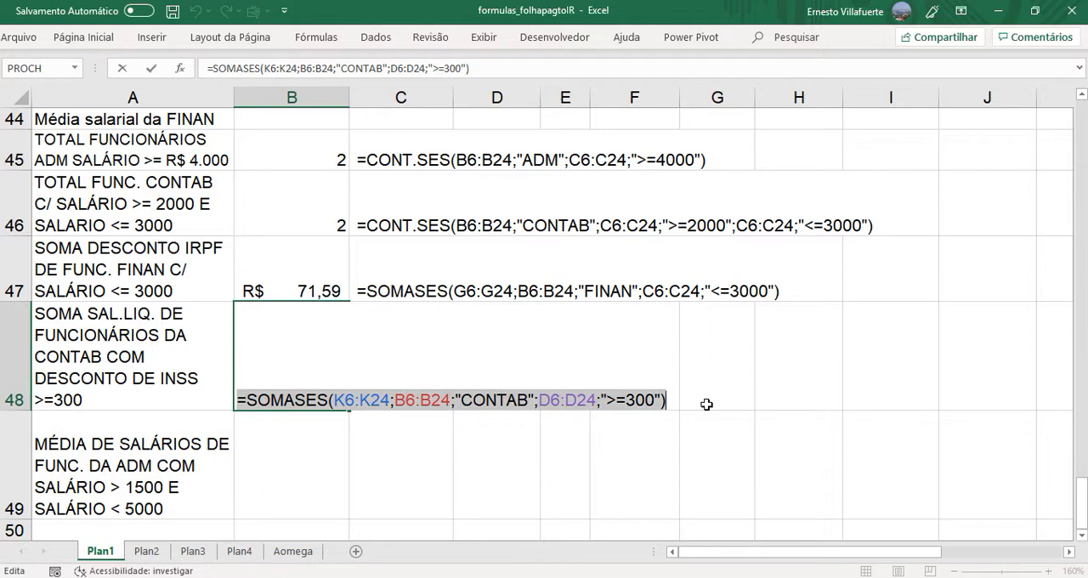
{"action": "key", "text": "Escape"}
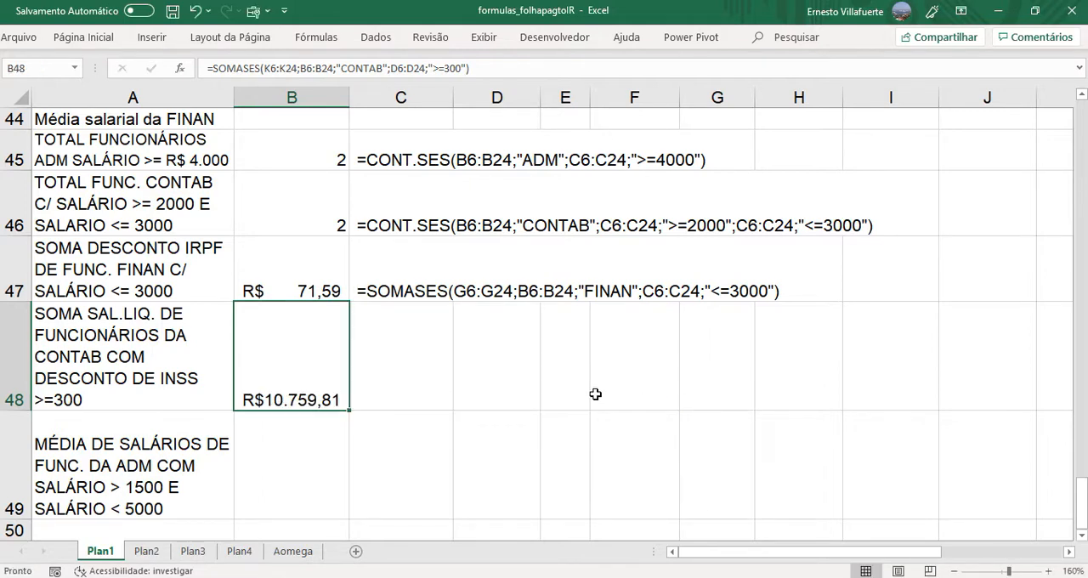
{"action": "double_click", "coordinate": [382, 400]}
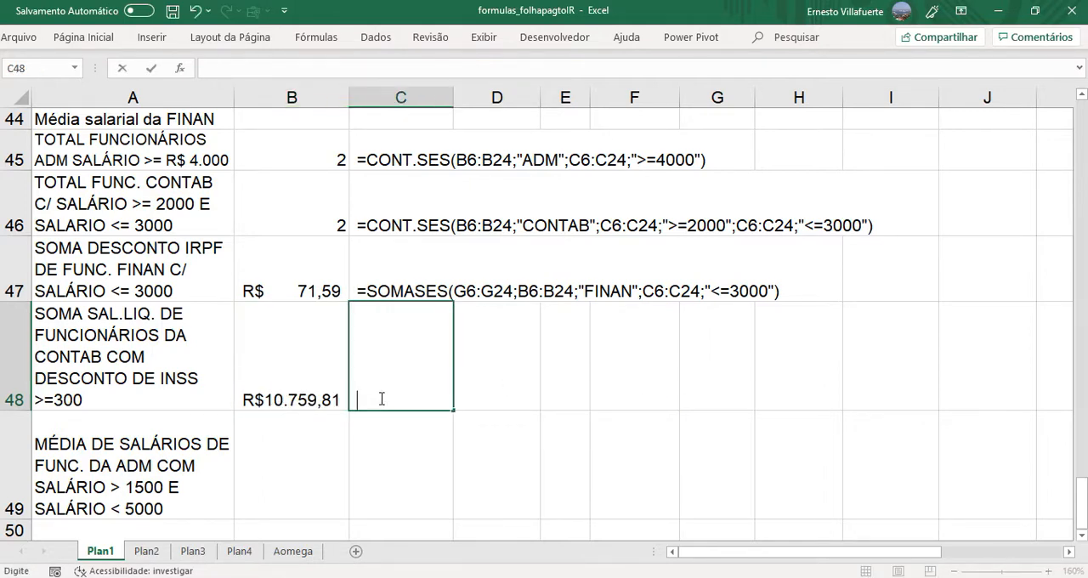
{"action": "key", "text": "ctrl+v"}
{"action": "key", "text": "ctrl+Return"}
{"action": "key", "text": "Return"}
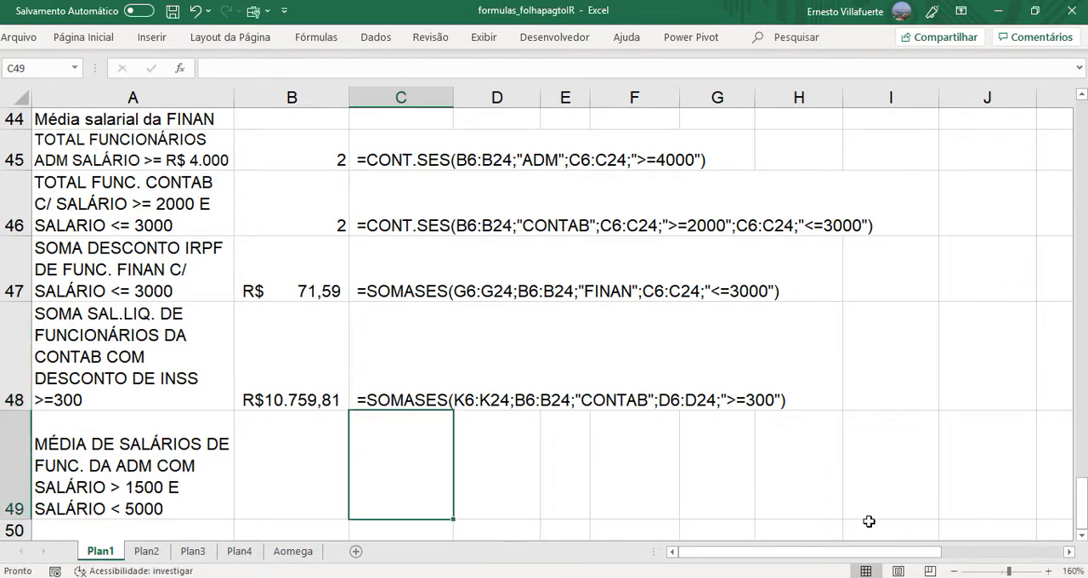
{"action": "left_click", "coordinate": [1083, 536]}
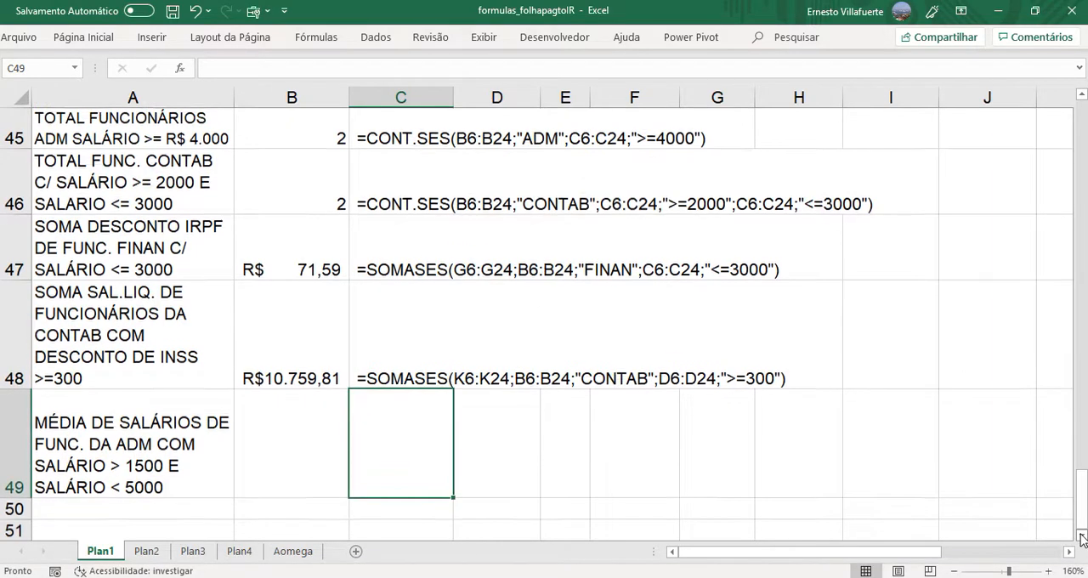
- Start a MÉDIASES formula in B49 with the gross salary range C6:C24 as the average range
{"action": "left_click", "coordinate": [300, 460]}
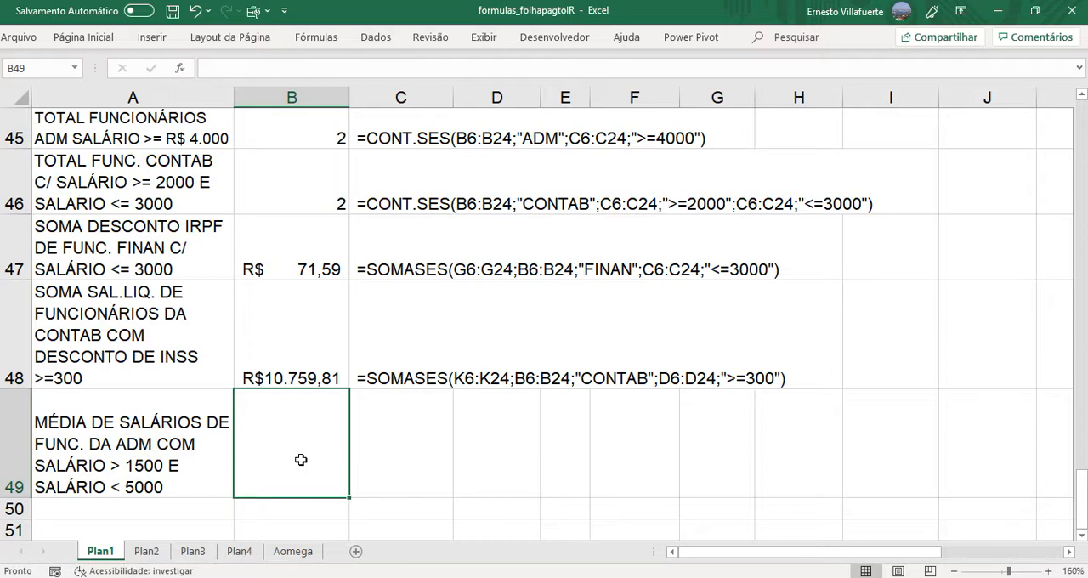
{"action": "type", "text": "=m"}
{"action": "key", "text": "BackSpace"}
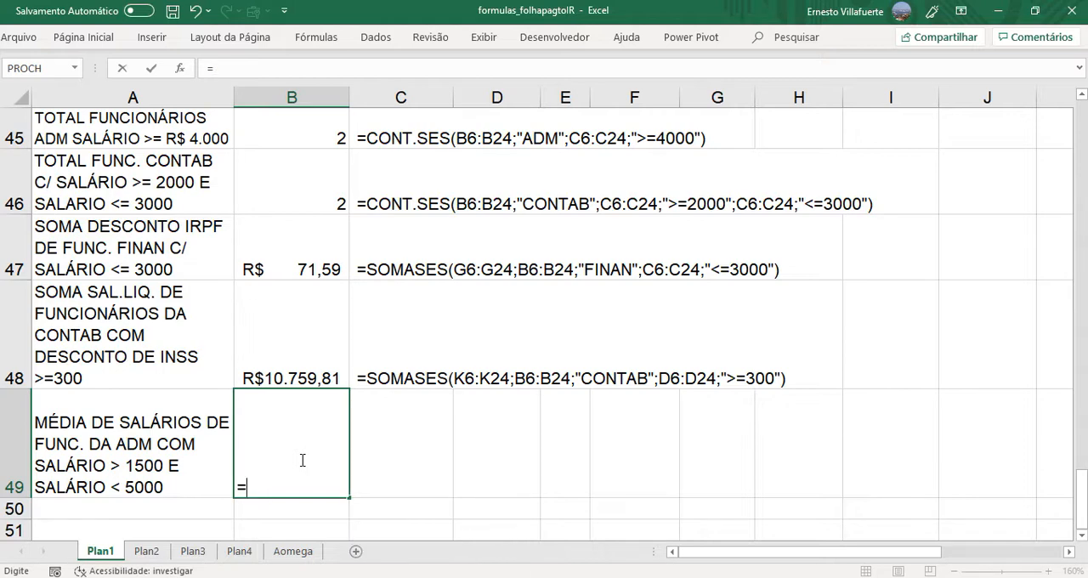
{"action": "type", "text": "MÉD"}
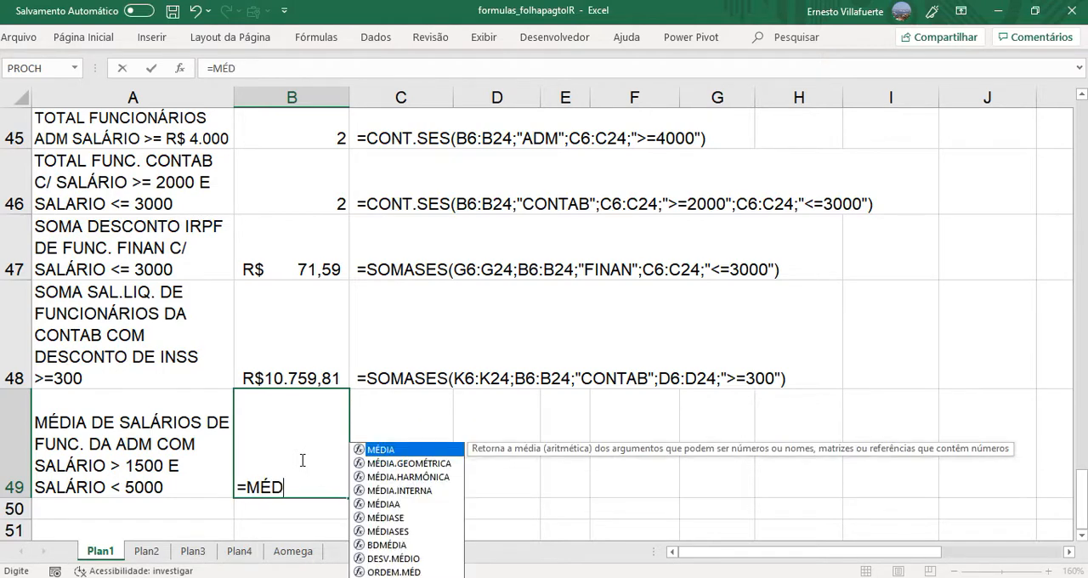
{"action": "type", "text": "IASES"}
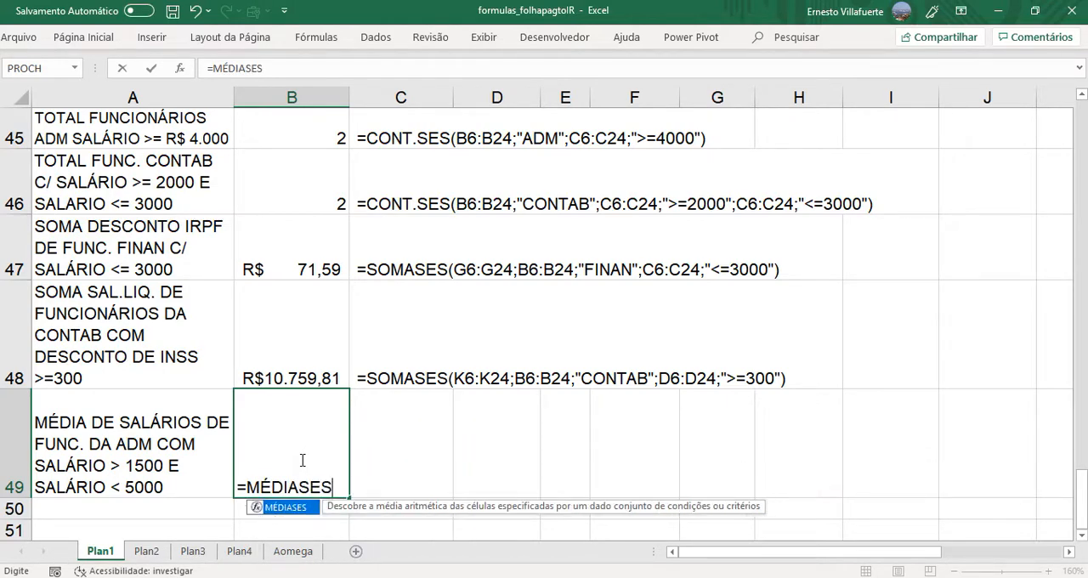
{"action": "type", "text": "("}
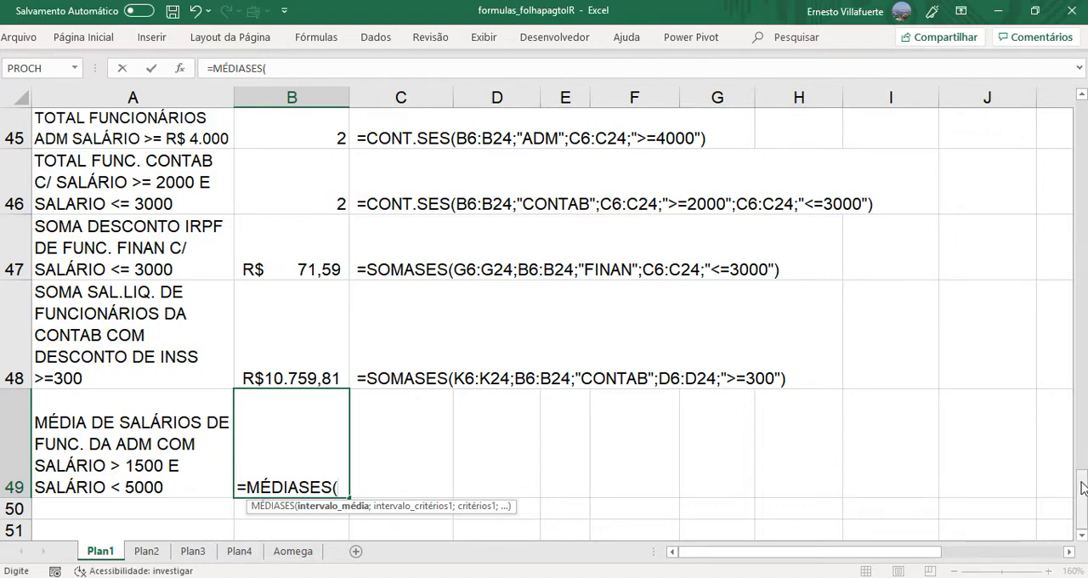
{"action": "left_click_drag", "start_coordinate": [1083, 487], "coordinate": [1082, 191]}
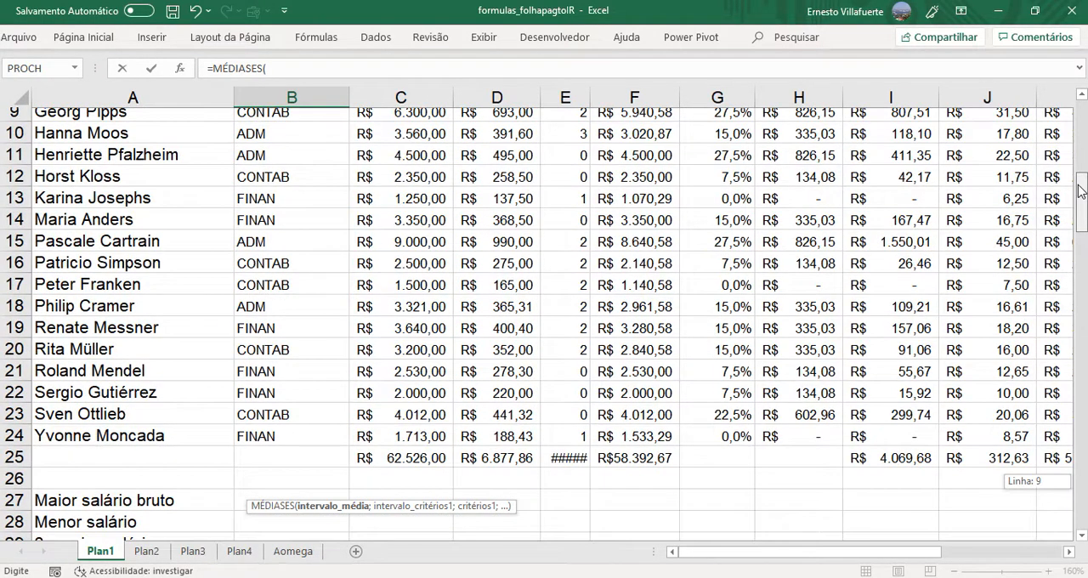
{"action": "left_click", "coordinate": [408, 445]}
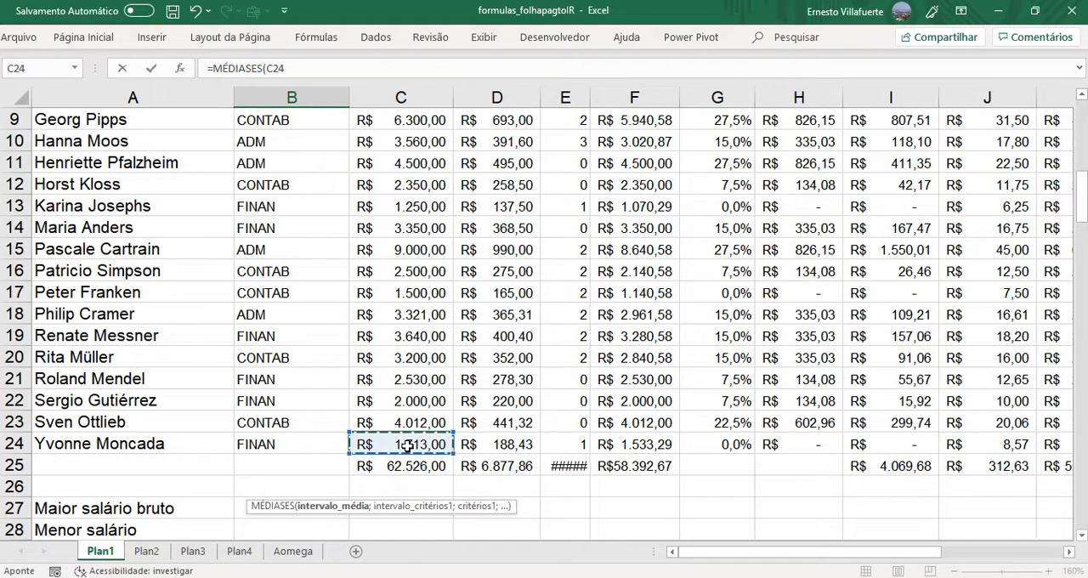
{"action": "key", "text": "ctrl+shift+Up"}
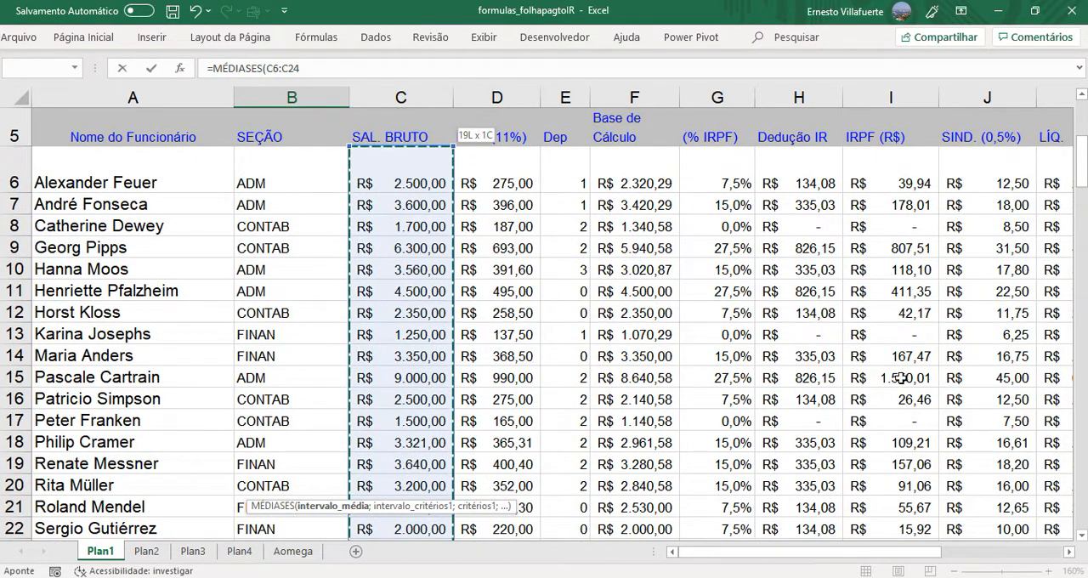
{"action": "left_click_drag", "start_coordinate": [1083, 175], "coordinate": [1085, 510]}
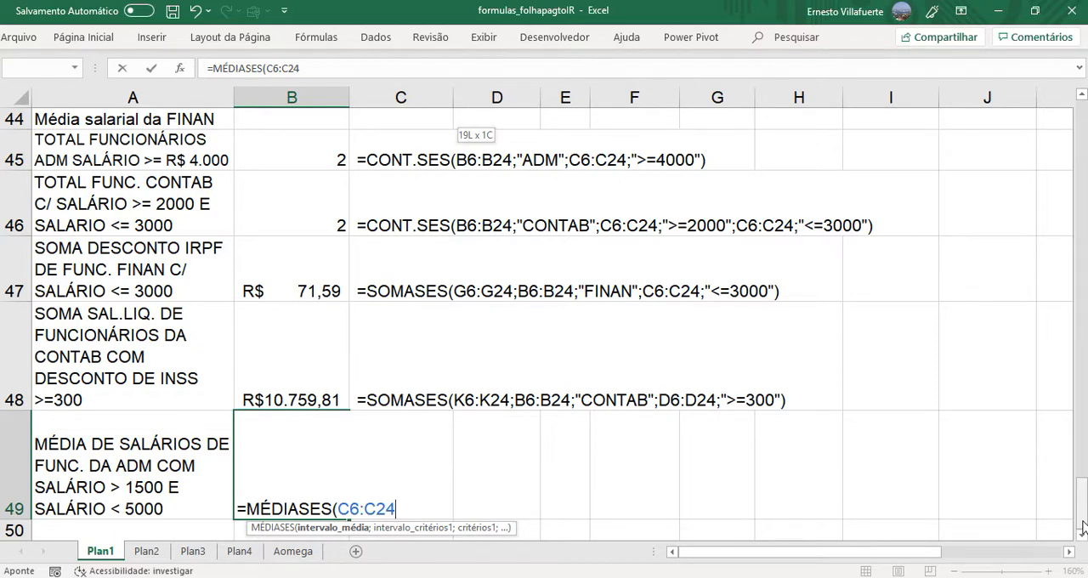
{"action": "type", "text": ";"}
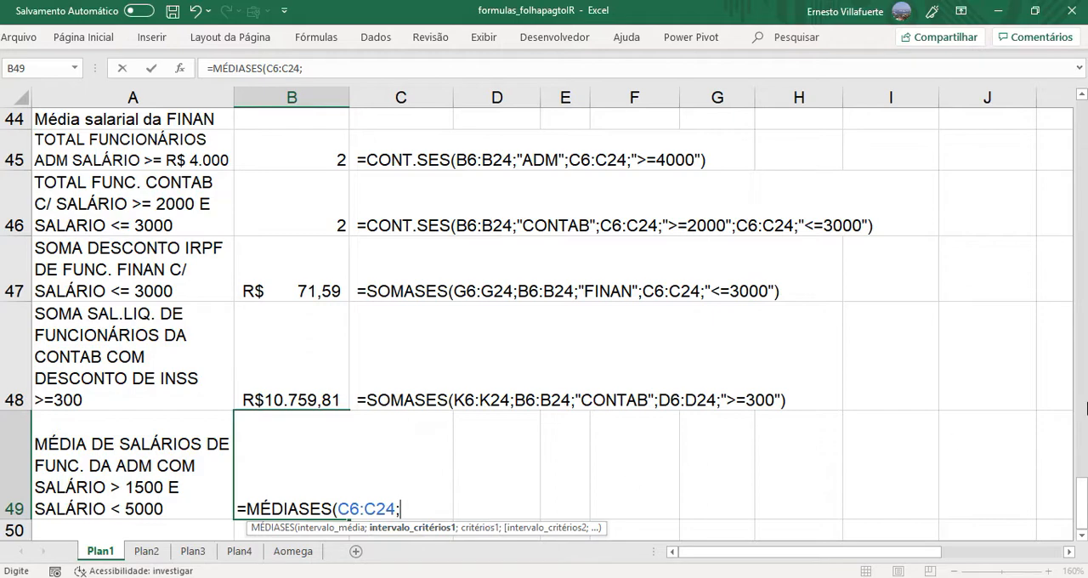
- Add the section range B6:B24 with the criterion "ADM" as the first condition of the MÉDIASES formula in B49
{"action": "left_click_drag", "start_coordinate": [1082, 502], "coordinate": [1049, 113]}
{"action": "left_click", "coordinate": [283, 269]}
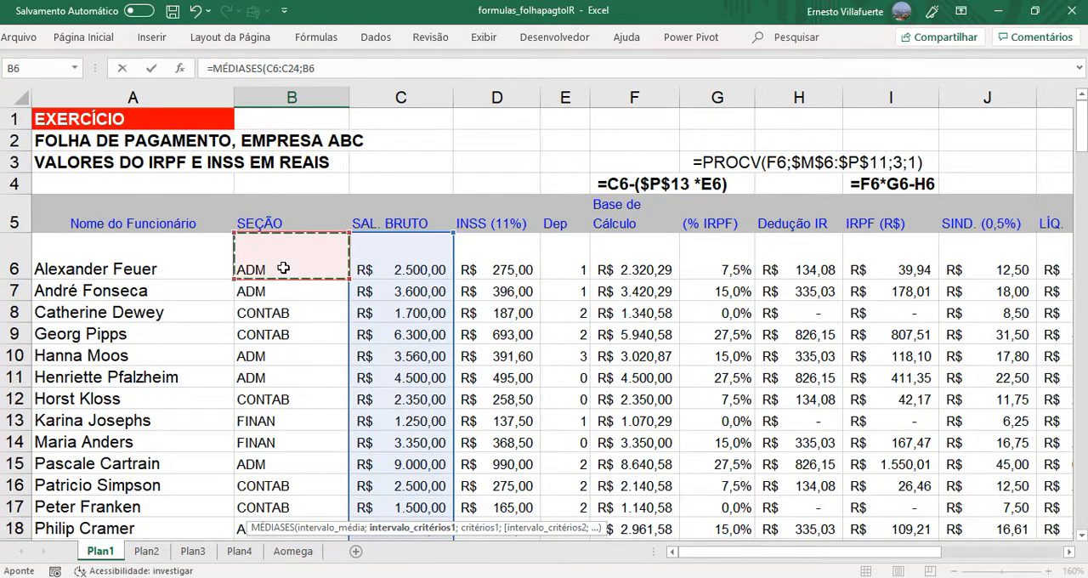
{"action": "key", "text": "ctrl+shift+Down"}
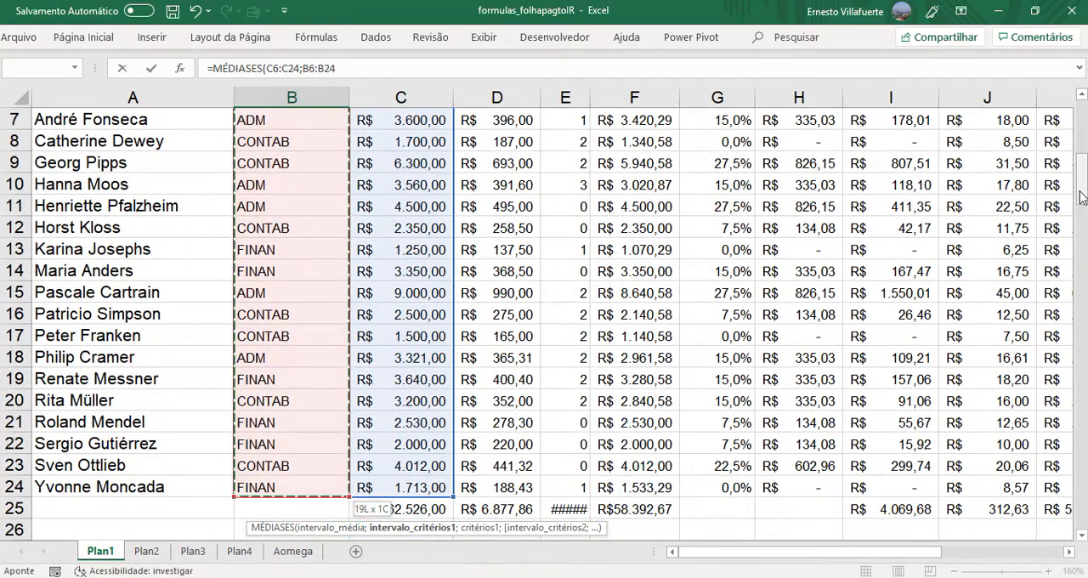
{"action": "left_click_drag", "start_coordinate": [1081, 197], "coordinate": [1081, 523]}
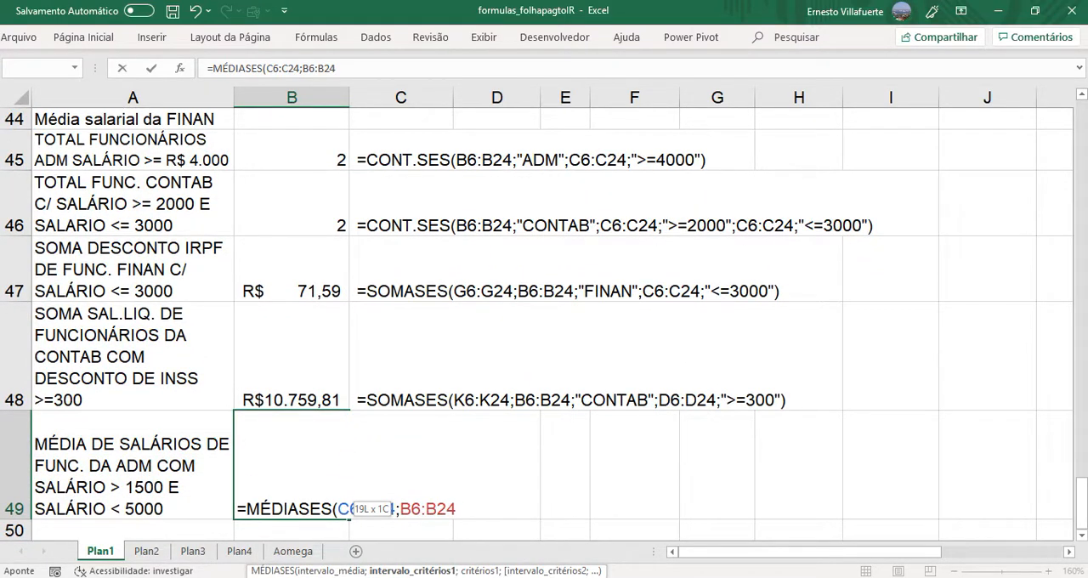
{"action": "type", "text": ";\""}
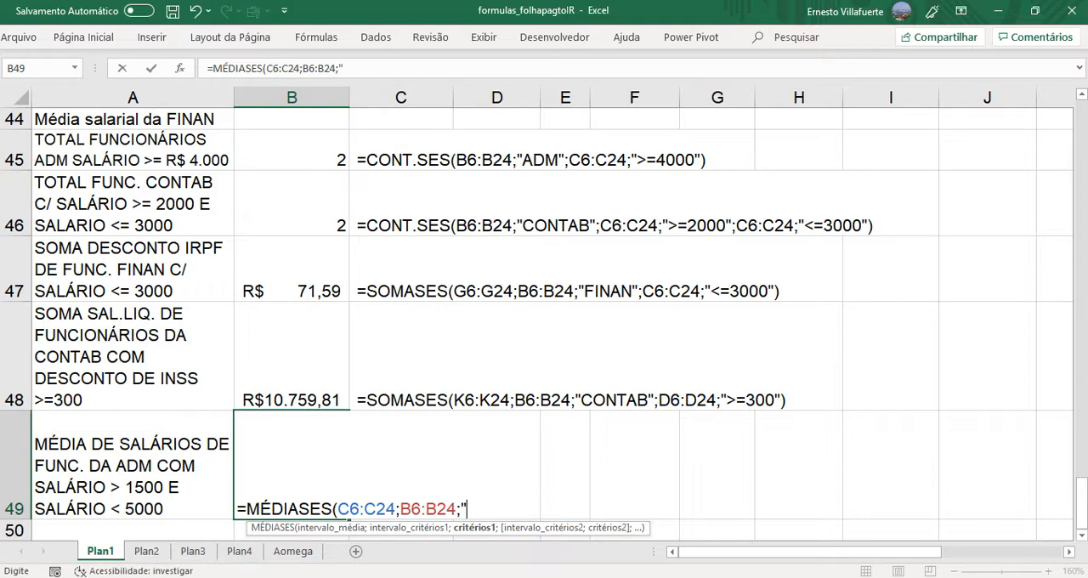
{"action": "type", "text": "ADM\";"}
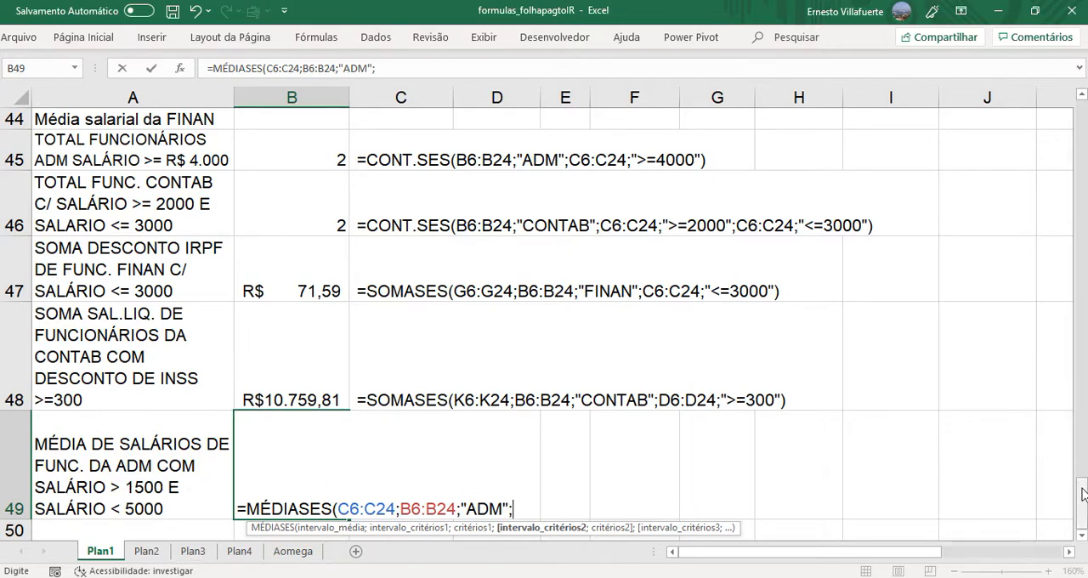
- Add the gross salary range C6:C24 with the criterion ">1500" as the second condition of the formula
{"action": "left_click_drag", "start_coordinate": [1084, 496], "coordinate": [1082, 153]}
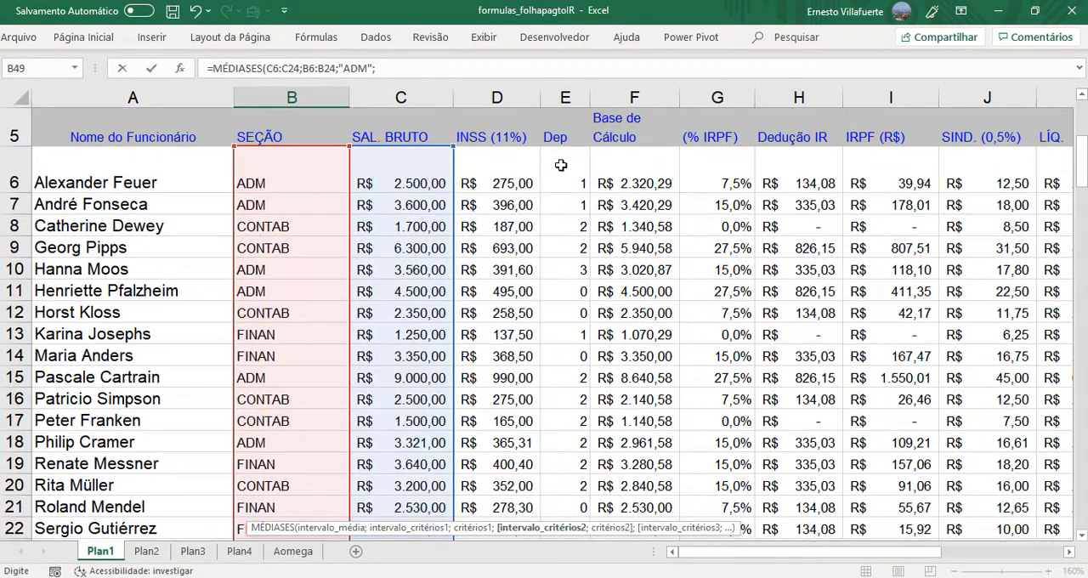
{"action": "left_click", "coordinate": [399, 174]}
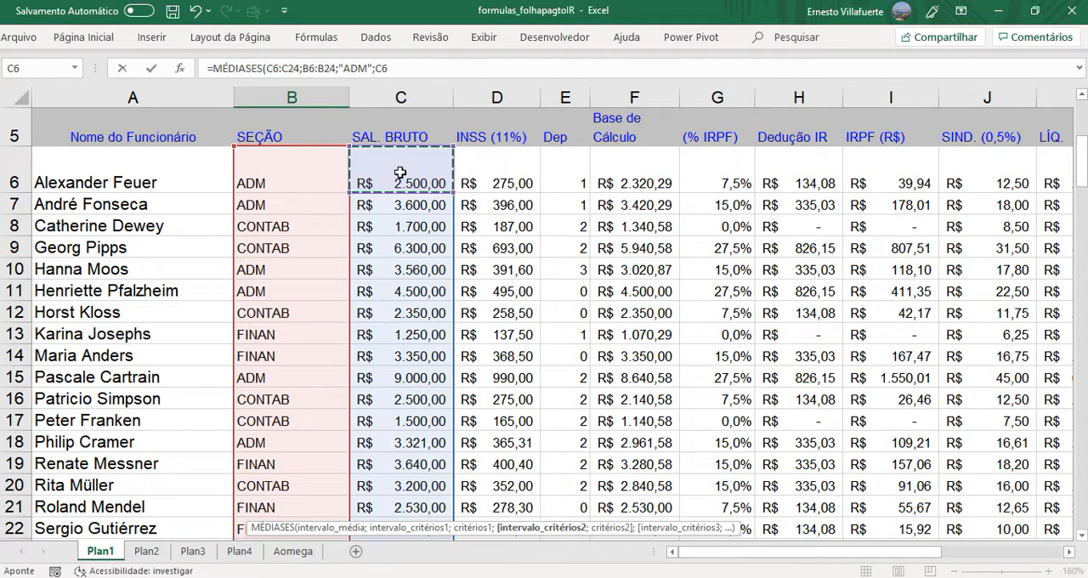
{"action": "key", "text": "ctrl+shift+Down"}
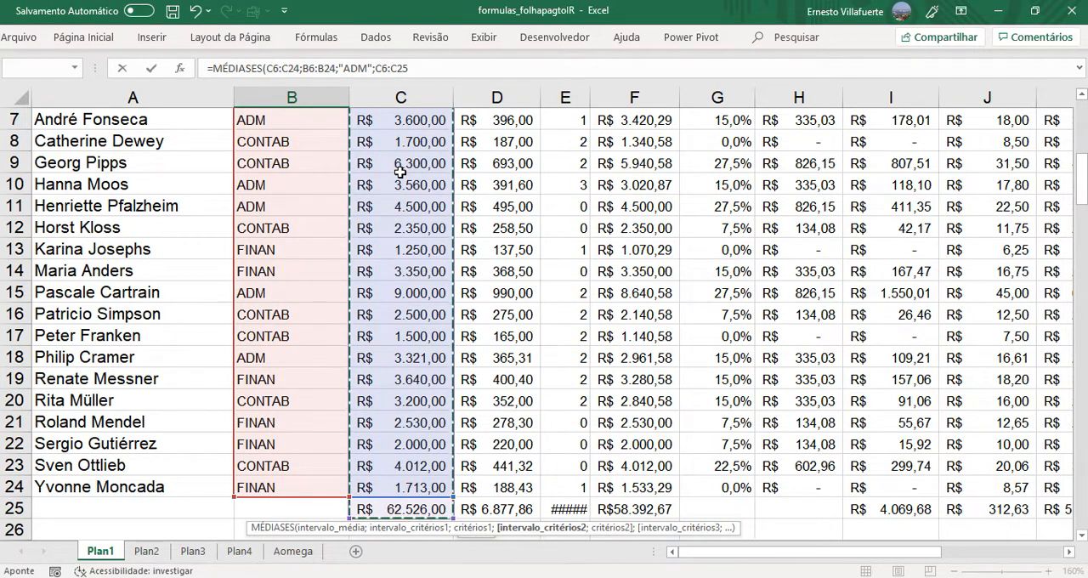
{"action": "key", "text": "shift+Up"}
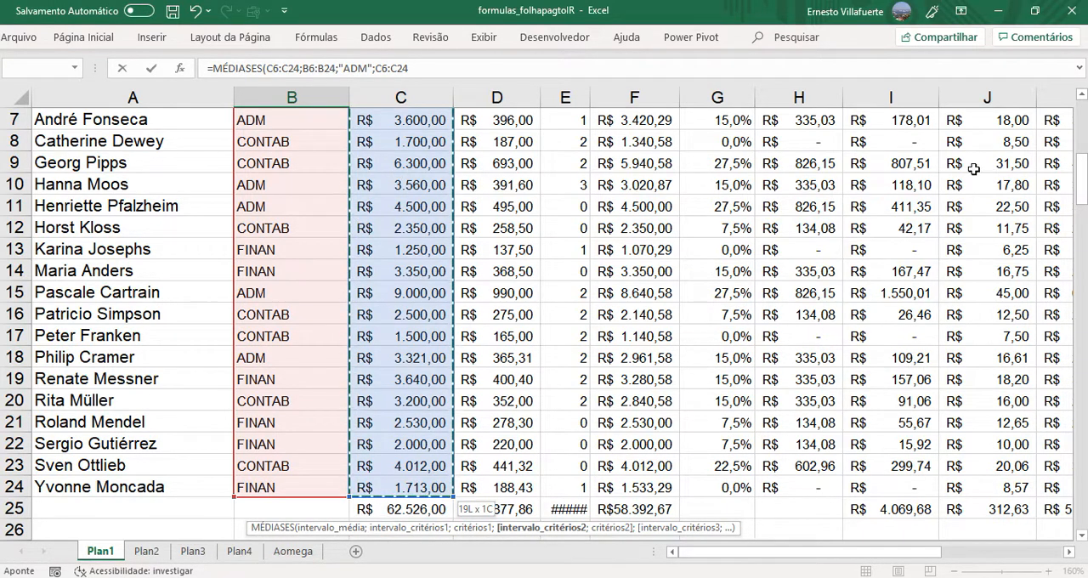
{"action": "left_click_drag", "start_coordinate": [1085, 177], "coordinate": [1084, 497]}
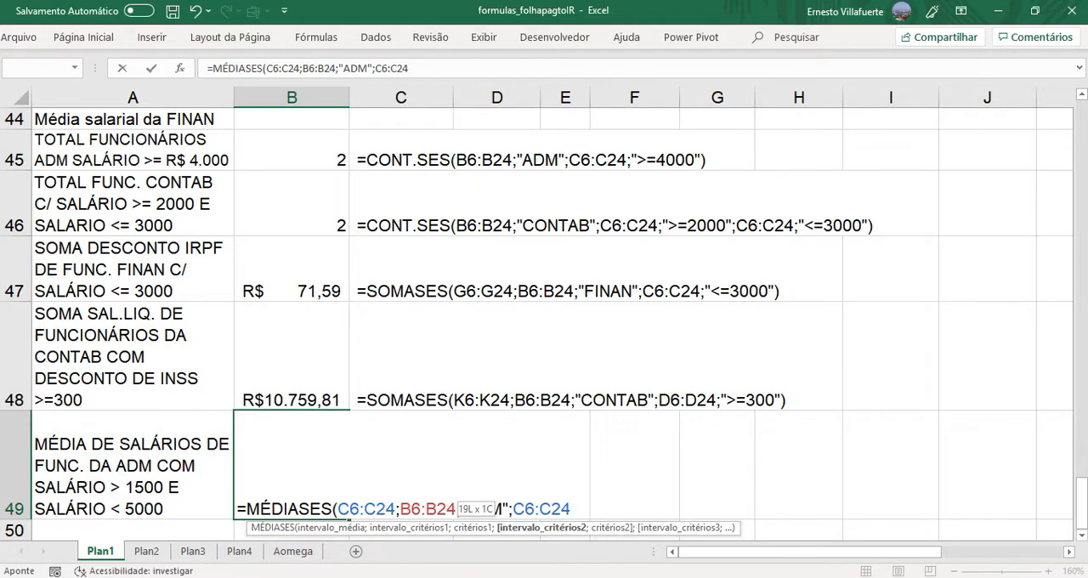
{"action": "type", "text": ";"}
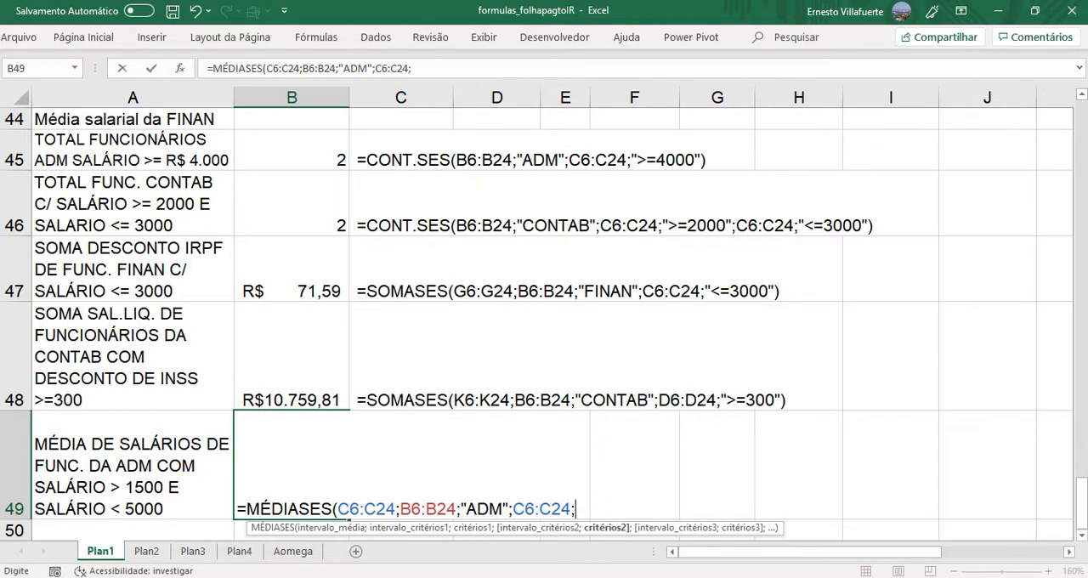
{"action": "type", "text": "\">1500"}
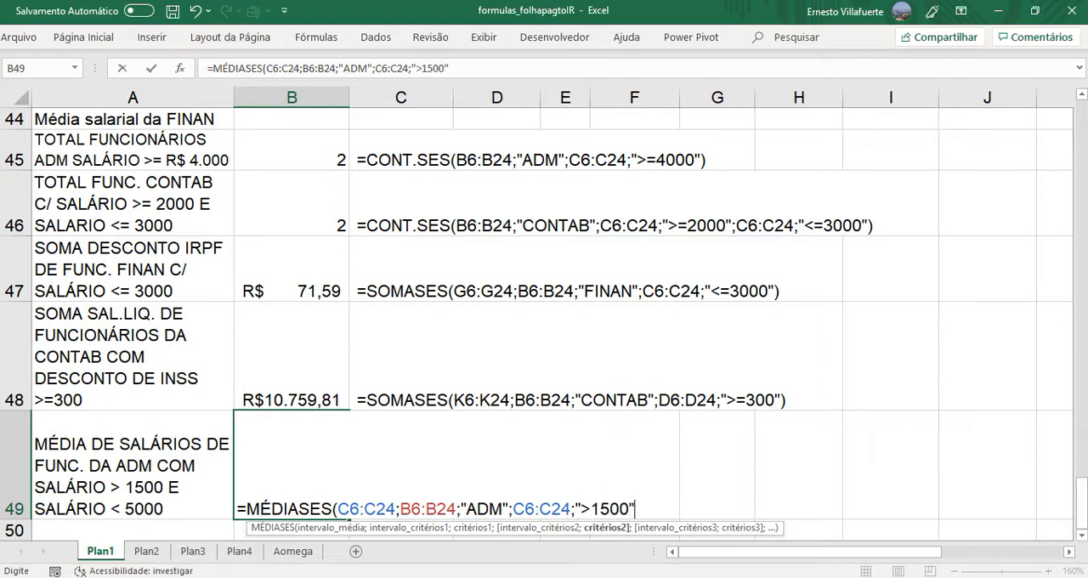
{"action": "type", "text": "\";"}
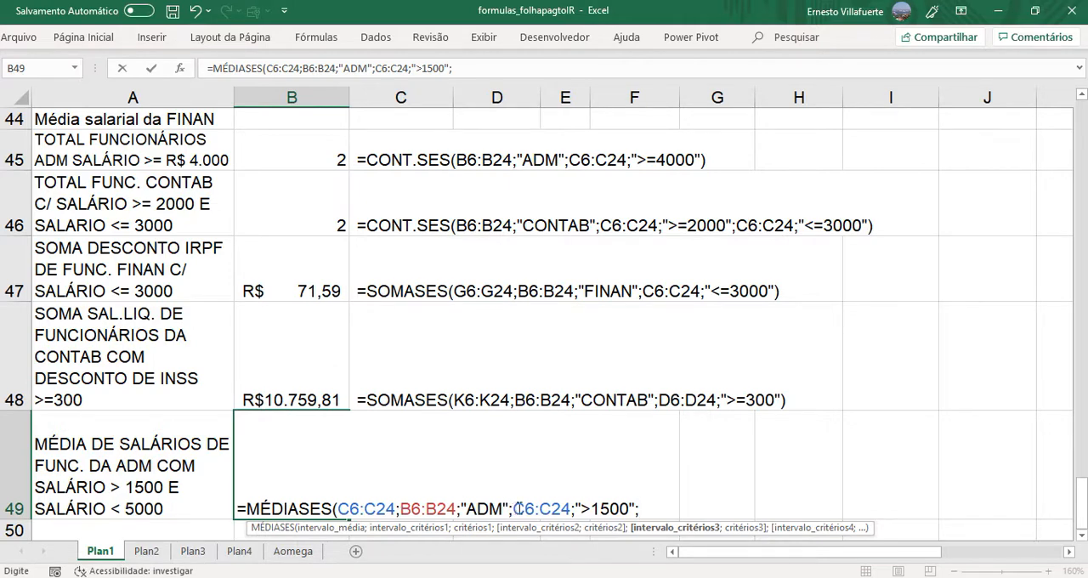
- Duplicate the condition C6:C24;">1500" at the end of the formula and change the copy's criterion to "<5000"
{"action": "left_click_drag", "start_coordinate": [514, 509], "coordinate": [637, 508]}
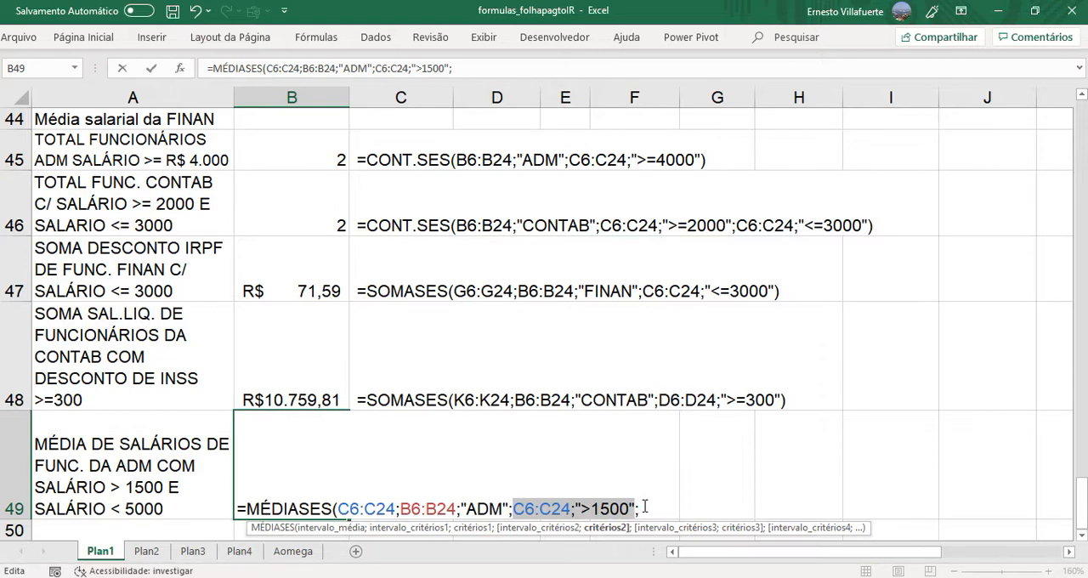
{"action": "left_click", "coordinate": [643, 508]}
{"action": "key", "text": "ctrl+v"}
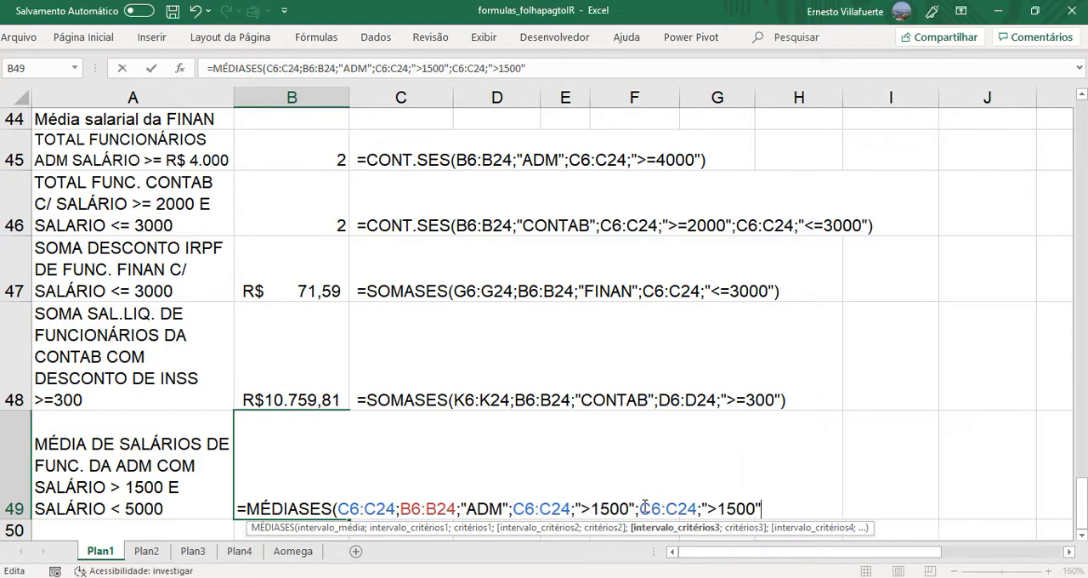
{"action": "left_click_drag", "start_coordinate": [642, 509], "coordinate": [698, 510]}
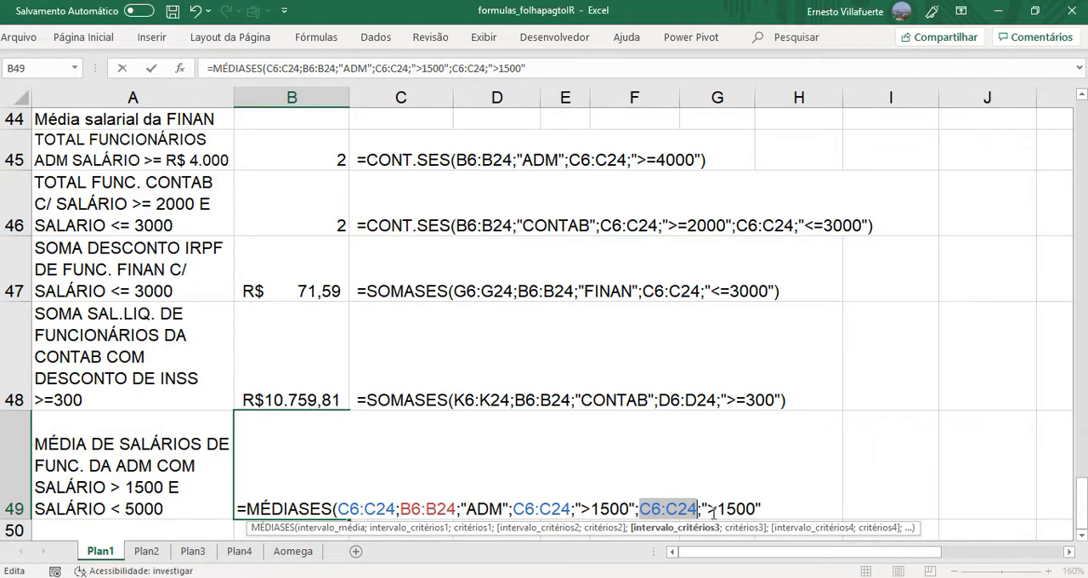
{"action": "left_click_drag", "start_coordinate": [707, 509], "coordinate": [756, 505]}
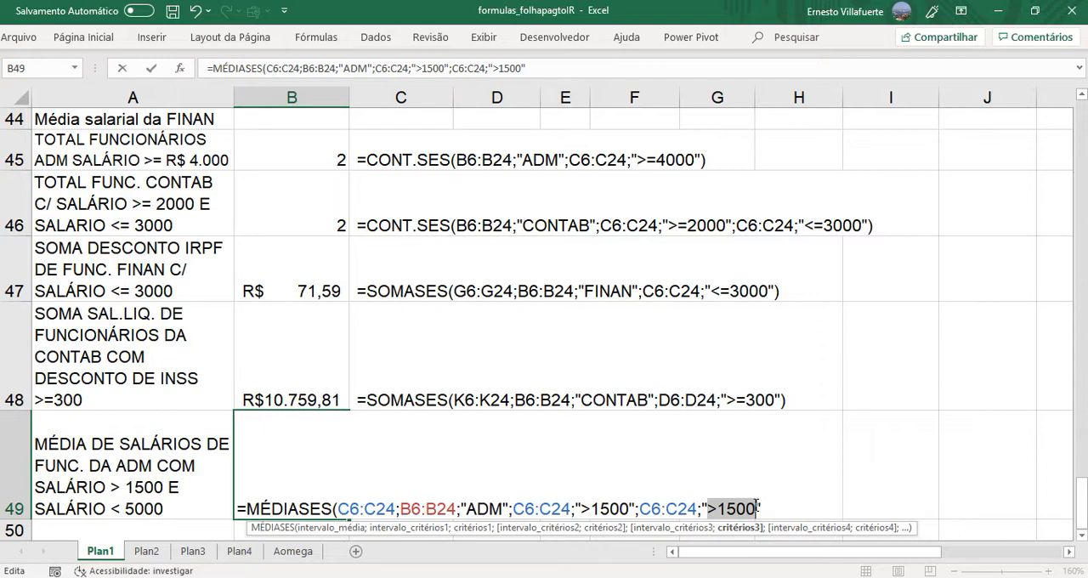
{"action": "type", "text": "<5000"}
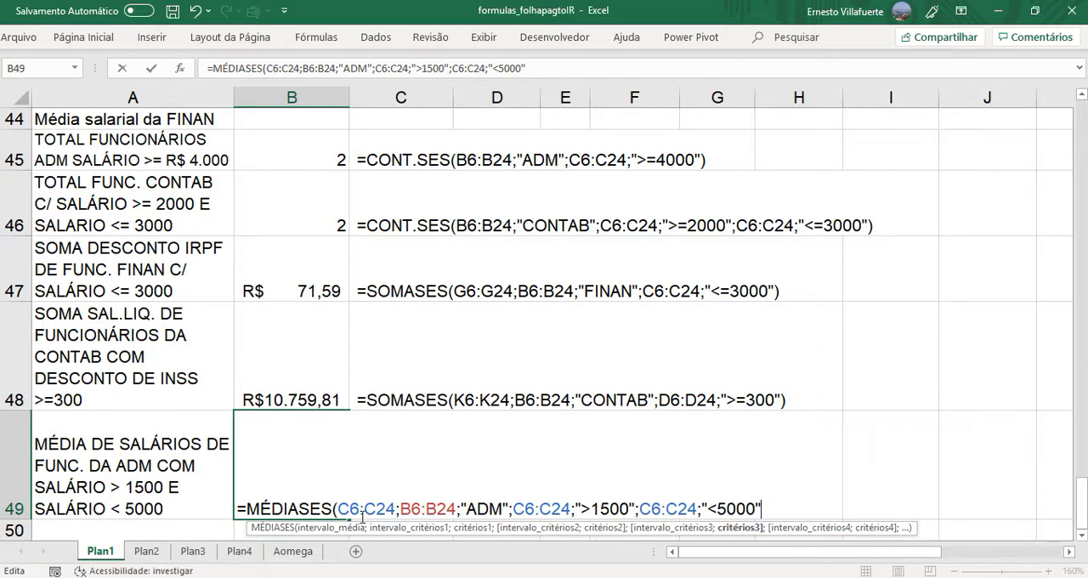
- Review the average range and conditions, then close the parenthesis and enter the MÉDIASES formula in B49
{"action": "left_click_drag", "start_coordinate": [338, 509], "coordinate": [396, 509]}
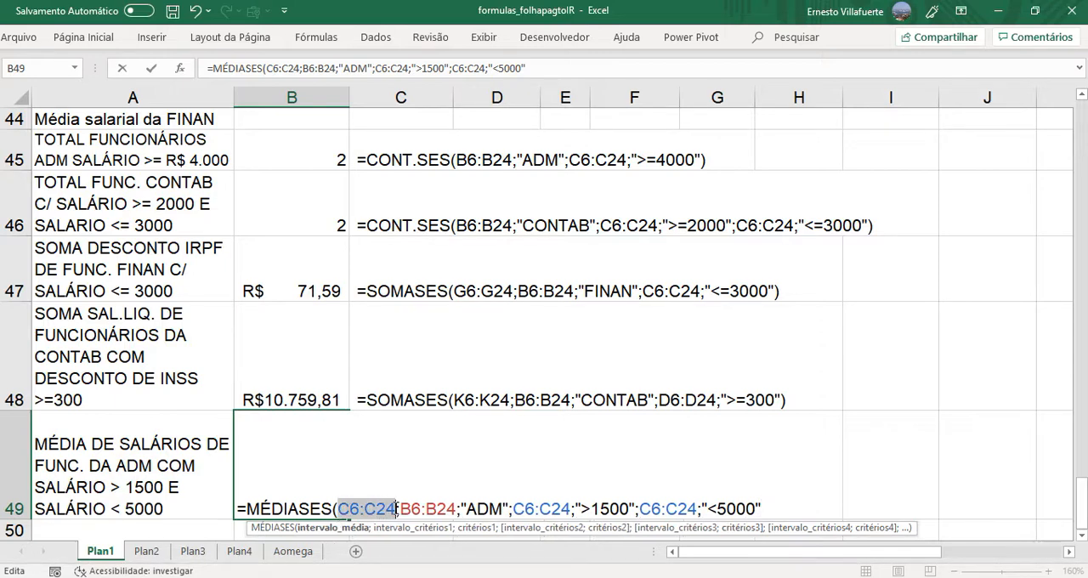
{"action": "left_click_drag", "start_coordinate": [398, 508], "coordinate": [766, 507]}
{"action": "left_click", "coordinate": [516, 508]}
{"action": "left_click", "coordinate": [766, 507]}
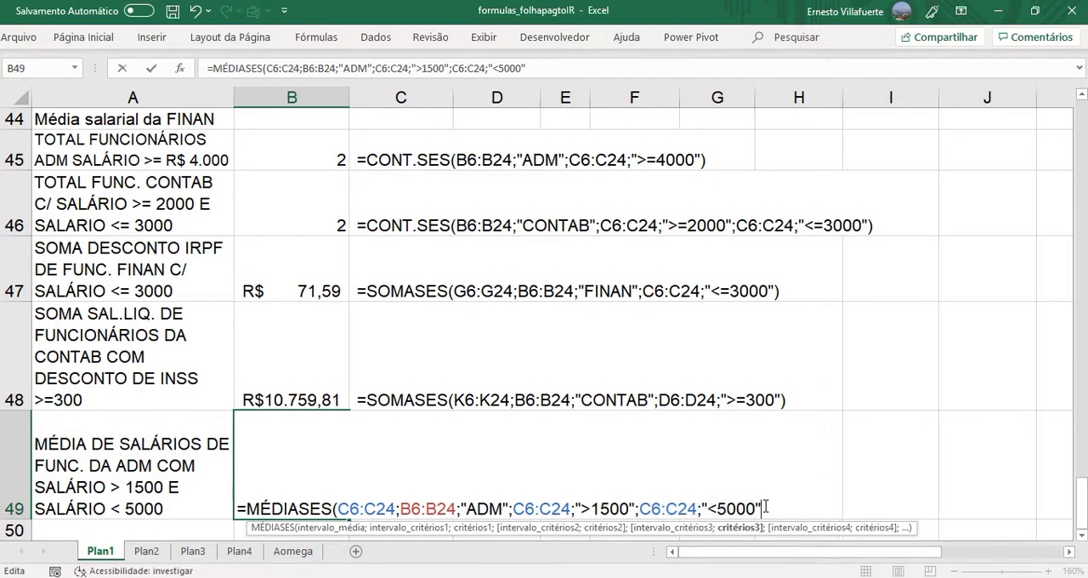
{"action": "type", "text": ")"}
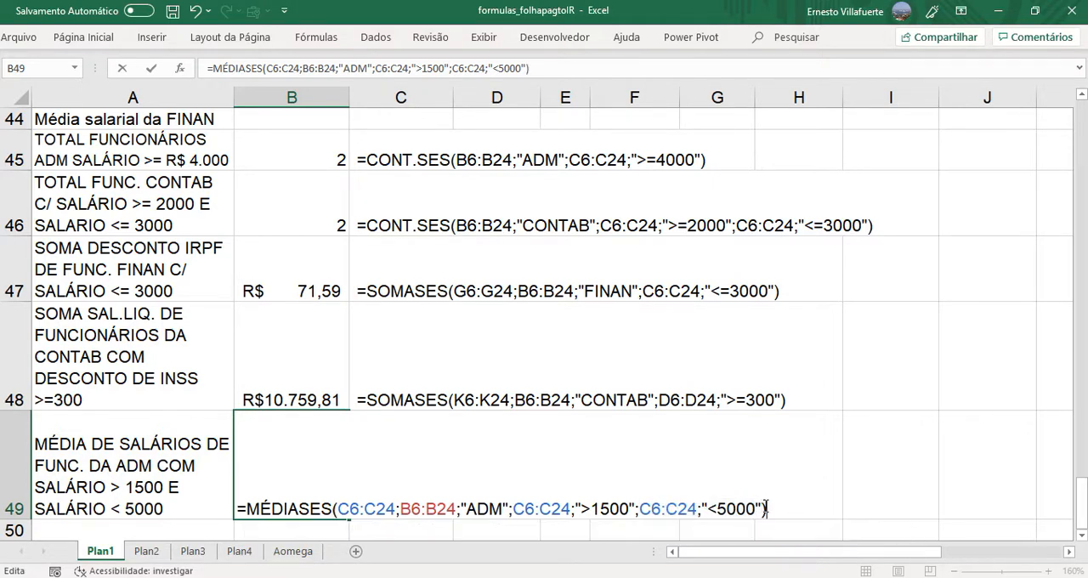
{"action": "key", "text": "Return"}
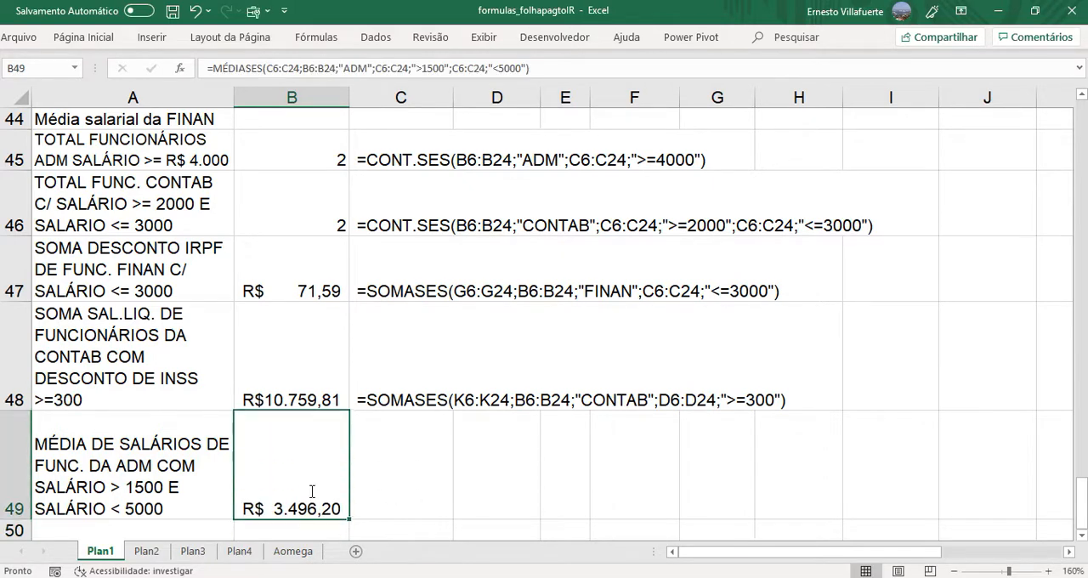
- Copy the formula text =MÉDIASES(C6:C24;B6:B24;"ADM";C6:C24;">1500";C6:C24;"<5000") from B49 into cell C49 as a visible note
{"action": "double_click", "coordinate": [311, 459]}
{"action": "left_click_drag", "start_coordinate": [240, 510], "coordinate": [808, 551]}
{"action": "key", "text": "ctrl+c"}
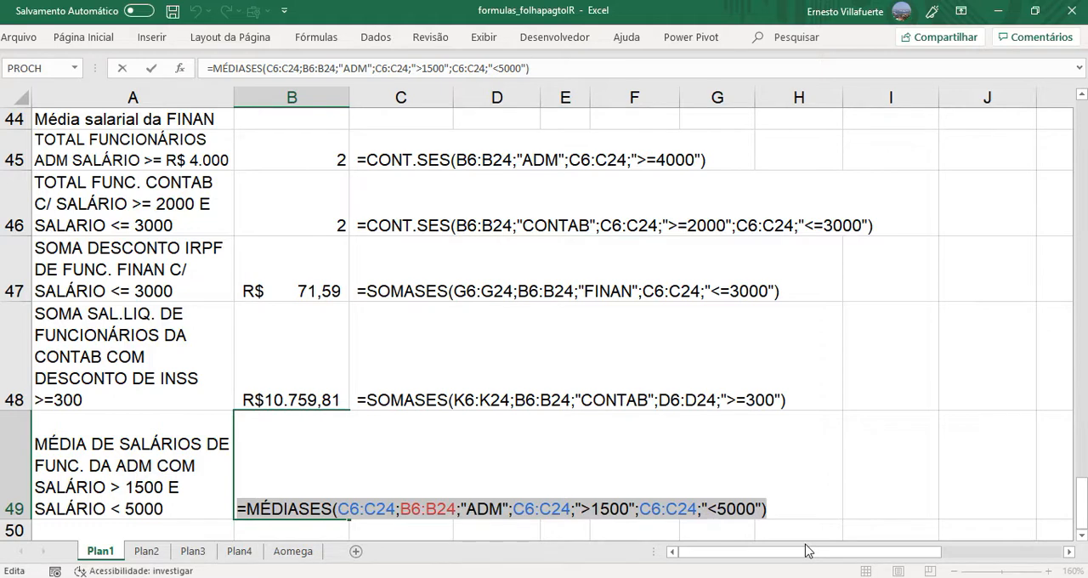
{"action": "key", "text": "Escape"}
{"action": "double_click", "coordinate": [400, 496]}
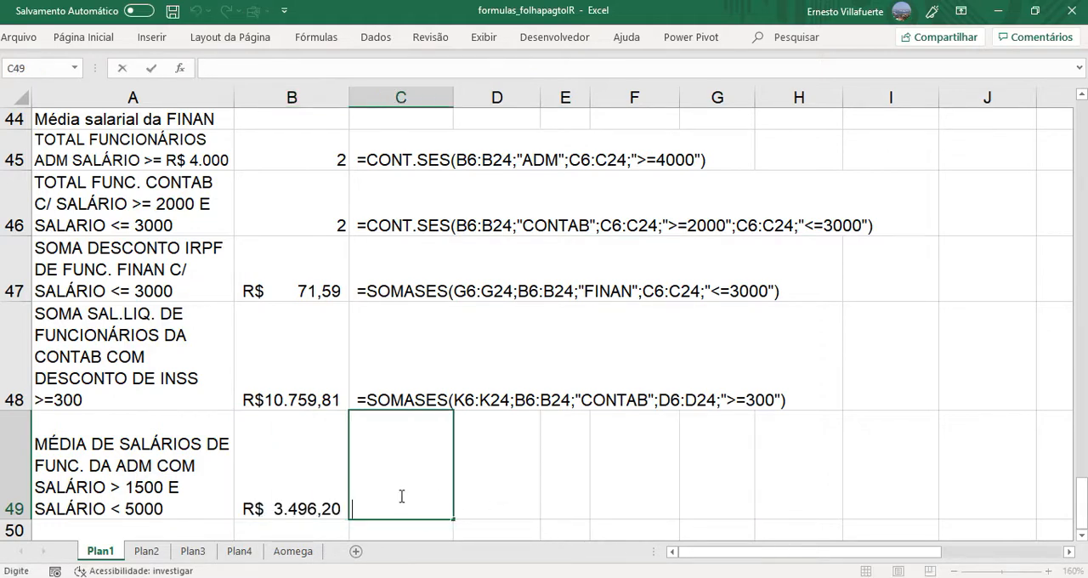
{"action": "key", "text": "ctrl+v"}
{"action": "key", "text": "Return"}
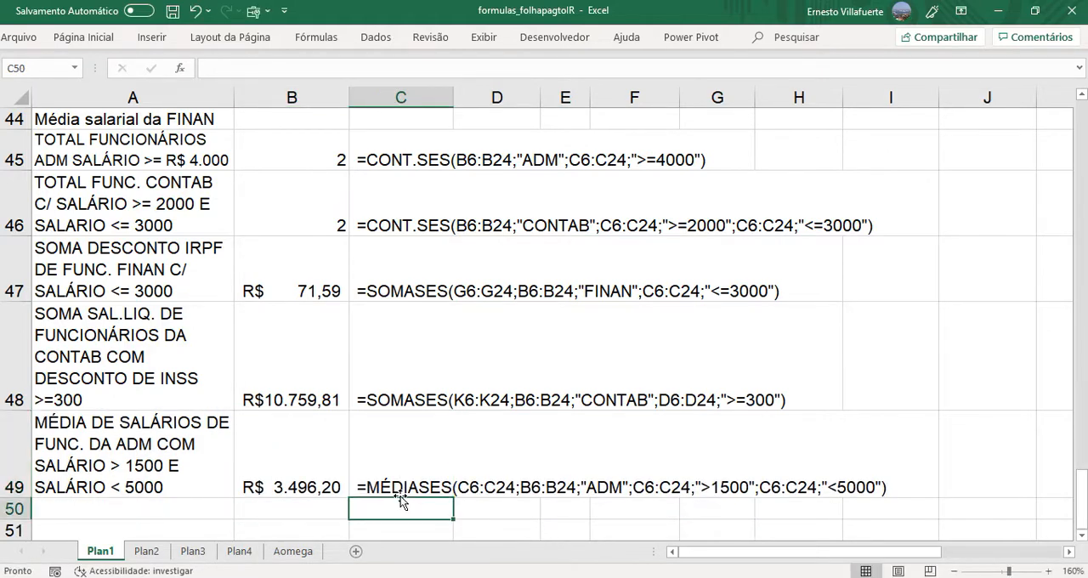
- Review the MÉDIASES formula in B49 against the payroll table at the start of the sheet
{"action": "left_click", "coordinate": [292, 487]}
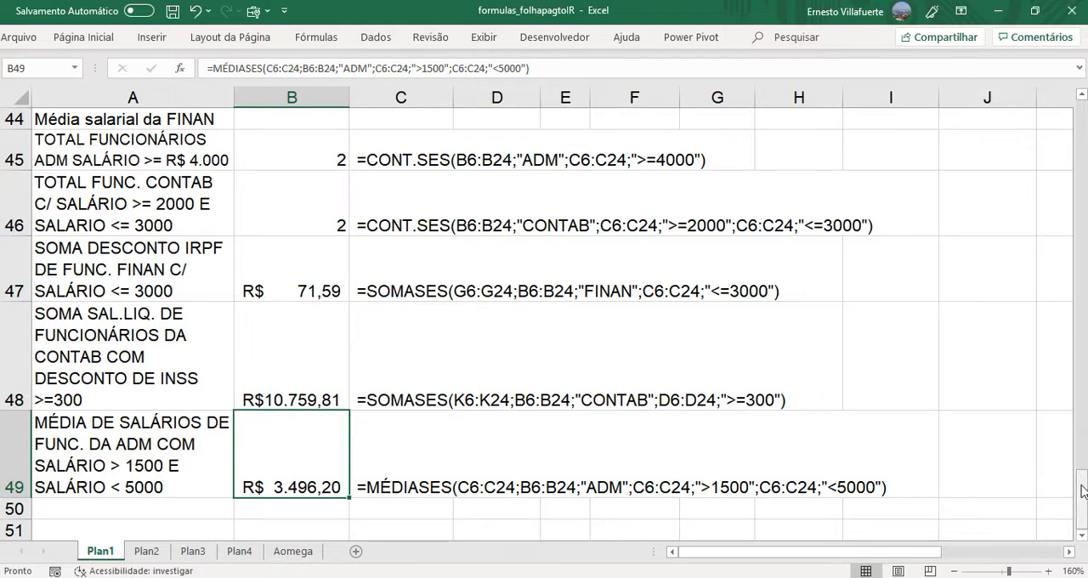
{"action": "left_click_drag", "start_coordinate": [1083, 491], "coordinate": [1082, 109]}
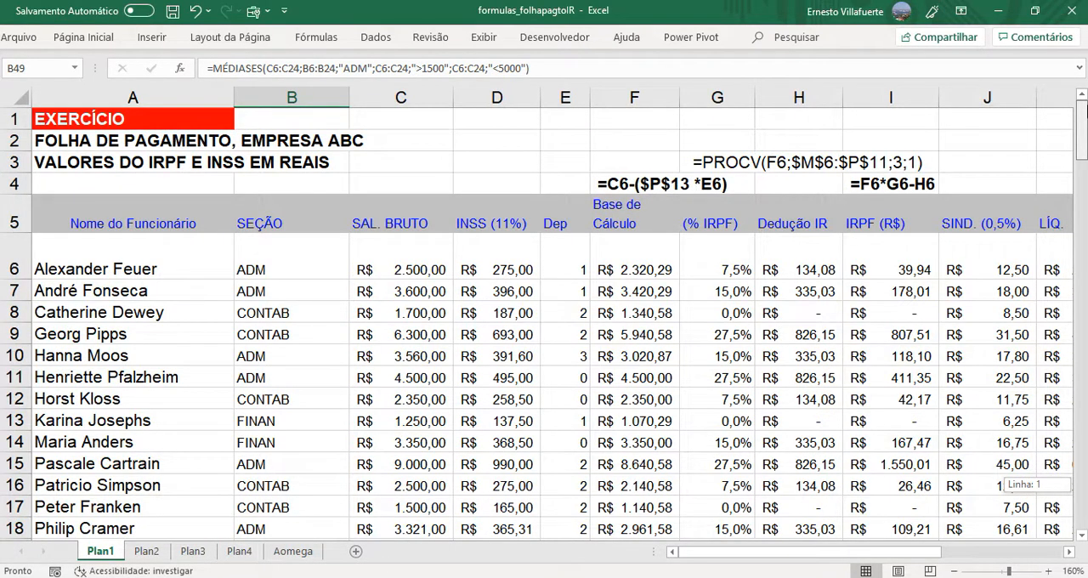
{"action": "left_click_drag", "start_coordinate": [1082, 109], "coordinate": [1082, 503]}
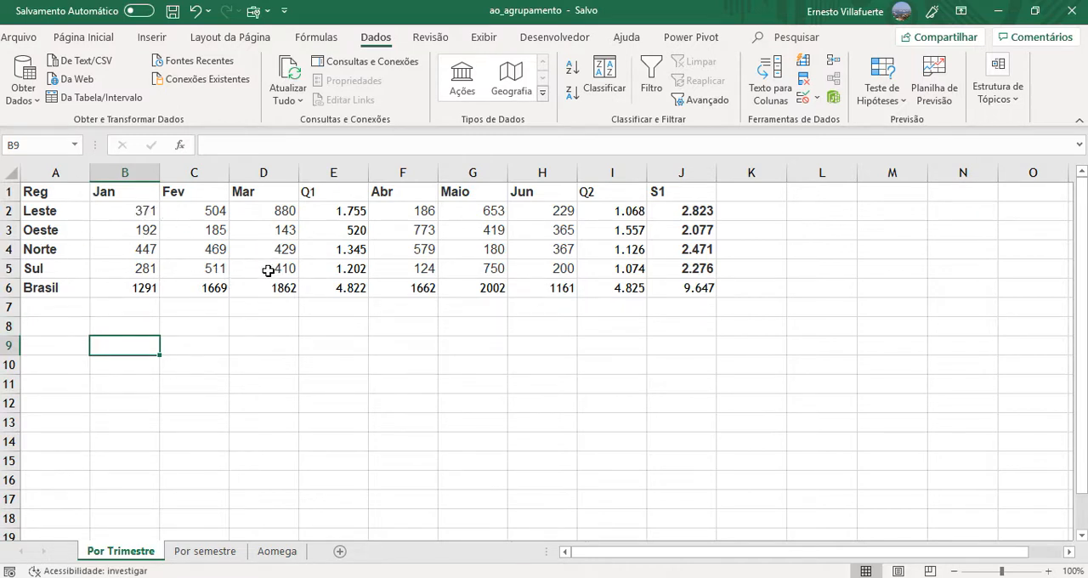
- In the Por Trimestre sheet of ao_agrupamento, replace the Leste Q1 value in E2 with =SOMA(B2:D2)
{"action": "left_click", "coordinate": [342, 212]}
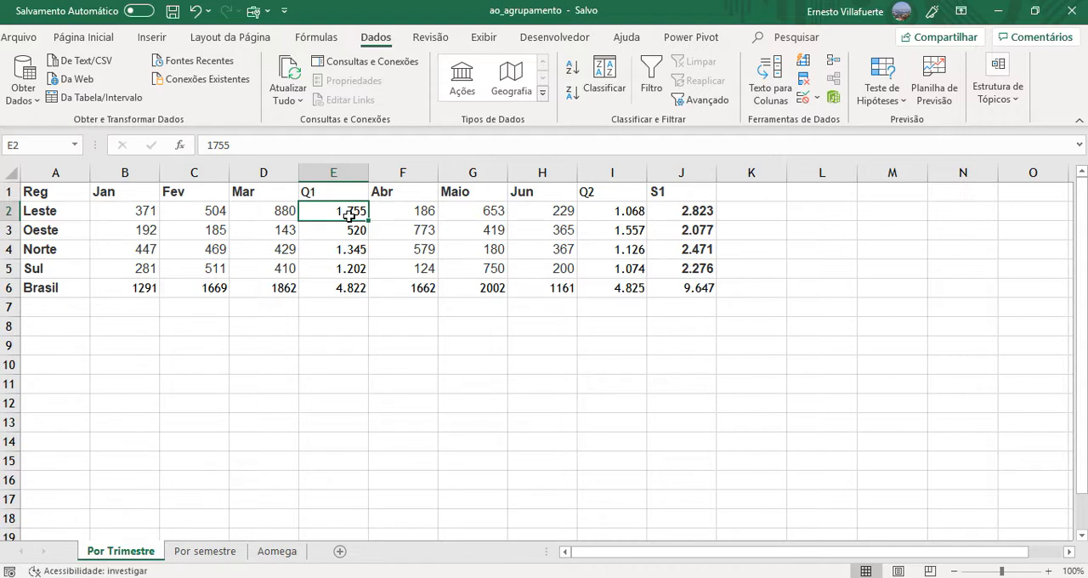
{"action": "type", "text": "="}
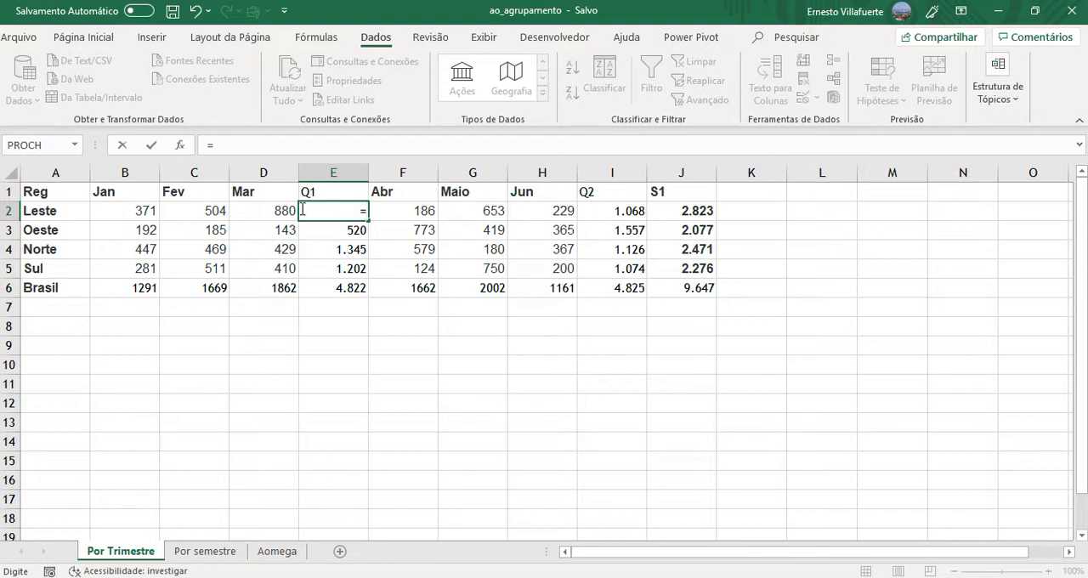
{"action": "type", "text": "so"}
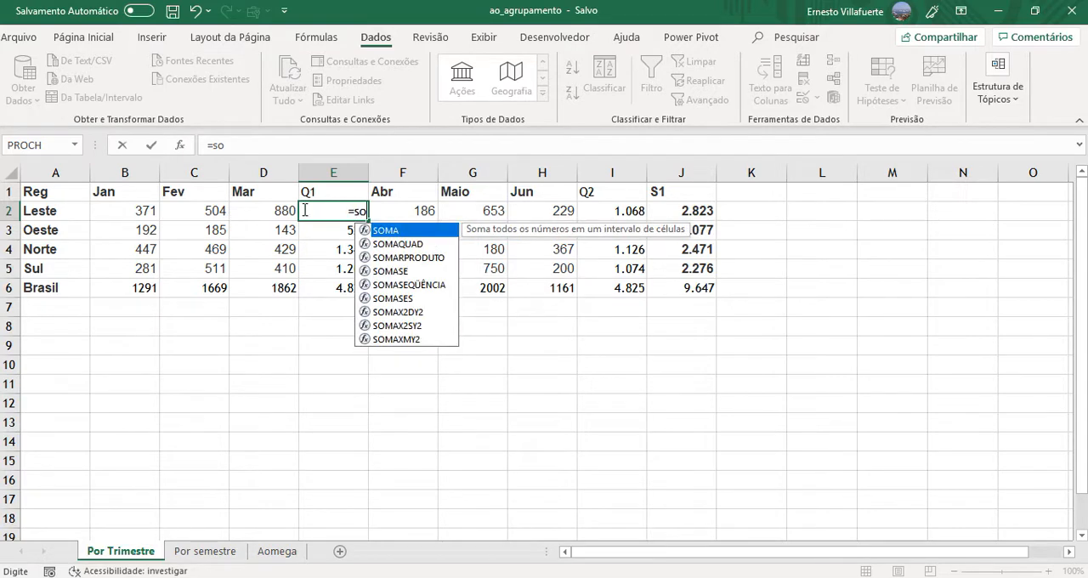
{"action": "key", "text": "BackSpace"}
{"action": "key", "text": "BackSpace"}
{"action": "type", "text": "SOMA("}
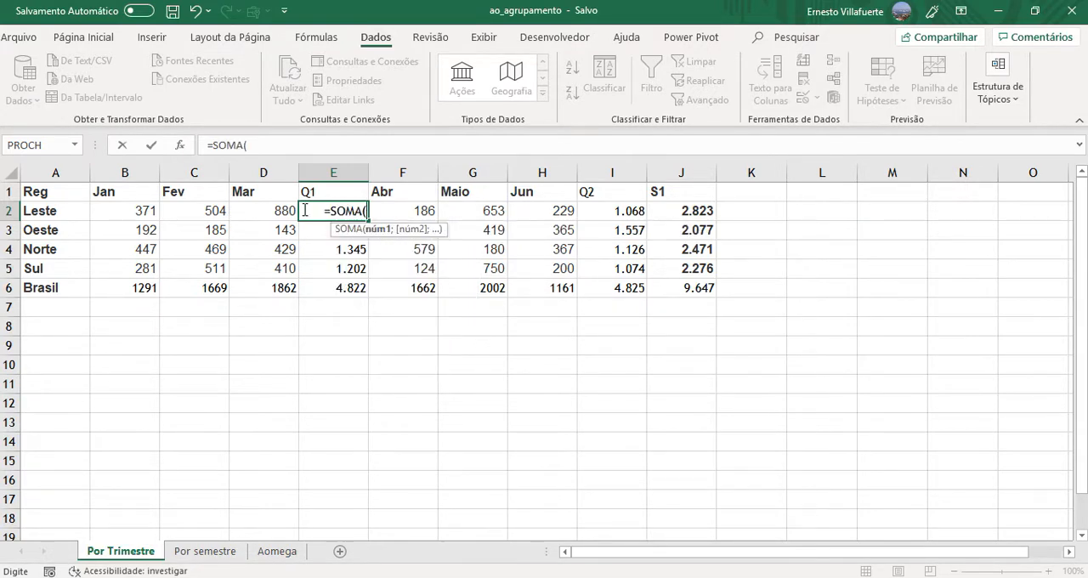
{"action": "left_click", "coordinate": [157, 211]}
{"action": "left_click_drag", "start_coordinate": [165, 211], "coordinate": [278, 206]}
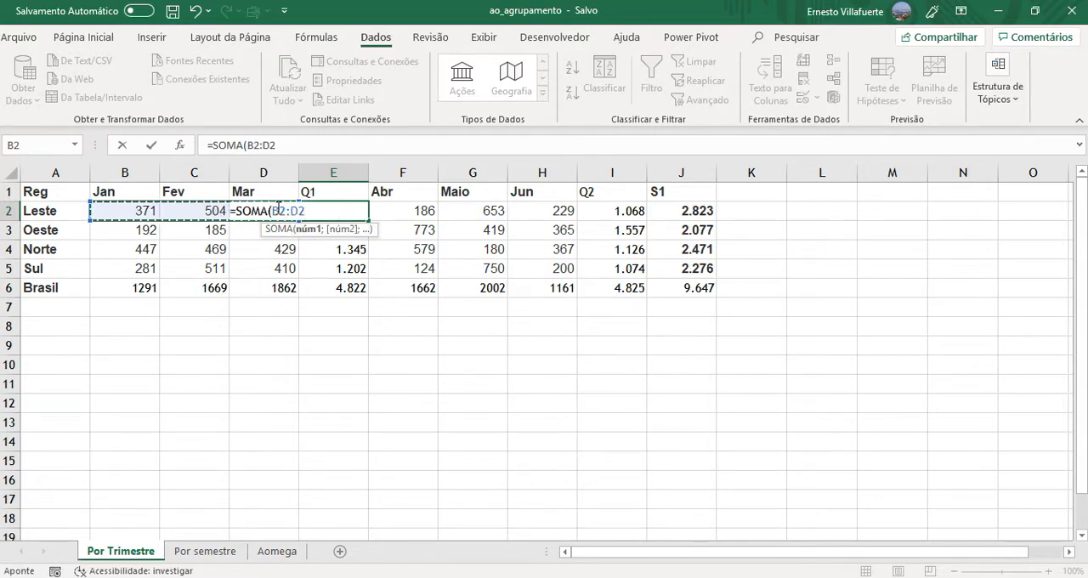
{"action": "type", "text": ")"}
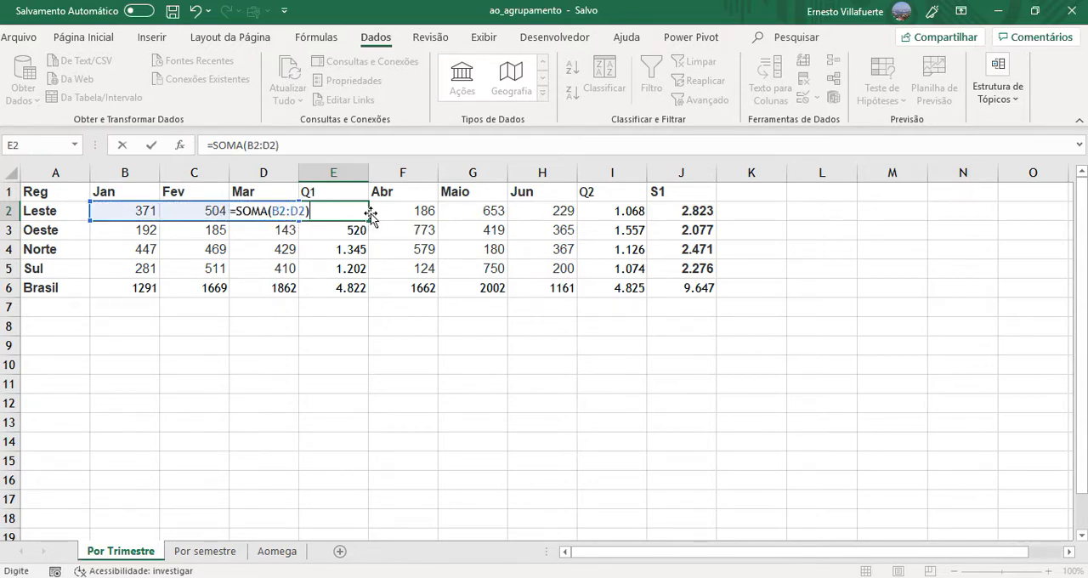
{"action": "key", "text": "Return"}
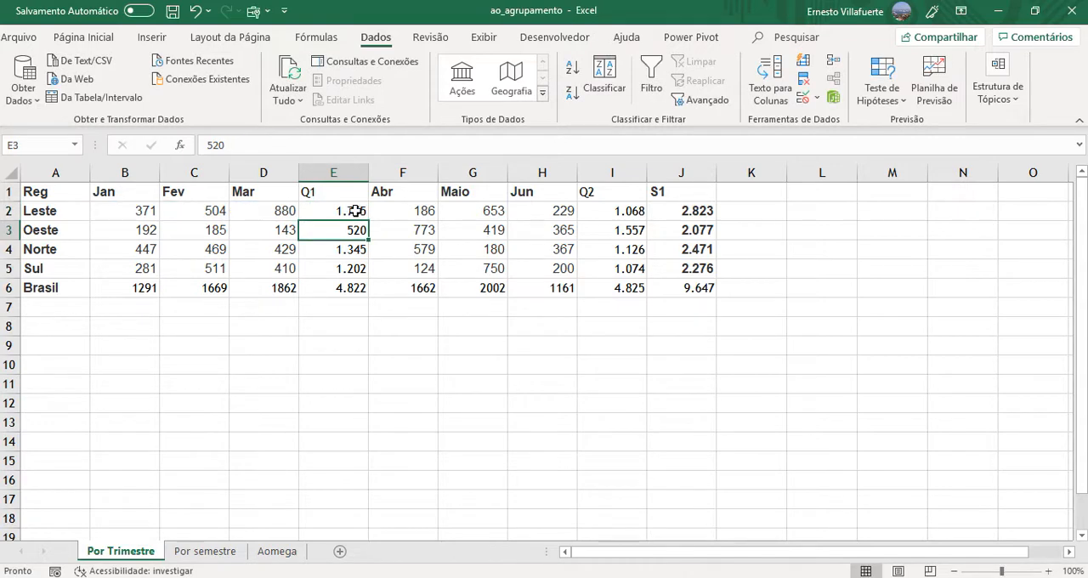
- Fill the Q1 sum formula from E2 down through E5 and check the Brasil total's formula in E6
{"action": "left_click", "coordinate": [359, 212]}
{"action": "left_click_drag", "start_coordinate": [368, 220], "coordinate": [366, 281]}
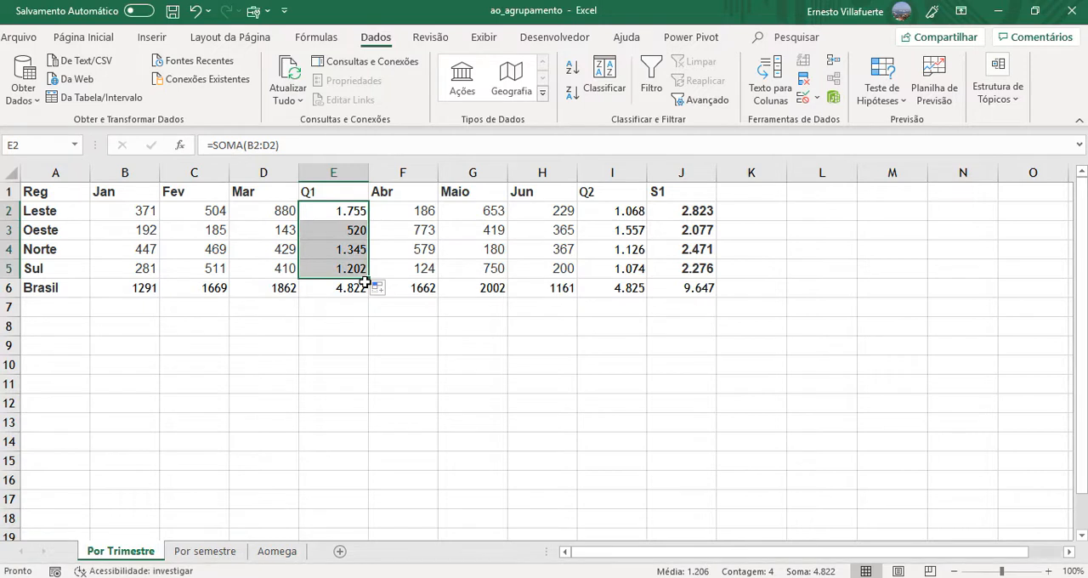
{"action": "left_click", "coordinate": [350, 290]}
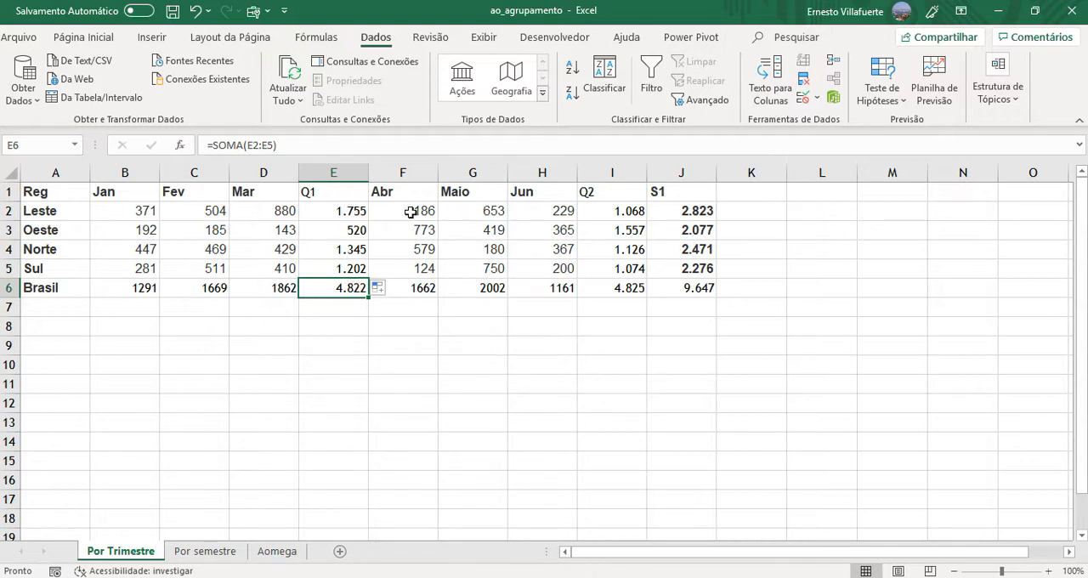
- Check the Leste values for Abr to Jun, and clear the fixed Q2 values in I2:I5
{"action": "left_click_drag", "start_coordinate": [414, 212], "coordinate": [570, 217]}
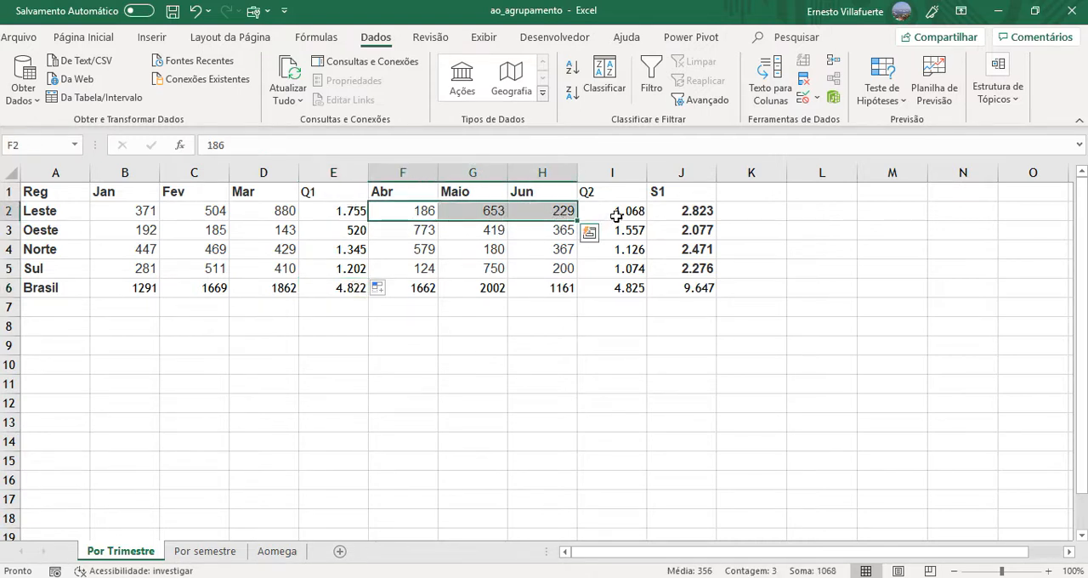
{"action": "left_click", "coordinate": [618, 217]}
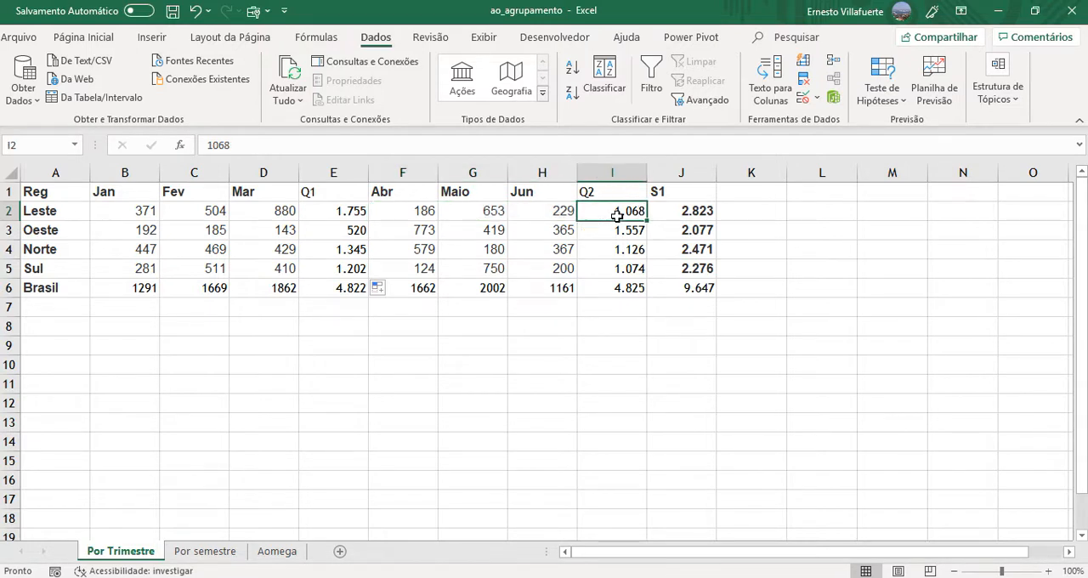
{"action": "left_click_drag", "start_coordinate": [619, 217], "coordinate": [621, 269]}
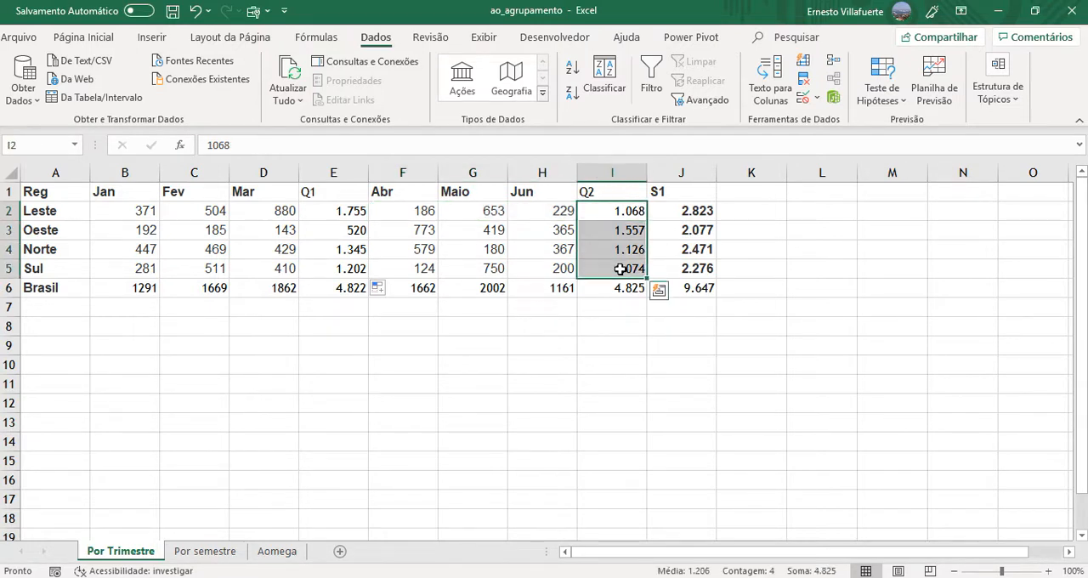
{"action": "key", "text": "Delete"}
- Enter =SOMA(F2:H2) in I2 as the Leste Q2 total and fill it down through I5
{"action": "left_click", "coordinate": [602, 211]}
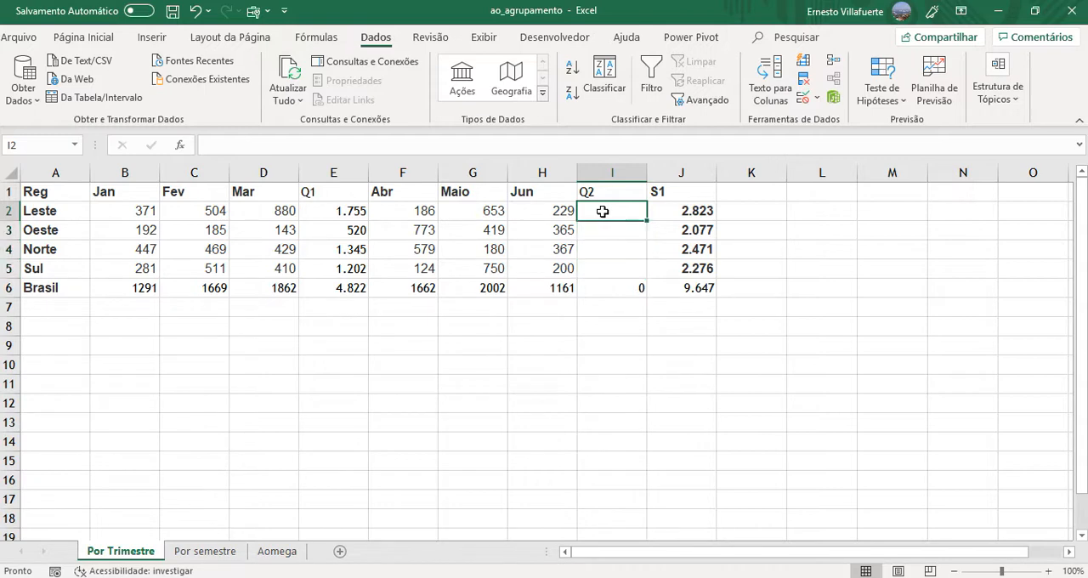
{"action": "type", "text": "=SOMA"}
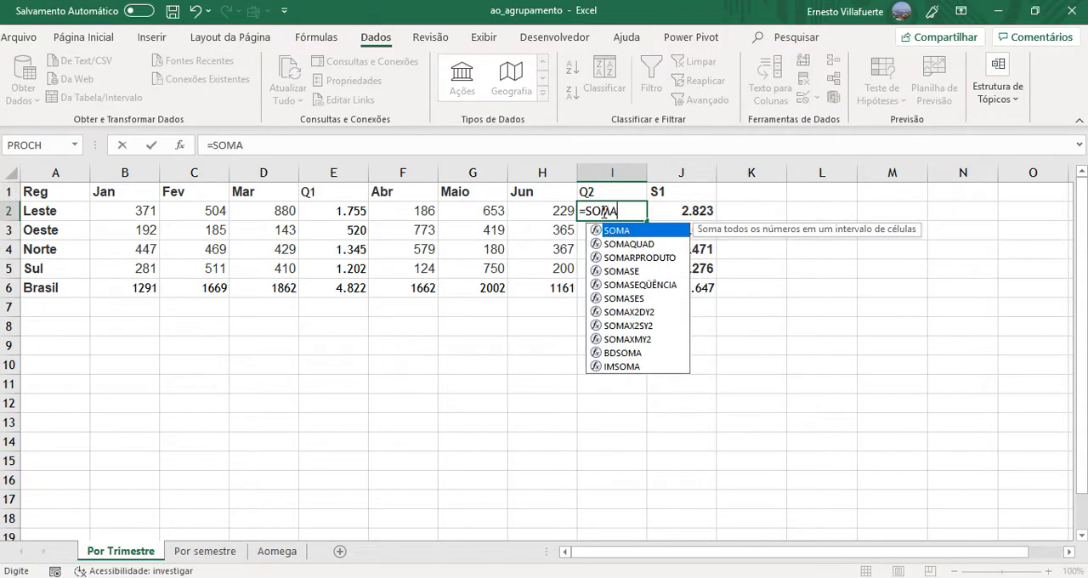
{"action": "type", "text": "("}
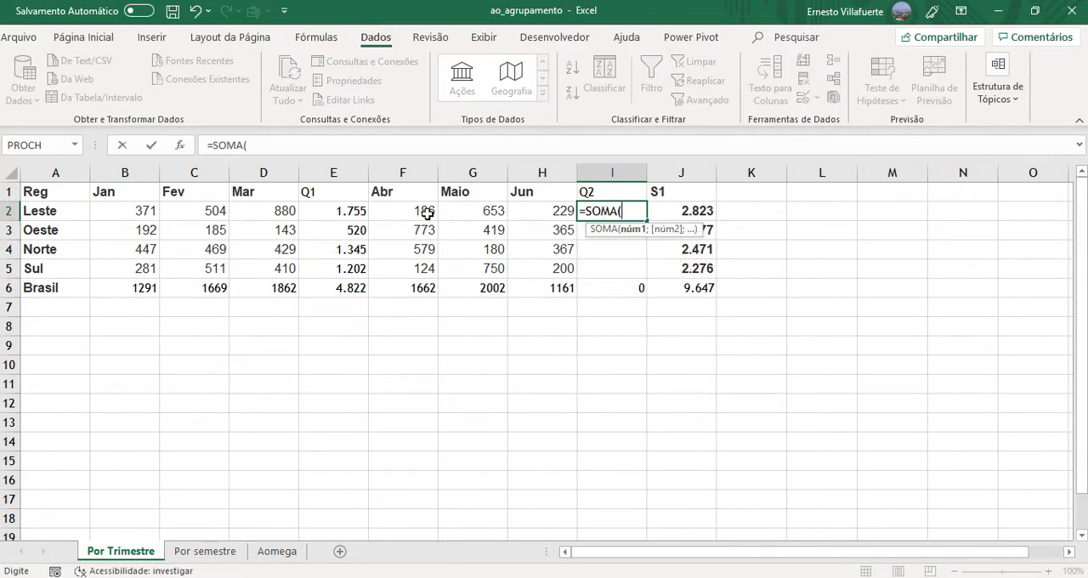
{"action": "left_click_drag", "start_coordinate": [427, 214], "coordinate": [552, 210]}
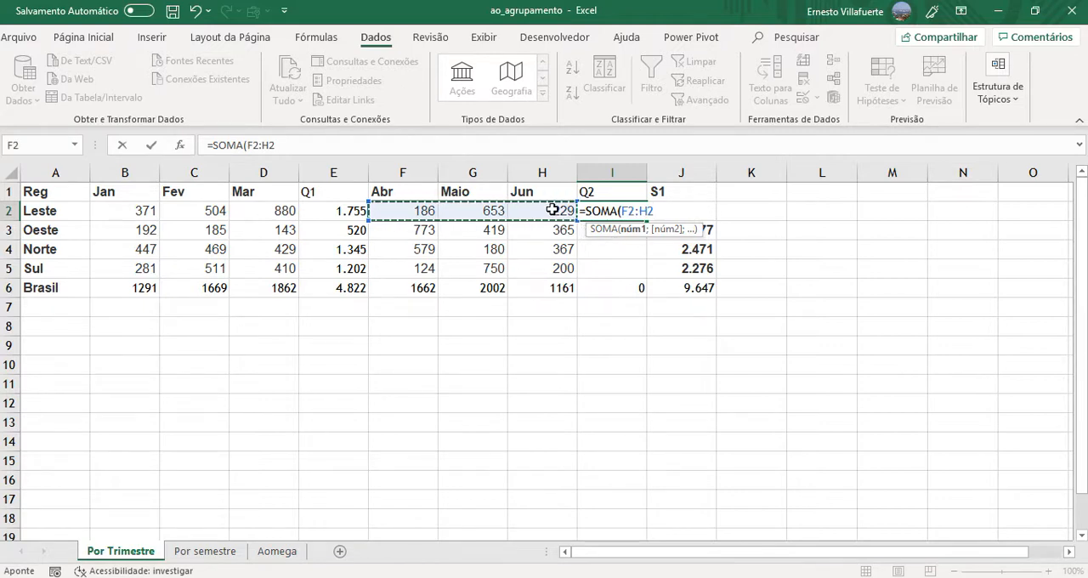
{"action": "type", "text": ")"}
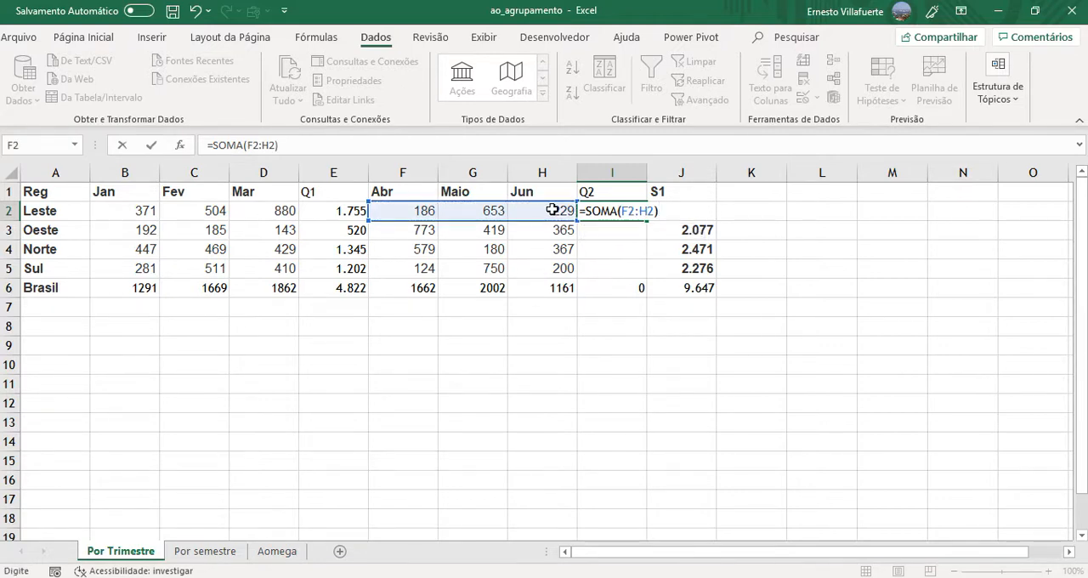
{"action": "key", "text": "Return"}
{"action": "left_click", "coordinate": [607, 211]}
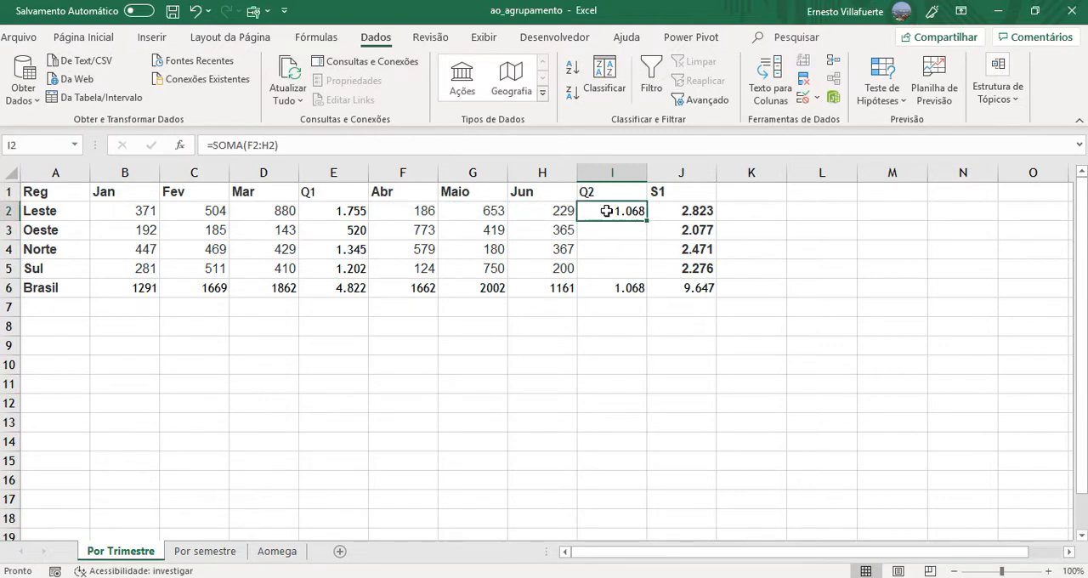
{"action": "left_click_drag", "start_coordinate": [647, 220], "coordinate": [651, 272]}
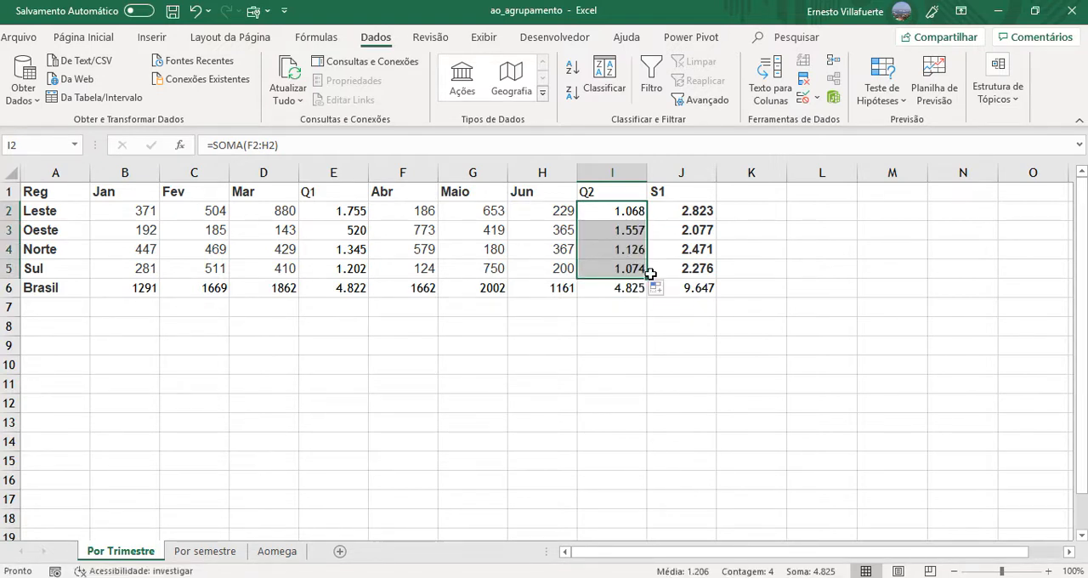
- Clear the fixed S1 values of the four regions in J2:J5
{"action": "left_click", "coordinate": [701, 216]}
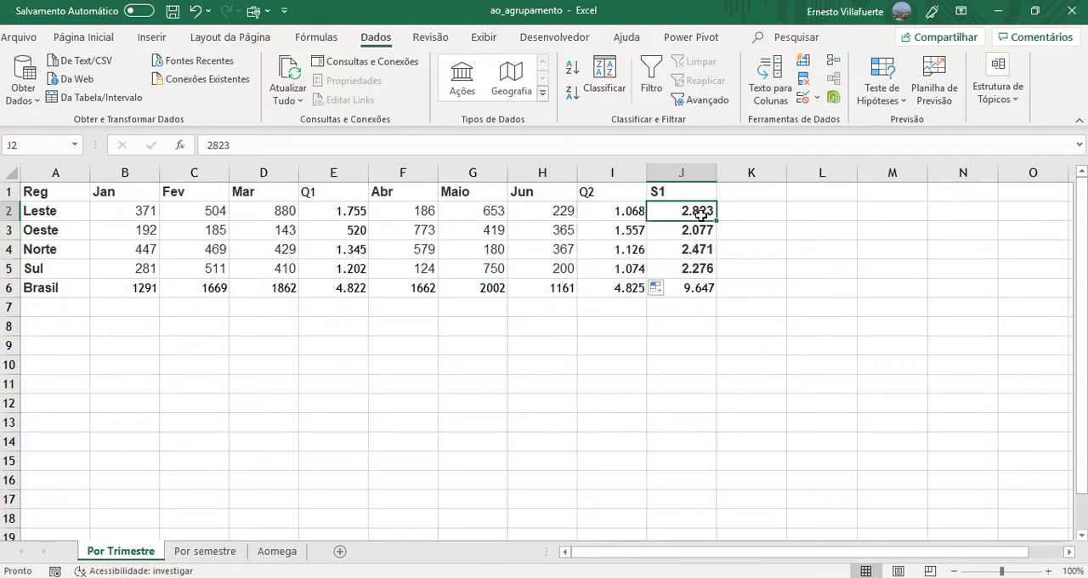
{"action": "left_click_drag", "start_coordinate": [701, 215], "coordinate": [698, 266]}
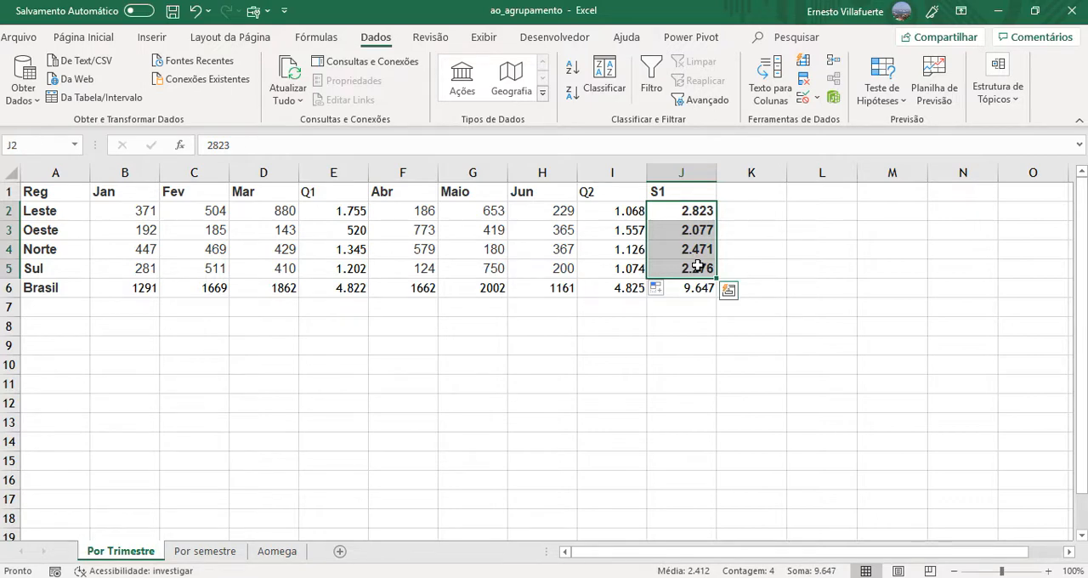
{"action": "key", "text": "Delete"}
- Enter =E2+I2 in J2 as the Leste semester total and fill it down through J5
{"action": "left_click", "coordinate": [668, 218]}
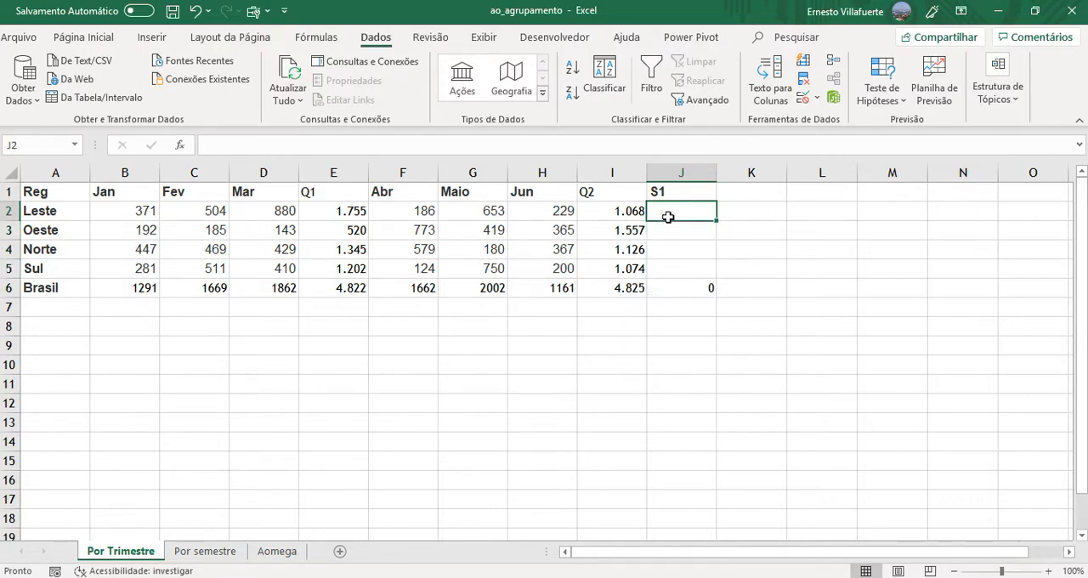
{"action": "type", "text": "="}
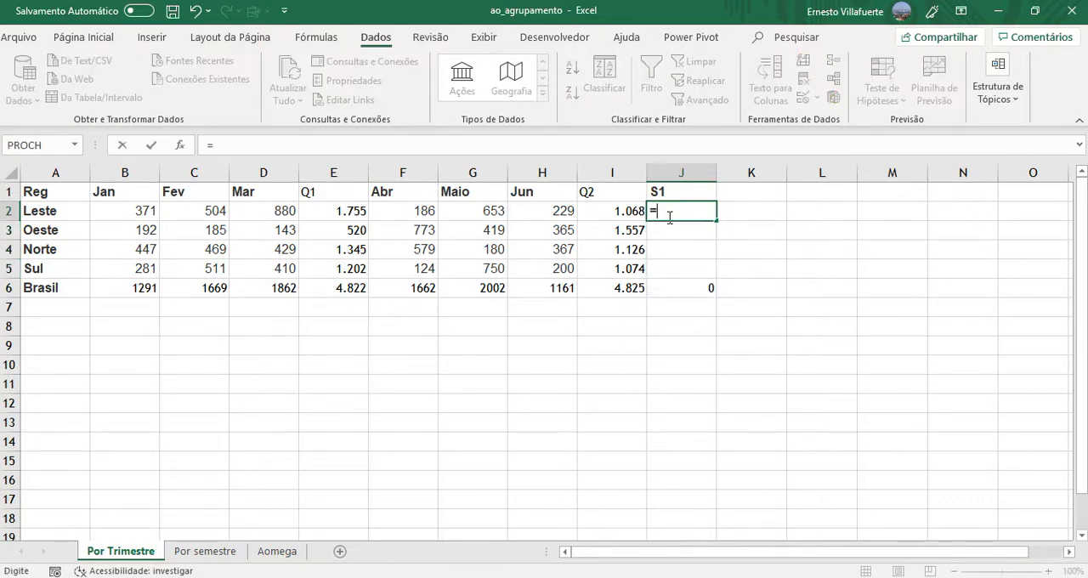
{"action": "left_click", "coordinate": [343, 211]}
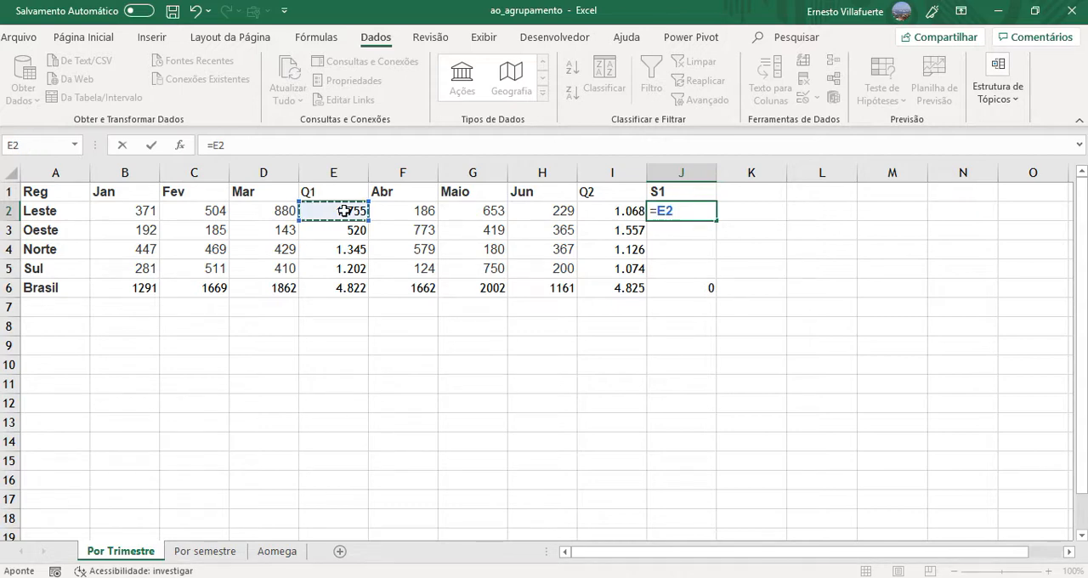
{"action": "type", "text": "+"}
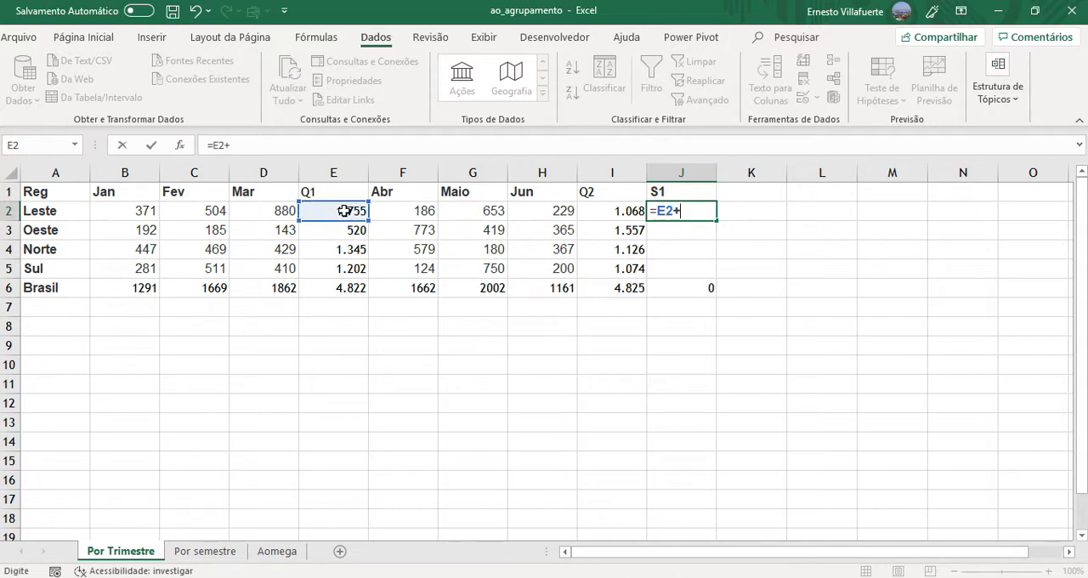
{"action": "left_click", "coordinate": [615, 215]}
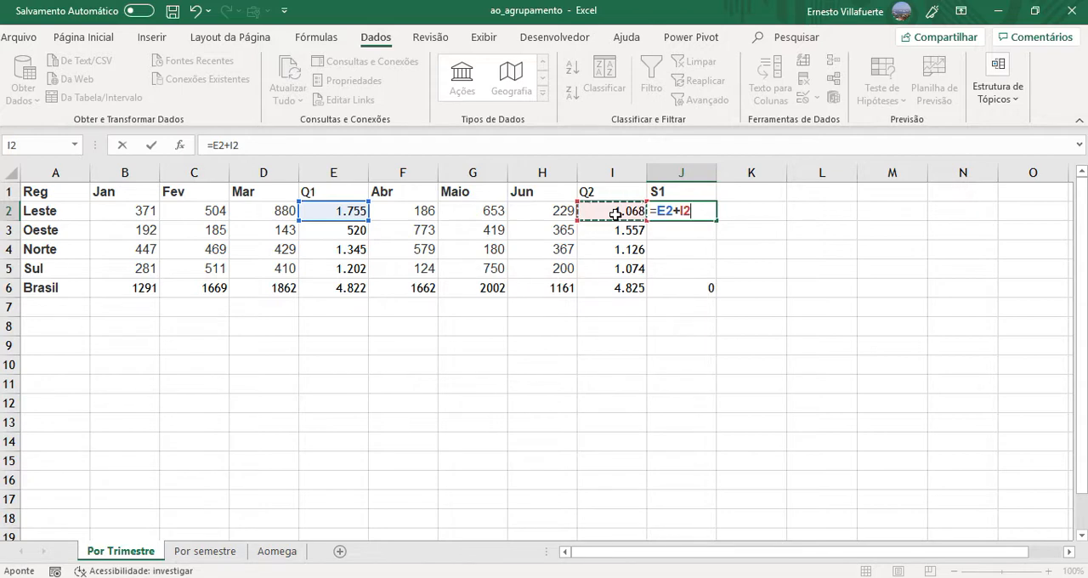
{"action": "key", "text": "Return"}
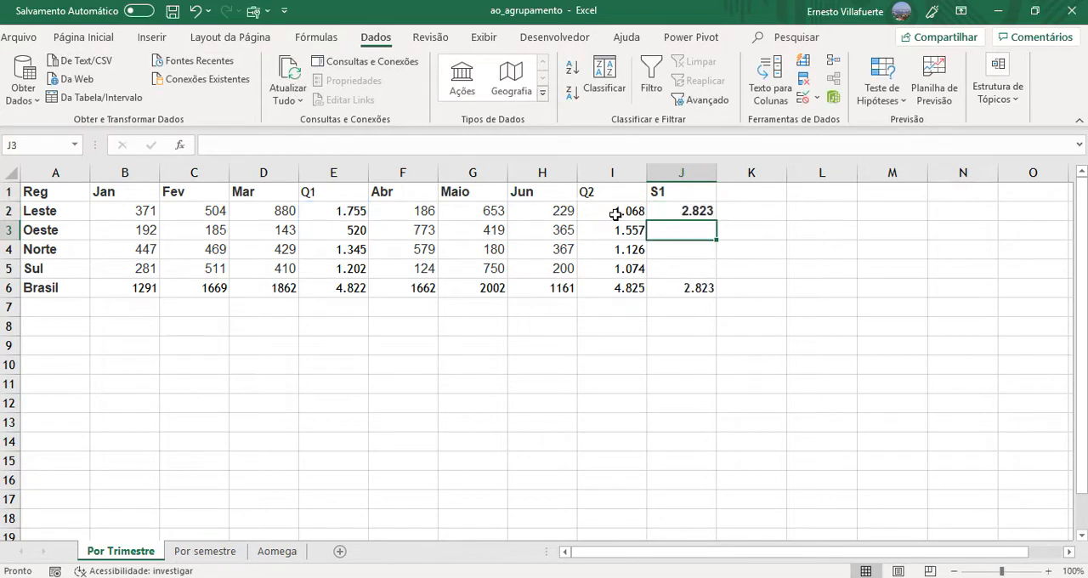
{"action": "left_click", "coordinate": [707, 206]}
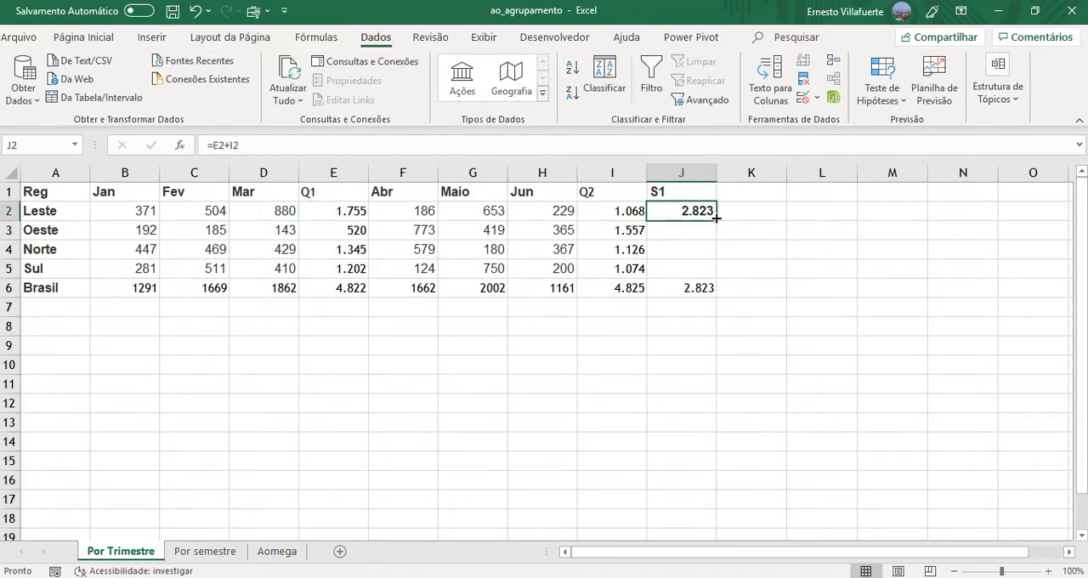
{"action": "left_click_drag", "start_coordinate": [717, 220], "coordinate": [718, 279]}
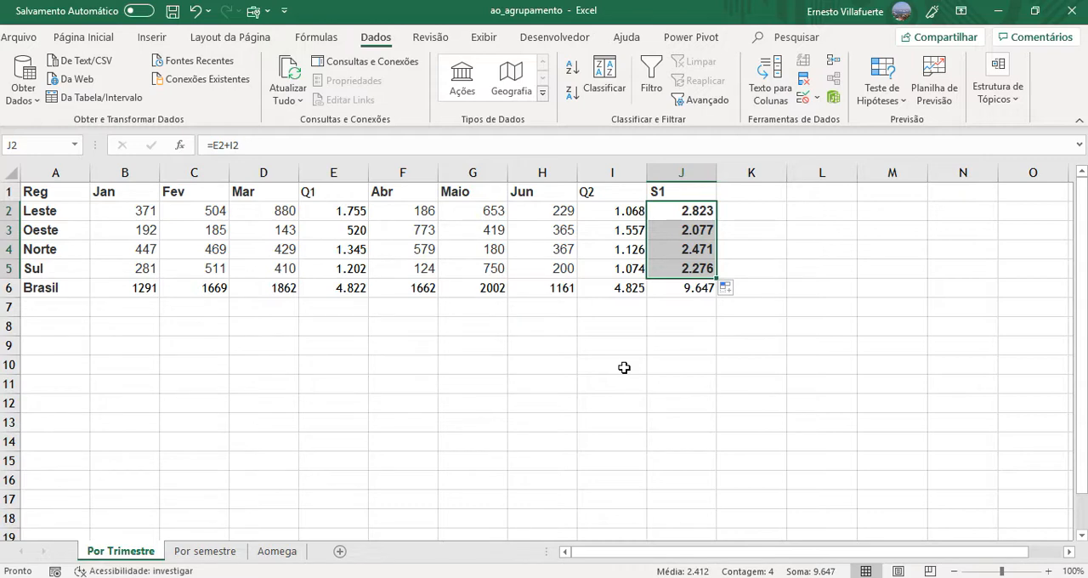
- Try grouping columns B to E, from Jan through the Q1 total, as one outline group
{"action": "left_click", "coordinate": [1049, 571]}
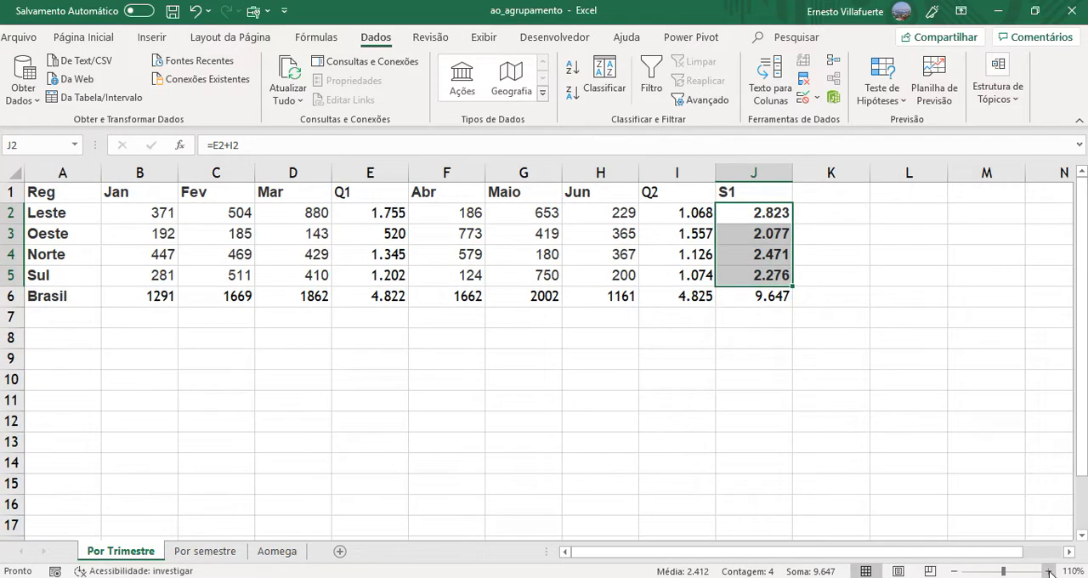
{"action": "left_click", "coordinate": [1049, 572]}
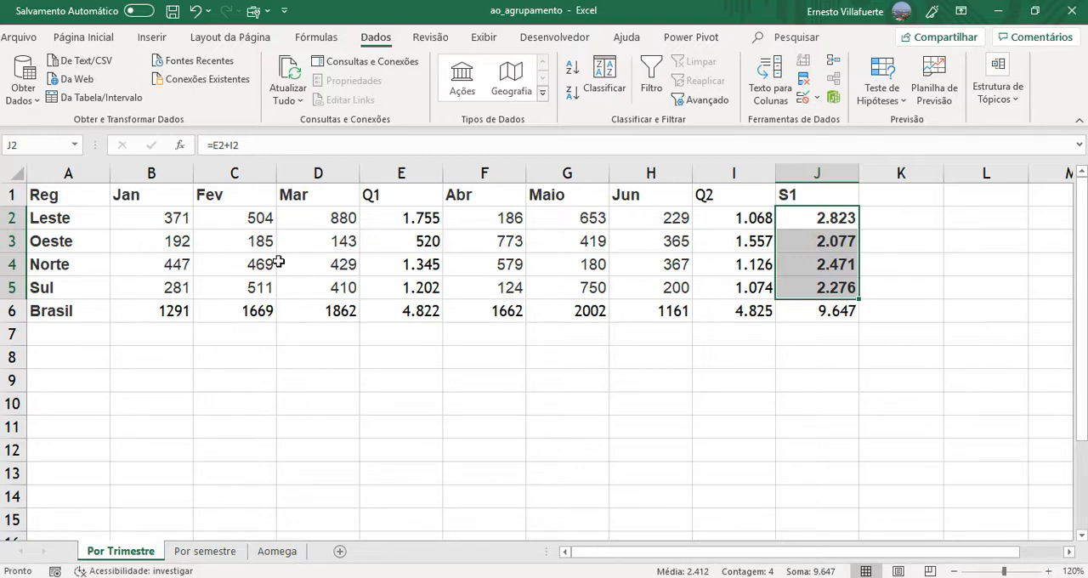
{"action": "left_click", "coordinate": [157, 174]}
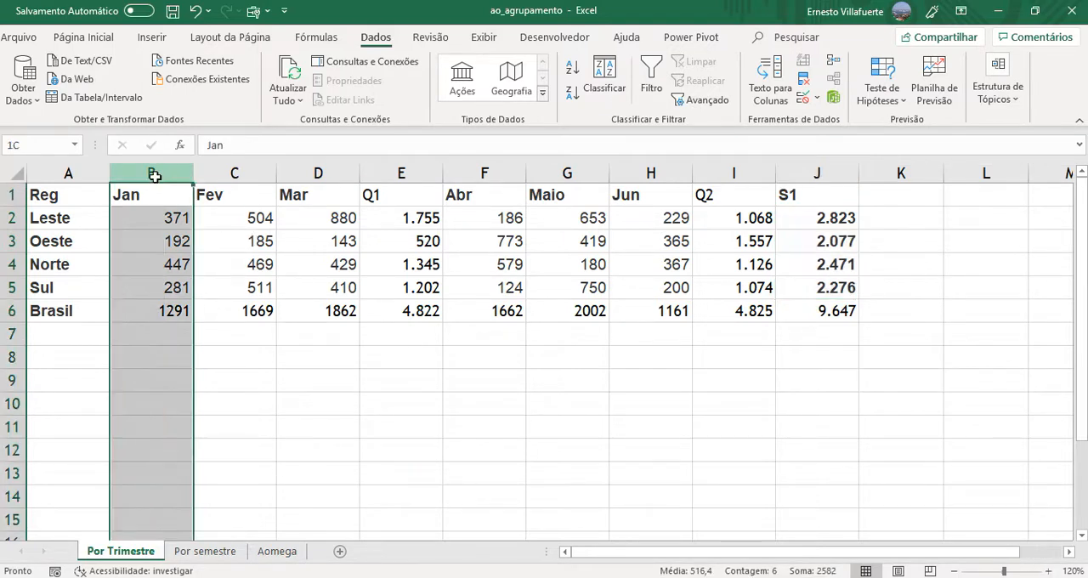
{"action": "left_click_drag", "start_coordinate": [155, 176], "coordinate": [384, 169]}
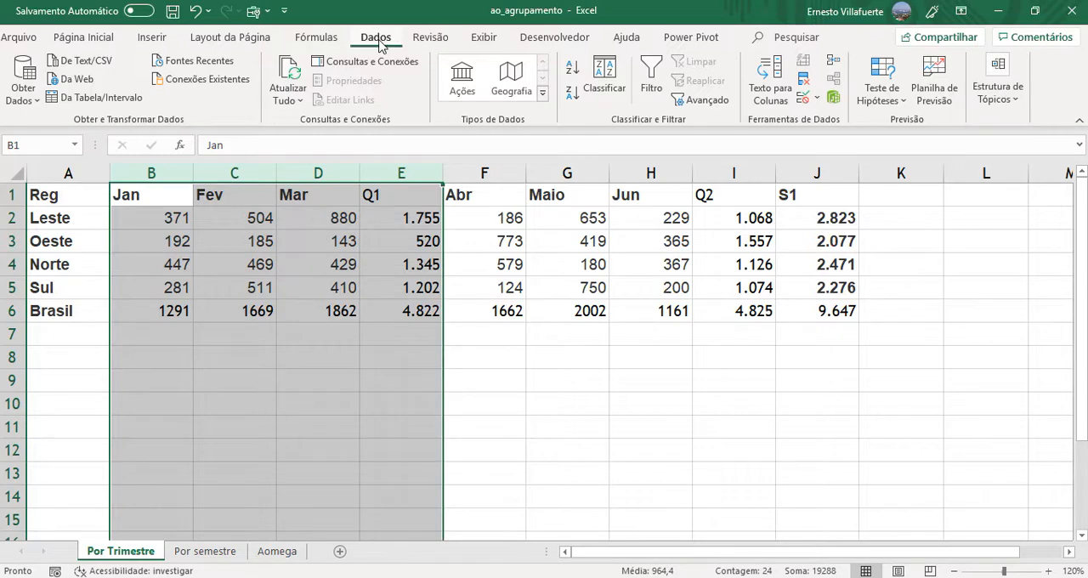
{"action": "left_click", "coordinate": [992, 97]}
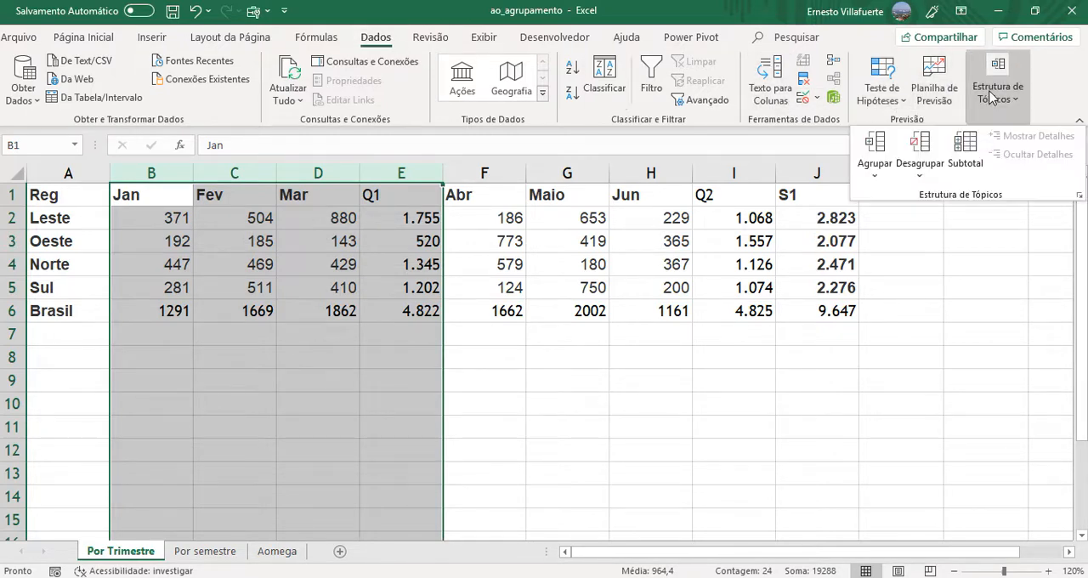
{"action": "left_click", "coordinate": [875, 146]}
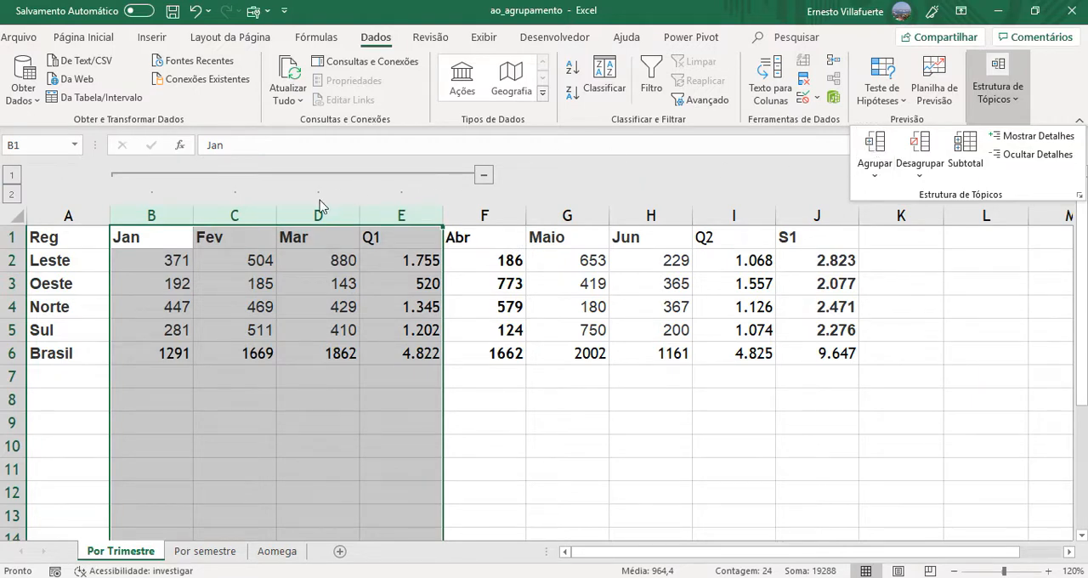
{"action": "left_click", "coordinate": [524, 187]}
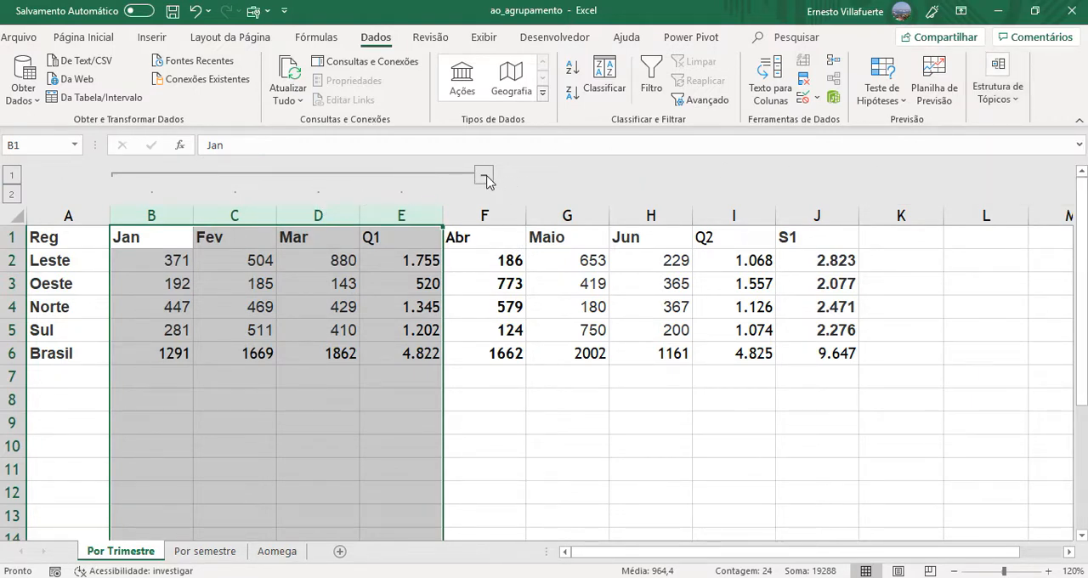
- Collapse and expand the Jan-to-Q1 column group, and ungroup columns B to E
{"action": "left_click", "coordinate": [484, 177]}
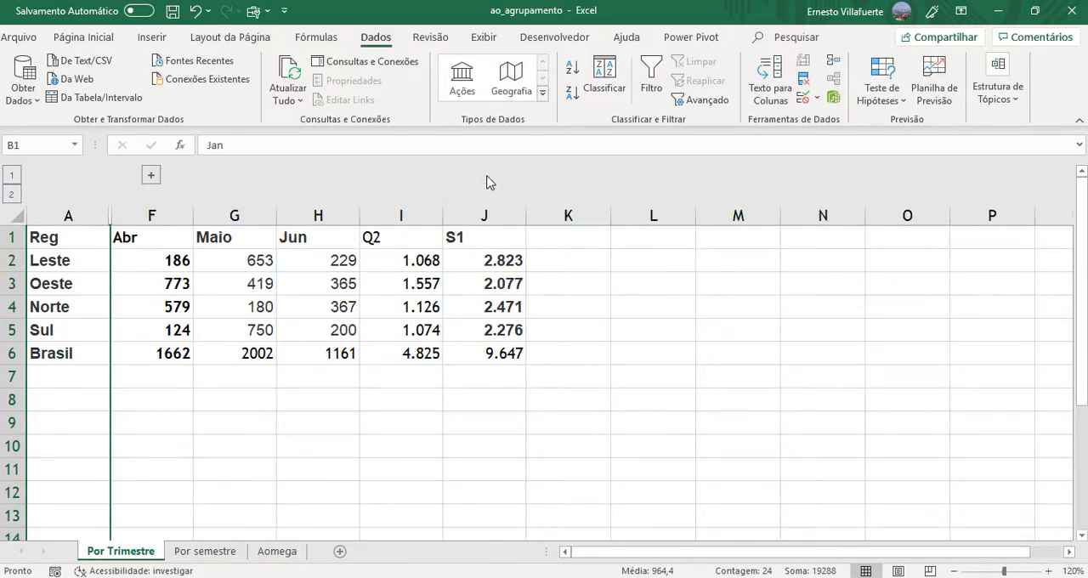
{"action": "left_click", "coordinate": [151, 176]}
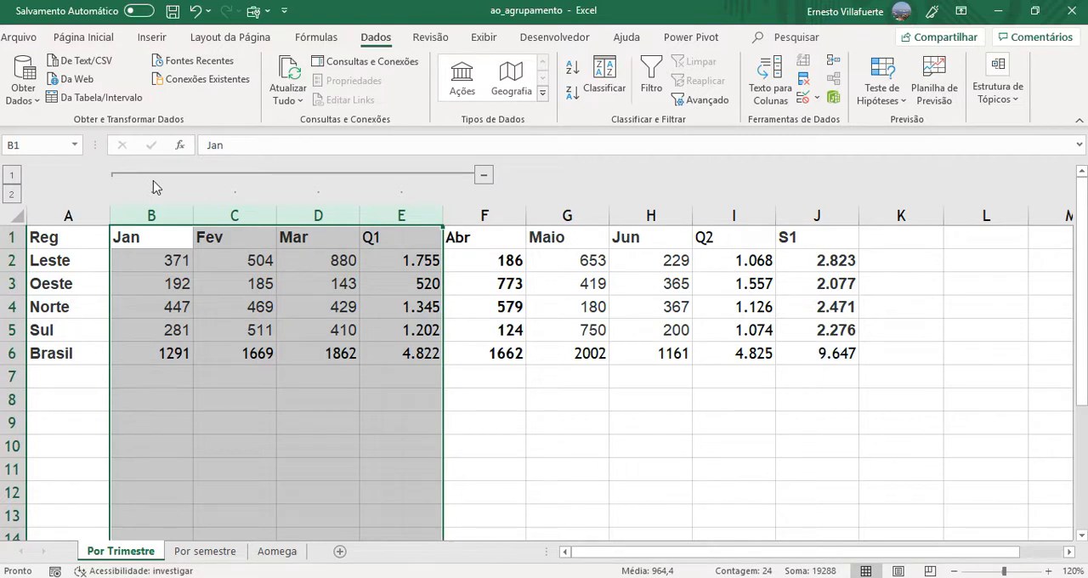
{"action": "left_click", "coordinate": [989, 100]}
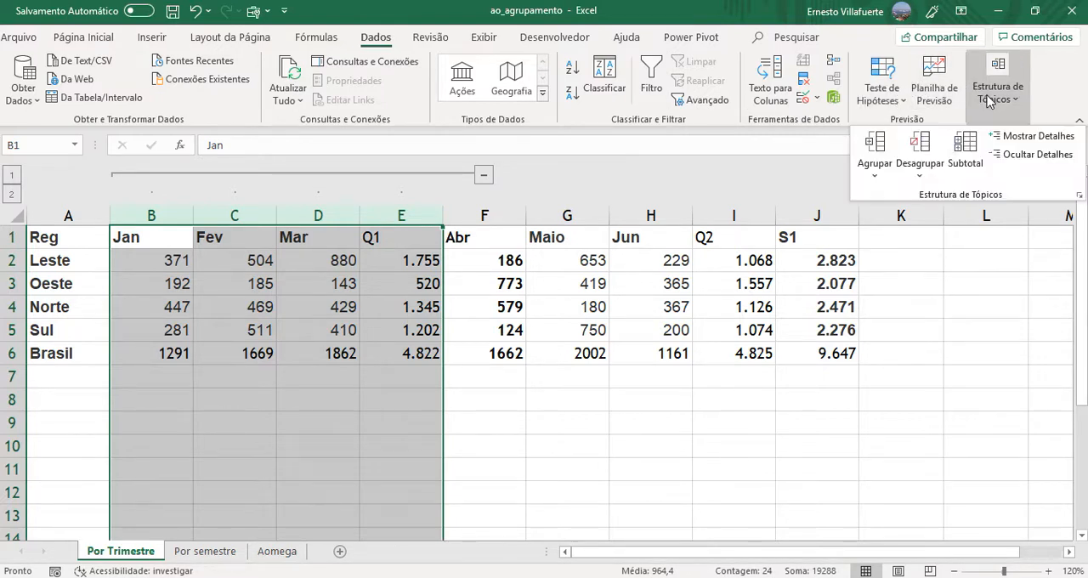
{"action": "left_click", "coordinate": [917, 156]}
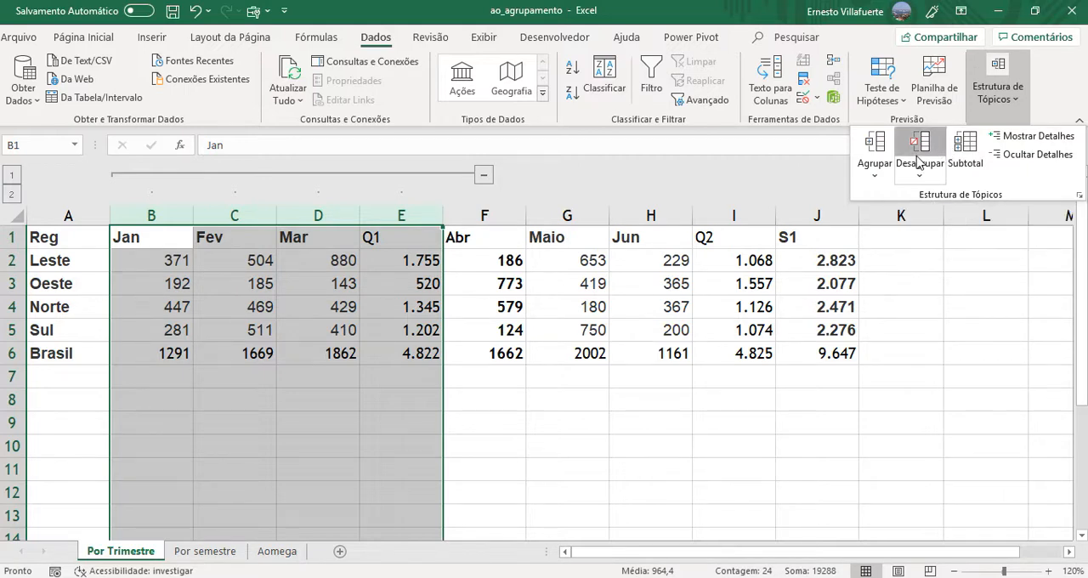
{"action": "left_click", "coordinate": [434, 255]}
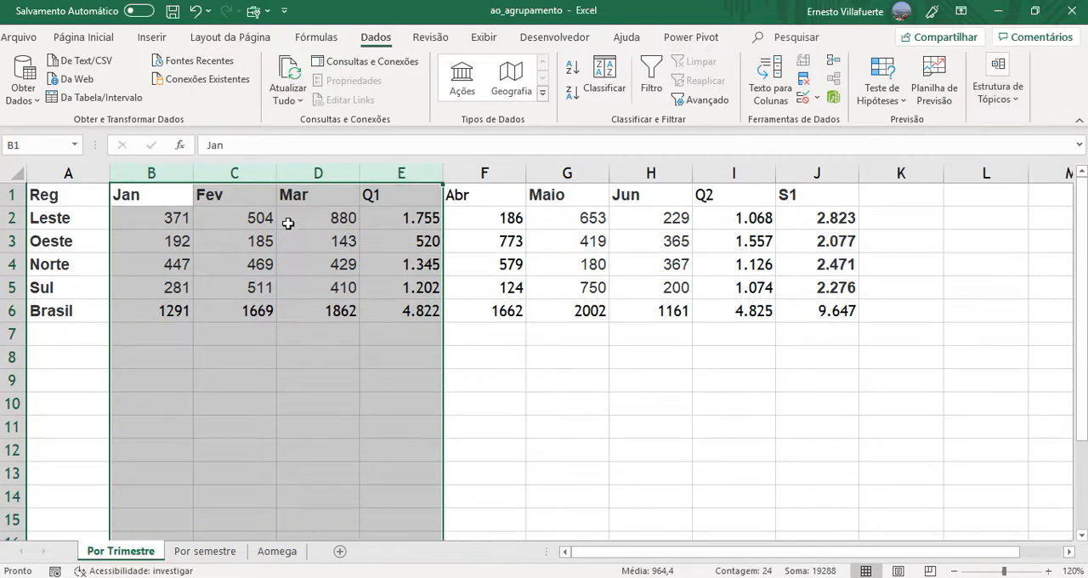
- Group only the month columns B to D (Jan to Mar), and test collapsing and expanding that group
{"action": "left_click_drag", "start_coordinate": [152, 173], "coordinate": [303, 174]}
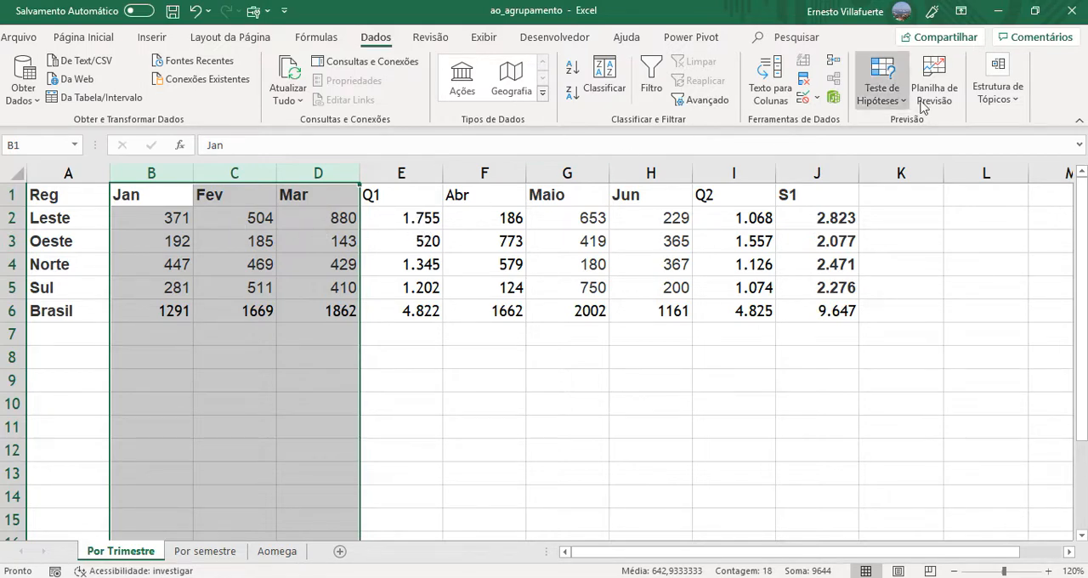
{"action": "left_click", "coordinate": [991, 104]}
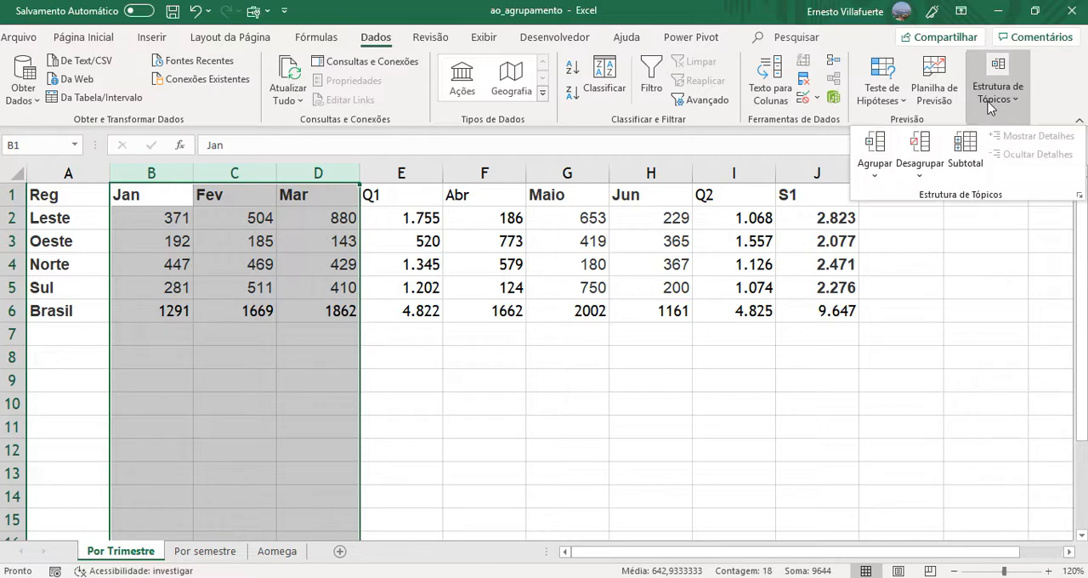
{"action": "left_click", "coordinate": [871, 150]}
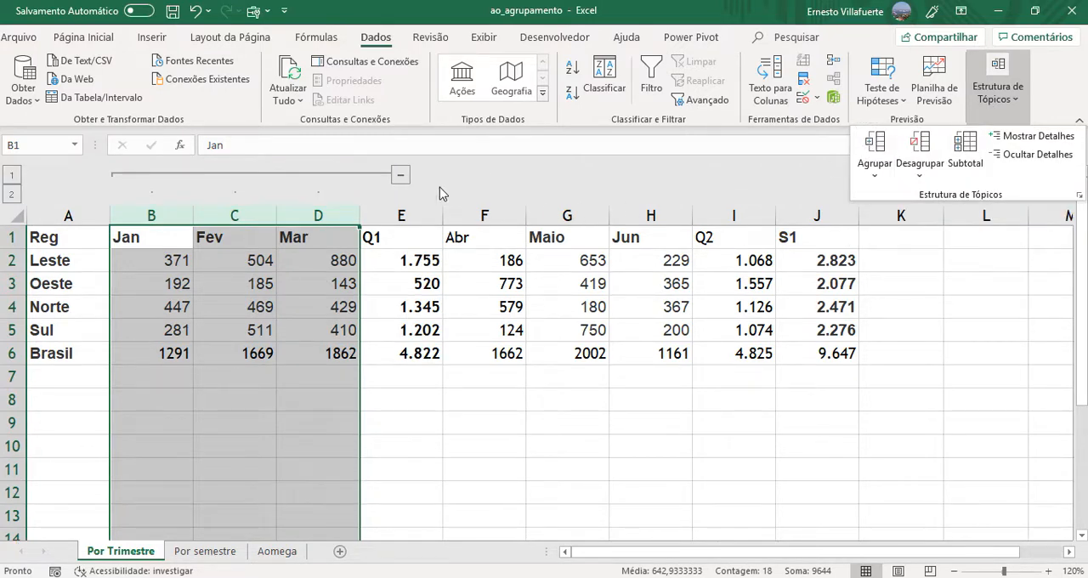
{"action": "left_click", "coordinate": [397, 179]}
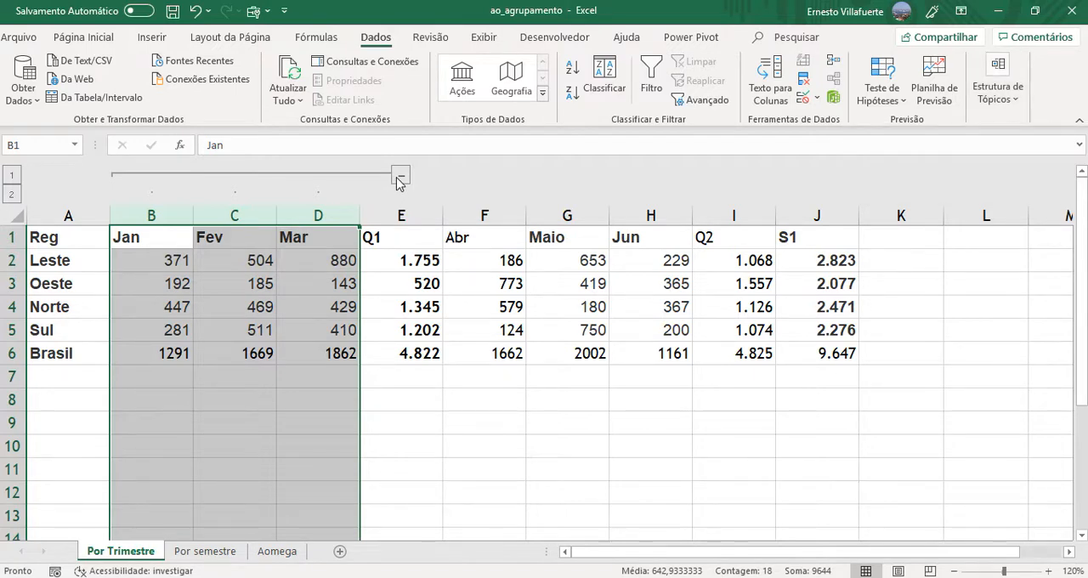
{"action": "left_click", "coordinate": [397, 178]}
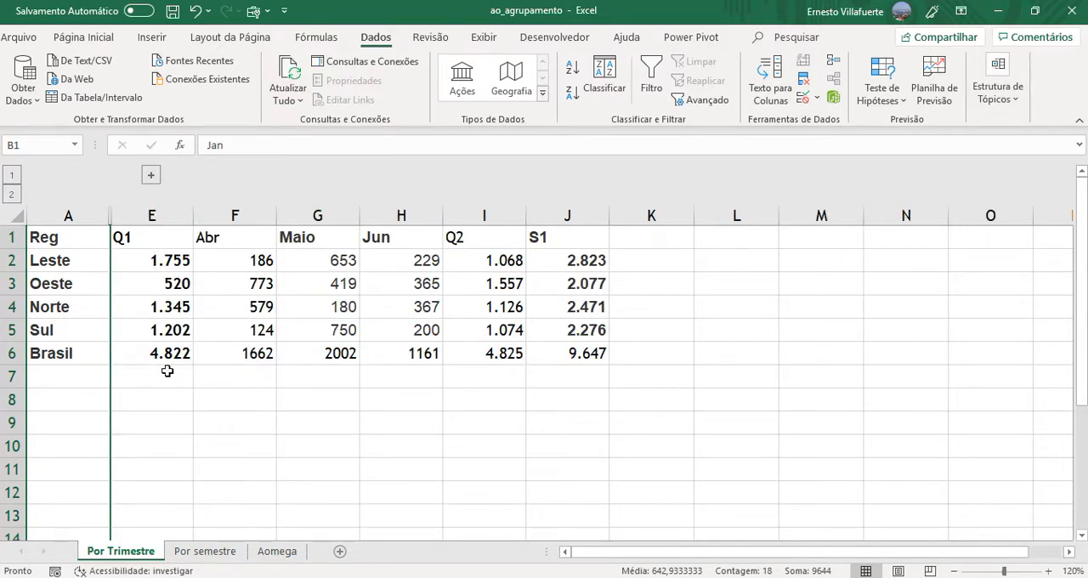
{"action": "left_click", "coordinate": [152, 176]}
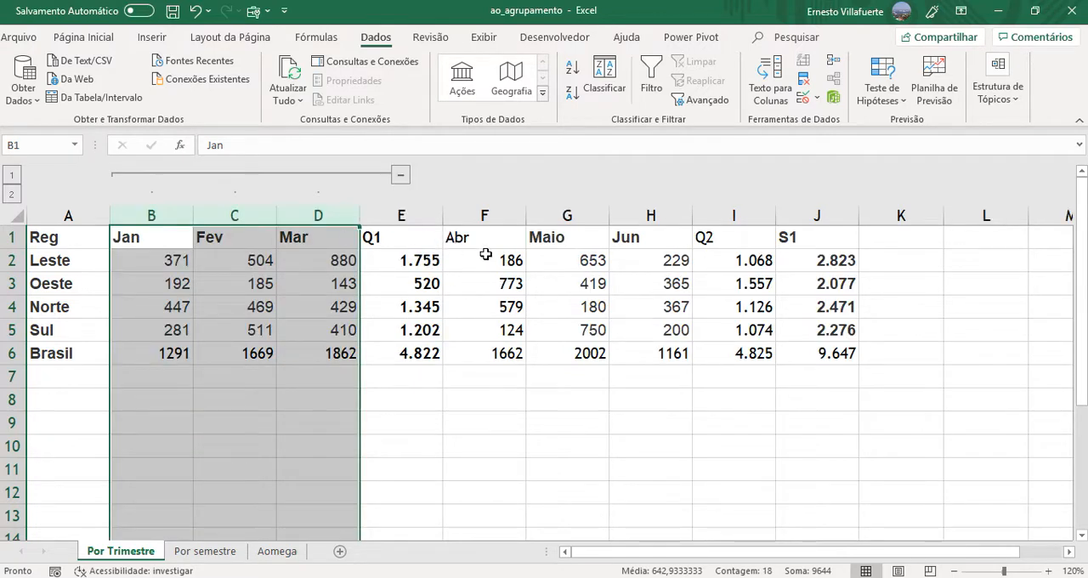
- Group the second-quarter month columns F to H (Abr to Jun)
{"action": "left_click_drag", "start_coordinate": [485, 214], "coordinate": [653, 215]}
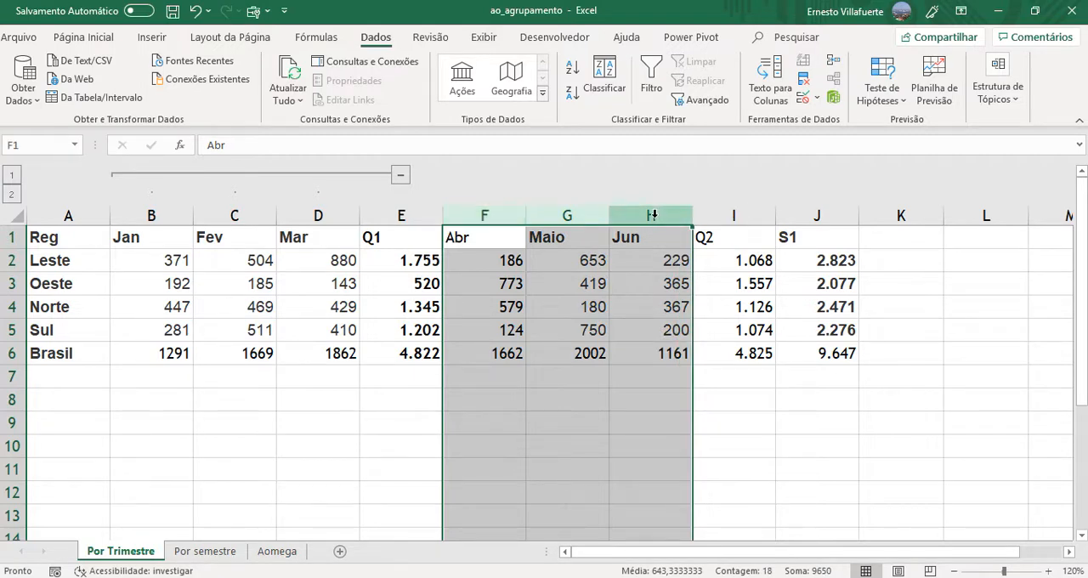
{"action": "left_click", "coordinate": [998, 99]}
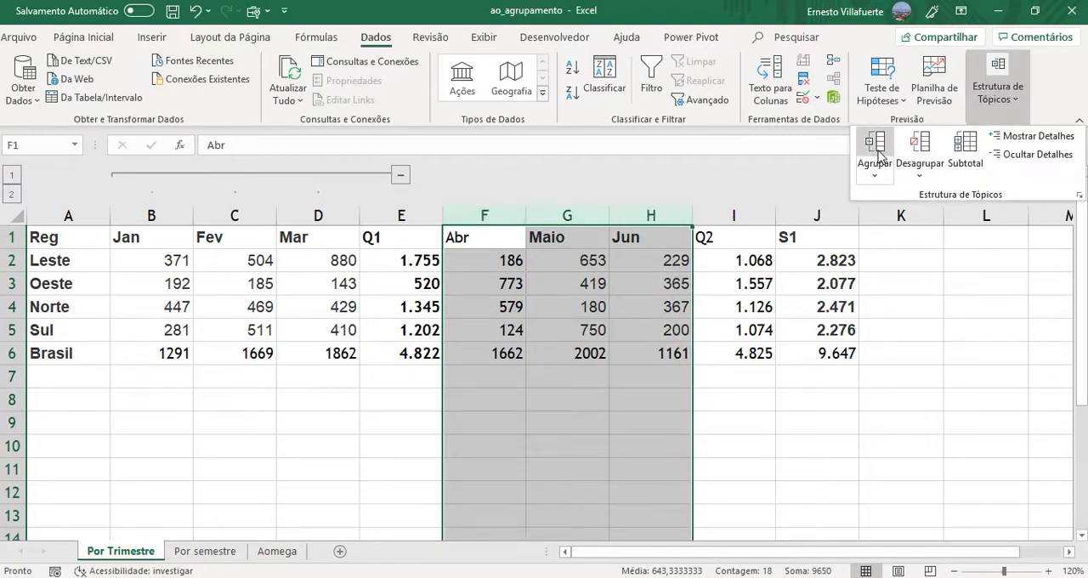
{"action": "left_click", "coordinate": [878, 153]}
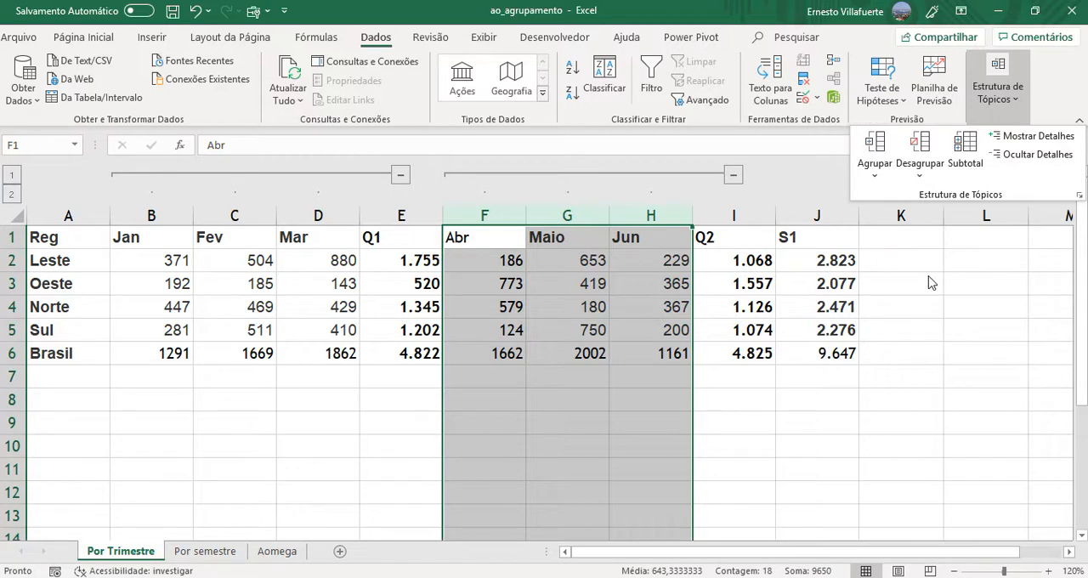
- Collapse both quarterly month groups, check the Leste Q1 formula in E2, and expand both groups again
{"action": "left_click", "coordinate": [733, 177]}
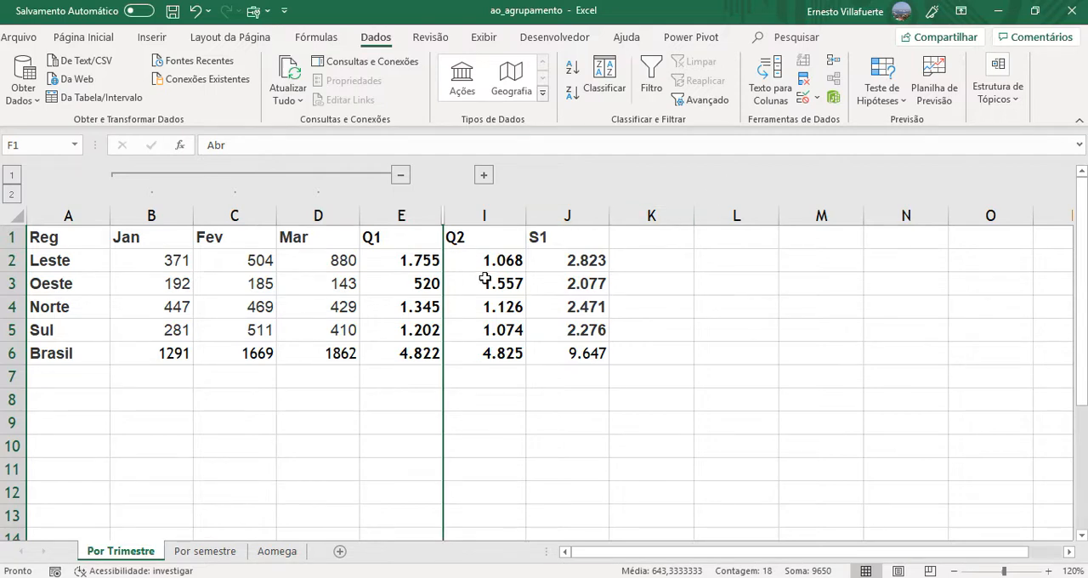
{"action": "left_click", "coordinate": [400, 176]}
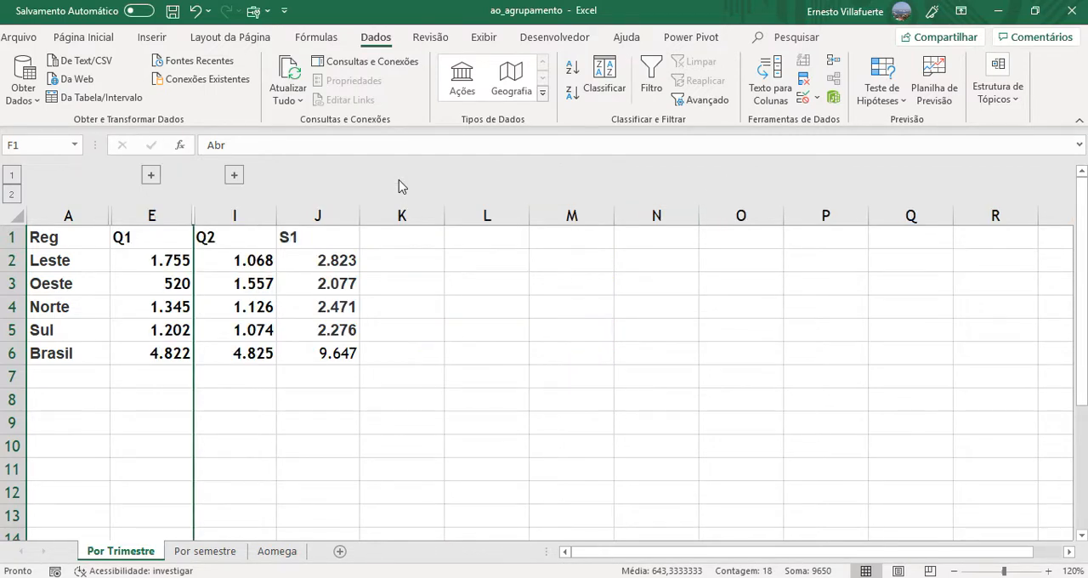
{"action": "left_click", "coordinate": [159, 265]}
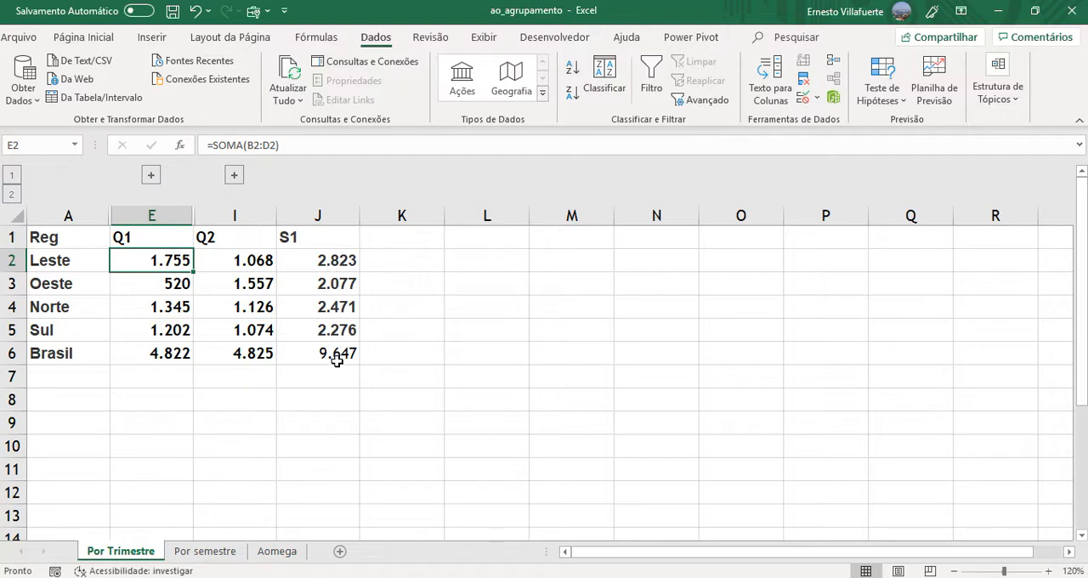
{"action": "left_click", "coordinate": [151, 176]}
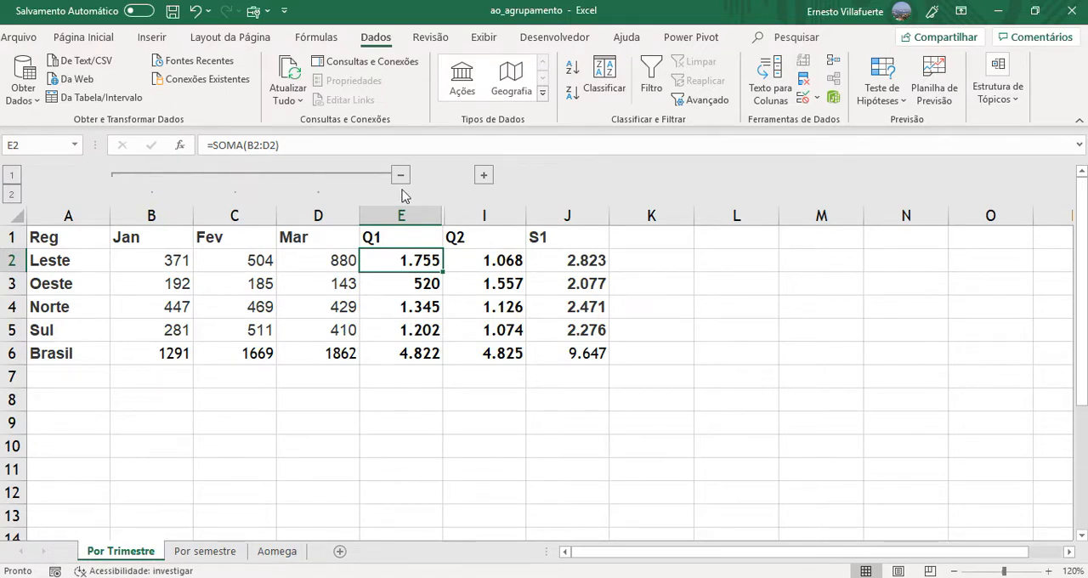
{"action": "left_click", "coordinate": [484, 177]}
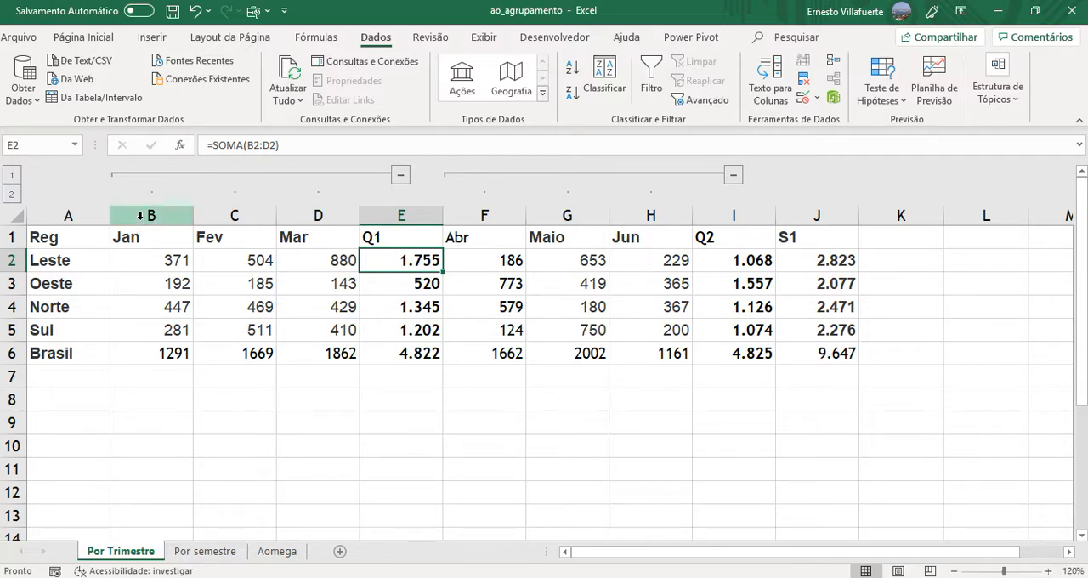
- Group columns B to I, from Jan through Q2, as an outer semester group around the two quarterly groups
{"action": "left_click_drag", "start_coordinate": [140, 215], "coordinate": [744, 213]}
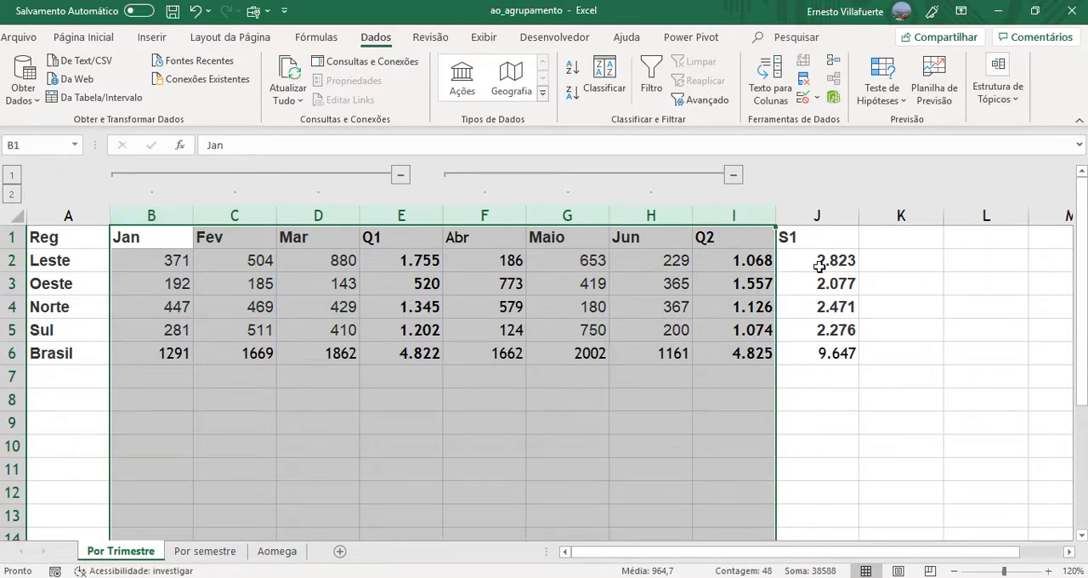
{"action": "left_click", "coordinate": [997, 101]}
{"action": "left_click", "coordinate": [881, 147]}
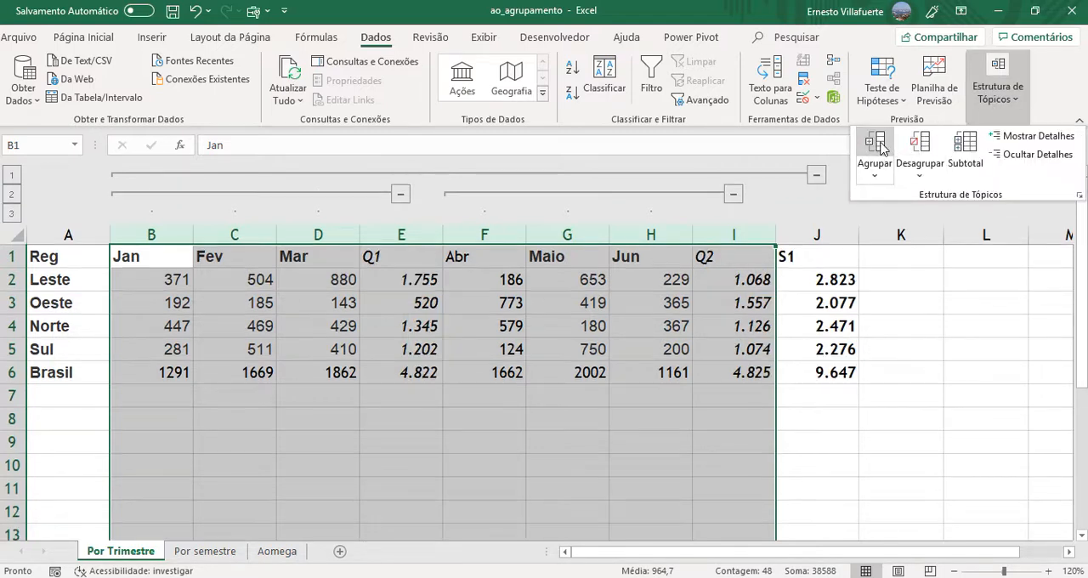
{"action": "left_click", "coordinate": [912, 357]}
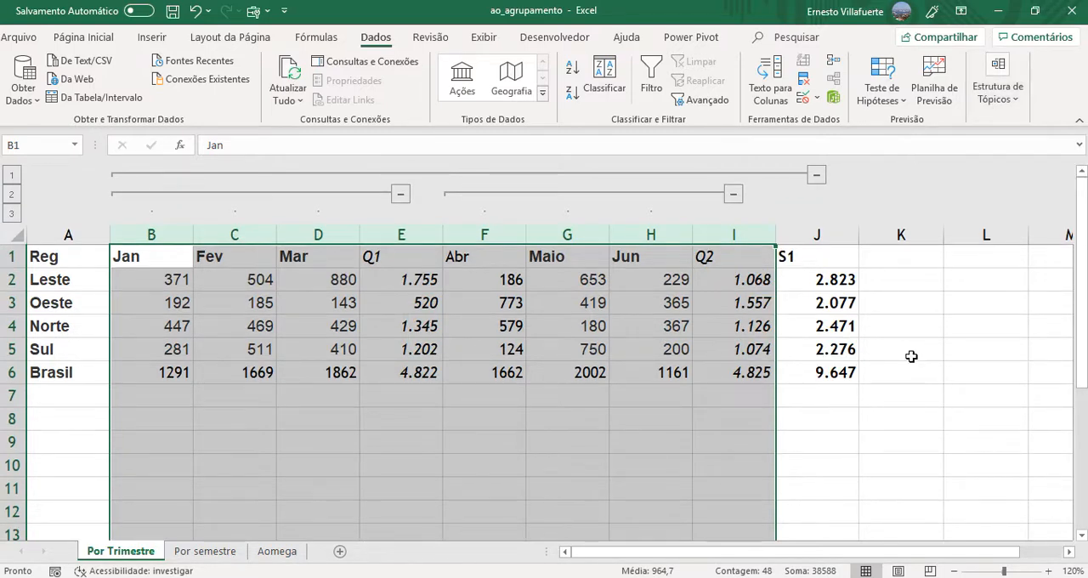
{"action": "left_click", "coordinate": [911, 356]}
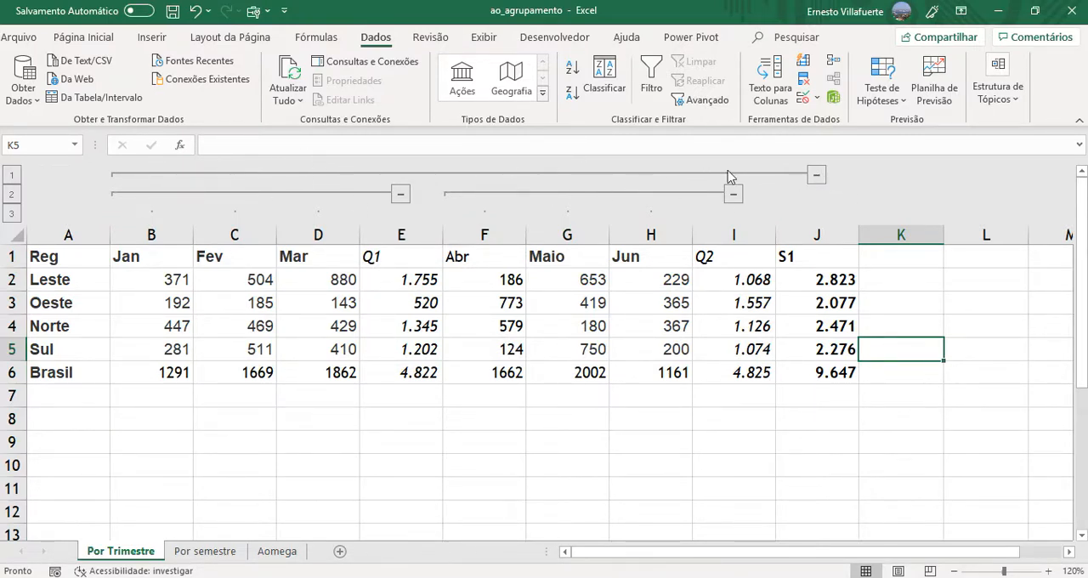
- Test collapsing and expanding the semester group, and collapse the Q1 months, the Q2 months and the semester level in turn
{"action": "left_click", "coordinate": [817, 176]}
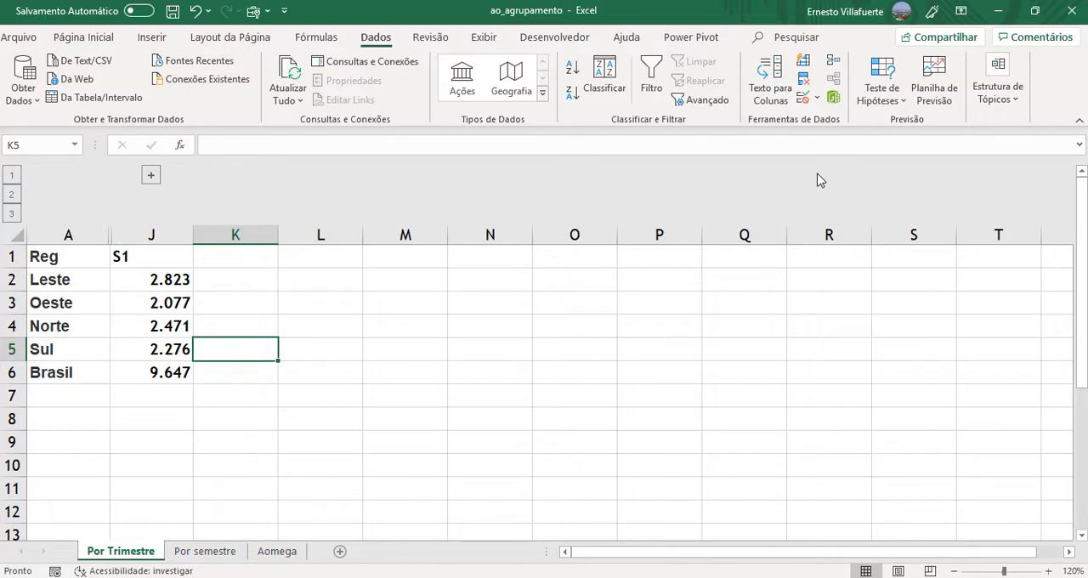
{"action": "left_click", "coordinate": [151, 175]}
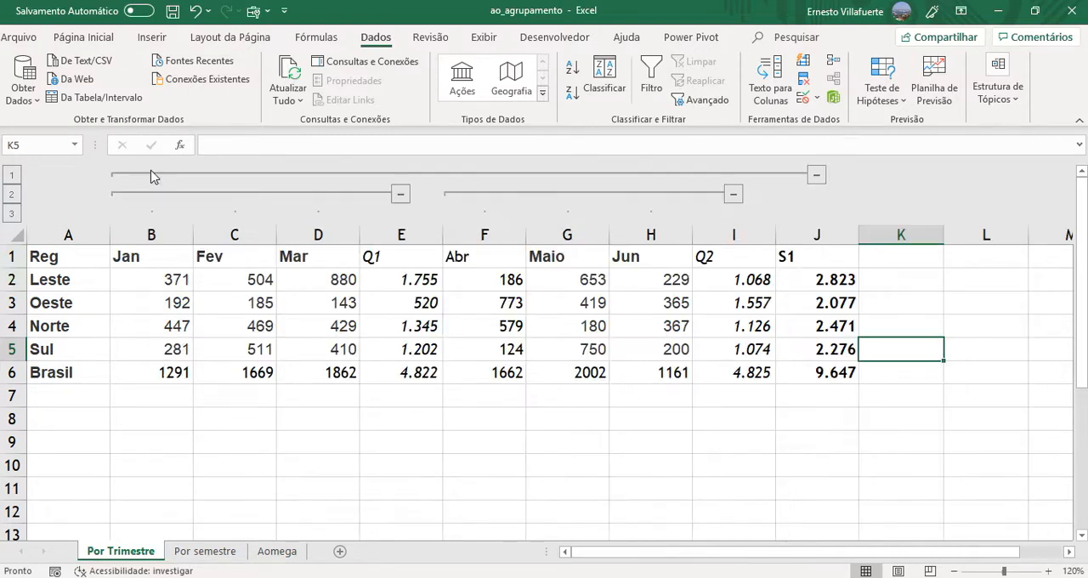
{"action": "left_click", "coordinate": [400, 195]}
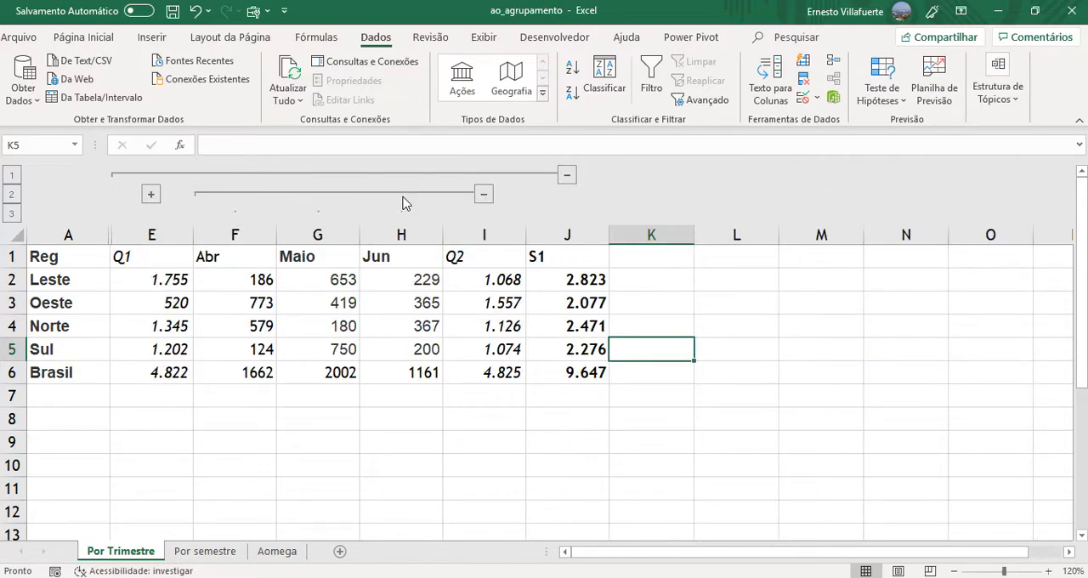
{"action": "left_click", "coordinate": [485, 194]}
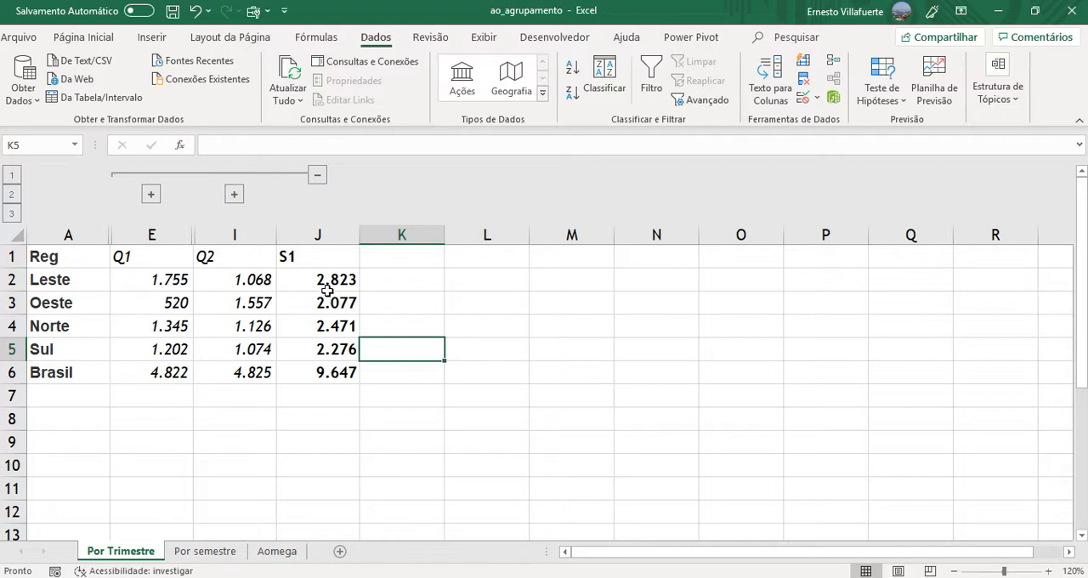
{"action": "left_click", "coordinate": [318, 178]}
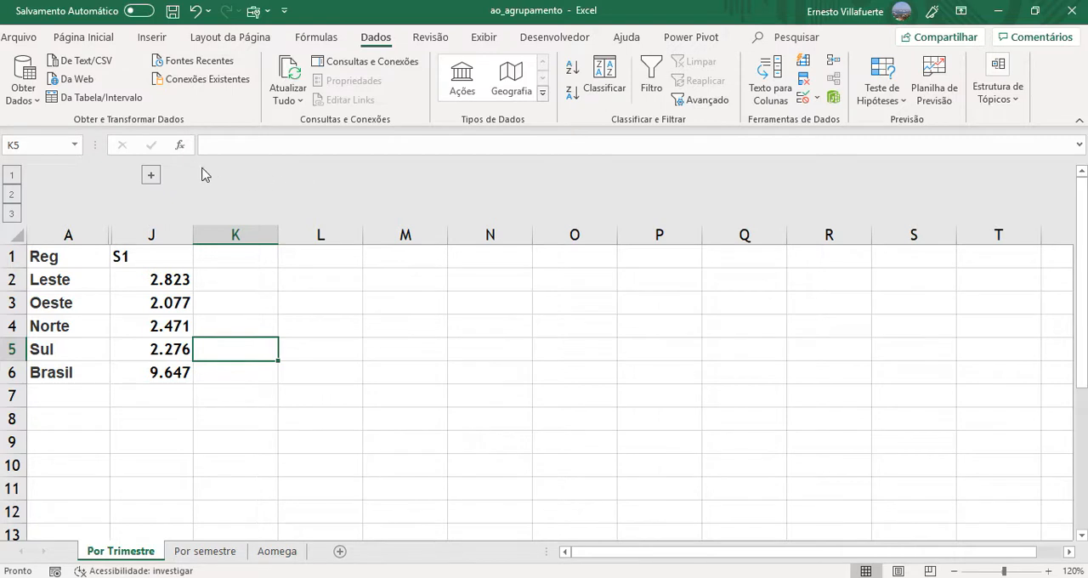
- Expand the semester group and both the Q1 and Q2 month groups to show all columns
{"action": "left_click", "coordinate": [152, 175]}
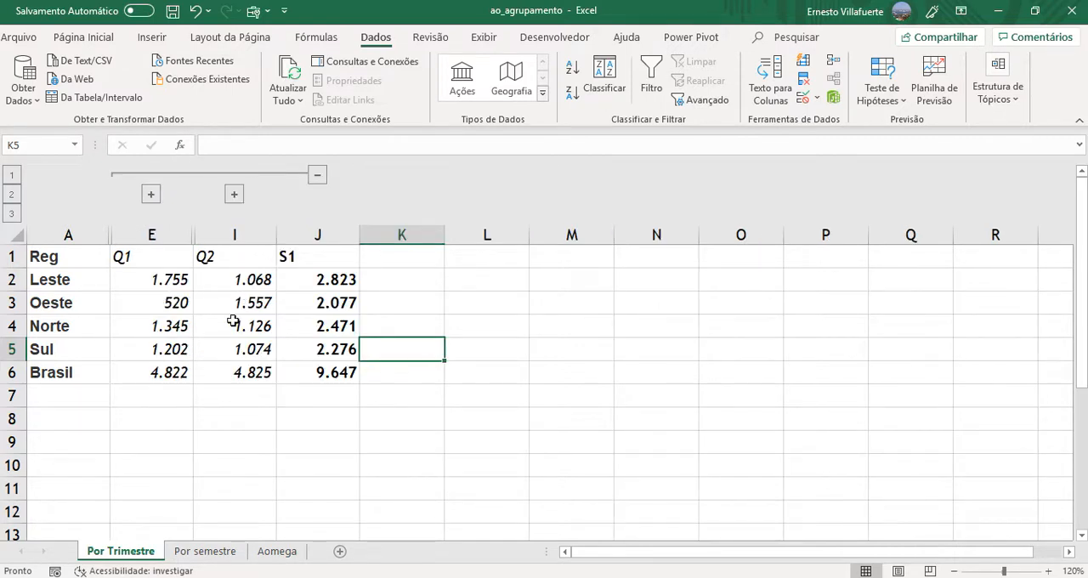
{"action": "left_click", "coordinate": [151, 195]}
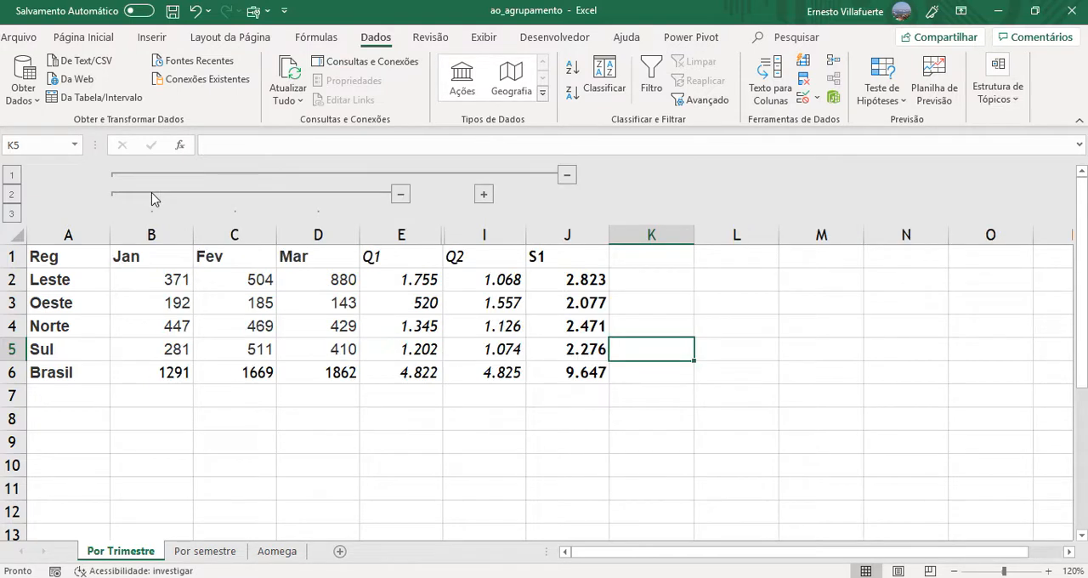
{"action": "left_click", "coordinate": [484, 196]}
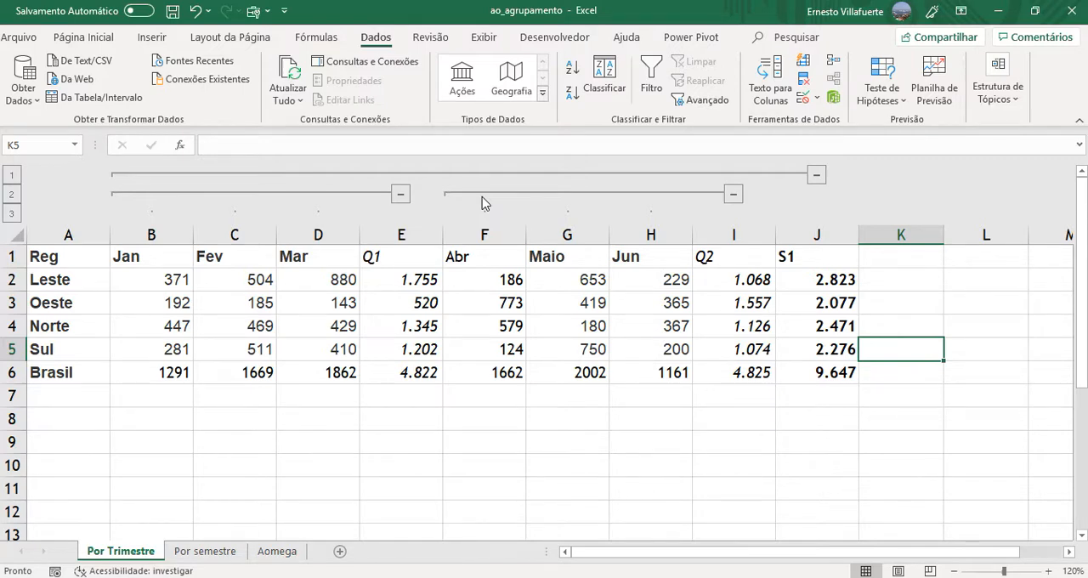
- Review the available outline commands without applying any, and open the Aomega sheet
{"action": "left_click", "coordinate": [1017, 100]}
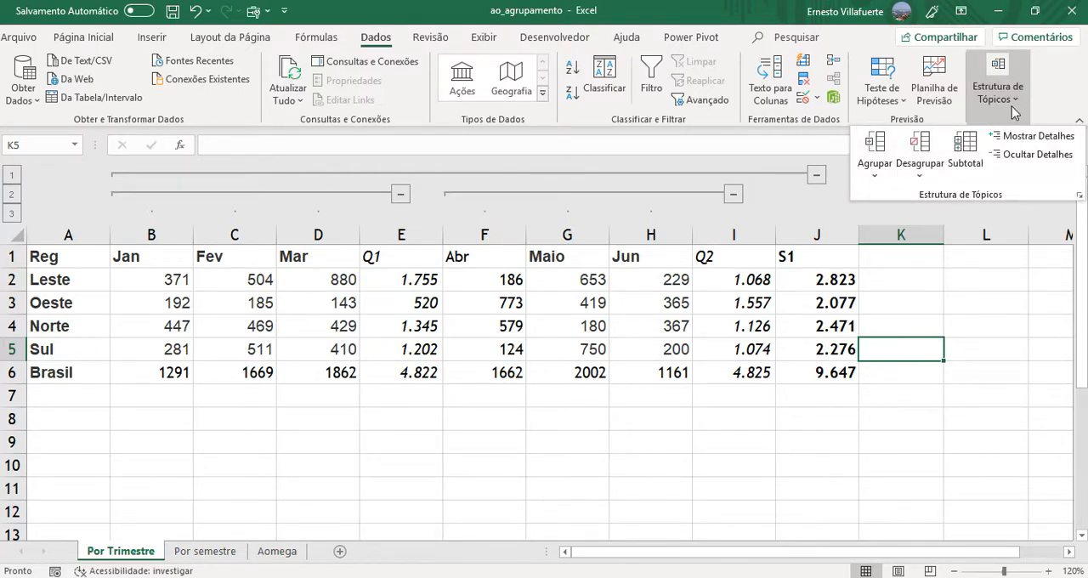
{"action": "left_click", "coordinate": [991, 323]}
{"action": "left_click", "coordinate": [991, 322]}
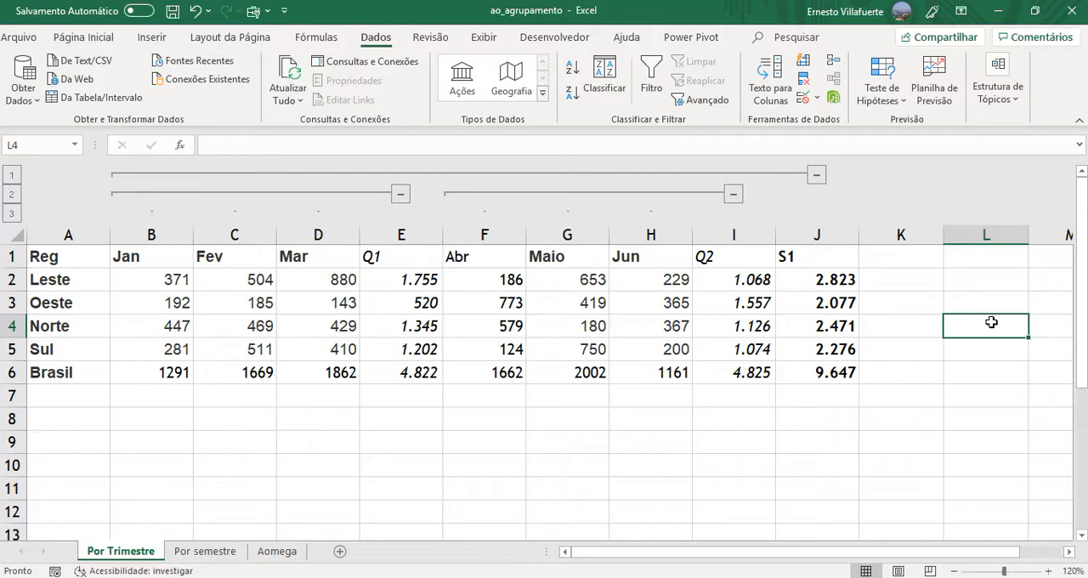
{"action": "left_click", "coordinate": [562, 326]}
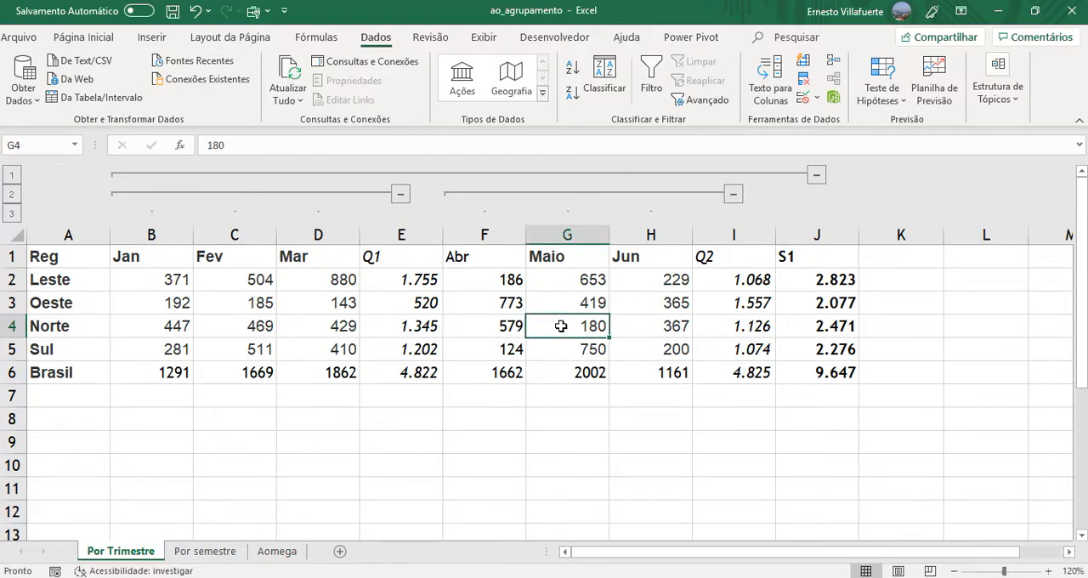
{"action": "left_click", "coordinate": [281, 553]}
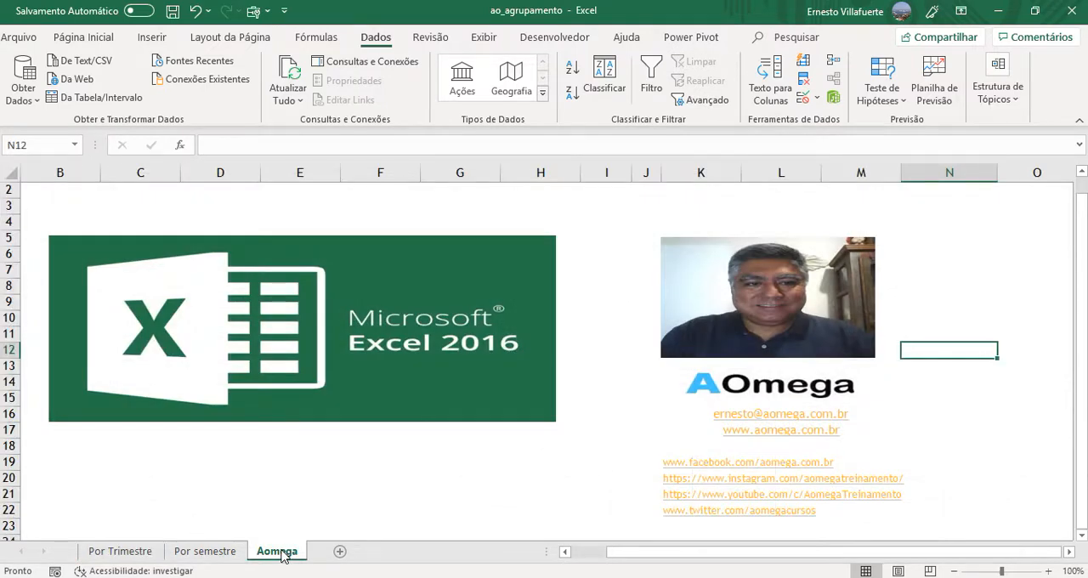